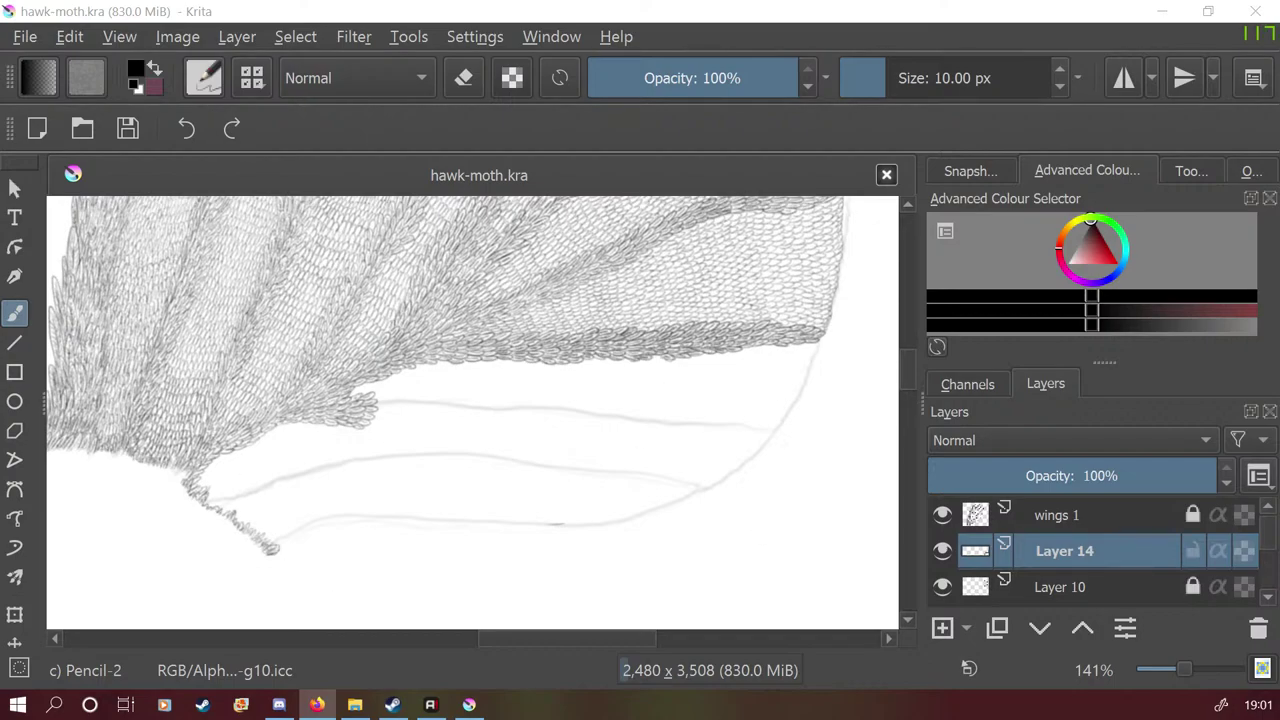
Step: Switch the program window to full-screen mode to get more room for the moth wing drawing
{"action": "scroll", "coordinate": [401, 380], "scroll_direction": "down", "scroll_amount": 7}
{"action": "scroll", "coordinate": [420, 320], "scroll_direction": "up", "scroll_amount": 4}
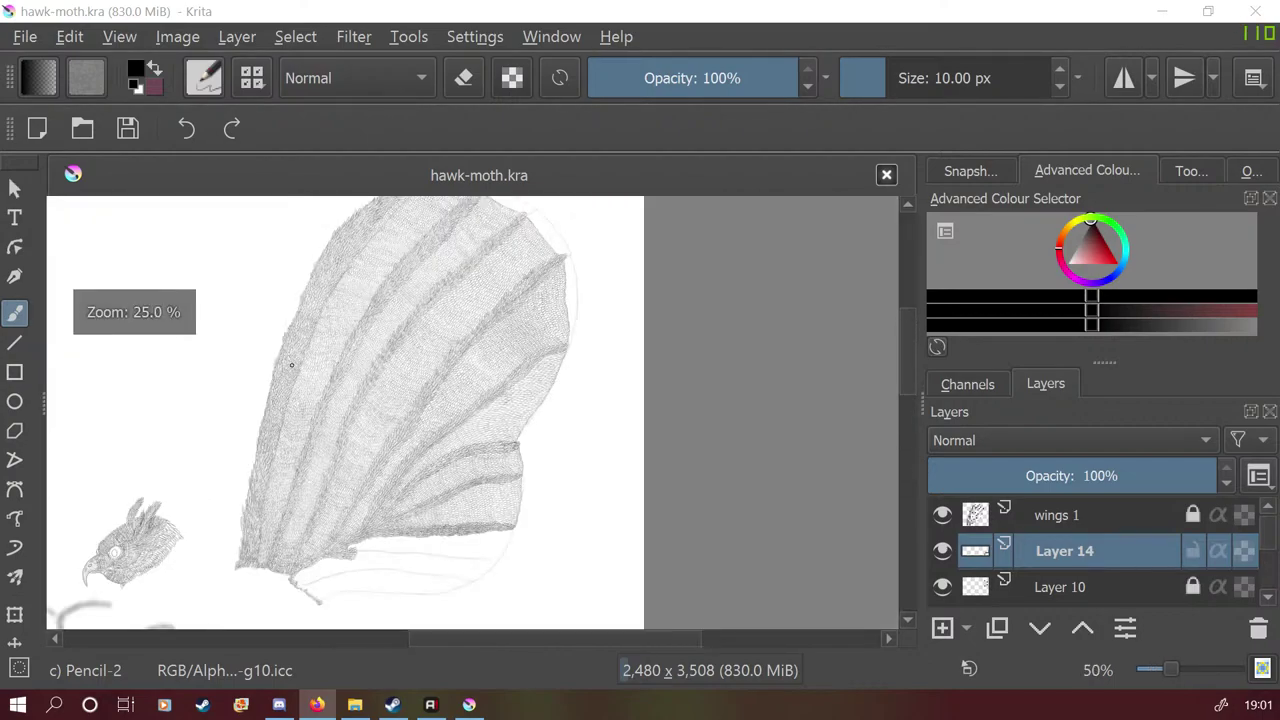
{"action": "scroll", "coordinate": [361, 453], "scroll_direction": "down", "scroll_amount": 2}
{"action": "scroll", "coordinate": [361, 453], "scroll_direction": "up", "scroll_amount": 3}
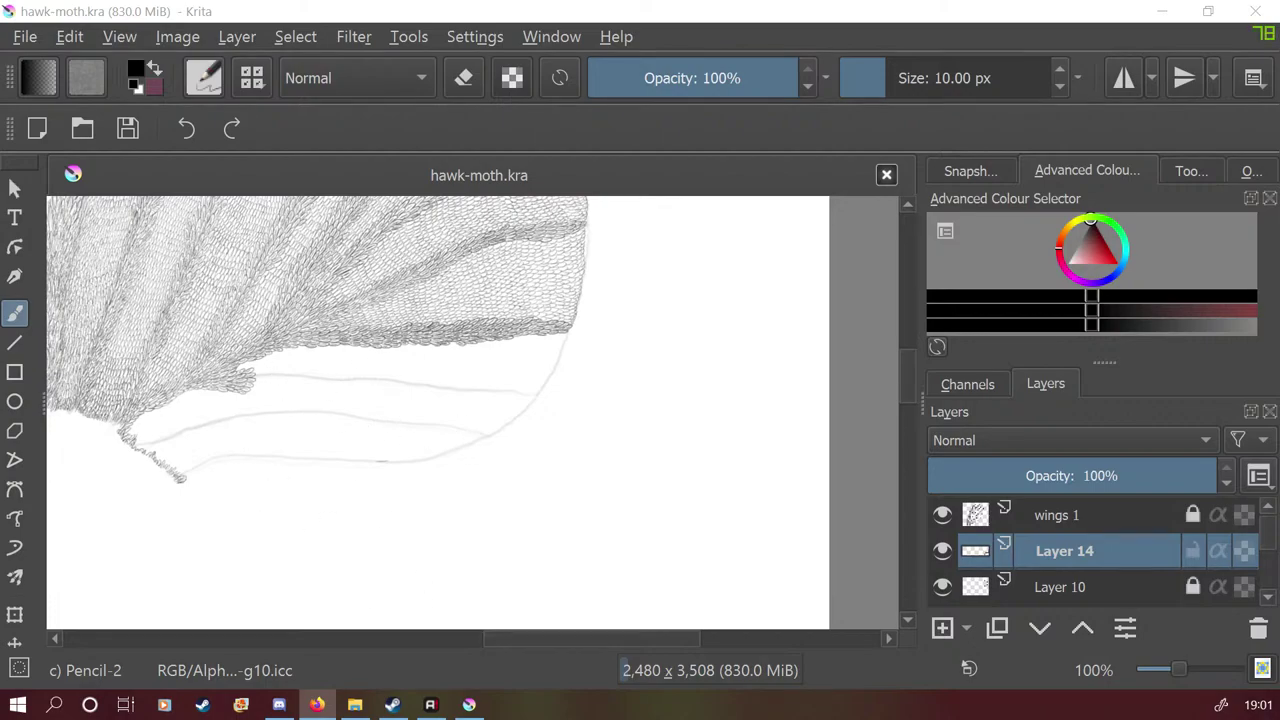
{"action": "left_click", "coordinate": [119, 36]}
{"action": "key", "text": "Return"}
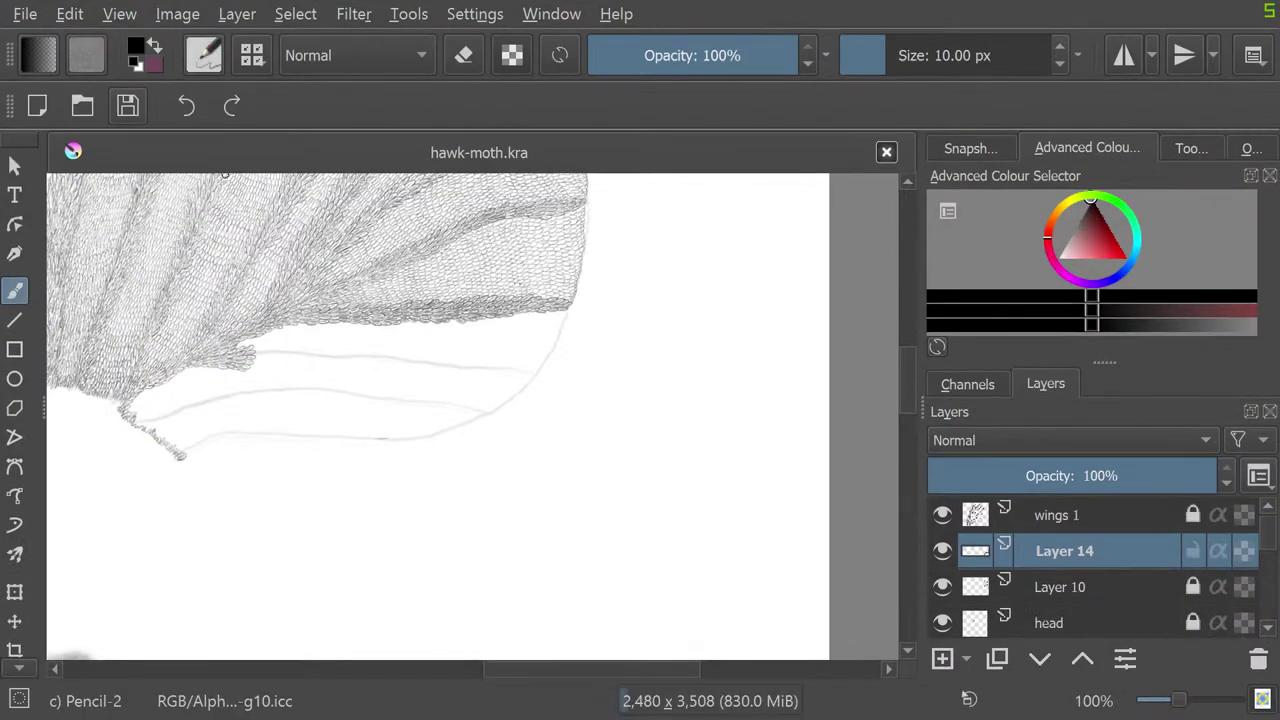
Step: Reduce the Pencil-2 brush size to 5 px for drawing the wing scales
{"action": "scroll", "coordinate": [329, 371], "scroll_direction": "up", "scroll_amount": 2}
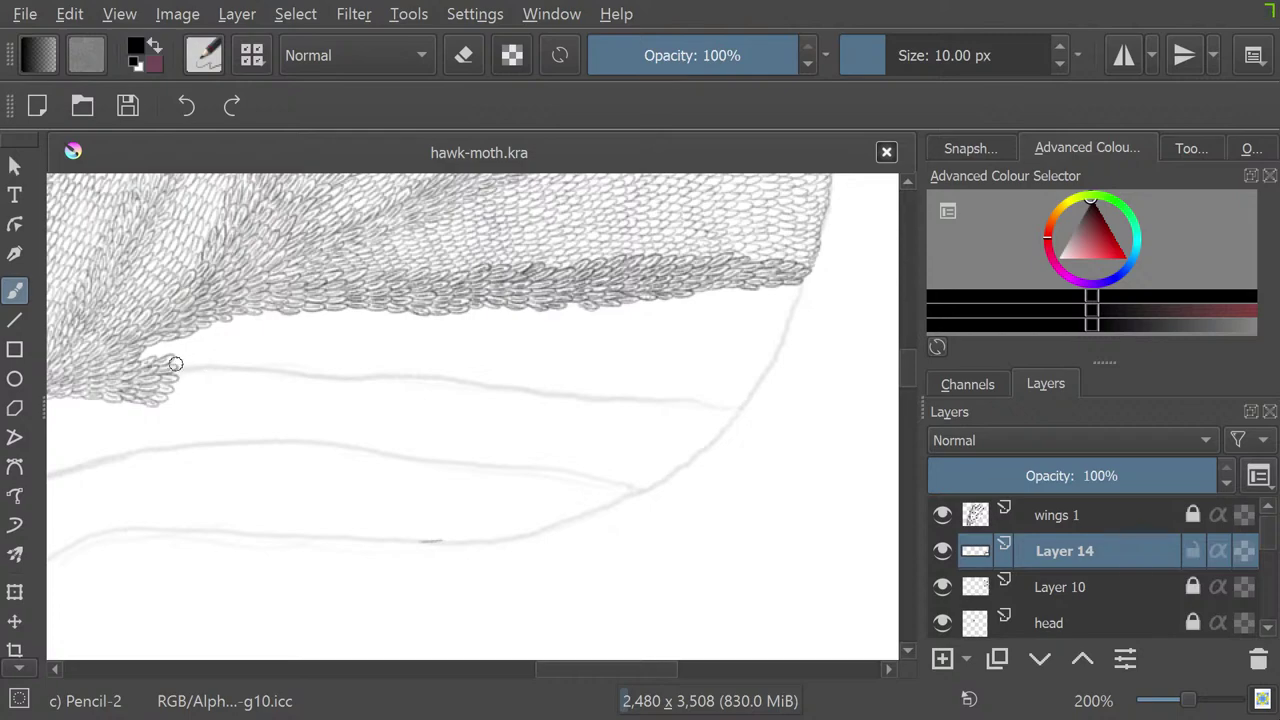
{"action": "key", "text": "bracketleft"}
{"action": "key", "text": "bracketleft"}
{"action": "key", "text": "bracketleft"}
{"action": "key", "text": "bracketleft"}
{"action": "key", "text": "bracketleft"}
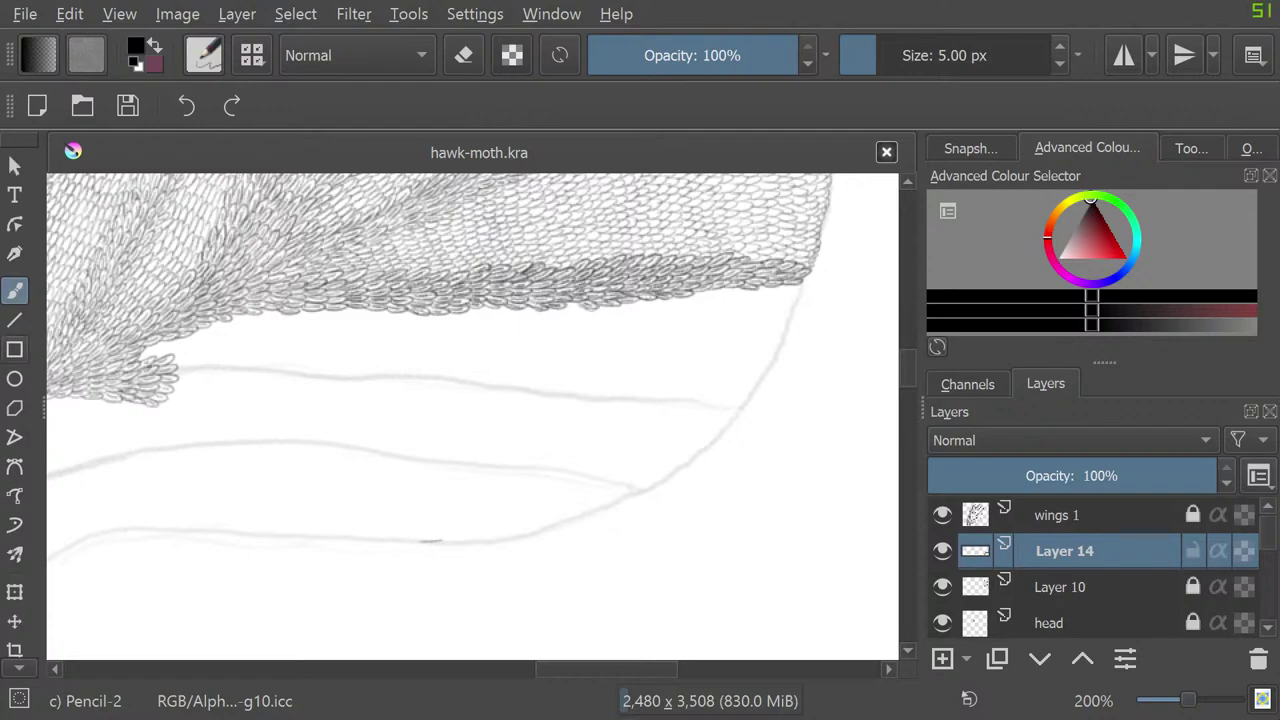
Step: Draw rows of small overlapping scales on Layer 14 from the wing base along the first part of the upper guide line
{"action": "scroll", "coordinate": [193, 358], "scroll_direction": "up", "scroll_amount": 2}
{"action": "scroll", "coordinate": [160, 372], "scroll_direction": "up", "scroll_amount": 2}
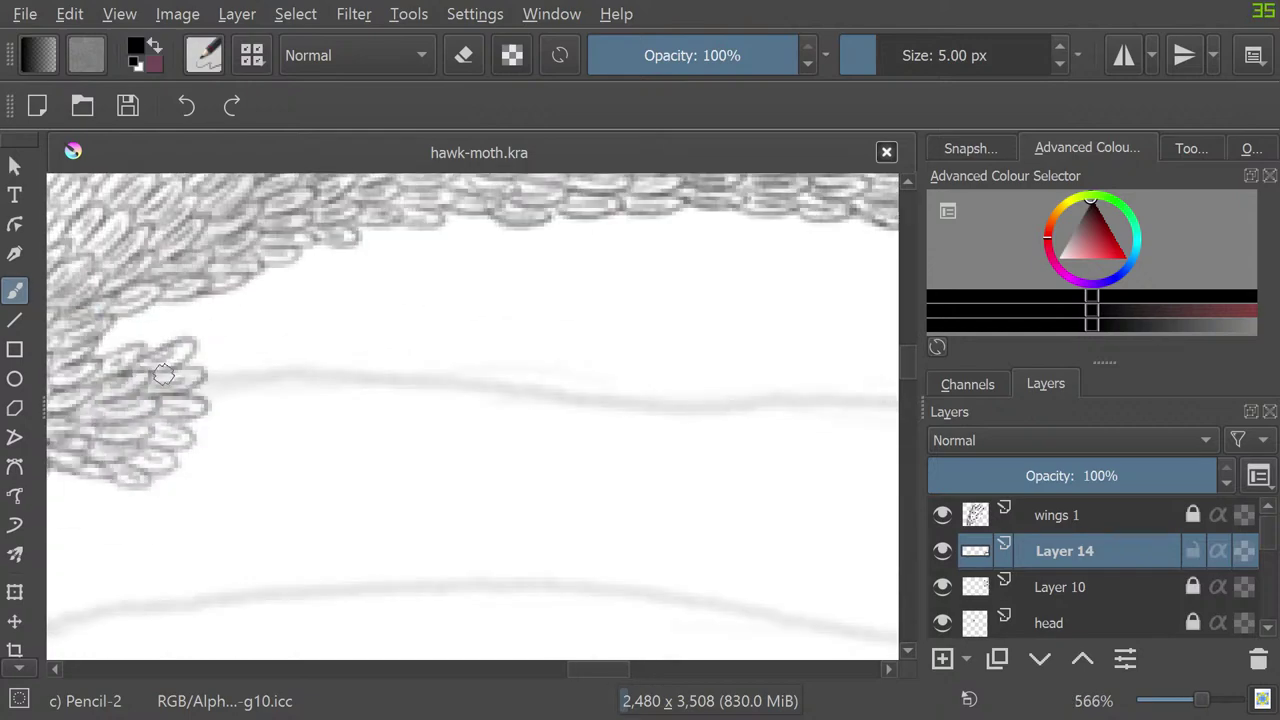
{"action": "mouse_move", "coordinate": [197, 356]}
{"action": "left_mouse_down"}
{"action": "mouse_move", "coordinate": [229, 343]}
{"action": "mouse_move", "coordinate": [205, 371]}
{"action": "mouse_move", "coordinate": [262, 368]}
{"action": "mouse_move", "coordinate": [196, 391]}
{"action": "mouse_move", "coordinate": [245, 379]}
{"action": "mouse_move", "coordinate": [227, 395]}
{"action": "mouse_move", "coordinate": [201, 392]}
{"action": "mouse_move", "coordinate": [214, 329]}
{"action": "mouse_move", "coordinate": [200, 347]}
{"action": "mouse_move", "coordinate": [233, 341]}
{"action": "mouse_move", "coordinate": [198, 369]}
{"action": "mouse_move", "coordinate": [220, 368]}
{"action": "mouse_move", "coordinate": [220, 393]}
{"action": "mouse_move", "coordinate": [211, 386]}
{"action": "mouse_move", "coordinate": [231, 398]}
{"action": "mouse_move", "coordinate": [209, 397]}
{"action": "mouse_move", "coordinate": [258, 400]}
{"action": "mouse_move", "coordinate": [198, 423]}
{"action": "mouse_move", "coordinate": [253, 441]}
{"action": "mouse_move", "coordinate": [191, 444]}
{"action": "mouse_move", "coordinate": [238, 467]}
{"action": "mouse_move", "coordinate": [167, 470]}
{"action": "left_mouse_up"}
{"action": "mouse_move", "coordinate": [263, 357]}
{"action": "left_mouse_down"}
{"action": "mouse_move", "coordinate": [254, 392]}
{"action": "mouse_move", "coordinate": [298, 387]}
{"action": "mouse_move", "coordinate": [249, 413]}
{"action": "mouse_move", "coordinate": [282, 438]}
{"action": "mouse_move", "coordinate": [266, 427]}
{"action": "mouse_move", "coordinate": [265, 460]}
{"action": "mouse_move", "coordinate": [239, 454]}
{"action": "mouse_move", "coordinate": [285, 476]}
{"action": "mouse_move", "coordinate": [214, 467]}
{"action": "left_mouse_up"}
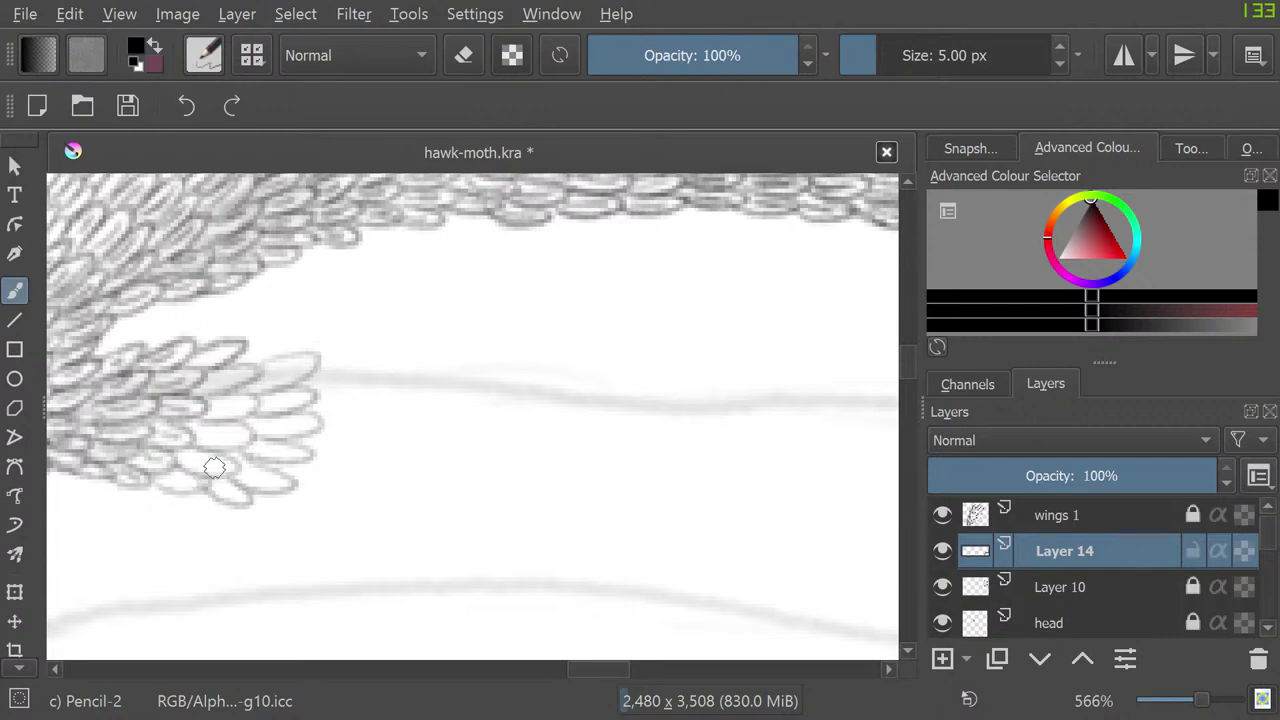
{"action": "mouse_move", "coordinate": [315, 371]}
{"action": "left_mouse_down"}
{"action": "mouse_move", "coordinate": [376, 394]}
{"action": "mouse_move", "coordinate": [314, 420]}
{"action": "mouse_move", "coordinate": [370, 432]}
{"action": "mouse_move", "coordinate": [319, 441]}
{"action": "mouse_move", "coordinate": [329, 461]}
{"action": "mouse_move", "coordinate": [300, 440]}
{"action": "left_mouse_up"}
{"action": "left_click_drag", "start_coordinate": [335, 358], "coordinate": [310, 355]}
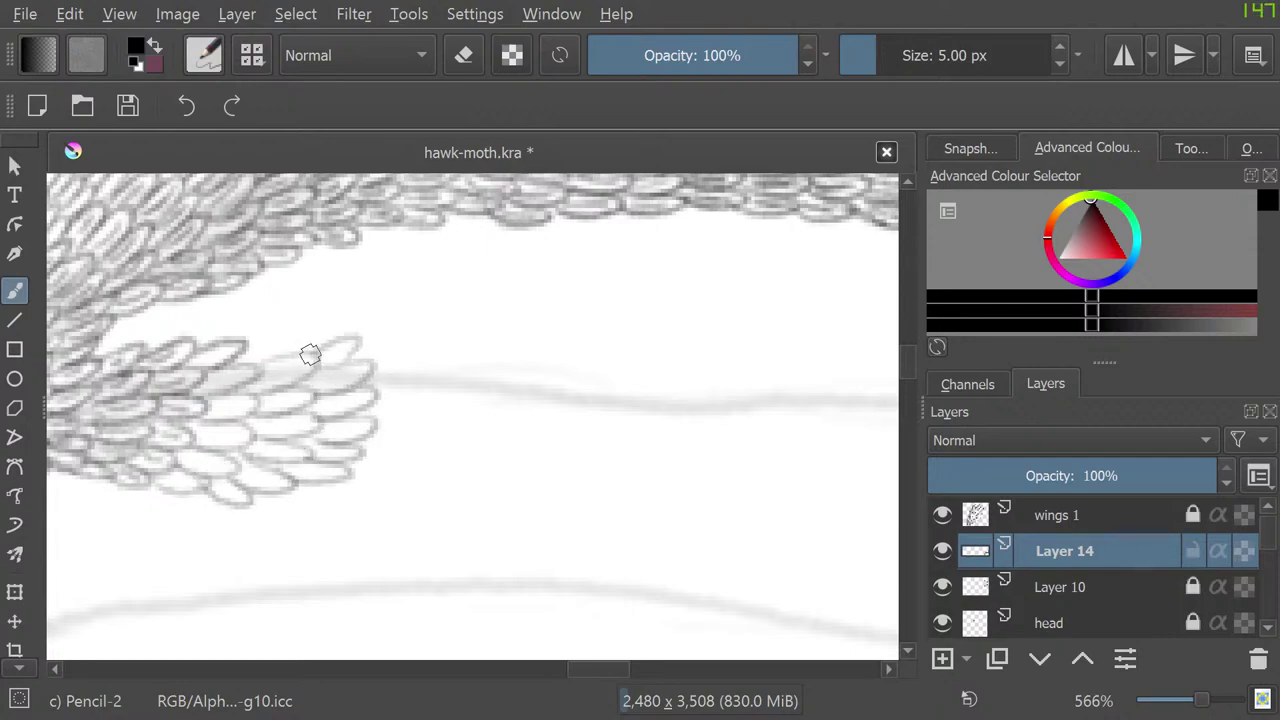
{"action": "mouse_move", "coordinate": [384, 336]}
{"action": "left_mouse_down"}
{"action": "mouse_move", "coordinate": [363, 382]}
{"action": "mouse_move", "coordinate": [406, 401]}
{"action": "mouse_move", "coordinate": [376, 405]}
{"action": "mouse_move", "coordinate": [405, 429]}
{"action": "mouse_move", "coordinate": [376, 425]}
{"action": "mouse_move", "coordinate": [376, 445]}
{"action": "mouse_move", "coordinate": [348, 456]}
{"action": "mouse_move", "coordinate": [360, 480]}
{"action": "mouse_move", "coordinate": [325, 454]}
{"action": "left_mouse_up"}
{"action": "mouse_move", "coordinate": [471, 373]}
{"action": "left_mouse_down"}
{"action": "mouse_move", "coordinate": [408, 366]}
{"action": "mouse_move", "coordinate": [466, 350]}
{"action": "mouse_move", "coordinate": [440, 381]}
{"action": "mouse_move", "coordinate": [481, 368]}
{"action": "mouse_move", "coordinate": [439, 403]}
{"action": "mouse_move", "coordinate": [482, 396]}
{"action": "mouse_move", "coordinate": [439, 423]}
{"action": "mouse_move", "coordinate": [476, 428]}
{"action": "mouse_move", "coordinate": [422, 437]}
{"action": "mouse_move", "coordinate": [445, 451]}
{"action": "mouse_move", "coordinate": [403, 445]}
{"action": "left_mouse_up"}
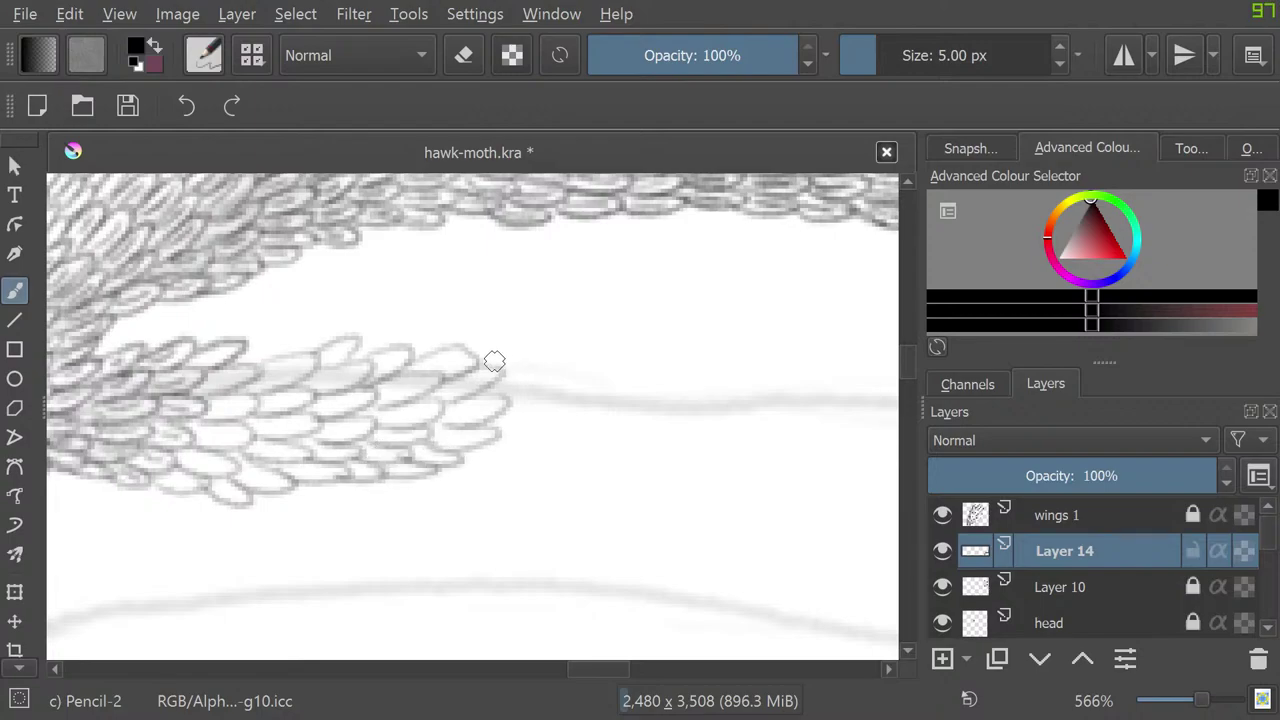
{"action": "mouse_move", "coordinate": [494, 361]}
{"action": "left_mouse_down"}
{"action": "mouse_move", "coordinate": [522, 416]}
{"action": "mouse_move", "coordinate": [508, 411]}
{"action": "mouse_move", "coordinate": [493, 432]}
{"action": "mouse_move", "coordinate": [497, 456]}
{"action": "mouse_move", "coordinate": [452, 445]}
{"action": "left_mouse_up"}
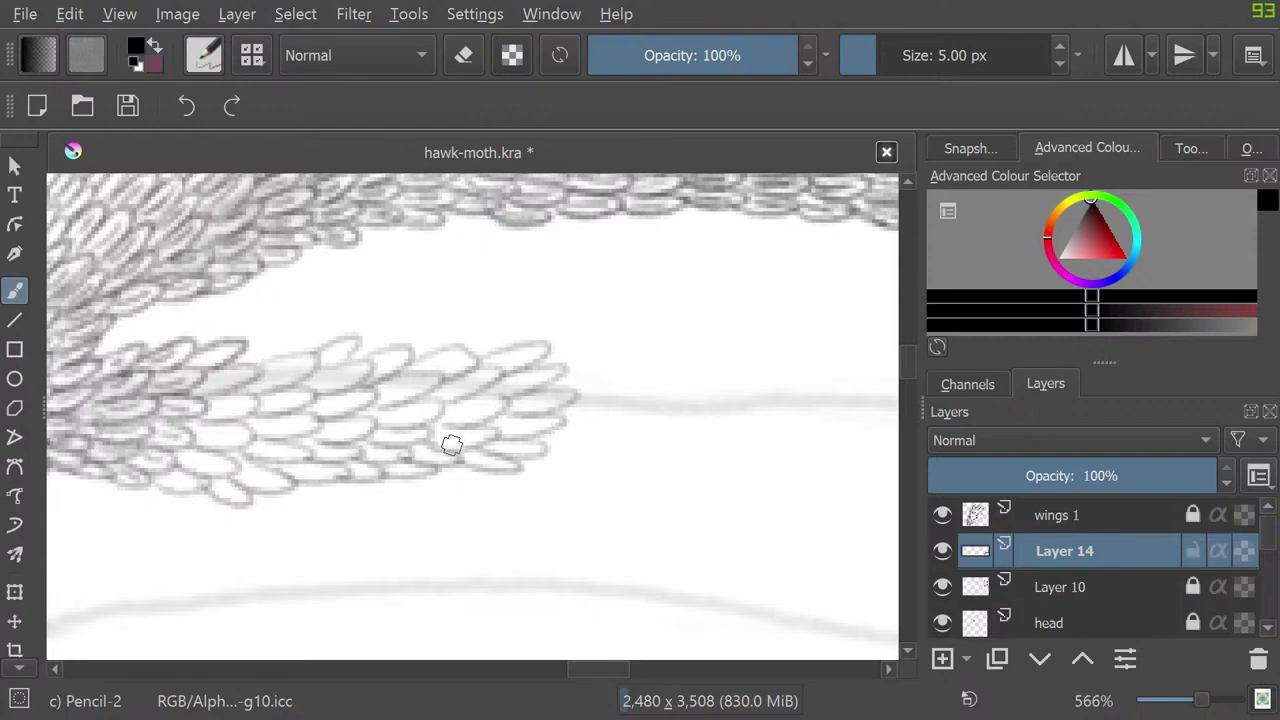
Step: Extend the scale band on Layer 14 along the middle stretch of the upper guide line
{"action": "left_click_drag", "start_coordinate": [598, 669], "coordinate": [625, 669]}
{"action": "mouse_move", "coordinate": [198, 360]}
{"action": "left_mouse_down"}
{"action": "mouse_move", "coordinate": [293, 381]}
{"action": "mouse_move", "coordinate": [222, 400]}
{"action": "mouse_move", "coordinate": [301, 406]}
{"action": "mouse_move", "coordinate": [214, 419]}
{"action": "mouse_move", "coordinate": [272, 431]}
{"action": "mouse_move", "coordinate": [198, 433]}
{"action": "mouse_move", "coordinate": [241, 451]}
{"action": "mouse_move", "coordinate": [186, 423]}
{"action": "left_mouse_up"}
{"action": "mouse_move", "coordinate": [268, 353]}
{"action": "left_mouse_down"}
{"action": "mouse_move", "coordinate": [334, 345]}
{"action": "mouse_move", "coordinate": [292, 376]}
{"action": "mouse_move", "coordinate": [292, 419]}
{"action": "mouse_move", "coordinate": [258, 430]}
{"action": "left_mouse_up"}
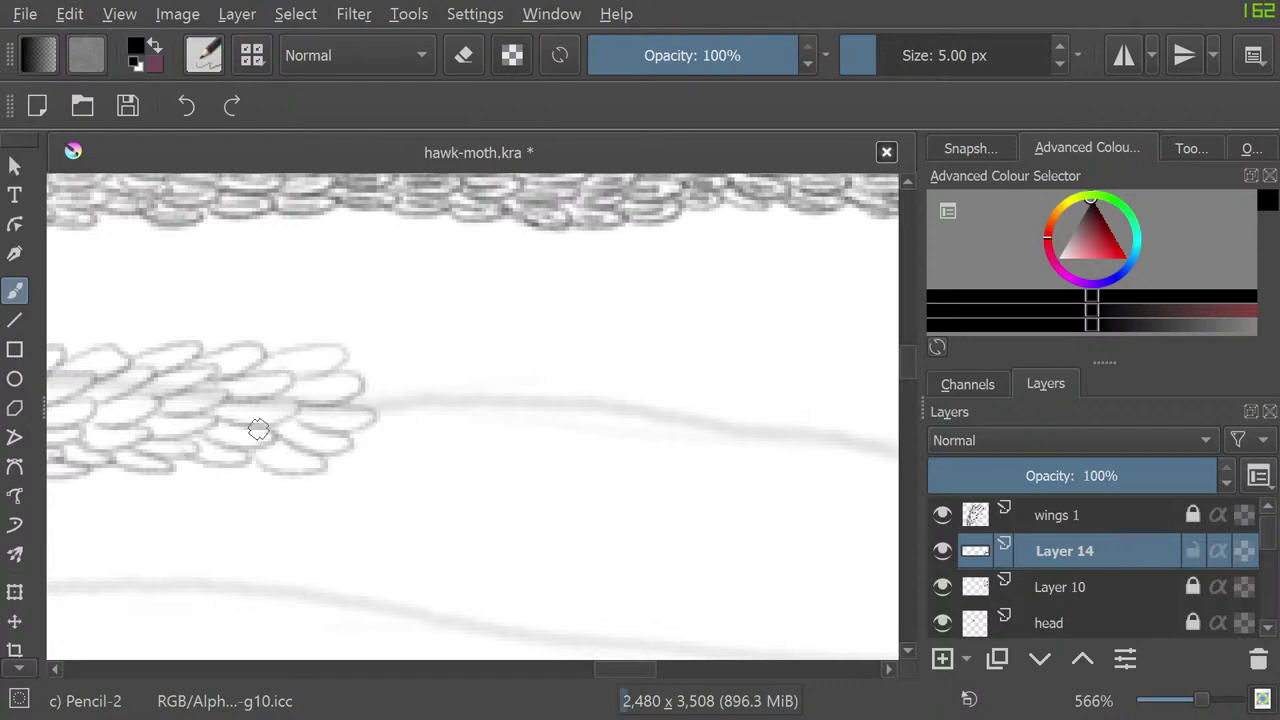
{"action": "mouse_move", "coordinate": [349, 356]}
{"action": "left_mouse_down"}
{"action": "mouse_move", "coordinate": [400, 367]}
{"action": "mouse_move", "coordinate": [354, 377]}
{"action": "mouse_move", "coordinate": [435, 377]}
{"action": "mouse_move", "coordinate": [363, 401]}
{"action": "mouse_move", "coordinate": [447, 405]}
{"action": "mouse_move", "coordinate": [368, 419]}
{"action": "mouse_move", "coordinate": [422, 435]}
{"action": "mouse_move", "coordinate": [349, 431]}
{"action": "mouse_move", "coordinate": [374, 448]}
{"action": "mouse_move", "coordinate": [323, 452]}
{"action": "left_mouse_up"}
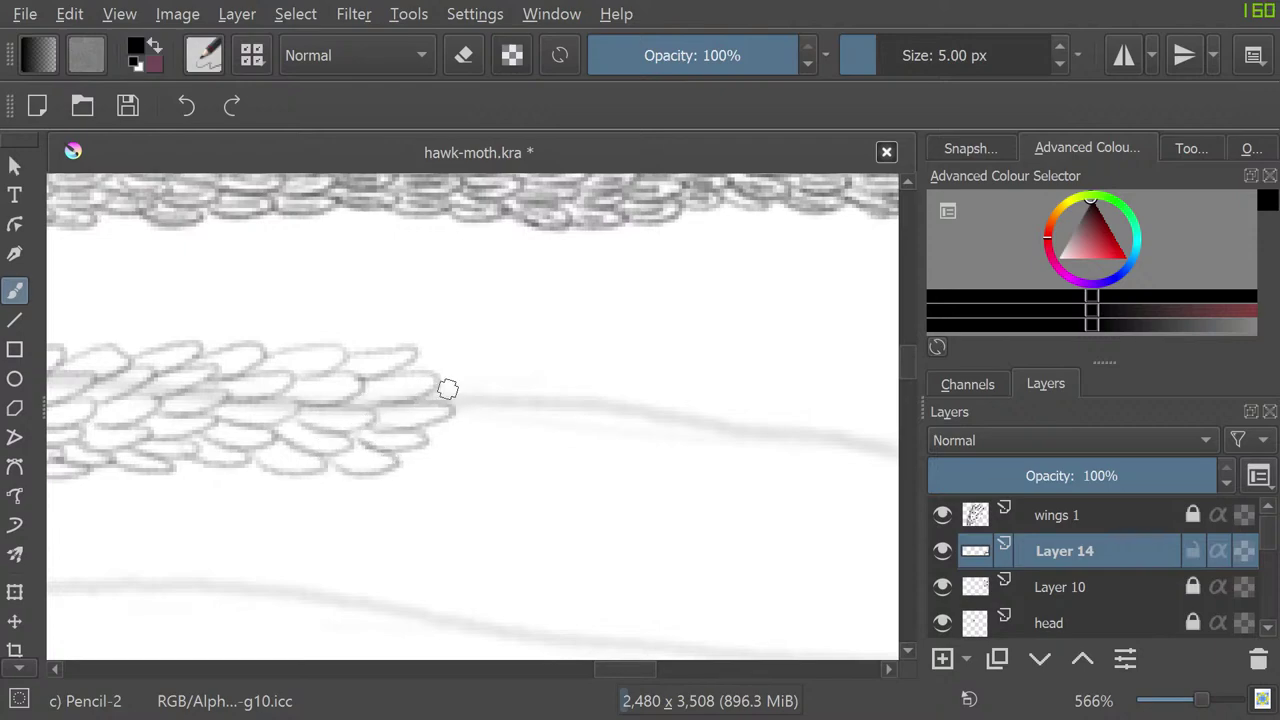
{"action": "mouse_move", "coordinate": [447, 389]}
{"action": "left_mouse_down"}
{"action": "mouse_move", "coordinate": [411, 359]}
{"action": "mouse_move", "coordinate": [481, 349]}
{"action": "mouse_move", "coordinate": [429, 380]}
{"action": "mouse_move", "coordinate": [476, 381]}
{"action": "mouse_move", "coordinate": [439, 405]}
{"action": "mouse_move", "coordinate": [485, 413]}
{"action": "mouse_move", "coordinate": [433, 428]}
{"action": "mouse_move", "coordinate": [445, 456]}
{"action": "mouse_move", "coordinate": [416, 448]}
{"action": "mouse_move", "coordinate": [450, 473]}
{"action": "mouse_move", "coordinate": [382, 450]}
{"action": "left_mouse_up"}
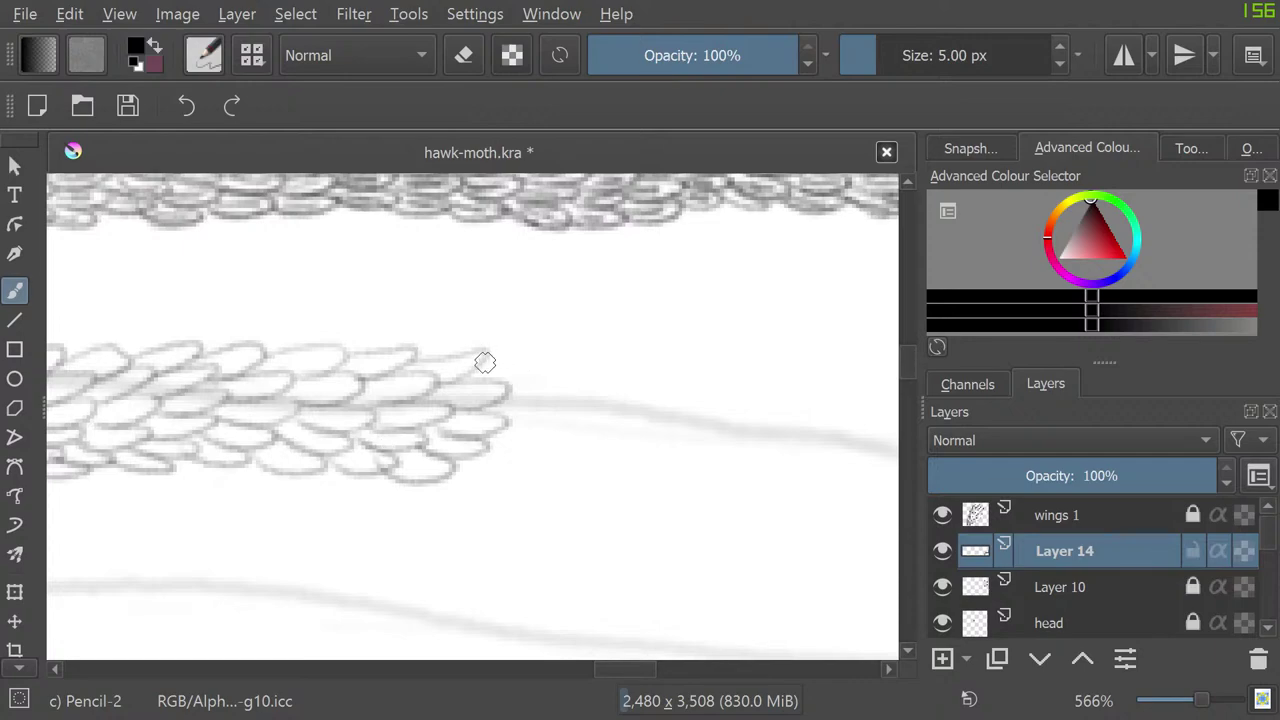
{"action": "mouse_move", "coordinate": [484, 362]}
{"action": "left_mouse_down"}
{"action": "mouse_move", "coordinate": [500, 388]}
{"action": "mouse_move", "coordinate": [514, 385]}
{"action": "mouse_move", "coordinate": [504, 417]}
{"action": "mouse_move", "coordinate": [530, 441]}
{"action": "mouse_move", "coordinate": [492, 433]}
{"action": "mouse_move", "coordinate": [524, 460]}
{"action": "mouse_move", "coordinate": [476, 445]}
{"action": "mouse_move", "coordinate": [479, 470]}
{"action": "mouse_move", "coordinate": [437, 449]}
{"action": "left_mouse_up"}
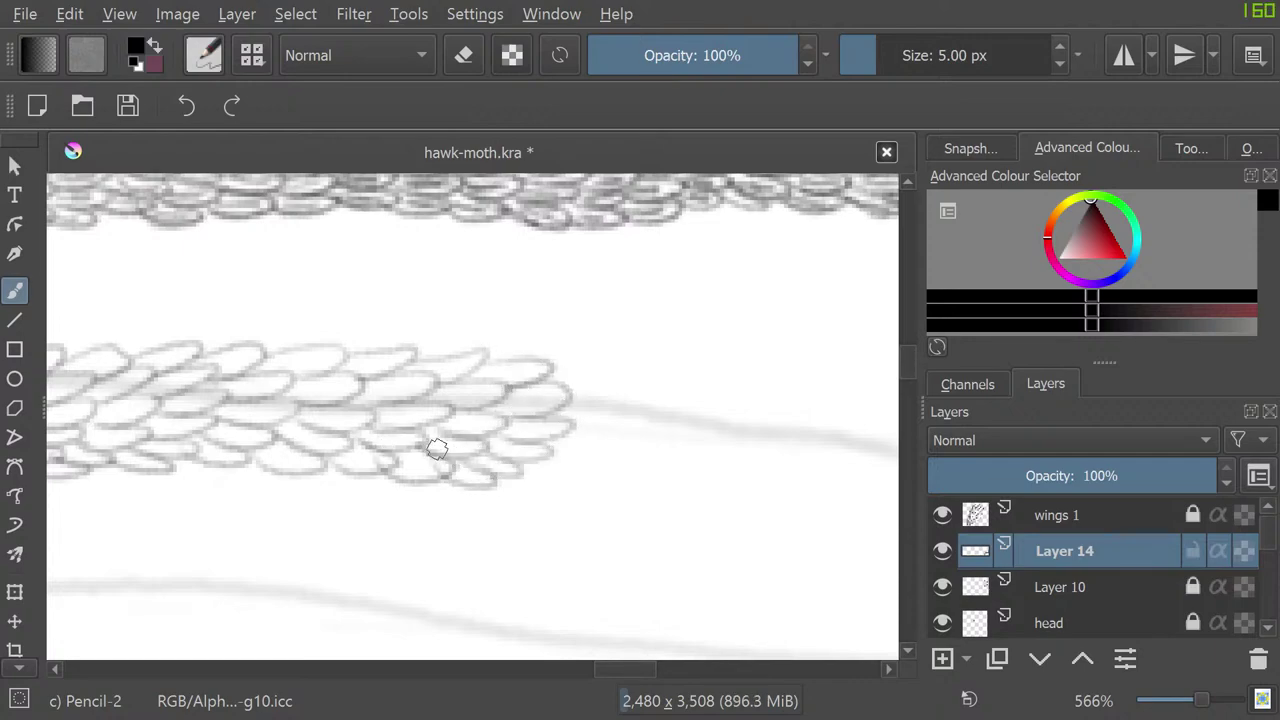
{"action": "left_click_drag", "start_coordinate": [625, 669], "coordinate": [644, 669]}
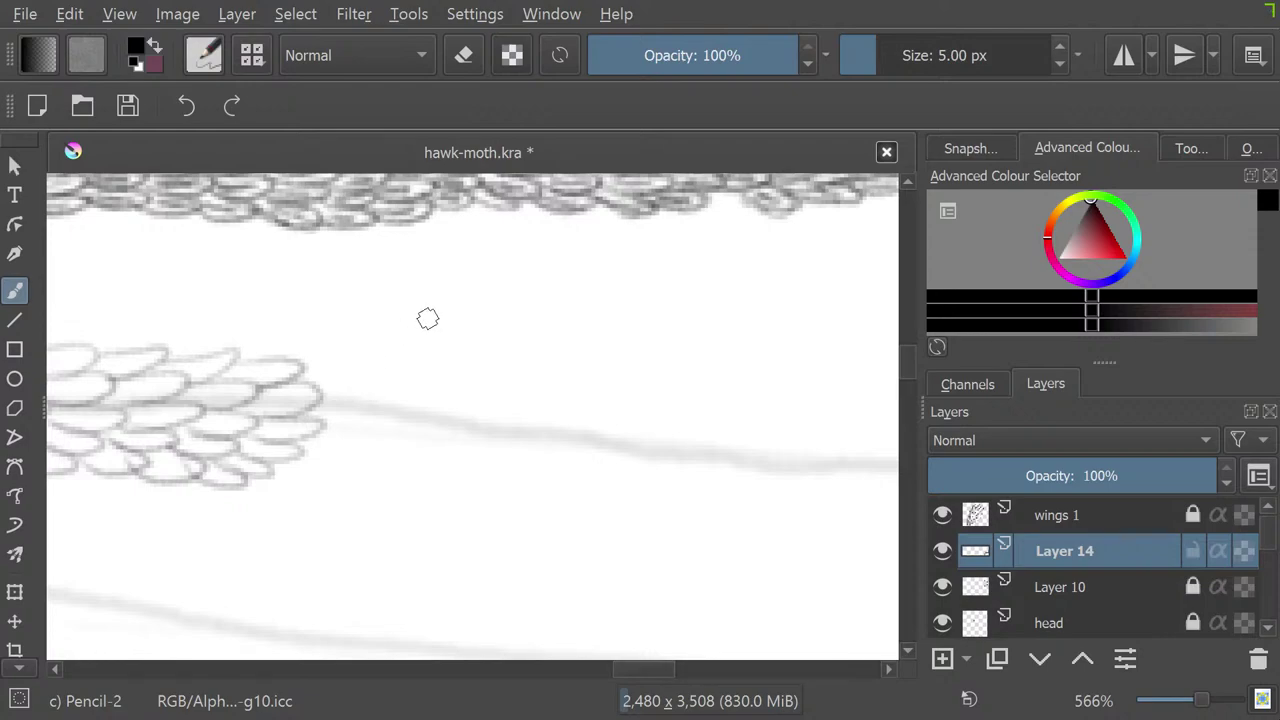
{"action": "mouse_move", "coordinate": [310, 372]}
{"action": "left_mouse_down"}
{"action": "mouse_move", "coordinate": [365, 379]}
{"action": "mouse_move", "coordinate": [319, 396]}
{"action": "mouse_move", "coordinate": [382, 392]}
{"action": "mouse_move", "coordinate": [311, 419]}
{"action": "mouse_move", "coordinate": [367, 423]}
{"action": "mouse_move", "coordinate": [305, 442]}
{"action": "mouse_move", "coordinate": [335, 447]}
{"action": "mouse_move", "coordinate": [285, 454]}
{"action": "mouse_move", "coordinate": [326, 469]}
{"action": "mouse_move", "coordinate": [271, 457]}
{"action": "left_mouse_up"}
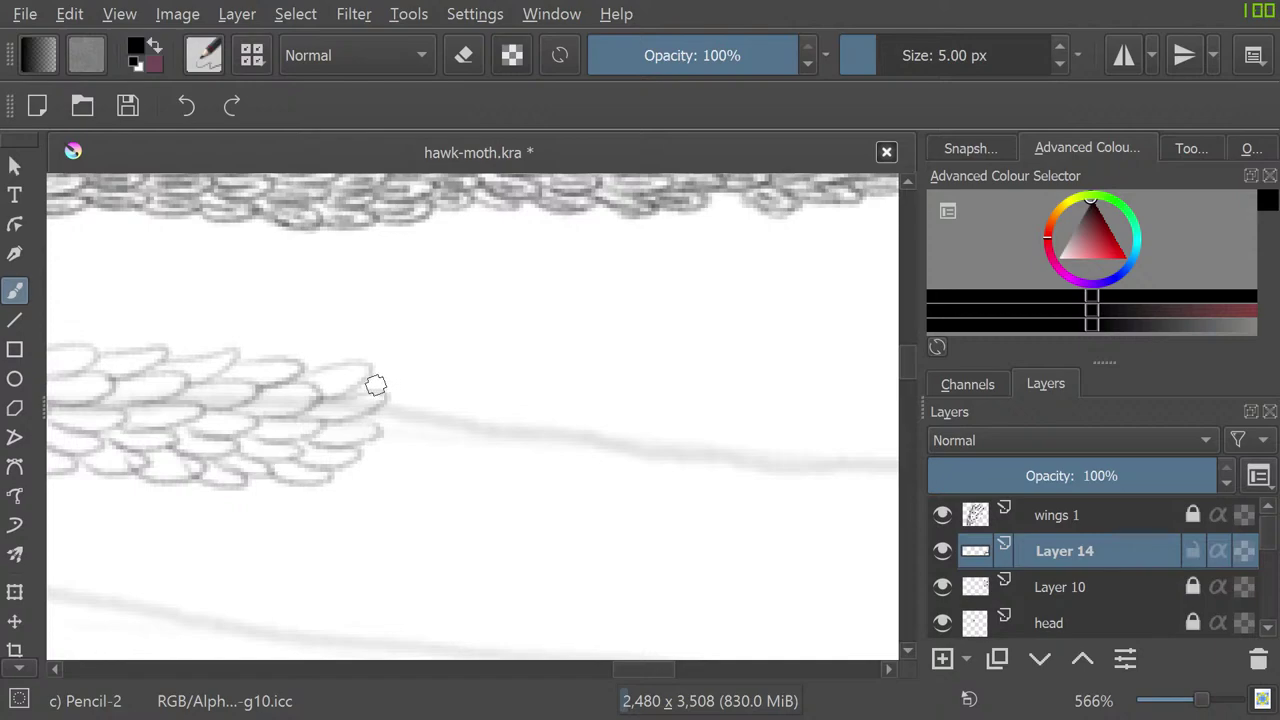
{"action": "mouse_move", "coordinate": [372, 375]}
{"action": "left_mouse_down"}
{"action": "mouse_move", "coordinate": [433, 388]}
{"action": "mouse_move", "coordinate": [376, 401]}
{"action": "mouse_move", "coordinate": [443, 411]}
{"action": "mouse_move", "coordinate": [385, 425]}
{"action": "mouse_move", "coordinate": [429, 444]}
{"action": "mouse_move", "coordinate": [369, 444]}
{"action": "mouse_move", "coordinate": [422, 457]}
{"action": "mouse_move", "coordinate": [353, 454]}
{"action": "mouse_move", "coordinate": [382, 482]}
{"action": "mouse_move", "coordinate": [346, 478]}
{"action": "left_mouse_up"}
Step: Continue the overlapping scales on Layer 14 down the sloping guide line until they nearly reach the wing's outer edge
{"action": "left_click_drag", "start_coordinate": [643, 669], "coordinate": [666, 669]}
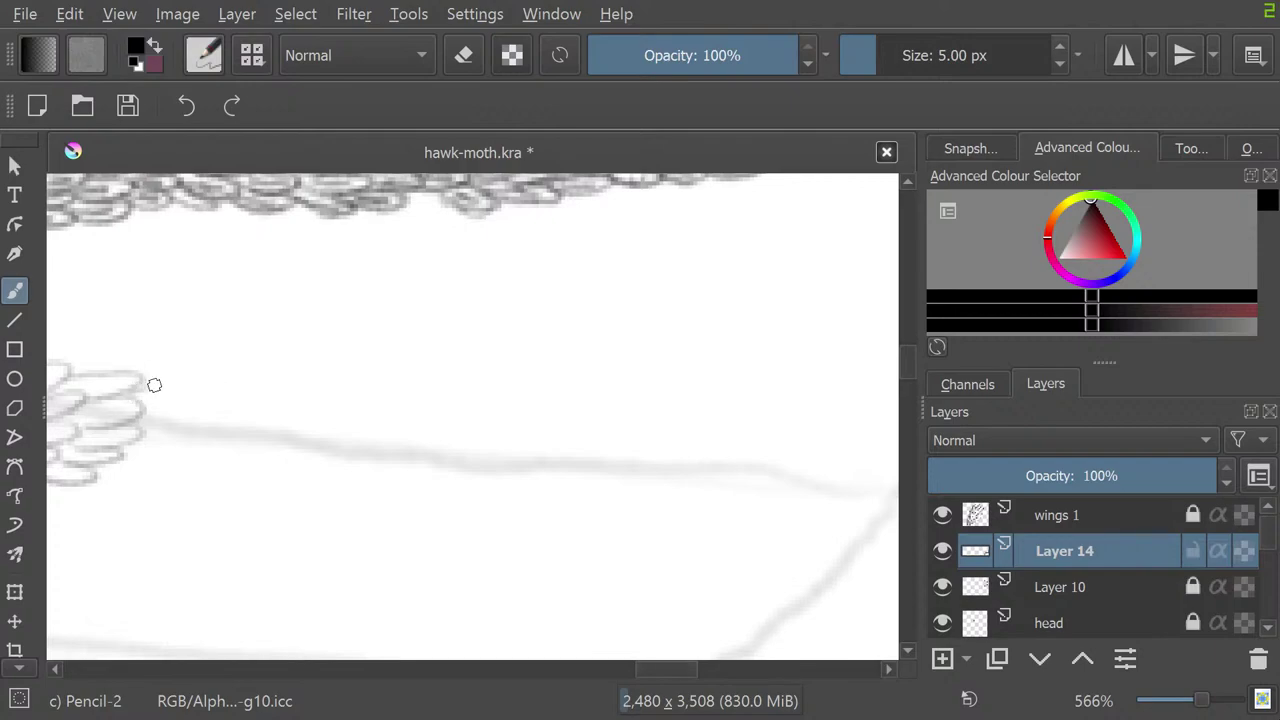
{"action": "mouse_move", "coordinate": [151, 383]}
{"action": "left_mouse_down"}
{"action": "mouse_move", "coordinate": [137, 416]}
{"action": "mouse_move", "coordinate": [205, 414]}
{"action": "mouse_move", "coordinate": [131, 436]}
{"action": "mouse_move", "coordinate": [157, 440]}
{"action": "mouse_move", "coordinate": [115, 456]}
{"action": "left_mouse_up"}
{"action": "mouse_move", "coordinate": [201, 393]}
{"action": "left_mouse_down"}
{"action": "mouse_move", "coordinate": [273, 421]}
{"action": "mouse_move", "coordinate": [198, 434]}
{"action": "mouse_move", "coordinate": [260, 444]}
{"action": "mouse_move", "coordinate": [194, 450]}
{"action": "mouse_move", "coordinate": [247, 469]}
{"action": "mouse_move", "coordinate": [178, 455]}
{"action": "left_mouse_up"}
{"action": "mouse_move", "coordinate": [257, 400]}
{"action": "left_mouse_down"}
{"action": "mouse_move", "coordinate": [265, 431]}
{"action": "mouse_move", "coordinate": [329, 445]}
{"action": "mouse_move", "coordinate": [256, 450]}
{"action": "mouse_move", "coordinate": [282, 477]}
{"action": "mouse_move", "coordinate": [243, 451]}
{"action": "left_mouse_up"}
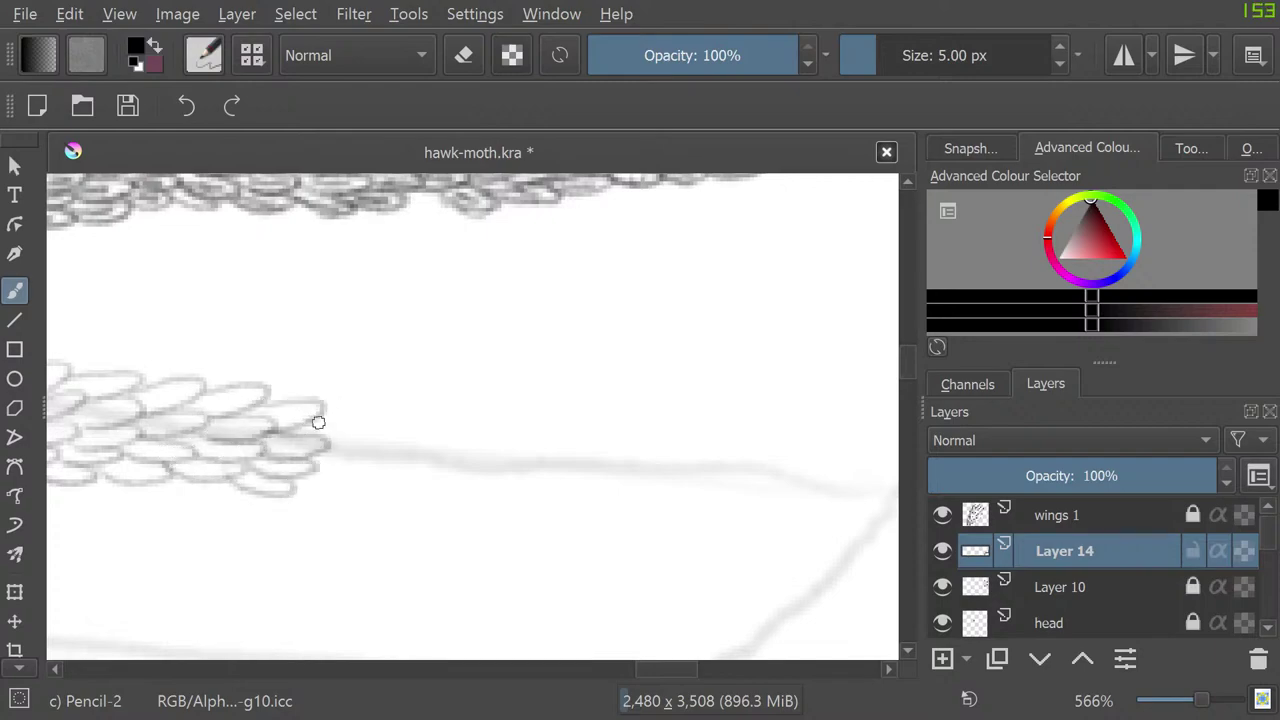
{"action": "mouse_move", "coordinate": [318, 422]}
{"action": "left_mouse_down"}
{"action": "mouse_move", "coordinate": [313, 469]}
{"action": "mouse_move", "coordinate": [289, 474]}
{"action": "mouse_move", "coordinate": [385, 449]}
{"action": "mouse_move", "coordinate": [378, 493]}
{"action": "mouse_move", "coordinate": [343, 482]}
{"action": "left_mouse_up"}
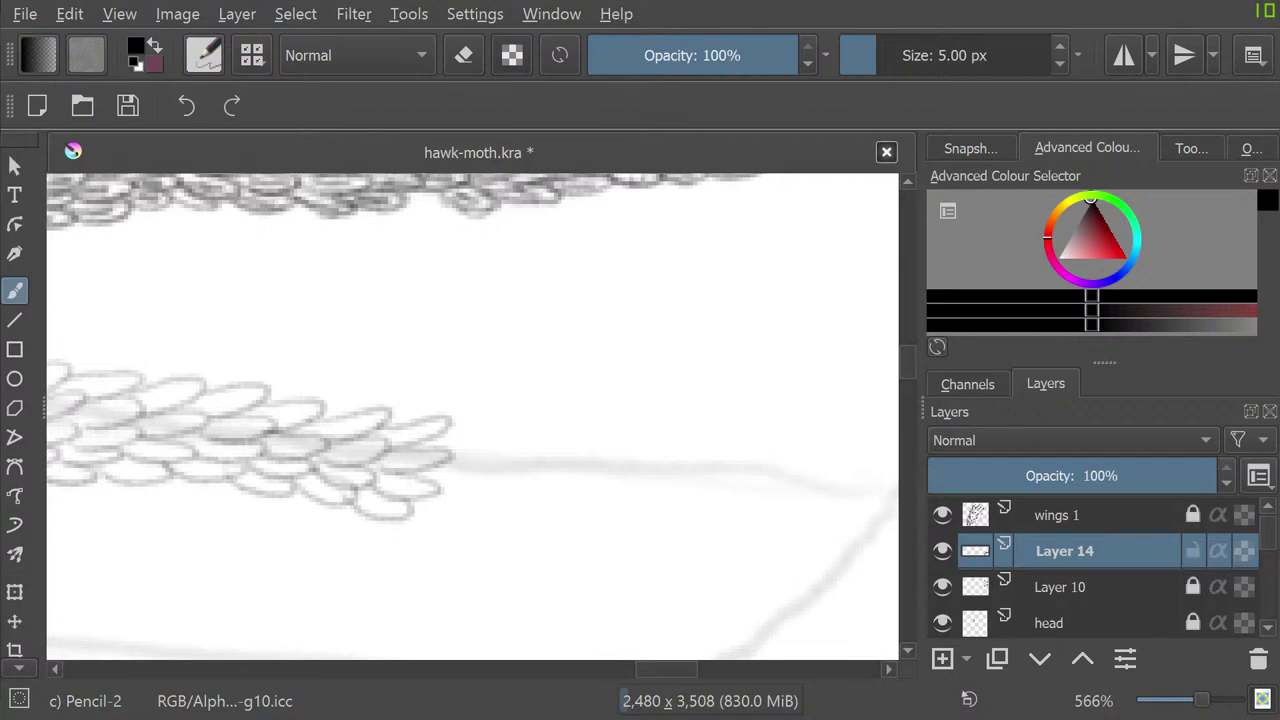
{"action": "mouse_move", "coordinate": [443, 440]}
{"action": "left_mouse_down"}
{"action": "mouse_move", "coordinate": [493, 440]}
{"action": "mouse_move", "coordinate": [447, 454]}
{"action": "mouse_move", "coordinate": [501, 459]}
{"action": "mouse_move", "coordinate": [439, 475]}
{"action": "mouse_move", "coordinate": [426, 514]}
{"action": "left_mouse_up"}
{"action": "mouse_move", "coordinate": [497, 437]}
{"action": "left_mouse_down"}
{"action": "mouse_move", "coordinate": [518, 463]}
{"action": "mouse_move", "coordinate": [501, 484]}
{"action": "mouse_move", "coordinate": [551, 494]}
{"action": "mouse_move", "coordinate": [485, 501]}
{"action": "mouse_move", "coordinate": [525, 524]}
{"action": "mouse_move", "coordinate": [463, 486]}
{"action": "left_mouse_up"}
{"action": "mouse_move", "coordinate": [551, 440]}
{"action": "left_mouse_down"}
{"action": "mouse_move", "coordinate": [557, 489]}
{"action": "mouse_move", "coordinate": [534, 514]}
{"action": "mouse_move", "coordinate": [518, 497]}
{"action": "left_mouse_up"}
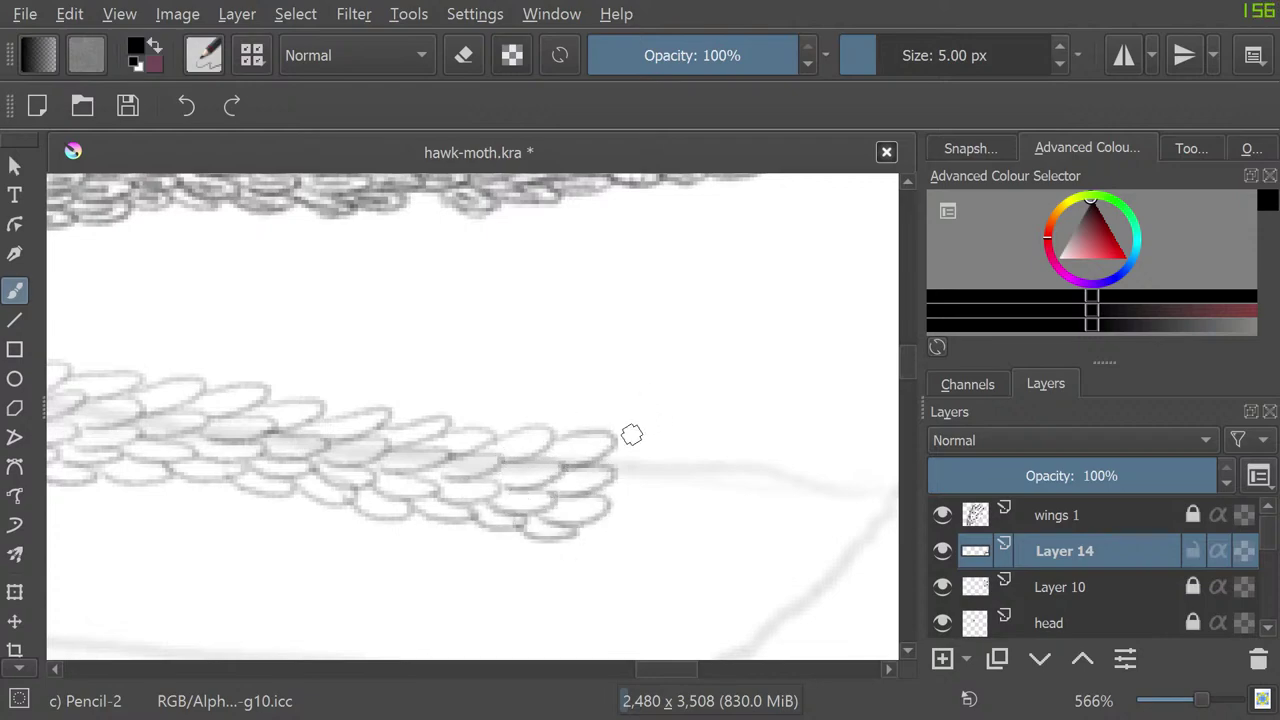
{"action": "mouse_move", "coordinate": [631, 435]}
{"action": "left_mouse_down"}
{"action": "mouse_move", "coordinate": [634, 466]}
{"action": "mouse_move", "coordinate": [603, 511]}
{"action": "mouse_move", "coordinate": [568, 502]}
{"action": "left_mouse_up"}
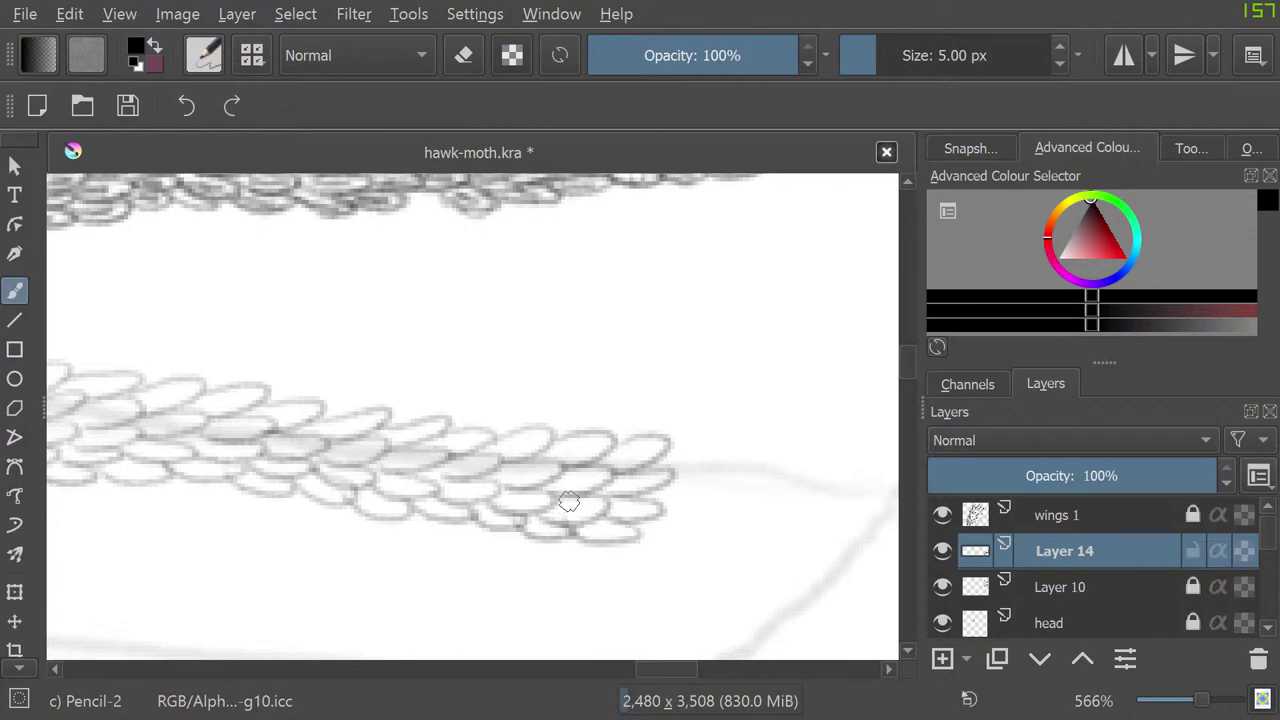
{"action": "mouse_move", "coordinate": [682, 438]}
{"action": "left_mouse_down"}
{"action": "mouse_move", "coordinate": [689, 472]}
{"action": "mouse_move", "coordinate": [670, 474]}
{"action": "mouse_move", "coordinate": [689, 493]}
{"action": "mouse_move", "coordinate": [664, 498]}
{"action": "mouse_move", "coordinate": [700, 517]}
{"action": "mouse_move", "coordinate": [626, 507]}
{"action": "left_mouse_up"}
{"action": "mouse_move", "coordinate": [734, 452]}
{"action": "left_mouse_down"}
{"action": "mouse_move", "coordinate": [757, 476]}
{"action": "mouse_move", "coordinate": [725, 480]}
{"action": "mouse_move", "coordinate": [724, 500]}
{"action": "mouse_move", "coordinate": [747, 503]}
{"action": "mouse_move", "coordinate": [698, 524]}
{"action": "mouse_move", "coordinate": [741, 536]}
{"action": "mouse_move", "coordinate": [750, 493]}
{"action": "mouse_move", "coordinate": [780, 465]}
{"action": "mouse_move", "coordinate": [827, 464]}
{"action": "mouse_move", "coordinate": [772, 489]}
{"action": "mouse_move", "coordinate": [796, 508]}
{"action": "mouse_move", "coordinate": [733, 514]}
{"action": "left_mouse_up"}
{"action": "mouse_move", "coordinate": [829, 481]}
{"action": "left_mouse_down"}
{"action": "mouse_move", "coordinate": [860, 505]}
{"action": "mouse_move", "coordinate": [796, 520]}
{"action": "left_mouse_up"}
Step: Close the scale band at the wing outline and add extra scales along its upper side near the tip
{"action": "left_click_drag", "start_coordinate": [666, 669], "coordinate": [693, 669]}
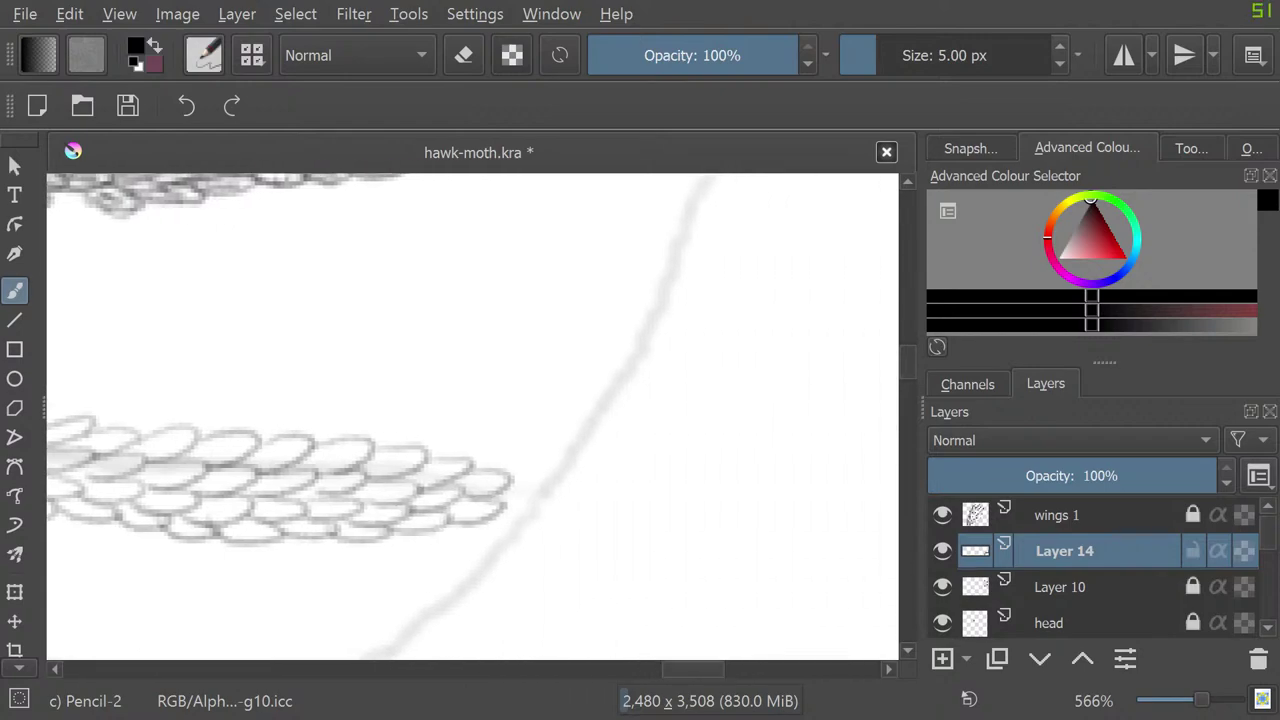
{"action": "mouse_move", "coordinate": [509, 483]}
{"action": "left_mouse_down"}
{"action": "mouse_move", "coordinate": [472, 458]}
{"action": "mouse_move", "coordinate": [514, 464]}
{"action": "mouse_move", "coordinate": [437, 501]}
{"action": "mouse_move", "coordinate": [435, 527]}
{"action": "mouse_move", "coordinate": [518, 467]}
{"action": "mouse_move", "coordinate": [549, 466]}
{"action": "mouse_move", "coordinate": [504, 476]}
{"action": "left_mouse_up"}
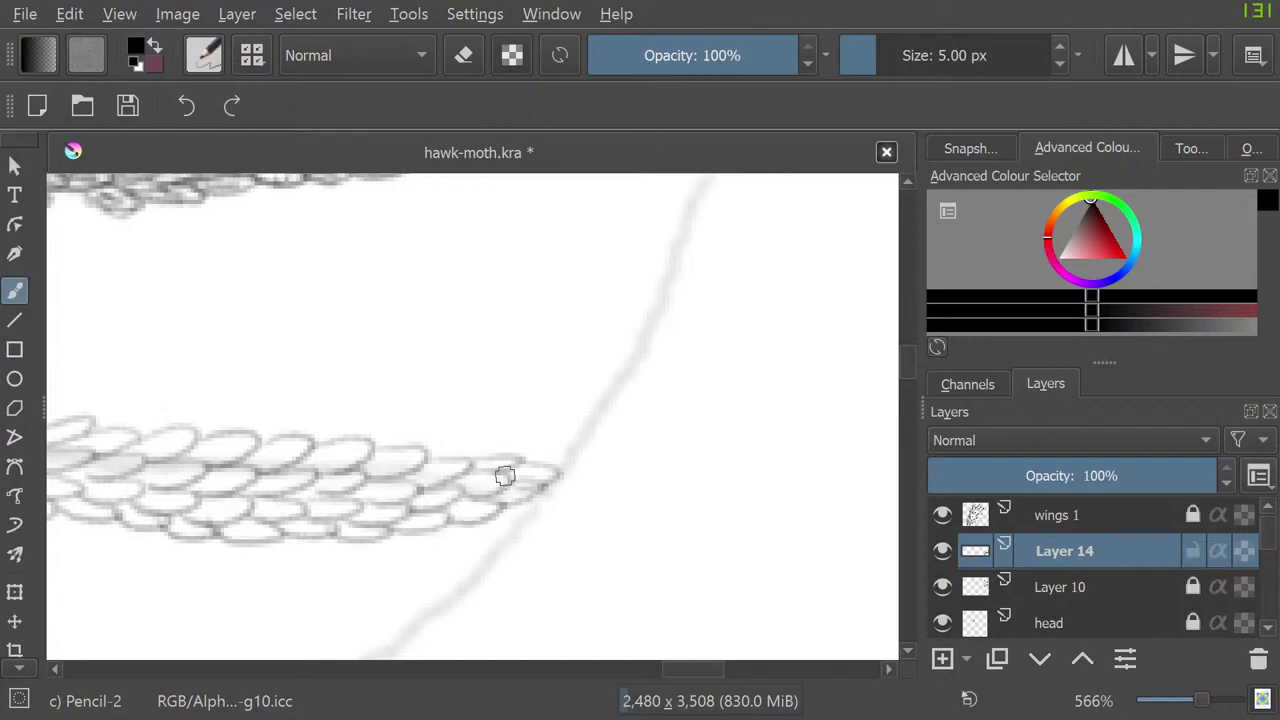
{"action": "mouse_move", "coordinate": [427, 453]}
{"action": "left_mouse_down"}
{"action": "mouse_move", "coordinate": [471, 449]}
{"action": "mouse_move", "coordinate": [447, 447]}
{"action": "left_mouse_up"}
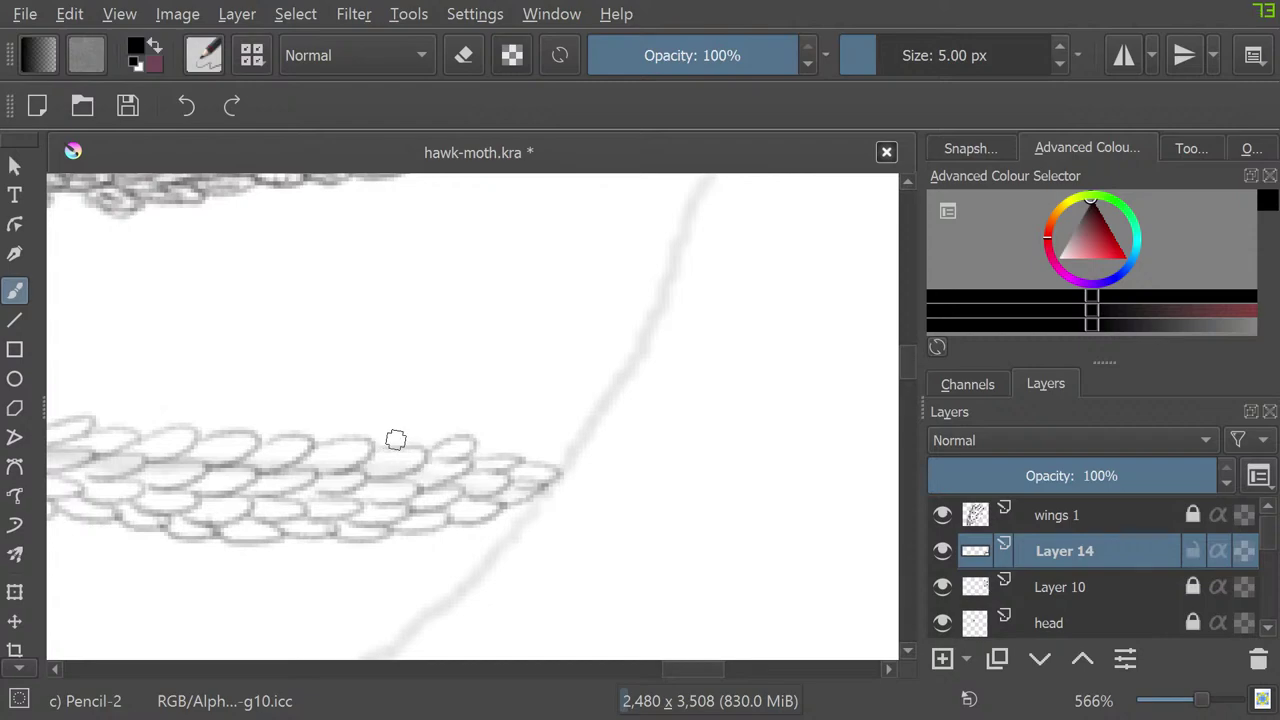
{"action": "left_click_drag", "start_coordinate": [369, 439], "coordinate": [389, 447]}
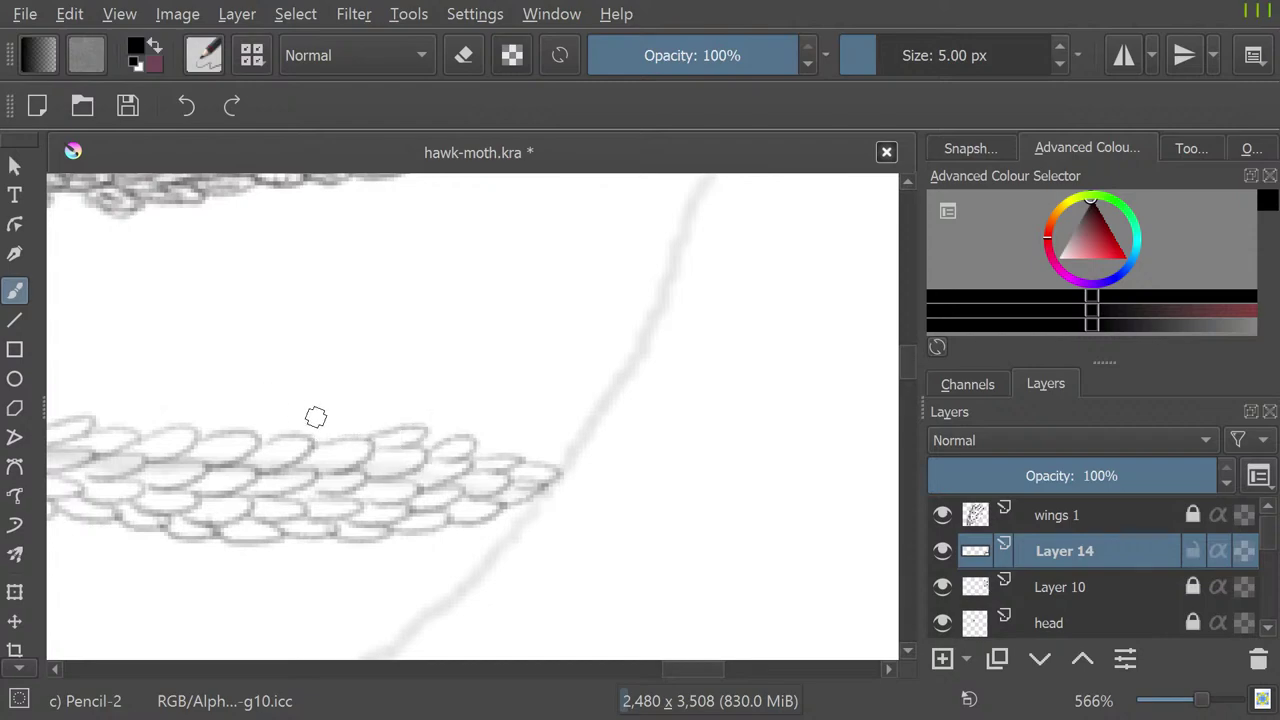
{"action": "mouse_move", "coordinate": [310, 433]}
{"action": "left_mouse_down"}
{"action": "mouse_move", "coordinate": [346, 417]}
{"action": "mouse_move", "coordinate": [323, 423]}
{"action": "mouse_move", "coordinate": [371, 438]}
{"action": "left_mouse_up"}
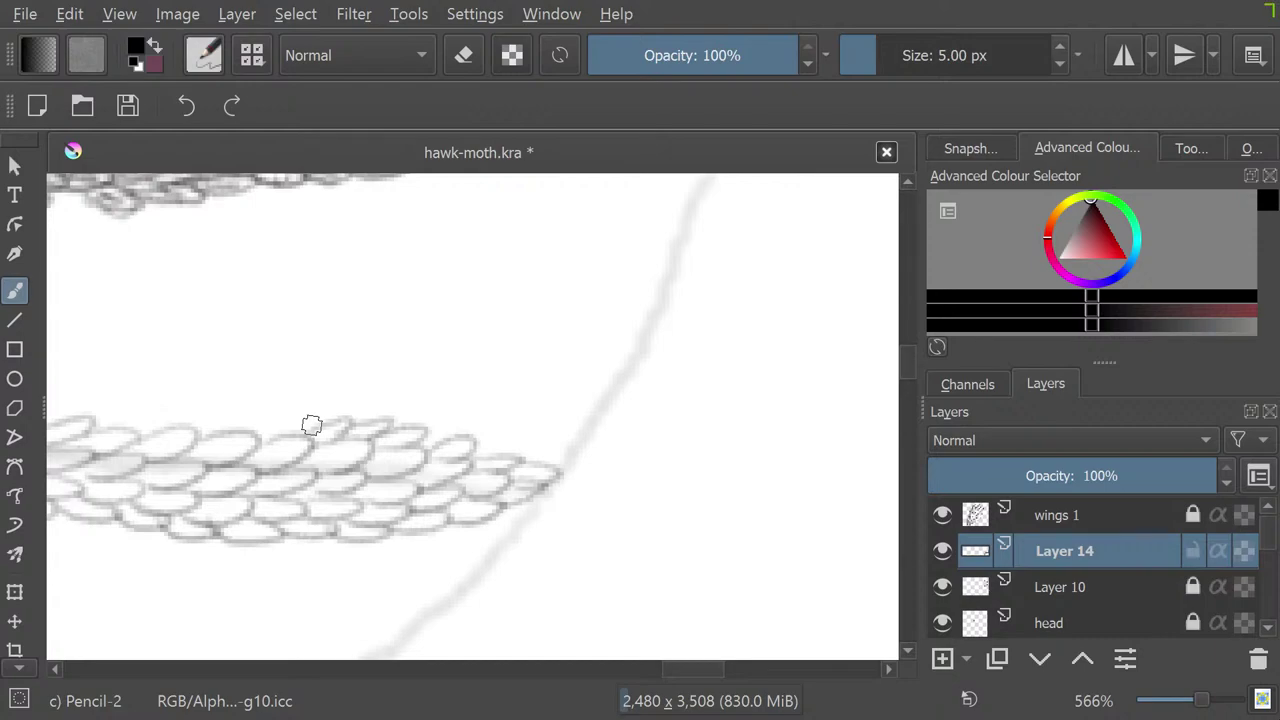
Step: Erase the whole new scale band from Layer 14 with a 50 px eraser, back to the wing base
{"action": "left_click_drag", "start_coordinate": [330, 420], "coordinate": [613, 420]}
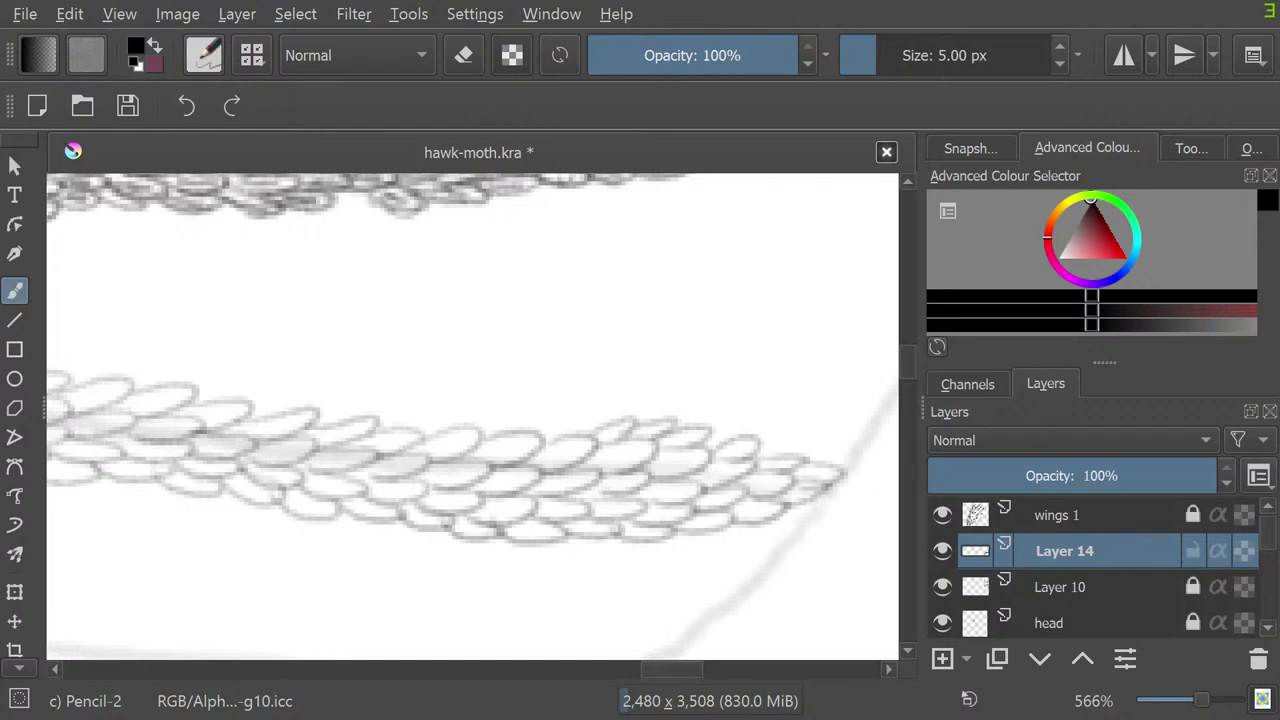
{"action": "mouse_move", "coordinate": [672, 669]}
{"action": "left_mouse_down"}
{"action": "mouse_move", "coordinate": [563, 669]}
{"action": "mouse_move", "coordinate": [676, 669]}
{"action": "left_mouse_up"}
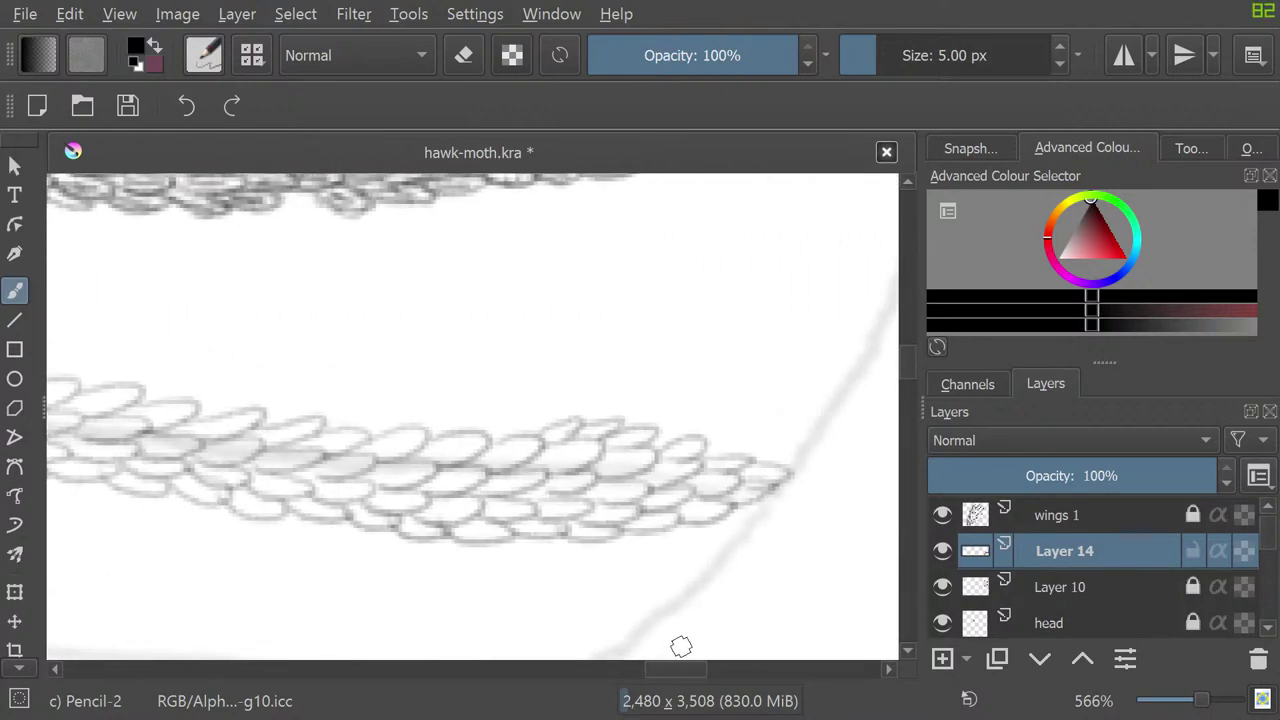
{"action": "key", "text": "e"}
{"action": "mouse_move", "coordinate": [734, 463]}
{"action": "left_mouse_down"}
{"action": "mouse_move", "coordinate": [760, 430]}
{"action": "mouse_move", "coordinate": [708, 580]}
{"action": "mouse_move", "coordinate": [314, 371]}
{"action": "mouse_move", "coordinate": [229, 423]}
{"action": "mouse_move", "coordinate": [657, 614]}
{"action": "left_mouse_up"}
{"action": "scroll", "coordinate": [657, 640], "scroll_direction": "left", "scroll_amount": 5}
{"action": "scroll", "coordinate": [657, 557], "scroll_direction": "right", "scroll_amount": 5}
{"action": "mouse_move", "coordinate": [657, 557]}
{"action": "left_mouse_down"}
{"action": "mouse_move", "coordinate": [808, 563]}
{"action": "mouse_move", "coordinate": [714, 523]}
{"action": "mouse_move", "coordinate": [520, 478]}
{"action": "mouse_move", "coordinate": [268, 505]}
{"action": "left_mouse_up"}
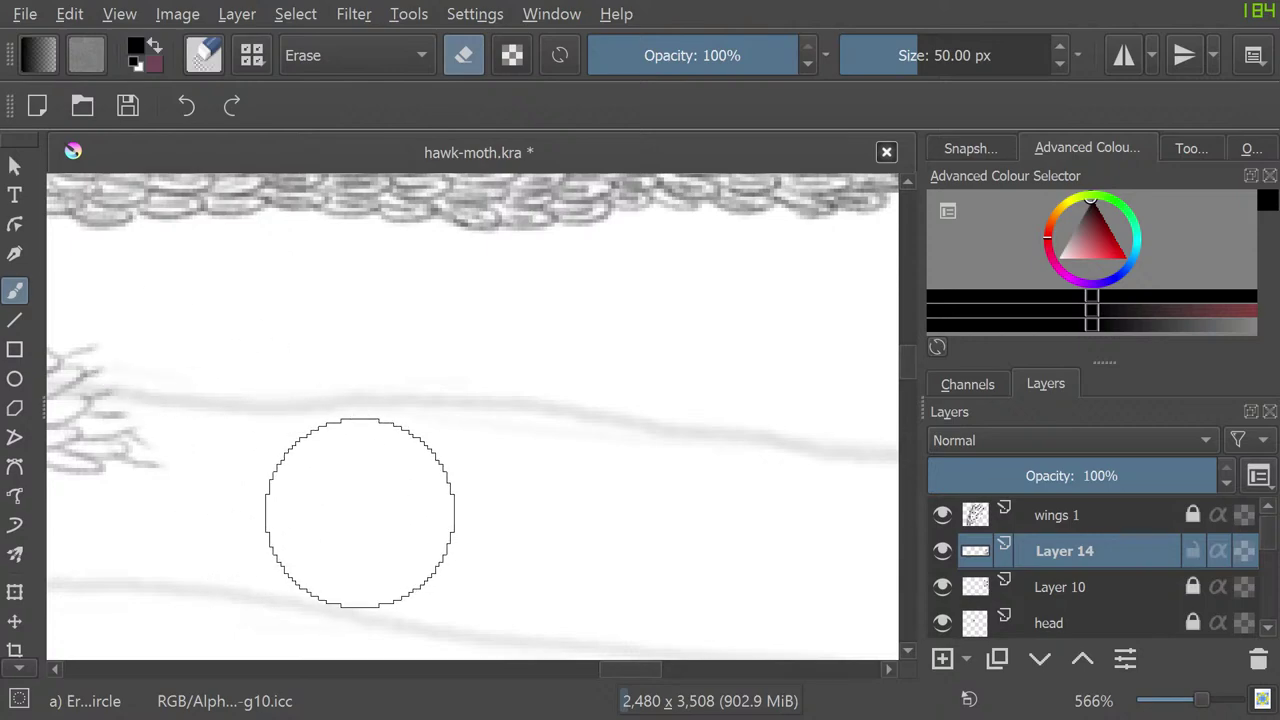
{"action": "left_click_drag", "start_coordinate": [630, 669], "coordinate": [586, 669]}
{"action": "mouse_move", "coordinate": [598, 475]}
{"action": "left_mouse_down"}
{"action": "mouse_move", "coordinate": [651, 371]}
{"action": "mouse_move", "coordinate": [629, 443]}
{"action": "mouse_move", "coordinate": [500, 394]}
{"action": "mouse_move", "coordinate": [401, 467]}
{"action": "mouse_move", "coordinate": [340, 491]}
{"action": "mouse_move", "coordinate": [383, 485]}
{"action": "left_mouse_up"}
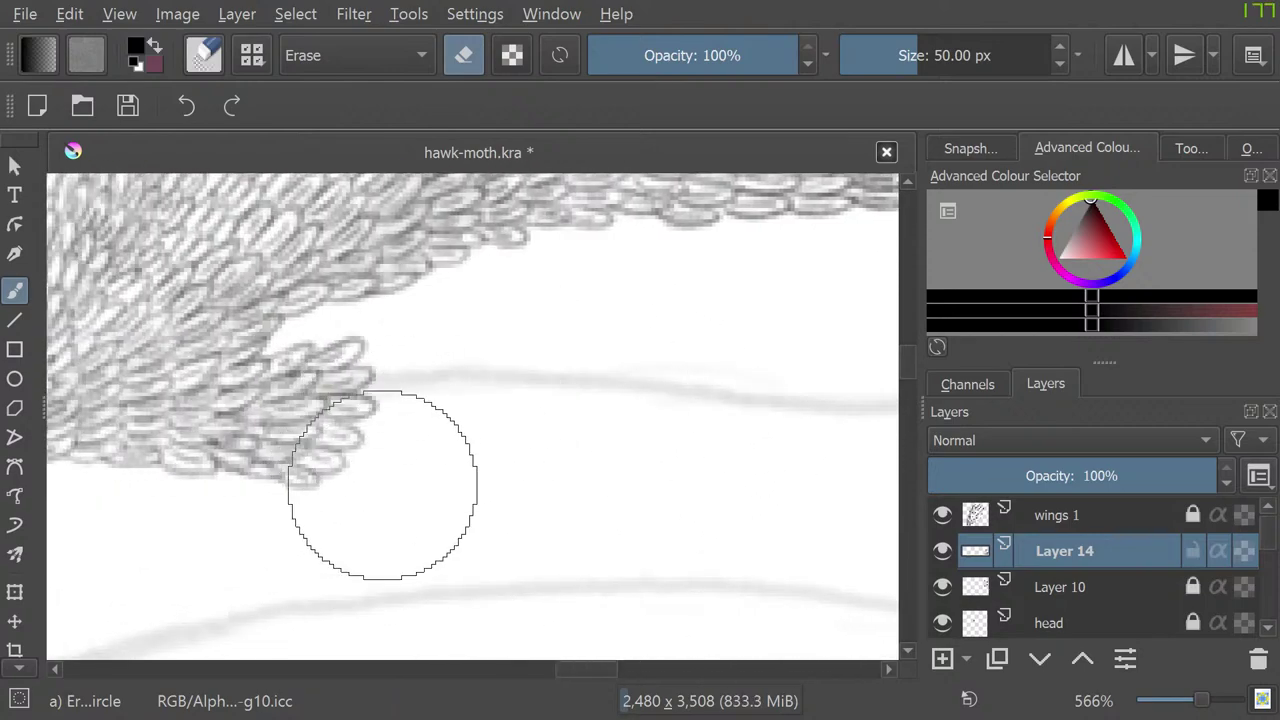
Step: Select the wings 1 layer and draw columns of overlapping scales from the wing base along the upper guide line with the 5 px Pencil-2 brush
{"action": "left_click", "coordinate": [1062, 515]}
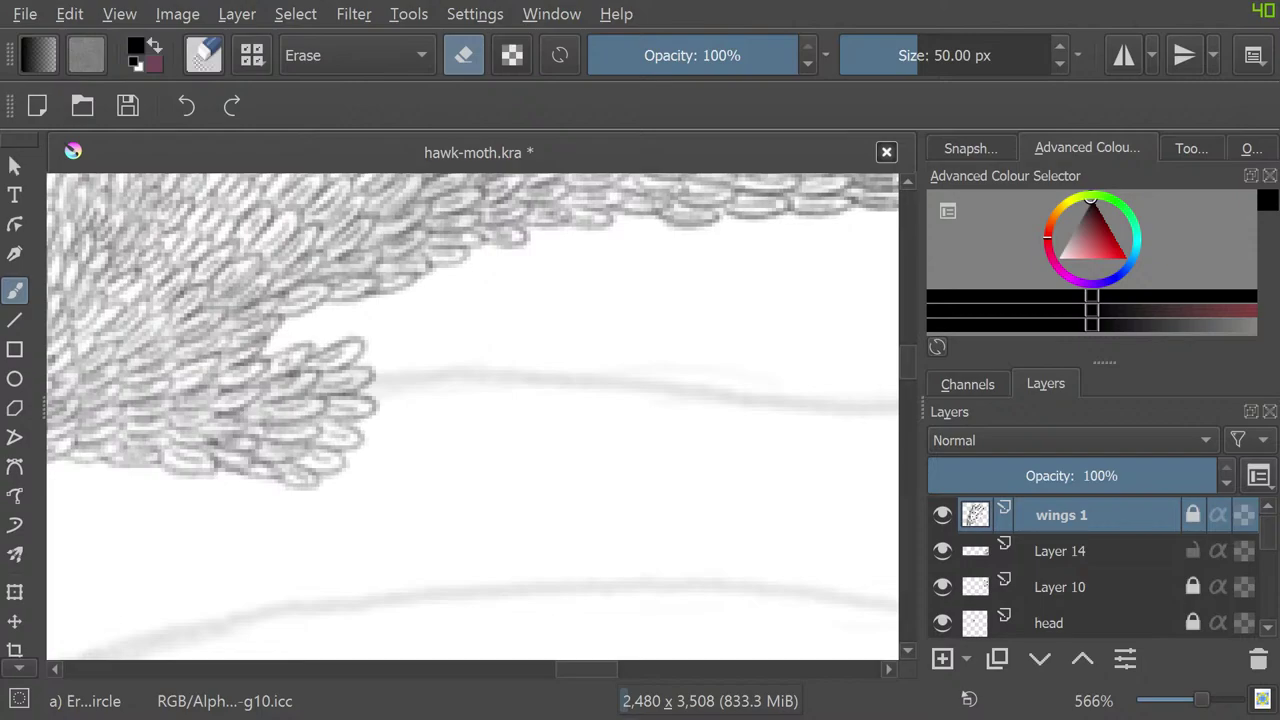
{"action": "key", "text": "e"}
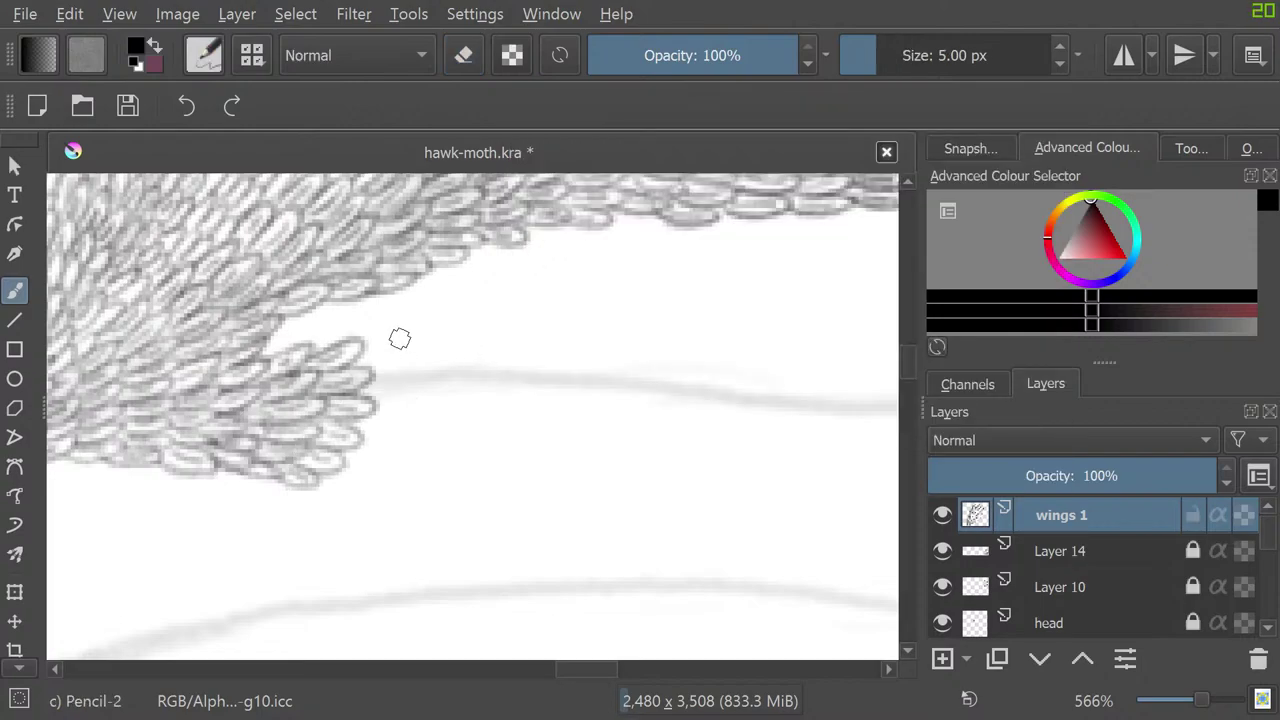
{"action": "mouse_move", "coordinate": [369, 348]}
{"action": "left_mouse_down"}
{"action": "mouse_move", "coordinate": [411, 351]}
{"action": "mouse_move", "coordinate": [423, 369]}
{"action": "mouse_move", "coordinate": [411, 445]}
{"action": "mouse_move", "coordinate": [320, 451]}
{"action": "left_mouse_up"}
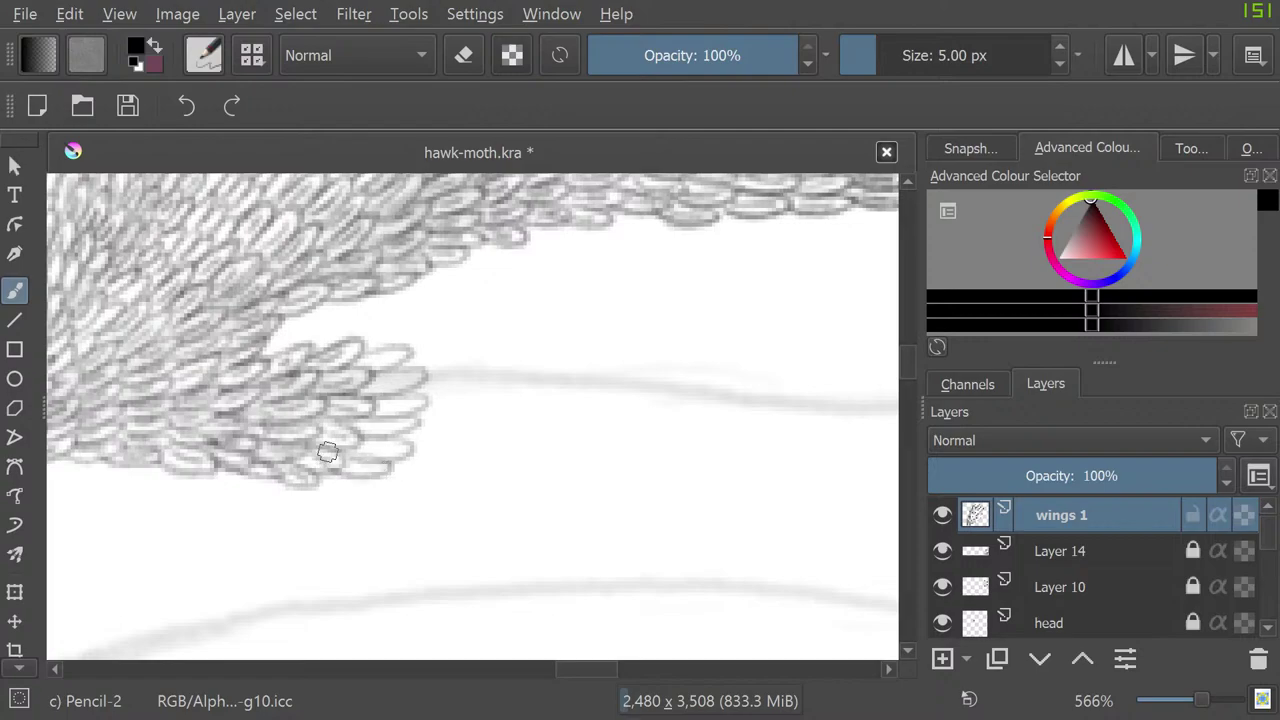
{"action": "mouse_move", "coordinate": [440, 348]}
{"action": "left_mouse_down"}
{"action": "mouse_move", "coordinate": [409, 351]}
{"action": "mouse_move", "coordinate": [420, 371]}
{"action": "left_mouse_up"}
{"action": "mouse_move", "coordinate": [427, 400]}
{"action": "left_mouse_down"}
{"action": "mouse_move", "coordinate": [482, 401]}
{"action": "mouse_move", "coordinate": [411, 419]}
{"action": "mouse_move", "coordinate": [478, 425]}
{"action": "mouse_move", "coordinate": [408, 434]}
{"action": "mouse_move", "coordinate": [438, 463]}
{"action": "mouse_move", "coordinate": [392, 433]}
{"action": "mouse_move", "coordinate": [407, 477]}
{"action": "mouse_move", "coordinate": [423, 447]}
{"action": "mouse_move", "coordinate": [447, 444]}
{"action": "mouse_move", "coordinate": [430, 429]}
{"action": "mouse_move", "coordinate": [412, 459]}
{"action": "mouse_move", "coordinate": [440, 472]}
{"action": "left_mouse_up"}
{"action": "mouse_move", "coordinate": [462, 362]}
{"action": "left_mouse_down"}
{"action": "mouse_move", "coordinate": [488, 401]}
{"action": "mouse_move", "coordinate": [470, 421]}
{"action": "mouse_move", "coordinate": [509, 425]}
{"action": "mouse_move", "coordinate": [459, 441]}
{"action": "mouse_move", "coordinate": [525, 448]}
{"action": "mouse_move", "coordinate": [451, 460]}
{"action": "mouse_move", "coordinate": [482, 470]}
{"action": "mouse_move", "coordinate": [429, 451]}
{"action": "left_mouse_up"}
{"action": "mouse_move", "coordinate": [512, 382]}
{"action": "left_mouse_down"}
{"action": "mouse_move", "coordinate": [531, 357]}
{"action": "mouse_move", "coordinate": [518, 381]}
{"action": "mouse_move", "coordinate": [574, 378]}
{"action": "mouse_move", "coordinate": [526, 404]}
{"action": "mouse_move", "coordinate": [553, 427]}
{"action": "mouse_move", "coordinate": [529, 443]}
{"action": "mouse_move", "coordinate": [565, 447]}
{"action": "mouse_move", "coordinate": [504, 459]}
{"action": "left_mouse_up"}
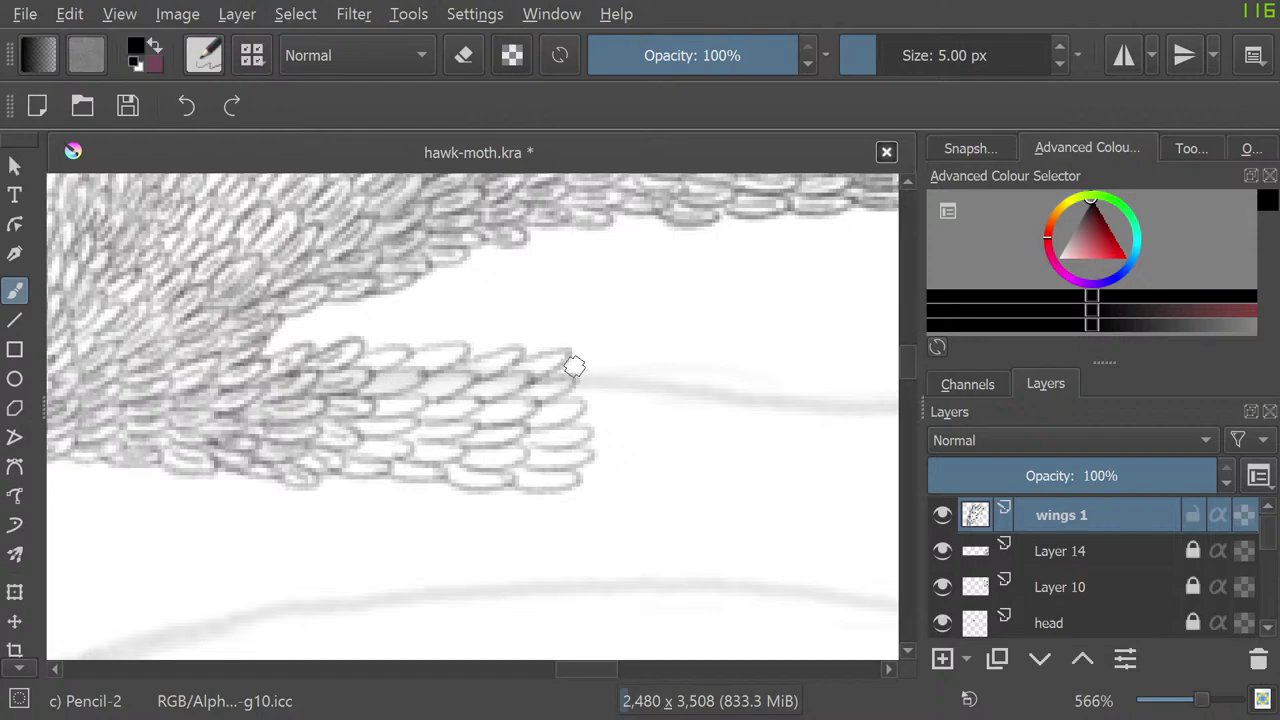
{"action": "mouse_move", "coordinate": [571, 366]}
{"action": "left_mouse_down"}
{"action": "mouse_move", "coordinate": [643, 383]}
{"action": "mouse_move", "coordinate": [576, 400]}
{"action": "mouse_move", "coordinate": [606, 424]}
{"action": "mouse_move", "coordinate": [584, 421]}
{"action": "mouse_move", "coordinate": [588, 442]}
{"action": "mouse_move", "coordinate": [616, 445]}
{"action": "mouse_move", "coordinate": [582, 458]}
{"action": "mouse_move", "coordinate": [631, 472]}
{"action": "mouse_move", "coordinate": [557, 455]}
{"action": "left_mouse_up"}
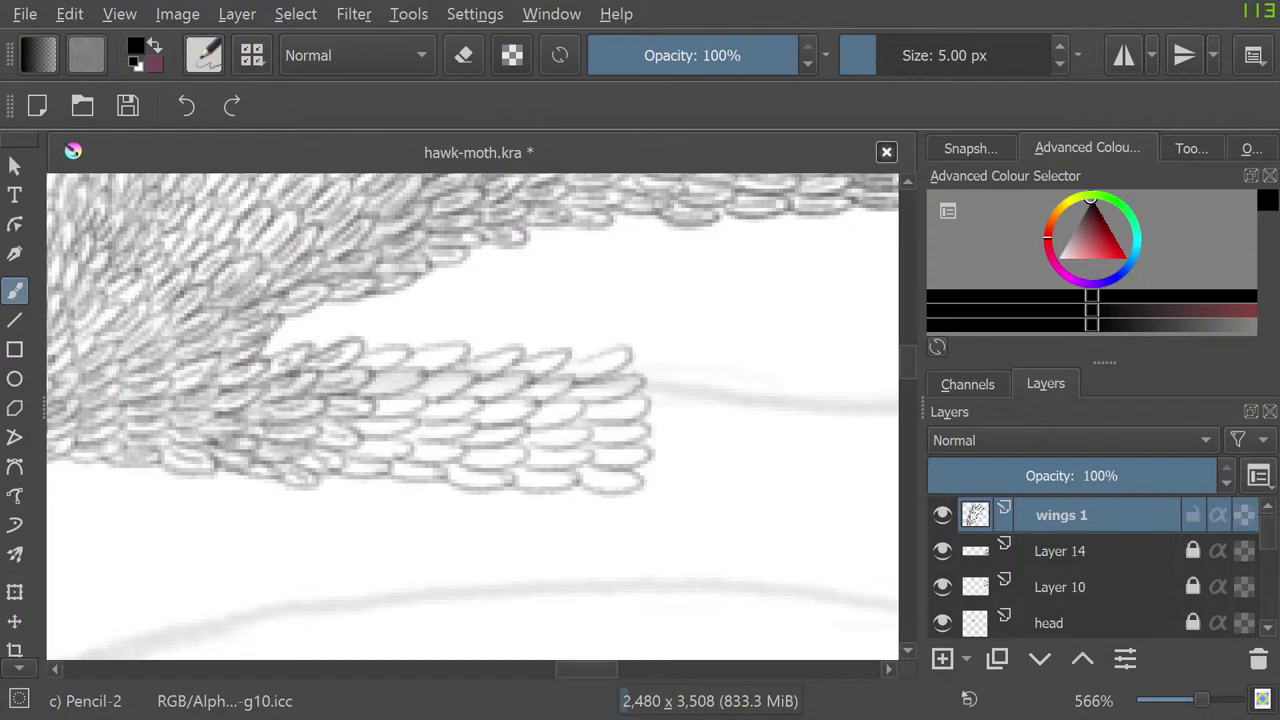
Step: Extend the overlapping scale band on wings 1 along the middle stretch of the upper guide line to where the line begins sloping down
{"action": "mouse_move", "coordinate": [700, 420]}
{"action": "left_mouse_down"}
{"action": "mouse_move", "coordinate": [255, 420]}
{"action": "mouse_move", "coordinate": [273, 420]}
{"action": "left_mouse_up"}
{"action": "mouse_move", "coordinate": [202, 363]}
{"action": "left_mouse_down"}
{"action": "mouse_move", "coordinate": [269, 373]}
{"action": "mouse_move", "coordinate": [216, 393]}
{"action": "mouse_move", "coordinate": [290, 404]}
{"action": "mouse_move", "coordinate": [225, 411]}
{"action": "mouse_move", "coordinate": [261, 430]}
{"action": "mouse_move", "coordinate": [223, 424]}
{"action": "mouse_move", "coordinate": [236, 448]}
{"action": "mouse_move", "coordinate": [217, 457]}
{"action": "mouse_move", "coordinate": [232, 468]}
{"action": "mouse_move", "coordinate": [201, 470]}
{"action": "mouse_move", "coordinate": [272, 370]}
{"action": "mouse_move", "coordinate": [253, 363]}
{"action": "mouse_move", "coordinate": [320, 355]}
{"action": "mouse_move", "coordinate": [271, 379]}
{"action": "mouse_move", "coordinate": [339, 370]}
{"action": "mouse_move", "coordinate": [285, 395]}
{"action": "mouse_move", "coordinate": [346, 412]}
{"action": "mouse_move", "coordinate": [289, 416]}
{"action": "mouse_move", "coordinate": [305, 445]}
{"action": "mouse_move", "coordinate": [281, 416]}
{"action": "mouse_move", "coordinate": [301, 442]}
{"action": "mouse_move", "coordinate": [285, 444]}
{"action": "mouse_move", "coordinate": [312, 464]}
{"action": "mouse_move", "coordinate": [279, 456]}
{"action": "mouse_move", "coordinate": [347, 476]}
{"action": "mouse_move", "coordinate": [259, 474]}
{"action": "left_mouse_up"}
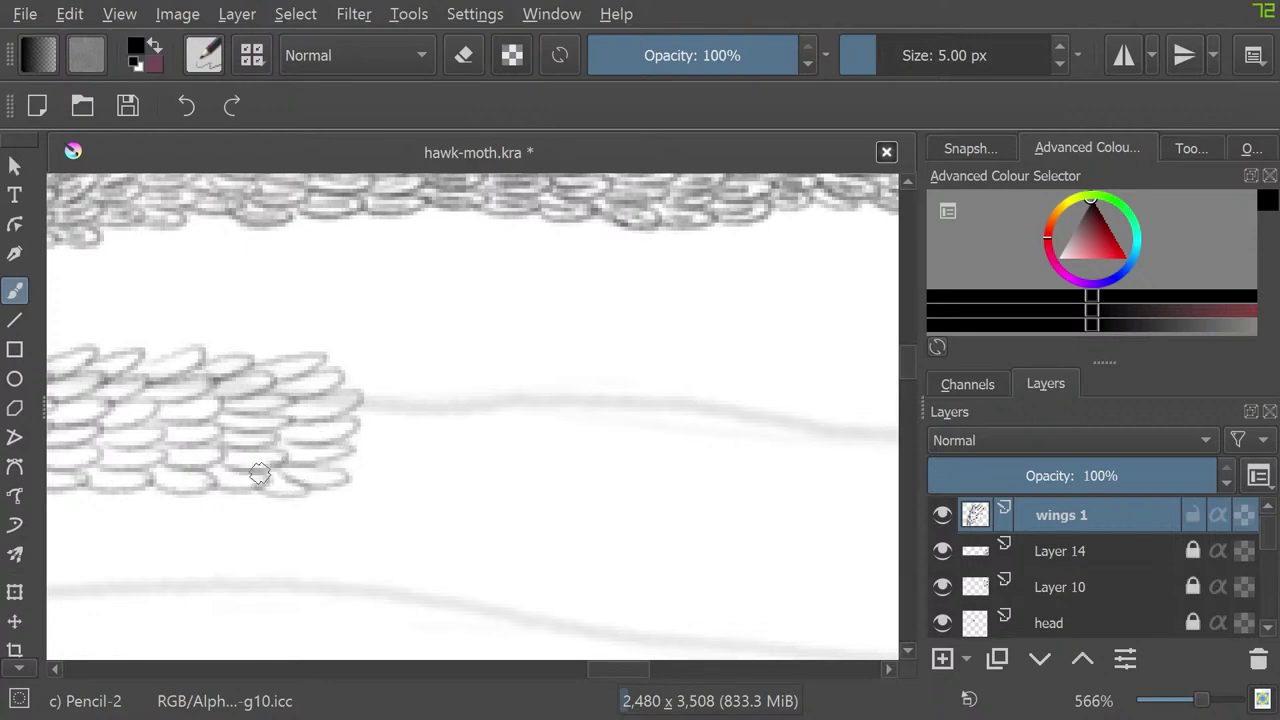
{"action": "mouse_move", "coordinate": [362, 371]}
{"action": "left_mouse_down"}
{"action": "mouse_move", "coordinate": [405, 382]}
{"action": "mouse_move", "coordinate": [356, 409]}
{"action": "mouse_move", "coordinate": [422, 416]}
{"action": "mouse_move", "coordinate": [351, 427]}
{"action": "mouse_move", "coordinate": [398, 458]}
{"action": "mouse_move", "coordinate": [342, 446]}
{"action": "mouse_move", "coordinate": [379, 476]}
{"action": "mouse_move", "coordinate": [334, 471]}
{"action": "mouse_move", "coordinate": [385, 493]}
{"action": "mouse_move", "coordinate": [330, 472]}
{"action": "left_mouse_up"}
{"action": "mouse_move", "coordinate": [413, 381]}
{"action": "left_mouse_down"}
{"action": "mouse_move", "coordinate": [416, 412]}
{"action": "mouse_move", "coordinate": [478, 402]}
{"action": "mouse_move", "coordinate": [413, 428]}
{"action": "mouse_move", "coordinate": [418, 454]}
{"action": "mouse_move", "coordinate": [441, 455]}
{"action": "mouse_move", "coordinate": [387, 456]}
{"action": "mouse_move", "coordinate": [445, 484]}
{"action": "mouse_move", "coordinate": [369, 467]}
{"action": "left_mouse_up"}
{"action": "scroll", "coordinate": [472, 416], "scroll_direction": "right", "scroll_amount": 3}
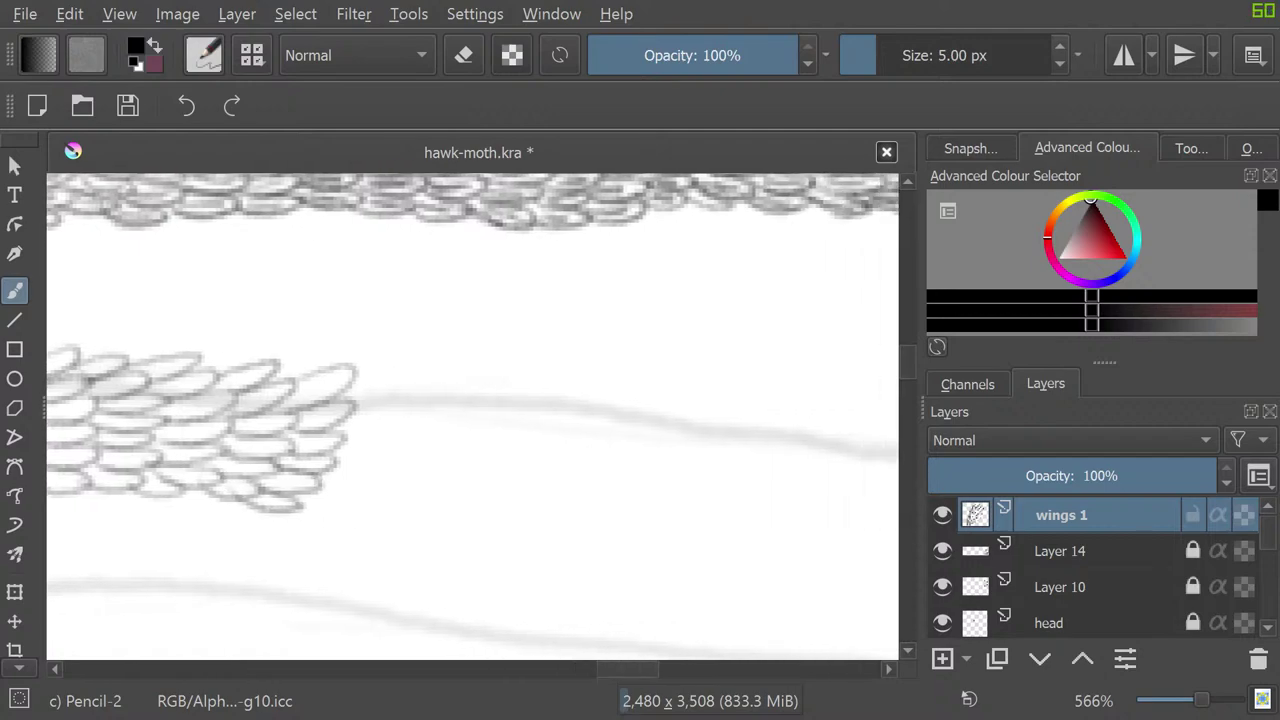
{"action": "scroll", "coordinate": [472, 416], "scroll_direction": "left", "scroll_amount": 2}
{"action": "scroll", "coordinate": [472, 416], "scroll_direction": "right", "scroll_amount": 1}
{"action": "left_click_drag", "start_coordinate": [264, 467], "coordinate": [282, 467]}
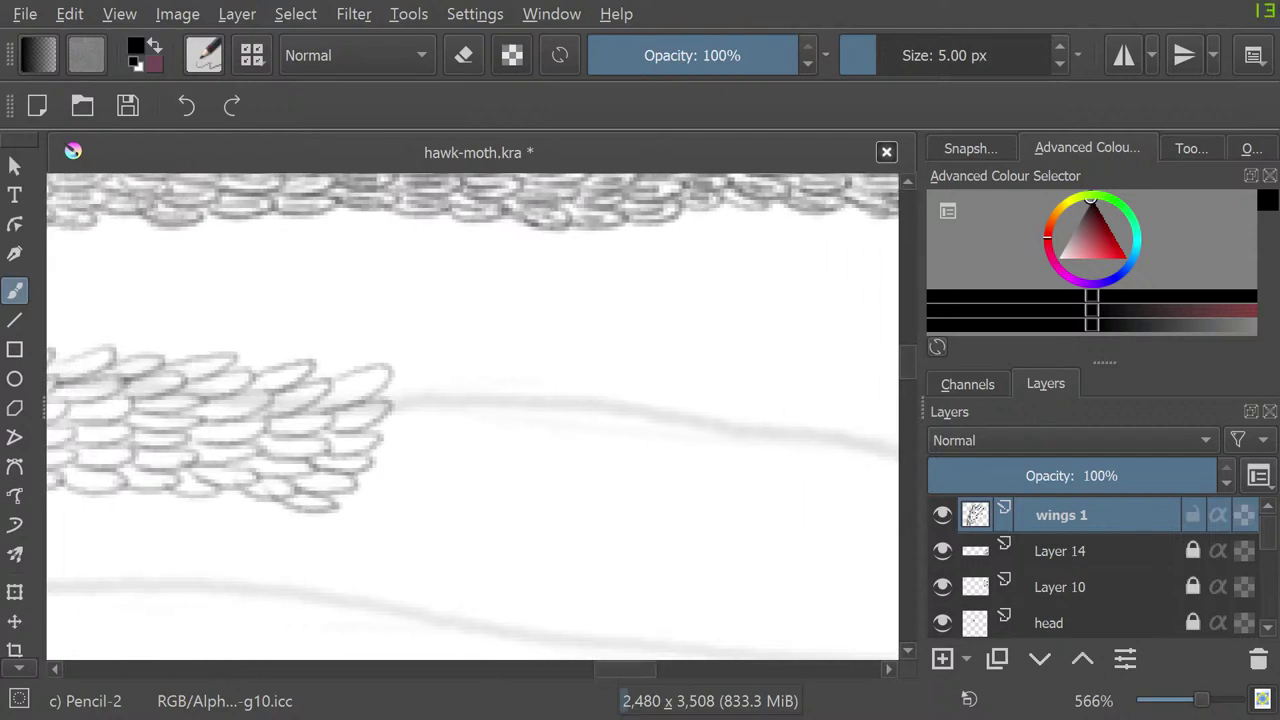
{"action": "mouse_move", "coordinate": [400, 389]}
{"action": "left_mouse_down"}
{"action": "mouse_move", "coordinate": [405, 419]}
{"action": "mouse_move", "coordinate": [373, 428]}
{"action": "mouse_move", "coordinate": [431, 443]}
{"action": "mouse_move", "coordinate": [366, 446]}
{"action": "mouse_move", "coordinate": [437, 476]}
{"action": "mouse_move", "coordinate": [367, 467]}
{"action": "mouse_move", "coordinate": [392, 493]}
{"action": "mouse_move", "coordinate": [334, 496]}
{"action": "left_mouse_up"}
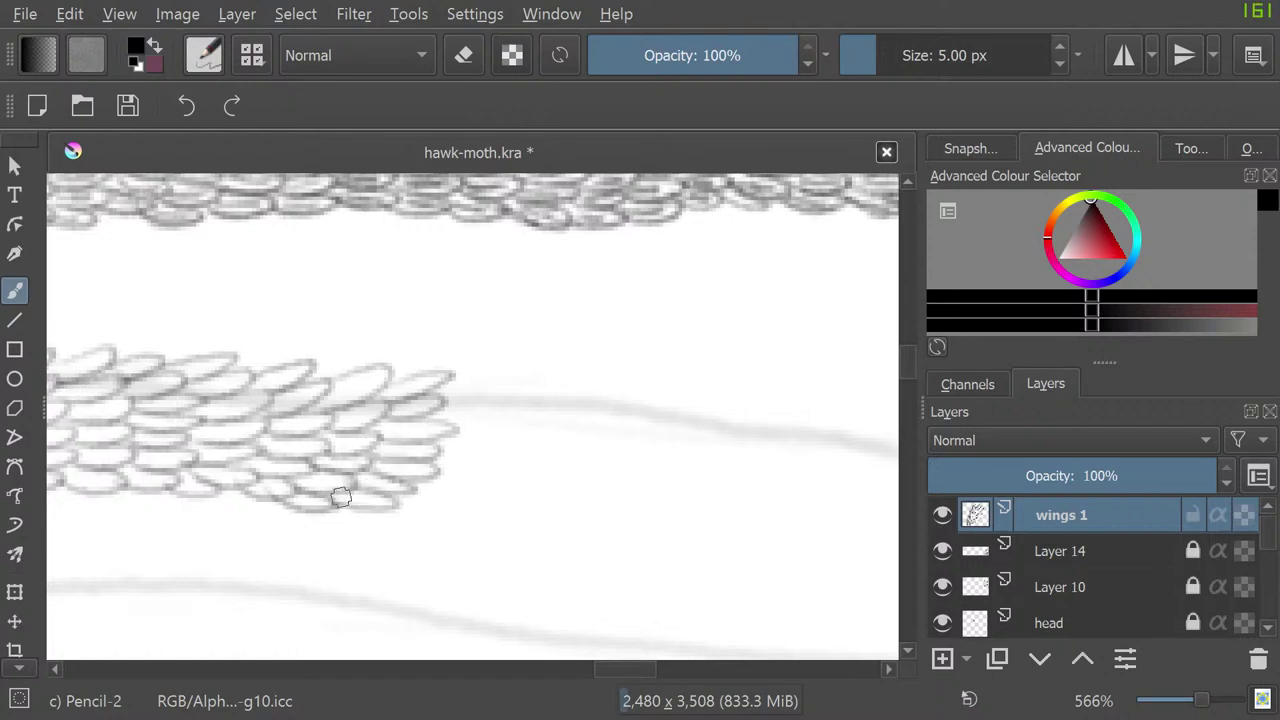
{"action": "mouse_move", "coordinate": [469, 383]}
{"action": "left_mouse_down"}
{"action": "mouse_move", "coordinate": [507, 389]}
{"action": "mouse_move", "coordinate": [452, 409]}
{"action": "mouse_move", "coordinate": [480, 432]}
{"action": "mouse_move", "coordinate": [447, 428]}
{"action": "mouse_move", "coordinate": [439, 447]}
{"action": "mouse_move", "coordinate": [486, 456]}
{"action": "mouse_move", "coordinate": [432, 457]}
{"action": "mouse_move", "coordinate": [483, 485]}
{"action": "mouse_move", "coordinate": [396, 469]}
{"action": "left_mouse_up"}
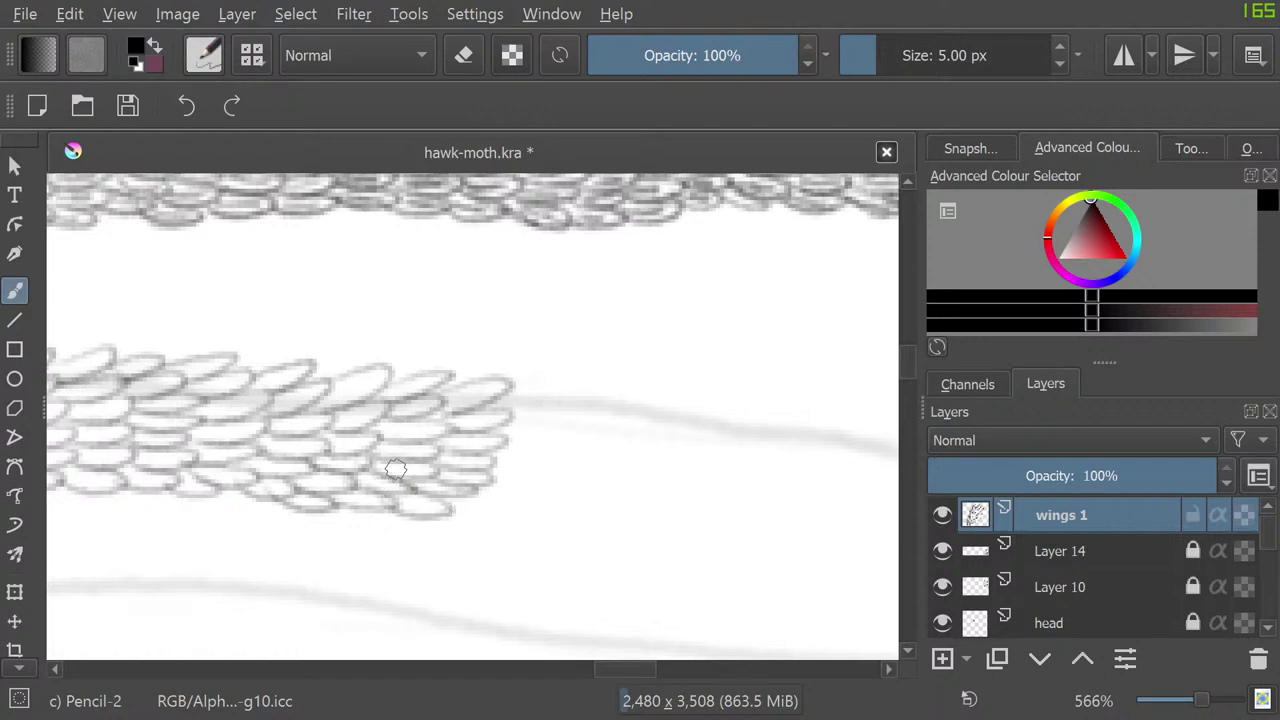
{"action": "mouse_move", "coordinate": [502, 397]}
{"action": "left_mouse_down"}
{"action": "mouse_move", "coordinate": [539, 405]}
{"action": "mouse_move", "coordinate": [505, 418]}
{"action": "mouse_move", "coordinate": [506, 441]}
{"action": "mouse_move", "coordinate": [556, 440]}
{"action": "mouse_move", "coordinate": [495, 454]}
{"action": "mouse_move", "coordinate": [518, 476]}
{"action": "mouse_move", "coordinate": [471, 482]}
{"action": "mouse_move", "coordinate": [518, 502]}
{"action": "mouse_move", "coordinate": [427, 486]}
{"action": "mouse_move", "coordinate": [558, 405]}
{"action": "mouse_move", "coordinate": [540, 406]}
{"action": "mouse_move", "coordinate": [554, 435]}
{"action": "mouse_move", "coordinate": [576, 430]}
{"action": "mouse_move", "coordinate": [553, 447]}
{"action": "mouse_move", "coordinate": [608, 443]}
{"action": "mouse_move", "coordinate": [557, 461]}
{"action": "mouse_move", "coordinate": [610, 471]}
{"action": "mouse_move", "coordinate": [534, 475]}
{"action": "mouse_move", "coordinate": [597, 498]}
{"action": "mouse_move", "coordinate": [517, 486]}
{"action": "mouse_move", "coordinate": [581, 515]}
{"action": "mouse_move", "coordinate": [484, 487]}
{"action": "left_mouse_up"}
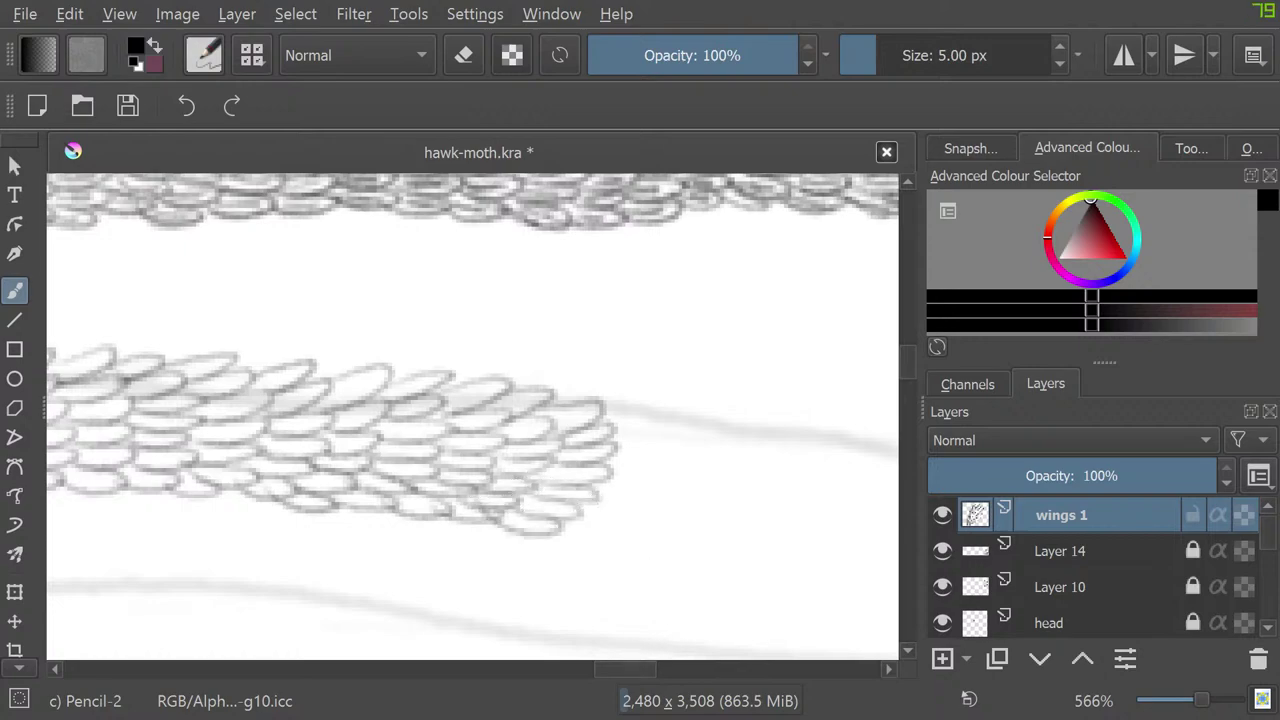
Step: Continue the scale columns on wings 1 down the sloping part of the upper guide line
{"action": "scroll", "coordinate": [679, 650], "scroll_direction": "right", "scroll_amount": 5}
{"action": "mouse_move", "coordinate": [279, 413]}
{"action": "left_mouse_down"}
{"action": "mouse_move", "coordinate": [255, 439]}
{"action": "mouse_move", "coordinate": [265, 463]}
{"action": "mouse_move", "coordinate": [285, 462]}
{"action": "mouse_move", "coordinate": [246, 476]}
{"action": "mouse_move", "coordinate": [297, 488]}
{"action": "mouse_move", "coordinate": [237, 494]}
{"action": "mouse_move", "coordinate": [276, 520]}
{"action": "mouse_move", "coordinate": [214, 511]}
{"action": "mouse_move", "coordinate": [229, 535]}
{"action": "mouse_move", "coordinate": [333, 414]}
{"action": "mouse_move", "coordinate": [386, 408]}
{"action": "mouse_move", "coordinate": [319, 440]}
{"action": "mouse_move", "coordinate": [316, 461]}
{"action": "mouse_move", "coordinate": [365, 461]}
{"action": "mouse_move", "coordinate": [303, 473]}
{"action": "mouse_move", "coordinate": [362, 493]}
{"action": "mouse_move", "coordinate": [283, 485]}
{"action": "left_mouse_up"}
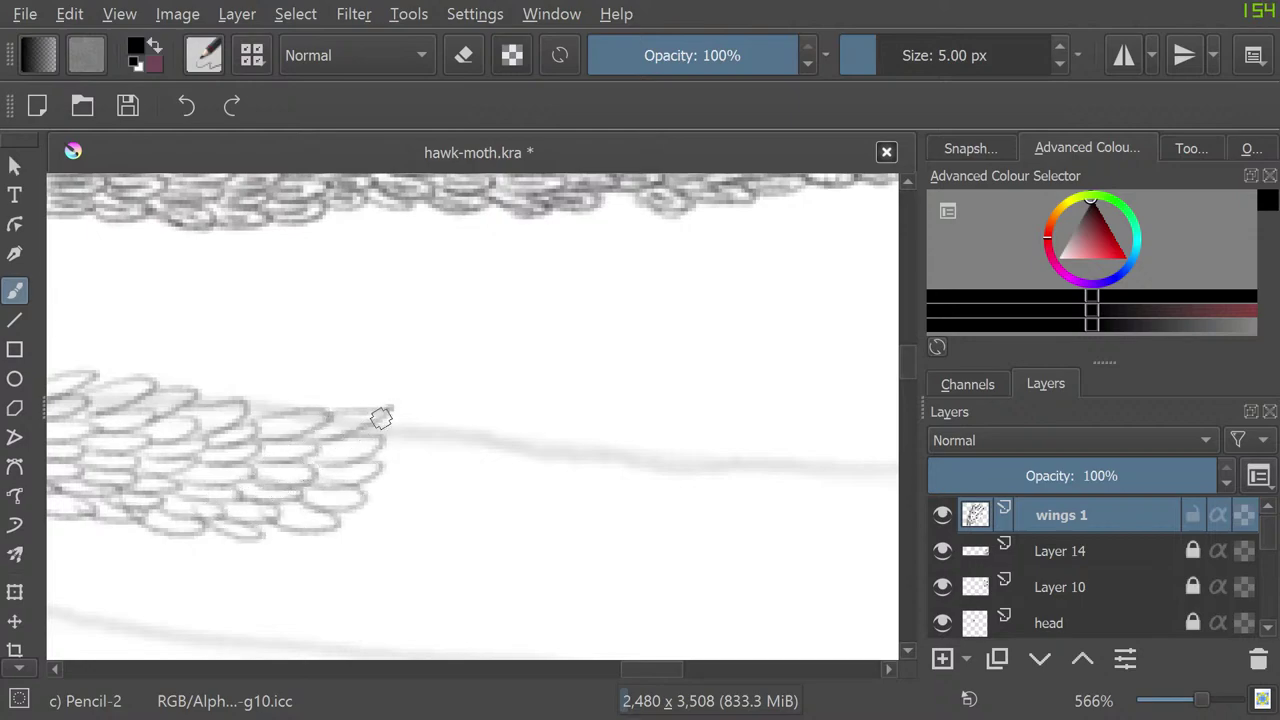
{"action": "mouse_move", "coordinate": [381, 418]}
{"action": "left_mouse_down"}
{"action": "mouse_move", "coordinate": [385, 465]}
{"action": "mouse_move", "coordinate": [361, 488]}
{"action": "mouse_move", "coordinate": [403, 494]}
{"action": "mouse_move", "coordinate": [342, 495]}
{"action": "mouse_move", "coordinate": [385, 512]}
{"action": "mouse_move", "coordinate": [320, 494]}
{"action": "left_mouse_up"}
{"action": "mouse_move", "coordinate": [446, 417]}
{"action": "left_mouse_down"}
{"action": "mouse_move", "coordinate": [485, 407]}
{"action": "mouse_move", "coordinate": [432, 436]}
{"action": "mouse_move", "coordinate": [497, 427]}
{"action": "mouse_move", "coordinate": [433, 451]}
{"action": "mouse_move", "coordinate": [501, 458]}
{"action": "mouse_move", "coordinate": [425, 469]}
{"action": "mouse_move", "coordinate": [476, 496]}
{"action": "mouse_move", "coordinate": [419, 487]}
{"action": "mouse_move", "coordinate": [420, 519]}
{"action": "mouse_move", "coordinate": [437, 481]}
{"action": "left_mouse_up"}
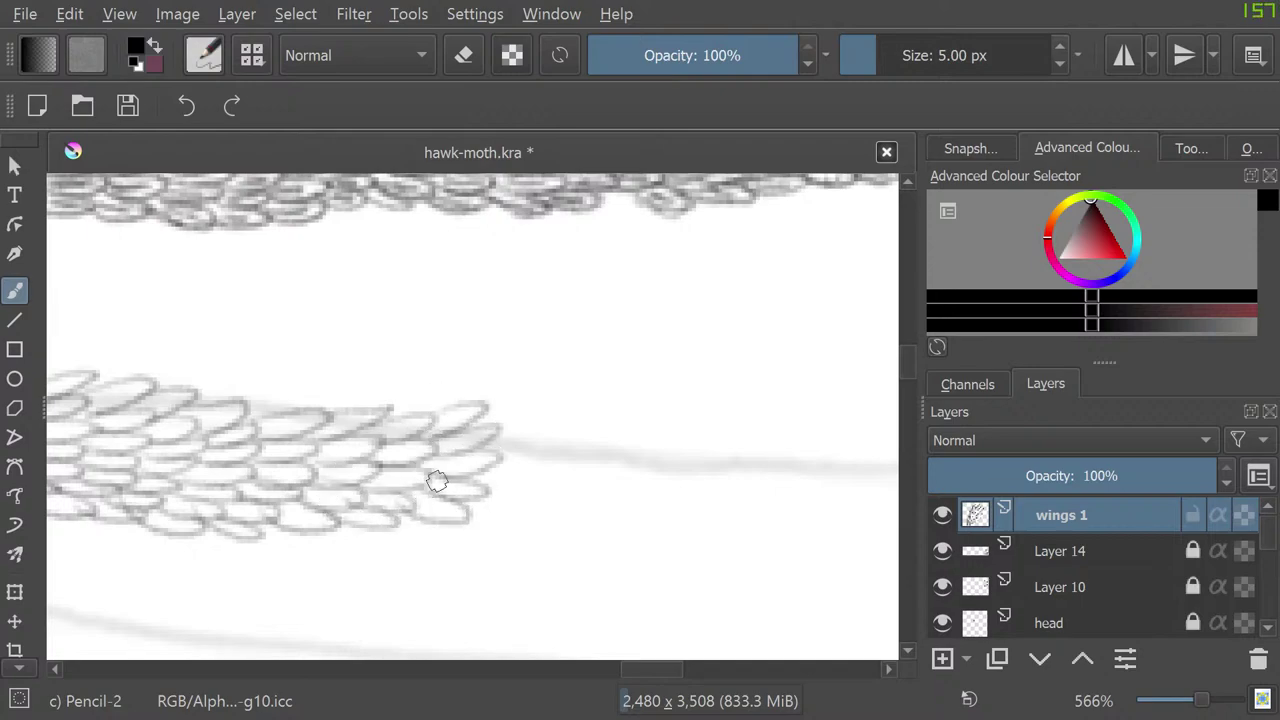
{"action": "mouse_move", "coordinate": [493, 413]}
{"action": "left_mouse_down"}
{"action": "mouse_move", "coordinate": [502, 457]}
{"action": "mouse_move", "coordinate": [525, 454]}
{"action": "mouse_move", "coordinate": [485, 472]}
{"action": "mouse_move", "coordinate": [517, 476]}
{"action": "mouse_move", "coordinate": [452, 498]}
{"action": "left_mouse_up"}
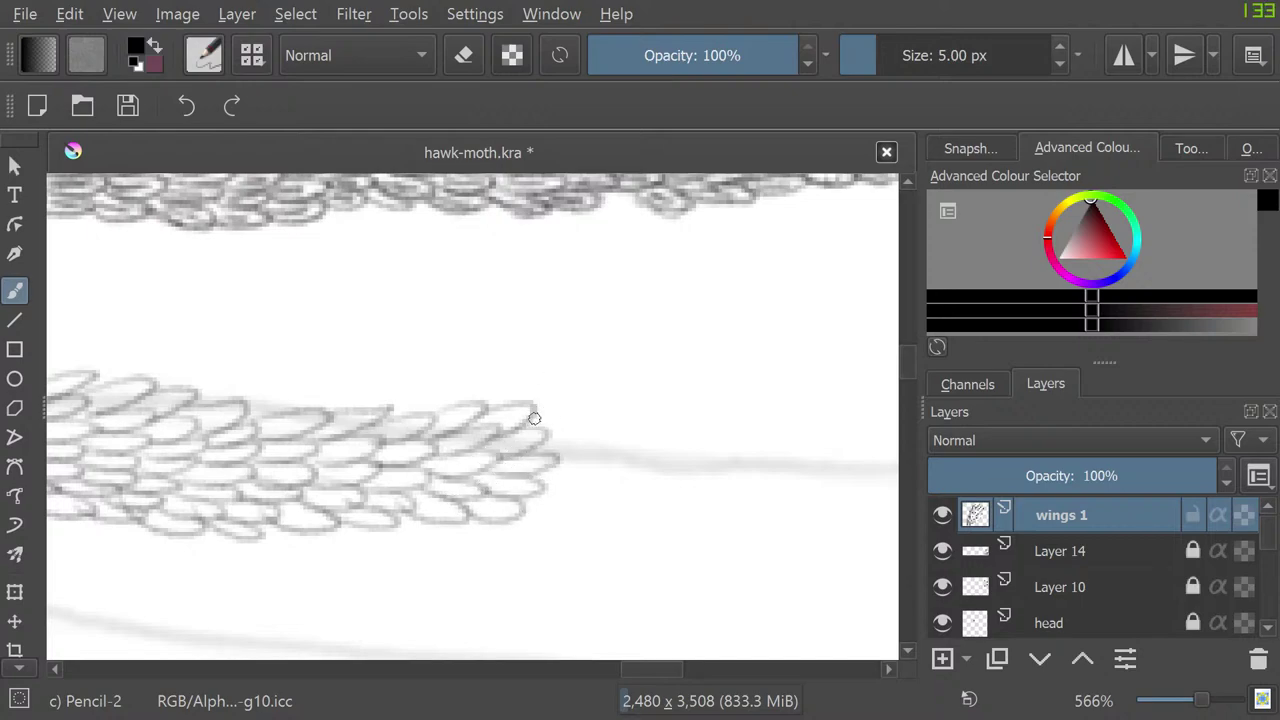
{"action": "mouse_move", "coordinate": [534, 418]}
{"action": "left_mouse_down"}
{"action": "mouse_move", "coordinate": [569, 421]}
{"action": "mouse_move", "coordinate": [536, 434]}
{"action": "mouse_move", "coordinate": [593, 438]}
{"action": "mouse_move", "coordinate": [543, 456]}
{"action": "mouse_move", "coordinate": [574, 473]}
{"action": "mouse_move", "coordinate": [530, 493]}
{"action": "mouse_move", "coordinate": [570, 501]}
{"action": "mouse_move", "coordinate": [500, 500]}
{"action": "mouse_move", "coordinate": [530, 508]}
{"action": "left_mouse_up"}
Step: Draw further overlapping scale columns on wings 1 along the flat outer stretch of the guide line, until just short of the wing outline
{"action": "left_click_drag", "start_coordinate": [650, 669], "coordinate": [668, 669]}
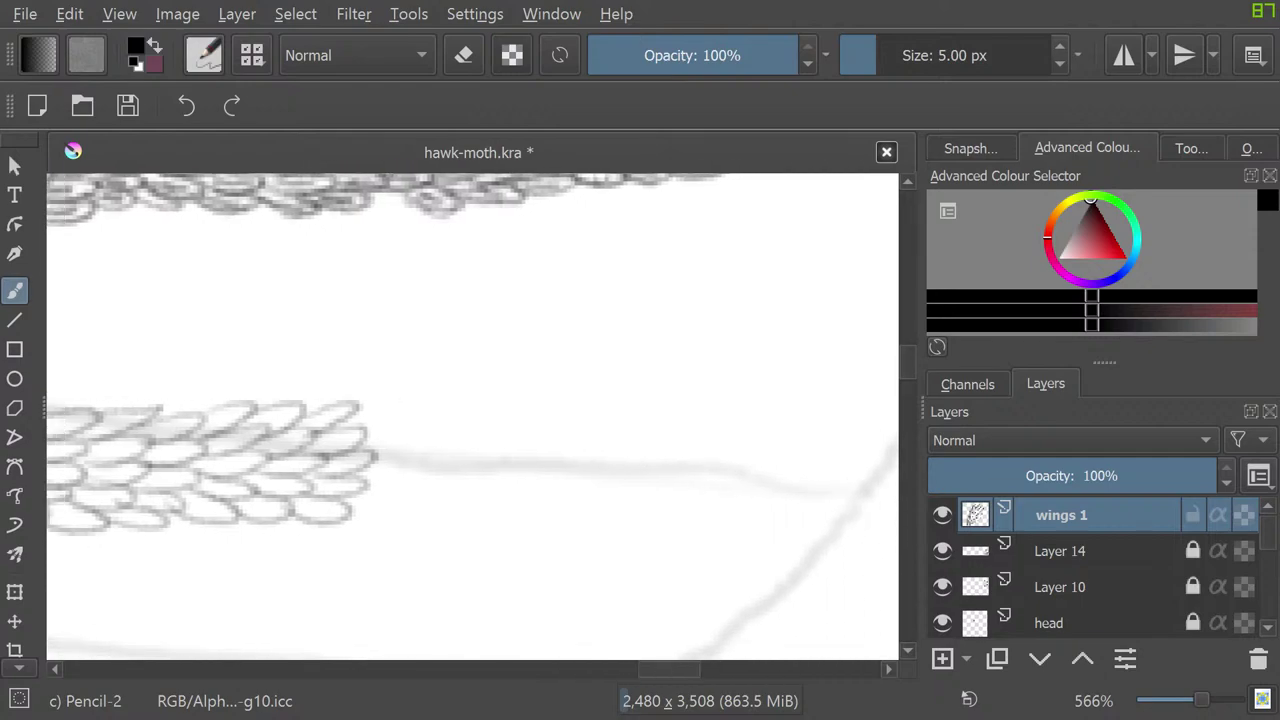
{"action": "mouse_move", "coordinate": [349, 417]}
{"action": "left_mouse_down"}
{"action": "mouse_move", "coordinate": [379, 433]}
{"action": "mouse_move", "coordinate": [377, 467]}
{"action": "mouse_move", "coordinate": [405, 469]}
{"action": "mouse_move", "coordinate": [366, 477]}
{"action": "mouse_move", "coordinate": [417, 495]}
{"action": "mouse_move", "coordinate": [344, 487]}
{"action": "left_mouse_up"}
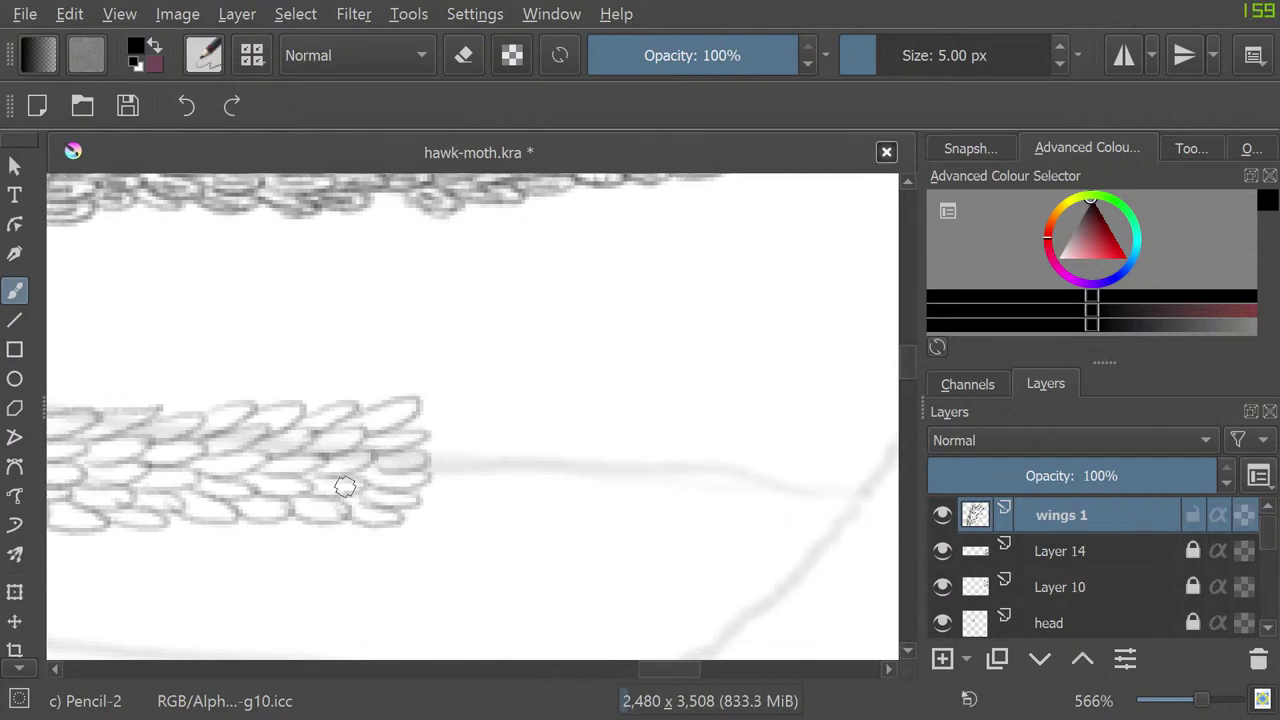
{"action": "mouse_move", "coordinate": [420, 415]}
{"action": "left_mouse_down"}
{"action": "mouse_move", "coordinate": [446, 432]}
{"action": "mouse_move", "coordinate": [433, 458]}
{"action": "mouse_move", "coordinate": [422, 453]}
{"action": "mouse_move", "coordinate": [470, 495]}
{"action": "mouse_move", "coordinate": [422, 483]}
{"action": "mouse_move", "coordinate": [473, 505]}
{"action": "mouse_move", "coordinate": [404, 500]}
{"action": "mouse_move", "coordinate": [440, 532]}
{"action": "left_mouse_up"}
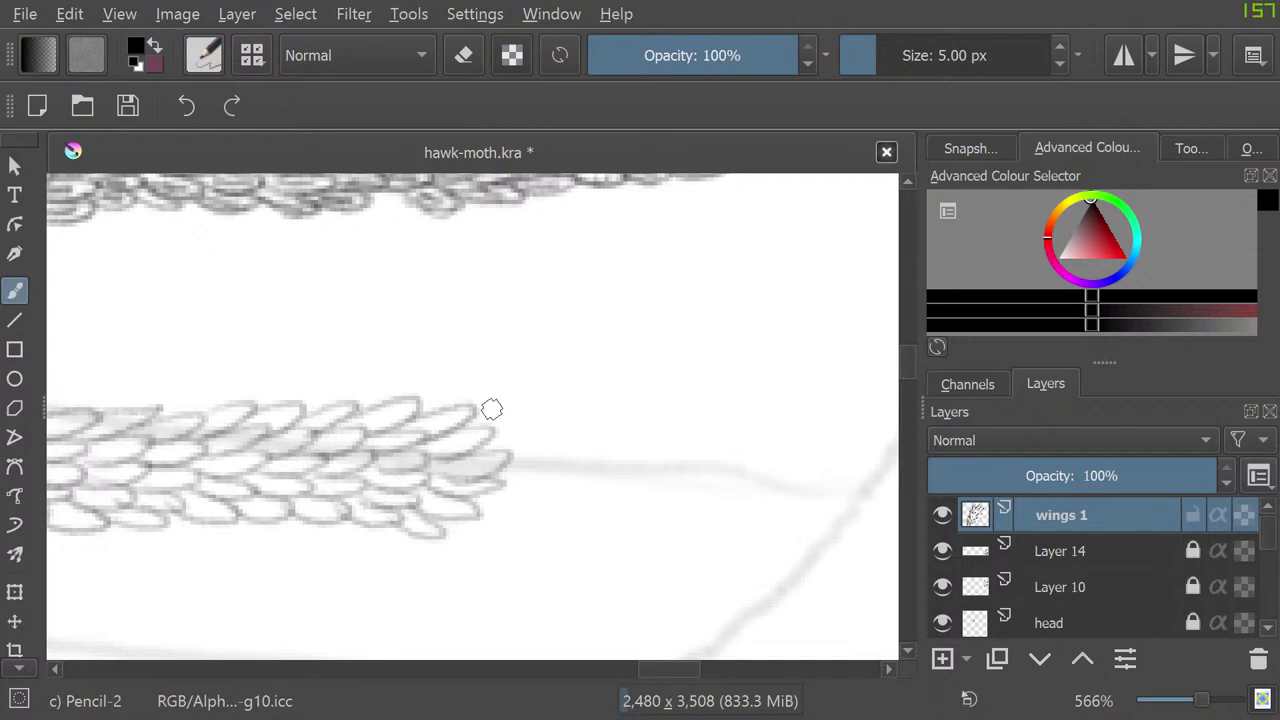
{"action": "mouse_move", "coordinate": [476, 425]}
{"action": "left_mouse_down"}
{"action": "mouse_move", "coordinate": [565, 439]}
{"action": "mouse_move", "coordinate": [497, 465]}
{"action": "mouse_move", "coordinate": [551, 479]}
{"action": "mouse_move", "coordinate": [504, 478]}
{"action": "mouse_move", "coordinate": [522, 507]}
{"action": "mouse_move", "coordinate": [481, 500]}
{"action": "mouse_move", "coordinate": [467, 515]}
{"action": "mouse_move", "coordinate": [442, 497]}
{"action": "left_mouse_up"}
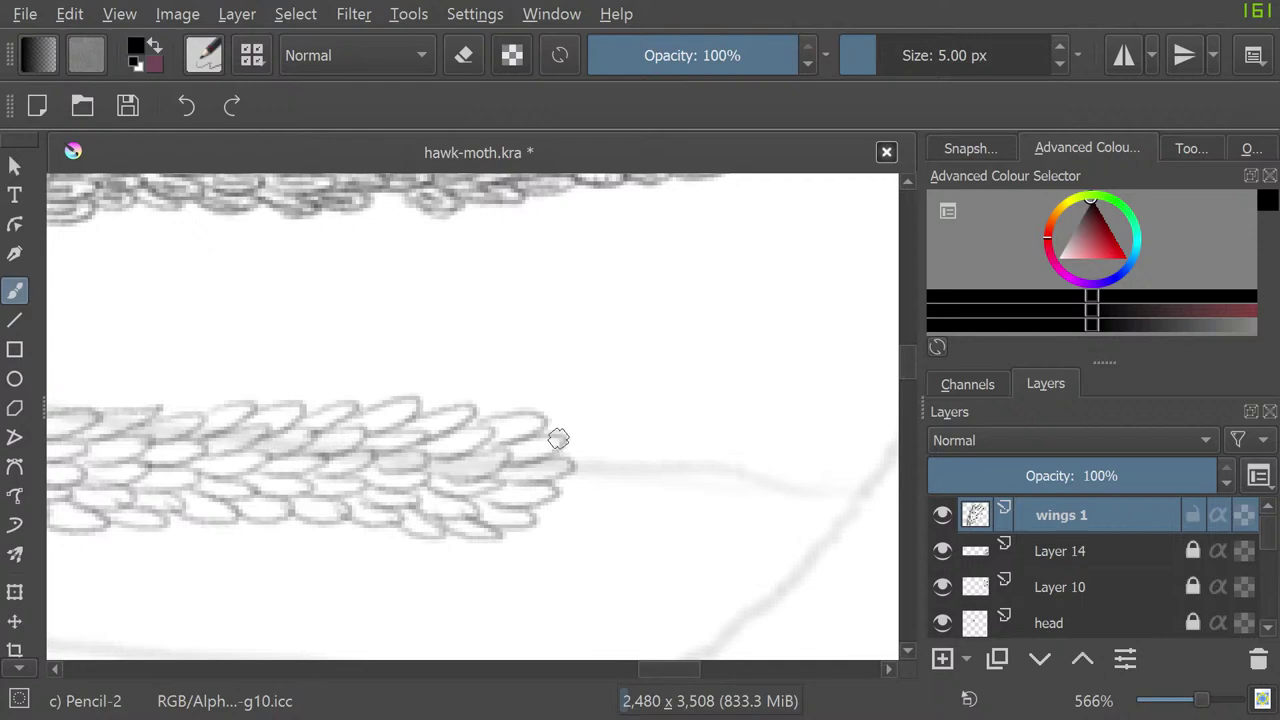
{"action": "mouse_move", "coordinate": [558, 438]}
{"action": "left_mouse_down"}
{"action": "mouse_move", "coordinate": [602, 407]}
{"action": "mouse_move", "coordinate": [561, 437]}
{"action": "mouse_move", "coordinate": [558, 456]}
{"action": "mouse_move", "coordinate": [619, 474]}
{"action": "mouse_move", "coordinate": [565, 485]}
{"action": "mouse_move", "coordinate": [593, 503]}
{"action": "mouse_move", "coordinate": [554, 495]}
{"action": "mouse_move", "coordinate": [575, 525]}
{"action": "mouse_move", "coordinate": [520, 525]}
{"action": "left_mouse_up"}
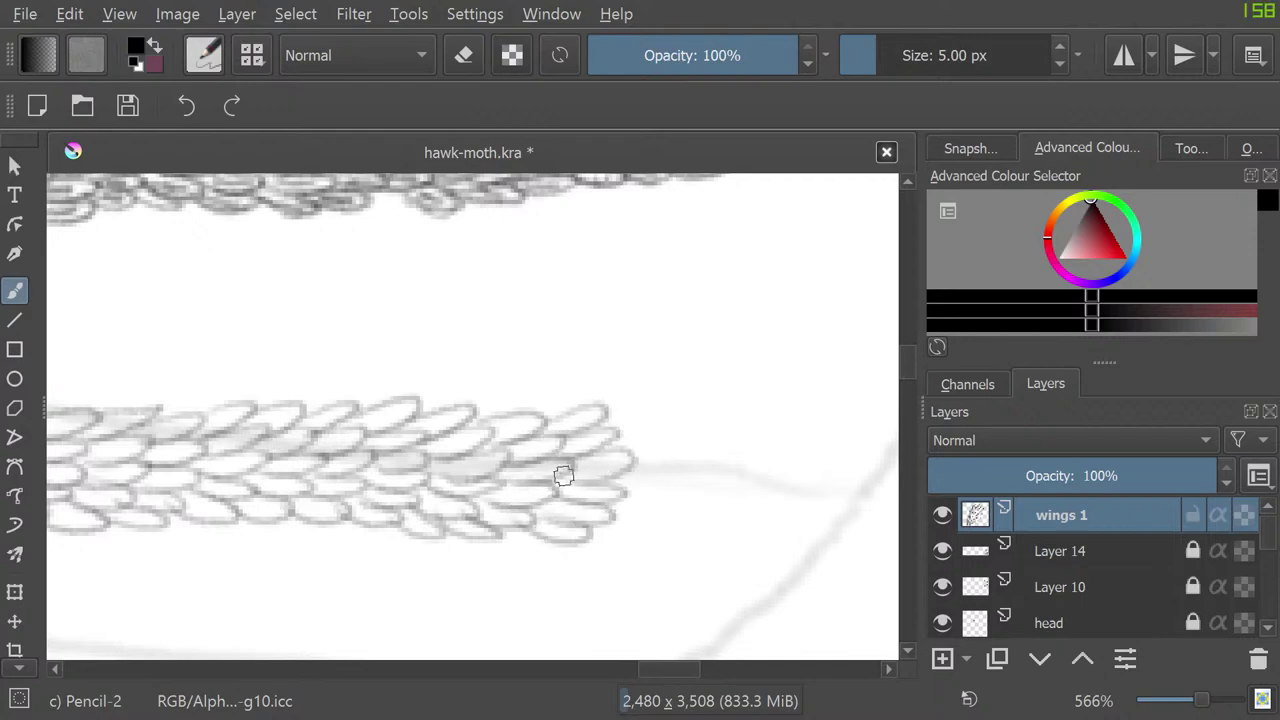
{"action": "mouse_move", "coordinate": [651, 450]}
{"action": "left_mouse_down"}
{"action": "mouse_move", "coordinate": [620, 417]}
{"action": "mouse_move", "coordinate": [660, 449]}
{"action": "mouse_move", "coordinate": [674, 500]}
{"action": "mouse_move", "coordinate": [581, 523]}
{"action": "left_mouse_up"}
{"action": "mouse_move", "coordinate": [678, 422]}
{"action": "left_mouse_down"}
{"action": "mouse_move", "coordinate": [711, 441]}
{"action": "mouse_move", "coordinate": [678, 450]}
{"action": "mouse_move", "coordinate": [718, 472]}
{"action": "mouse_move", "coordinate": [677, 478]}
{"action": "mouse_move", "coordinate": [711, 495]}
{"action": "mouse_move", "coordinate": [687, 493]}
{"action": "mouse_move", "coordinate": [680, 515]}
{"action": "mouse_move", "coordinate": [704, 521]}
{"action": "mouse_move", "coordinate": [654, 522]}
{"action": "mouse_move", "coordinate": [701, 554]}
{"action": "mouse_move", "coordinate": [699, 475]}
{"action": "mouse_move", "coordinate": [742, 447]}
{"action": "mouse_move", "coordinate": [728, 441]}
{"action": "mouse_move", "coordinate": [789, 445]}
{"action": "mouse_move", "coordinate": [738, 472]}
{"action": "mouse_move", "coordinate": [789, 478]}
{"action": "mouse_move", "coordinate": [731, 495]}
{"action": "mouse_move", "coordinate": [746, 515]}
{"action": "mouse_move", "coordinate": [708, 537]}
{"action": "mouse_move", "coordinate": [749, 546]}
{"action": "mouse_move", "coordinate": [678, 536]}
{"action": "left_mouse_up"}
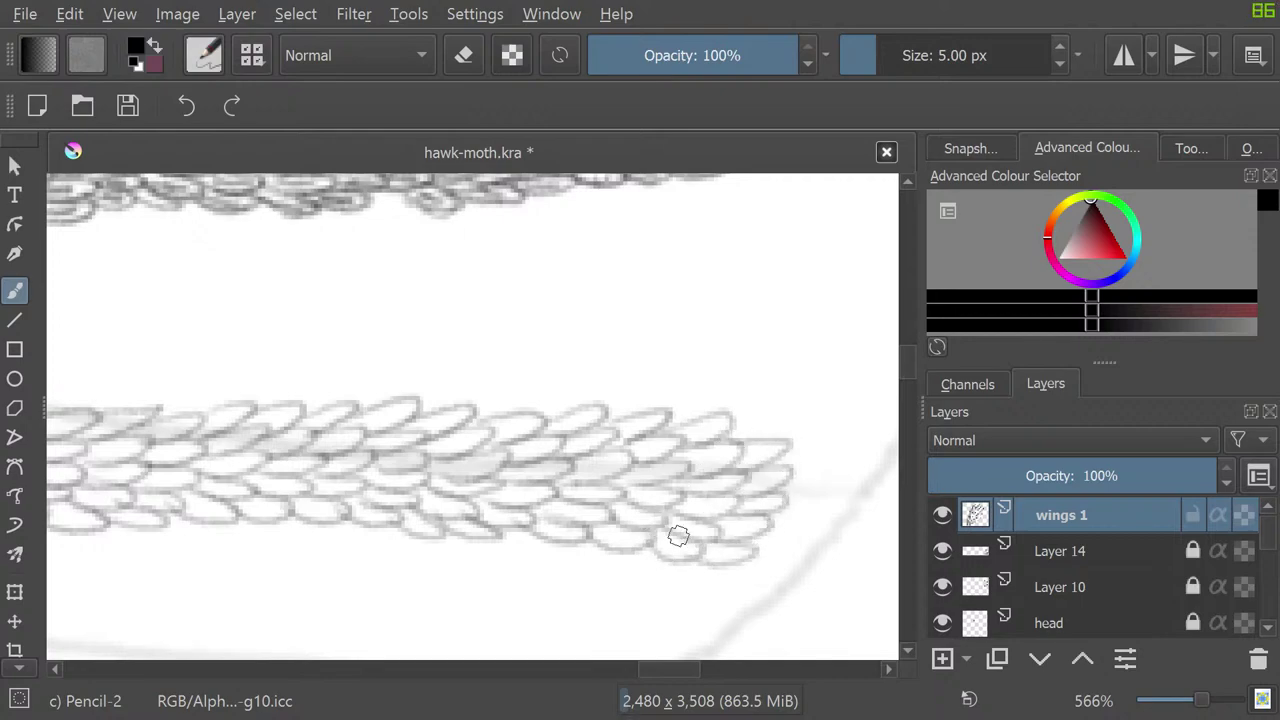
Step: Close the scale band at the wing outline with smaller scales tapering to a point
{"action": "left_click_drag", "start_coordinate": [669, 669], "coordinate": [686, 669]}
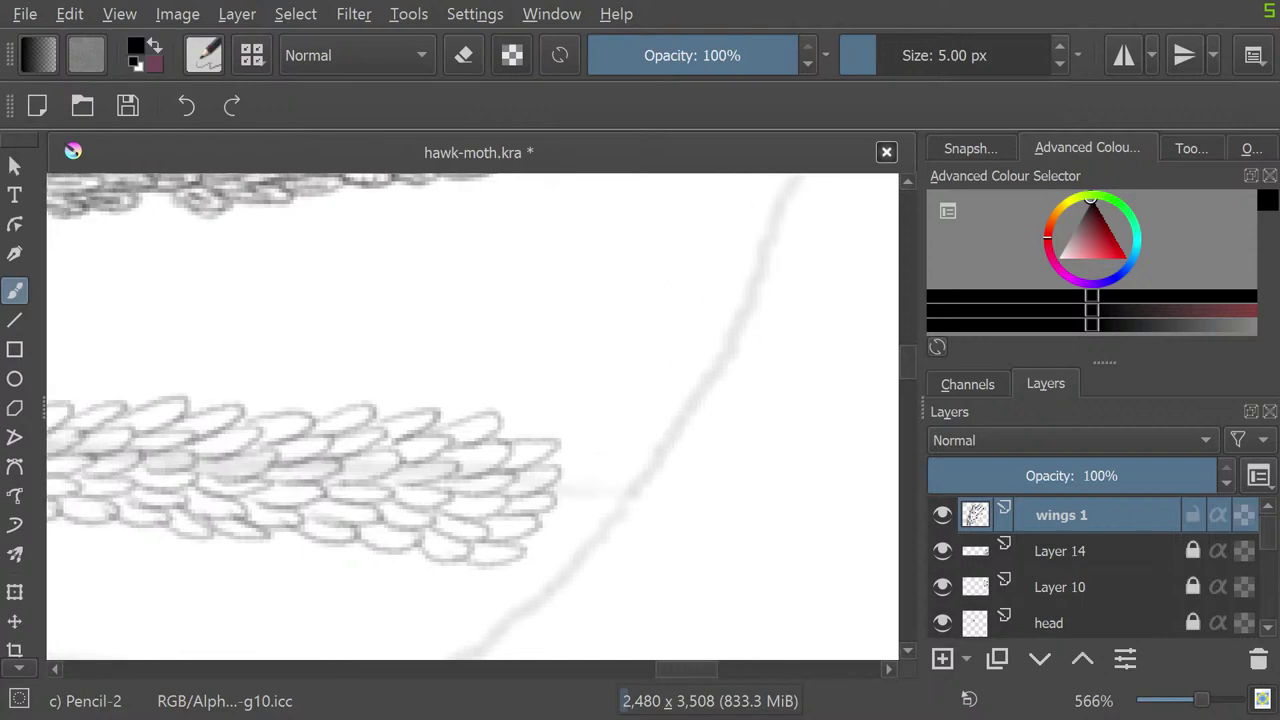
{"action": "mouse_move", "coordinate": [563, 452]}
{"action": "left_mouse_down"}
{"action": "mouse_move", "coordinate": [551, 490]}
{"action": "mouse_move", "coordinate": [594, 498]}
{"action": "mouse_move", "coordinate": [540, 507]}
{"action": "mouse_move", "coordinate": [560, 548]}
{"action": "left_mouse_up"}
{"action": "mouse_move", "coordinate": [590, 469]}
{"action": "left_mouse_down"}
{"action": "mouse_move", "coordinate": [583, 500]}
{"action": "mouse_move", "coordinate": [613, 502]}
{"action": "mouse_move", "coordinate": [558, 514]}
{"action": "left_mouse_up"}
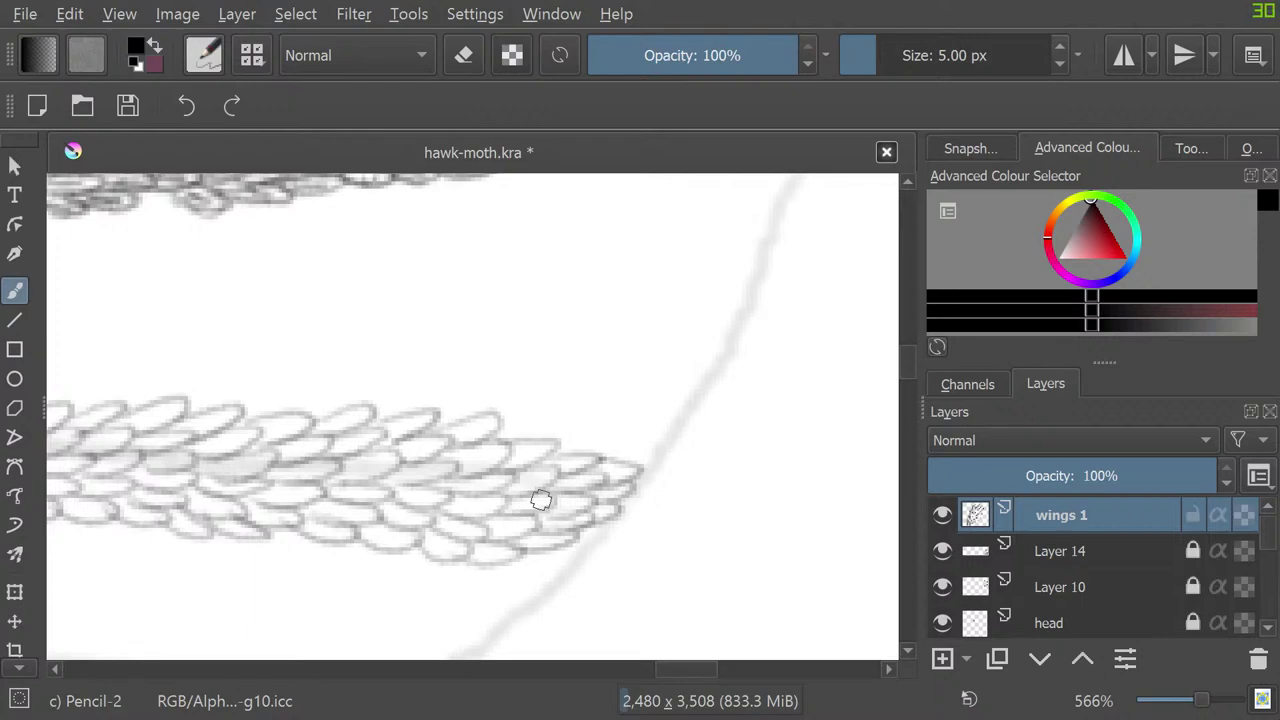
Step: Return to the wing base and add fine 5 px pencil lines inside the first columns of new scales to darken them
{"action": "scroll", "coordinate": [472, 416], "scroll_direction": "down", "scroll_amount": 3}
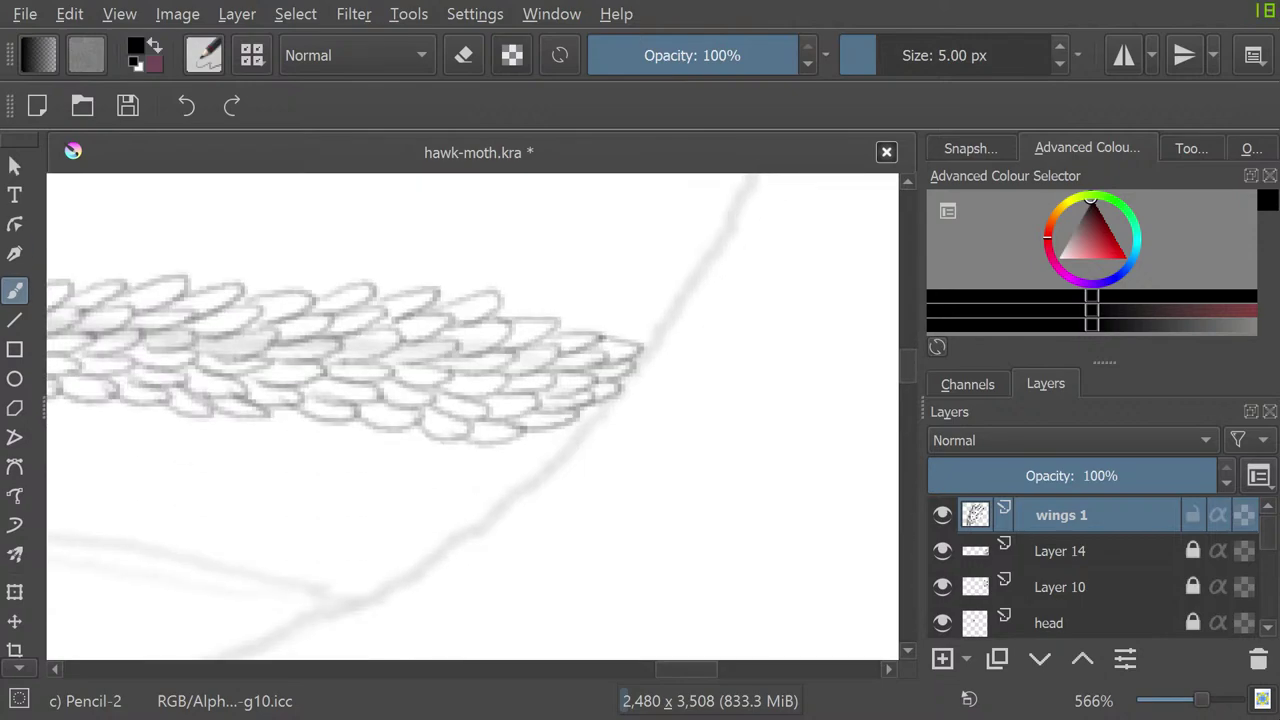
{"action": "key", "text": "e"}
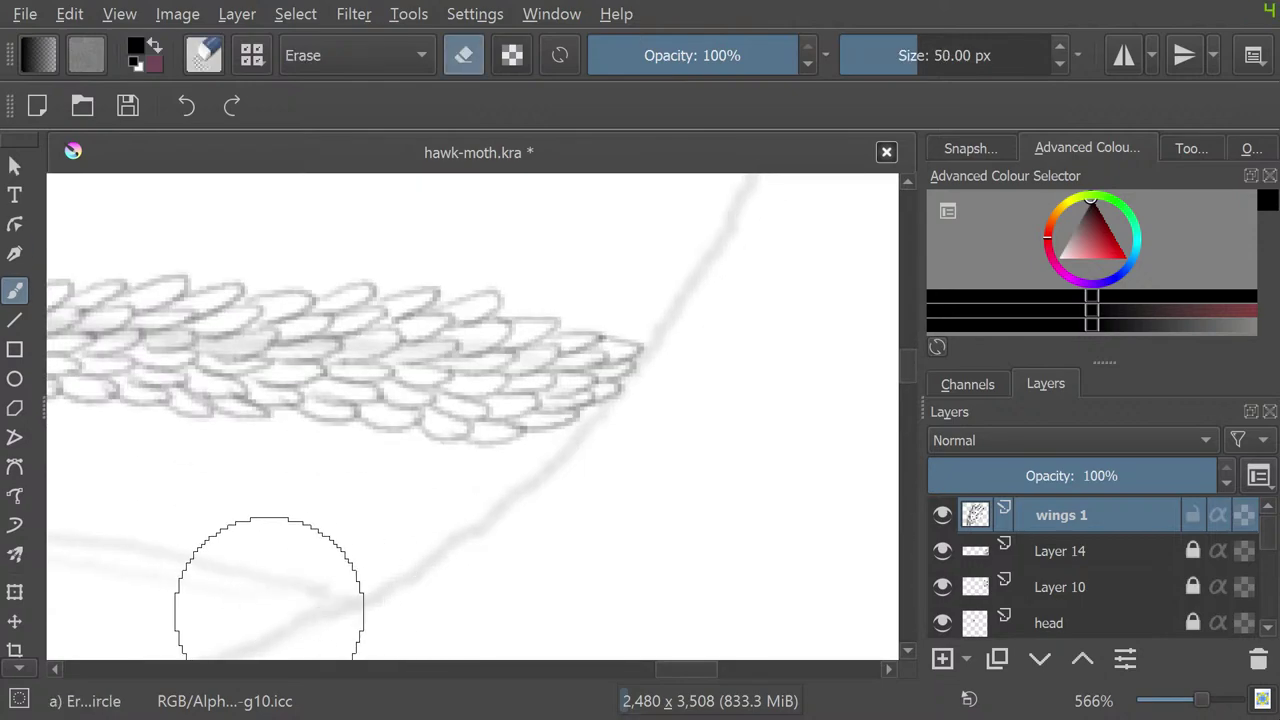
{"action": "mouse_move", "coordinate": [686, 669]}
{"action": "left_mouse_down"}
{"action": "mouse_move", "coordinate": [570, 669]}
{"action": "mouse_move", "coordinate": [586, 669]}
{"action": "left_mouse_up"}
{"action": "key", "text": "/"}
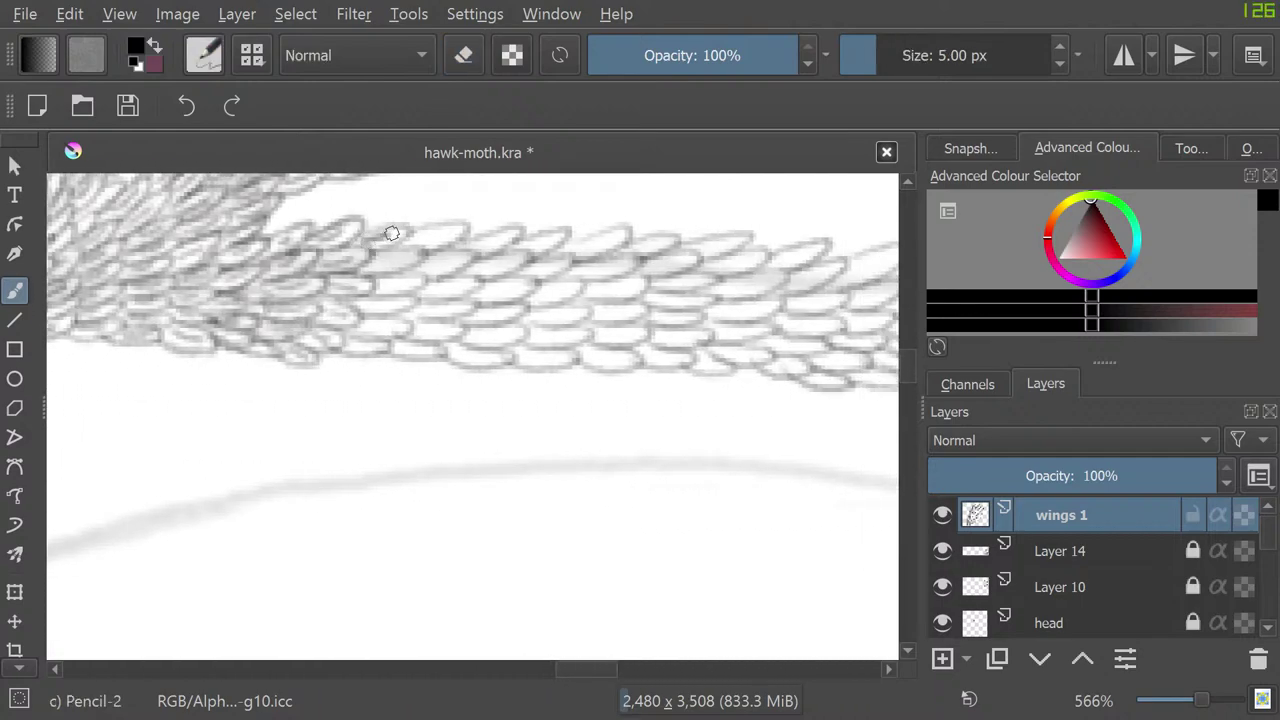
{"action": "mouse_move", "coordinate": [359, 231]}
{"action": "left_mouse_down"}
{"action": "mouse_move", "coordinate": [411, 225]}
{"action": "mouse_move", "coordinate": [370, 251]}
{"action": "mouse_move", "coordinate": [376, 261]}
{"action": "mouse_move", "coordinate": [387, 249]}
{"action": "mouse_move", "coordinate": [423, 255]}
{"action": "mouse_move", "coordinate": [359, 272]}
{"action": "mouse_move", "coordinate": [404, 283]}
{"action": "mouse_move", "coordinate": [374, 293]}
{"action": "mouse_move", "coordinate": [421, 279]}
{"action": "left_mouse_up"}
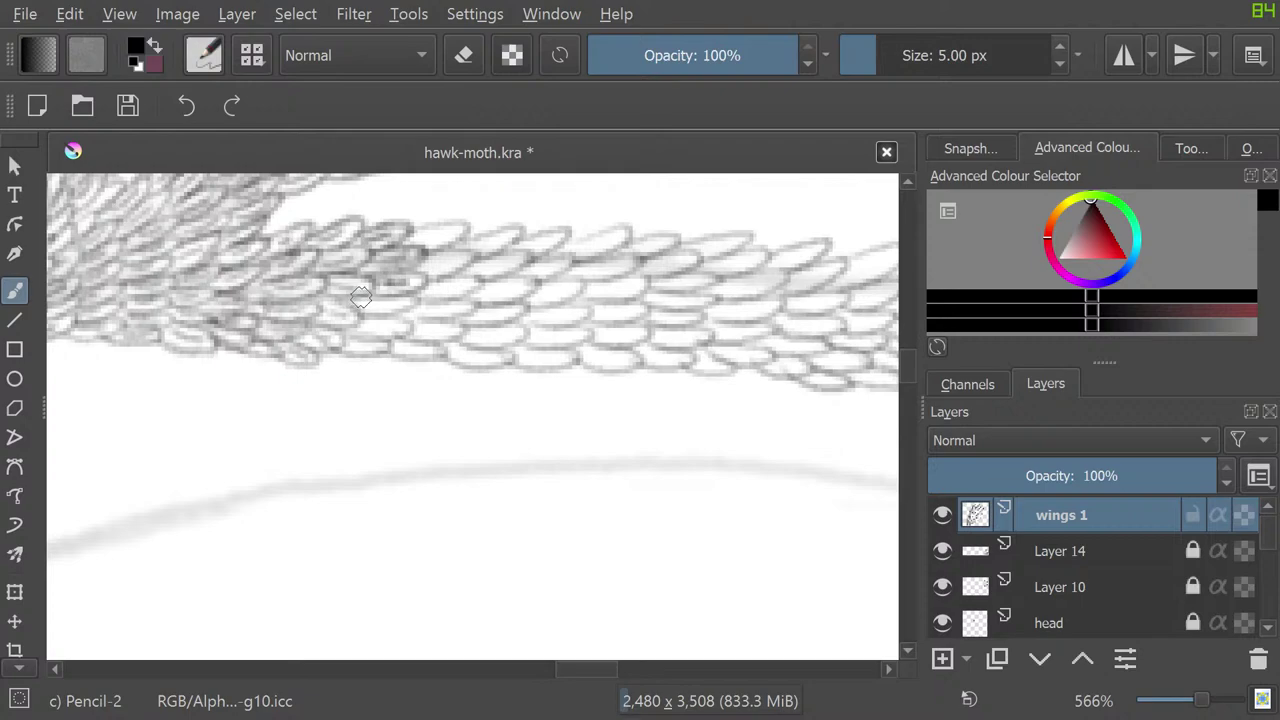
{"action": "mouse_move", "coordinate": [361, 297]}
{"action": "left_mouse_down"}
{"action": "mouse_move", "coordinate": [411, 328]}
{"action": "mouse_move", "coordinate": [389, 315]}
{"action": "mouse_move", "coordinate": [348, 340]}
{"action": "left_mouse_up"}
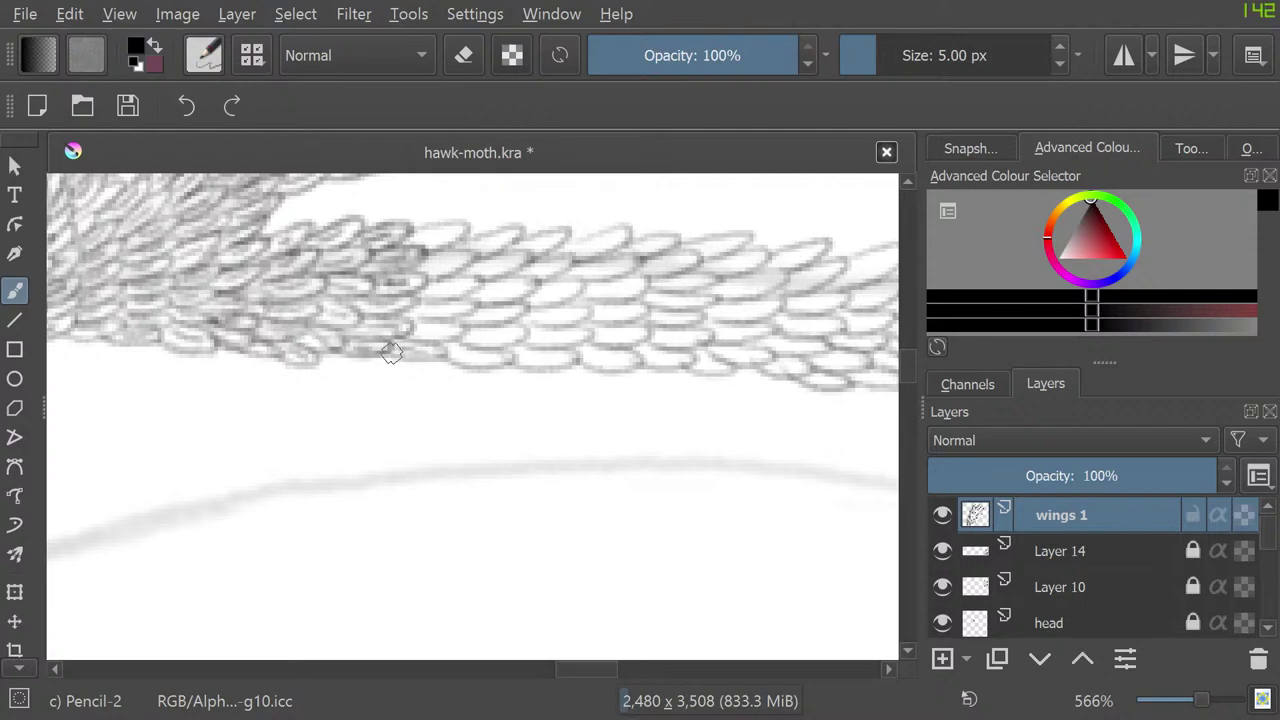
{"action": "left_click_drag", "start_coordinate": [391, 353], "coordinate": [421, 343]}
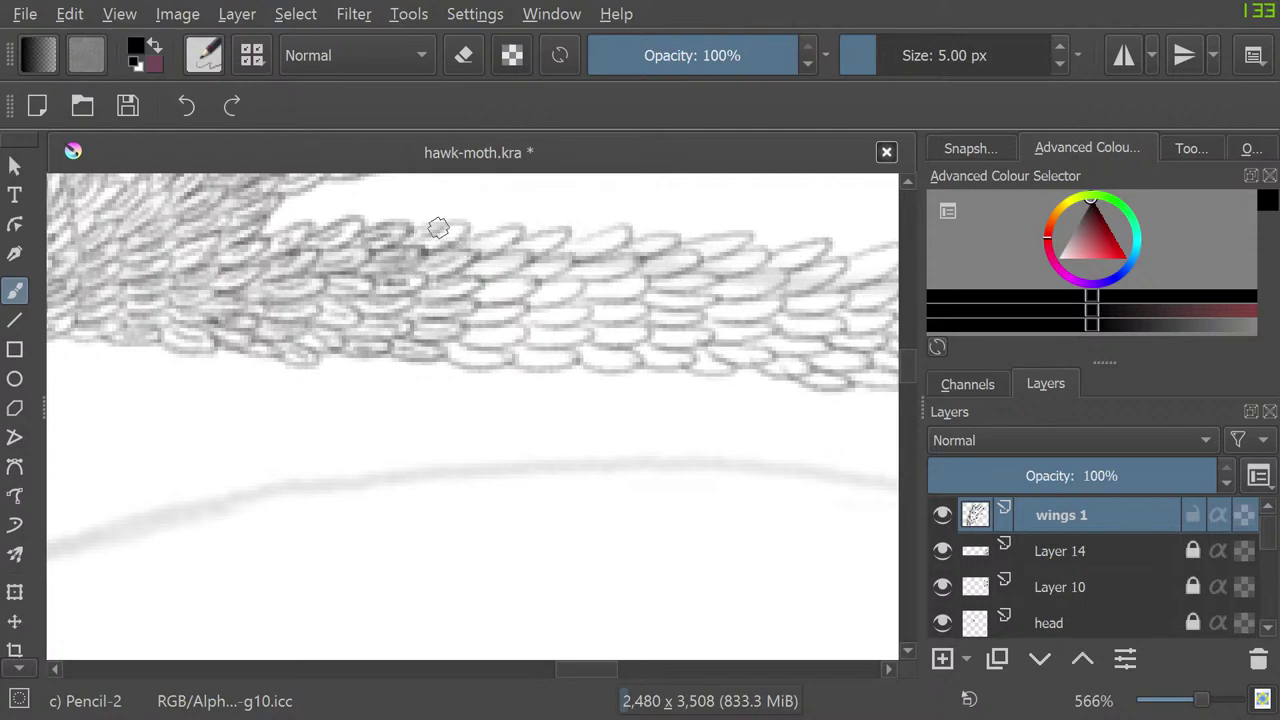
{"action": "left_click_drag", "start_coordinate": [442, 222], "coordinate": [404, 238]}
{"action": "key", "text": "slash"}
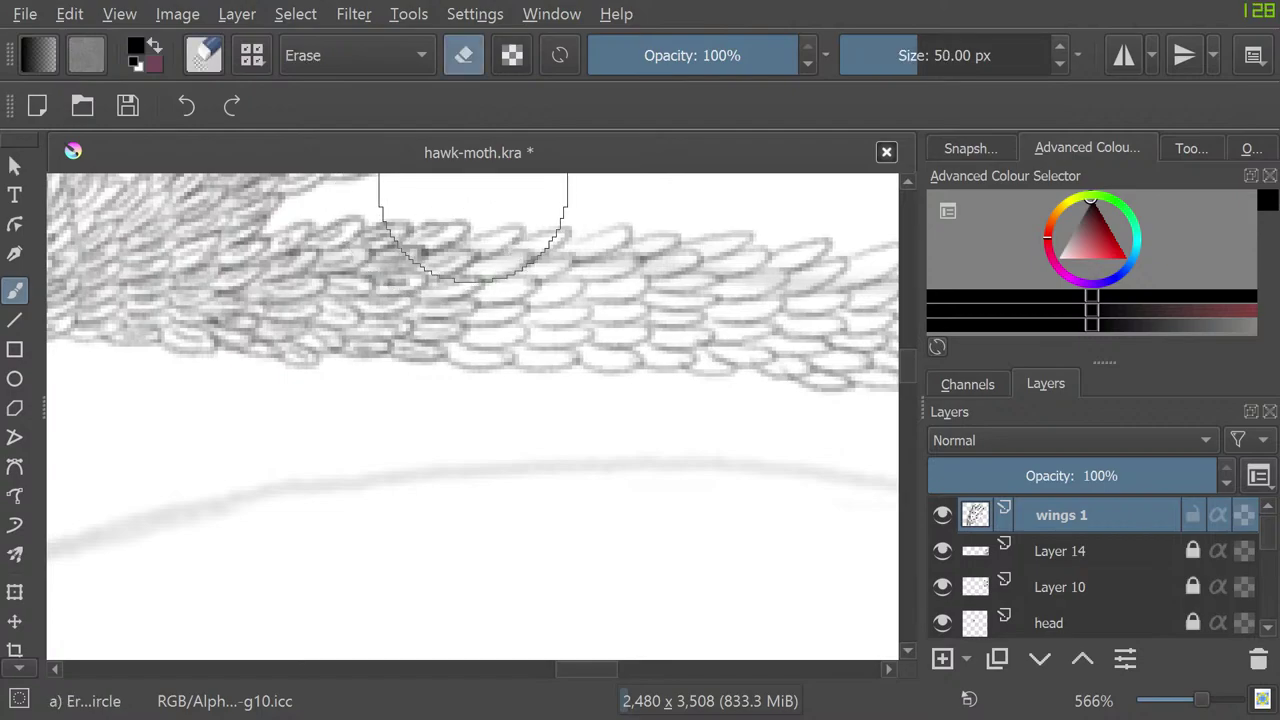
{"action": "key", "text": "e"}
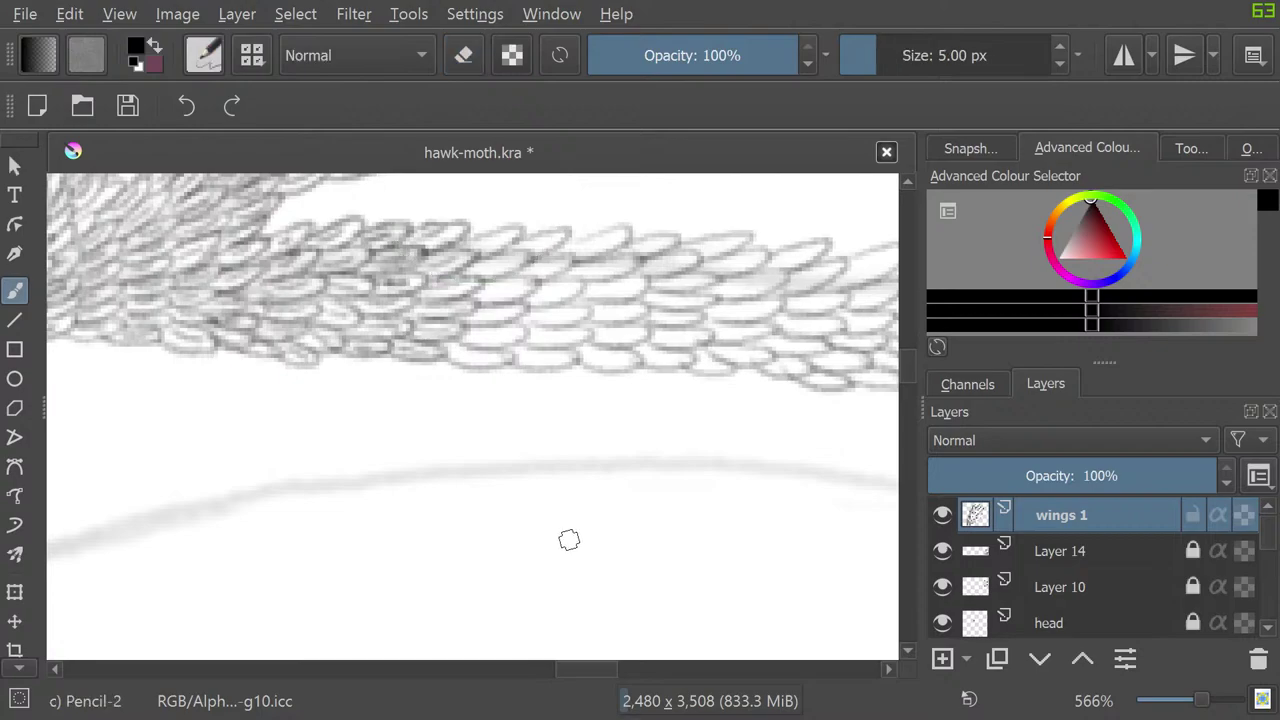
Step: Continue darkening the new scale band on wings 1 outward from the shaded base columns, adding fine 5 px pencil lines inside each scale
{"action": "left_click_drag", "start_coordinate": [586, 669], "coordinate": [605, 669]}
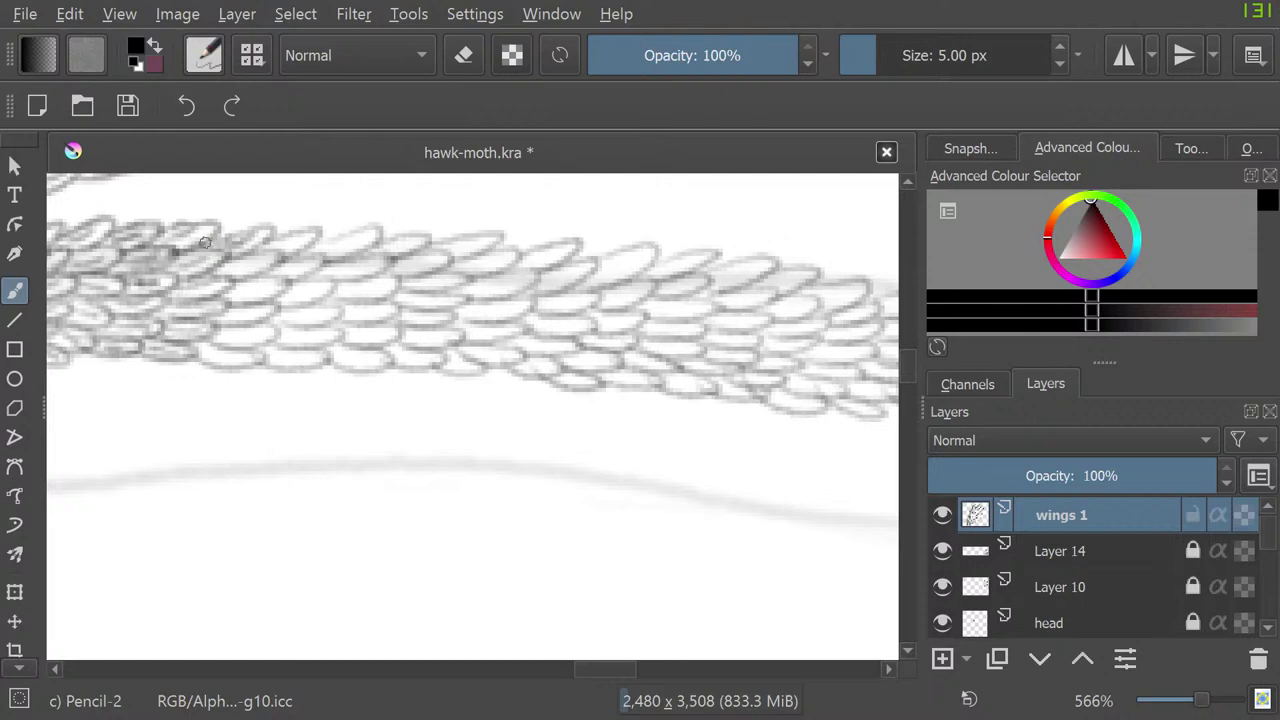
{"action": "mouse_move", "coordinate": [204, 242]}
{"action": "left_mouse_down"}
{"action": "mouse_move", "coordinate": [250, 224]}
{"action": "mouse_move", "coordinate": [262, 242]}
{"action": "left_mouse_up"}
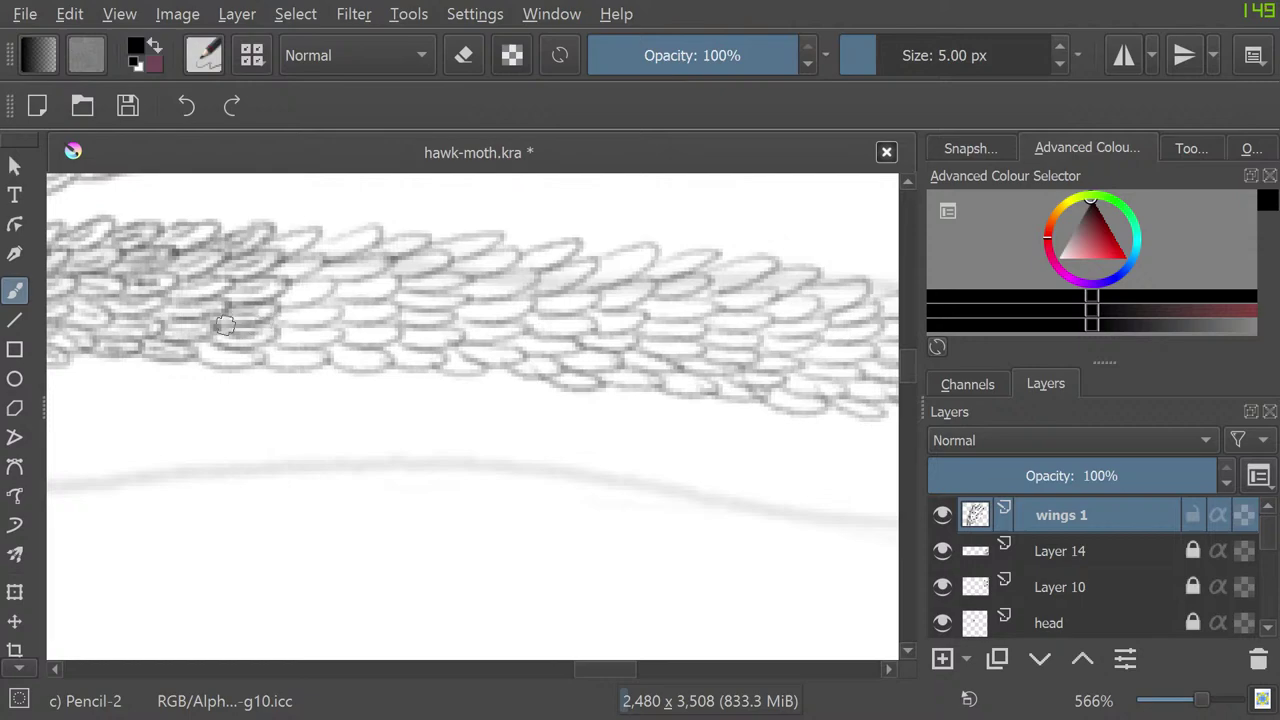
{"action": "mouse_move", "coordinate": [200, 355]}
{"action": "left_mouse_down"}
{"action": "mouse_move", "coordinate": [259, 359]}
{"action": "mouse_move", "coordinate": [336, 336]}
{"action": "mouse_move", "coordinate": [323, 309]}
{"action": "mouse_move", "coordinate": [343, 311]}
{"action": "mouse_move", "coordinate": [320, 283]}
{"action": "mouse_move", "coordinate": [283, 281]}
{"action": "mouse_move", "coordinate": [316, 265]}
{"action": "mouse_move", "coordinate": [306, 234]}
{"action": "mouse_move", "coordinate": [256, 232]}
{"action": "left_mouse_up"}
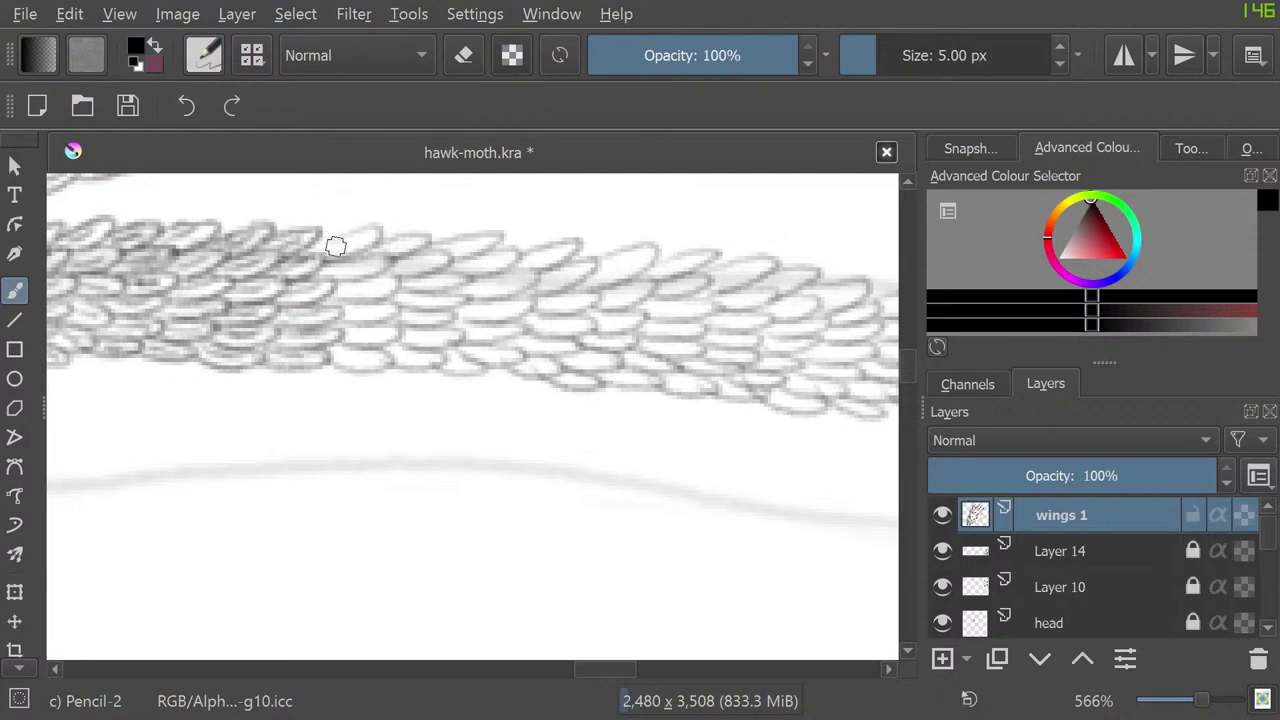
{"action": "left_click_drag", "start_coordinate": [335, 246], "coordinate": [323, 248]}
{"action": "mouse_move", "coordinate": [333, 293]}
{"action": "left_mouse_down"}
{"action": "mouse_move", "coordinate": [380, 292]}
{"action": "mouse_move", "coordinate": [375, 267]}
{"action": "mouse_move", "coordinate": [342, 311]}
{"action": "mouse_move", "coordinate": [383, 308]}
{"action": "mouse_move", "coordinate": [342, 314]}
{"action": "mouse_move", "coordinate": [369, 297]}
{"action": "left_mouse_up"}
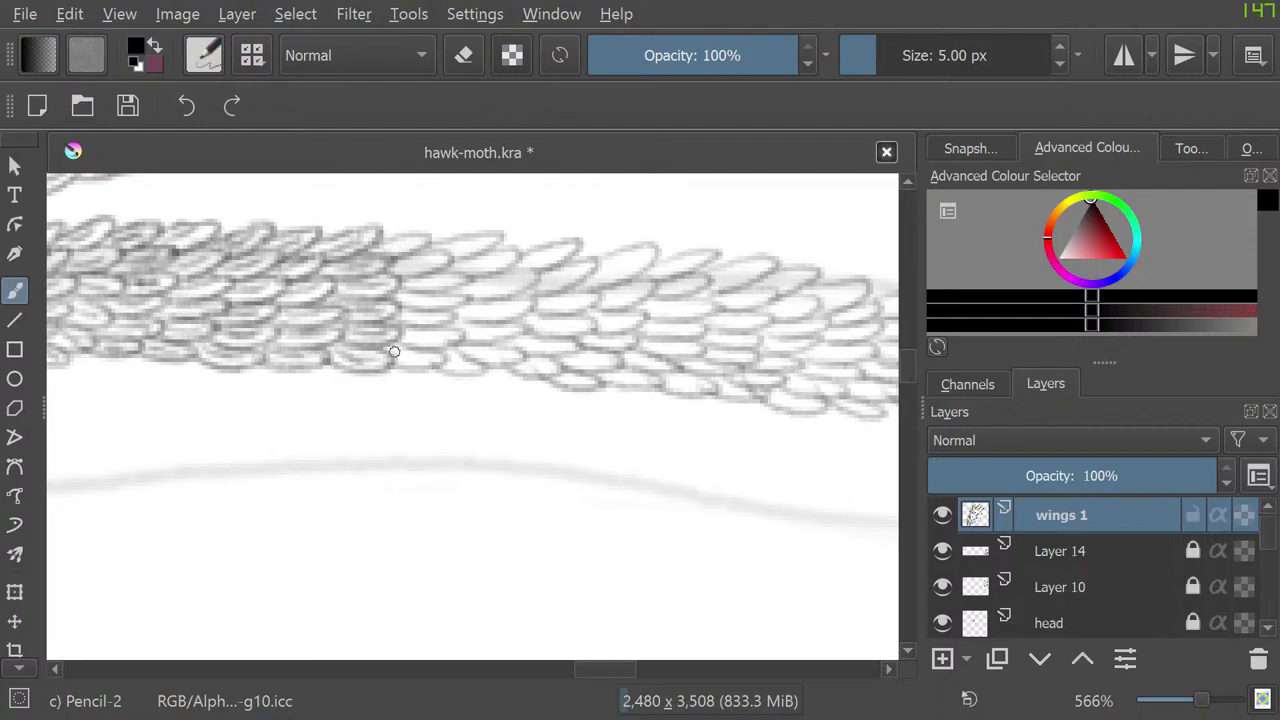
{"action": "mouse_move", "coordinate": [394, 351]}
{"action": "left_mouse_down"}
{"action": "mouse_move", "coordinate": [443, 357]}
{"action": "mouse_move", "coordinate": [432, 346]}
{"action": "mouse_move", "coordinate": [455, 330]}
{"action": "mouse_move", "coordinate": [397, 327]}
{"action": "left_mouse_up"}
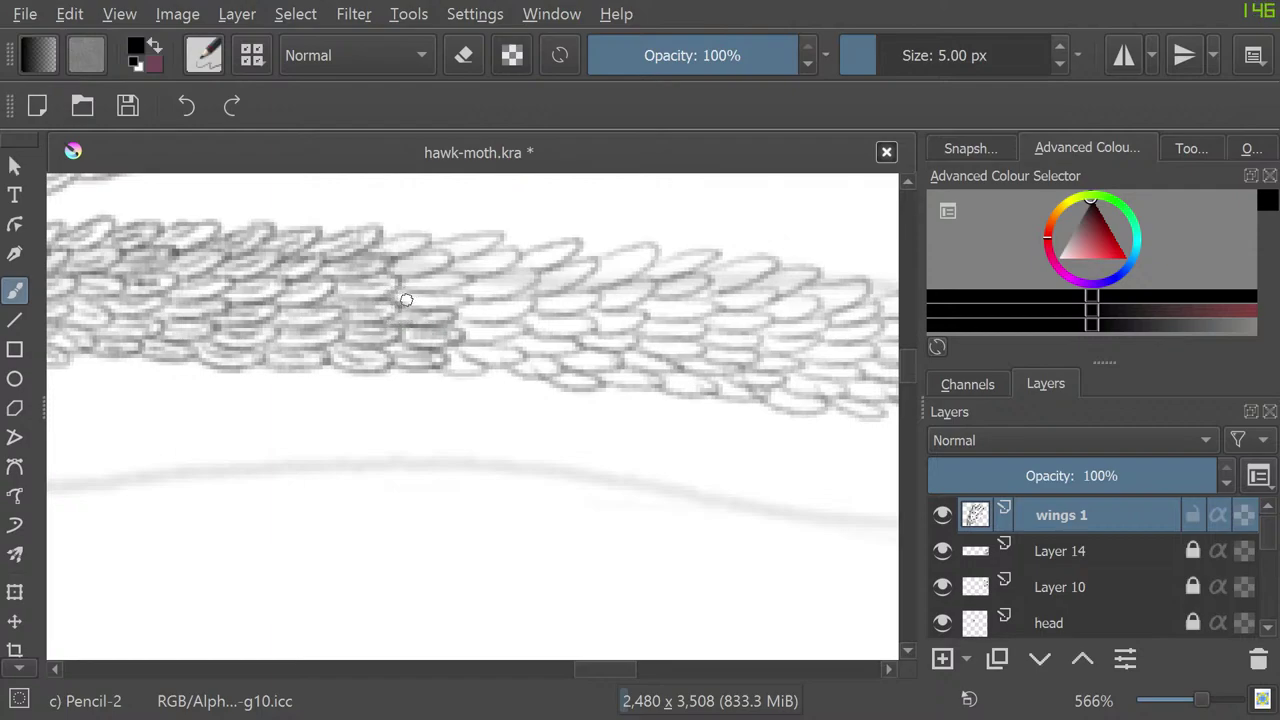
{"action": "mouse_move", "coordinate": [406, 300]}
{"action": "left_mouse_down"}
{"action": "mouse_move", "coordinate": [449, 306]}
{"action": "mouse_move", "coordinate": [407, 280]}
{"action": "mouse_move", "coordinate": [469, 282]}
{"action": "mouse_move", "coordinate": [401, 265]}
{"action": "mouse_move", "coordinate": [418, 260]}
{"action": "mouse_move", "coordinate": [392, 268]}
{"action": "mouse_move", "coordinate": [418, 279]}
{"action": "mouse_move", "coordinate": [414, 255]}
{"action": "mouse_move", "coordinate": [394, 263]}
{"action": "mouse_move", "coordinate": [382, 247]}
{"action": "mouse_move", "coordinate": [411, 238]}
{"action": "mouse_move", "coordinate": [392, 246]}
{"action": "mouse_move", "coordinate": [409, 253]}
{"action": "mouse_move", "coordinate": [406, 233]}
{"action": "mouse_move", "coordinate": [356, 263]}
{"action": "left_mouse_up"}
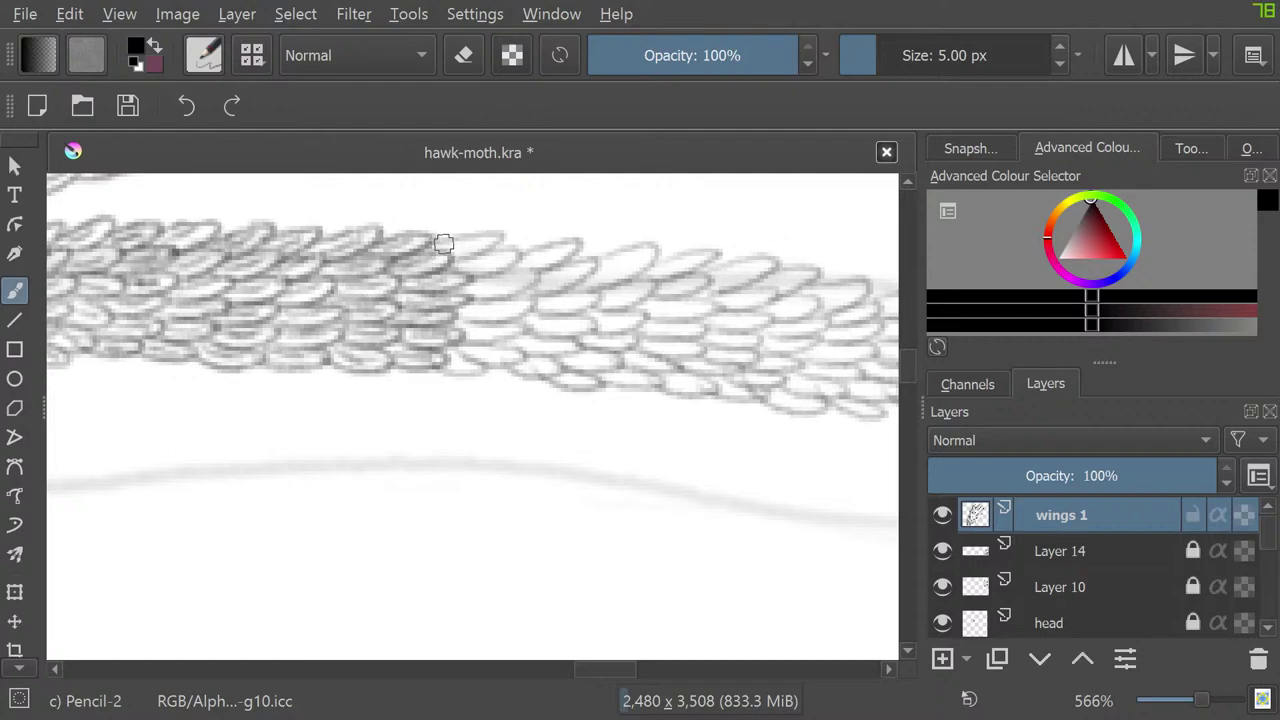
{"action": "mouse_move", "coordinate": [446, 249]}
{"action": "left_mouse_down"}
{"action": "mouse_move", "coordinate": [492, 238]}
{"action": "mouse_move", "coordinate": [429, 240]}
{"action": "mouse_move", "coordinate": [483, 261]}
{"action": "mouse_move", "coordinate": [465, 266]}
{"action": "mouse_move", "coordinate": [494, 260]}
{"action": "mouse_move", "coordinate": [464, 271]}
{"action": "mouse_move", "coordinate": [511, 248]}
{"action": "mouse_move", "coordinate": [482, 248]}
{"action": "mouse_move", "coordinate": [486, 275]}
{"action": "mouse_move", "coordinate": [462, 285]}
{"action": "mouse_move", "coordinate": [517, 279]}
{"action": "mouse_move", "coordinate": [467, 292]}
{"action": "mouse_move", "coordinate": [534, 280]}
{"action": "mouse_move", "coordinate": [525, 268]}
{"action": "mouse_move", "coordinate": [485, 273]}
{"action": "mouse_move", "coordinate": [498, 298]}
{"action": "mouse_move", "coordinate": [468, 313]}
{"action": "mouse_move", "coordinate": [506, 303]}
{"action": "mouse_move", "coordinate": [472, 318]}
{"action": "mouse_move", "coordinate": [530, 307]}
{"action": "mouse_move", "coordinate": [484, 303]}
{"action": "mouse_move", "coordinate": [459, 333]}
{"action": "mouse_move", "coordinate": [516, 329]}
{"action": "mouse_move", "coordinate": [444, 323]}
{"action": "mouse_move", "coordinate": [454, 354]}
{"action": "mouse_move", "coordinate": [521, 359]}
{"action": "mouse_move", "coordinate": [498, 347]}
{"action": "mouse_move", "coordinate": [461, 348]}
{"action": "mouse_move", "coordinate": [477, 361]}
{"action": "mouse_move", "coordinate": [445, 350]}
{"action": "mouse_move", "coordinate": [449, 365]}
{"action": "mouse_move", "coordinate": [470, 361]}
{"action": "mouse_move", "coordinate": [426, 355]}
{"action": "left_mouse_up"}
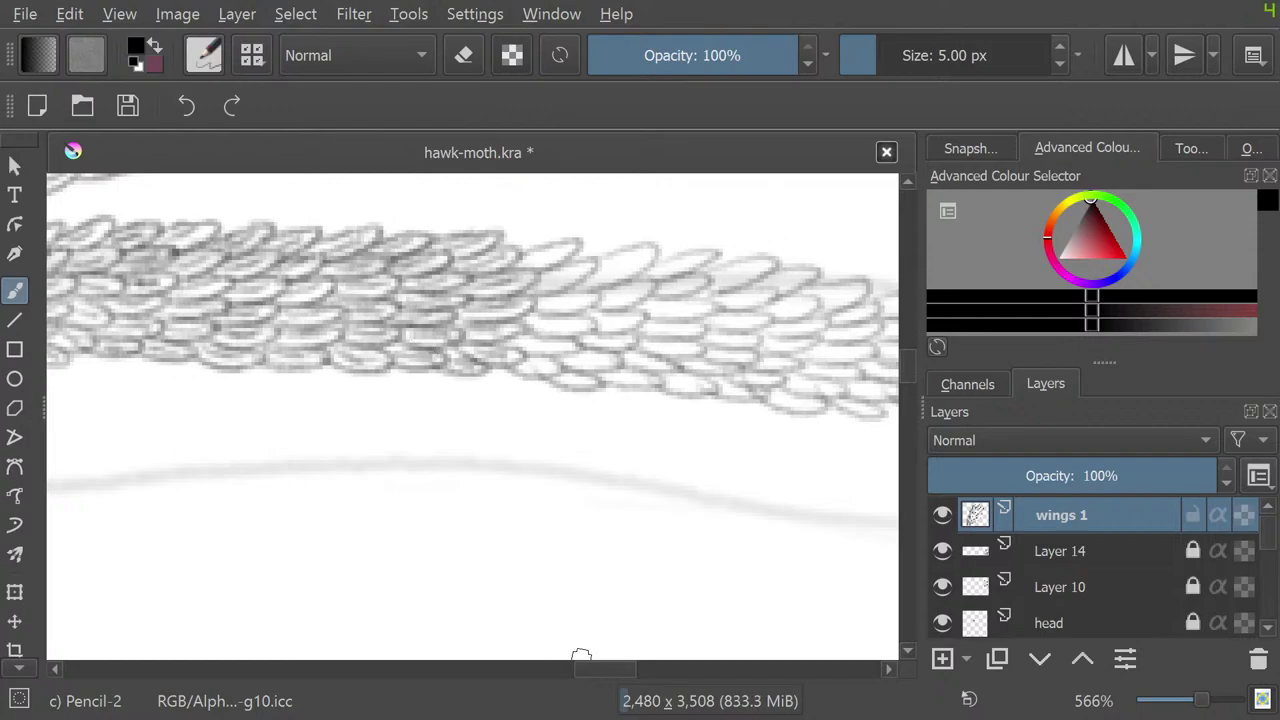
Step: Shade the scale columns on wings 1 where the band slopes downward, filling each scale with fine 5 px pencil lines
{"action": "left_click_drag", "start_coordinate": [582, 668], "coordinate": [590, 668]}
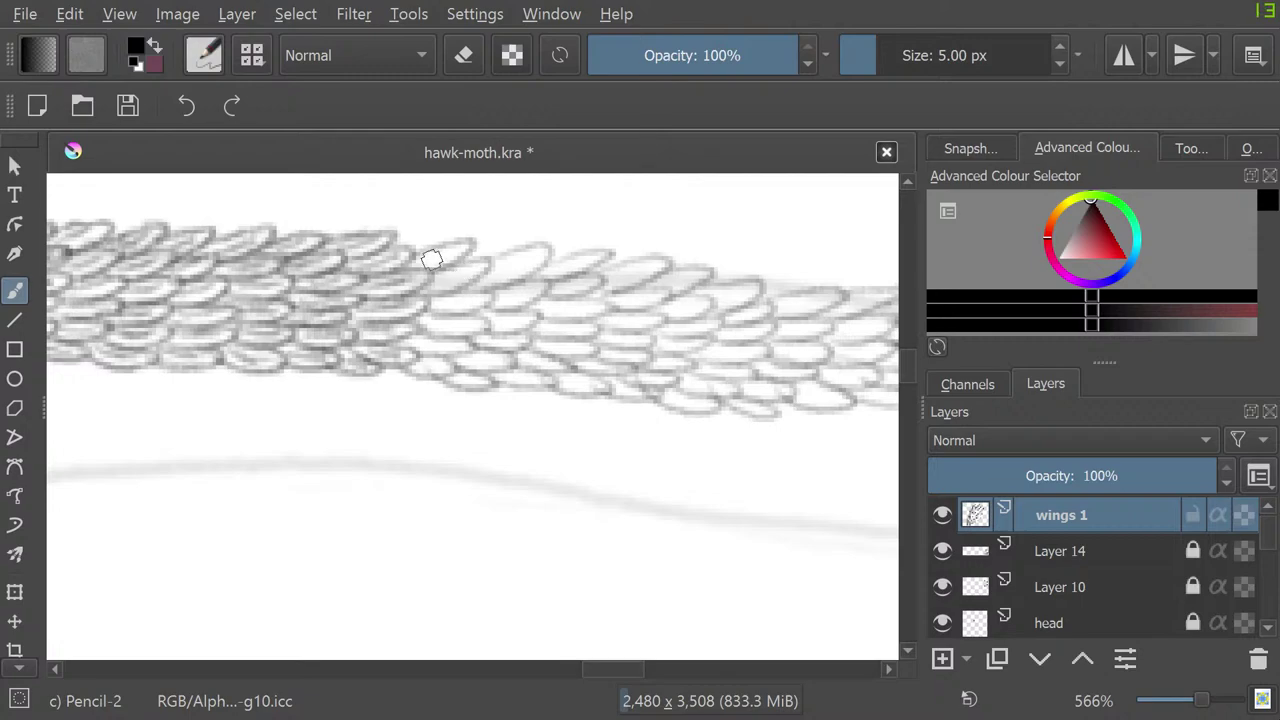
{"action": "mouse_move", "coordinate": [425, 262]}
{"action": "left_mouse_down"}
{"action": "mouse_move", "coordinate": [474, 244]}
{"action": "mouse_move", "coordinate": [408, 259]}
{"action": "mouse_move", "coordinate": [440, 280]}
{"action": "mouse_move", "coordinate": [427, 286]}
{"action": "mouse_move", "coordinate": [468, 270]}
{"action": "mouse_move", "coordinate": [423, 291]}
{"action": "mouse_move", "coordinate": [490, 260]}
{"action": "mouse_move", "coordinate": [429, 275]}
{"action": "left_mouse_up"}
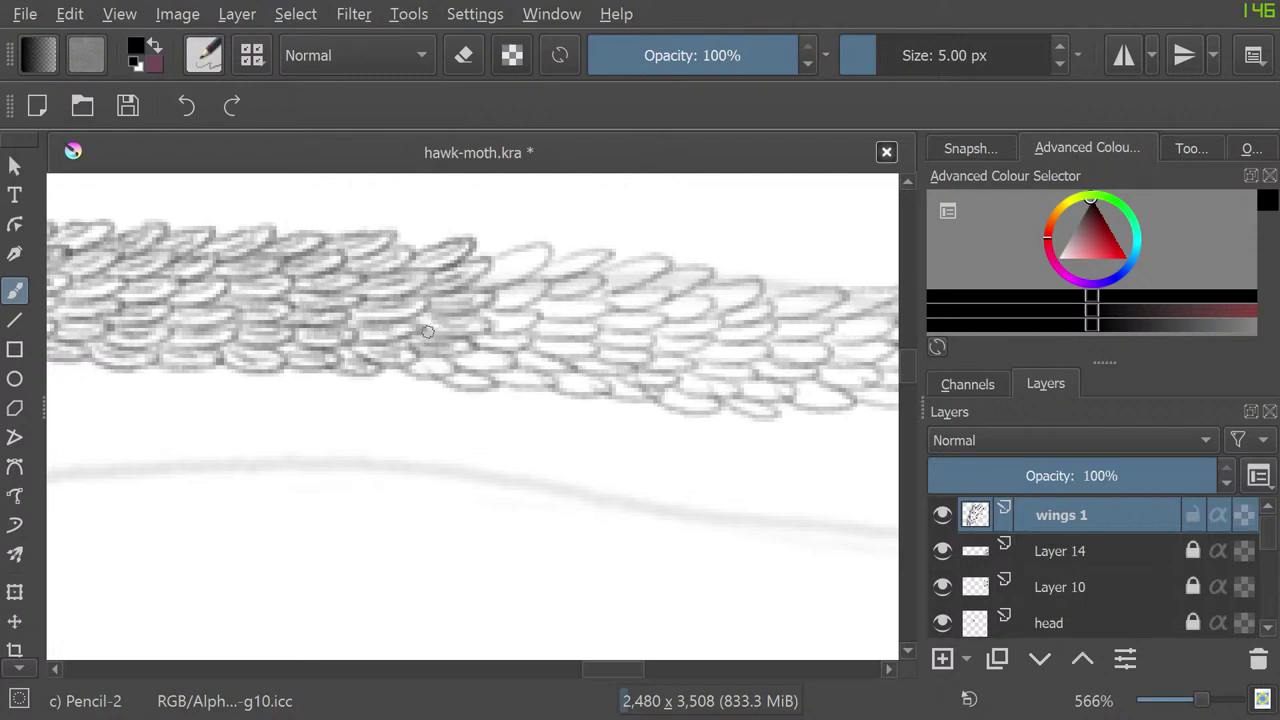
{"action": "mouse_move", "coordinate": [429, 348]}
{"action": "left_mouse_down"}
{"action": "mouse_move", "coordinate": [412, 366]}
{"action": "mouse_move", "coordinate": [452, 362]}
{"action": "left_mouse_up"}
{"action": "mouse_move", "coordinate": [489, 279]}
{"action": "left_mouse_down"}
{"action": "mouse_move", "coordinate": [525, 261]}
{"action": "mouse_move", "coordinate": [489, 280]}
{"action": "mouse_move", "coordinate": [506, 284]}
{"action": "mouse_move", "coordinate": [538, 263]}
{"action": "mouse_move", "coordinate": [513, 244]}
{"action": "mouse_move", "coordinate": [478, 268]}
{"action": "mouse_move", "coordinate": [496, 274]}
{"action": "mouse_move", "coordinate": [515, 255]}
{"action": "mouse_move", "coordinate": [478, 277]}
{"action": "mouse_move", "coordinate": [520, 274]}
{"action": "mouse_move", "coordinate": [479, 290]}
{"action": "mouse_move", "coordinate": [478, 307]}
{"action": "mouse_move", "coordinate": [548, 287]}
{"action": "mouse_move", "coordinate": [528, 281]}
{"action": "mouse_move", "coordinate": [504, 307]}
{"action": "mouse_move", "coordinate": [490, 298]}
{"action": "mouse_move", "coordinate": [534, 287]}
{"action": "mouse_move", "coordinate": [494, 294]}
{"action": "mouse_move", "coordinate": [490, 316]}
{"action": "mouse_move", "coordinate": [522, 319]}
{"action": "mouse_move", "coordinate": [492, 327]}
{"action": "mouse_move", "coordinate": [530, 311]}
{"action": "mouse_move", "coordinate": [516, 307]}
{"action": "mouse_move", "coordinate": [508, 320]}
{"action": "mouse_move", "coordinate": [465, 315]}
{"action": "mouse_move", "coordinate": [494, 346]}
{"action": "mouse_move", "coordinate": [517, 342]}
{"action": "mouse_move", "coordinate": [468, 324]}
{"action": "mouse_move", "coordinate": [482, 358]}
{"action": "mouse_move", "coordinate": [441, 333]}
{"action": "mouse_move", "coordinate": [465, 346]}
{"action": "mouse_move", "coordinate": [464, 378]}
{"action": "mouse_move", "coordinate": [475, 378]}
{"action": "mouse_move", "coordinate": [438, 373]}
{"action": "mouse_move", "coordinate": [540, 385]}
{"action": "mouse_move", "coordinate": [448, 364]}
{"action": "mouse_move", "coordinate": [553, 336]}
{"action": "mouse_move", "coordinate": [540, 362]}
{"action": "mouse_move", "coordinate": [525, 355]}
{"action": "mouse_move", "coordinate": [538, 341]}
{"action": "mouse_move", "coordinate": [576, 349]}
{"action": "mouse_move", "coordinate": [514, 342]}
{"action": "mouse_move", "coordinate": [574, 330]}
{"action": "mouse_move", "coordinate": [533, 320]}
{"action": "mouse_move", "coordinate": [573, 310]}
{"action": "mouse_move", "coordinate": [547, 304]}
{"action": "mouse_move", "coordinate": [546, 320]}
{"action": "mouse_move", "coordinate": [608, 300]}
{"action": "mouse_move", "coordinate": [544, 291]}
{"action": "mouse_move", "coordinate": [600, 280]}
{"action": "mouse_move", "coordinate": [581, 275]}
{"action": "mouse_move", "coordinate": [580, 257]}
{"action": "mouse_move", "coordinate": [506, 287]}
{"action": "left_mouse_up"}
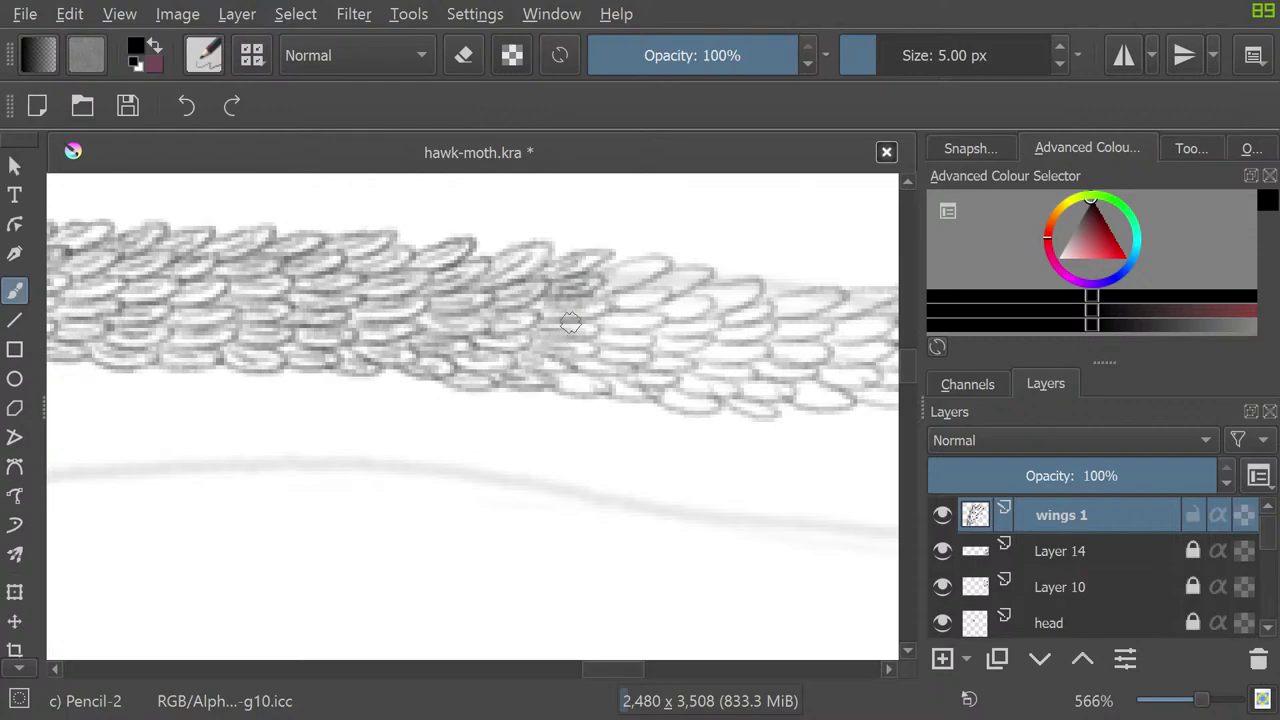
{"action": "mouse_move", "coordinate": [570, 322]}
{"action": "left_mouse_down"}
{"action": "mouse_move", "coordinate": [522, 332]}
{"action": "mouse_move", "coordinate": [604, 347]}
{"action": "mouse_move", "coordinate": [555, 363]}
{"action": "mouse_move", "coordinate": [505, 347]}
{"action": "mouse_move", "coordinate": [512, 365]}
{"action": "mouse_move", "coordinate": [556, 379]}
{"action": "mouse_move", "coordinate": [520, 372]}
{"action": "mouse_move", "coordinate": [536, 372]}
{"action": "mouse_move", "coordinate": [518, 389]}
{"action": "mouse_move", "coordinate": [511, 377]}
{"action": "mouse_move", "coordinate": [564, 362]}
{"action": "mouse_move", "coordinate": [590, 386]}
{"action": "mouse_move", "coordinate": [560, 378]}
{"action": "mouse_move", "coordinate": [567, 394]}
{"action": "mouse_move", "coordinate": [597, 392]}
{"action": "mouse_move", "coordinate": [564, 368]}
{"action": "mouse_move", "coordinate": [621, 367]}
{"action": "mouse_move", "coordinate": [587, 356]}
{"action": "left_mouse_up"}
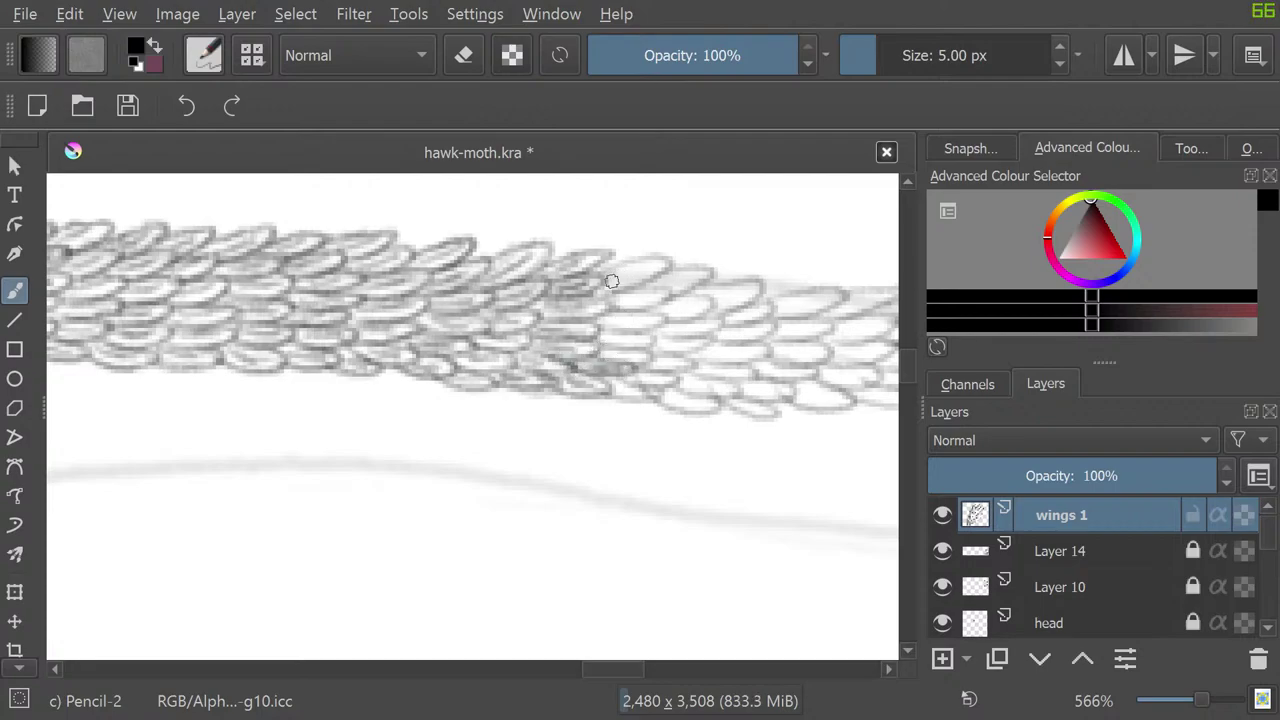
{"action": "mouse_move", "coordinate": [663, 266]}
{"action": "left_mouse_down"}
{"action": "mouse_move", "coordinate": [630, 260]}
{"action": "mouse_move", "coordinate": [607, 287]}
{"action": "mouse_move", "coordinate": [614, 304]}
{"action": "mouse_move", "coordinate": [669, 289]}
{"action": "mouse_move", "coordinate": [620, 289]}
{"action": "mouse_move", "coordinate": [601, 309]}
{"action": "left_mouse_up"}
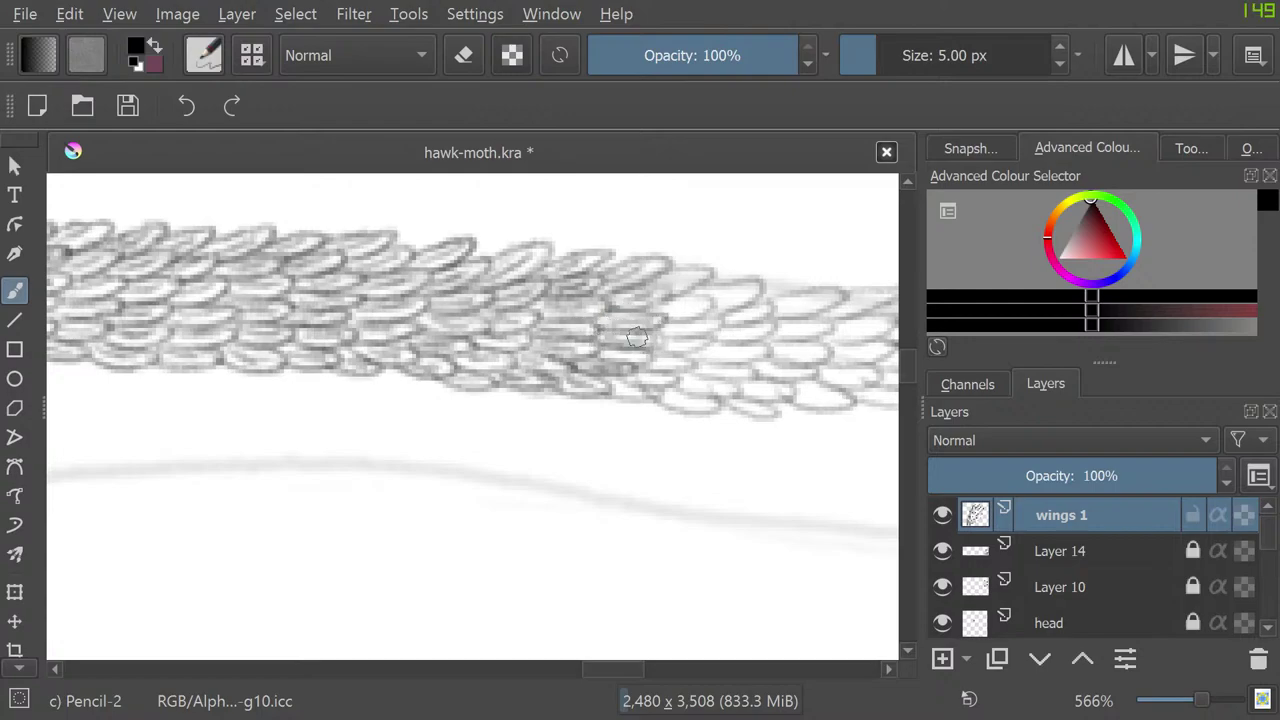
{"action": "left_click_drag", "start_coordinate": [608, 355], "coordinate": [650, 364]}
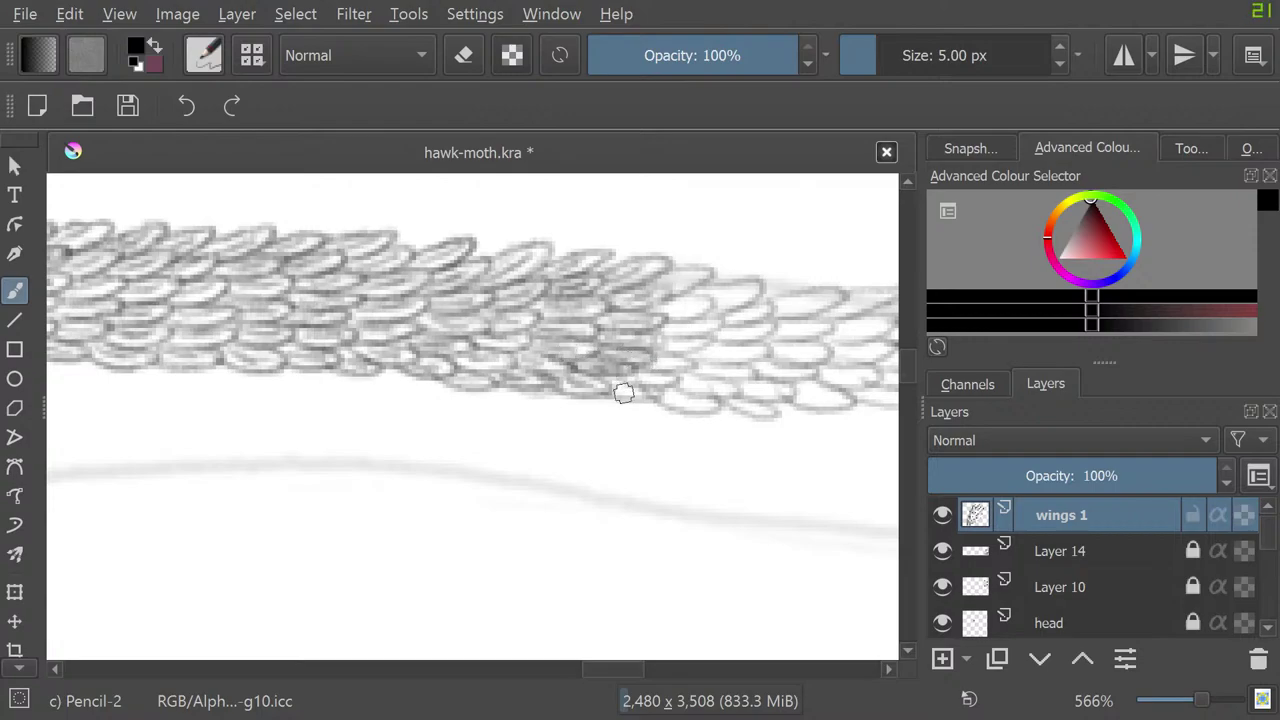
{"action": "mouse_move", "coordinate": [614, 388]}
{"action": "left_mouse_down"}
{"action": "mouse_move", "coordinate": [649, 407]}
{"action": "mouse_move", "coordinate": [626, 386]}
{"action": "mouse_move", "coordinate": [651, 395]}
{"action": "mouse_move", "coordinate": [604, 384]}
{"action": "mouse_move", "coordinate": [626, 376]}
{"action": "mouse_move", "coordinate": [584, 382]}
{"action": "left_mouse_up"}
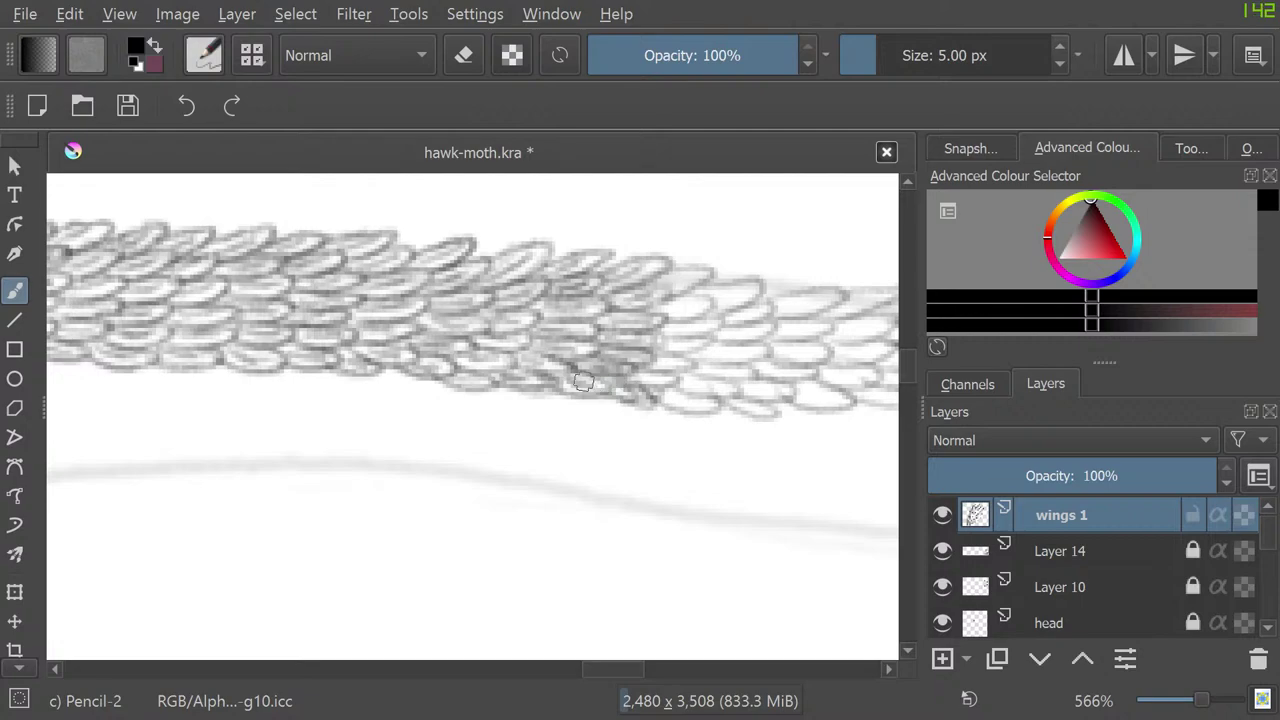
{"action": "mouse_move", "coordinate": [671, 280]}
{"action": "left_mouse_down"}
{"action": "mouse_move", "coordinate": [695, 286]}
{"action": "mouse_move", "coordinate": [712, 272]}
{"action": "mouse_move", "coordinate": [668, 270]}
{"action": "mouse_move", "coordinate": [651, 285]}
{"action": "mouse_move", "coordinate": [694, 300]}
{"action": "mouse_move", "coordinate": [668, 312]}
{"action": "mouse_move", "coordinate": [710, 298]}
{"action": "mouse_move", "coordinate": [621, 305]}
{"action": "left_mouse_up"}
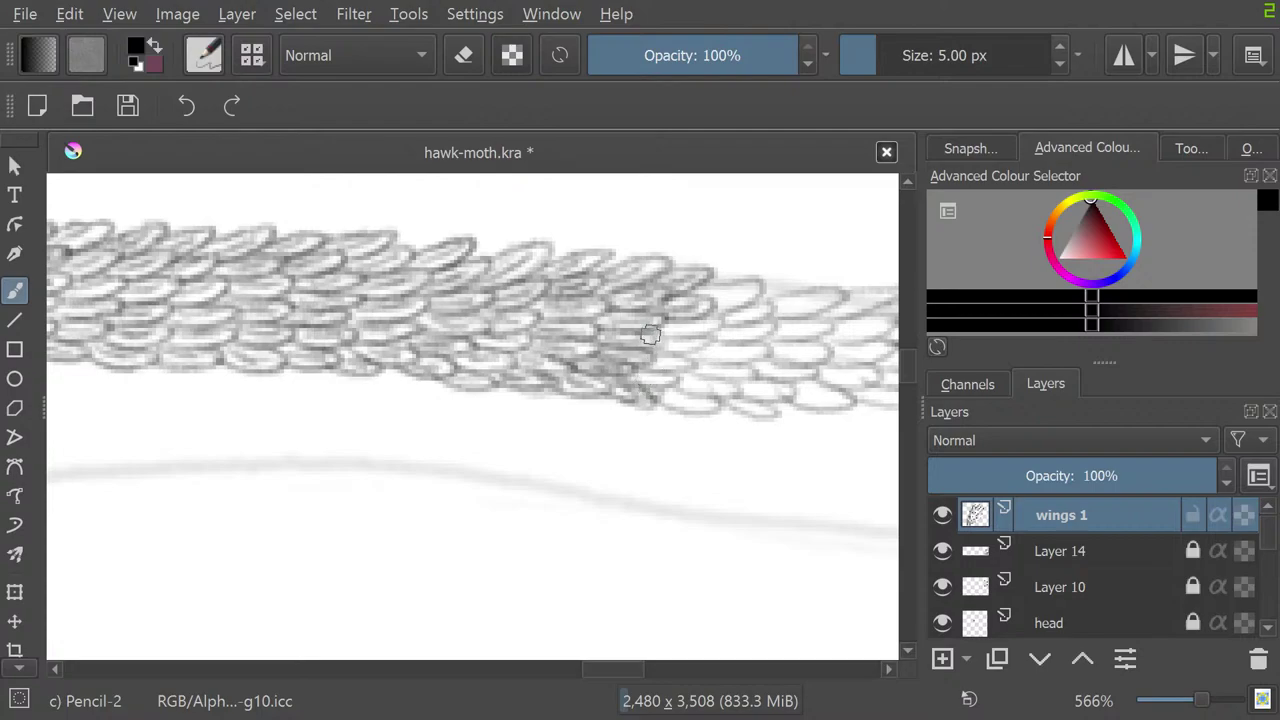
{"action": "mouse_move", "coordinate": [649, 336]}
{"action": "left_mouse_down"}
{"action": "mouse_move", "coordinate": [666, 346]}
{"action": "mouse_move", "coordinate": [700, 343]}
{"action": "mouse_move", "coordinate": [672, 330]}
{"action": "mouse_move", "coordinate": [720, 331]}
{"action": "mouse_move", "coordinate": [725, 285]}
{"action": "mouse_move", "coordinate": [673, 295]}
{"action": "left_mouse_up"}
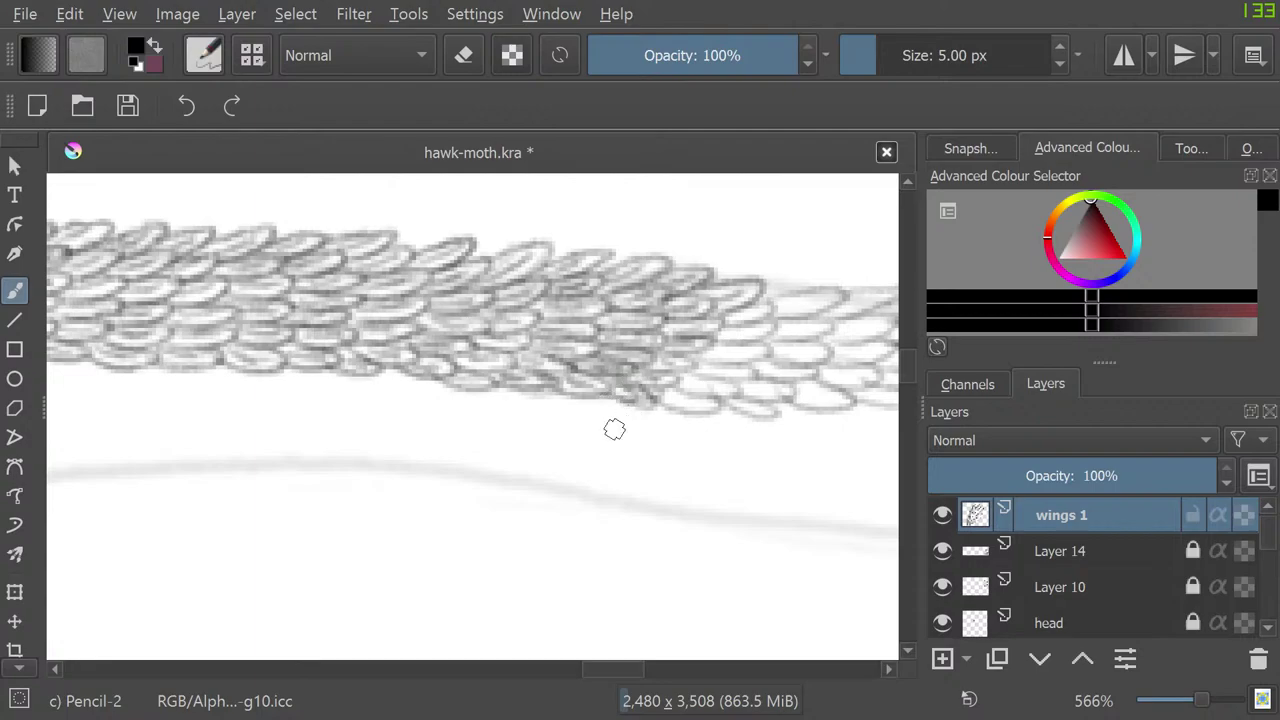
Step: Add fine pencil lines inside the scales along the flat middle stretch of the band on wings 1, including its lower edge
{"action": "mouse_move", "coordinate": [613, 669]}
{"action": "left_mouse_down"}
{"action": "mouse_move", "coordinate": [677, 669]}
{"action": "mouse_move", "coordinate": [655, 669]}
{"action": "left_mouse_up"}
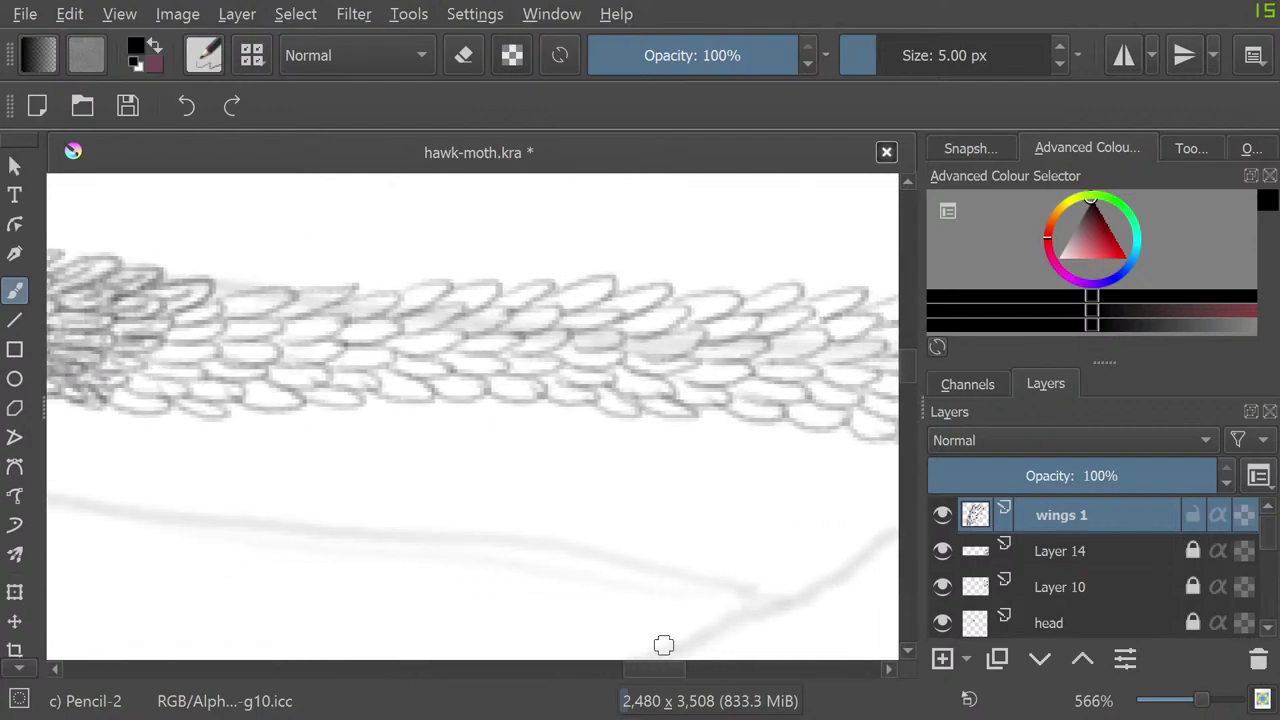
{"action": "left_click_drag", "start_coordinate": [124, 404], "coordinate": [113, 393]}
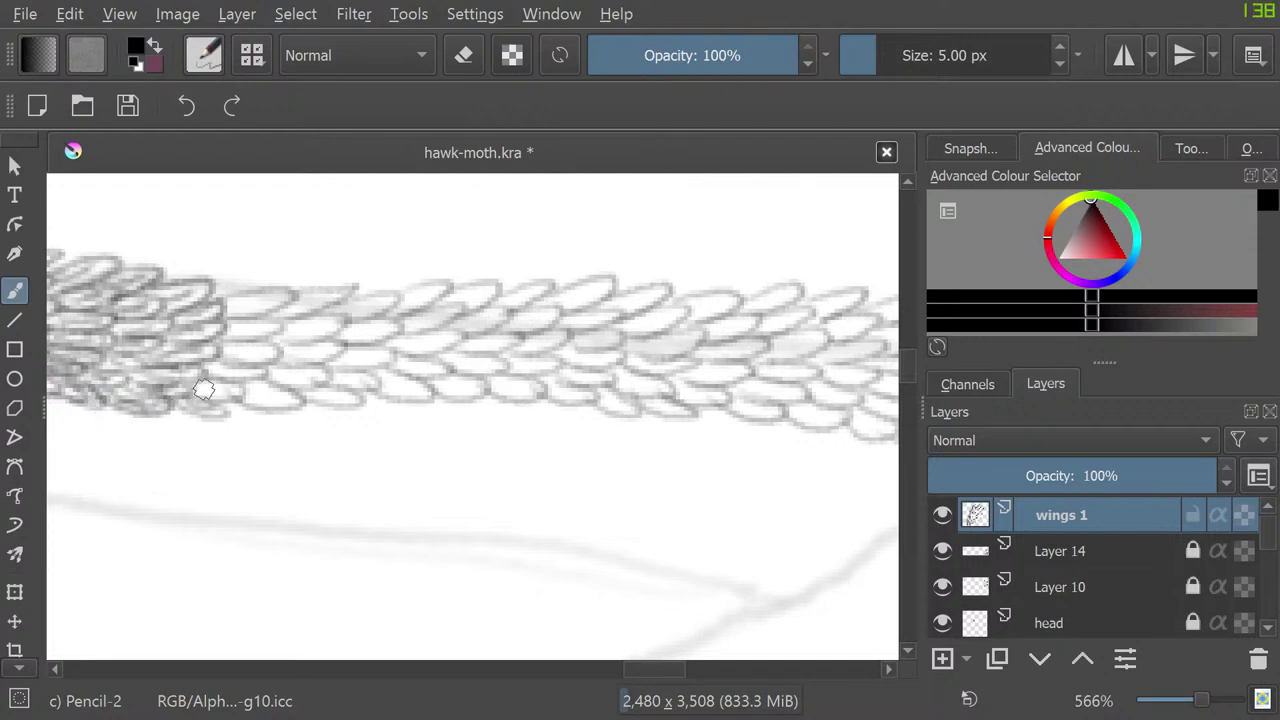
{"action": "mouse_move", "coordinate": [201, 402]}
{"action": "left_mouse_down"}
{"action": "mouse_move", "coordinate": [230, 391]}
{"action": "mouse_move", "coordinate": [197, 372]}
{"action": "mouse_move", "coordinate": [252, 365]}
{"action": "mouse_move", "coordinate": [218, 383]}
{"action": "mouse_move", "coordinate": [232, 349]}
{"action": "mouse_move", "coordinate": [239, 361]}
{"action": "mouse_move", "coordinate": [272, 348]}
{"action": "mouse_move", "coordinate": [210, 340]}
{"action": "mouse_move", "coordinate": [237, 321]}
{"action": "mouse_move", "coordinate": [266, 324]}
{"action": "mouse_move", "coordinate": [248, 338]}
{"action": "mouse_move", "coordinate": [249, 319]}
{"action": "mouse_move", "coordinate": [222, 323]}
{"action": "mouse_move", "coordinate": [206, 329]}
{"action": "mouse_move", "coordinate": [197, 363]}
{"action": "mouse_move", "coordinate": [249, 261]}
{"action": "mouse_move", "coordinate": [246, 328]}
{"action": "mouse_move", "coordinate": [228, 314]}
{"action": "mouse_move", "coordinate": [243, 307]}
{"action": "mouse_move", "coordinate": [224, 310]}
{"action": "mouse_move", "coordinate": [297, 290]}
{"action": "mouse_move", "coordinate": [270, 284]}
{"action": "mouse_move", "coordinate": [211, 304]}
{"action": "mouse_move", "coordinate": [298, 299]}
{"action": "mouse_move", "coordinate": [292, 308]}
{"action": "mouse_move", "coordinate": [293, 289]}
{"action": "mouse_move", "coordinate": [329, 277]}
{"action": "mouse_move", "coordinate": [345, 291]}
{"action": "mouse_move", "coordinate": [308, 291]}
{"action": "mouse_move", "coordinate": [305, 302]}
{"action": "mouse_move", "coordinate": [335, 286]}
{"action": "mouse_move", "coordinate": [293, 305]}
{"action": "mouse_move", "coordinate": [307, 300]}
{"action": "mouse_move", "coordinate": [270, 344]}
{"action": "mouse_move", "coordinate": [334, 326]}
{"action": "mouse_move", "coordinate": [292, 317]}
{"action": "left_mouse_up"}
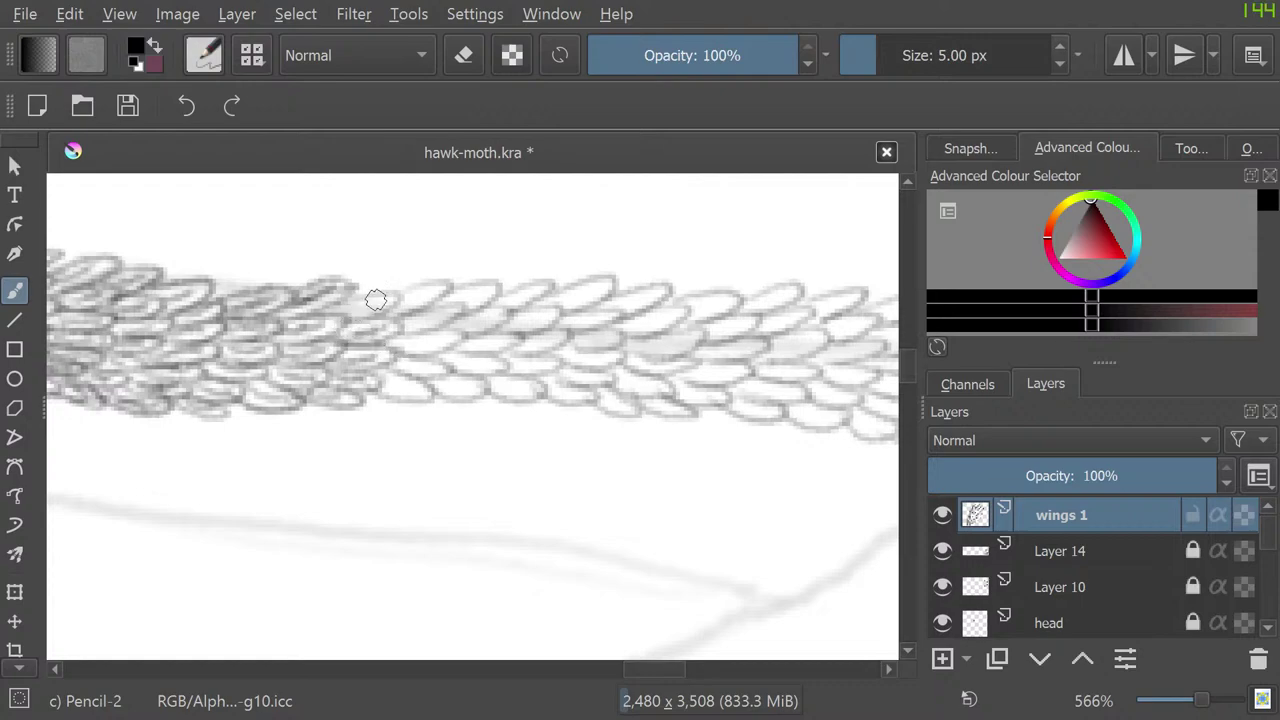
{"action": "mouse_move", "coordinate": [376, 300]}
{"action": "left_mouse_down"}
{"action": "mouse_move", "coordinate": [329, 307]}
{"action": "mouse_move", "coordinate": [386, 292]}
{"action": "mouse_move", "coordinate": [359, 330]}
{"action": "mouse_move", "coordinate": [362, 363]}
{"action": "mouse_move", "coordinate": [385, 331]}
{"action": "mouse_move", "coordinate": [377, 320]}
{"action": "mouse_move", "coordinate": [369, 343]}
{"action": "mouse_move", "coordinate": [393, 353]}
{"action": "mouse_move", "coordinate": [347, 388]}
{"action": "mouse_move", "coordinate": [337, 380]}
{"action": "mouse_move", "coordinate": [388, 378]}
{"action": "mouse_move", "coordinate": [410, 386]}
{"action": "mouse_move", "coordinate": [386, 397]}
{"action": "mouse_move", "coordinate": [402, 401]}
{"action": "mouse_move", "coordinate": [398, 375]}
{"action": "mouse_move", "coordinate": [409, 378]}
{"action": "mouse_move", "coordinate": [384, 351]}
{"action": "mouse_move", "coordinate": [430, 362]}
{"action": "mouse_move", "coordinate": [398, 369]}
{"action": "mouse_move", "coordinate": [447, 367]}
{"action": "mouse_move", "coordinate": [394, 353]}
{"action": "mouse_move", "coordinate": [454, 338]}
{"action": "mouse_move", "coordinate": [388, 335]}
{"action": "mouse_move", "coordinate": [447, 310]}
{"action": "mouse_move", "coordinate": [424, 331]}
{"action": "mouse_move", "coordinate": [452, 308]}
{"action": "mouse_move", "coordinate": [393, 320]}
{"action": "mouse_move", "coordinate": [445, 284]}
{"action": "mouse_move", "coordinate": [392, 305]}
{"action": "mouse_move", "coordinate": [481, 288]}
{"action": "mouse_move", "coordinate": [453, 302]}
{"action": "mouse_move", "coordinate": [467, 292]}
{"action": "mouse_move", "coordinate": [463, 308]}
{"action": "mouse_move", "coordinate": [484, 284]}
{"action": "mouse_move", "coordinate": [455, 300]}
{"action": "mouse_move", "coordinate": [490, 317]}
{"action": "mouse_move", "coordinate": [462, 332]}
{"action": "mouse_move", "coordinate": [492, 306]}
{"action": "mouse_move", "coordinate": [468, 342]}
{"action": "mouse_move", "coordinate": [490, 343]}
{"action": "mouse_move", "coordinate": [456, 338]}
{"action": "mouse_move", "coordinate": [452, 356]}
{"action": "mouse_move", "coordinate": [485, 365]}
{"action": "mouse_move", "coordinate": [452, 364]}
{"action": "mouse_move", "coordinate": [486, 366]}
{"action": "mouse_move", "coordinate": [449, 383]}
{"action": "mouse_move", "coordinate": [428, 368]}
{"action": "mouse_move", "coordinate": [414, 376]}
{"action": "mouse_move", "coordinate": [533, 395]}
{"action": "mouse_move", "coordinate": [487, 367]}
{"action": "mouse_move", "coordinate": [534, 363]}
{"action": "mouse_move", "coordinate": [523, 346]}
{"action": "mouse_move", "coordinate": [565, 336]}
{"action": "mouse_move", "coordinate": [505, 353]}
{"action": "mouse_move", "coordinate": [507, 318]}
{"action": "mouse_move", "coordinate": [540, 296]}
{"action": "mouse_move", "coordinate": [495, 298]}
{"action": "left_mouse_up"}
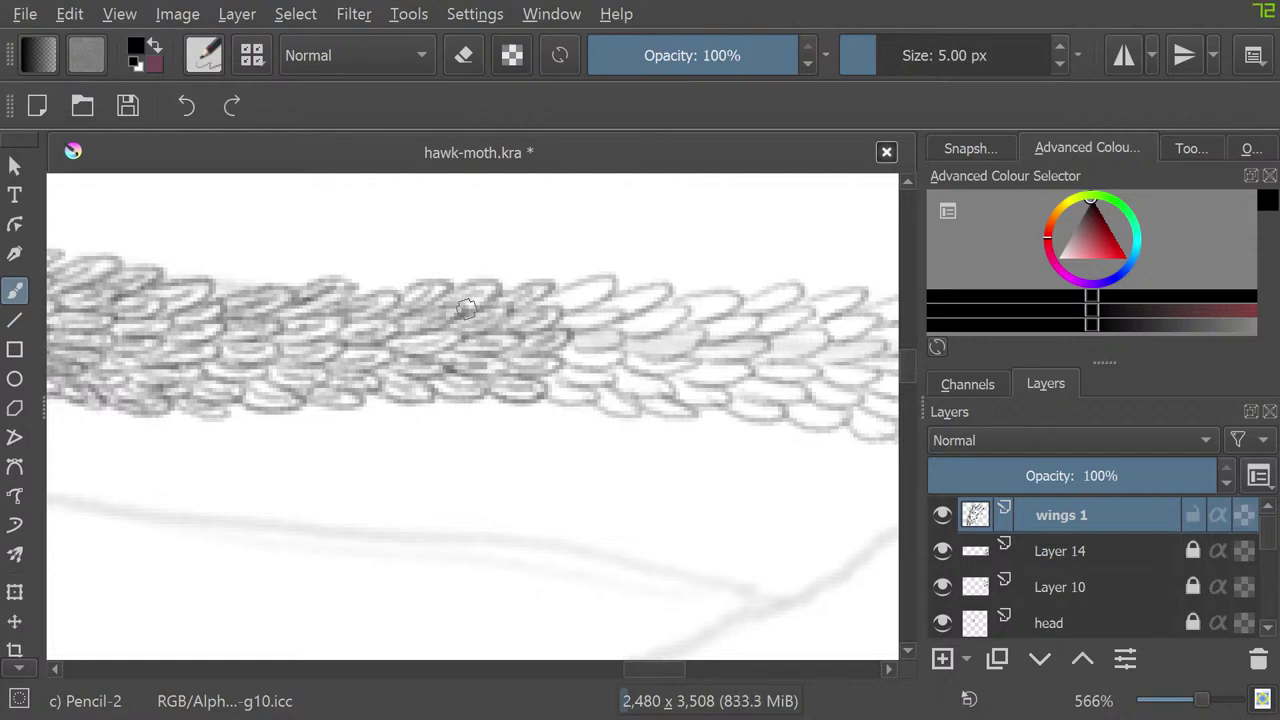
Step: Darken the outer scale columns of the band on wings 1 with fine pencil lines, up to the tapered tip at the wing outline
{"action": "left_click_drag", "start_coordinate": [655, 669], "coordinate": [676, 669]}
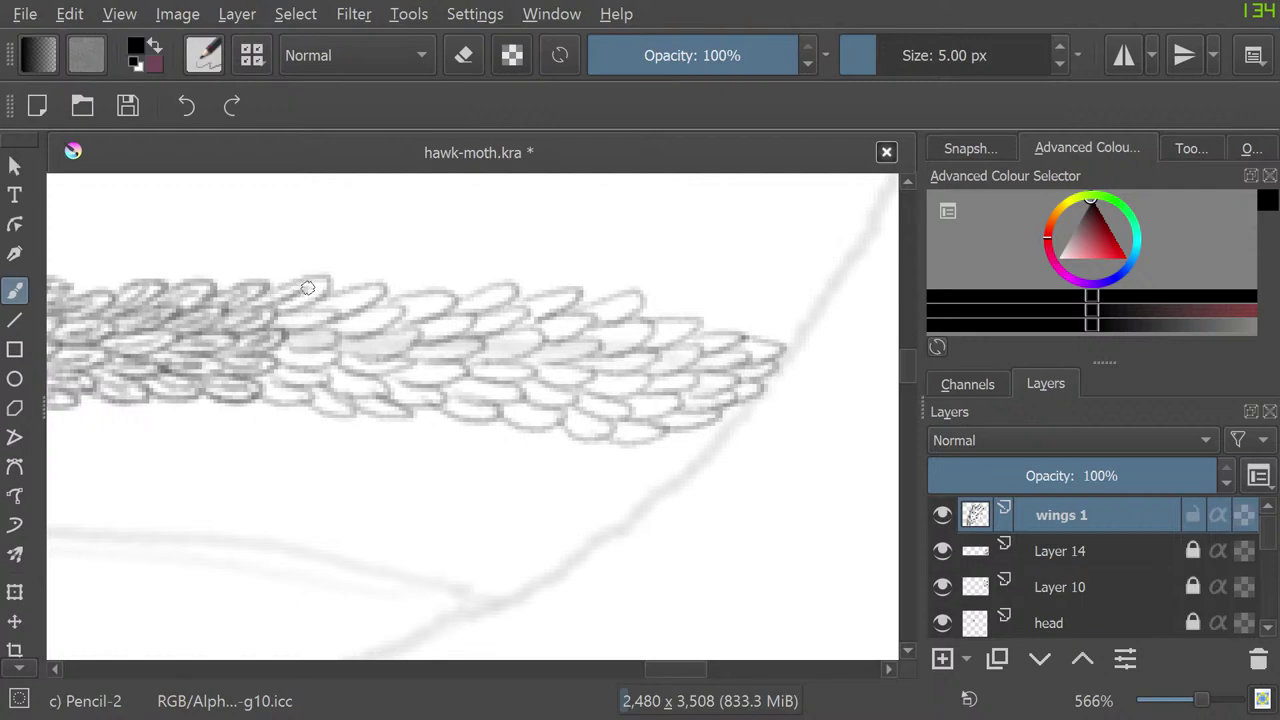
{"action": "mouse_move", "coordinate": [307, 288]}
{"action": "left_mouse_down"}
{"action": "mouse_move", "coordinate": [288, 304]}
{"action": "mouse_move", "coordinate": [314, 278]}
{"action": "mouse_move", "coordinate": [259, 296]}
{"action": "left_mouse_up"}
{"action": "mouse_move", "coordinate": [343, 300]}
{"action": "left_mouse_down"}
{"action": "mouse_move", "coordinate": [312, 300]}
{"action": "mouse_move", "coordinate": [328, 324]}
{"action": "mouse_move", "coordinate": [377, 314]}
{"action": "mouse_move", "coordinate": [342, 329]}
{"action": "mouse_move", "coordinate": [377, 326]}
{"action": "mouse_move", "coordinate": [380, 306]}
{"action": "mouse_move", "coordinate": [363, 307]}
{"action": "mouse_move", "coordinate": [298, 342]}
{"action": "mouse_move", "coordinate": [286, 345]}
{"action": "mouse_move", "coordinate": [327, 328]}
{"action": "mouse_move", "coordinate": [282, 335]}
{"action": "mouse_move", "coordinate": [317, 337]}
{"action": "mouse_move", "coordinate": [279, 342]}
{"action": "mouse_move", "coordinate": [288, 347]}
{"action": "mouse_move", "coordinate": [317, 342]}
{"action": "mouse_move", "coordinate": [271, 350]}
{"action": "mouse_move", "coordinate": [322, 358]}
{"action": "mouse_move", "coordinate": [274, 354]}
{"action": "mouse_move", "coordinate": [307, 366]}
{"action": "mouse_move", "coordinate": [331, 354]}
{"action": "mouse_move", "coordinate": [287, 351]}
{"action": "mouse_move", "coordinate": [271, 368]}
{"action": "mouse_move", "coordinate": [313, 377]}
{"action": "mouse_move", "coordinate": [261, 373]}
{"action": "mouse_move", "coordinate": [325, 383]}
{"action": "mouse_move", "coordinate": [332, 369]}
{"action": "mouse_move", "coordinate": [277, 340]}
{"action": "mouse_move", "coordinate": [265, 386]}
{"action": "mouse_move", "coordinate": [283, 391]}
{"action": "mouse_move", "coordinate": [261, 389]}
{"action": "mouse_move", "coordinate": [273, 404]}
{"action": "mouse_move", "coordinate": [293, 404]}
{"action": "mouse_move", "coordinate": [270, 378]}
{"action": "mouse_move", "coordinate": [348, 408]}
{"action": "mouse_move", "coordinate": [328, 372]}
{"action": "mouse_move", "coordinate": [378, 396]}
{"action": "mouse_move", "coordinate": [350, 346]}
{"action": "mouse_move", "coordinate": [378, 342]}
{"action": "mouse_move", "coordinate": [360, 355]}
{"action": "mouse_move", "coordinate": [415, 330]}
{"action": "mouse_move", "coordinate": [332, 337]}
{"action": "mouse_move", "coordinate": [355, 350]}
{"action": "mouse_move", "coordinate": [345, 318]}
{"action": "mouse_move", "coordinate": [430, 292]}
{"action": "mouse_move", "coordinate": [403, 294]}
{"action": "mouse_move", "coordinate": [434, 288]}
{"action": "mouse_move", "coordinate": [443, 325]}
{"action": "mouse_move", "coordinate": [424, 330]}
{"action": "mouse_move", "coordinate": [441, 313]}
{"action": "mouse_move", "coordinate": [403, 298]}
{"action": "mouse_move", "coordinate": [461, 309]}
{"action": "mouse_move", "coordinate": [508, 286]}
{"action": "mouse_move", "coordinate": [470, 290]}
{"action": "mouse_move", "coordinate": [500, 292]}
{"action": "mouse_move", "coordinate": [485, 322]}
{"action": "mouse_move", "coordinate": [512, 310]}
{"action": "mouse_move", "coordinate": [488, 340]}
{"action": "mouse_move", "coordinate": [537, 342]}
{"action": "mouse_move", "coordinate": [455, 340]}
{"action": "left_mouse_up"}
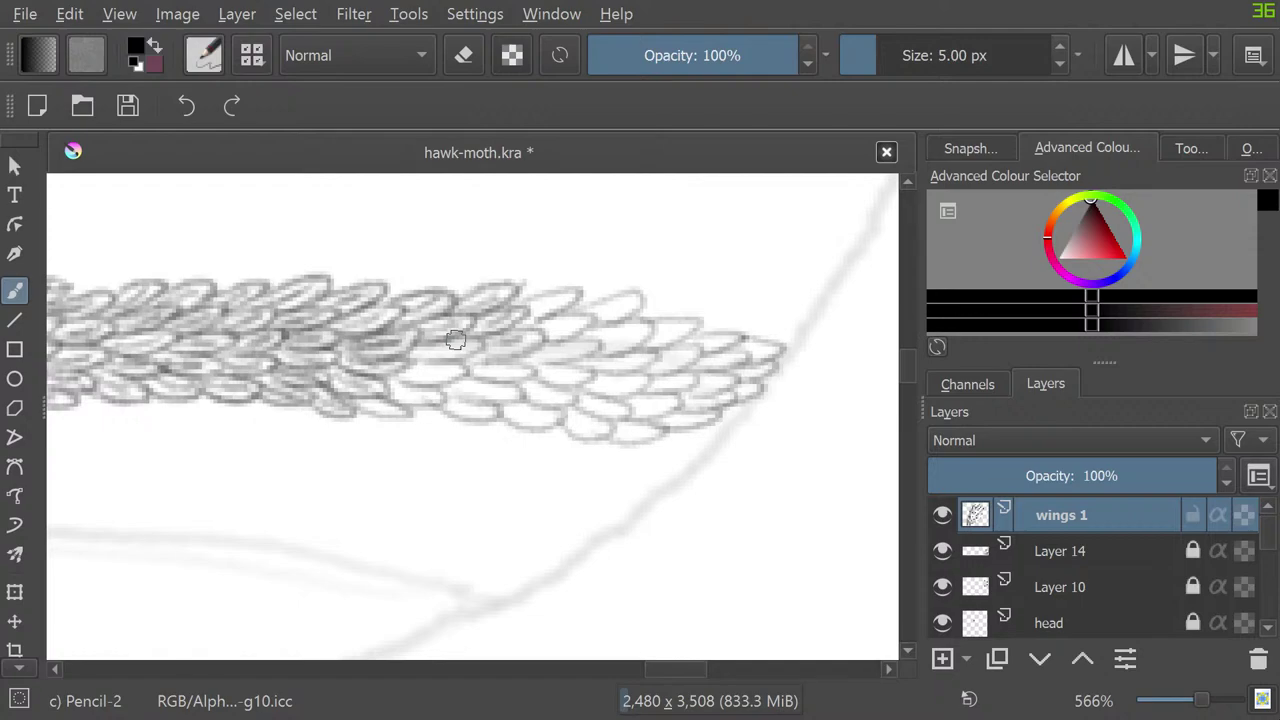
{"action": "mouse_move", "coordinate": [462, 349]}
{"action": "left_mouse_down"}
{"action": "mouse_move", "coordinate": [414, 352]}
{"action": "mouse_move", "coordinate": [414, 366]}
{"action": "mouse_move", "coordinate": [437, 372]}
{"action": "mouse_move", "coordinate": [396, 376]}
{"action": "mouse_move", "coordinate": [424, 385]}
{"action": "mouse_move", "coordinate": [457, 370]}
{"action": "mouse_move", "coordinate": [418, 362]}
{"action": "mouse_move", "coordinate": [464, 364]}
{"action": "mouse_move", "coordinate": [479, 345]}
{"action": "mouse_move", "coordinate": [463, 361]}
{"action": "mouse_move", "coordinate": [509, 363]}
{"action": "mouse_move", "coordinate": [491, 357]}
{"action": "mouse_move", "coordinate": [533, 343]}
{"action": "mouse_move", "coordinate": [514, 329]}
{"action": "mouse_move", "coordinate": [541, 301]}
{"action": "mouse_move", "coordinate": [530, 307]}
{"action": "mouse_move", "coordinate": [525, 319]}
{"action": "mouse_move", "coordinate": [571, 297]}
{"action": "mouse_move", "coordinate": [567, 286]}
{"action": "mouse_move", "coordinate": [506, 309]}
{"action": "mouse_move", "coordinate": [568, 320]}
{"action": "mouse_move", "coordinate": [539, 331]}
{"action": "mouse_move", "coordinate": [550, 338]}
{"action": "mouse_move", "coordinate": [576, 319]}
{"action": "mouse_move", "coordinate": [545, 318]}
{"action": "left_mouse_up"}
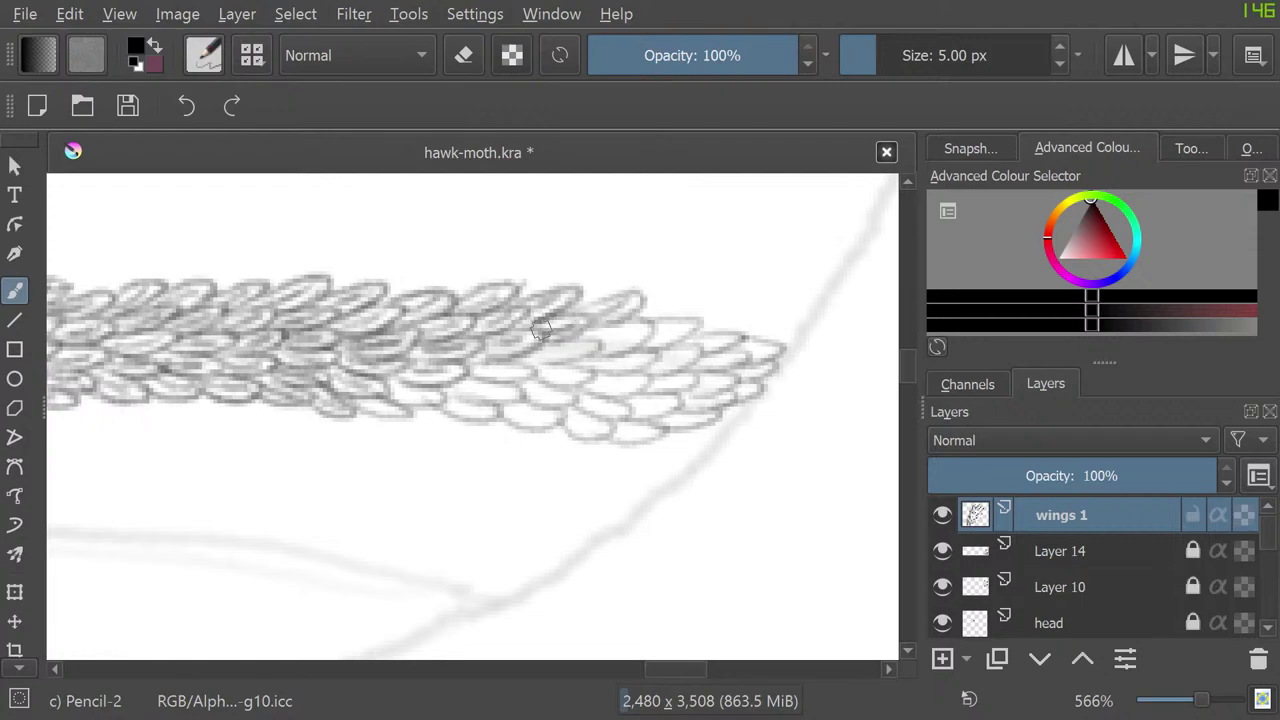
{"action": "mouse_move", "coordinate": [388, 385]}
{"action": "left_mouse_down"}
{"action": "mouse_move", "coordinate": [424, 396]}
{"action": "mouse_move", "coordinate": [378, 396]}
{"action": "mouse_move", "coordinate": [426, 400]}
{"action": "mouse_move", "coordinate": [396, 383]}
{"action": "mouse_move", "coordinate": [377, 411]}
{"action": "mouse_move", "coordinate": [362, 403]}
{"action": "mouse_move", "coordinate": [508, 414]}
{"action": "mouse_move", "coordinate": [443, 387]}
{"action": "mouse_move", "coordinate": [517, 398]}
{"action": "mouse_move", "coordinate": [473, 368]}
{"action": "mouse_move", "coordinate": [516, 381]}
{"action": "mouse_move", "coordinate": [527, 371]}
{"action": "mouse_move", "coordinate": [431, 368]}
{"action": "mouse_move", "coordinate": [579, 346]}
{"action": "mouse_move", "coordinate": [551, 364]}
{"action": "mouse_move", "coordinate": [597, 347]}
{"action": "mouse_move", "coordinate": [571, 340]}
{"action": "mouse_move", "coordinate": [526, 345]}
{"action": "mouse_move", "coordinate": [552, 362]}
{"action": "mouse_move", "coordinate": [534, 367]}
{"action": "mouse_move", "coordinate": [565, 376]}
{"action": "mouse_move", "coordinate": [548, 377]}
{"action": "mouse_move", "coordinate": [564, 366]}
{"action": "mouse_move", "coordinate": [553, 364]}
{"action": "mouse_move", "coordinate": [556, 381]}
{"action": "mouse_move", "coordinate": [527, 374]}
{"action": "mouse_move", "coordinate": [545, 396]}
{"action": "mouse_move", "coordinate": [523, 393]}
{"action": "mouse_move", "coordinate": [570, 399]}
{"action": "mouse_move", "coordinate": [517, 383]}
{"action": "mouse_move", "coordinate": [509, 410]}
{"action": "mouse_move", "coordinate": [541, 415]}
{"action": "mouse_move", "coordinate": [507, 415]}
{"action": "mouse_move", "coordinate": [555, 428]}
{"action": "mouse_move", "coordinate": [561, 412]}
{"action": "mouse_move", "coordinate": [509, 410]}
{"action": "mouse_move", "coordinate": [610, 435]}
{"action": "mouse_move", "coordinate": [575, 395]}
{"action": "mouse_move", "coordinate": [603, 417]}
{"action": "mouse_move", "coordinate": [585, 388]}
{"action": "mouse_move", "coordinate": [614, 380]}
{"action": "mouse_move", "coordinate": [606, 394]}
{"action": "mouse_move", "coordinate": [630, 374]}
{"action": "mouse_move", "coordinate": [616, 384]}
{"action": "mouse_move", "coordinate": [586, 362]}
{"action": "mouse_move", "coordinate": [614, 335]}
{"action": "mouse_move", "coordinate": [637, 344]}
{"action": "mouse_move", "coordinate": [620, 321]}
{"action": "mouse_move", "coordinate": [644, 315]}
{"action": "mouse_move", "coordinate": [677, 337]}
{"action": "mouse_move", "coordinate": [641, 332]}
{"action": "mouse_move", "coordinate": [679, 358]}
{"action": "mouse_move", "coordinate": [694, 352]}
{"action": "mouse_move", "coordinate": [654, 357]}
{"action": "mouse_move", "coordinate": [669, 383]}
{"action": "mouse_move", "coordinate": [657, 376]}
{"action": "mouse_move", "coordinate": [645, 404]}
{"action": "mouse_move", "coordinate": [670, 406]}
{"action": "mouse_move", "coordinate": [641, 428]}
{"action": "left_mouse_up"}
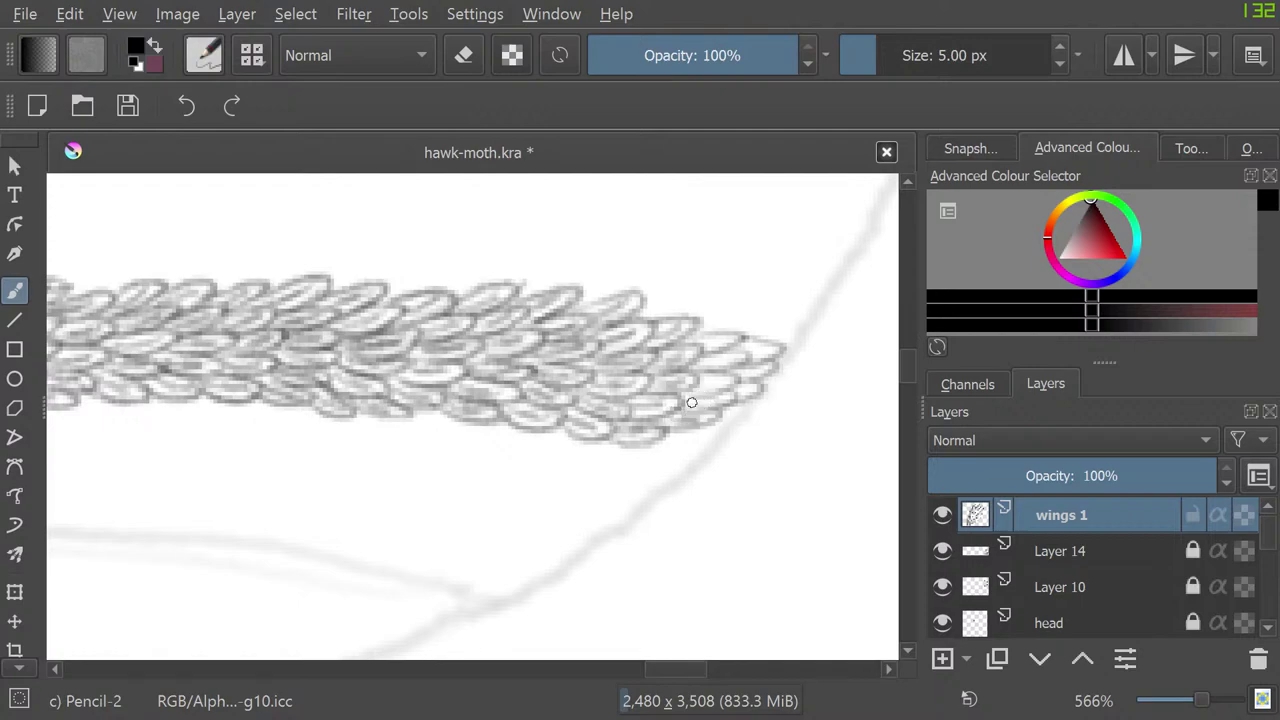
{"action": "mouse_move", "coordinate": [692, 402]}
{"action": "left_mouse_down"}
{"action": "mouse_move", "coordinate": [718, 377]}
{"action": "mouse_move", "coordinate": [705, 391]}
{"action": "mouse_move", "coordinate": [727, 388]}
{"action": "mouse_move", "coordinate": [677, 394]}
{"action": "mouse_move", "coordinate": [710, 394]}
{"action": "mouse_move", "coordinate": [654, 416]}
{"action": "left_mouse_up"}
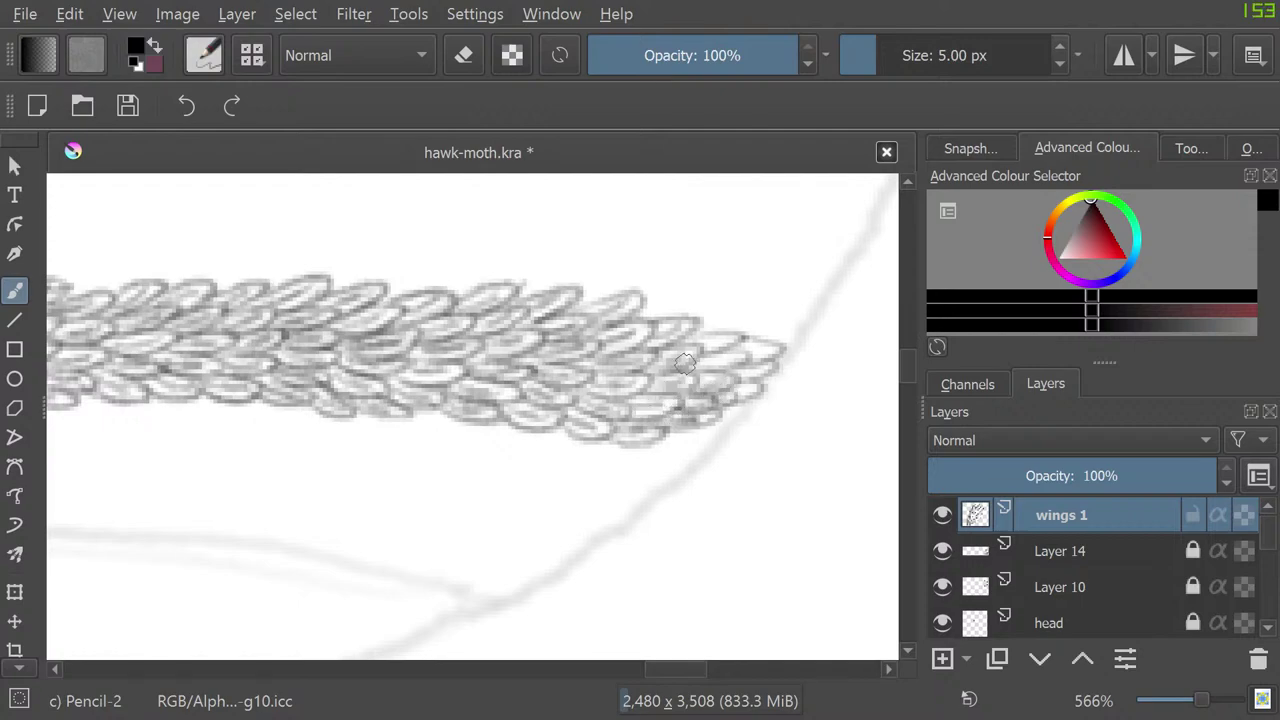
{"action": "mouse_move", "coordinate": [686, 364]}
{"action": "left_mouse_down"}
{"action": "mouse_move", "coordinate": [737, 365]}
{"action": "mouse_move", "coordinate": [703, 347]}
{"action": "mouse_move", "coordinate": [733, 331]}
{"action": "mouse_move", "coordinate": [693, 327]}
{"action": "mouse_move", "coordinate": [679, 342]}
{"action": "mouse_move", "coordinate": [706, 333]}
{"action": "mouse_move", "coordinate": [666, 350]}
{"action": "left_mouse_up"}
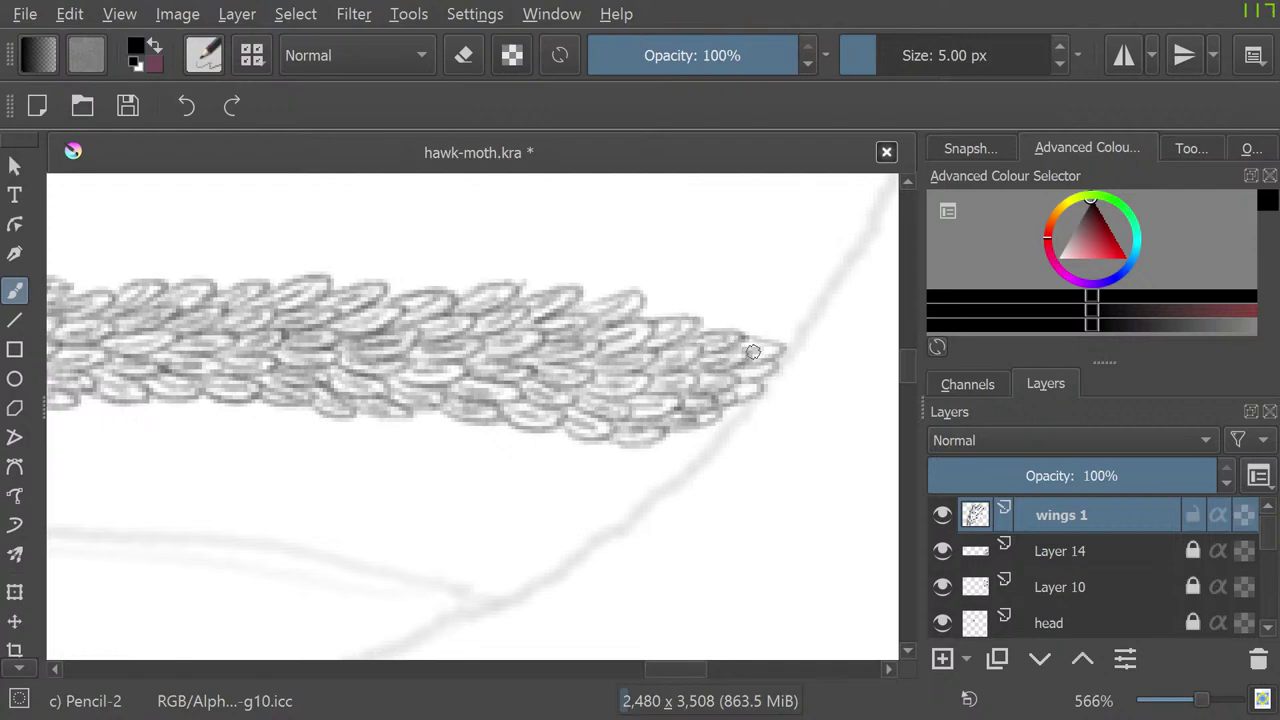
{"action": "left_click_drag", "start_coordinate": [753, 352], "coordinate": [731, 343]}
Step: Examine the shaded scale band against the whole wing and the unfilled guide-line areas below it, both from afar and close up
{"action": "scroll", "coordinate": [677, 343], "scroll_direction": "down", "scroll_amount": 6}
{"action": "scroll", "coordinate": [515, 356], "scroll_direction": "up", "scroll_amount": 1}
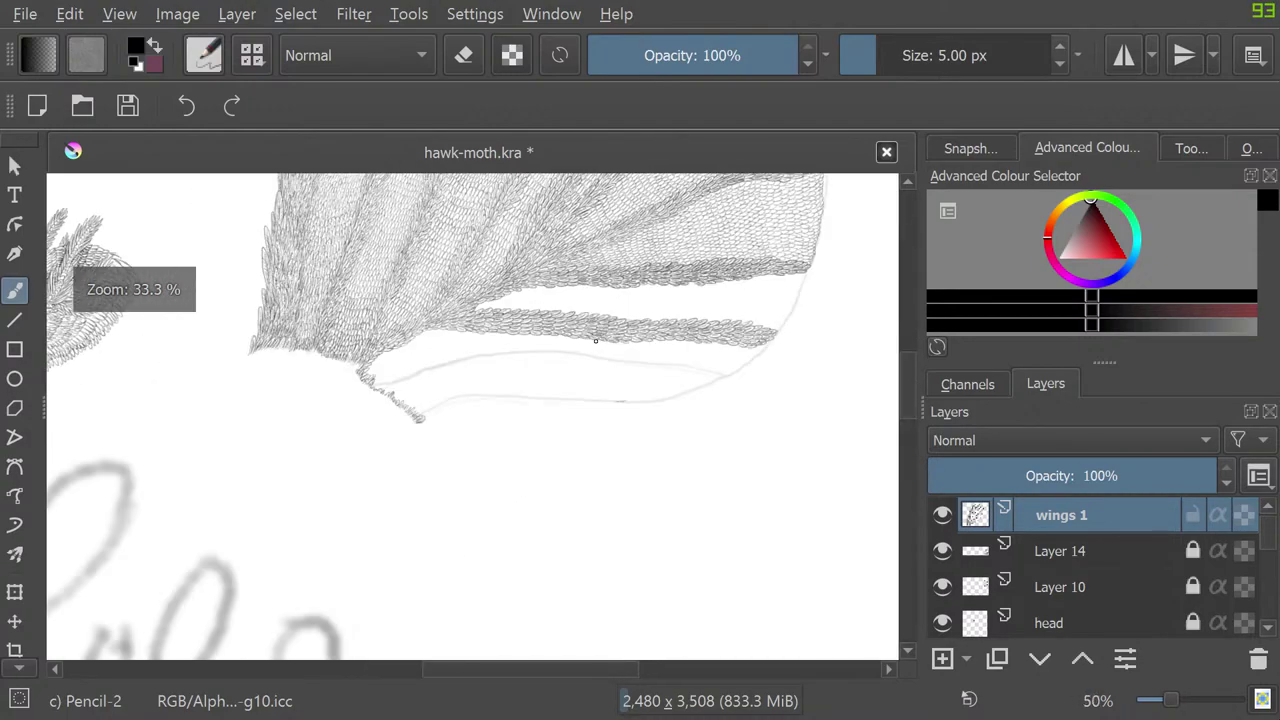
{"action": "scroll", "coordinate": [560, 258], "scroll_direction": "up", "scroll_amount": 2}
{"action": "scroll", "coordinate": [588, 329], "scroll_direction": "down", "scroll_amount": 3}
{"action": "scroll", "coordinate": [669, 283], "scroll_direction": "up", "scroll_amount": 2}
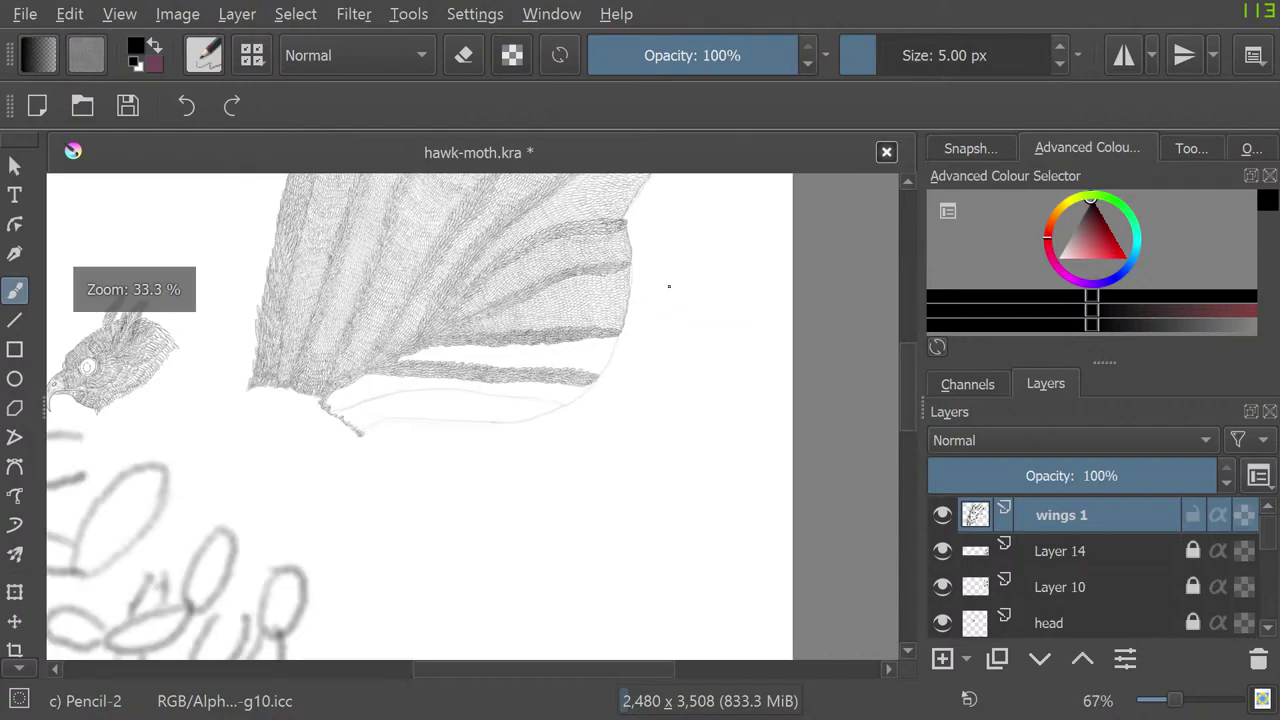
{"action": "scroll", "coordinate": [463, 307], "scroll_direction": "down", "scroll_amount": 3}
{"action": "scroll", "coordinate": [315, 466], "scroll_direction": "up", "scroll_amount": 3}
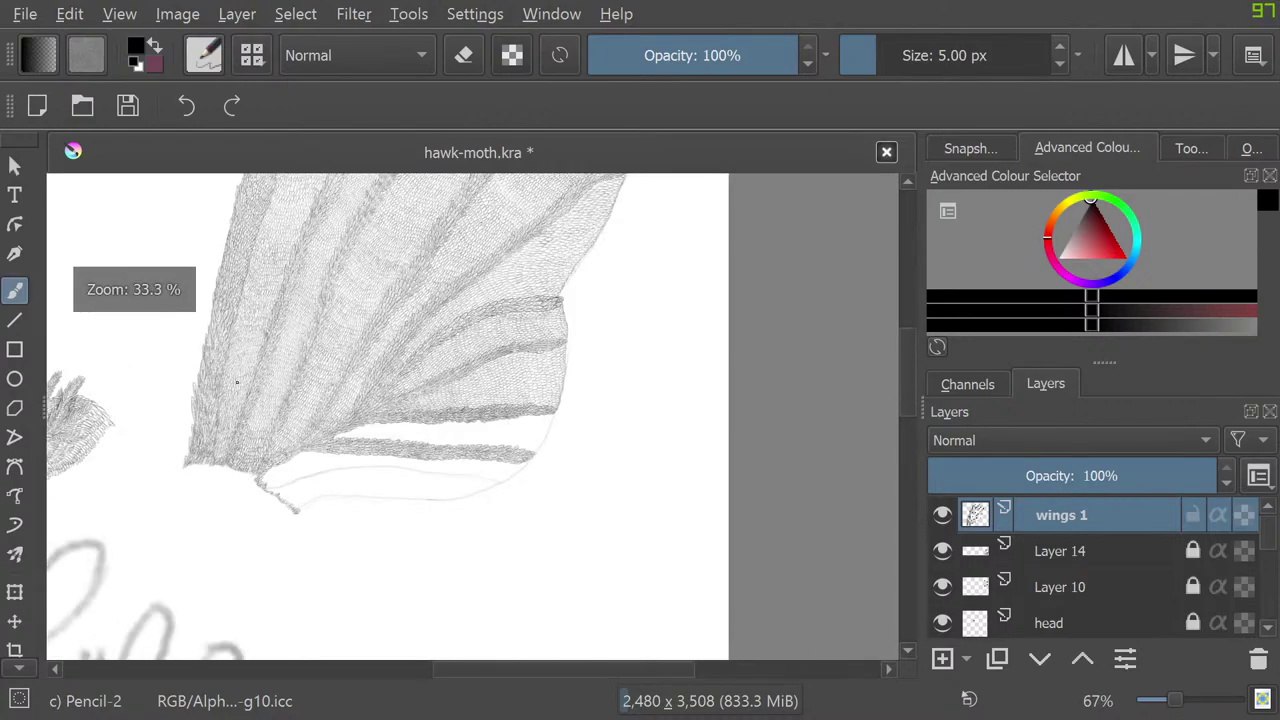
{"action": "scroll", "coordinate": [214, 505], "scroll_direction": "up", "scroll_amount": 1}
{"action": "scroll", "coordinate": [177, 540], "scroll_direction": "down", "scroll_amount": 1}
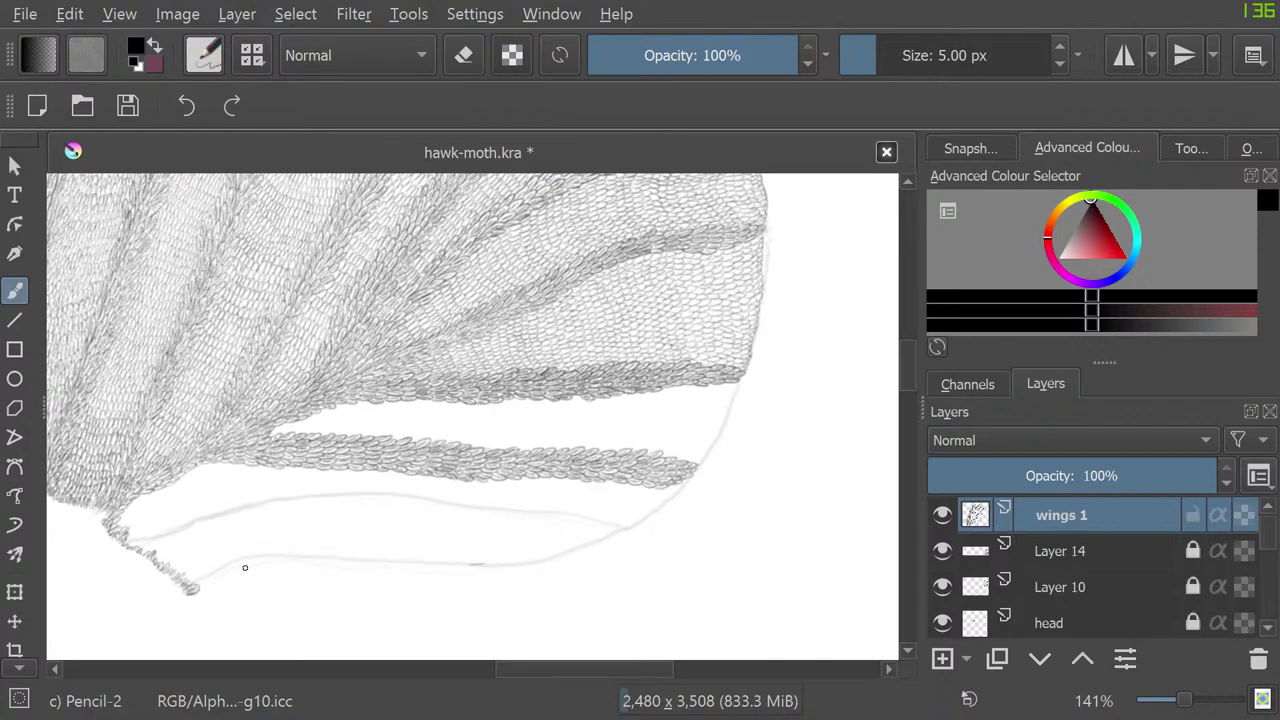
{"action": "scroll", "coordinate": [237, 368], "scroll_direction": "down", "scroll_amount": 6}
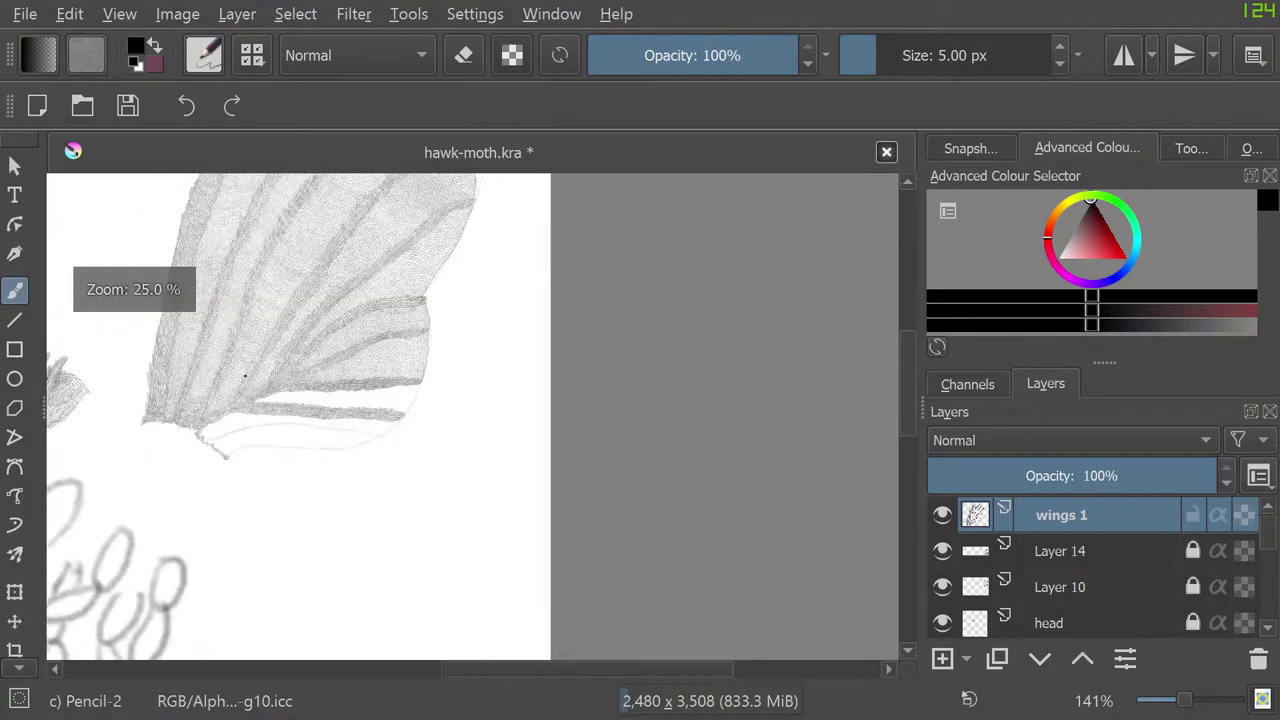
{"action": "scroll", "coordinate": [305, 365], "scroll_direction": "up", "scroll_amount": 4}
{"action": "scroll", "coordinate": [305, 365], "scroll_direction": "up", "scroll_amount": 4}
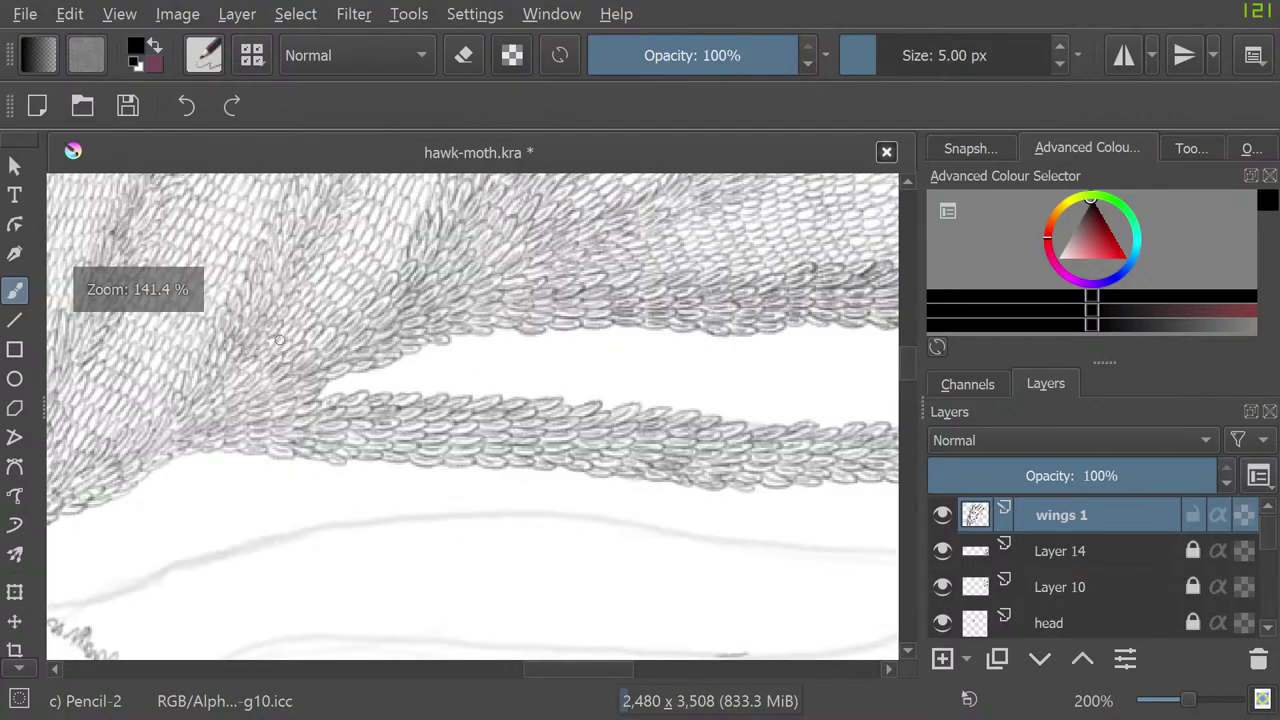
{"action": "scroll", "coordinate": [310, 350], "scroll_direction": "down", "scroll_amount": 6}
{"action": "scroll", "coordinate": [313, 334], "scroll_direction": "up", "scroll_amount": 4}
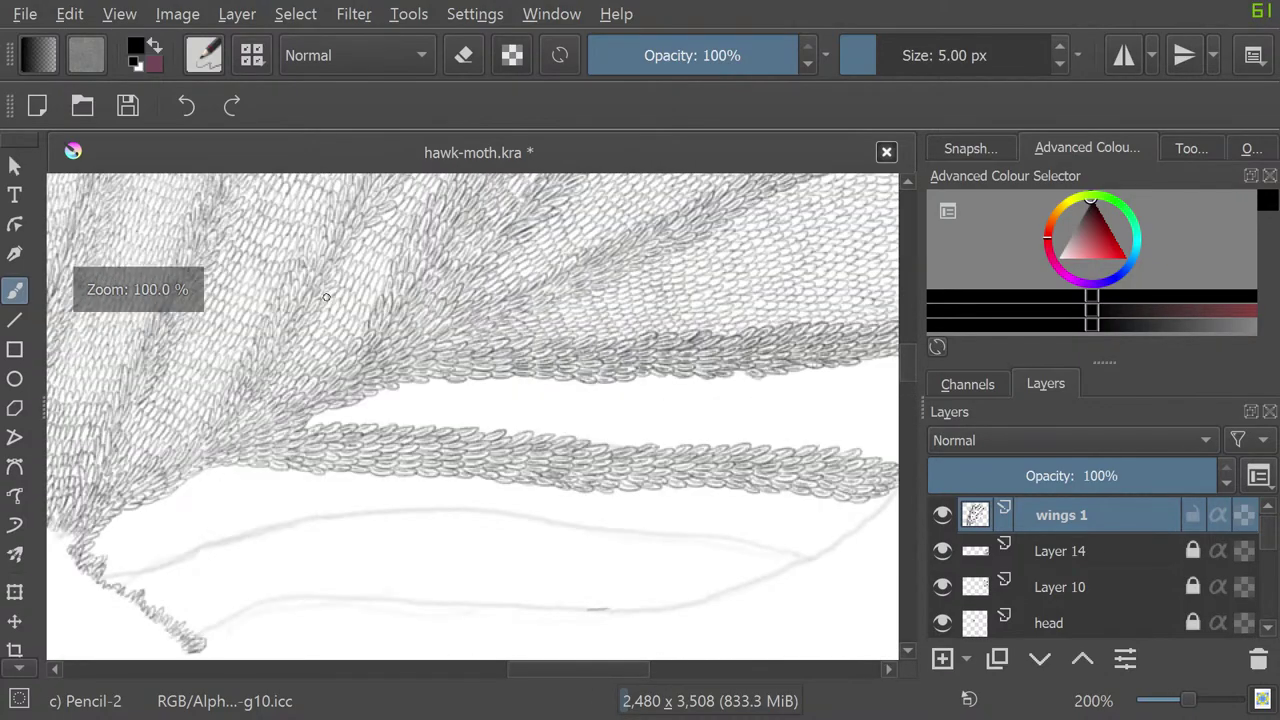
{"action": "scroll", "coordinate": [254, 441], "scroll_direction": "down", "scroll_amount": 1}
{"action": "scroll", "coordinate": [254, 441], "scroll_direction": "up", "scroll_amount": 1}
{"action": "scroll", "coordinate": [254, 441], "scroll_direction": "up", "scroll_amount": 1}
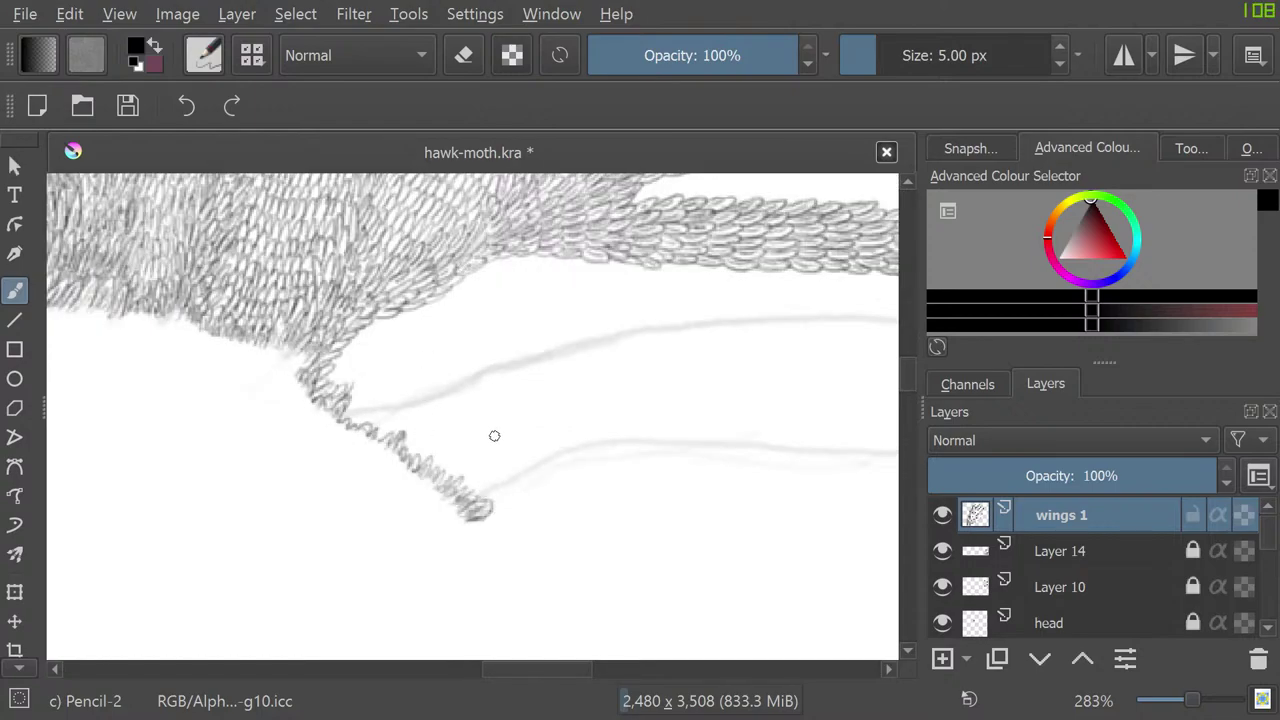
{"action": "scroll", "coordinate": [443, 307], "scroll_direction": "down", "scroll_amount": 6}
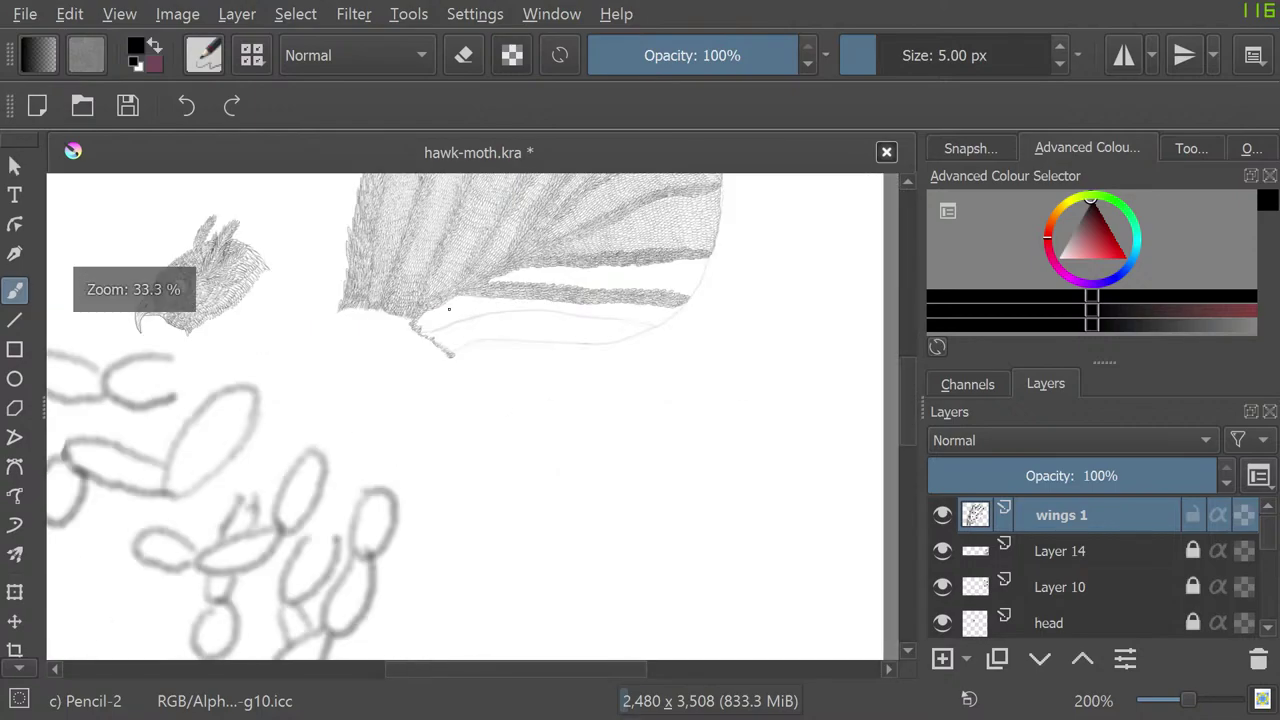
Step: Lock the wings 1 layer and make Layer 14 the active, unlocked layer for drawing
{"action": "scroll", "coordinate": [549, 291], "scroll_direction": "up", "scroll_amount": 5}
{"action": "scroll", "coordinate": [344, 216], "scroll_direction": "down", "scroll_amount": 6}
{"action": "scroll", "coordinate": [446, 350], "scroll_direction": "up", "scroll_amount": 7}
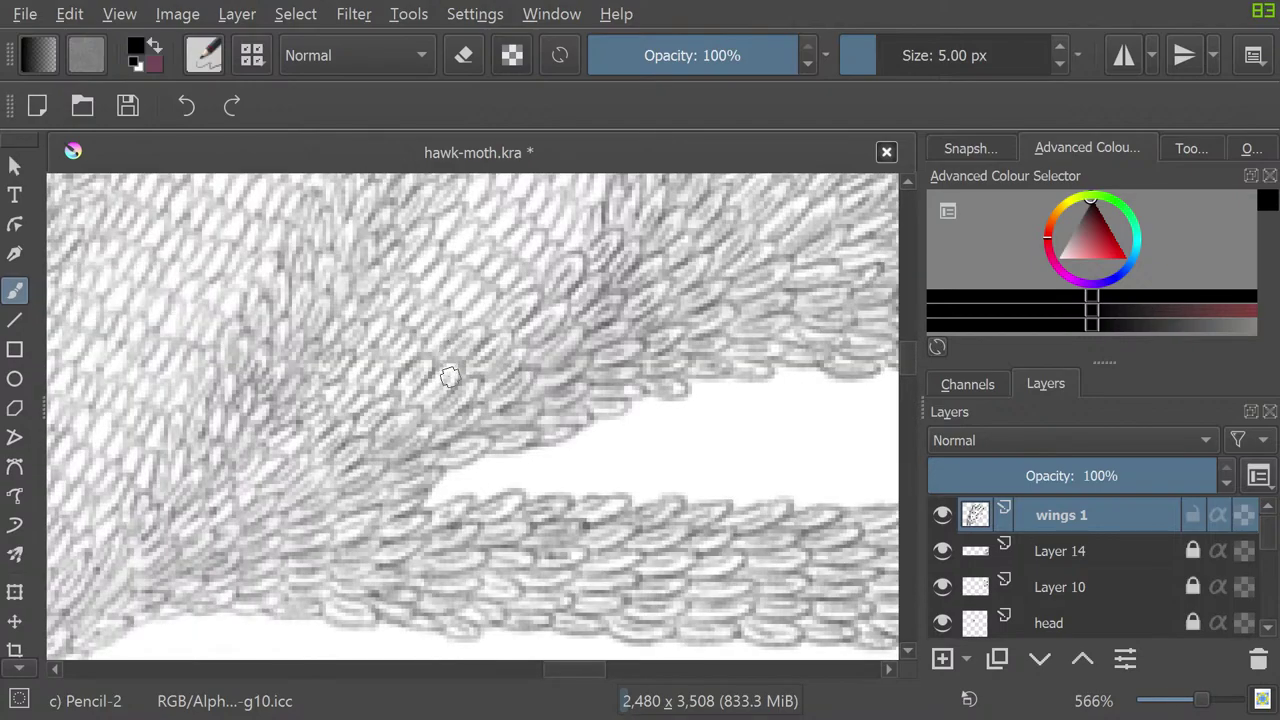
{"action": "scroll", "coordinate": [455, 382], "scroll_direction": "down", "scroll_amount": 1}
{"action": "left_click", "coordinate": [1064, 551]}
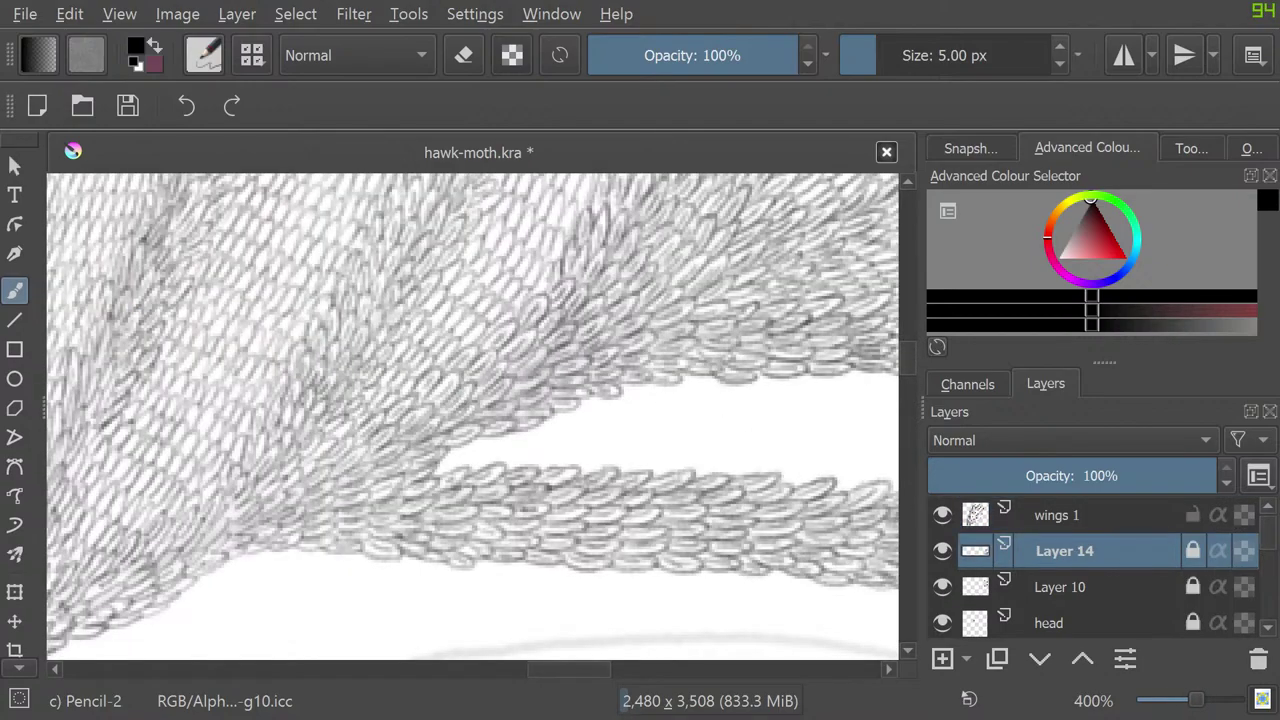
{"action": "left_click", "coordinate": [1192, 515]}
{"action": "mouse_move", "coordinate": [1040, 510]}
Step: Draw light overlapping pencil scales on Layer 14 in the narrow inner end of the gap between the two lowest dark bands
{"action": "mouse_move", "coordinate": [470, 447]}
{"action": "left_mouse_down"}
{"action": "mouse_move", "coordinate": [438, 457]}
{"action": "mouse_move", "coordinate": [446, 467]}
{"action": "mouse_move", "coordinate": [433, 473]}
{"action": "mouse_move", "coordinate": [469, 454]}
{"action": "mouse_move", "coordinate": [490, 466]}
{"action": "mouse_move", "coordinate": [465, 456]}
{"action": "mouse_move", "coordinate": [480, 454]}
{"action": "mouse_move", "coordinate": [470, 440]}
{"action": "mouse_move", "coordinate": [521, 437]}
{"action": "mouse_move", "coordinate": [491, 445]}
{"action": "mouse_move", "coordinate": [514, 450]}
{"action": "mouse_move", "coordinate": [498, 459]}
{"action": "mouse_move", "coordinate": [521, 456]}
{"action": "mouse_move", "coordinate": [499, 460]}
{"action": "mouse_move", "coordinate": [554, 453]}
{"action": "mouse_move", "coordinate": [528, 463]}
{"action": "mouse_move", "coordinate": [545, 455]}
{"action": "mouse_move", "coordinate": [525, 426]}
{"action": "left_mouse_up"}
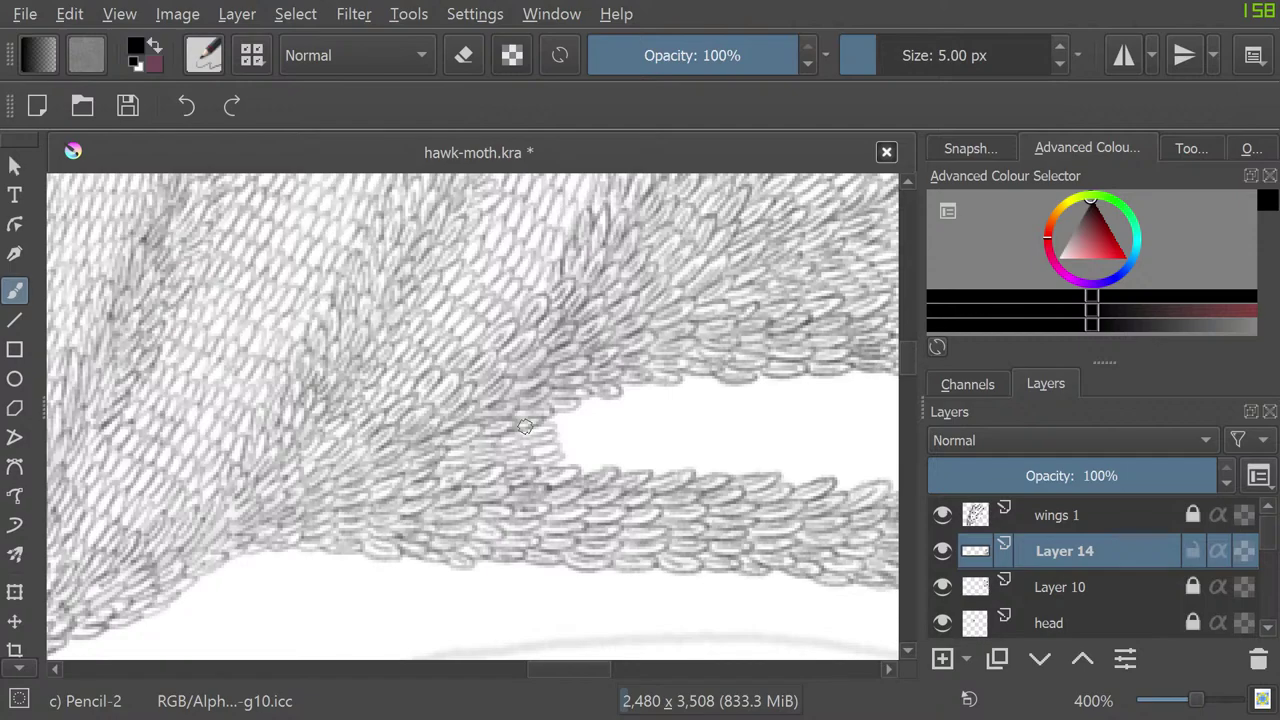
{"action": "left_click_drag", "start_coordinate": [568, 669], "coordinate": [602, 669]}
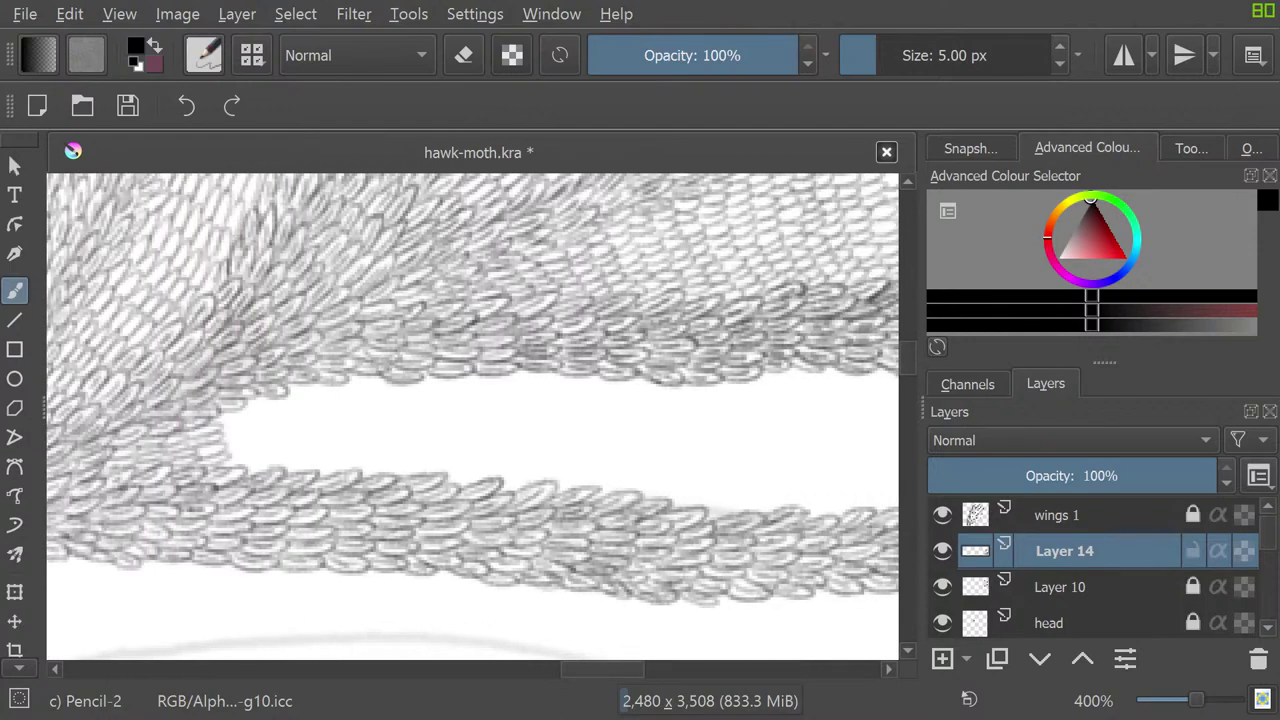
{"action": "mouse_move", "coordinate": [238, 460]}
{"action": "left_mouse_down"}
{"action": "mouse_move", "coordinate": [252, 470]}
{"action": "mouse_move", "coordinate": [222, 449]}
{"action": "mouse_move", "coordinate": [221, 420]}
{"action": "mouse_move", "coordinate": [246, 422]}
{"action": "left_mouse_up"}
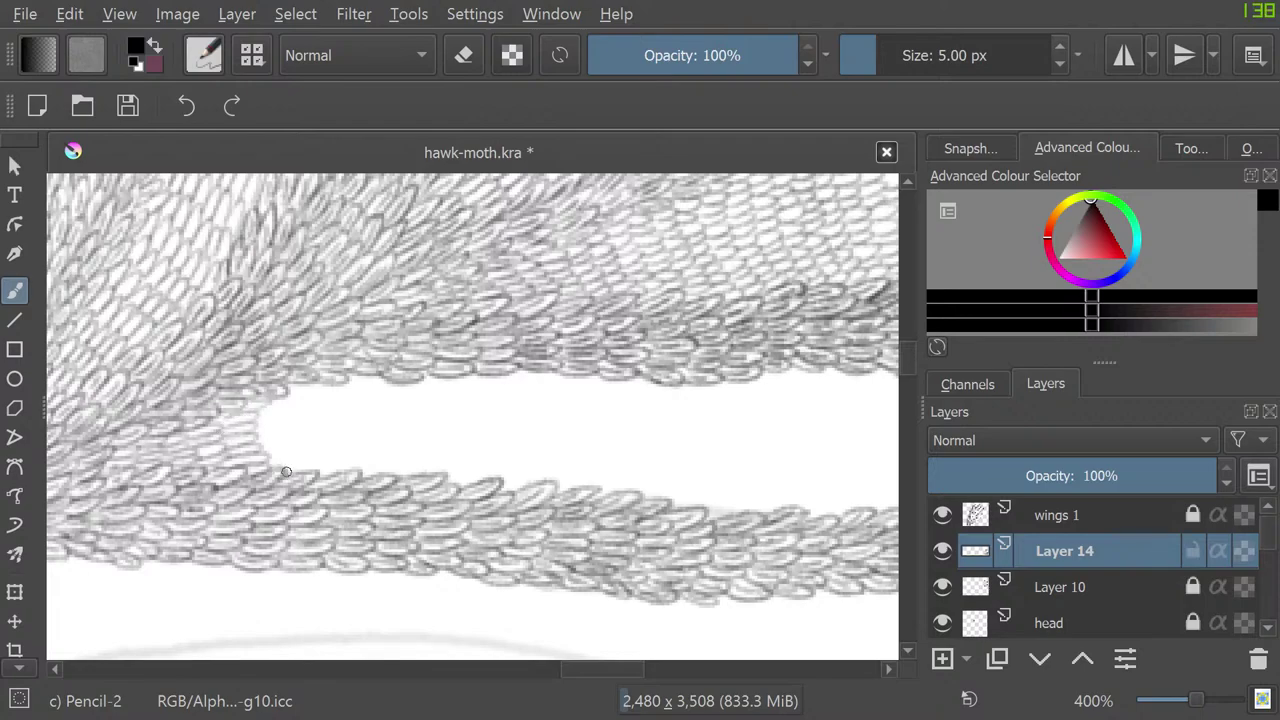
{"action": "mouse_move", "coordinate": [286, 471]}
{"action": "left_mouse_down"}
{"action": "mouse_move", "coordinate": [250, 429]}
{"action": "mouse_move", "coordinate": [281, 421]}
{"action": "mouse_move", "coordinate": [255, 414]}
{"action": "mouse_move", "coordinate": [311, 389]}
{"action": "left_mouse_up"}
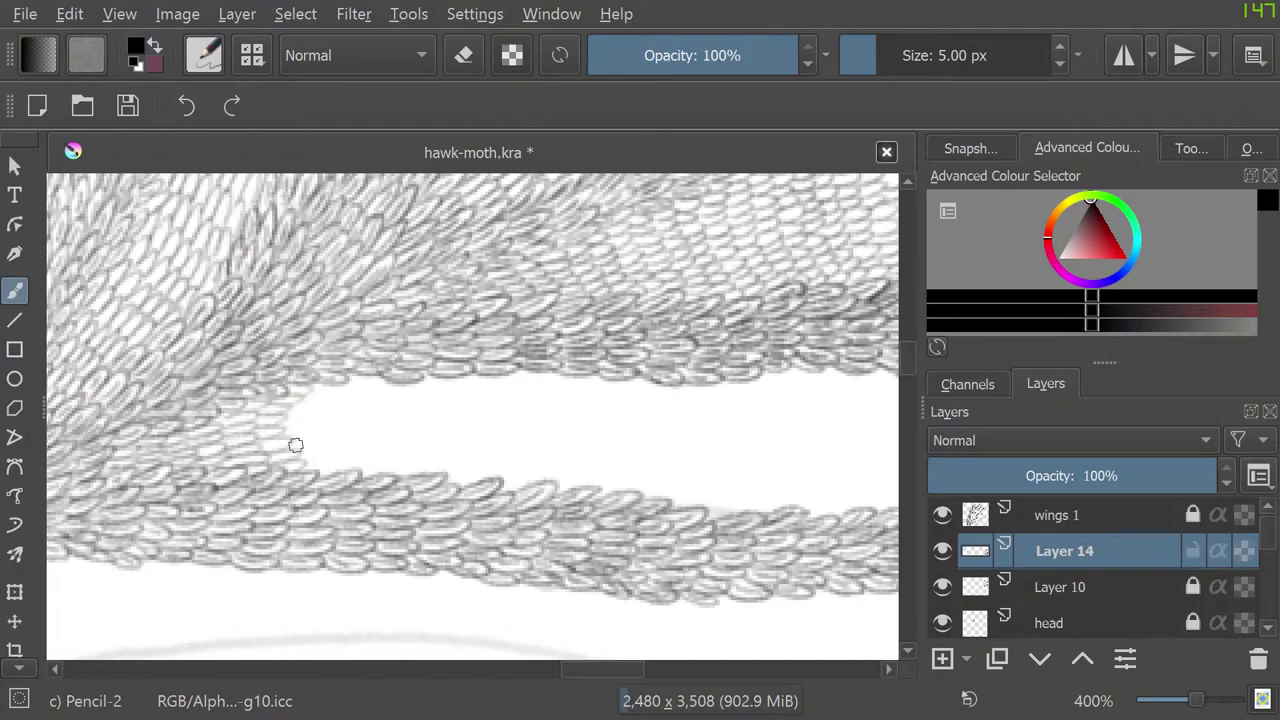
{"action": "mouse_move", "coordinate": [319, 470]}
{"action": "left_mouse_down"}
{"action": "mouse_move", "coordinate": [290, 454]}
{"action": "mouse_move", "coordinate": [313, 434]}
{"action": "mouse_move", "coordinate": [292, 436]}
{"action": "mouse_move", "coordinate": [316, 432]}
{"action": "mouse_move", "coordinate": [281, 425]}
{"action": "mouse_move", "coordinate": [320, 417]}
{"action": "mouse_move", "coordinate": [287, 413]}
{"action": "mouse_move", "coordinate": [324, 409]}
{"action": "mouse_move", "coordinate": [304, 406]}
{"action": "mouse_move", "coordinate": [325, 403]}
{"action": "mouse_move", "coordinate": [310, 402]}
{"action": "mouse_move", "coordinate": [330, 397]}
{"action": "mouse_move", "coordinate": [325, 384]}
{"action": "mouse_move", "coordinate": [378, 384]}
{"action": "mouse_move", "coordinate": [342, 383]}
{"action": "left_mouse_up"}
{"action": "mouse_move", "coordinate": [371, 452]}
{"action": "left_mouse_down"}
{"action": "mouse_move", "coordinate": [375, 474]}
{"action": "mouse_move", "coordinate": [337, 434]}
{"action": "mouse_move", "coordinate": [337, 409]}
{"action": "mouse_move", "coordinate": [428, 383]}
{"action": "mouse_move", "coordinate": [230, 383]}
{"action": "mouse_move", "coordinate": [616, 385]}
{"action": "mouse_move", "coordinate": [238, 385]}
{"action": "left_mouse_up"}
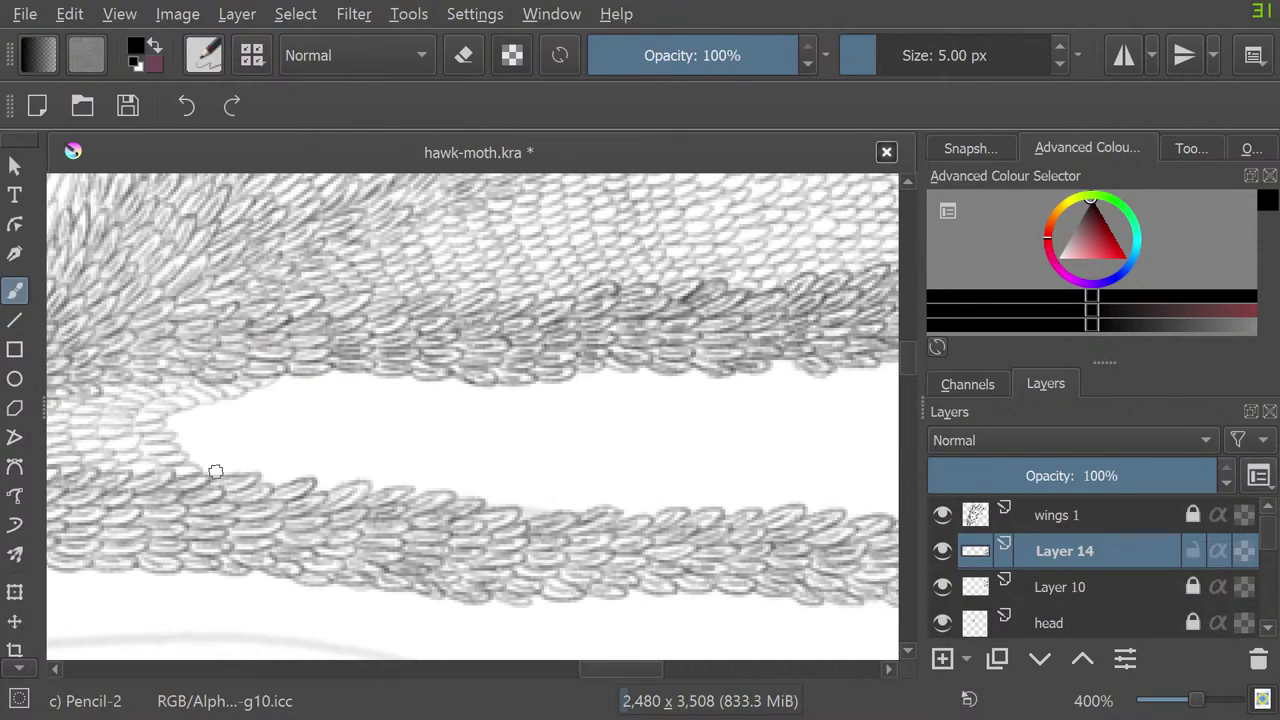
Step: Extend the light scale columns outward between the two dark bands on Layer 14, and save the document
{"action": "mouse_move", "coordinate": [221, 474]}
{"action": "left_mouse_down"}
{"action": "mouse_move", "coordinate": [180, 448]}
{"action": "mouse_move", "coordinate": [207, 448]}
{"action": "mouse_move", "coordinate": [173, 438]}
{"action": "mouse_move", "coordinate": [204, 419]}
{"action": "mouse_move", "coordinate": [174, 414]}
{"action": "mouse_move", "coordinate": [285, 397]}
{"action": "mouse_move", "coordinate": [256, 391]}
{"action": "mouse_move", "coordinate": [296, 393]}
{"action": "mouse_move", "coordinate": [268, 382]}
{"action": "mouse_move", "coordinate": [300, 388]}
{"action": "mouse_move", "coordinate": [296, 374]}
{"action": "mouse_move", "coordinate": [208, 424]}
{"action": "mouse_move", "coordinate": [247, 422]}
{"action": "mouse_move", "coordinate": [334, 372]}
{"action": "mouse_move", "coordinate": [354, 382]}
{"action": "mouse_move", "coordinate": [248, 405]}
{"action": "mouse_move", "coordinate": [252, 420]}
{"action": "mouse_move", "coordinate": [223, 411]}
{"action": "mouse_move", "coordinate": [231, 426]}
{"action": "mouse_move", "coordinate": [202, 423]}
{"action": "mouse_move", "coordinate": [248, 435]}
{"action": "mouse_move", "coordinate": [215, 440]}
{"action": "mouse_move", "coordinate": [261, 445]}
{"action": "mouse_move", "coordinate": [224, 452]}
{"action": "mouse_move", "coordinate": [269, 457]}
{"action": "mouse_move", "coordinate": [233, 459]}
{"action": "mouse_move", "coordinate": [272, 469]}
{"action": "mouse_move", "coordinate": [252, 465]}
{"action": "mouse_move", "coordinate": [267, 480]}
{"action": "mouse_move", "coordinate": [289, 486]}
{"action": "mouse_move", "coordinate": [280, 451]}
{"action": "mouse_move", "coordinate": [313, 466]}
{"action": "mouse_move", "coordinate": [318, 487]}
{"action": "mouse_move", "coordinate": [329, 478]}
{"action": "mouse_move", "coordinate": [294, 465]}
{"action": "mouse_move", "coordinate": [312, 462]}
{"action": "mouse_move", "coordinate": [270, 458]}
{"action": "mouse_move", "coordinate": [308, 442]}
{"action": "mouse_move", "coordinate": [261, 448]}
{"action": "mouse_move", "coordinate": [273, 435]}
{"action": "mouse_move", "coordinate": [258, 440]}
{"action": "mouse_move", "coordinate": [256, 425]}
{"action": "mouse_move", "coordinate": [284, 430]}
{"action": "mouse_move", "coordinate": [270, 417]}
{"action": "mouse_move", "coordinate": [308, 421]}
{"action": "mouse_move", "coordinate": [302, 409]}
{"action": "mouse_move", "coordinate": [332, 412]}
{"action": "mouse_move", "coordinate": [318, 402]}
{"action": "mouse_move", "coordinate": [383, 386]}
{"action": "mouse_move", "coordinate": [334, 396]}
{"action": "left_mouse_up"}
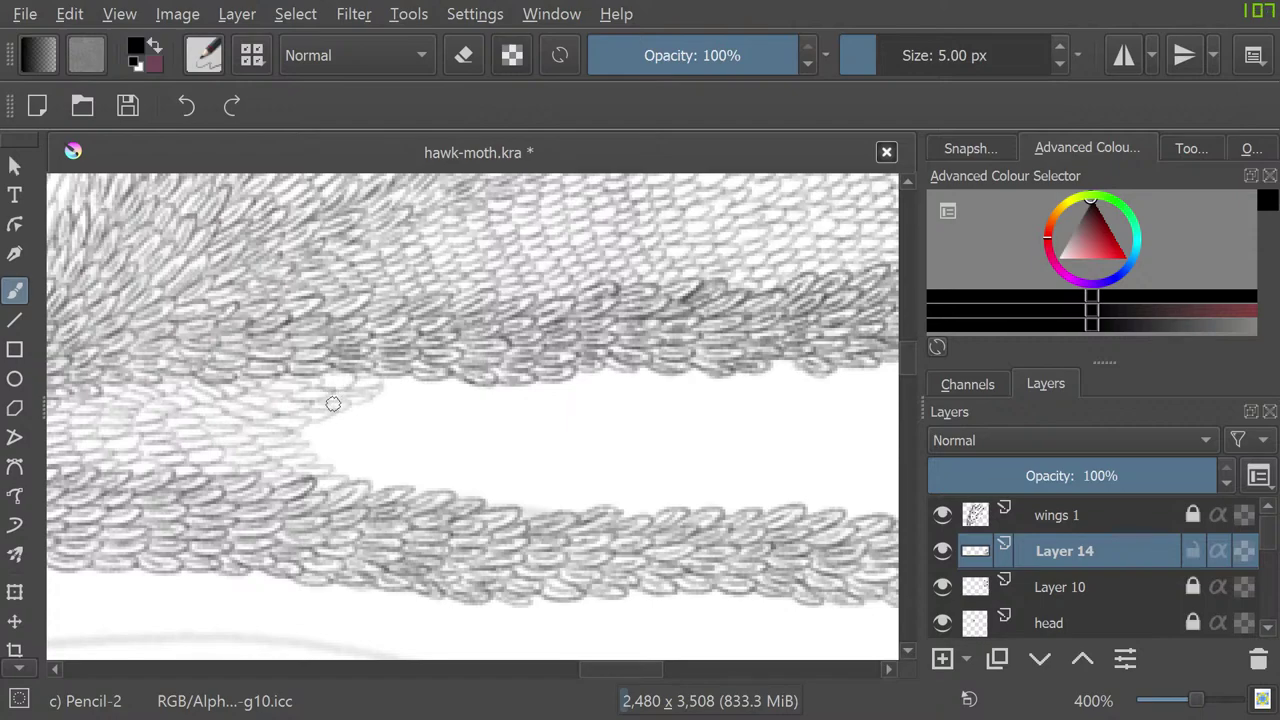
{"action": "mouse_move", "coordinate": [378, 491]}
{"action": "left_mouse_down"}
{"action": "mouse_move", "coordinate": [380, 474]}
{"action": "mouse_move", "coordinate": [304, 446]}
{"action": "mouse_move", "coordinate": [300, 428]}
{"action": "mouse_move", "coordinate": [395, 392]}
{"action": "mouse_move", "coordinate": [374, 401]}
{"action": "left_mouse_up"}
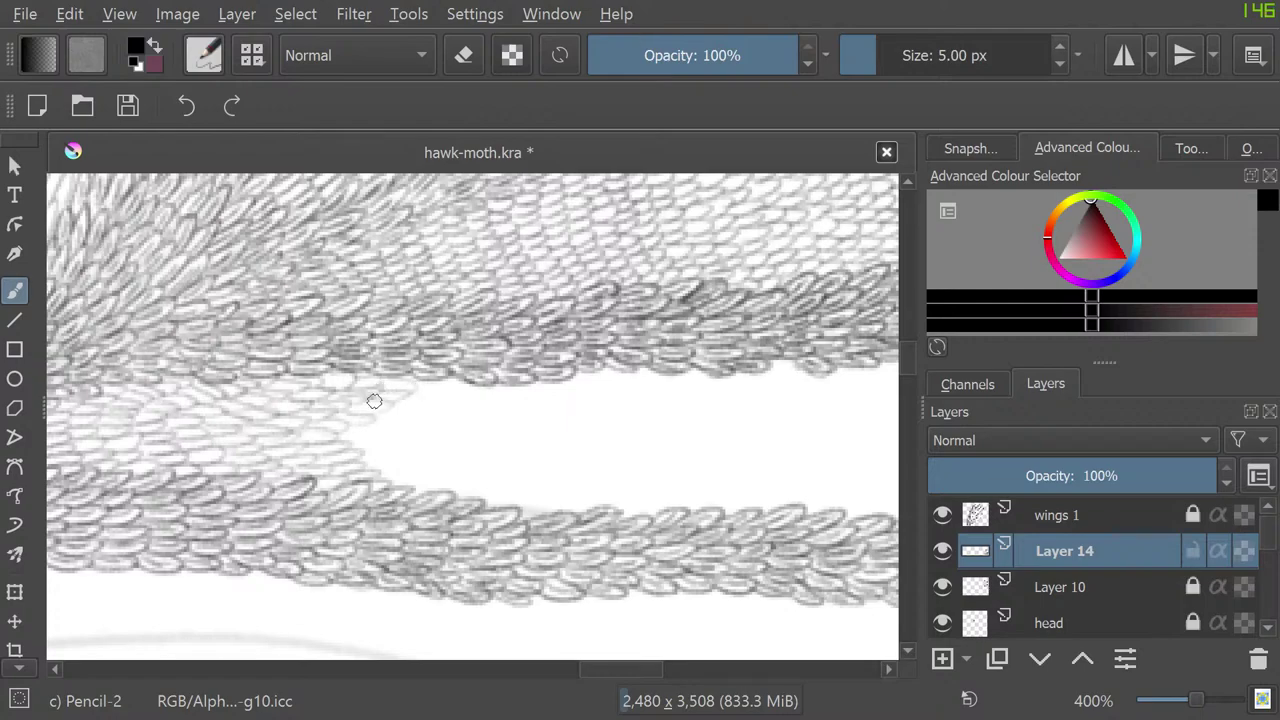
{"action": "mouse_move", "coordinate": [417, 489]}
{"action": "left_mouse_down"}
{"action": "mouse_move", "coordinate": [385, 478]}
{"action": "mouse_move", "coordinate": [407, 465]}
{"action": "mouse_move", "coordinate": [362, 461]}
{"action": "mouse_move", "coordinate": [384, 453]}
{"action": "mouse_move", "coordinate": [355, 447]}
{"action": "mouse_move", "coordinate": [369, 436]}
{"action": "mouse_move", "coordinate": [346, 429]}
{"action": "mouse_move", "coordinate": [394, 425]}
{"action": "mouse_move", "coordinate": [377, 413]}
{"action": "mouse_move", "coordinate": [459, 383]}
{"action": "left_mouse_up"}
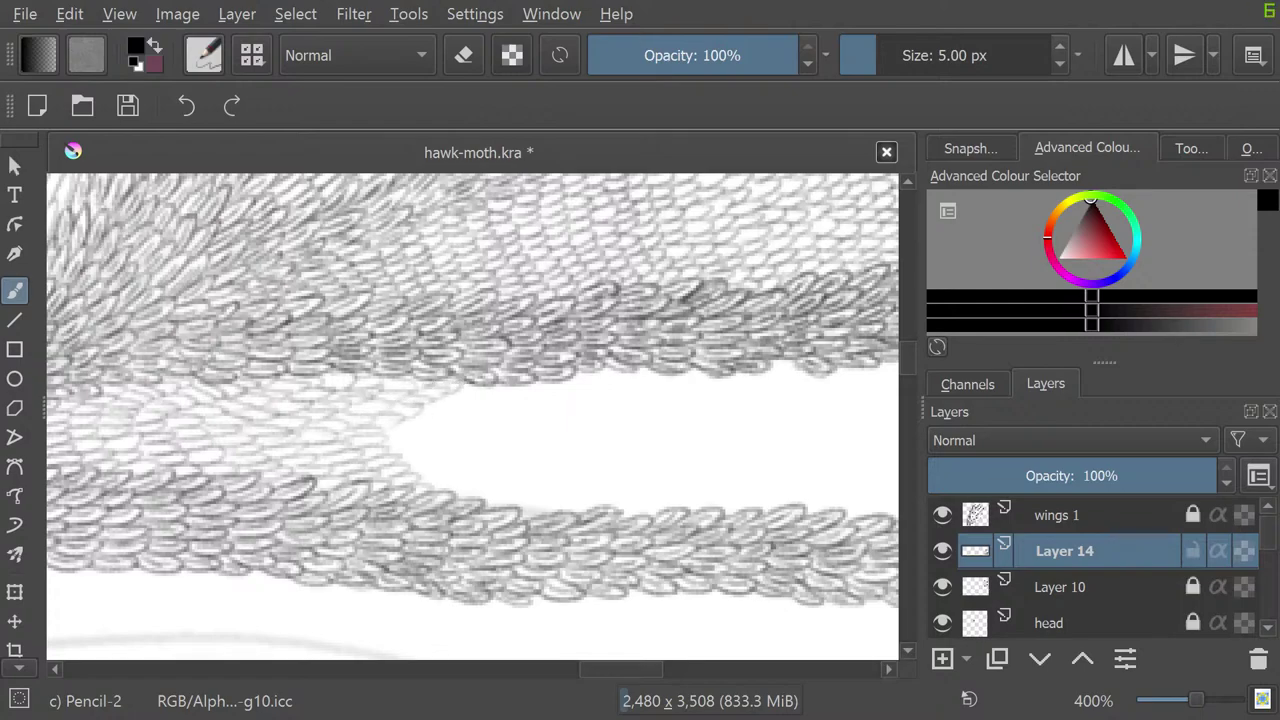
{"action": "mouse_move", "coordinate": [621, 669]}
{"action": "left_mouse_down"}
{"action": "mouse_move", "coordinate": [563, 669]}
{"action": "mouse_move", "coordinate": [667, 669]}
{"action": "mouse_move", "coordinate": [597, 669]}
{"action": "mouse_move", "coordinate": [638, 669]}
{"action": "mouse_move", "coordinate": [626, 669]}
{"action": "left_mouse_up"}
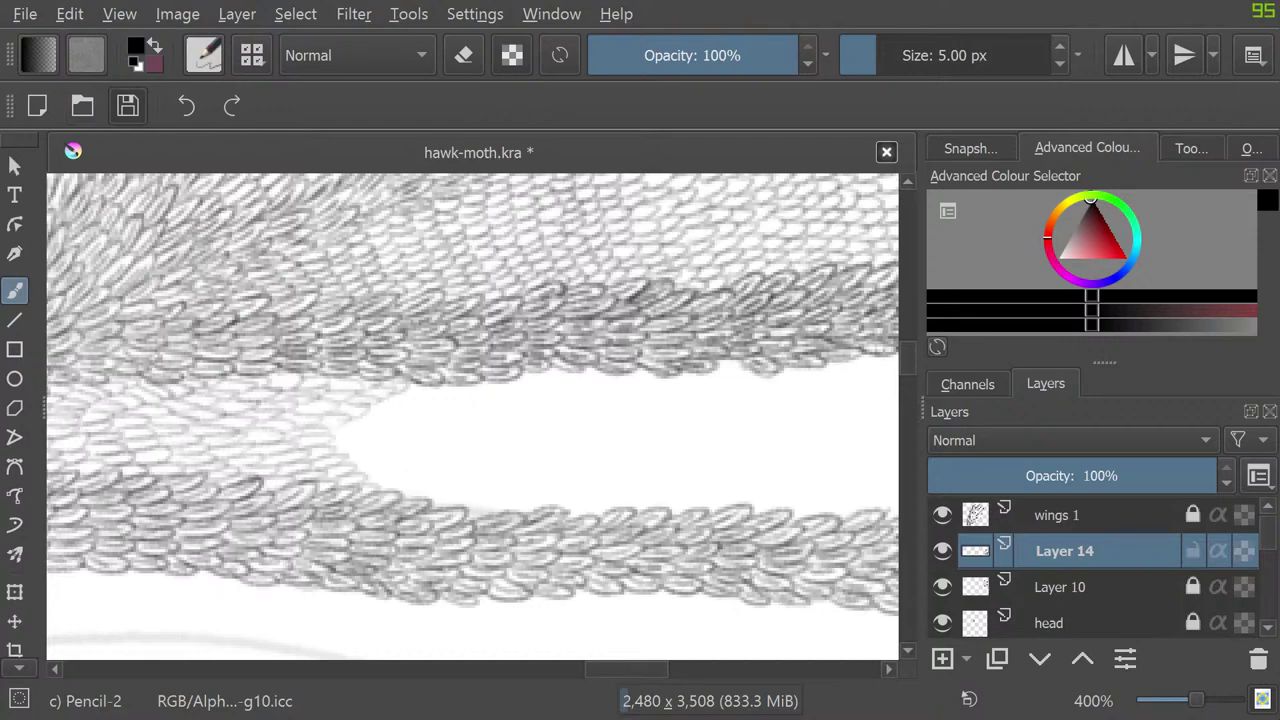
{"action": "left_click", "coordinate": [127, 105]}
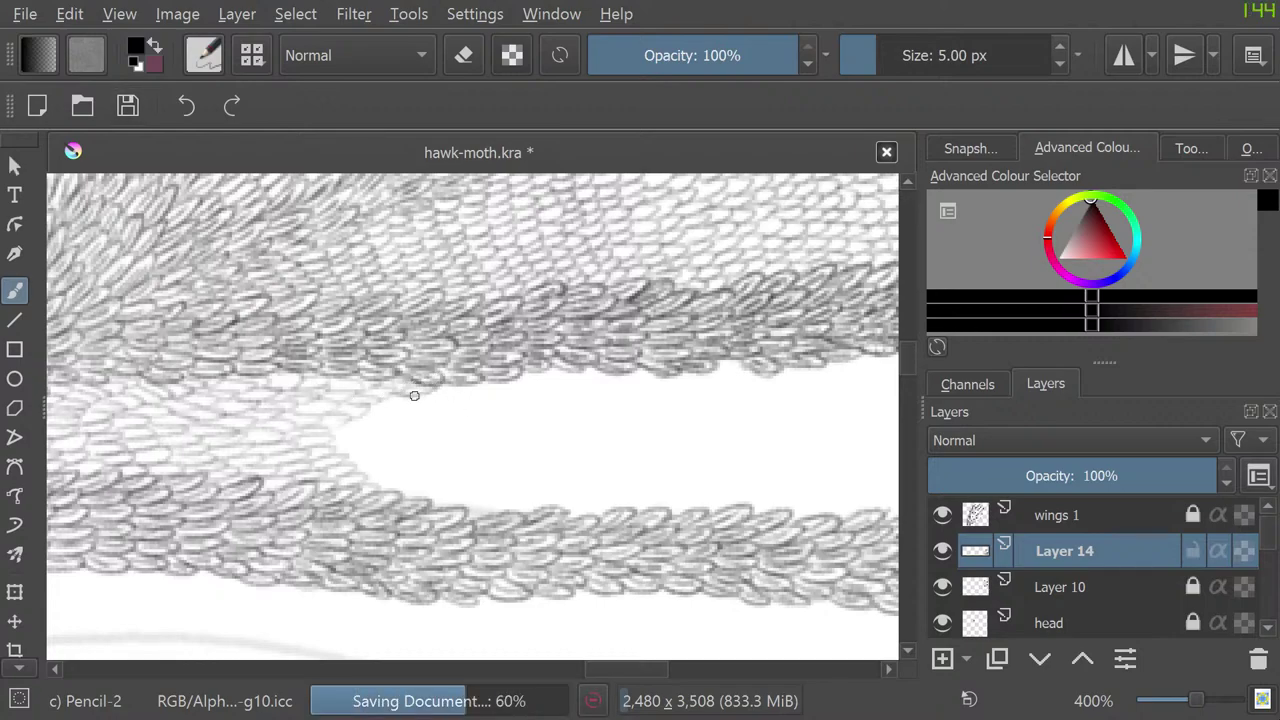
Step: Draw further columns of light scales across the middle of the gap on Layer 14, each spanning from the upper to the lower band
{"action": "mouse_move", "coordinate": [332, 428]}
{"action": "left_mouse_down"}
{"action": "mouse_move", "coordinate": [370, 437]}
{"action": "mouse_move", "coordinate": [336, 440]}
{"action": "mouse_move", "coordinate": [340, 454]}
{"action": "mouse_move", "coordinate": [364, 454]}
{"action": "mouse_move", "coordinate": [349, 462]}
{"action": "mouse_move", "coordinate": [394, 470]}
{"action": "mouse_move", "coordinate": [369, 481]}
{"action": "mouse_move", "coordinate": [420, 483]}
{"action": "mouse_move", "coordinate": [397, 488]}
{"action": "mouse_move", "coordinate": [466, 514]}
{"action": "left_mouse_up"}
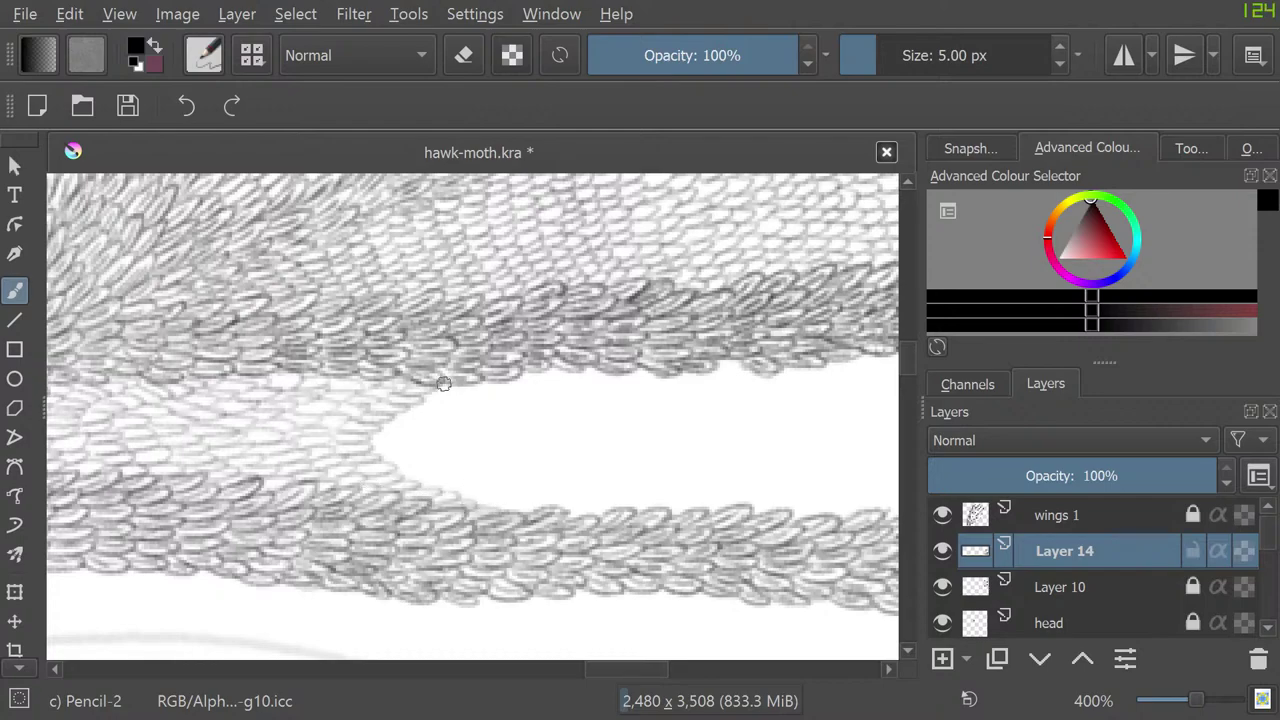
{"action": "mouse_move", "coordinate": [457, 384]}
{"action": "left_mouse_down"}
{"action": "mouse_move", "coordinate": [400, 405]}
{"action": "mouse_move", "coordinate": [437, 411]}
{"action": "mouse_move", "coordinate": [389, 415]}
{"action": "mouse_move", "coordinate": [380, 429]}
{"action": "mouse_move", "coordinate": [414, 432]}
{"action": "mouse_move", "coordinate": [375, 437]}
{"action": "mouse_move", "coordinate": [406, 449]}
{"action": "mouse_move", "coordinate": [386, 449]}
{"action": "mouse_move", "coordinate": [389, 464]}
{"action": "mouse_move", "coordinate": [521, 499]}
{"action": "left_mouse_up"}
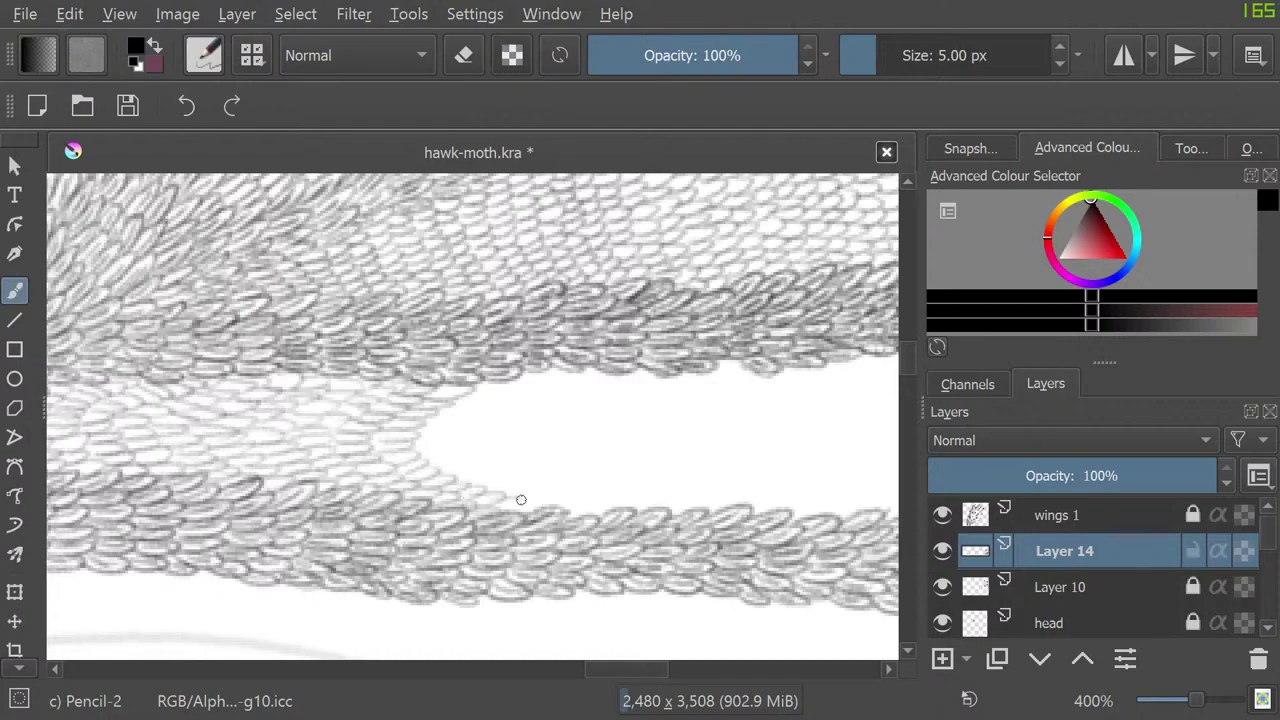
{"action": "mouse_move", "coordinate": [470, 378]}
{"action": "left_mouse_down"}
{"action": "mouse_move", "coordinate": [505, 389]}
{"action": "mouse_move", "coordinate": [456, 394]}
{"action": "mouse_move", "coordinate": [456, 409]}
{"action": "mouse_move", "coordinate": [474, 409]}
{"action": "mouse_move", "coordinate": [414, 426]}
{"action": "mouse_move", "coordinate": [450, 440]}
{"action": "mouse_move", "coordinate": [425, 451]}
{"action": "mouse_move", "coordinate": [446, 472]}
{"action": "mouse_move", "coordinate": [482, 470]}
{"action": "mouse_move", "coordinate": [459, 473]}
{"action": "mouse_move", "coordinate": [476, 491]}
{"action": "mouse_move", "coordinate": [512, 489]}
{"action": "mouse_move", "coordinate": [491, 475]}
{"action": "mouse_move", "coordinate": [516, 499]}
{"action": "mouse_move", "coordinate": [549, 511]}
{"action": "left_mouse_up"}
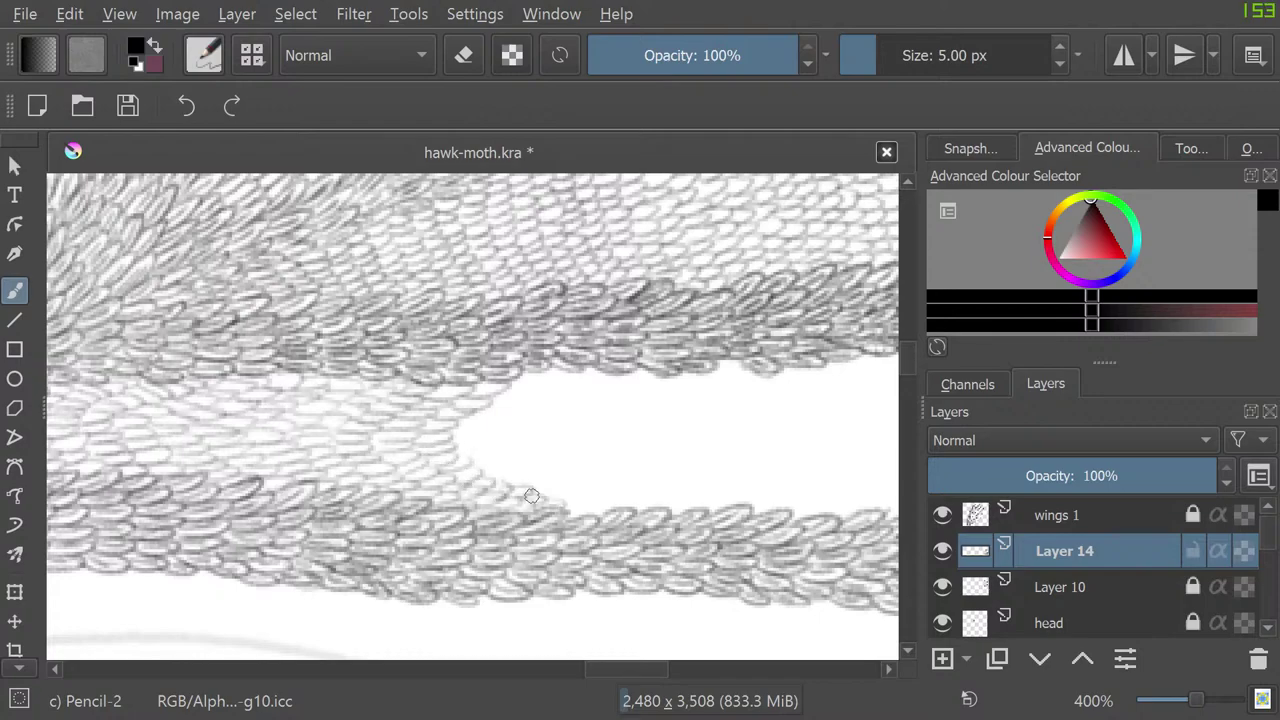
{"action": "mouse_move", "coordinate": [542, 382]}
{"action": "left_mouse_down"}
{"action": "mouse_move", "coordinate": [489, 394]}
{"action": "mouse_move", "coordinate": [497, 412]}
{"action": "mouse_move", "coordinate": [463, 419]}
{"action": "mouse_move", "coordinate": [487, 436]}
{"action": "mouse_move", "coordinate": [461, 441]}
{"action": "mouse_move", "coordinate": [478, 459]}
{"action": "mouse_move", "coordinate": [493, 454]}
{"action": "mouse_move", "coordinate": [501, 481]}
{"action": "mouse_move", "coordinate": [567, 482]}
{"action": "mouse_move", "coordinate": [574, 513]}
{"action": "left_mouse_up"}
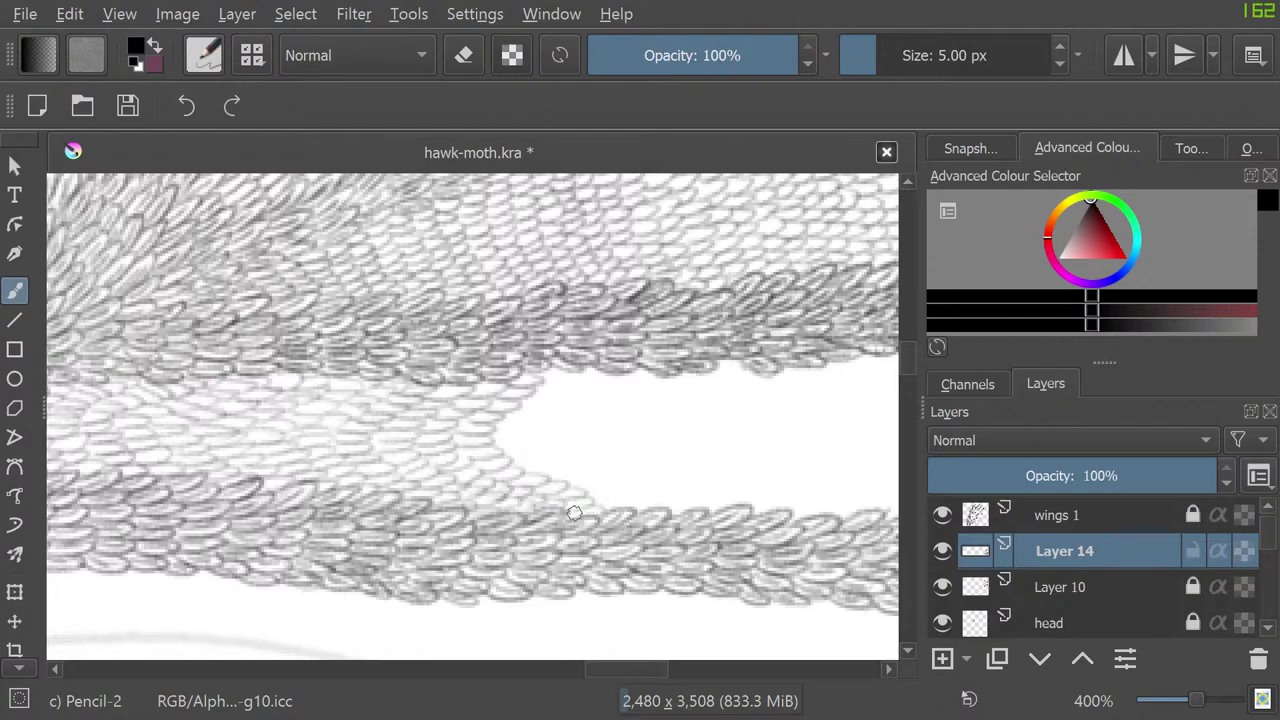
{"action": "mouse_move", "coordinate": [564, 374]}
{"action": "left_mouse_down"}
{"action": "mouse_move", "coordinate": [516, 408]}
{"action": "mouse_move", "coordinate": [532, 424]}
{"action": "mouse_move", "coordinate": [494, 438]}
{"action": "mouse_move", "coordinate": [540, 468]}
{"action": "mouse_move", "coordinate": [602, 478]}
{"action": "mouse_move", "coordinate": [614, 497]}
{"action": "mouse_move", "coordinate": [604, 505]}
{"action": "mouse_move", "coordinate": [338, 506]}
{"action": "left_mouse_up"}
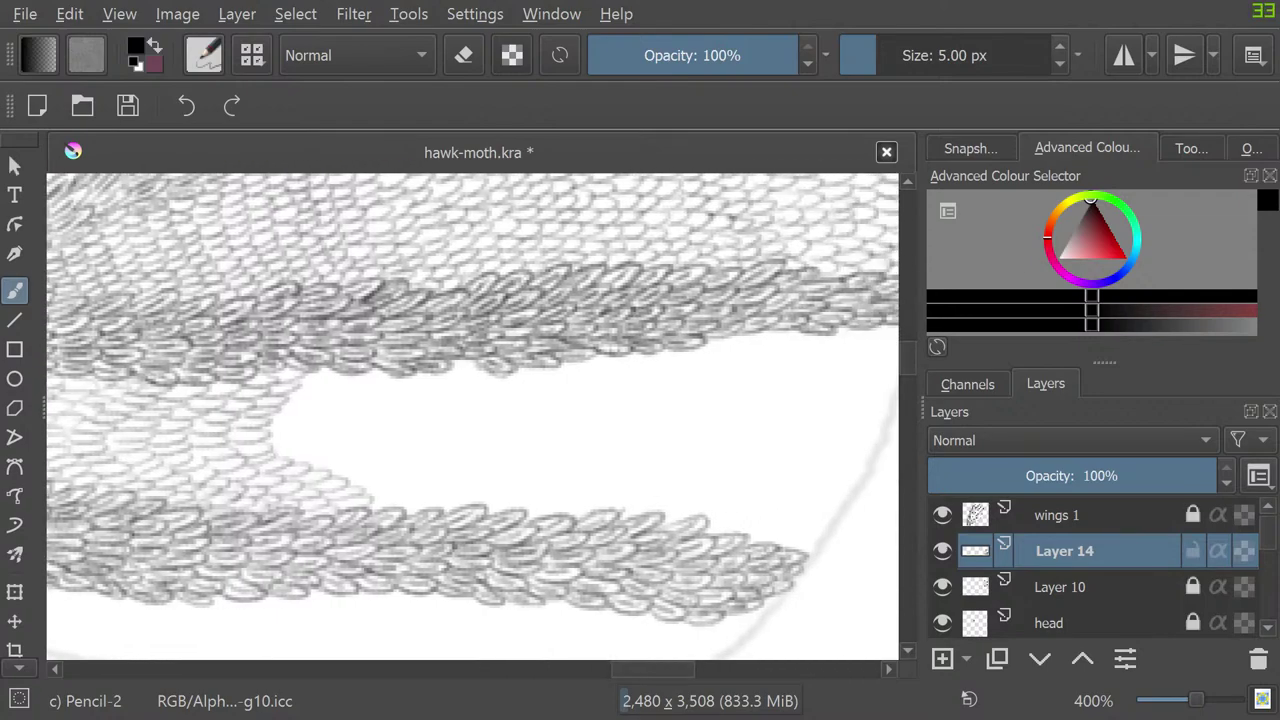
Step: Continue the curved scale columns on Layer 14 into the widening outer half of the gap, with scales meeting both dark bands
{"action": "mouse_move", "coordinate": [354, 374]}
{"action": "left_mouse_down"}
{"action": "mouse_move", "coordinate": [284, 394]}
{"action": "mouse_move", "coordinate": [322, 406]}
{"action": "mouse_move", "coordinate": [280, 403]}
{"action": "mouse_move", "coordinate": [266, 419]}
{"action": "mouse_move", "coordinate": [303, 425]}
{"action": "mouse_move", "coordinate": [279, 444]}
{"action": "mouse_move", "coordinate": [311, 451]}
{"action": "mouse_move", "coordinate": [291, 457]}
{"action": "mouse_move", "coordinate": [314, 469]}
{"action": "mouse_move", "coordinate": [347, 464]}
{"action": "mouse_move", "coordinate": [335, 473]}
{"action": "mouse_move", "coordinate": [349, 487]}
{"action": "mouse_move", "coordinate": [387, 479]}
{"action": "mouse_move", "coordinate": [369, 502]}
{"action": "mouse_move", "coordinate": [403, 498]}
{"action": "mouse_move", "coordinate": [372, 504]}
{"action": "left_mouse_up"}
{"action": "mouse_move", "coordinate": [361, 374]}
{"action": "left_mouse_down"}
{"action": "mouse_move", "coordinate": [318, 395]}
{"action": "mouse_move", "coordinate": [320, 415]}
{"action": "mouse_move", "coordinate": [341, 410]}
{"action": "mouse_move", "coordinate": [299, 434]}
{"action": "mouse_move", "coordinate": [341, 437]}
{"action": "mouse_move", "coordinate": [321, 451]}
{"action": "mouse_move", "coordinate": [375, 460]}
{"action": "mouse_move", "coordinate": [364, 478]}
{"action": "mouse_move", "coordinate": [422, 509]}
{"action": "left_mouse_up"}
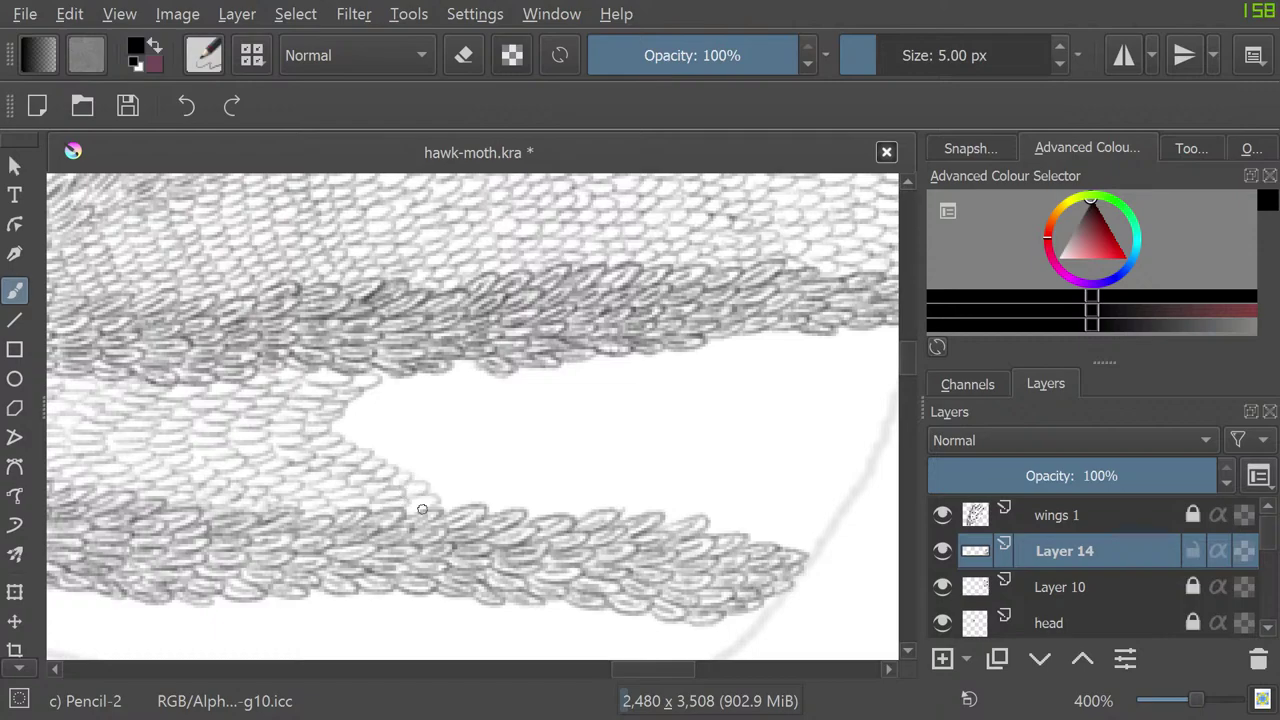
{"action": "mouse_move", "coordinate": [393, 384]}
{"action": "left_mouse_down"}
{"action": "mouse_move", "coordinate": [350, 398]}
{"action": "mouse_move", "coordinate": [345, 412]}
{"action": "mouse_move", "coordinate": [380, 414]}
{"action": "mouse_move", "coordinate": [343, 421]}
{"action": "mouse_move", "coordinate": [370, 433]}
{"action": "mouse_move", "coordinate": [321, 431]}
{"action": "mouse_move", "coordinate": [334, 451]}
{"action": "mouse_move", "coordinate": [405, 450]}
{"action": "mouse_move", "coordinate": [385, 456]}
{"action": "mouse_move", "coordinate": [441, 493]}
{"action": "left_mouse_up"}
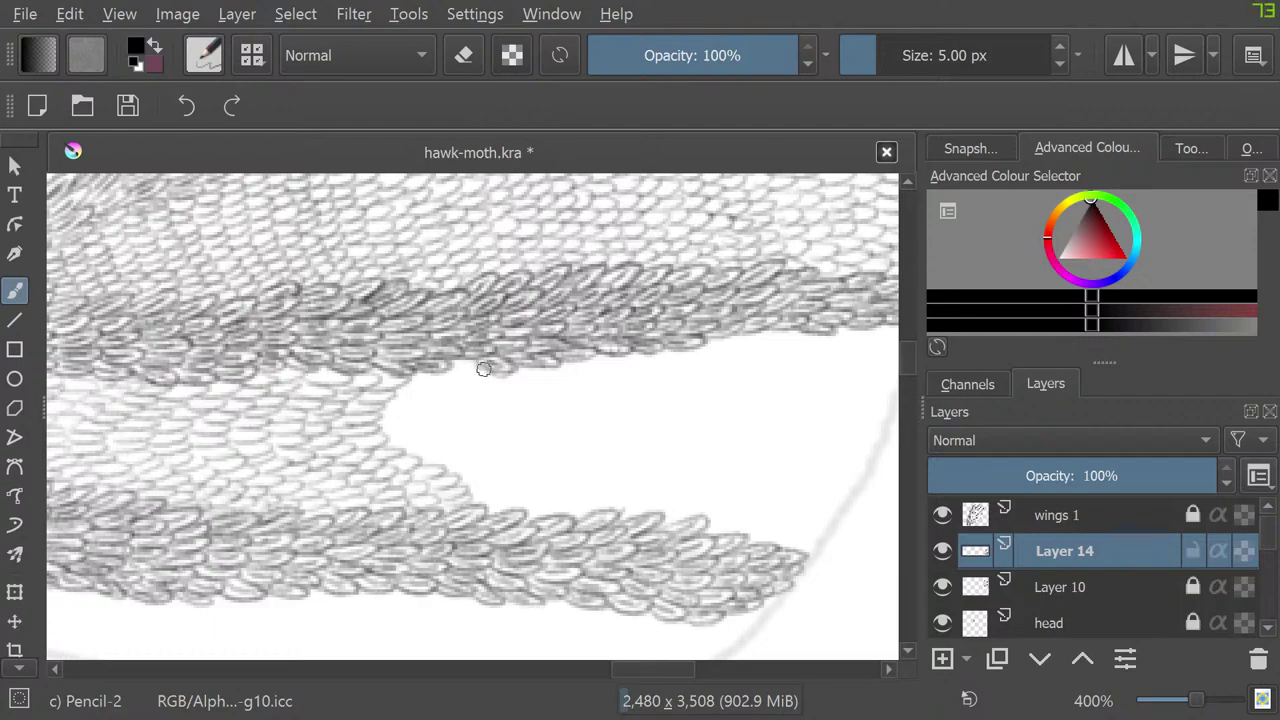
{"action": "mouse_move", "coordinate": [433, 367]}
{"action": "left_mouse_down"}
{"action": "mouse_move", "coordinate": [400, 382]}
{"action": "mouse_move", "coordinate": [381, 410]}
{"action": "mouse_move", "coordinate": [390, 427]}
{"action": "mouse_move", "coordinate": [402, 422]}
{"action": "mouse_move", "coordinate": [396, 449]}
{"action": "mouse_move", "coordinate": [439, 448]}
{"action": "mouse_move", "coordinate": [428, 466]}
{"action": "mouse_move", "coordinate": [481, 473]}
{"action": "mouse_move", "coordinate": [469, 484]}
{"action": "mouse_move", "coordinate": [484, 514]}
{"action": "left_mouse_up"}
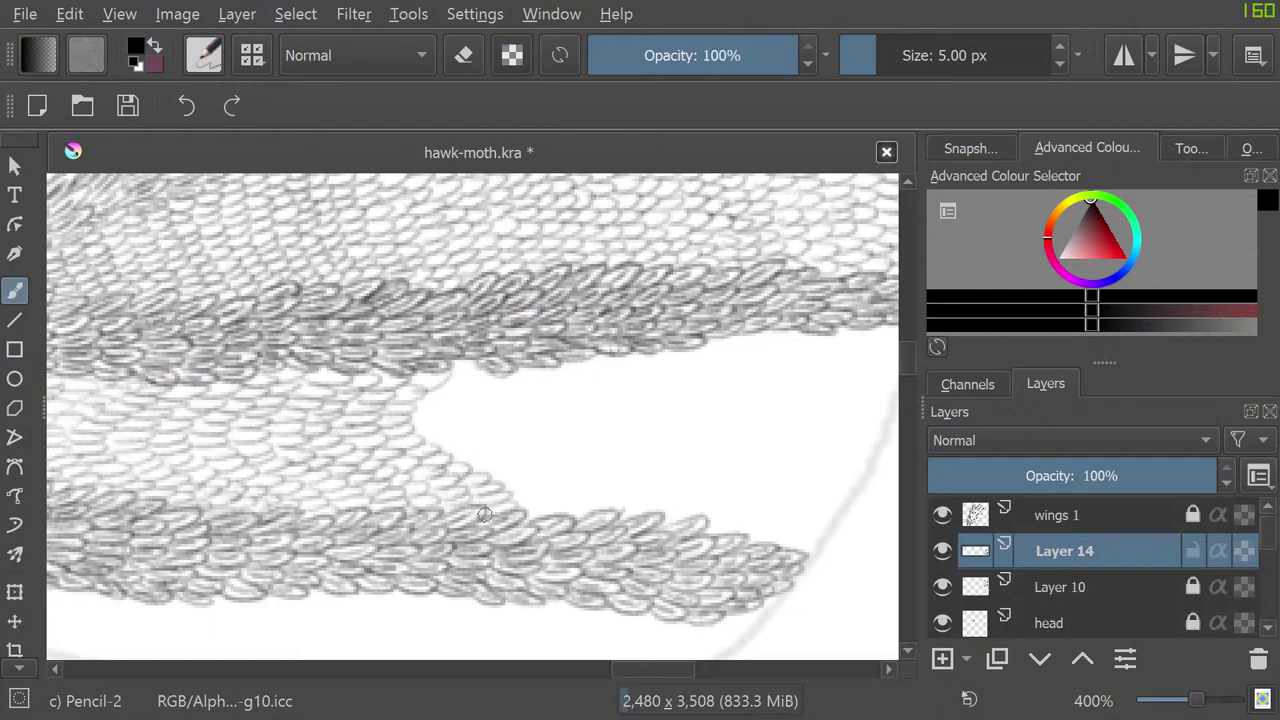
{"action": "mouse_move", "coordinate": [457, 363]}
{"action": "left_mouse_down"}
{"action": "mouse_move", "coordinate": [470, 368]}
{"action": "mouse_move", "coordinate": [422, 402]}
{"action": "mouse_move", "coordinate": [425, 434]}
{"action": "mouse_move", "coordinate": [528, 480]}
{"action": "mouse_move", "coordinate": [512, 496]}
{"action": "mouse_move", "coordinate": [538, 506]}
{"action": "mouse_move", "coordinate": [522, 512]}
{"action": "left_mouse_up"}
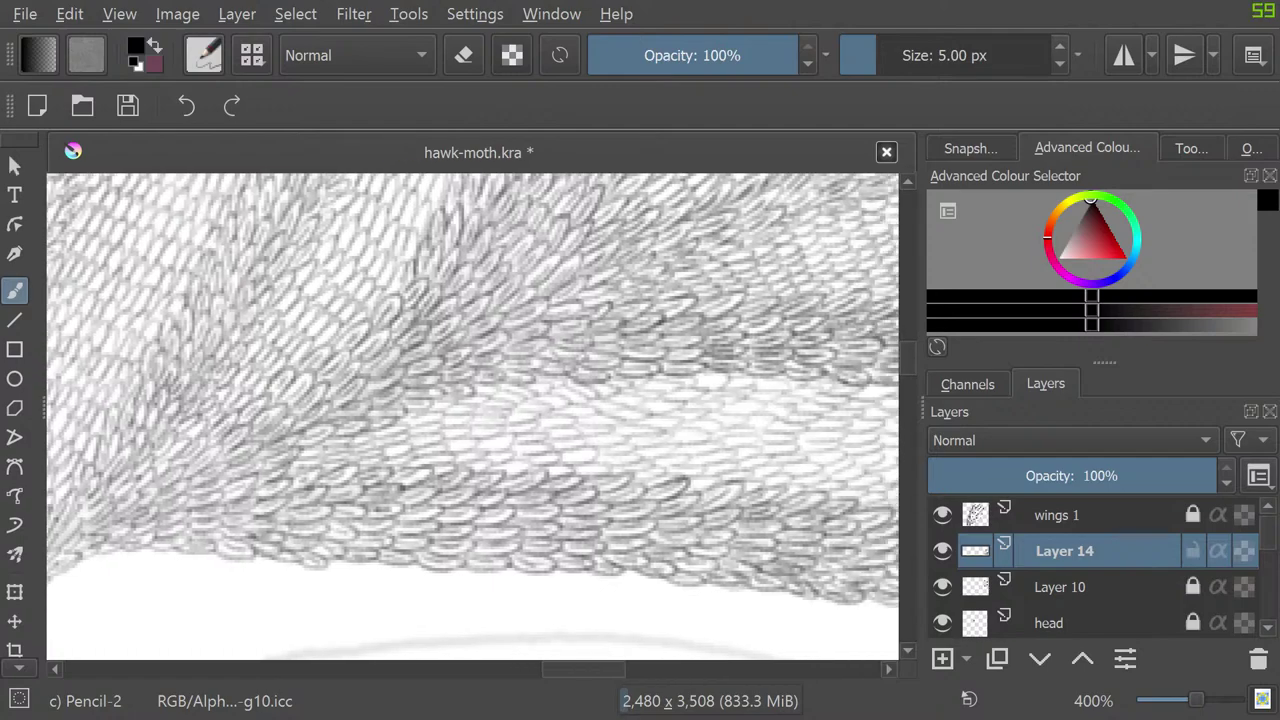
Step: Add more light scale columns on Layer 14 towards the wing outline, keeping their overlap against the upper and lower bands
{"action": "scroll", "coordinate": [472, 416], "scroll_direction": "right", "scroll_amount": 2}
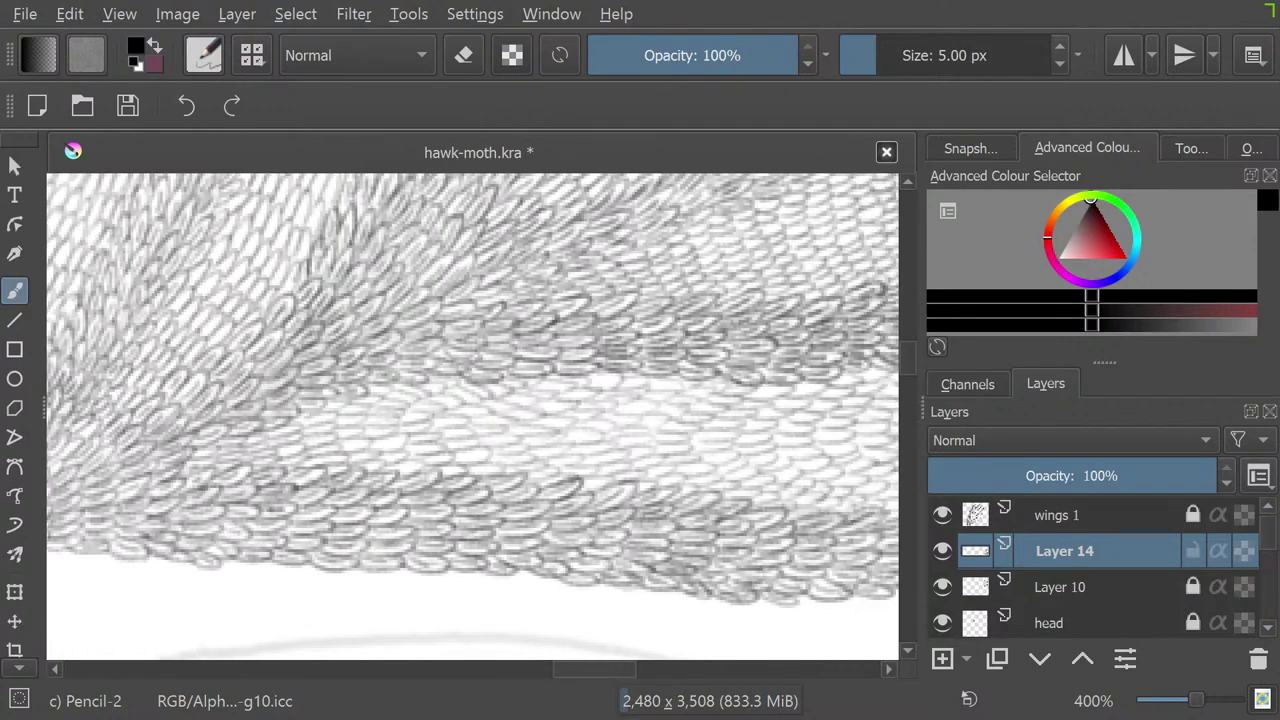
{"action": "scroll", "coordinate": [472, 416], "scroll_direction": "right", "scroll_amount": 8}
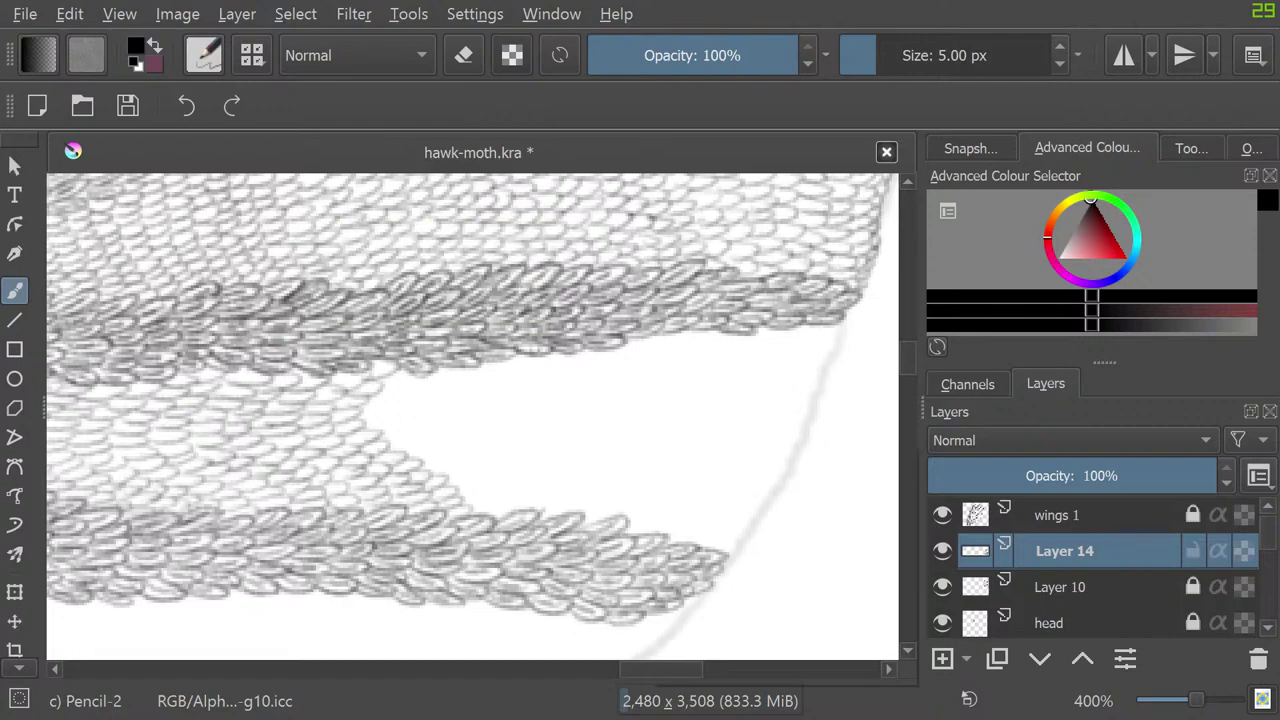
{"action": "mouse_move", "coordinate": [403, 371]}
{"action": "left_mouse_down"}
{"action": "mouse_move", "coordinate": [376, 386]}
{"action": "mouse_move", "coordinate": [405, 389]}
{"action": "mouse_move", "coordinate": [369, 412]}
{"action": "mouse_move", "coordinate": [409, 418]}
{"action": "mouse_move", "coordinate": [383, 445]}
{"action": "left_mouse_up"}
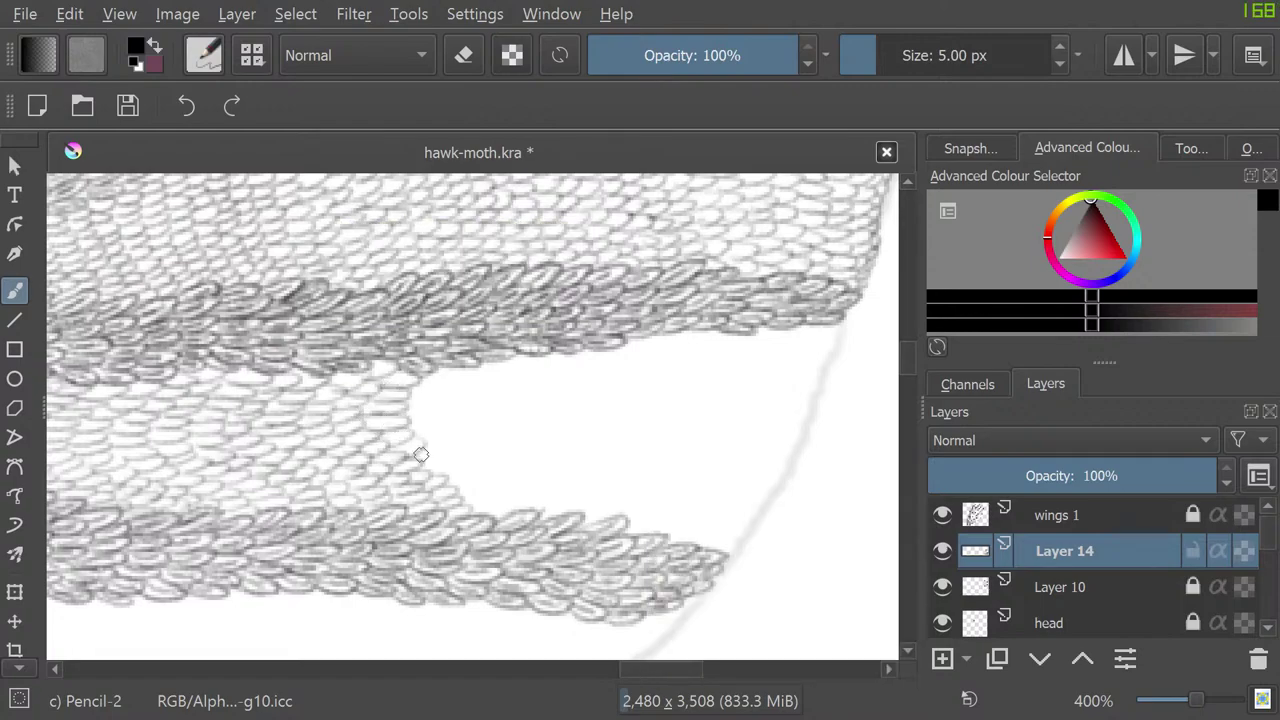
{"action": "mouse_move", "coordinate": [421, 455]}
{"action": "left_mouse_down"}
{"action": "mouse_move", "coordinate": [469, 475]}
{"action": "mouse_move", "coordinate": [456, 482]}
{"action": "mouse_move", "coordinate": [464, 497]}
{"action": "mouse_move", "coordinate": [503, 512]}
{"action": "left_mouse_up"}
{"action": "mouse_move", "coordinate": [443, 364]}
{"action": "left_mouse_down"}
{"action": "mouse_move", "coordinate": [408, 414]}
{"action": "mouse_move", "coordinate": [448, 429]}
{"action": "mouse_move", "coordinate": [455, 466]}
{"action": "mouse_move", "coordinate": [475, 479]}
{"action": "mouse_move", "coordinate": [442, 440]}
{"action": "mouse_move", "coordinate": [428, 444]}
{"action": "mouse_move", "coordinate": [477, 473]}
{"action": "mouse_move", "coordinate": [479, 459]}
{"action": "mouse_move", "coordinate": [479, 486]}
{"action": "mouse_move", "coordinate": [555, 499]}
{"action": "mouse_move", "coordinate": [528, 496]}
{"action": "mouse_move", "coordinate": [546, 497]}
{"action": "mouse_move", "coordinate": [552, 517]}
{"action": "mouse_move", "coordinate": [577, 503]}
{"action": "mouse_move", "coordinate": [540, 501]}
{"action": "mouse_move", "coordinate": [518, 490]}
{"action": "mouse_move", "coordinate": [541, 477]}
{"action": "mouse_move", "coordinate": [489, 466]}
{"action": "mouse_move", "coordinate": [488, 450]}
{"action": "mouse_move", "coordinate": [469, 455]}
{"action": "mouse_move", "coordinate": [473, 438]}
{"action": "mouse_move", "coordinate": [480, 447]}
{"action": "mouse_move", "coordinate": [461, 441]}
{"action": "mouse_move", "coordinate": [478, 427]}
{"action": "mouse_move", "coordinate": [461, 431]}
{"action": "mouse_move", "coordinate": [461, 398]}
{"action": "left_mouse_up"}
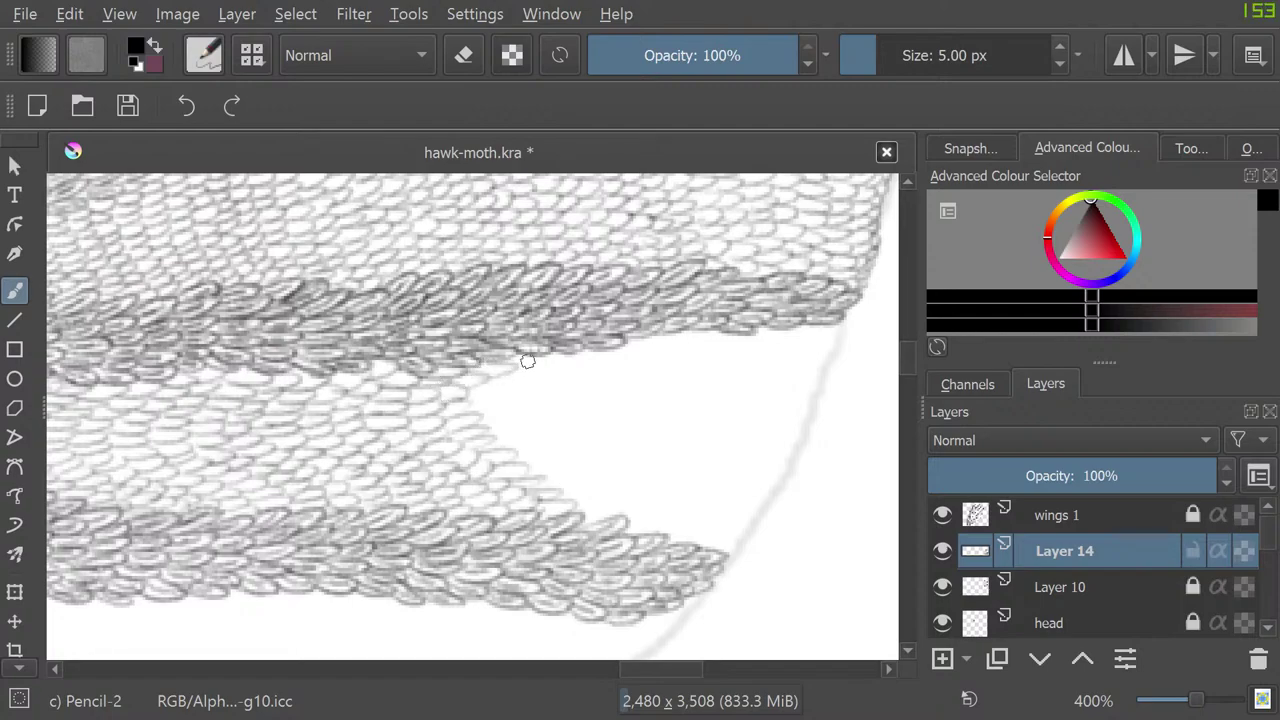
{"action": "mouse_move", "coordinate": [514, 367]}
{"action": "left_mouse_down"}
{"action": "mouse_move", "coordinate": [548, 358]}
{"action": "mouse_move", "coordinate": [458, 397]}
{"action": "mouse_move", "coordinate": [504, 372]}
{"action": "mouse_move", "coordinate": [514, 379]}
{"action": "mouse_move", "coordinate": [469, 390]}
{"action": "mouse_move", "coordinate": [477, 409]}
{"action": "mouse_move", "coordinate": [525, 422]}
{"action": "mouse_move", "coordinate": [456, 437]}
{"action": "left_mouse_up"}
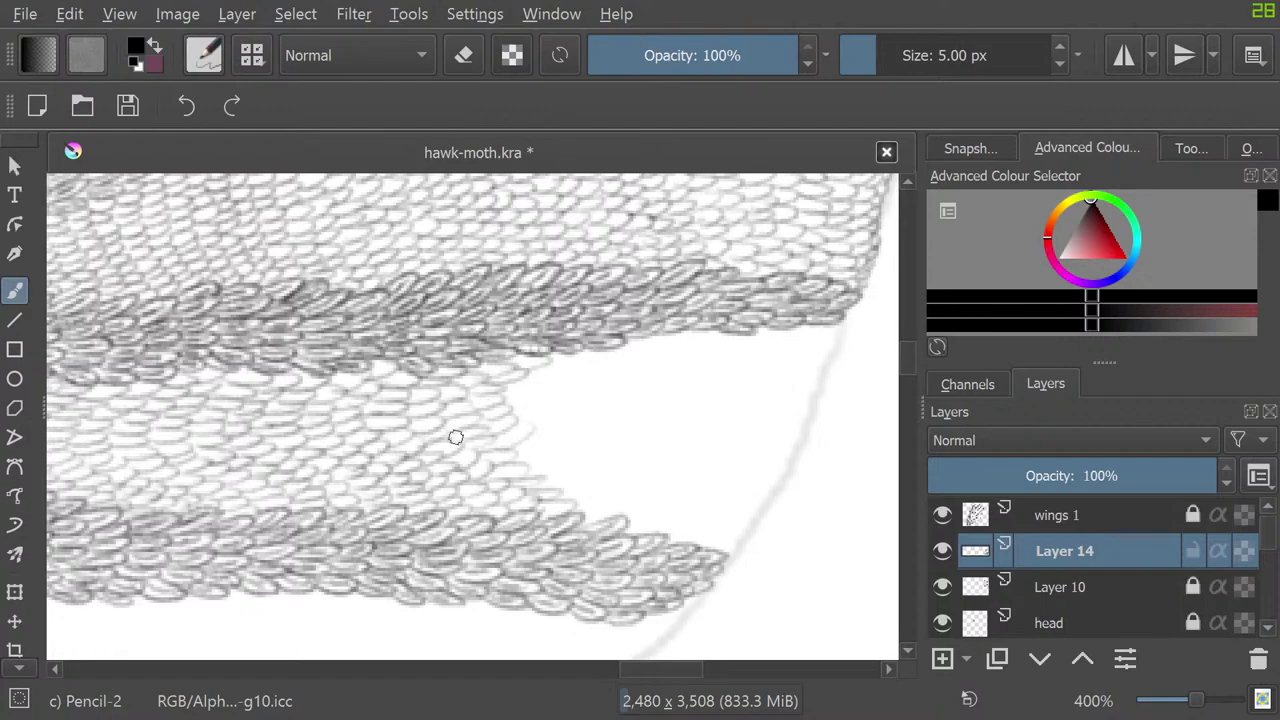
Step: Try to rotate the wing scales on Layer 14 counterclockwise about the layer's centre with the Transform tool
{"action": "scroll", "coordinate": [455, 437], "scroll_direction": "down", "scroll_amount": 8}
{"action": "scroll", "coordinate": [269, 374], "scroll_direction": "up", "scroll_amount": 4}
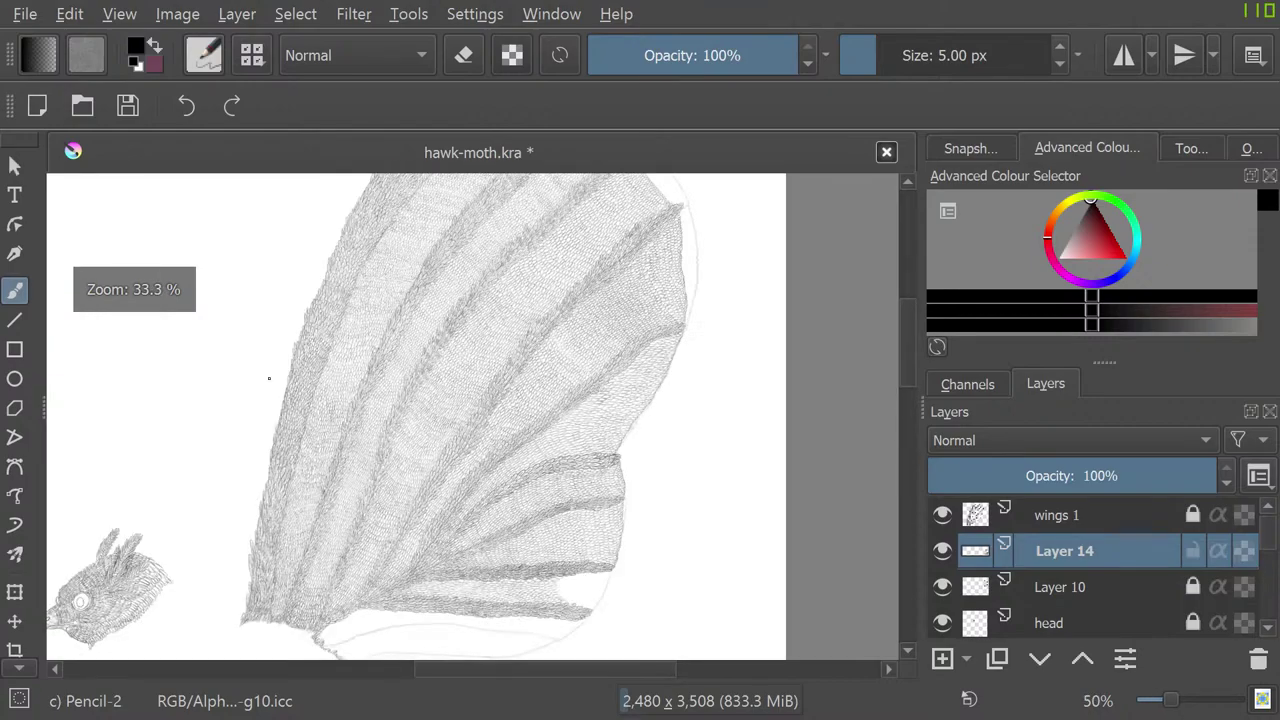
{"action": "left_click", "coordinate": [15, 621]}
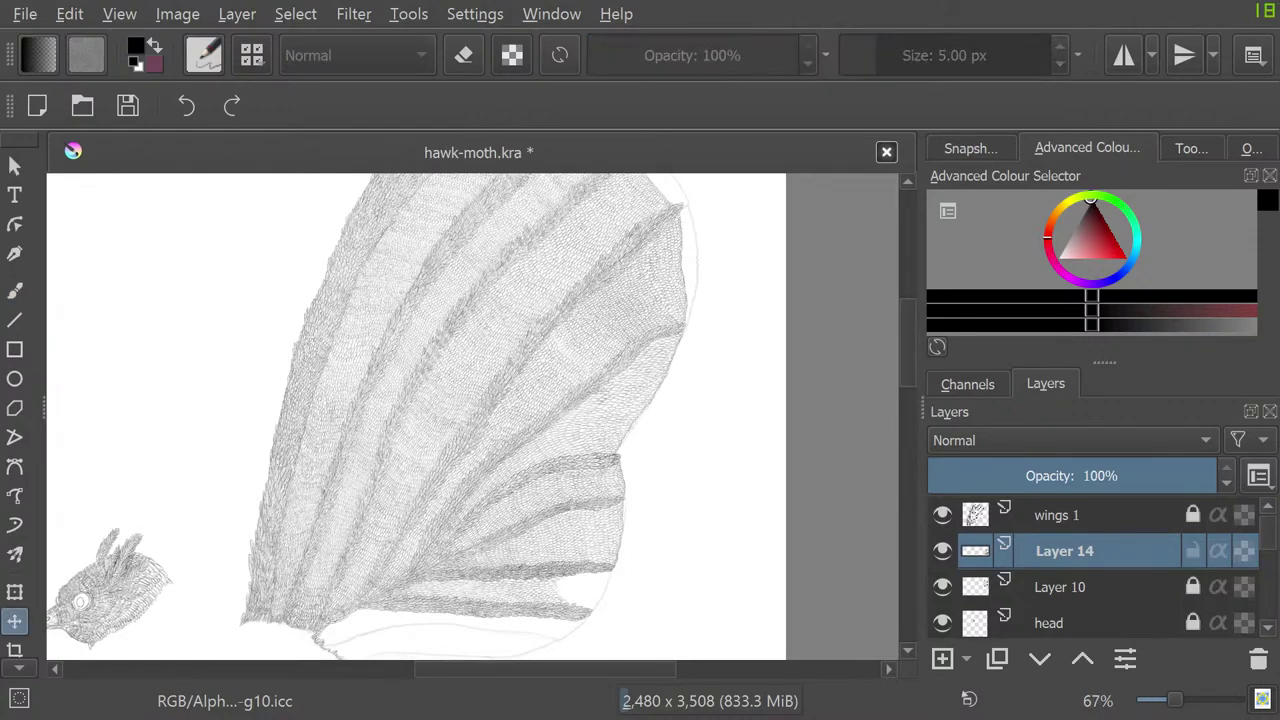
{"action": "scroll", "coordinate": [477, 452], "scroll_direction": "down", "scroll_amount": 6}
{"action": "scroll", "coordinate": [477, 452], "scroll_direction": "up", "scroll_amount": 2}
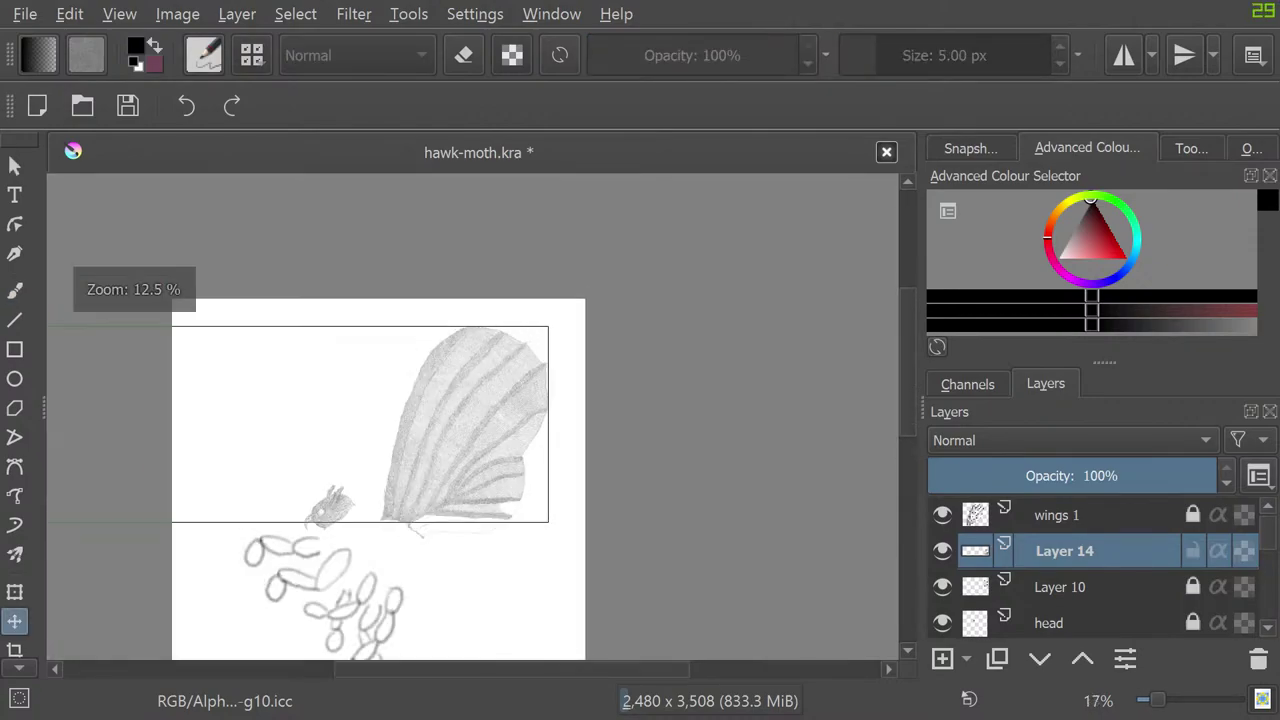
{"action": "left_click", "coordinate": [15, 591]}
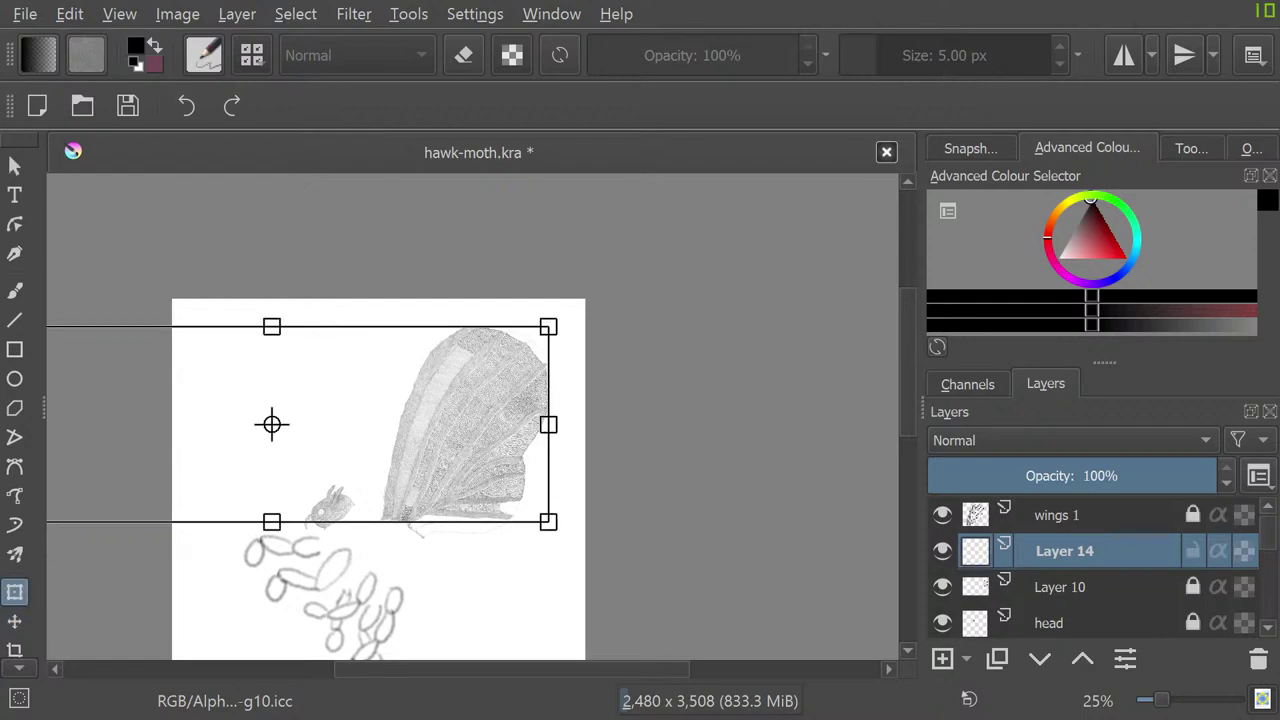
{"action": "left_click_drag", "start_coordinate": [575, 535], "coordinate": [447, 551]}
{"action": "mouse_move", "coordinate": [560, 424]}
{"action": "left_mouse_down"}
{"action": "mouse_move", "coordinate": [541, 527]}
{"action": "mouse_move", "coordinate": [508, 589]}
{"action": "mouse_move", "coordinate": [556, 474]}
{"action": "mouse_move", "coordinate": [560, 424]}
{"action": "mouse_move", "coordinate": [550, 499]}
{"action": "mouse_move", "coordinate": [559, 399]}
{"action": "mouse_move", "coordinate": [547, 340]}
{"action": "left_mouse_up"}
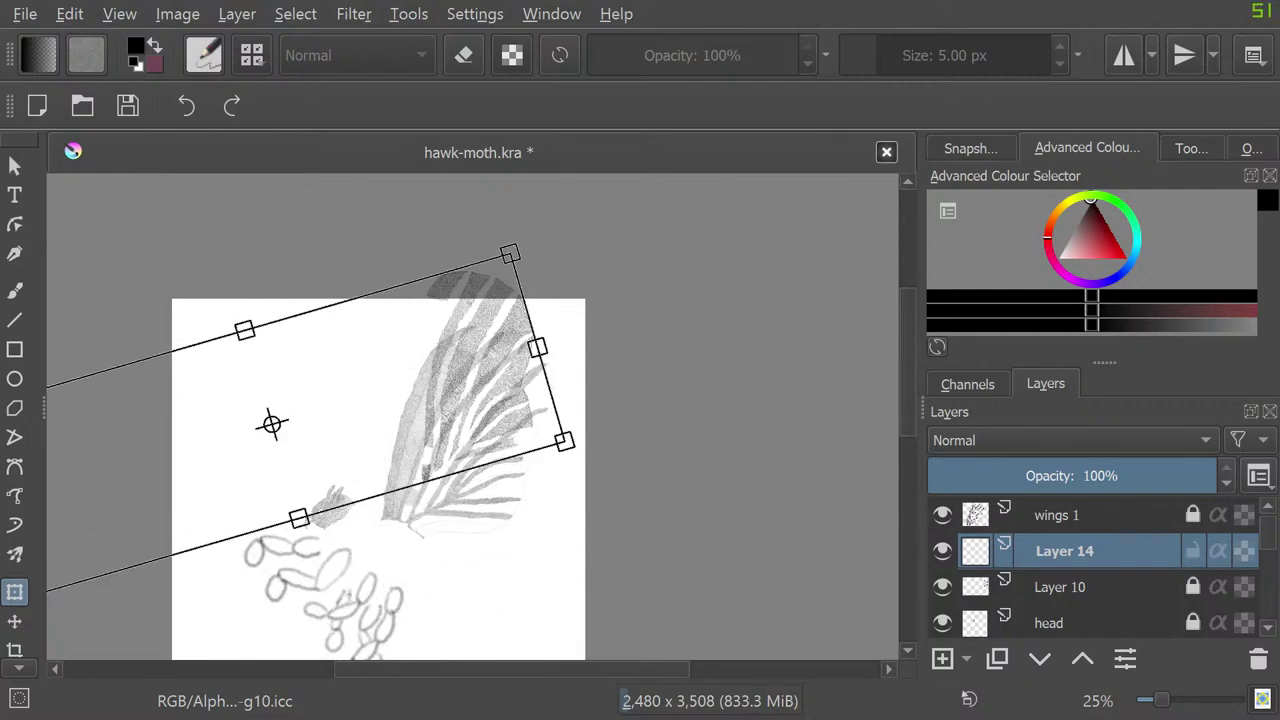
{"action": "key", "text": "ctrl+z"}
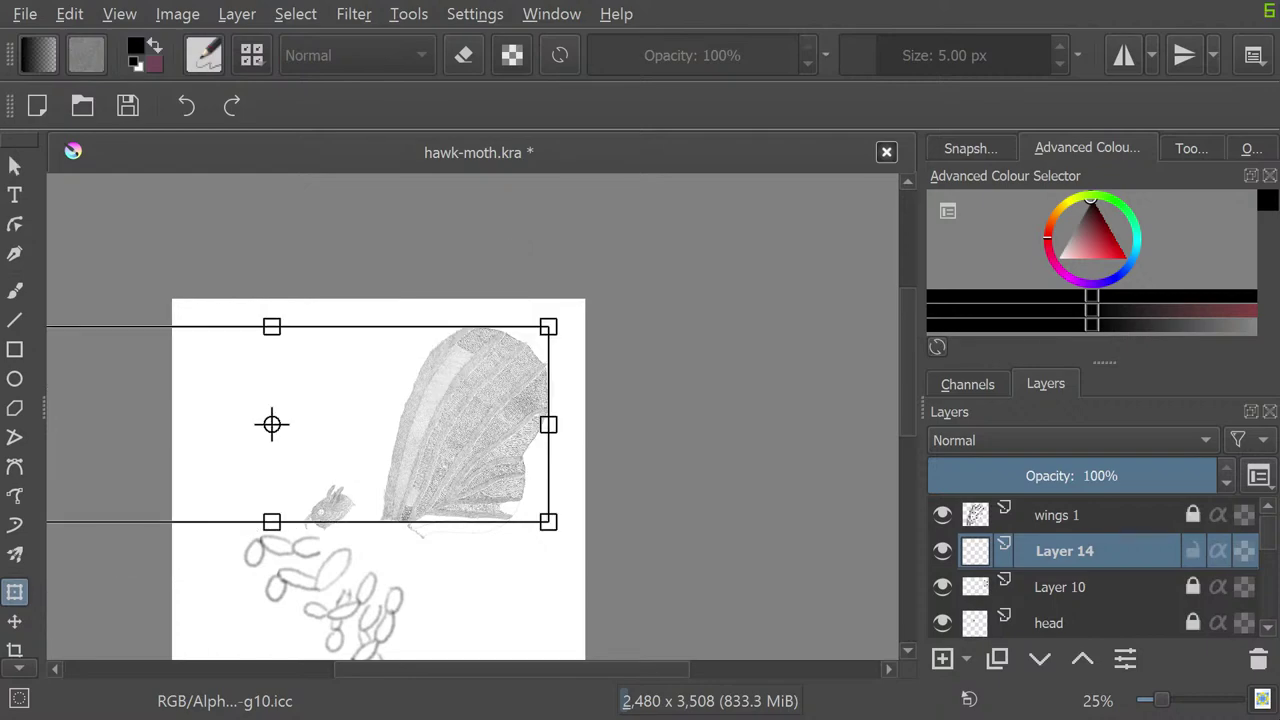
{"action": "key", "text": "b"}
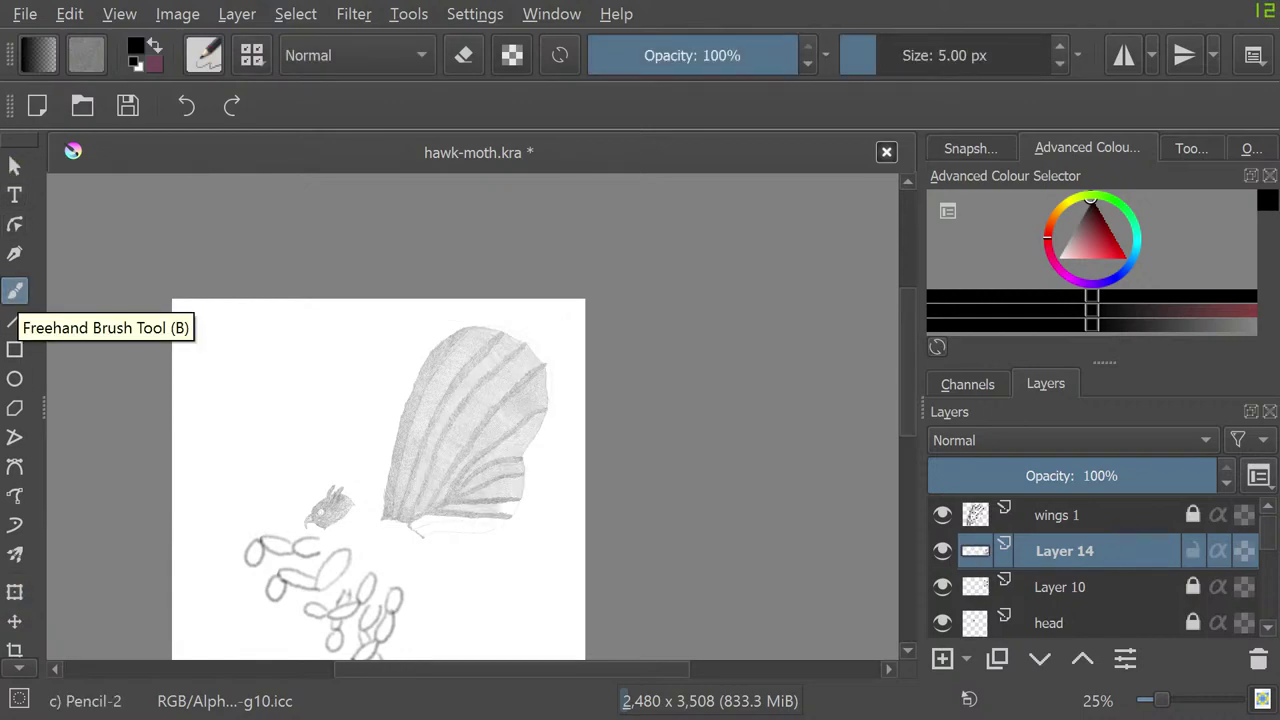
{"action": "scroll", "coordinate": [559, 392], "scroll_direction": "up", "scroll_amount": 3}
{"action": "scroll", "coordinate": [540, 560], "scroll_direction": "down", "scroll_amount": 4}
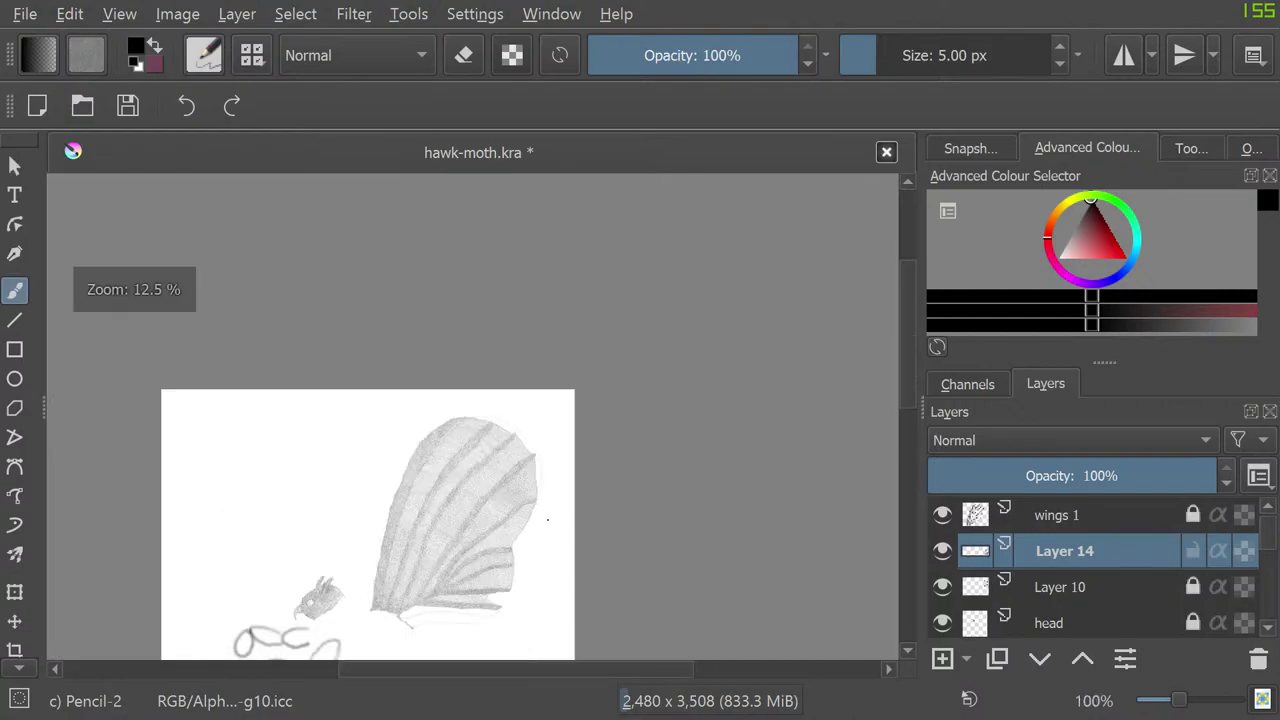
{"action": "scroll", "coordinate": [510, 590], "scroll_direction": "up", "scroll_amount": 2}
{"action": "scroll", "coordinate": [485, 628], "scroll_direction": "up", "scroll_amount": 9}
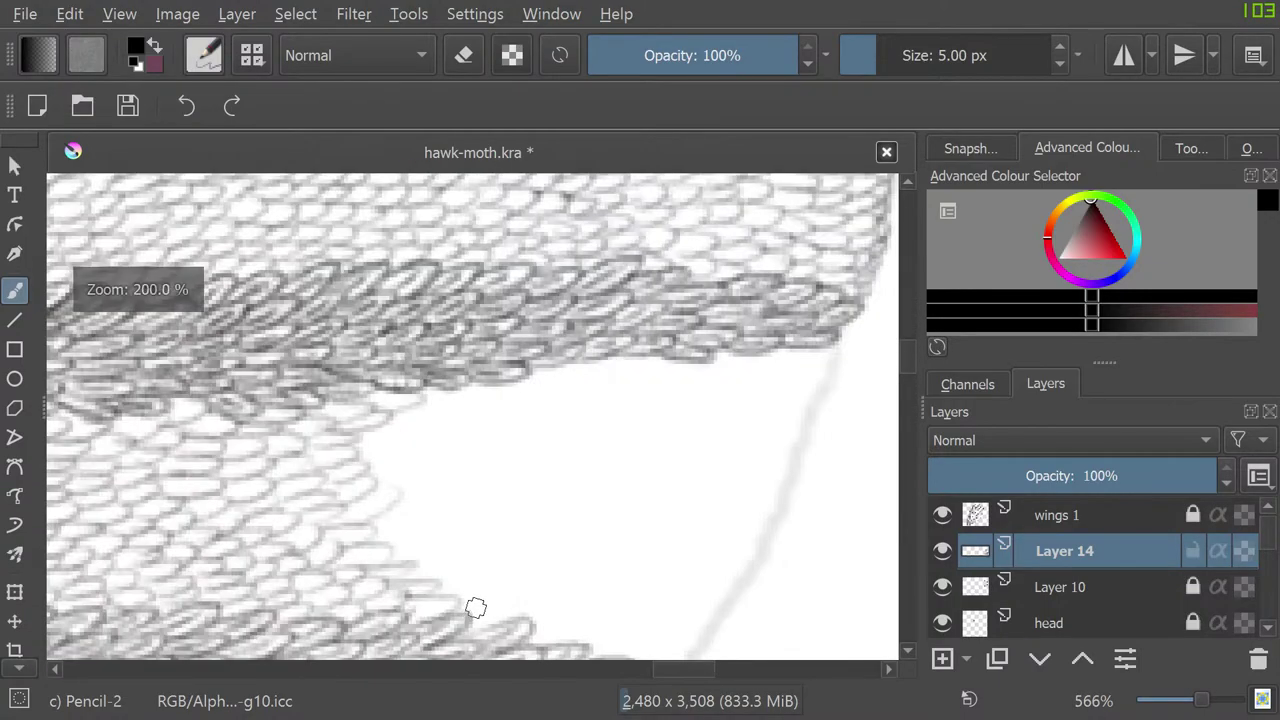
Step: Draw more columns of light scales on Layer 14 between the two dark bands, moving towards the outer wing outline
{"action": "scroll", "coordinate": [487, 628], "scroll_direction": "up", "scroll_amount": 1}
{"action": "scroll", "coordinate": [490, 624], "scroll_direction": "down", "scroll_amount": 2}
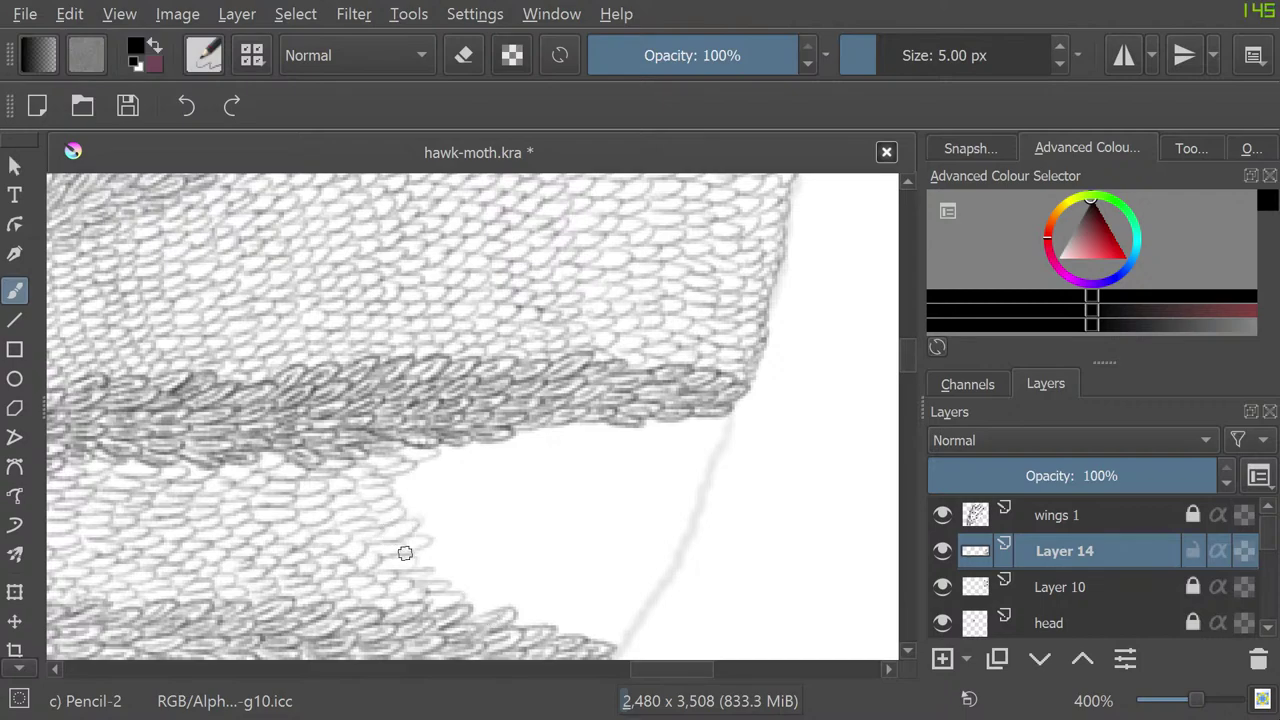
{"action": "mouse_move", "coordinate": [405, 553]}
{"action": "left_mouse_down"}
{"action": "mouse_move", "coordinate": [451, 569]}
{"action": "mouse_move", "coordinate": [459, 598]}
{"action": "left_mouse_up"}
{"action": "mouse_move", "coordinate": [474, 445]}
{"action": "left_mouse_down"}
{"action": "mouse_move", "coordinate": [415, 459]}
{"action": "mouse_move", "coordinate": [402, 471]}
{"action": "mouse_move", "coordinate": [437, 479]}
{"action": "mouse_move", "coordinate": [399, 485]}
{"action": "mouse_move", "coordinate": [395, 500]}
{"action": "mouse_move", "coordinate": [440, 502]}
{"action": "mouse_move", "coordinate": [414, 529]}
{"action": "mouse_move", "coordinate": [451, 537]}
{"action": "mouse_move", "coordinate": [453, 494]}
{"action": "mouse_move", "coordinate": [445, 540]}
{"action": "mouse_move", "coordinate": [465, 541]}
{"action": "mouse_move", "coordinate": [446, 550]}
{"action": "mouse_move", "coordinate": [513, 585]}
{"action": "mouse_move", "coordinate": [501, 599]}
{"action": "mouse_move", "coordinate": [546, 622]}
{"action": "left_mouse_up"}
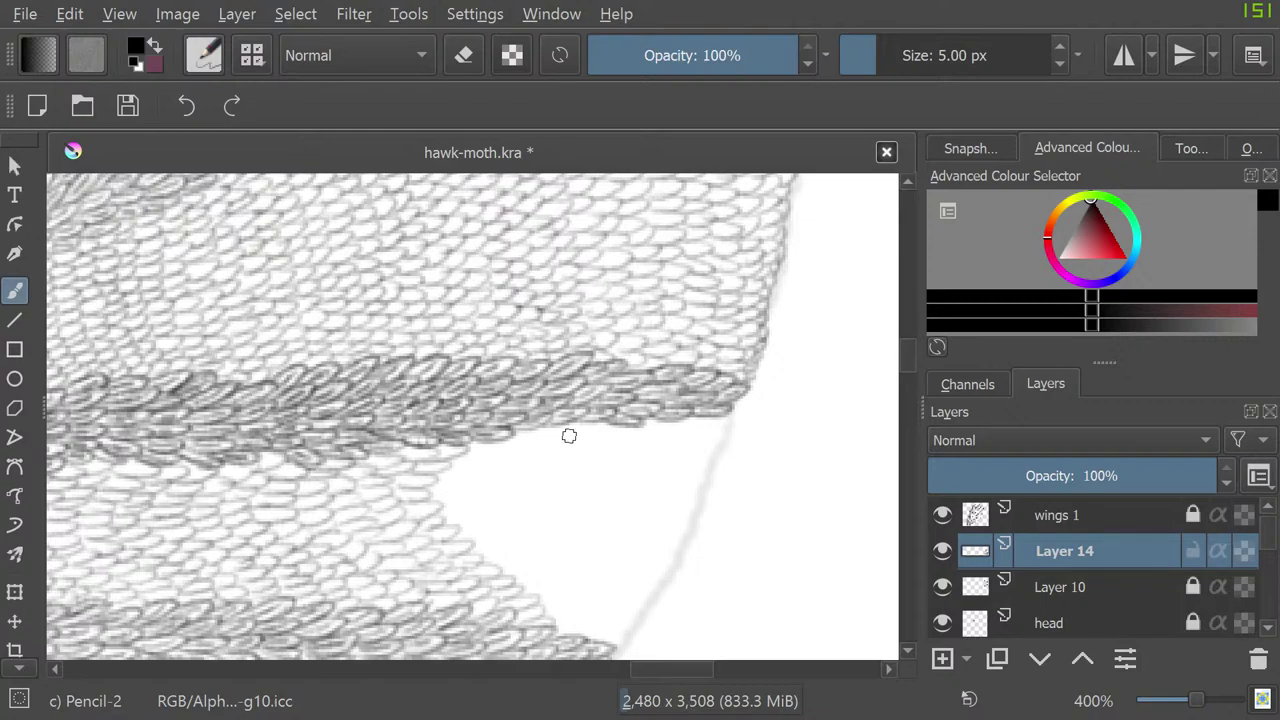
{"action": "mouse_move", "coordinate": [503, 449]}
{"action": "left_mouse_down"}
{"action": "mouse_move", "coordinate": [460, 453]}
{"action": "mouse_move", "coordinate": [441, 473]}
{"action": "mouse_move", "coordinate": [468, 477]}
{"action": "mouse_move", "coordinate": [457, 462]}
{"action": "mouse_move", "coordinate": [447, 489]}
{"action": "mouse_move", "coordinate": [462, 483]}
{"action": "mouse_move", "coordinate": [434, 494]}
{"action": "mouse_move", "coordinate": [441, 515]}
{"action": "mouse_move", "coordinate": [482, 517]}
{"action": "mouse_move", "coordinate": [466, 523]}
{"action": "mouse_move", "coordinate": [466, 542]}
{"action": "mouse_move", "coordinate": [507, 546]}
{"action": "mouse_move", "coordinate": [483, 531]}
{"action": "mouse_move", "coordinate": [491, 567]}
{"action": "mouse_move", "coordinate": [542, 579]}
{"action": "mouse_move", "coordinate": [538, 609]}
{"action": "mouse_move", "coordinate": [577, 612]}
{"action": "left_mouse_up"}
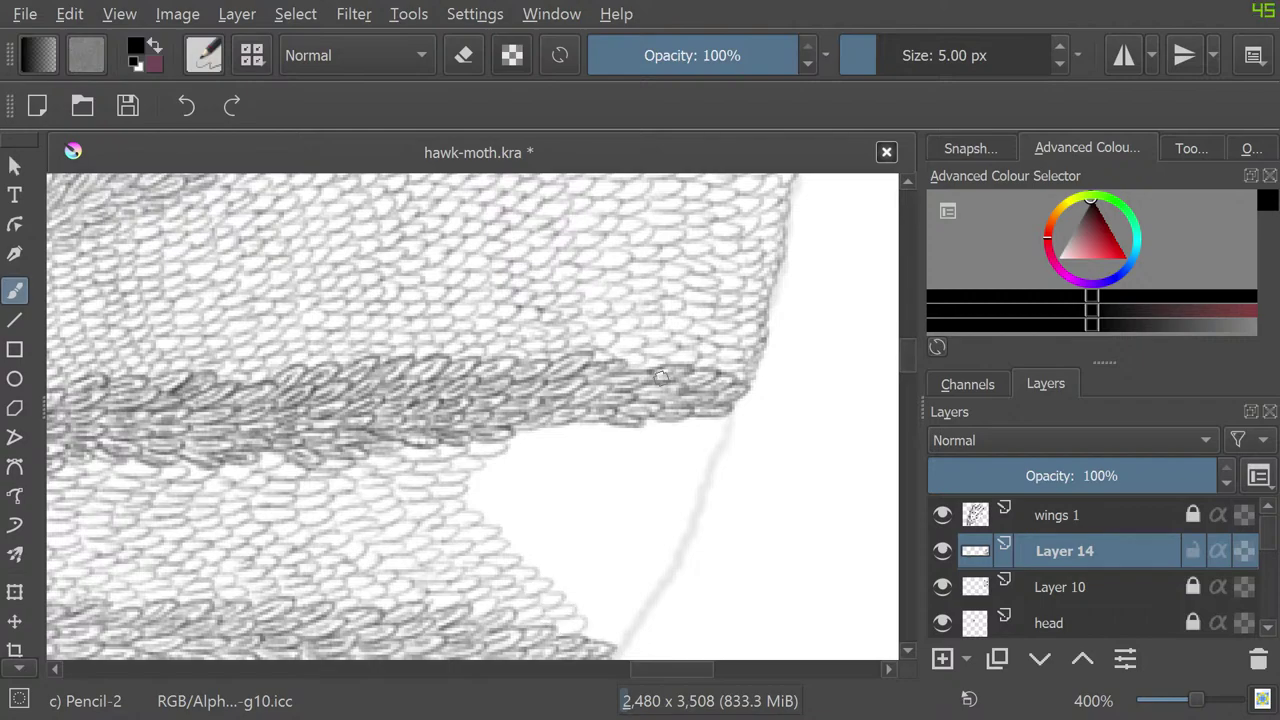
{"action": "mouse_move", "coordinate": [531, 430]}
{"action": "left_mouse_down"}
{"action": "mouse_move", "coordinate": [500, 443]}
{"action": "mouse_move", "coordinate": [532, 453]}
{"action": "mouse_move", "coordinate": [483, 456]}
{"action": "mouse_move", "coordinate": [473, 471]}
{"action": "mouse_move", "coordinate": [508, 479]}
{"action": "mouse_move", "coordinate": [467, 483]}
{"action": "mouse_move", "coordinate": [467, 502]}
{"action": "mouse_move", "coordinate": [510, 505]}
{"action": "mouse_move", "coordinate": [494, 511]}
{"action": "mouse_move", "coordinate": [495, 529]}
{"action": "mouse_move", "coordinate": [536, 539]}
{"action": "mouse_move", "coordinate": [519, 560]}
{"action": "mouse_move", "coordinate": [556, 560]}
{"action": "mouse_move", "coordinate": [540, 570]}
{"action": "mouse_move", "coordinate": [550, 580]}
{"action": "mouse_move", "coordinate": [583, 574]}
{"action": "left_mouse_up"}
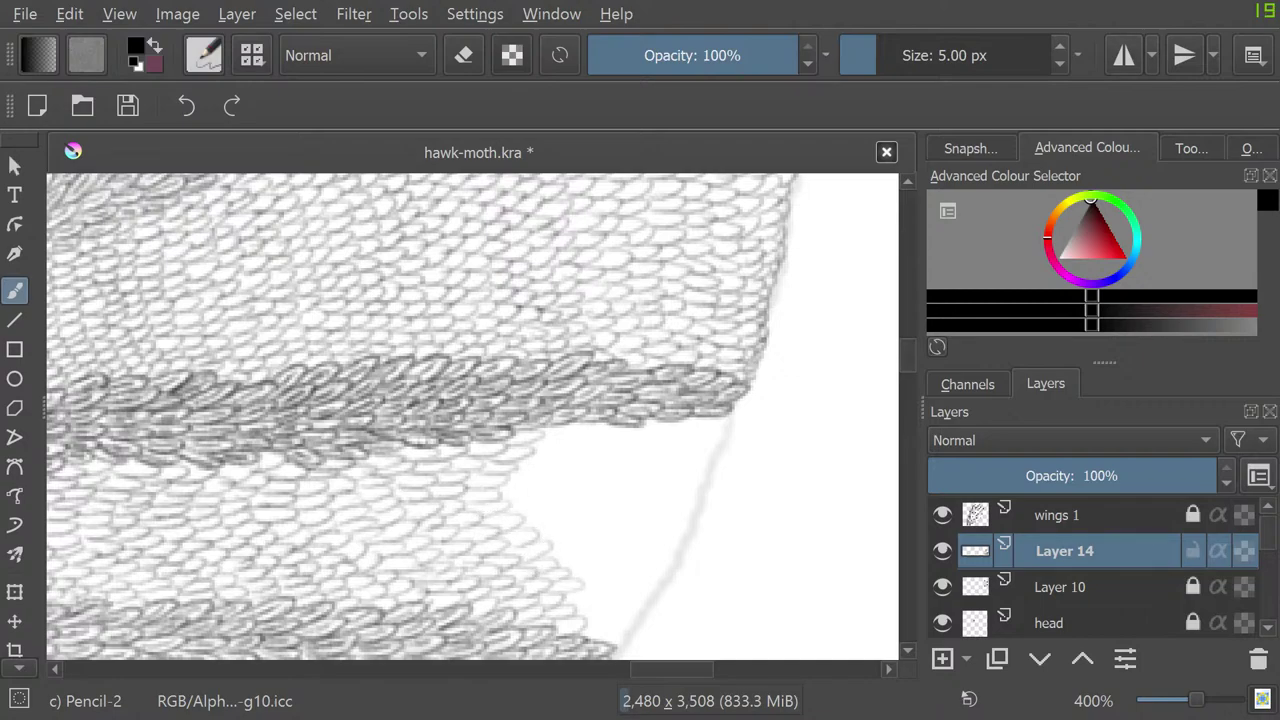
Step: Fill the remaining gap on Layer 14 with light scales up to the wing outline and darken the scales along that edge
{"action": "left_click", "coordinate": [1184, 55]}
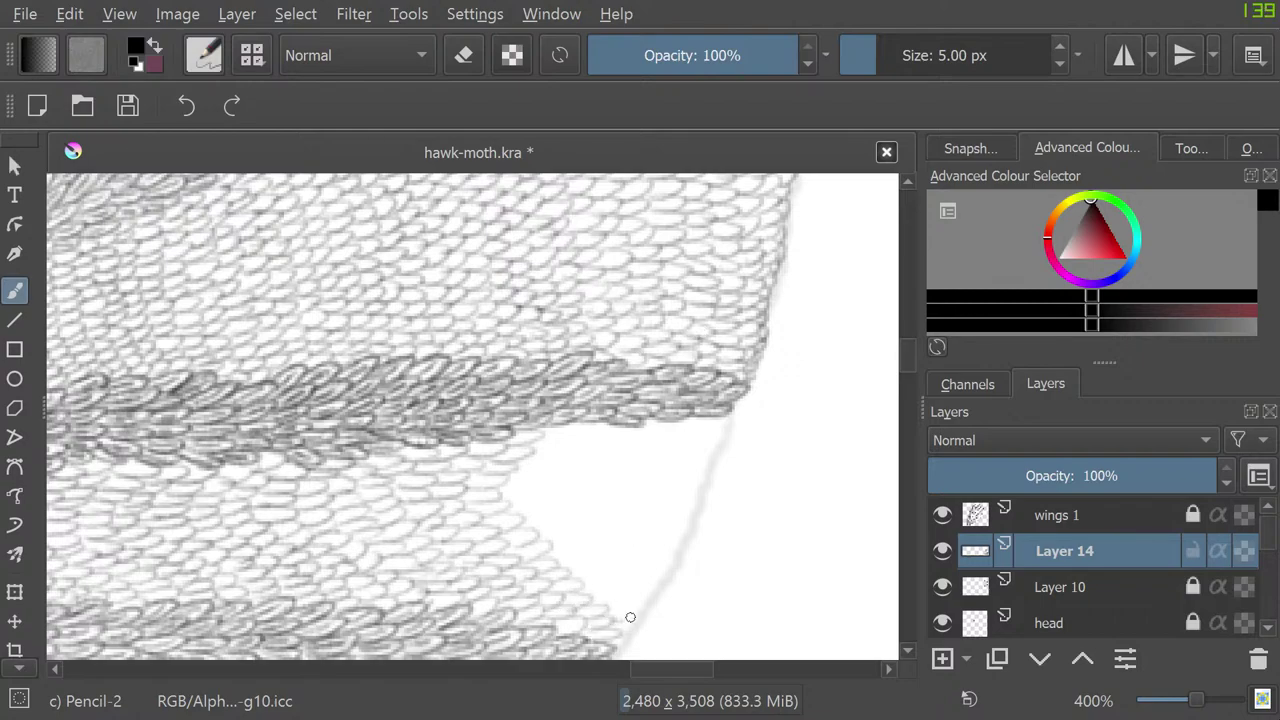
{"action": "mouse_move", "coordinate": [561, 562]}
{"action": "left_mouse_down"}
{"action": "mouse_move", "coordinate": [544, 523]}
{"action": "mouse_move", "coordinate": [553, 544]}
{"action": "mouse_move", "coordinate": [538, 535]}
{"action": "mouse_move", "coordinate": [564, 522]}
{"action": "mouse_move", "coordinate": [527, 519]}
{"action": "mouse_move", "coordinate": [512, 506]}
{"action": "mouse_move", "coordinate": [533, 499]}
{"action": "mouse_move", "coordinate": [508, 486]}
{"action": "mouse_move", "coordinate": [557, 457]}
{"action": "mouse_move", "coordinate": [536, 459]}
{"action": "mouse_move", "coordinate": [536, 447]}
{"action": "mouse_move", "coordinate": [580, 438]}
{"action": "mouse_move", "coordinate": [545, 440]}
{"action": "mouse_move", "coordinate": [589, 430]}
{"action": "mouse_move", "coordinate": [544, 430]}
{"action": "mouse_move", "coordinate": [562, 435]}
{"action": "mouse_move", "coordinate": [520, 443]}
{"action": "mouse_move", "coordinate": [582, 449]}
{"action": "mouse_move", "coordinate": [616, 431]}
{"action": "mouse_move", "coordinate": [600, 428]}
{"action": "mouse_move", "coordinate": [610, 420]}
{"action": "mouse_move", "coordinate": [560, 447]}
{"action": "mouse_move", "coordinate": [588, 460]}
{"action": "mouse_move", "coordinate": [534, 488]}
{"action": "mouse_move", "coordinate": [576, 502]}
{"action": "mouse_move", "coordinate": [560, 524]}
{"action": "mouse_move", "coordinate": [574, 535]}
{"action": "mouse_move", "coordinate": [587, 512]}
{"action": "mouse_move", "coordinate": [582, 552]}
{"action": "mouse_move", "coordinate": [615, 550]}
{"action": "mouse_move", "coordinate": [606, 571]}
{"action": "mouse_move", "coordinate": [634, 586]}
{"action": "mouse_move", "coordinate": [619, 567]}
{"action": "mouse_move", "coordinate": [652, 561]}
{"action": "mouse_move", "coordinate": [600, 531]}
{"action": "mouse_move", "coordinate": [621, 513]}
{"action": "mouse_move", "coordinate": [577, 499]}
{"action": "mouse_move", "coordinate": [596, 454]}
{"action": "mouse_move", "coordinate": [633, 445]}
{"action": "mouse_move", "coordinate": [600, 443]}
{"action": "mouse_move", "coordinate": [614, 427]}
{"action": "mouse_move", "coordinate": [648, 423]}
{"action": "mouse_move", "coordinate": [608, 462]}
{"action": "mouse_move", "coordinate": [613, 483]}
{"action": "mouse_move", "coordinate": [635, 490]}
{"action": "mouse_move", "coordinate": [623, 514]}
{"action": "mouse_move", "coordinate": [649, 533]}
{"action": "left_mouse_up"}
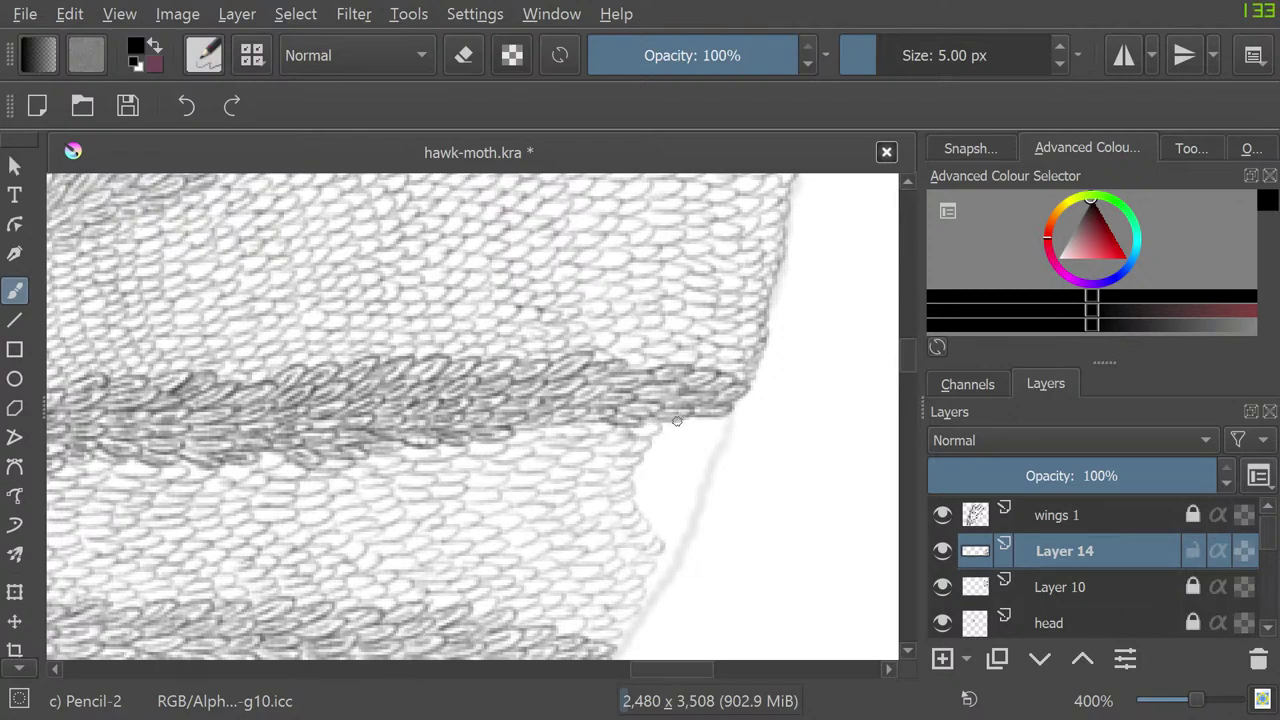
{"action": "mouse_move", "coordinate": [677, 422]}
{"action": "left_mouse_down"}
{"action": "mouse_move", "coordinate": [647, 440]}
{"action": "mouse_move", "coordinate": [662, 452]}
{"action": "mouse_move", "coordinate": [632, 487]}
{"action": "mouse_move", "coordinate": [654, 502]}
{"action": "mouse_move", "coordinate": [650, 531]}
{"action": "mouse_move", "coordinate": [671, 501]}
{"action": "left_mouse_up"}
{"action": "mouse_move", "coordinate": [698, 416]}
{"action": "left_mouse_down"}
{"action": "mouse_move", "coordinate": [665, 442]}
{"action": "mouse_move", "coordinate": [668, 503]}
{"action": "left_mouse_up"}
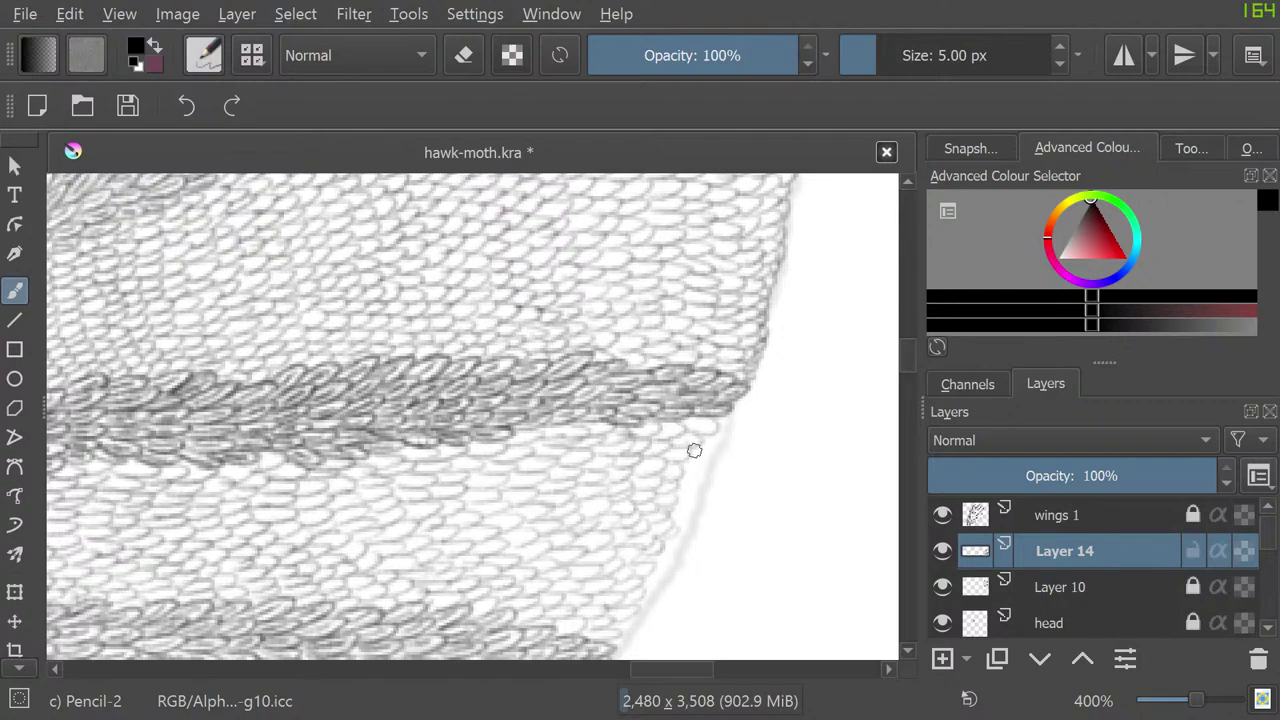
{"action": "mouse_move", "coordinate": [718, 420]}
{"action": "left_mouse_down"}
{"action": "mouse_move", "coordinate": [686, 490]}
{"action": "mouse_move", "coordinate": [651, 508]}
{"action": "left_mouse_up"}
{"action": "scroll", "coordinate": [651, 508], "scroll_direction": "down", "scroll_amount": 3}
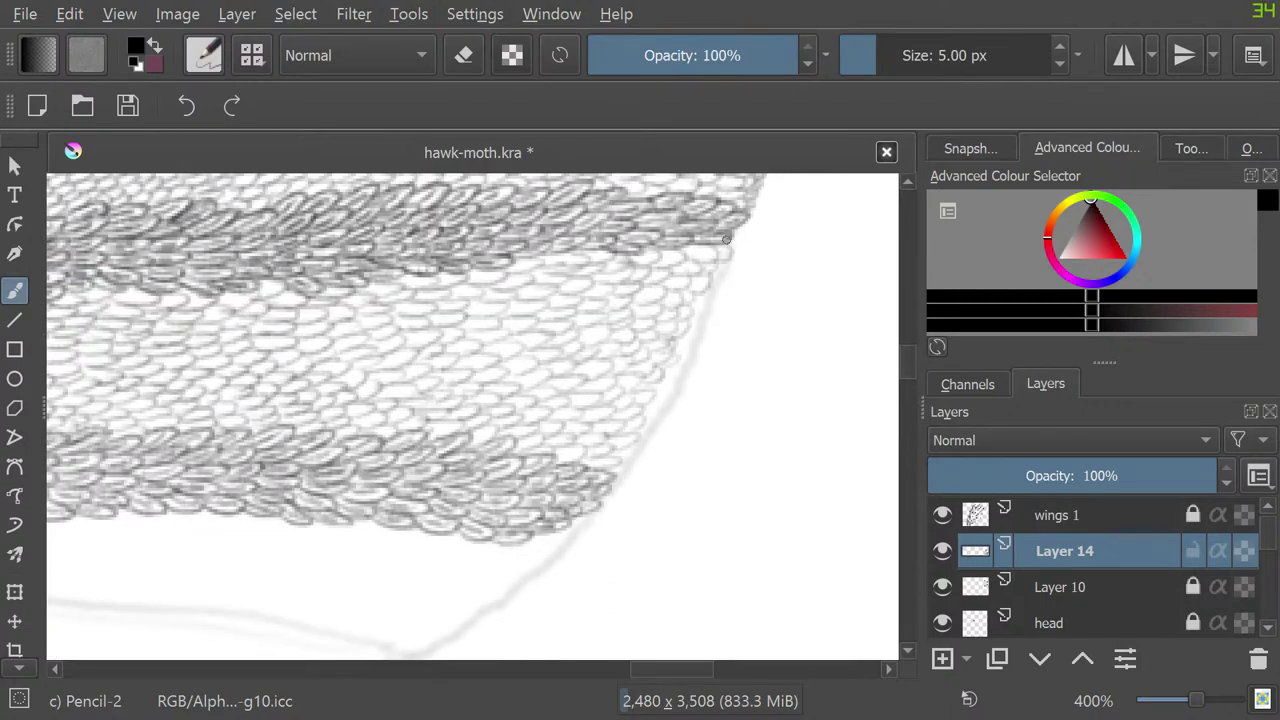
{"action": "mouse_move", "coordinate": [726, 239]}
{"action": "left_mouse_down"}
{"action": "mouse_move", "coordinate": [690, 340]}
{"action": "mouse_move", "coordinate": [615, 474]}
{"action": "left_mouse_up"}
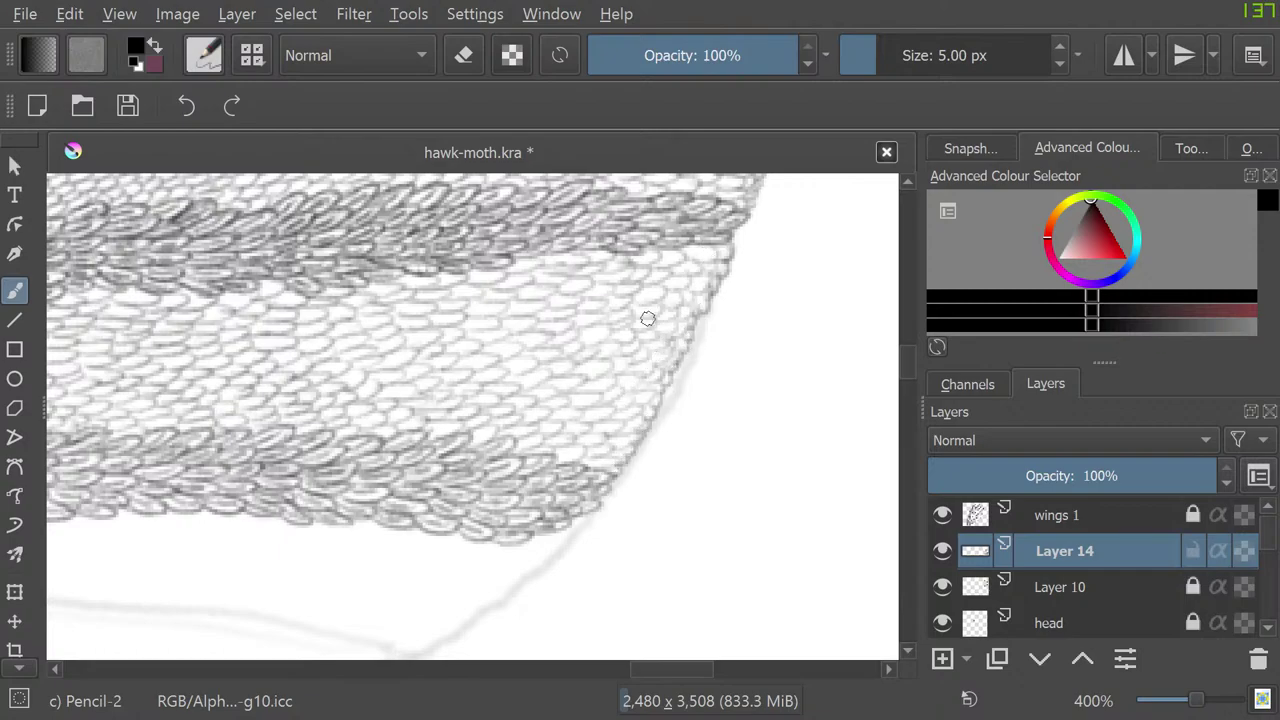
Step: Examine the scale pattern across the whole wing, from the base to the outer edge
{"action": "left_click_drag", "start_coordinate": [663, 669], "coordinate": [574, 669]}
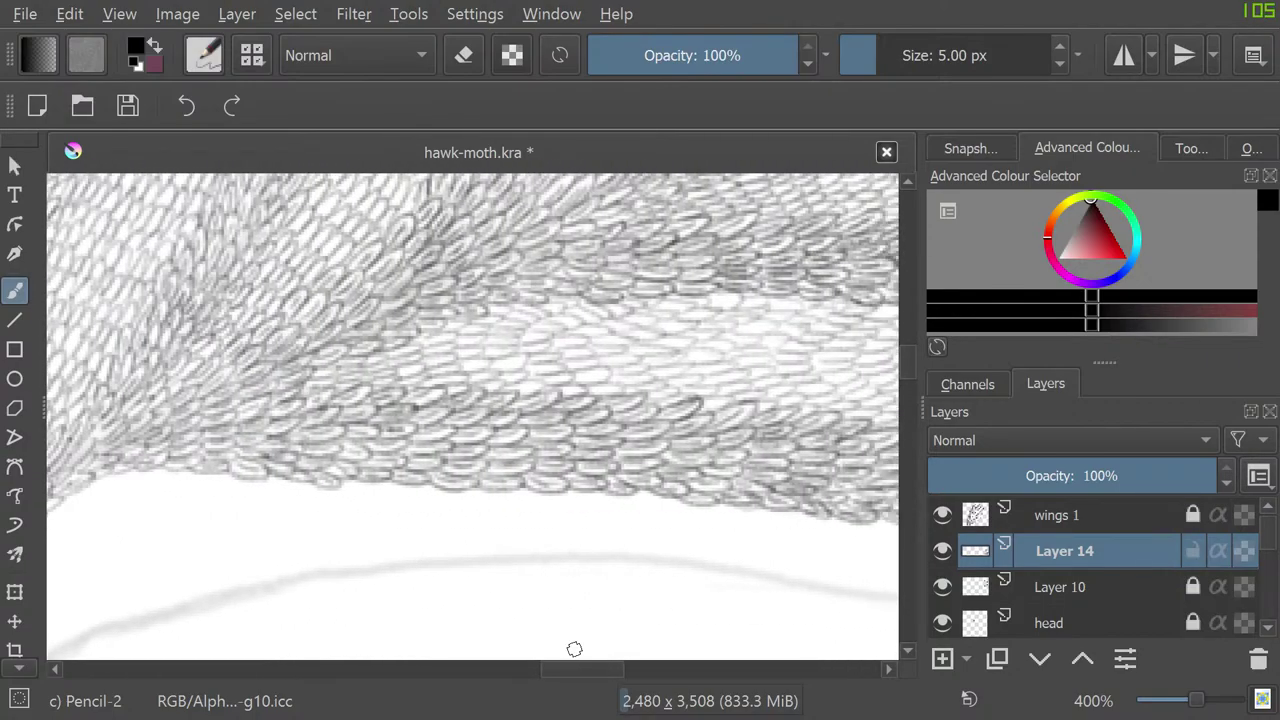
{"action": "scroll", "coordinate": [600, 543], "scroll_direction": "down", "scroll_amount": 7}
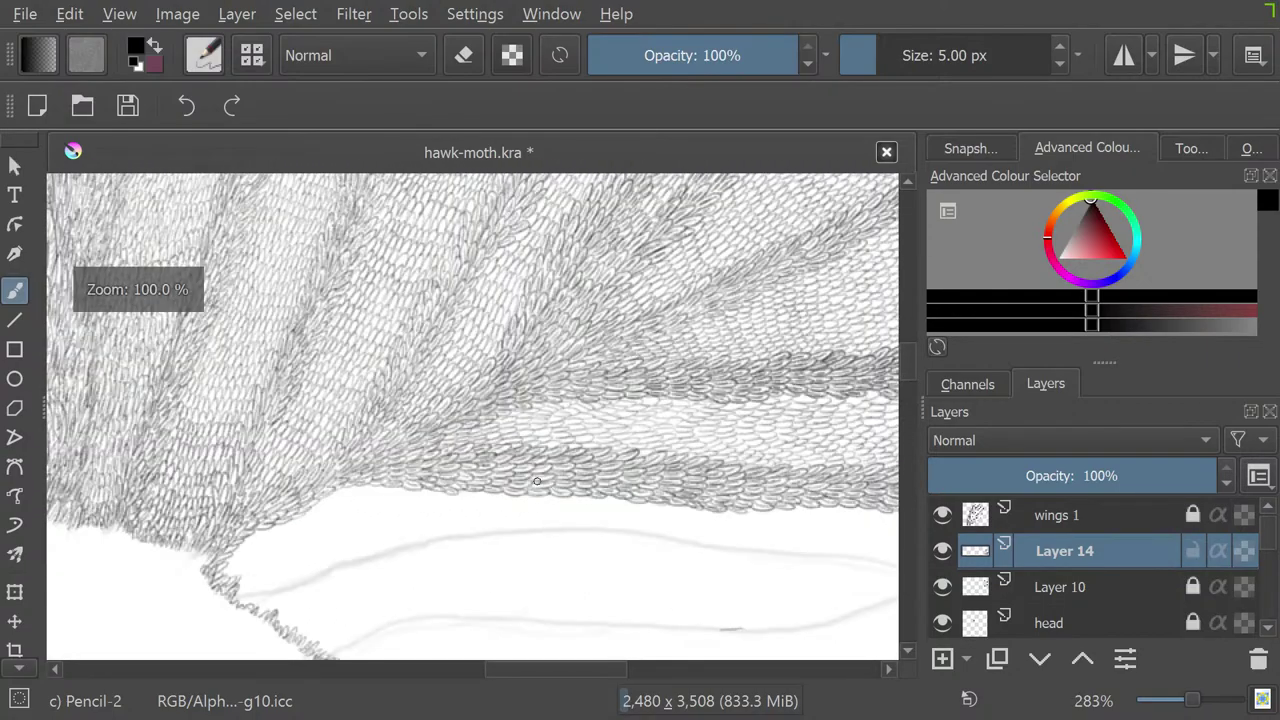
{"action": "scroll", "coordinate": [612, 453], "scroll_direction": "up", "scroll_amount": 2}
{"action": "scroll", "coordinate": [563, 592], "scroll_direction": "down", "scroll_amount": 1}
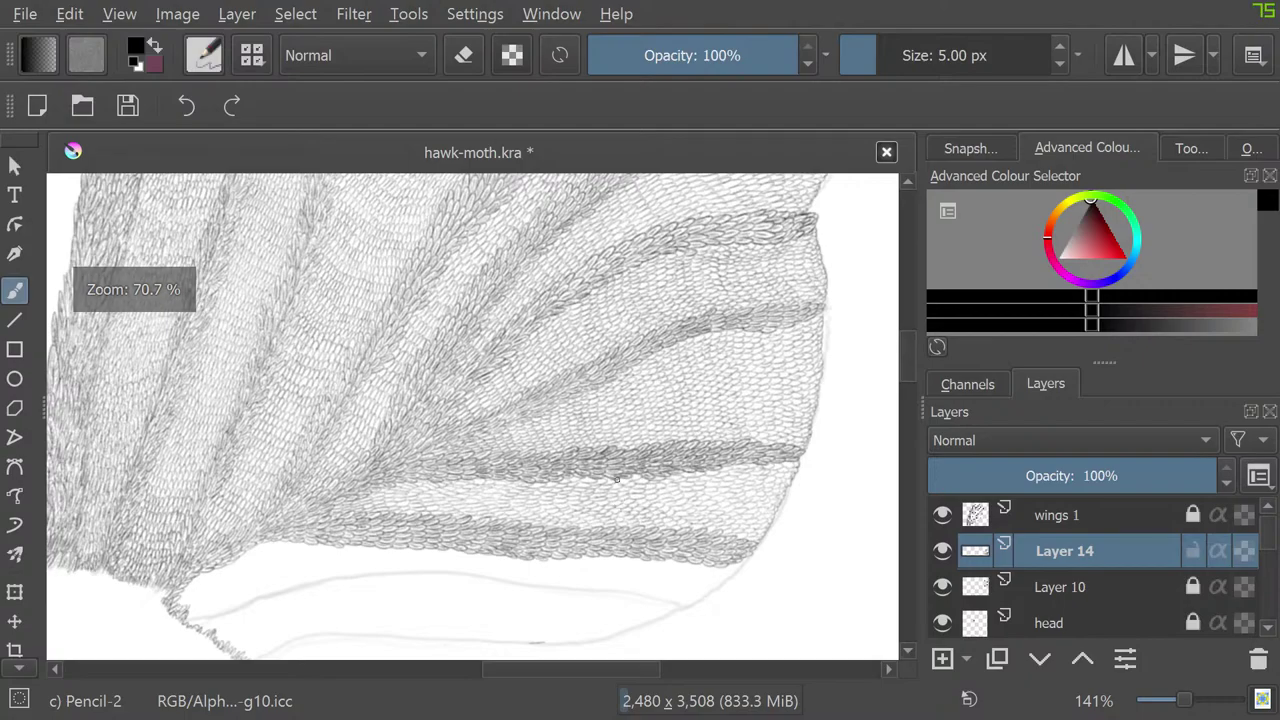
{"action": "scroll", "coordinate": [618, 502], "scroll_direction": "down", "scroll_amount": 1}
{"action": "scroll", "coordinate": [668, 363], "scroll_direction": "up", "scroll_amount": 6}
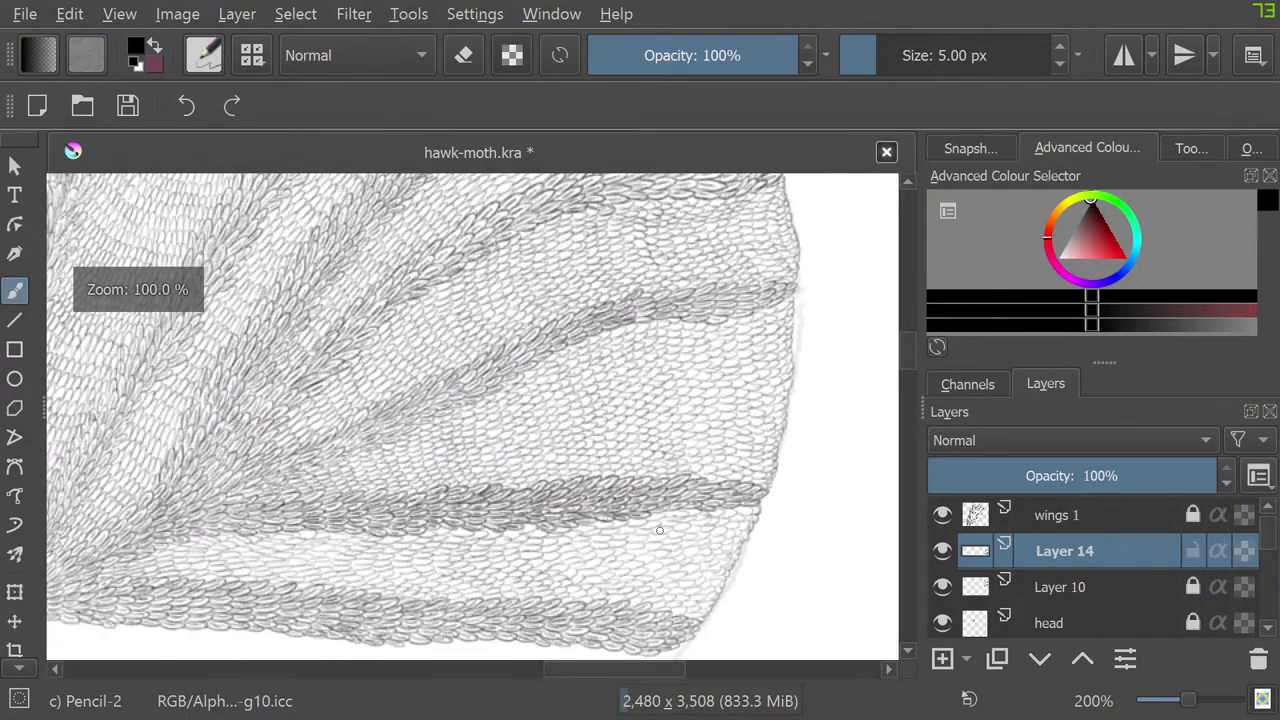
{"action": "scroll", "coordinate": [561, 567], "scroll_direction": "down", "scroll_amount": 6}
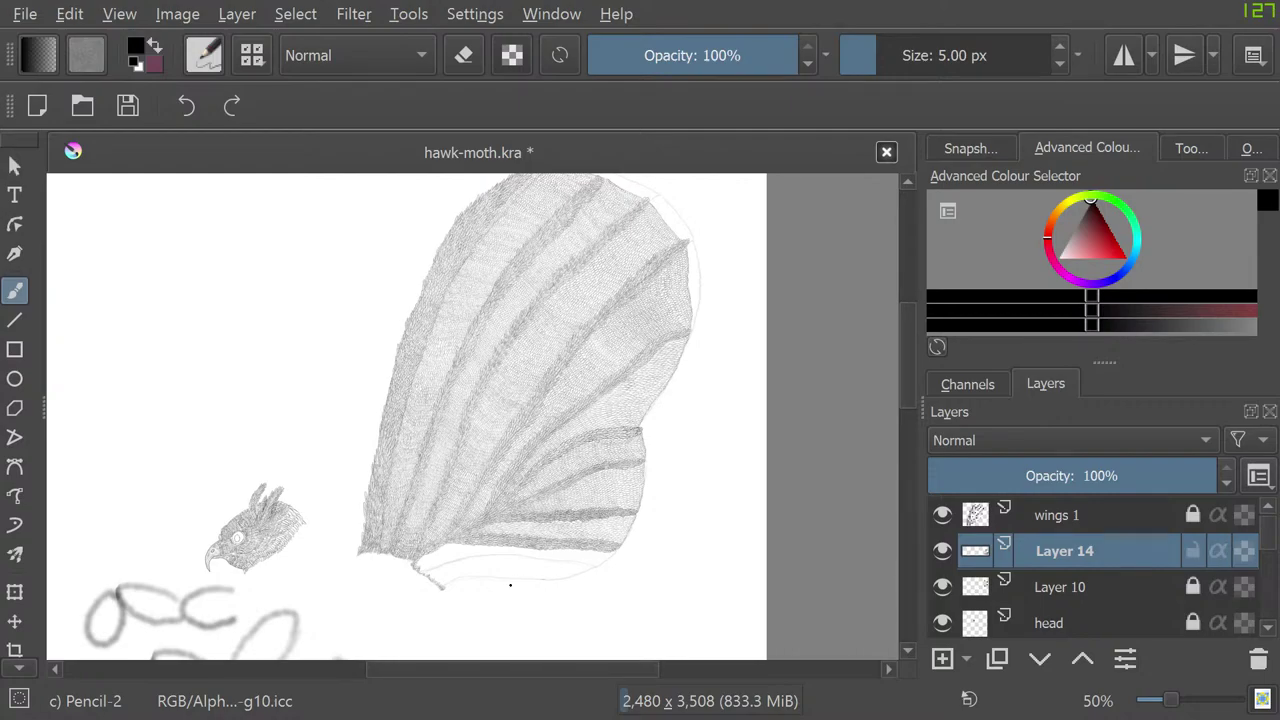
{"action": "scroll", "coordinate": [510, 585], "scroll_direction": "down", "scroll_amount": 1}
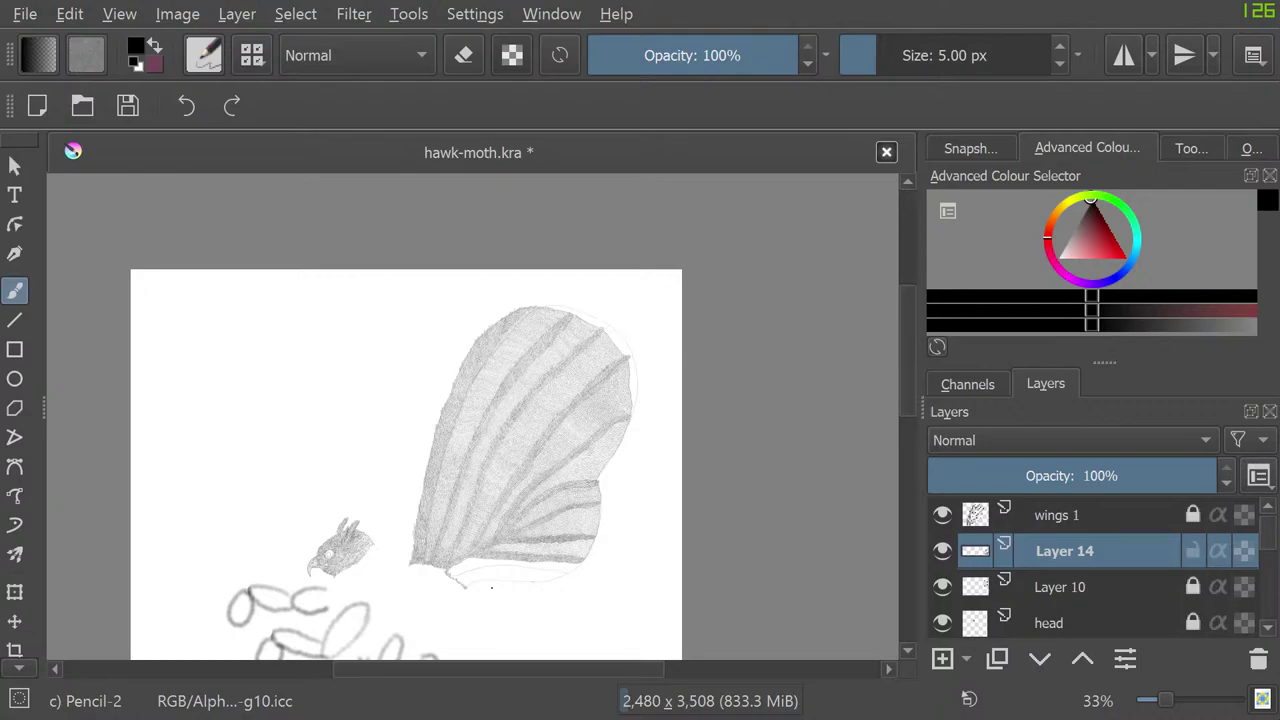
Step: Select the wings 1 layer and draw rows of scales filling the wing base down to the start of the upper guide line
{"action": "scroll", "coordinate": [491, 588], "scroll_direction": "up", "scroll_amount": 6}
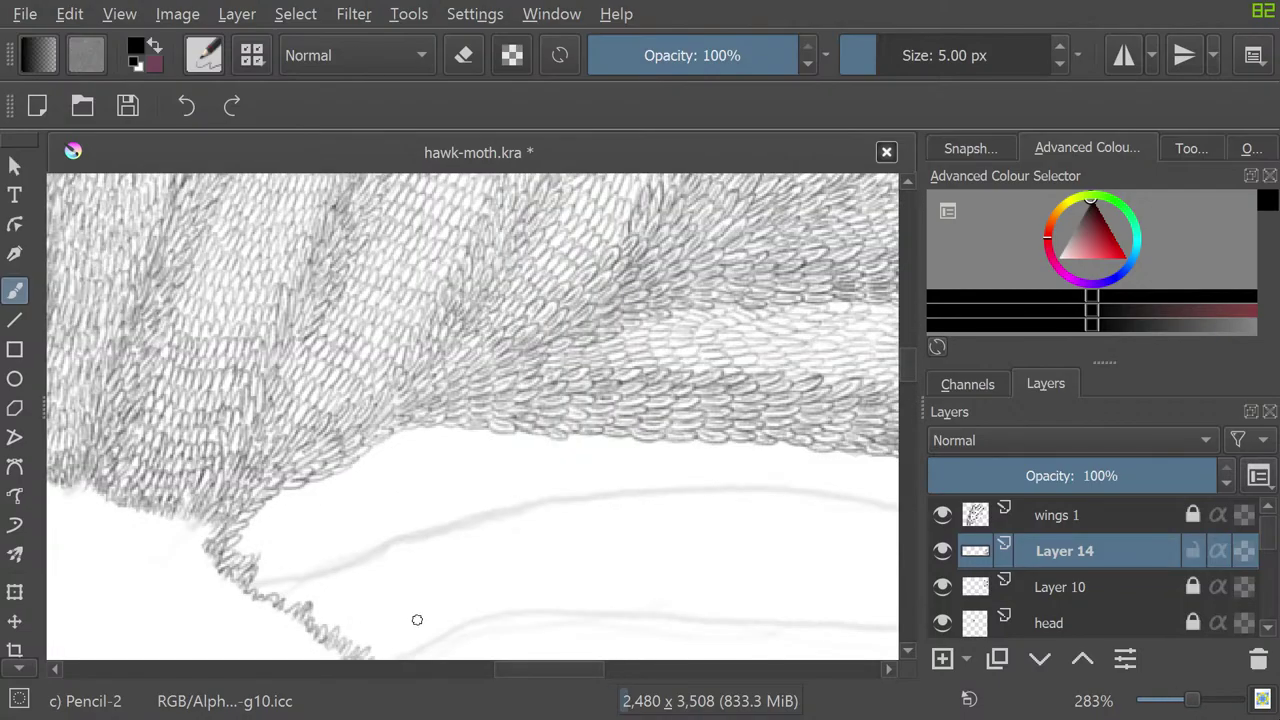
{"action": "scroll", "coordinate": [415, 628], "scroll_direction": "down", "scroll_amount": 2}
{"action": "scroll", "coordinate": [415, 640], "scroll_direction": "up", "scroll_amount": 3}
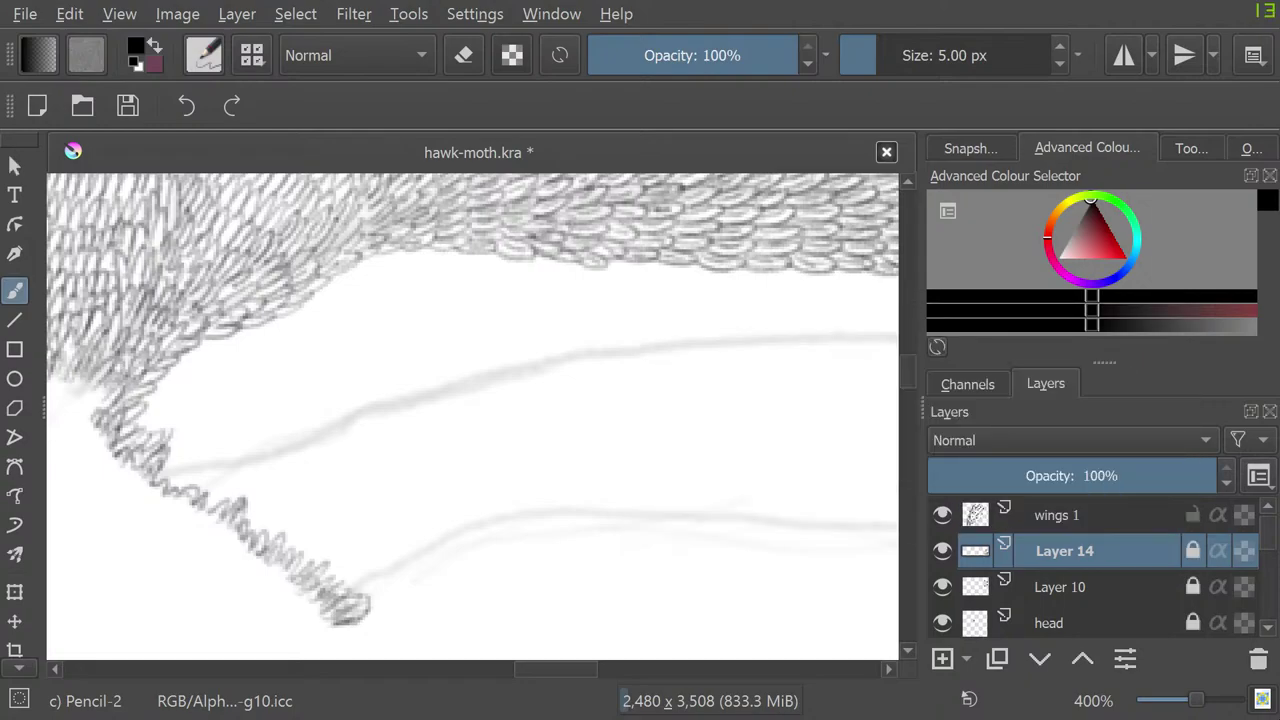
{"action": "left_click", "coordinate": [1062, 515]}
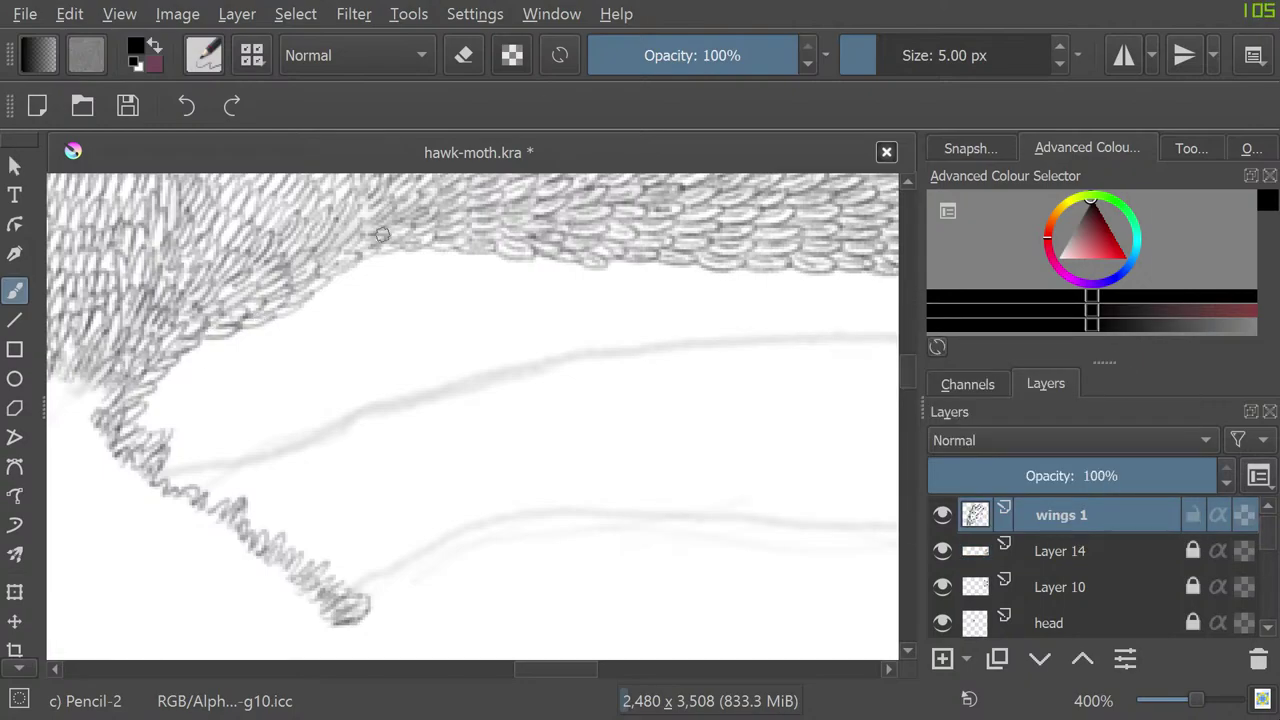
{"action": "mouse_move", "coordinate": [358, 267]}
{"action": "left_mouse_down"}
{"action": "mouse_move", "coordinate": [297, 302]}
{"action": "mouse_move", "coordinate": [317, 305]}
{"action": "mouse_move", "coordinate": [173, 348]}
{"action": "mouse_move", "coordinate": [200, 358]}
{"action": "mouse_move", "coordinate": [169, 362]}
{"action": "mouse_move", "coordinate": [151, 381]}
{"action": "mouse_move", "coordinate": [175, 385]}
{"action": "mouse_move", "coordinate": [157, 379]}
{"action": "mouse_move", "coordinate": [145, 396]}
{"action": "mouse_move", "coordinate": [164, 397]}
{"action": "mouse_move", "coordinate": [136, 408]}
{"action": "mouse_move", "coordinate": [149, 435]}
{"action": "mouse_move", "coordinate": [190, 418]}
{"action": "mouse_move", "coordinate": [159, 442]}
{"action": "mouse_move", "coordinate": [162, 468]}
{"action": "mouse_move", "coordinate": [201, 484]}
{"action": "mouse_move", "coordinate": [197, 465]}
{"action": "mouse_move", "coordinate": [199, 478]}
{"action": "mouse_move", "coordinate": [217, 465]}
{"action": "mouse_move", "coordinate": [207, 493]}
{"action": "mouse_move", "coordinate": [234, 489]}
{"action": "mouse_move", "coordinate": [257, 511]}
{"action": "mouse_move", "coordinate": [246, 521]}
{"action": "mouse_move", "coordinate": [256, 532]}
{"action": "mouse_move", "coordinate": [284, 523]}
{"action": "mouse_move", "coordinate": [257, 473]}
{"action": "mouse_move", "coordinate": [271, 483]}
{"action": "mouse_move", "coordinate": [270, 520]}
{"action": "mouse_move", "coordinate": [258, 512]}
{"action": "mouse_move", "coordinate": [277, 478]}
{"action": "mouse_move", "coordinate": [218, 465]}
{"action": "mouse_move", "coordinate": [236, 434]}
{"action": "mouse_move", "coordinate": [198, 464]}
{"action": "mouse_move", "coordinate": [220, 431]}
{"action": "mouse_move", "coordinate": [197, 442]}
{"action": "mouse_move", "coordinate": [210, 418]}
{"action": "mouse_move", "coordinate": [171, 408]}
{"action": "mouse_move", "coordinate": [182, 422]}
{"action": "mouse_move", "coordinate": [154, 401]}
{"action": "mouse_move", "coordinate": [188, 391]}
{"action": "mouse_move", "coordinate": [181, 380]}
{"action": "mouse_move", "coordinate": [231, 358]}
{"action": "mouse_move", "coordinate": [204, 357]}
{"action": "mouse_move", "coordinate": [181, 379]}
{"action": "mouse_move", "coordinate": [234, 343]}
{"action": "mouse_move", "coordinate": [214, 389]}
{"action": "mouse_move", "coordinate": [250, 412]}
{"action": "mouse_move", "coordinate": [246, 436]}
{"action": "mouse_move", "coordinate": [275, 457]}
{"action": "mouse_move", "coordinate": [254, 438]}
{"action": "mouse_move", "coordinate": [305, 420]}
{"action": "mouse_move", "coordinate": [245, 396]}
{"action": "mouse_move", "coordinate": [296, 336]}
{"action": "left_mouse_up"}
{"action": "mouse_move", "coordinate": [319, 392]}
{"action": "left_mouse_down"}
{"action": "mouse_move", "coordinate": [277, 388]}
{"action": "mouse_move", "coordinate": [305, 362]}
{"action": "mouse_move", "coordinate": [293, 368]}
{"action": "mouse_move", "coordinate": [281, 349]}
{"action": "mouse_move", "coordinate": [309, 300]}
{"action": "left_mouse_up"}
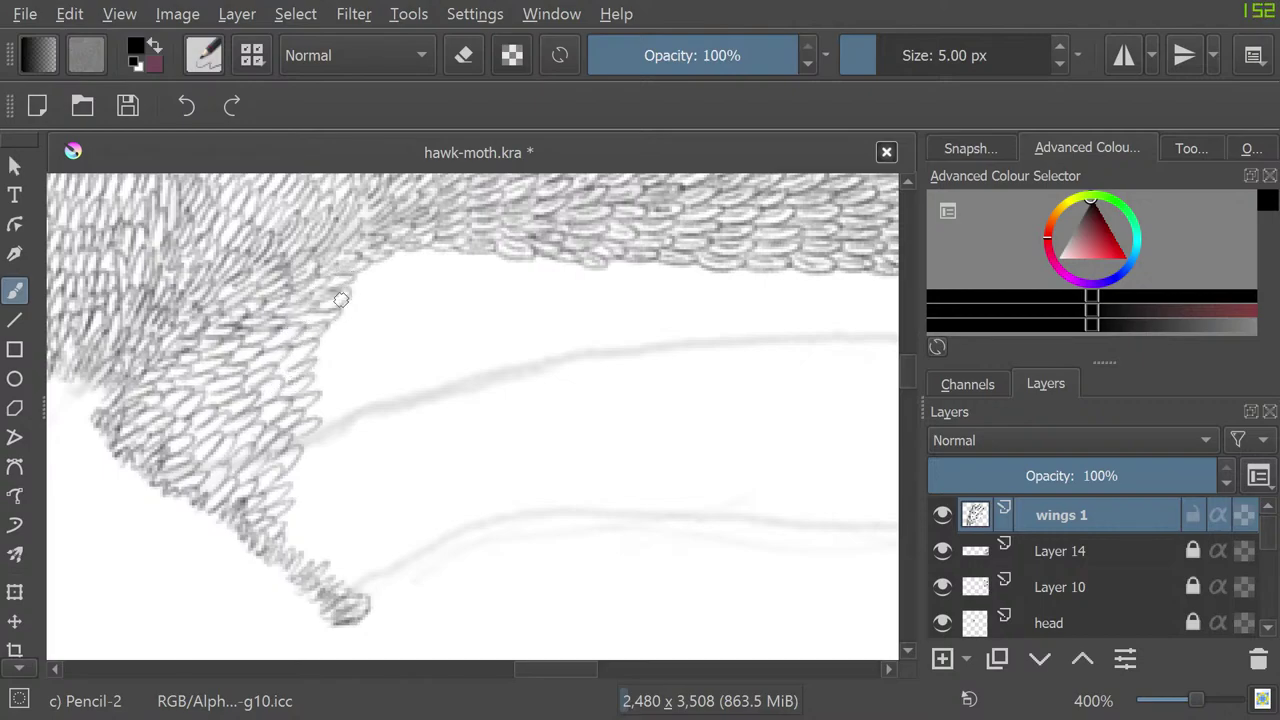
Step: Extend the scale rows on wings 1 outward from the base, between the lowest dark band and the upper guide line
{"action": "mouse_move", "coordinate": [317, 410]}
{"action": "left_mouse_down"}
{"action": "mouse_move", "coordinate": [342, 374]}
{"action": "mouse_move", "coordinate": [315, 383]}
{"action": "mouse_move", "coordinate": [310, 370]}
{"action": "mouse_move", "coordinate": [344, 337]}
{"action": "mouse_move", "coordinate": [326, 328]}
{"action": "mouse_move", "coordinate": [366, 301]}
{"action": "mouse_move", "coordinate": [330, 273]}
{"action": "mouse_move", "coordinate": [346, 301]}
{"action": "mouse_move", "coordinate": [392, 260]}
{"action": "left_mouse_up"}
{"action": "mouse_move", "coordinate": [351, 397]}
{"action": "left_mouse_down"}
{"action": "mouse_move", "coordinate": [382, 366]}
{"action": "mouse_move", "coordinate": [339, 361]}
{"action": "mouse_move", "coordinate": [378, 341]}
{"action": "mouse_move", "coordinate": [341, 329]}
{"action": "mouse_move", "coordinate": [357, 337]}
{"action": "mouse_move", "coordinate": [354, 317]}
{"action": "mouse_move", "coordinate": [399, 295]}
{"action": "mouse_move", "coordinate": [374, 297]}
{"action": "mouse_move", "coordinate": [388, 257]}
{"action": "left_mouse_up"}
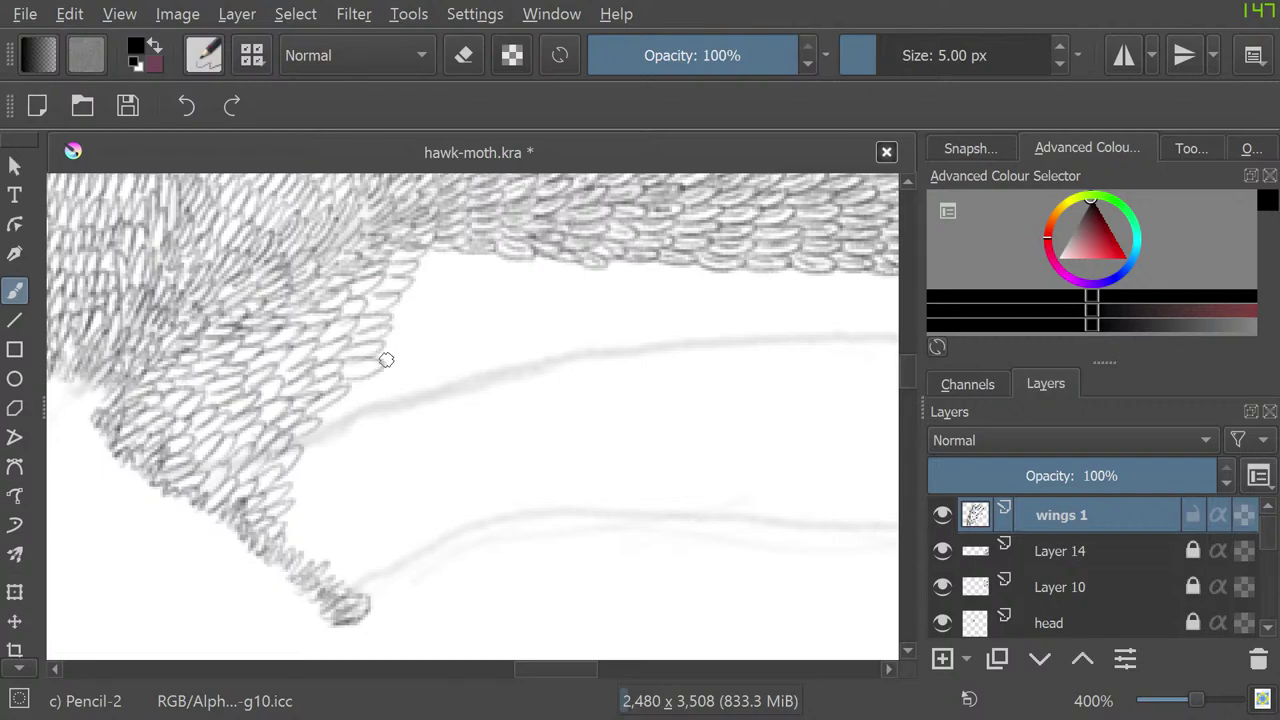
{"action": "mouse_move", "coordinate": [386, 360]}
{"action": "left_mouse_down"}
{"action": "mouse_move", "coordinate": [405, 336]}
{"action": "mouse_move", "coordinate": [387, 322]}
{"action": "mouse_move", "coordinate": [426, 305]}
{"action": "mouse_move", "coordinate": [400, 293]}
{"action": "mouse_move", "coordinate": [444, 260]}
{"action": "mouse_move", "coordinate": [422, 257]}
{"action": "mouse_move", "coordinate": [447, 250]}
{"action": "mouse_move", "coordinate": [453, 281]}
{"action": "left_mouse_up"}
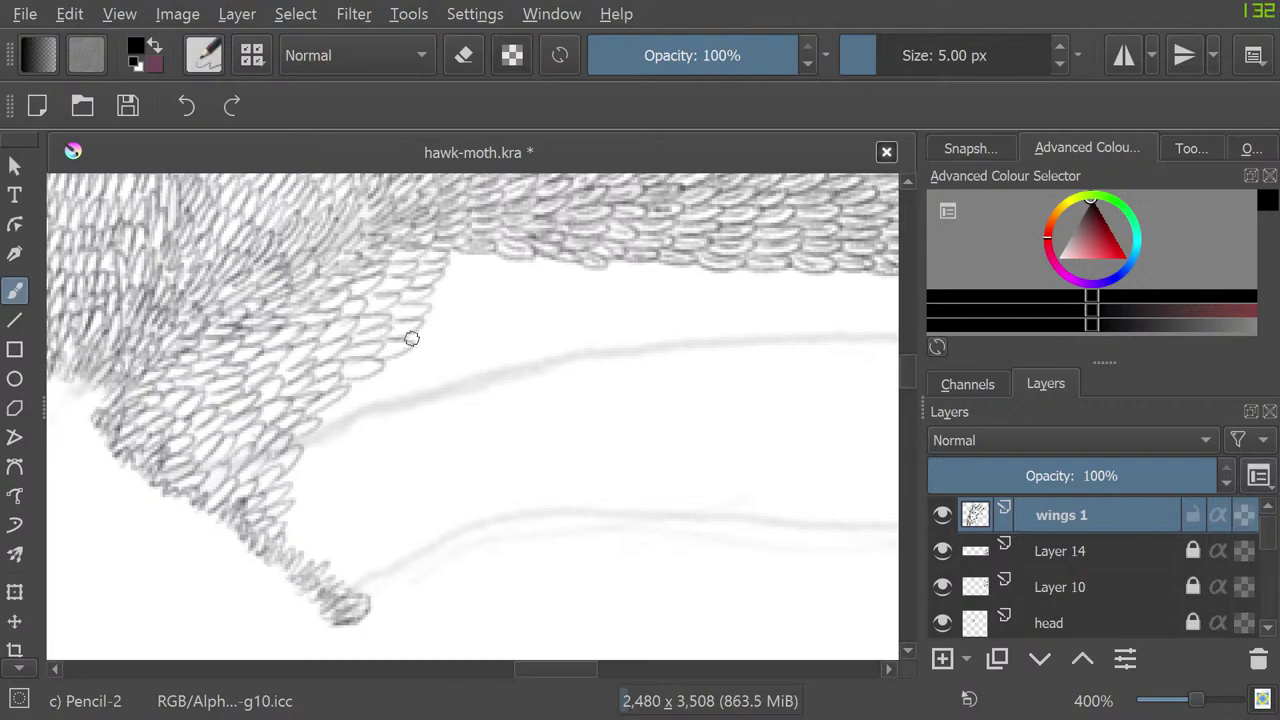
{"action": "mouse_move", "coordinate": [411, 338]}
{"action": "left_mouse_down"}
{"action": "mouse_move", "coordinate": [429, 305]}
{"action": "mouse_move", "coordinate": [463, 292]}
{"action": "mouse_move", "coordinate": [427, 291]}
{"action": "mouse_move", "coordinate": [446, 288]}
{"action": "mouse_move", "coordinate": [435, 275]}
{"action": "mouse_move", "coordinate": [453, 250]}
{"action": "left_mouse_up"}
{"action": "mouse_move", "coordinate": [446, 297]}
{"action": "left_mouse_down"}
{"action": "mouse_move", "coordinate": [445, 339]}
{"action": "mouse_move", "coordinate": [486, 318]}
{"action": "mouse_move", "coordinate": [449, 318]}
{"action": "mouse_move", "coordinate": [458, 302]}
{"action": "mouse_move", "coordinate": [489, 298]}
{"action": "mouse_move", "coordinate": [461, 293]}
{"action": "mouse_move", "coordinate": [501, 269]}
{"action": "mouse_move", "coordinate": [463, 262]}
{"action": "left_mouse_up"}
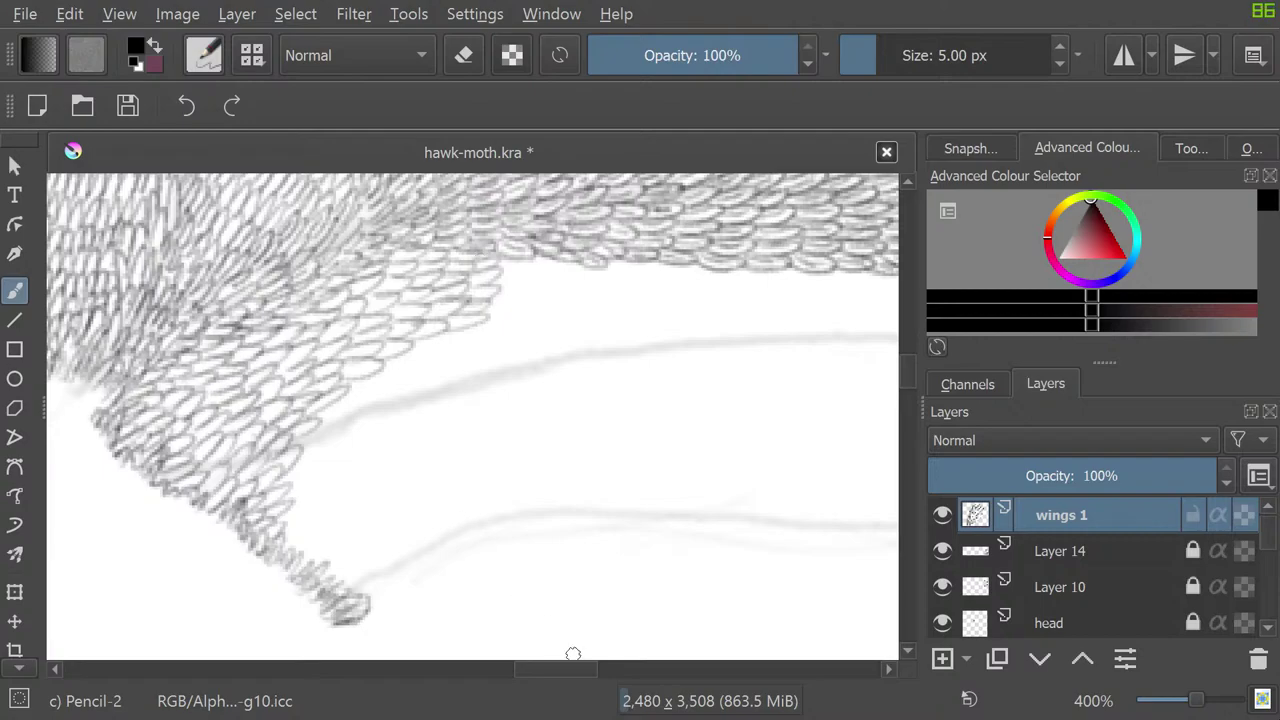
Step: Continue the scales on wings 1 along the underside of the lowest dark band, tapering them into its edge
{"action": "mouse_move", "coordinate": [575, 669]}
{"action": "left_mouse_down"}
{"action": "mouse_move", "coordinate": [652, 669]}
{"action": "mouse_move", "coordinate": [572, 669]}
{"action": "mouse_move", "coordinate": [585, 669]}
{"action": "left_mouse_up"}
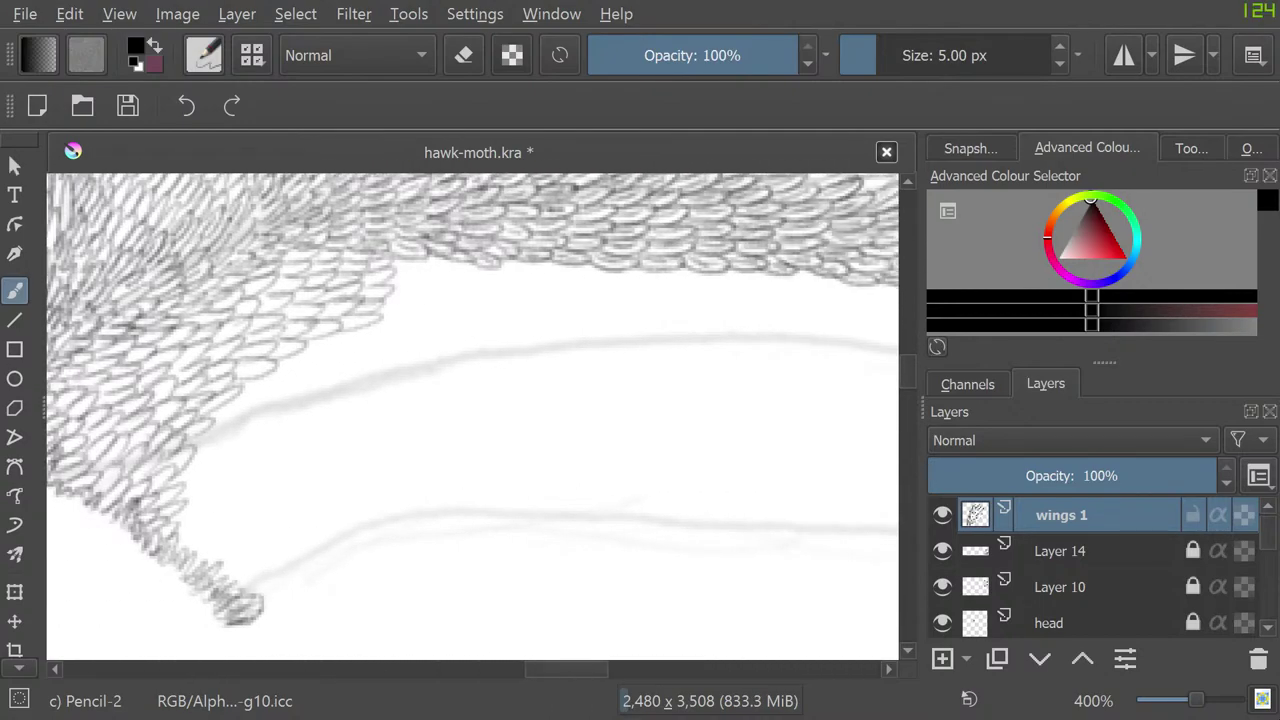
{"action": "mouse_move", "coordinate": [410, 255]}
{"action": "left_mouse_down"}
{"action": "mouse_move", "coordinate": [354, 316]}
{"action": "mouse_move", "coordinate": [441, 255]}
{"action": "mouse_move", "coordinate": [445, 268]}
{"action": "mouse_move", "coordinate": [417, 268]}
{"action": "mouse_move", "coordinate": [377, 302]}
{"action": "left_mouse_up"}
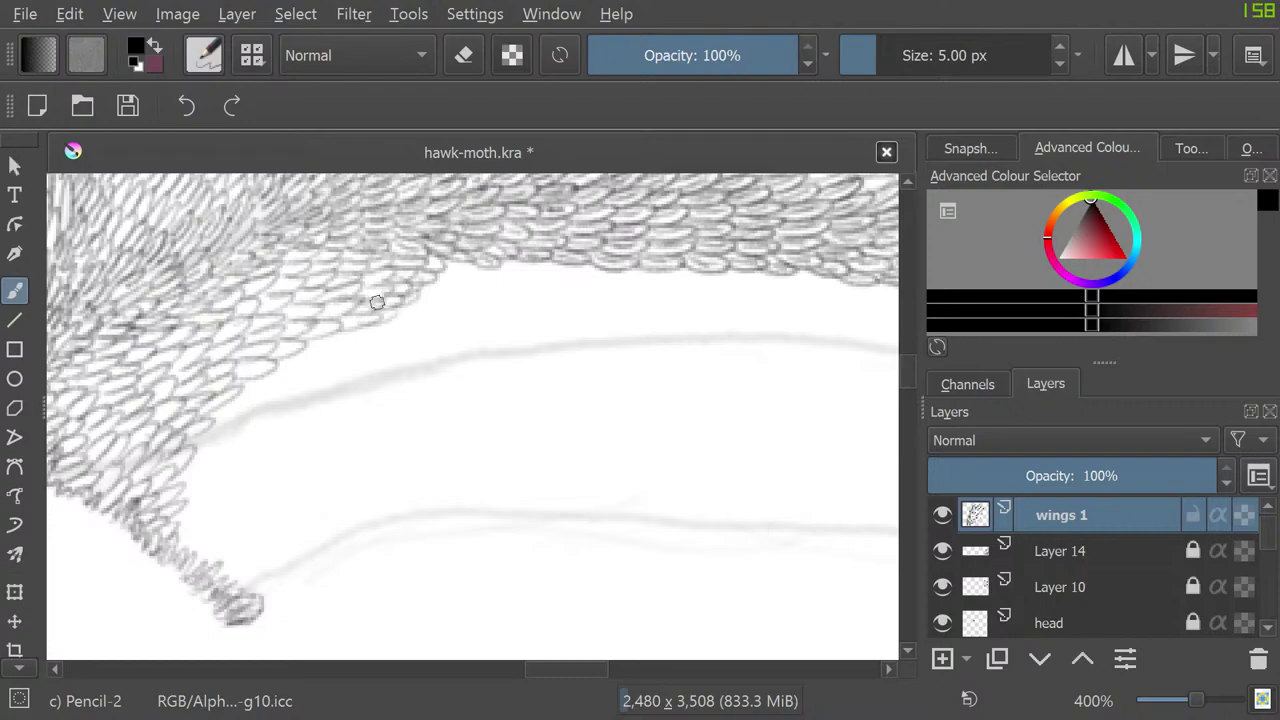
{"action": "mouse_move", "coordinate": [474, 270]}
{"action": "left_mouse_down"}
{"action": "mouse_move", "coordinate": [424, 280]}
{"action": "mouse_move", "coordinate": [436, 303]}
{"action": "mouse_move", "coordinate": [395, 318]}
{"action": "left_mouse_up"}
{"action": "mouse_move", "coordinate": [511, 263]}
{"action": "left_mouse_down"}
{"action": "mouse_move", "coordinate": [475, 275]}
{"action": "mouse_move", "coordinate": [488, 281]}
{"action": "mouse_move", "coordinate": [430, 310]}
{"action": "left_mouse_up"}
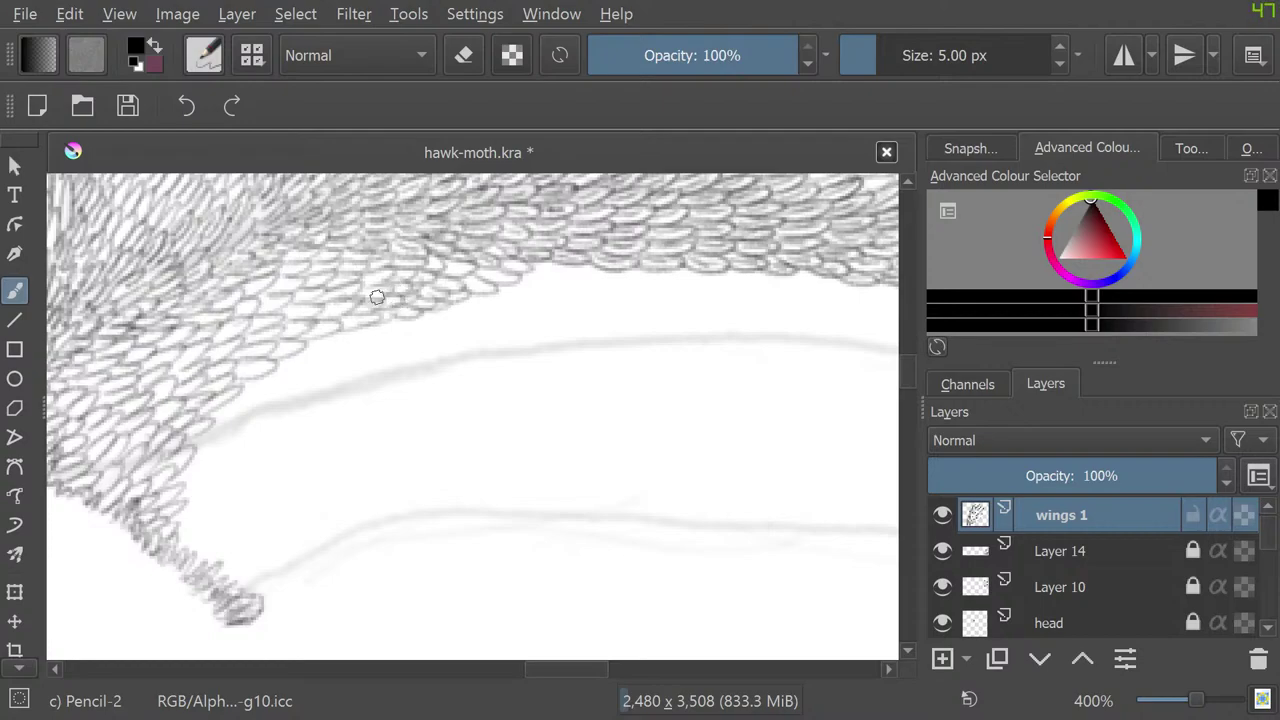
Step: Shade the scales at the wing base on wings 1 with pencil strokes, from the jagged lower edge up to the existing dark scales
{"action": "scroll", "coordinate": [377, 297], "scroll_direction": "down", "scroll_amount": 6}
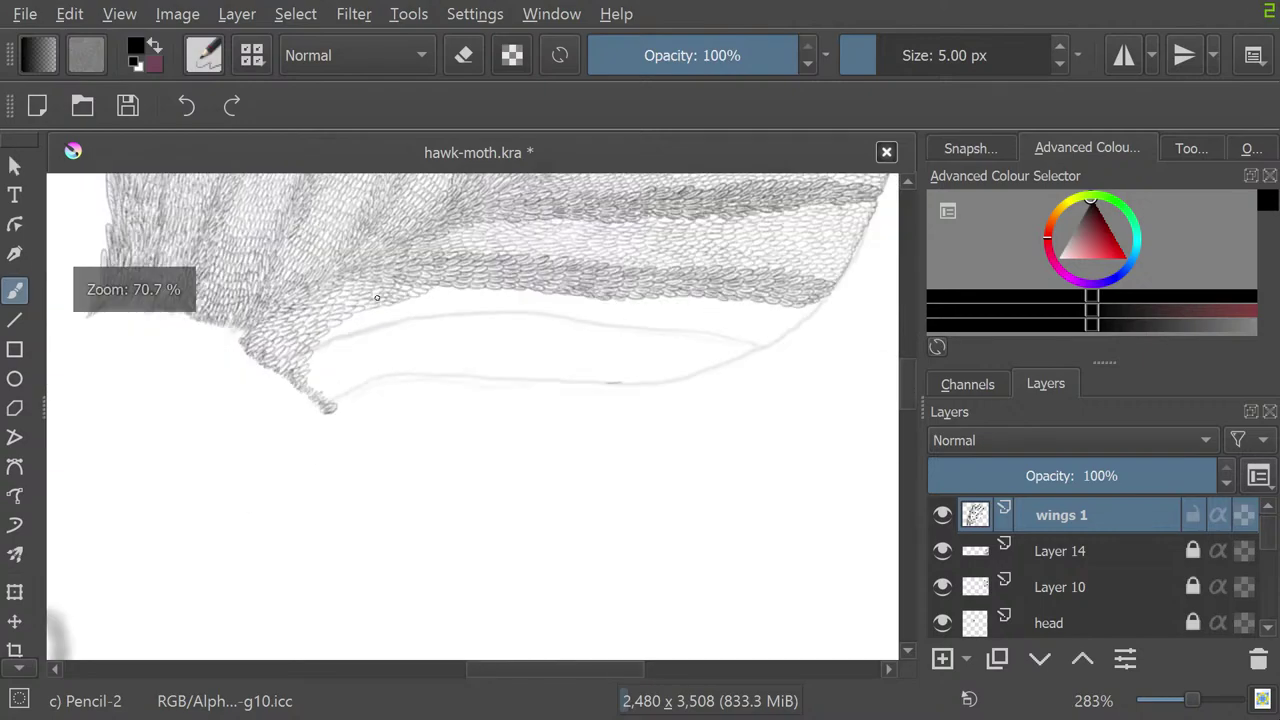
{"action": "scroll", "coordinate": [329, 540], "scroll_direction": "up", "scroll_amount": 9}
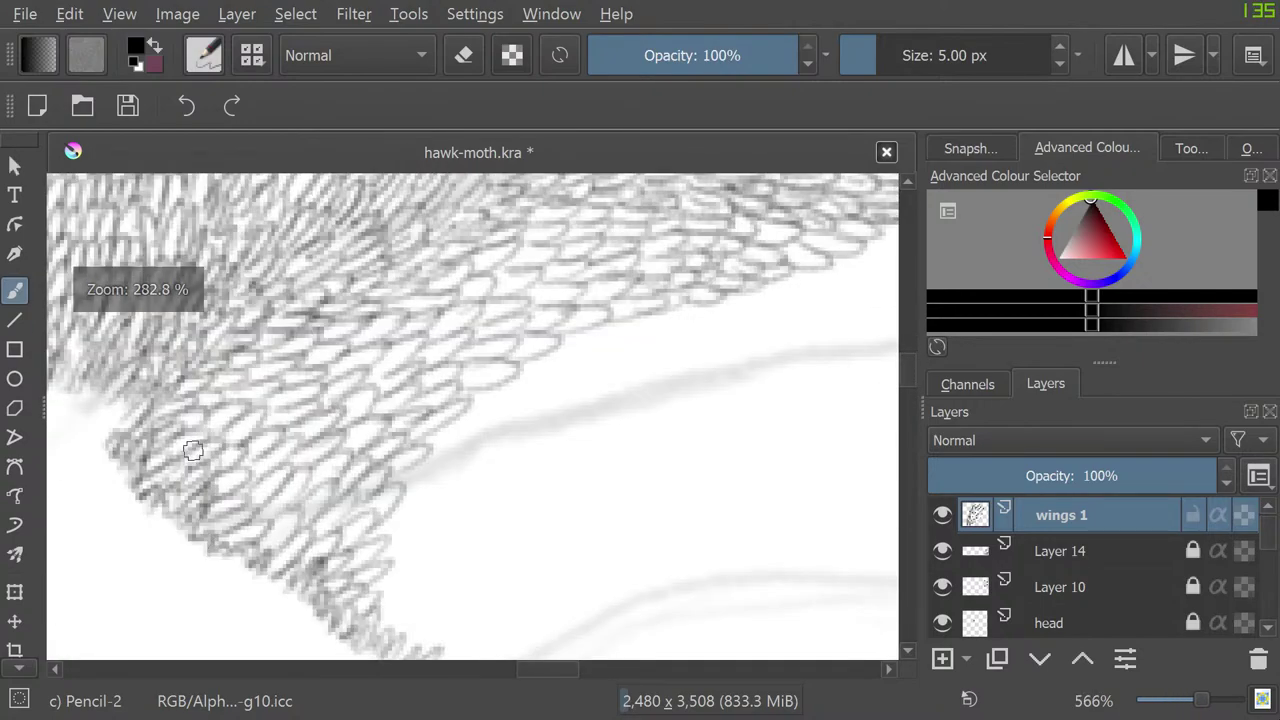
{"action": "scroll", "coordinate": [195, 453], "scroll_direction": "down", "scroll_amount": 1}
{"action": "scroll", "coordinate": [195, 453], "scroll_direction": "up", "scroll_amount": 1}
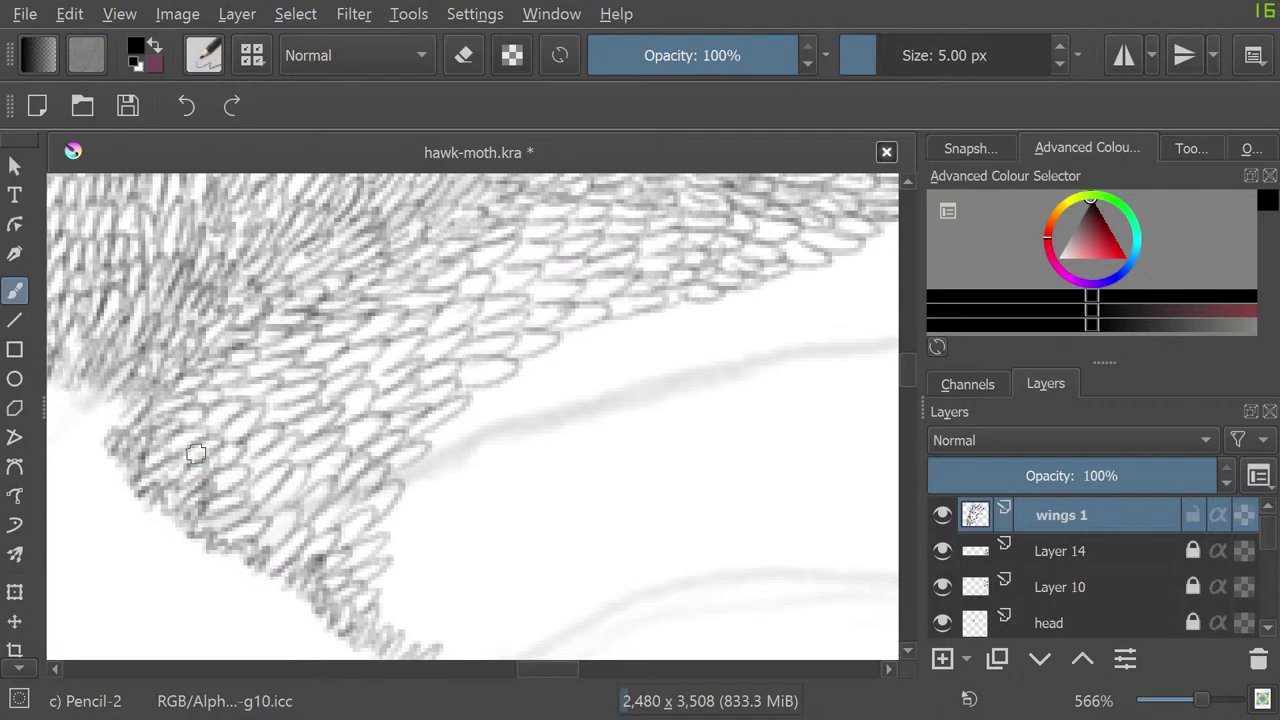
{"action": "key", "text": "e"}
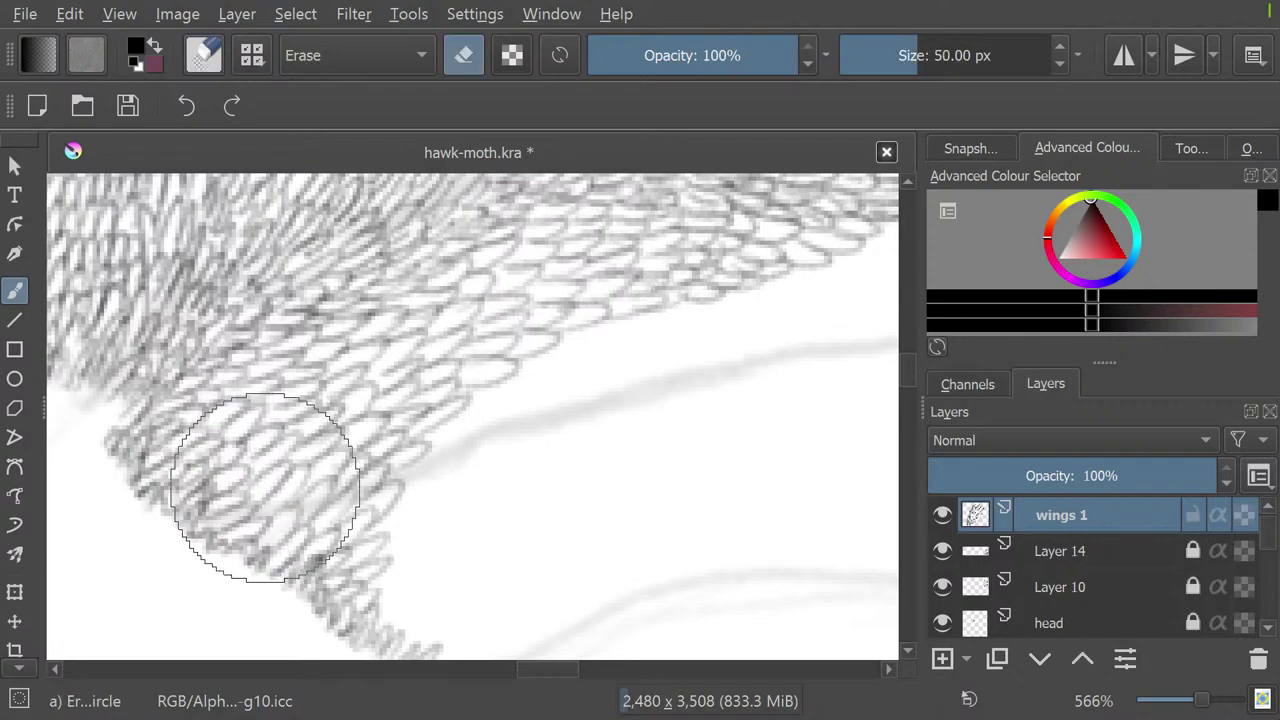
{"action": "key", "text": "e"}
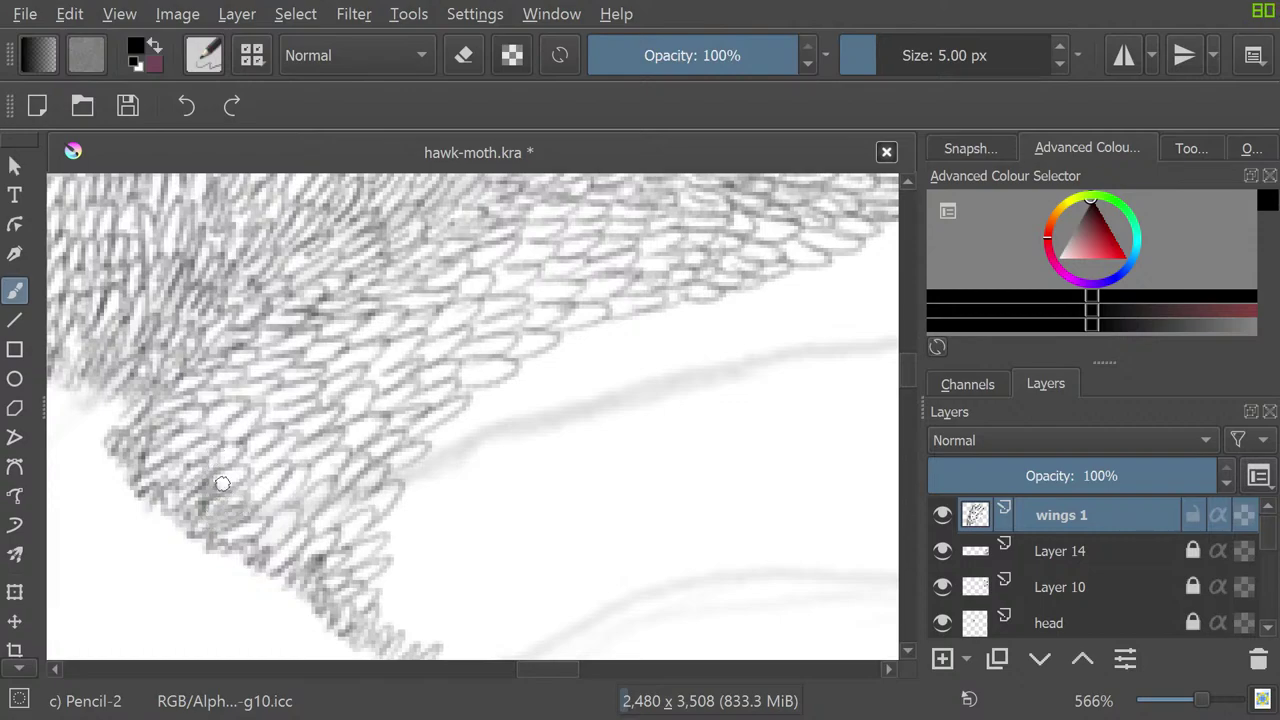
{"action": "mouse_move", "coordinate": [215, 491]}
{"action": "left_mouse_down"}
{"action": "mouse_move", "coordinate": [231, 450]}
{"action": "mouse_move", "coordinate": [218, 468]}
{"action": "mouse_move", "coordinate": [224, 443]}
{"action": "mouse_move", "coordinate": [183, 425]}
{"action": "mouse_move", "coordinate": [194, 455]}
{"action": "mouse_move", "coordinate": [207, 440]}
{"action": "mouse_move", "coordinate": [165, 461]}
{"action": "mouse_move", "coordinate": [155, 445]}
{"action": "mouse_move", "coordinate": [170, 453]}
{"action": "mouse_move", "coordinate": [160, 456]}
{"action": "mouse_move", "coordinate": [181, 441]}
{"action": "mouse_move", "coordinate": [152, 456]}
{"action": "left_mouse_up"}
{"action": "mouse_move", "coordinate": [194, 410]}
{"action": "left_mouse_down"}
{"action": "mouse_move", "coordinate": [245, 399]}
{"action": "mouse_move", "coordinate": [203, 418]}
{"action": "mouse_move", "coordinate": [250, 426]}
{"action": "mouse_move", "coordinate": [229, 424]}
{"action": "mouse_move", "coordinate": [248, 464]}
{"action": "left_mouse_up"}
{"action": "mouse_move", "coordinate": [256, 430]}
{"action": "left_mouse_down"}
{"action": "mouse_move", "coordinate": [257, 474]}
{"action": "mouse_move", "coordinate": [282, 446]}
{"action": "mouse_move", "coordinate": [246, 490]}
{"action": "left_mouse_up"}
{"action": "mouse_move", "coordinate": [296, 428]}
{"action": "left_mouse_down"}
{"action": "mouse_move", "coordinate": [251, 471]}
{"action": "mouse_move", "coordinate": [252, 494]}
{"action": "mouse_move", "coordinate": [275, 478]}
{"action": "mouse_move", "coordinate": [254, 502]}
{"action": "mouse_move", "coordinate": [290, 467]}
{"action": "mouse_move", "coordinate": [255, 469]}
{"action": "mouse_move", "coordinate": [237, 502]}
{"action": "mouse_move", "coordinate": [251, 487]}
{"action": "mouse_move", "coordinate": [181, 521]}
{"action": "mouse_move", "coordinate": [214, 501]}
{"action": "mouse_move", "coordinate": [238, 508]}
{"action": "mouse_move", "coordinate": [197, 528]}
{"action": "mouse_move", "coordinate": [259, 524]}
{"action": "mouse_move", "coordinate": [240, 537]}
{"action": "mouse_move", "coordinate": [268, 522]}
{"action": "mouse_move", "coordinate": [222, 542]}
{"action": "left_mouse_up"}
{"action": "mouse_move", "coordinate": [294, 520]}
{"action": "left_mouse_down"}
{"action": "mouse_move", "coordinate": [256, 554]}
{"action": "mouse_move", "coordinate": [260, 537]}
{"action": "mouse_move", "coordinate": [274, 569]}
{"action": "mouse_move", "coordinate": [270, 558]}
{"action": "left_mouse_up"}
{"action": "left_click_drag", "start_coordinate": [288, 496], "coordinate": [264, 518]}
{"action": "mouse_move", "coordinate": [310, 472]}
{"action": "left_mouse_down"}
{"action": "mouse_move", "coordinate": [280, 511]}
{"action": "mouse_move", "coordinate": [309, 469]}
{"action": "mouse_move", "coordinate": [266, 499]}
{"action": "mouse_move", "coordinate": [286, 515]}
{"action": "mouse_move", "coordinate": [320, 489]}
{"action": "mouse_move", "coordinate": [313, 516]}
{"action": "mouse_move", "coordinate": [311, 489]}
{"action": "mouse_move", "coordinate": [294, 514]}
{"action": "left_mouse_up"}
{"action": "mouse_move", "coordinate": [234, 396]}
{"action": "left_mouse_down"}
{"action": "mouse_move", "coordinate": [274, 383]}
{"action": "mouse_move", "coordinate": [224, 404]}
{"action": "left_mouse_up"}
{"action": "mouse_move", "coordinate": [260, 362]}
{"action": "left_mouse_down"}
{"action": "mouse_move", "coordinate": [294, 354]}
{"action": "mouse_move", "coordinate": [232, 378]}
{"action": "mouse_move", "coordinate": [225, 359]}
{"action": "mouse_move", "coordinate": [242, 366]}
{"action": "mouse_move", "coordinate": [228, 352]}
{"action": "mouse_move", "coordinate": [210, 366]}
{"action": "mouse_move", "coordinate": [232, 333]}
{"action": "mouse_move", "coordinate": [245, 341]}
{"action": "mouse_move", "coordinate": [233, 330]}
{"action": "mouse_move", "coordinate": [273, 334]}
{"action": "mouse_move", "coordinate": [250, 346]}
{"action": "mouse_move", "coordinate": [268, 348]}
{"action": "mouse_move", "coordinate": [262, 331]}
{"action": "mouse_move", "coordinate": [270, 348]}
{"action": "mouse_move", "coordinate": [300, 341]}
{"action": "mouse_move", "coordinate": [289, 353]}
{"action": "mouse_move", "coordinate": [315, 330]}
{"action": "mouse_move", "coordinate": [281, 345]}
{"action": "mouse_move", "coordinate": [298, 348]}
{"action": "mouse_move", "coordinate": [270, 341]}
{"action": "mouse_move", "coordinate": [303, 360]}
{"action": "mouse_move", "coordinate": [337, 348]}
{"action": "mouse_move", "coordinate": [305, 358]}
{"action": "mouse_move", "coordinate": [323, 343]}
{"action": "mouse_move", "coordinate": [278, 380]}
{"action": "mouse_move", "coordinate": [326, 368]}
{"action": "mouse_move", "coordinate": [273, 373]}
{"action": "mouse_move", "coordinate": [276, 400]}
{"action": "mouse_move", "coordinate": [312, 382]}
{"action": "mouse_move", "coordinate": [277, 405]}
{"action": "mouse_move", "coordinate": [314, 380]}
{"action": "mouse_move", "coordinate": [260, 401]}
{"action": "mouse_move", "coordinate": [275, 404]}
{"action": "mouse_move", "coordinate": [269, 417]}
{"action": "mouse_move", "coordinate": [307, 410]}
{"action": "mouse_move", "coordinate": [265, 406]}
{"action": "left_mouse_up"}
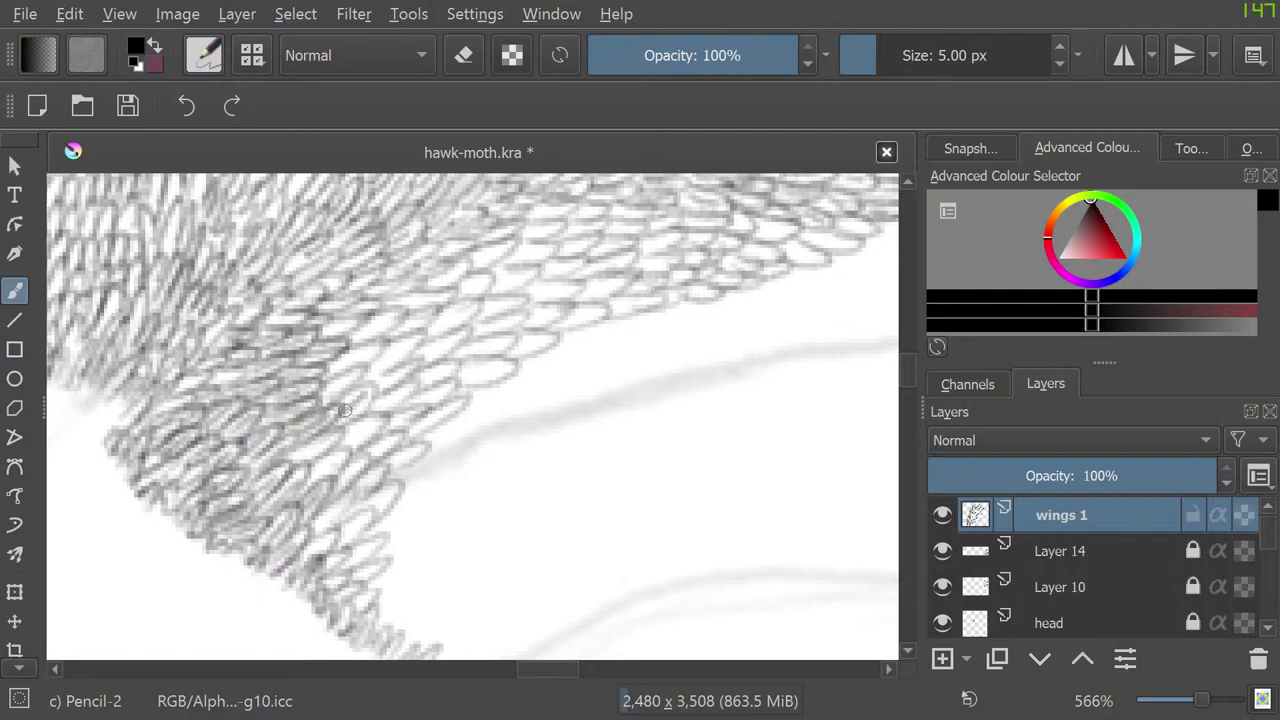
Step: Extend the pencil shading on wings 1 across the wing base scales to their outer edge beside the start of the upper guide line
{"action": "mouse_move", "coordinate": [337, 420]}
{"action": "left_mouse_down"}
{"action": "mouse_move", "coordinate": [374, 396]}
{"action": "mouse_move", "coordinate": [333, 409]}
{"action": "left_mouse_up"}
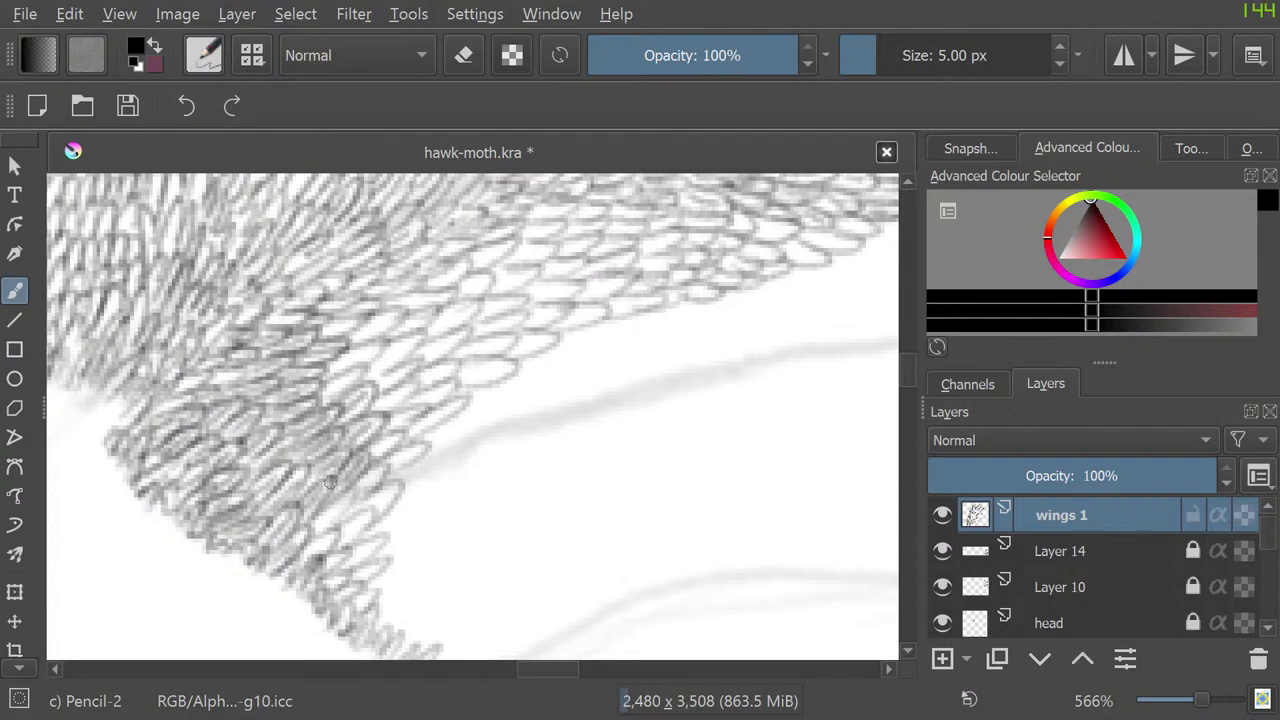
{"action": "mouse_move", "coordinate": [368, 483]}
{"action": "left_mouse_down"}
{"action": "mouse_move", "coordinate": [341, 541]}
{"action": "mouse_move", "coordinate": [362, 534]}
{"action": "mouse_move", "coordinate": [357, 516]}
{"action": "mouse_move", "coordinate": [314, 525]}
{"action": "mouse_move", "coordinate": [374, 498]}
{"action": "mouse_move", "coordinate": [326, 511]}
{"action": "mouse_move", "coordinate": [321, 525]}
{"action": "mouse_move", "coordinate": [335, 524]}
{"action": "mouse_move", "coordinate": [322, 525]}
{"action": "mouse_move", "coordinate": [343, 502]}
{"action": "mouse_move", "coordinate": [316, 530]}
{"action": "mouse_move", "coordinate": [336, 519]}
{"action": "mouse_move", "coordinate": [332, 530]}
{"action": "mouse_move", "coordinate": [361, 497]}
{"action": "mouse_move", "coordinate": [254, 530]}
{"action": "mouse_move", "coordinate": [318, 482]}
{"action": "mouse_move", "coordinate": [291, 506]}
{"action": "mouse_move", "coordinate": [371, 549]}
{"action": "mouse_move", "coordinate": [349, 570]}
{"action": "mouse_move", "coordinate": [391, 536]}
{"action": "mouse_move", "coordinate": [348, 555]}
{"action": "mouse_move", "coordinate": [347, 577]}
{"action": "mouse_move", "coordinate": [373, 570]}
{"action": "mouse_move", "coordinate": [362, 586]}
{"action": "mouse_move", "coordinate": [393, 555]}
{"action": "mouse_move", "coordinate": [339, 582]}
{"action": "mouse_move", "coordinate": [300, 571]}
{"action": "mouse_move", "coordinate": [325, 540]}
{"action": "left_mouse_up"}
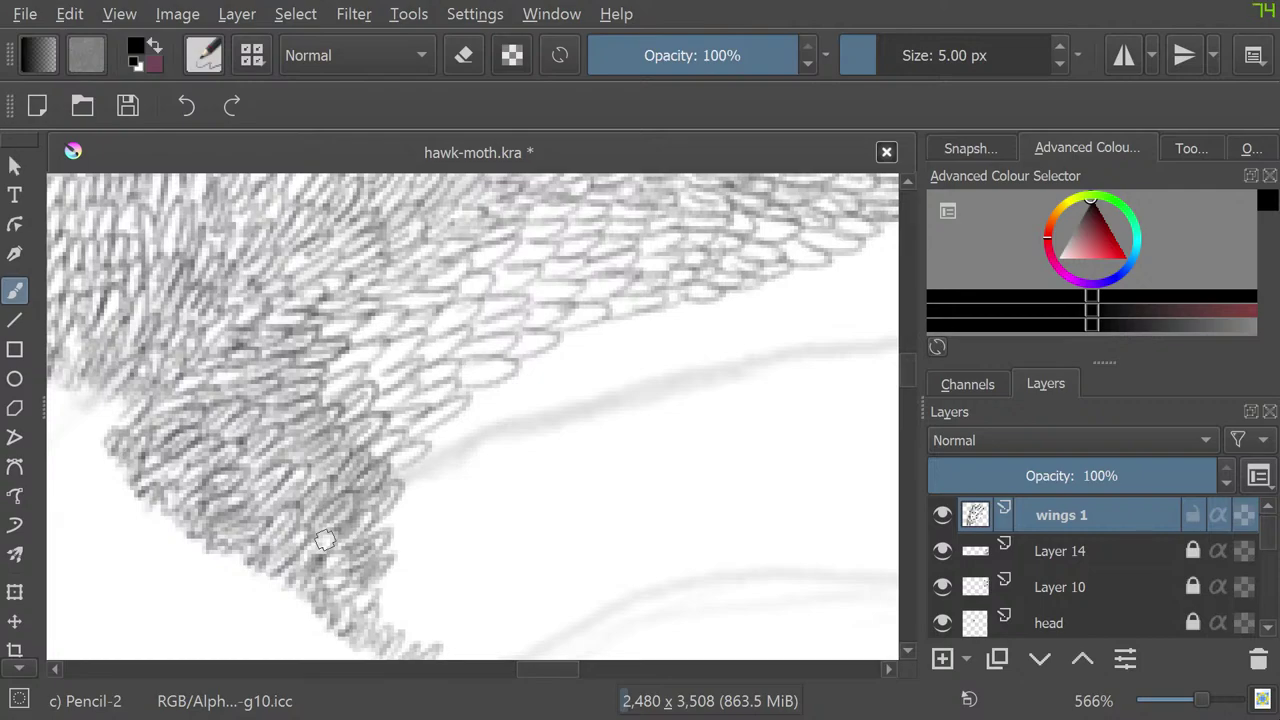
{"action": "mouse_move", "coordinate": [393, 464]}
{"action": "left_mouse_down"}
{"action": "mouse_move", "coordinate": [423, 451]}
{"action": "mouse_move", "coordinate": [358, 461]}
{"action": "mouse_move", "coordinate": [405, 434]}
{"action": "left_mouse_up"}
{"action": "mouse_move", "coordinate": [325, 392]}
{"action": "left_mouse_down"}
{"action": "mouse_move", "coordinate": [357, 355]}
{"action": "mouse_move", "coordinate": [348, 342]}
{"action": "mouse_move", "coordinate": [391, 311]}
{"action": "mouse_move", "coordinate": [341, 348]}
{"action": "mouse_move", "coordinate": [336, 320]}
{"action": "mouse_move", "coordinate": [331, 331]}
{"action": "mouse_move", "coordinate": [291, 316]}
{"action": "mouse_move", "coordinate": [284, 293]}
{"action": "left_mouse_up"}
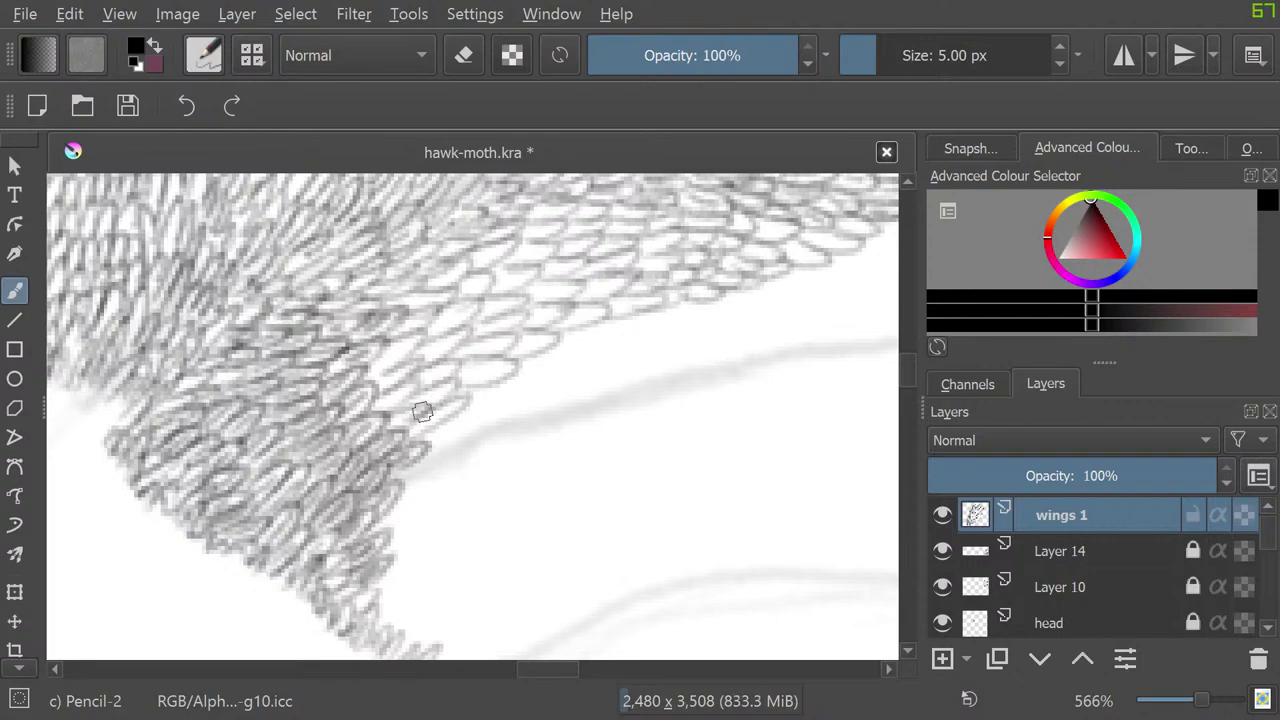
{"action": "mouse_move", "coordinate": [449, 412]}
{"action": "left_mouse_down"}
{"action": "mouse_move", "coordinate": [402, 425]}
{"action": "mouse_move", "coordinate": [410, 404]}
{"action": "mouse_move", "coordinate": [460, 376]}
{"action": "mouse_move", "coordinate": [383, 422]}
{"action": "mouse_move", "coordinate": [410, 424]}
{"action": "mouse_move", "coordinate": [378, 423]}
{"action": "mouse_move", "coordinate": [380, 385]}
{"action": "mouse_move", "coordinate": [381, 409]}
{"action": "mouse_move", "coordinate": [405, 402]}
{"action": "mouse_move", "coordinate": [376, 393]}
{"action": "mouse_move", "coordinate": [372, 403]}
{"action": "mouse_move", "coordinate": [399, 392]}
{"action": "mouse_move", "coordinate": [362, 410]}
{"action": "left_mouse_up"}
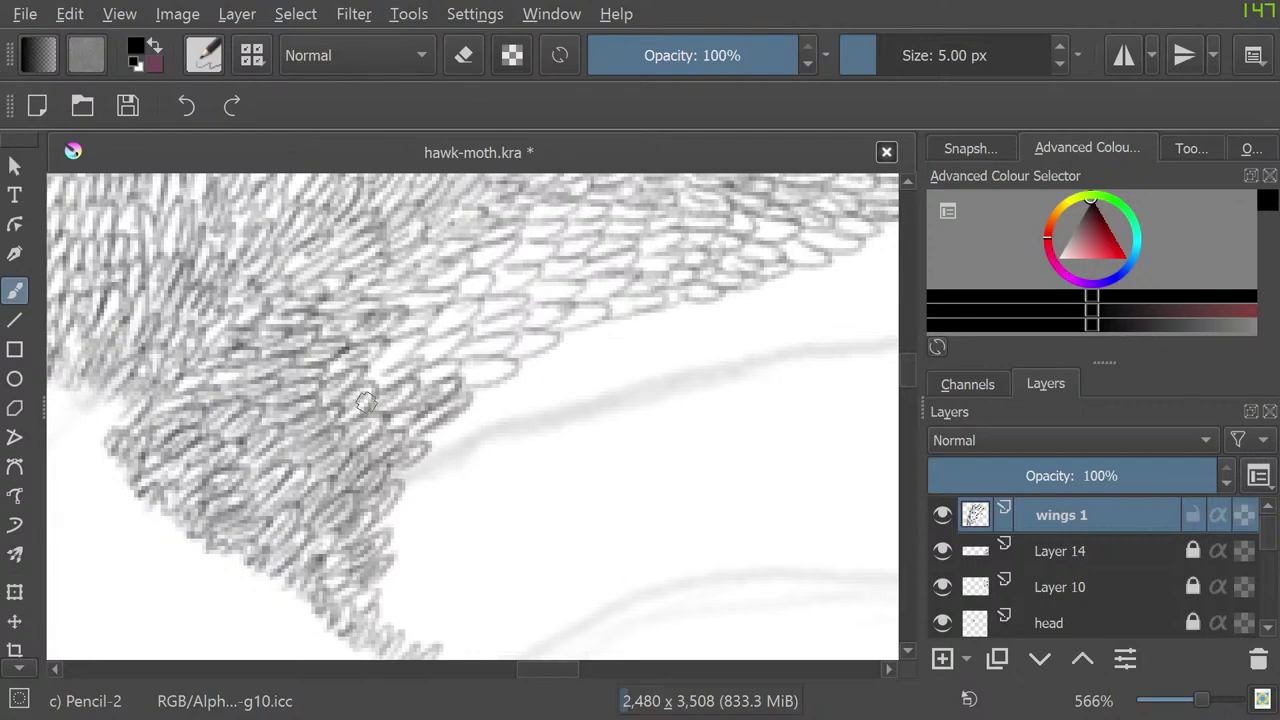
Step: Shade the narrow strip of scales on wings 1 between the base and the lowest dark band, out to where it tapers into the band
{"action": "mouse_move", "coordinate": [393, 368]}
{"action": "left_mouse_down"}
{"action": "mouse_move", "coordinate": [358, 374]}
{"action": "mouse_move", "coordinate": [385, 317]}
{"action": "mouse_move", "coordinate": [503, 306]}
{"action": "mouse_move", "coordinate": [391, 327]}
{"action": "mouse_move", "coordinate": [404, 301]}
{"action": "mouse_move", "coordinate": [438, 293]}
{"action": "mouse_move", "coordinate": [421, 289]}
{"action": "mouse_move", "coordinate": [423, 301]}
{"action": "mouse_move", "coordinate": [453, 296]}
{"action": "mouse_move", "coordinate": [422, 285]}
{"action": "mouse_move", "coordinate": [462, 266]}
{"action": "mouse_move", "coordinate": [445, 287]}
{"action": "mouse_move", "coordinate": [459, 256]}
{"action": "mouse_move", "coordinate": [429, 264]}
{"action": "mouse_move", "coordinate": [432, 253]}
{"action": "mouse_move", "coordinate": [489, 242]}
{"action": "left_mouse_up"}
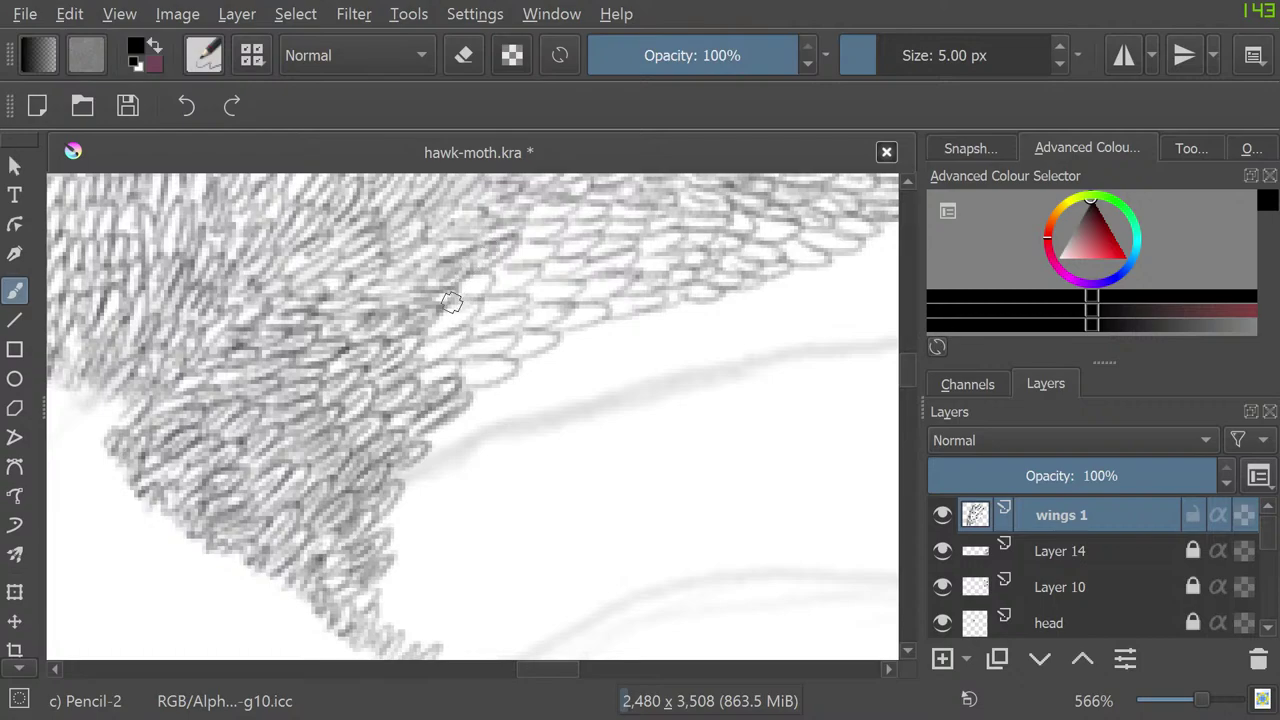
{"action": "mouse_move", "coordinate": [452, 302]}
{"action": "left_mouse_down"}
{"action": "mouse_move", "coordinate": [485, 279]}
{"action": "mouse_move", "coordinate": [433, 322]}
{"action": "mouse_move", "coordinate": [477, 308]}
{"action": "mouse_move", "coordinate": [432, 326]}
{"action": "mouse_move", "coordinate": [427, 345]}
{"action": "left_mouse_up"}
{"action": "mouse_move", "coordinate": [402, 405]}
{"action": "left_mouse_down"}
{"action": "mouse_move", "coordinate": [454, 369]}
{"action": "mouse_move", "coordinate": [430, 375]}
{"action": "mouse_move", "coordinate": [497, 382]}
{"action": "mouse_move", "coordinate": [477, 358]}
{"action": "mouse_move", "coordinate": [532, 341]}
{"action": "mouse_move", "coordinate": [537, 352]}
{"action": "mouse_move", "coordinate": [510, 335]}
{"action": "mouse_move", "coordinate": [461, 341]}
{"action": "mouse_move", "coordinate": [526, 308]}
{"action": "mouse_move", "coordinate": [472, 322]}
{"action": "mouse_move", "coordinate": [530, 297]}
{"action": "mouse_move", "coordinate": [461, 314]}
{"action": "mouse_move", "coordinate": [527, 273]}
{"action": "mouse_move", "coordinate": [501, 293]}
{"action": "mouse_move", "coordinate": [514, 267]}
{"action": "mouse_move", "coordinate": [483, 283]}
{"action": "mouse_move", "coordinate": [522, 251]}
{"action": "mouse_move", "coordinate": [557, 244]}
{"action": "mouse_move", "coordinate": [501, 259]}
{"action": "mouse_move", "coordinate": [528, 233]}
{"action": "mouse_move", "coordinate": [564, 227]}
{"action": "mouse_move", "coordinate": [516, 233]}
{"action": "mouse_move", "coordinate": [541, 209]}
{"action": "left_mouse_up"}
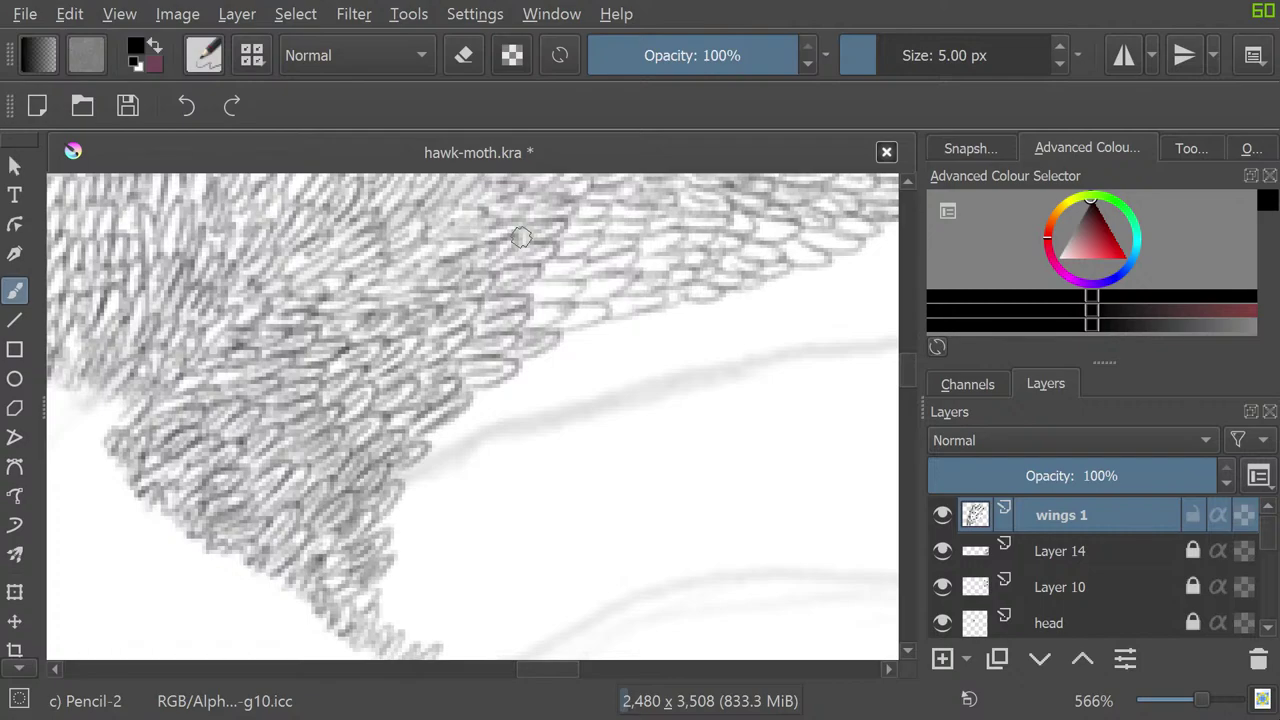
{"action": "left_click_drag", "start_coordinate": [521, 237], "coordinate": [291, 241]}
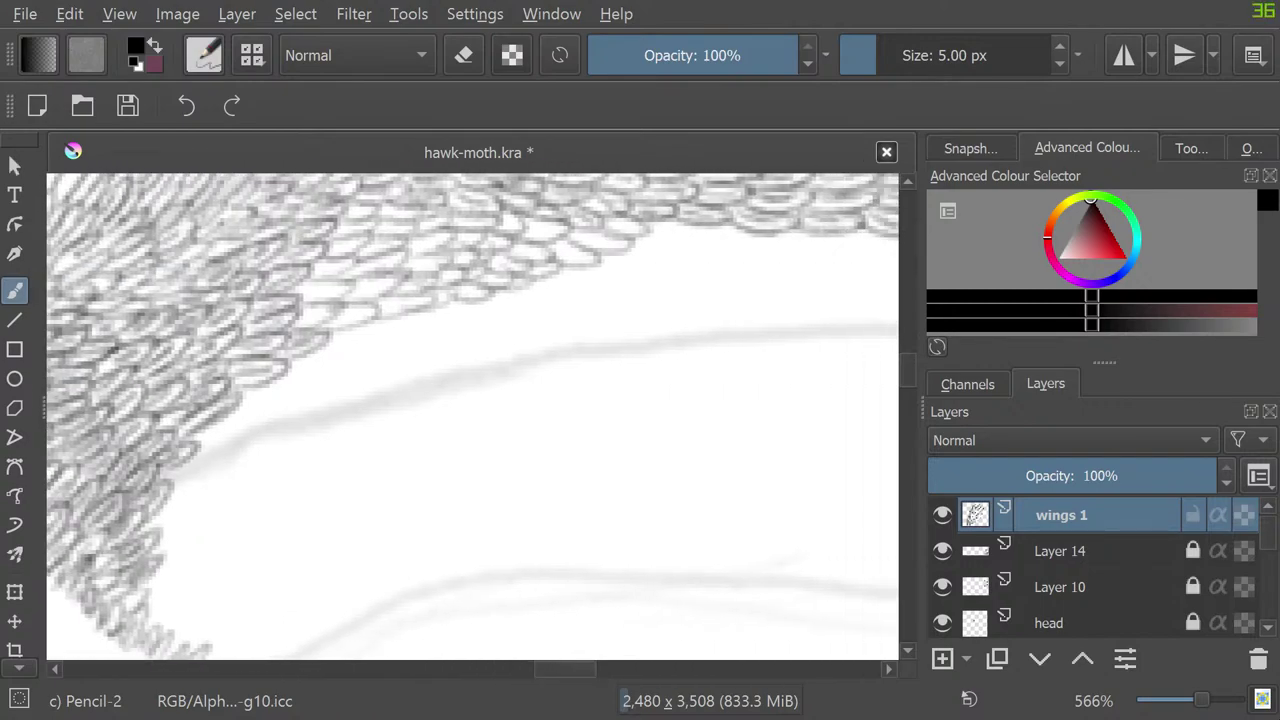
{"action": "left_click_drag", "start_coordinate": [472, 300], "coordinate": [472, 480]}
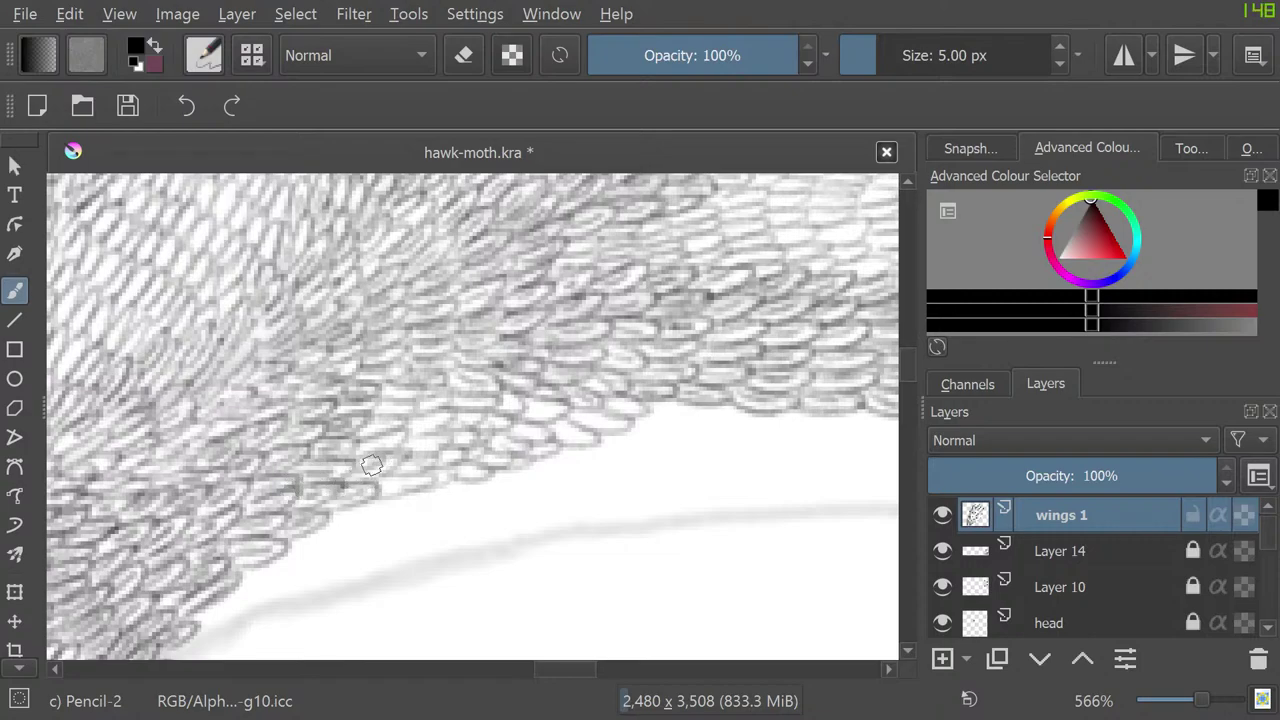
{"action": "mouse_move", "coordinate": [368, 446]}
{"action": "left_mouse_down"}
{"action": "mouse_move", "coordinate": [406, 434]}
{"action": "mouse_move", "coordinate": [397, 394]}
{"action": "mouse_move", "coordinate": [430, 416]}
{"action": "left_mouse_up"}
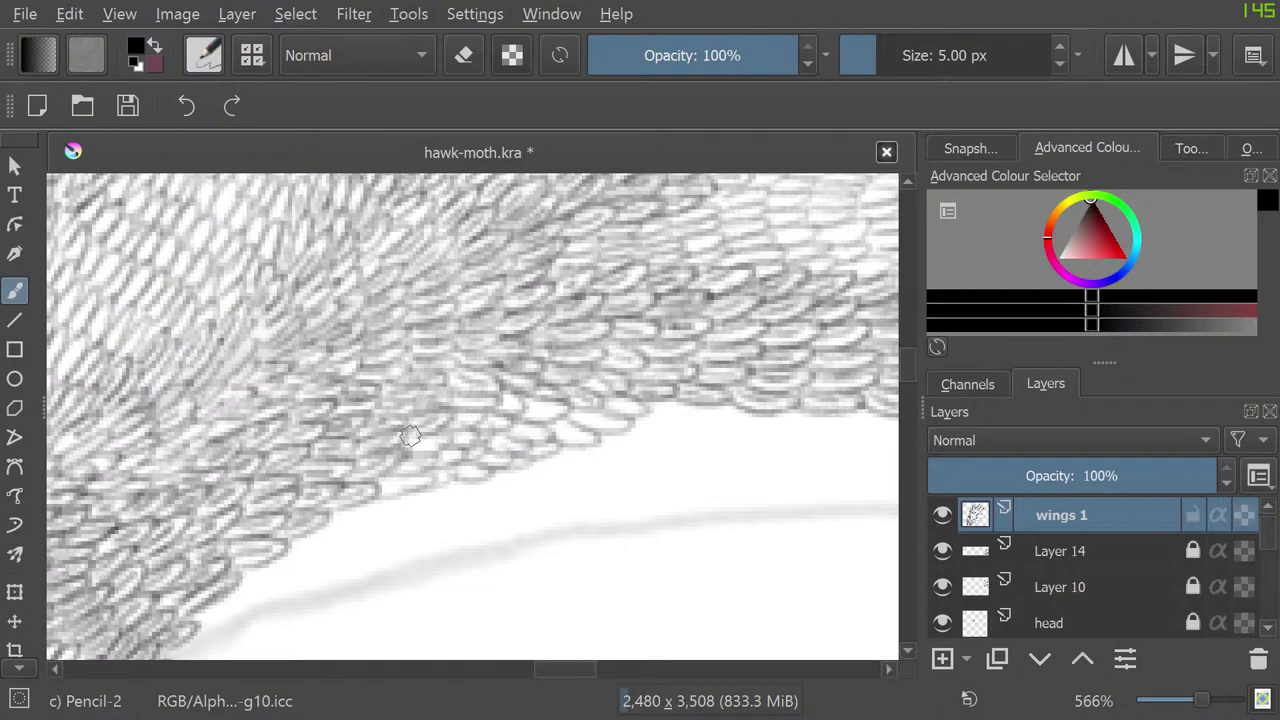
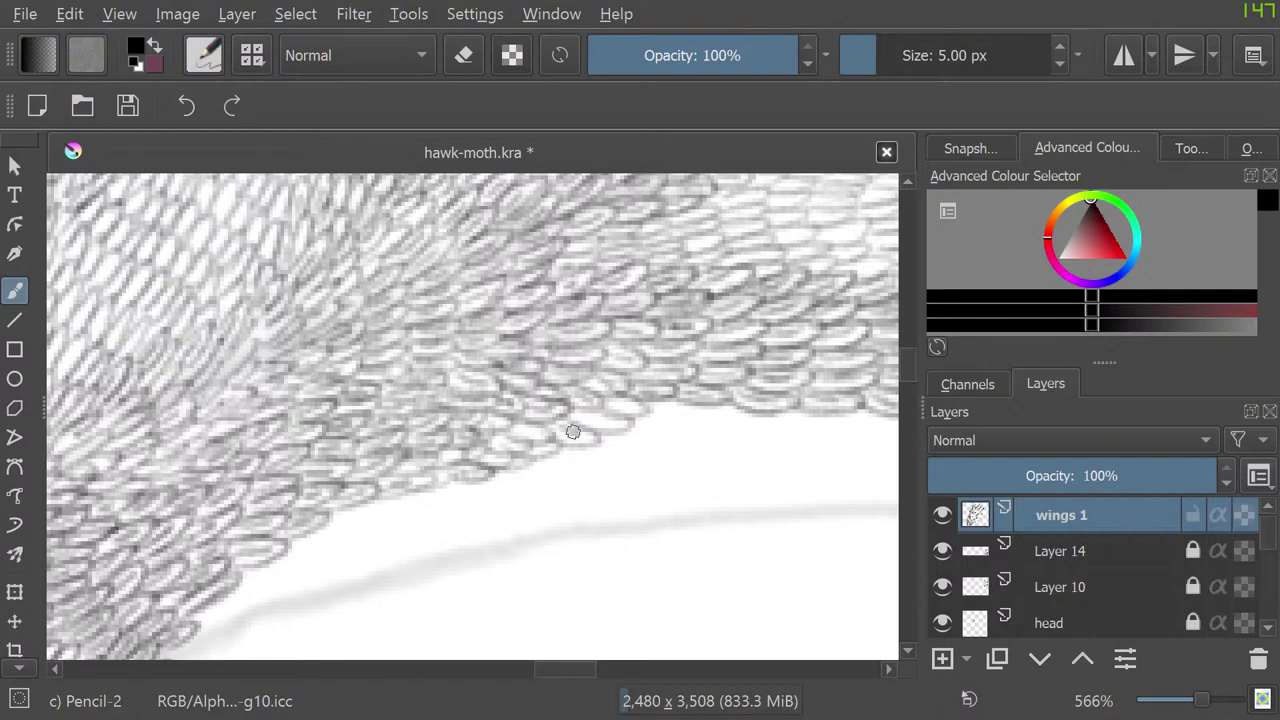
{"action": "mouse_move", "coordinate": [556, 432]}
{"action": "left_mouse_down"}
{"action": "mouse_move", "coordinate": [592, 440]}
{"action": "mouse_move", "coordinate": [598, 419]}
{"action": "mouse_move", "coordinate": [633, 421]}
{"action": "left_mouse_up"}
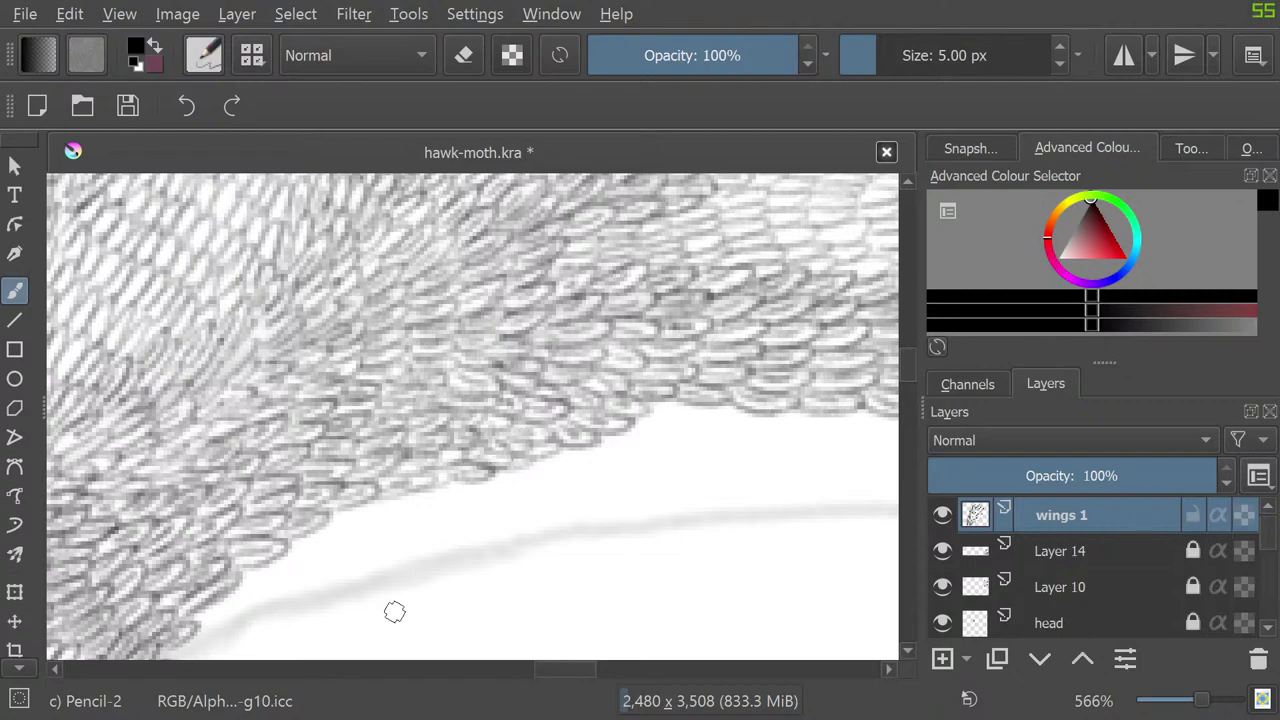
Step: Examine the shaded wing base and lowest dark band up close and against the whole wing
{"action": "left_click_drag", "start_coordinate": [700, 410], "coordinate": [70, 390]}
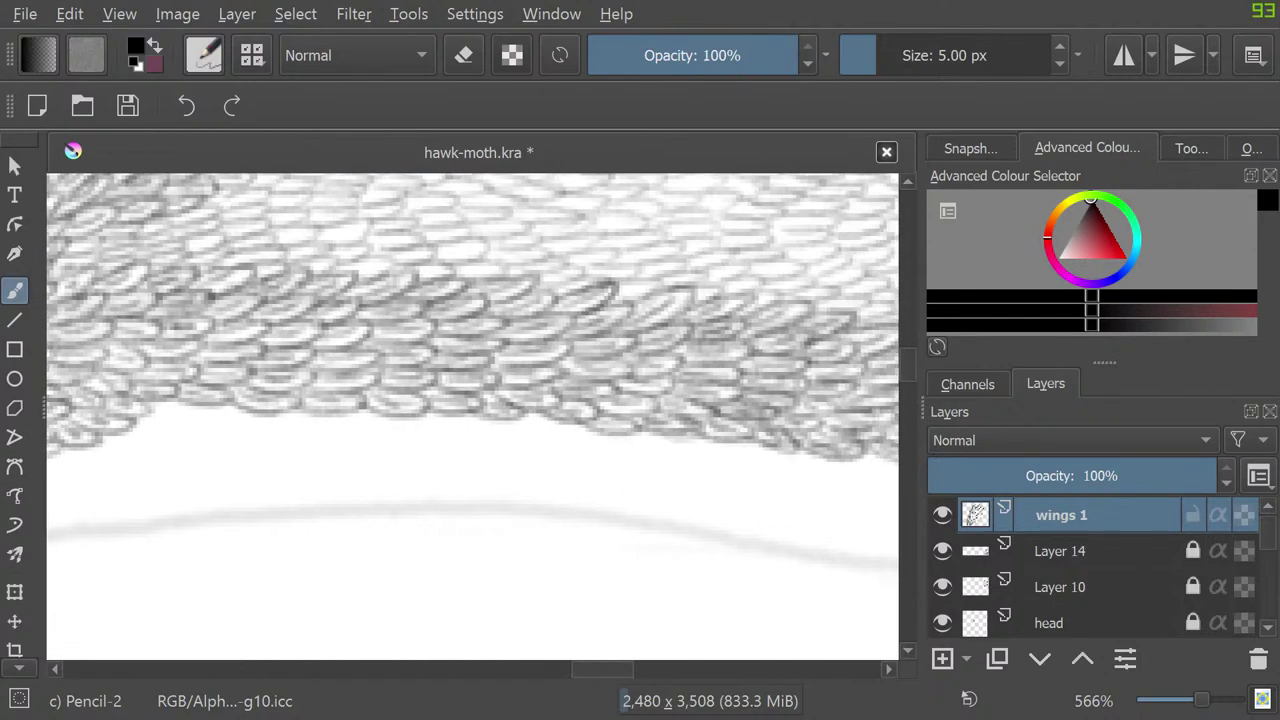
{"action": "left_click_drag", "start_coordinate": [870, 400], "coordinate": [532, 640]}
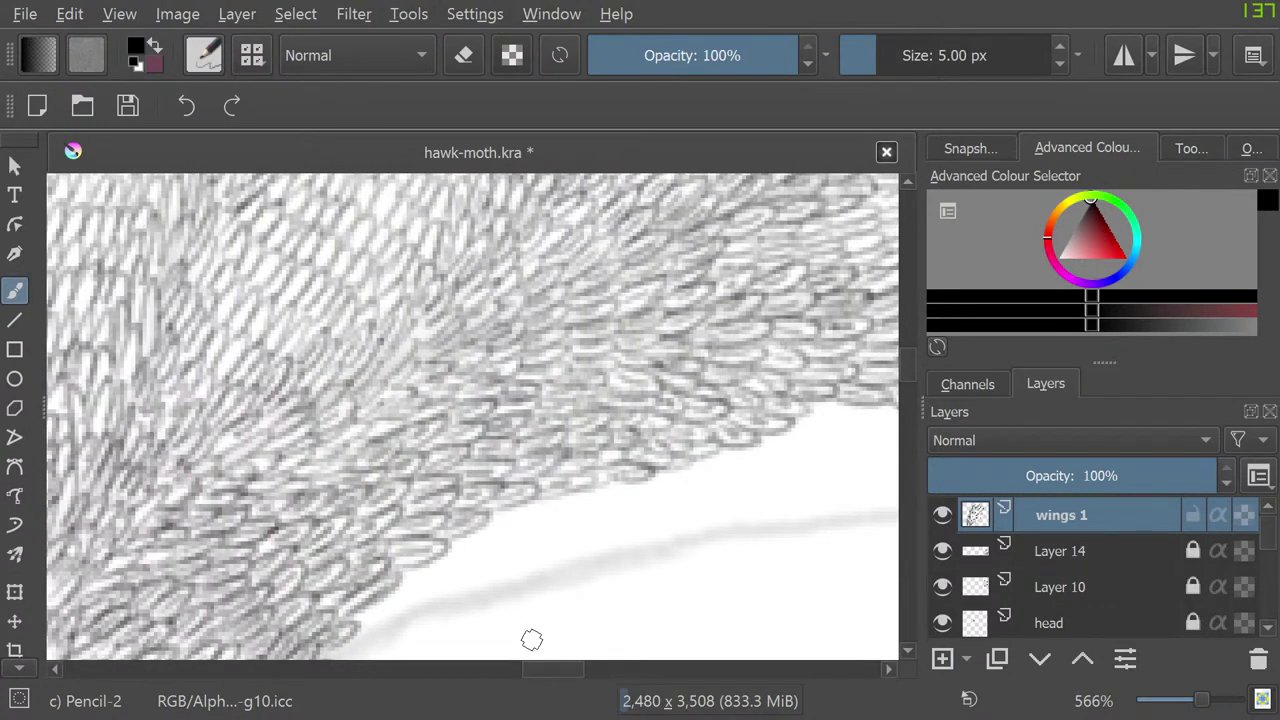
{"action": "scroll", "coordinate": [530, 600], "scroll_direction": "down", "scroll_amount": 8}
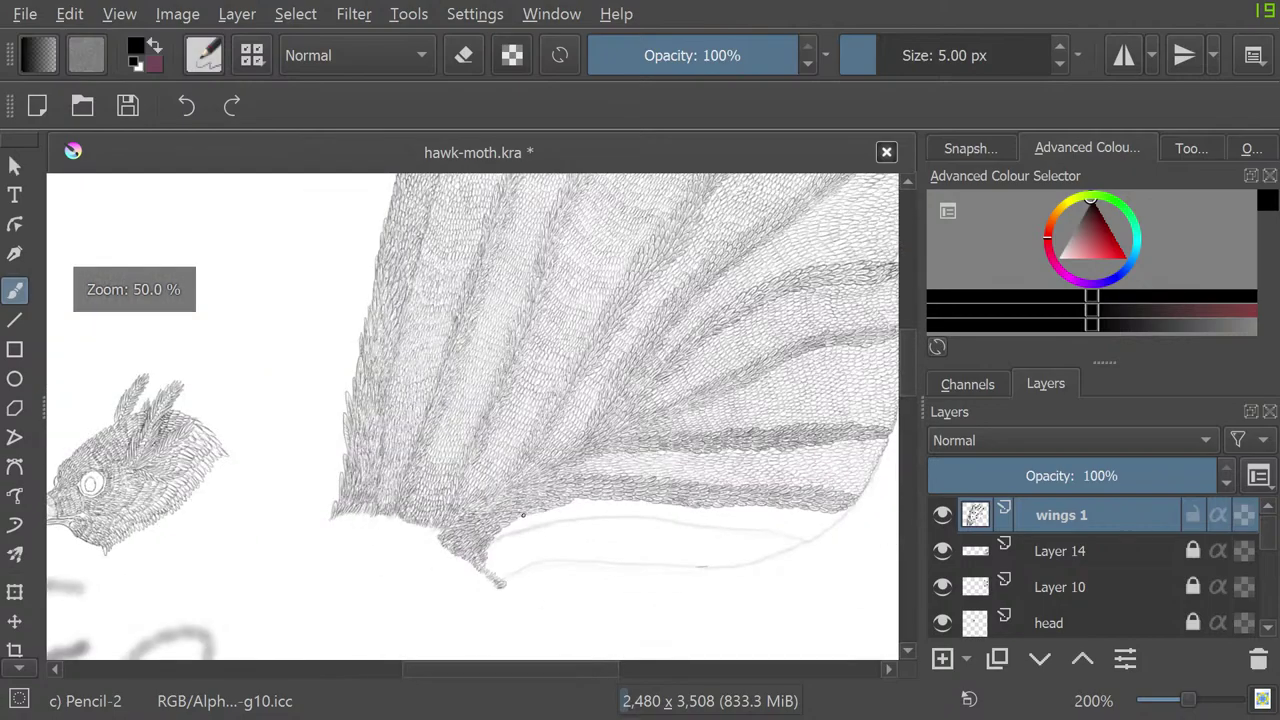
{"action": "scroll", "coordinate": [563, 564], "scroll_direction": "up", "scroll_amount": 3}
{"action": "scroll", "coordinate": [563, 564], "scroll_direction": "up", "scroll_amount": 1}
{"action": "scroll", "coordinate": [563, 564], "scroll_direction": "down", "scroll_amount": 5}
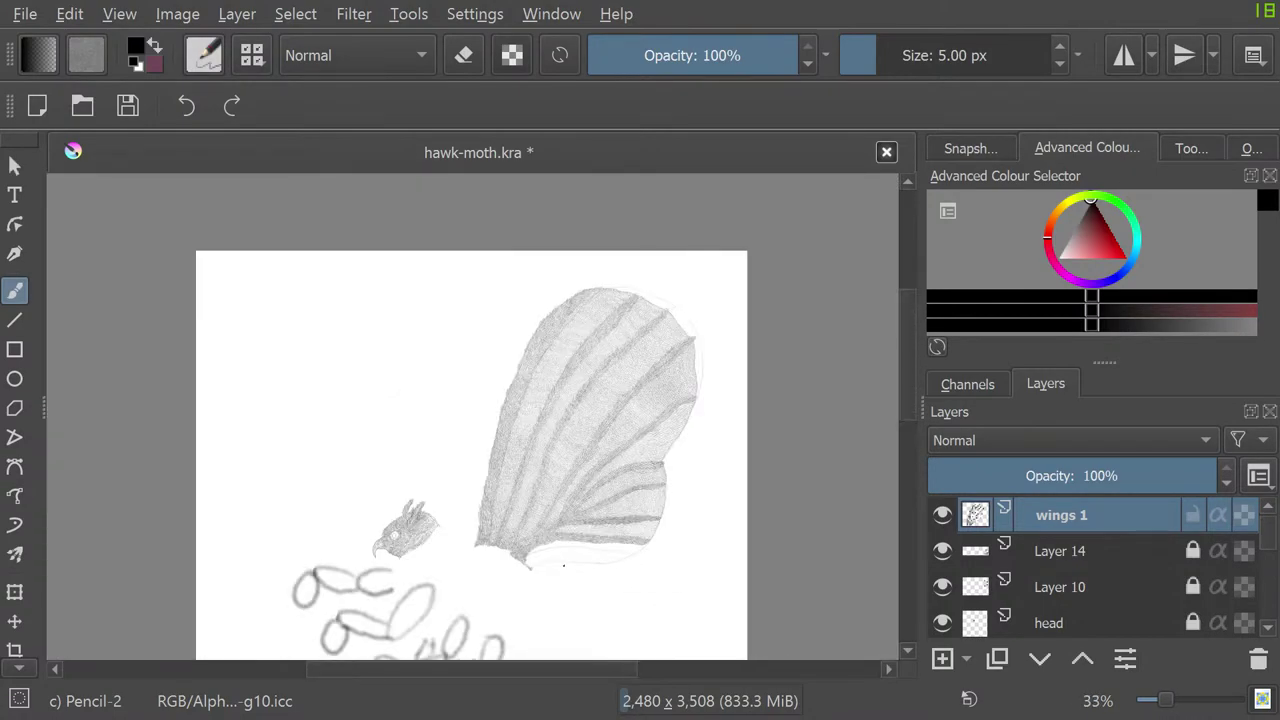
{"action": "scroll", "coordinate": [563, 564], "scroll_direction": "up", "scroll_amount": 5}
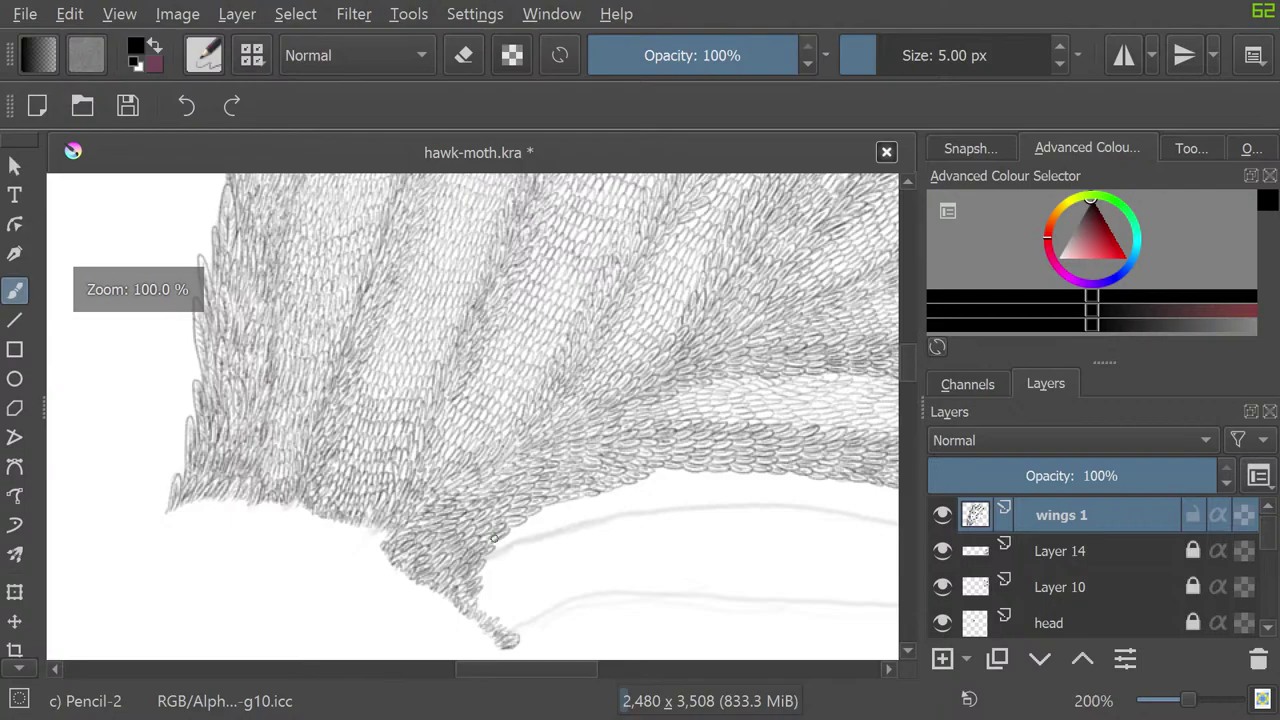
{"action": "scroll", "coordinate": [493, 538], "scroll_direction": "down", "scroll_amount": 5}
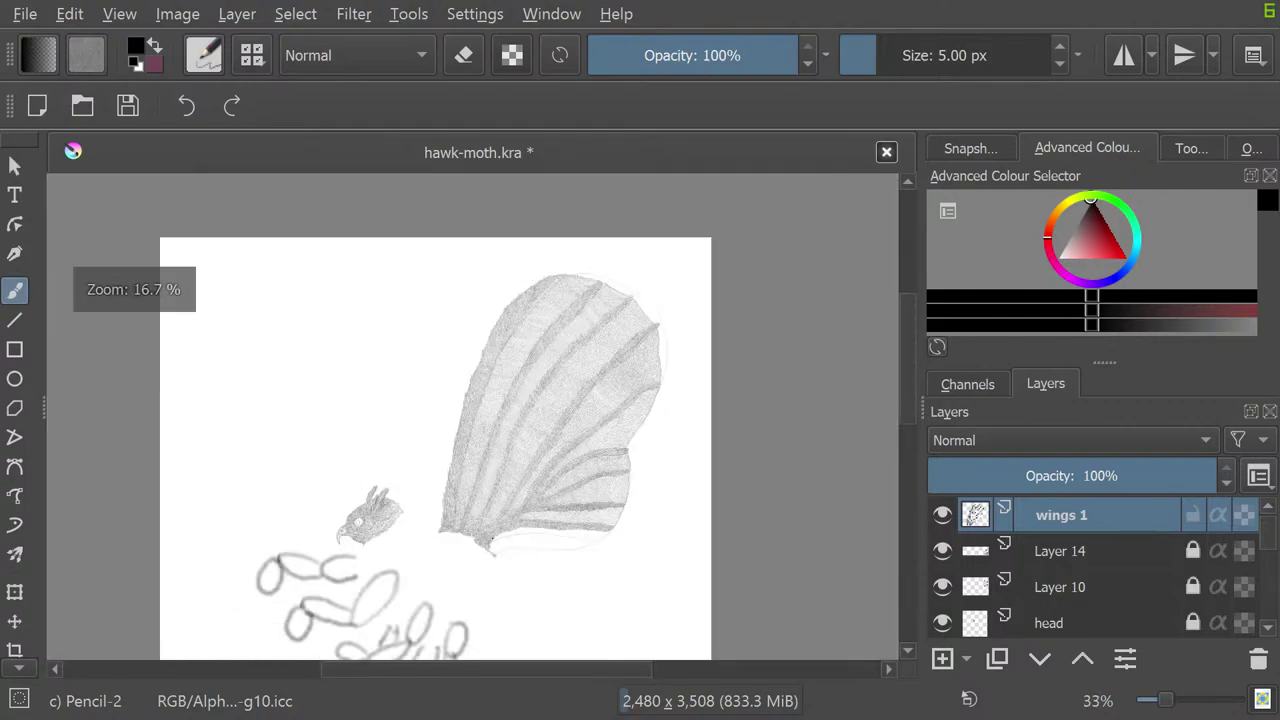
{"action": "scroll", "coordinate": [500, 544], "scroll_direction": "up", "scroll_amount": 4}
{"action": "scroll", "coordinate": [529, 580], "scroll_direction": "up", "scroll_amount": 1}
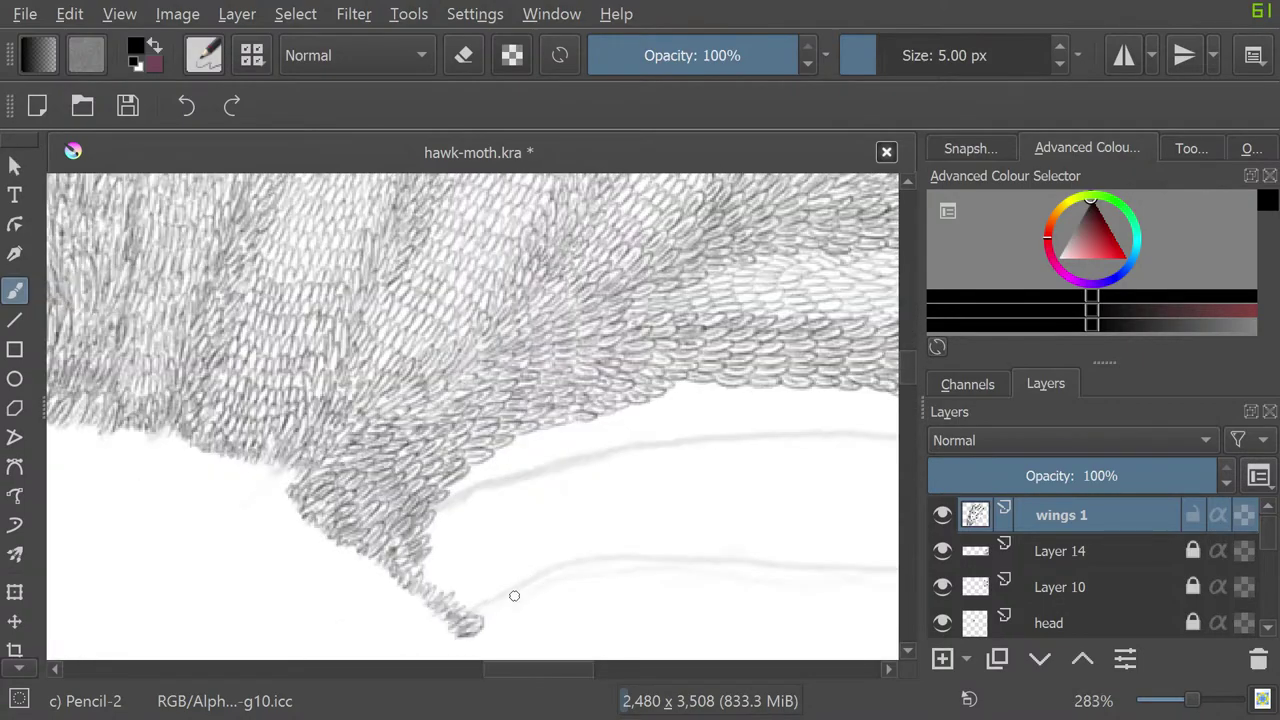
{"action": "scroll", "coordinate": [514, 594], "scroll_direction": "down", "scroll_amount": 4}
{"action": "scroll", "coordinate": [543, 611], "scroll_direction": "up", "scroll_amount": 1}
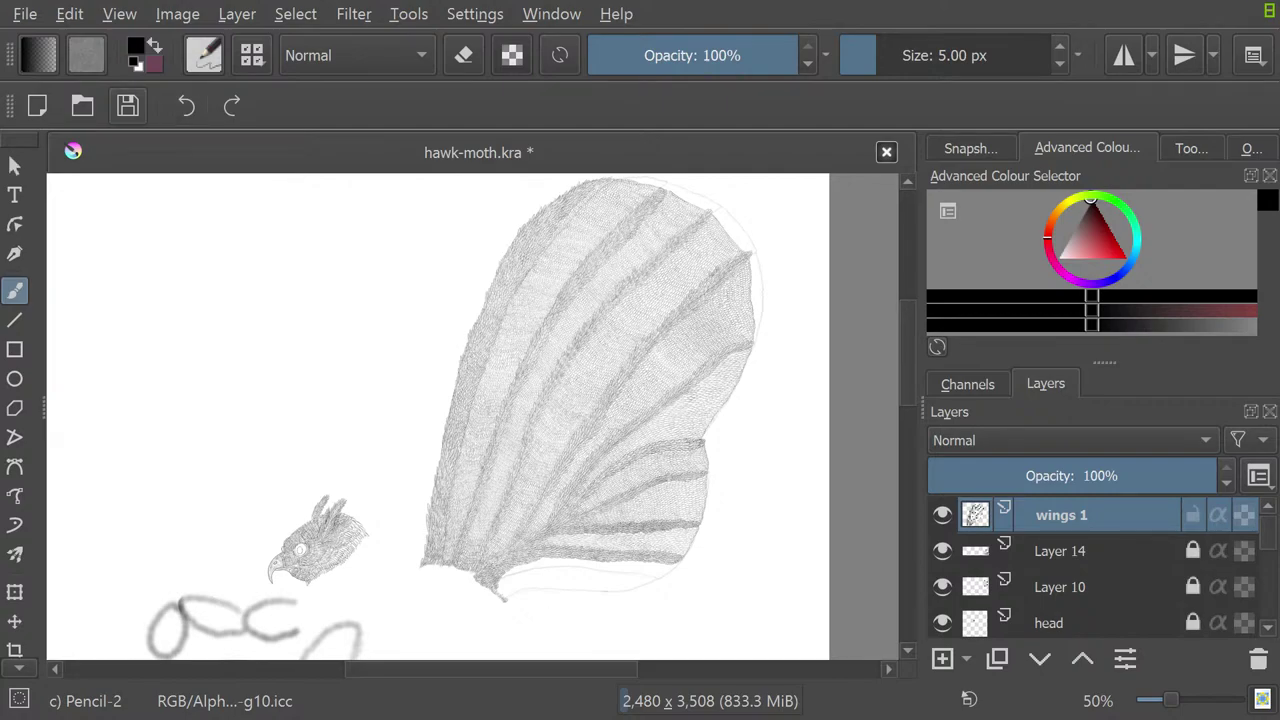
Step: Save the hawk-moth.kra document
{"action": "left_click", "coordinate": [127, 105]}
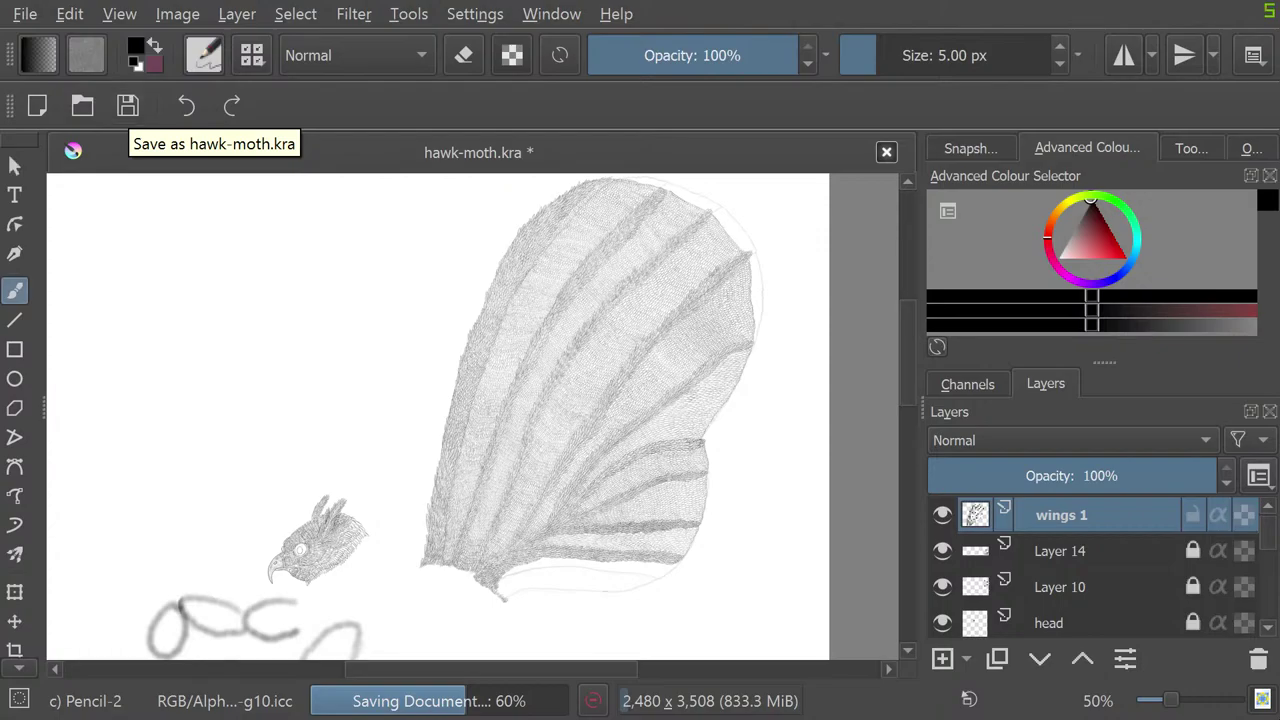
{"action": "scroll", "coordinate": [547, 639], "scroll_direction": "up", "scroll_amount": 3}
{"action": "scroll", "coordinate": [547, 639], "scroll_direction": "down", "scroll_amount": 3}
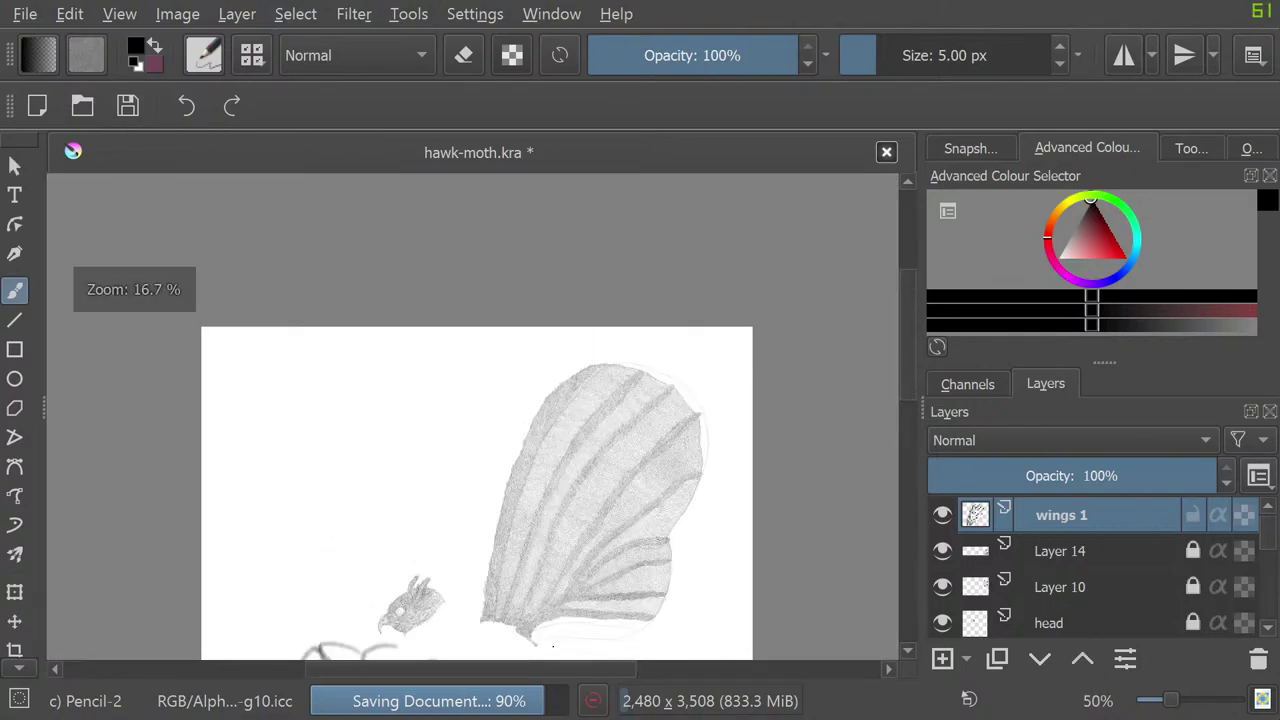
{"action": "scroll", "coordinate": [471, 603], "scroll_direction": "up", "scroll_amount": 6}
{"action": "scroll", "coordinate": [419, 550], "scroll_direction": "down", "scroll_amount": 4}
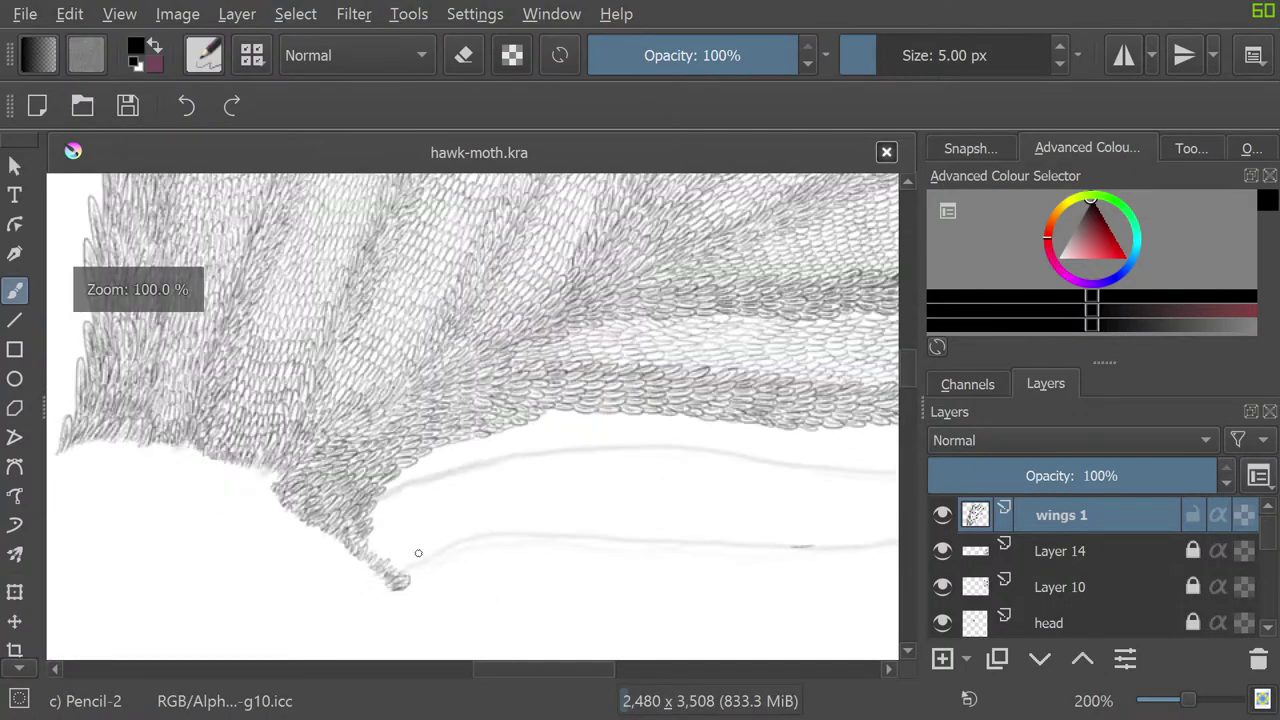
Step: Draw diagonal rows of light scales on wings 1 outward from the base tip, between the lower and upper guide lines
{"action": "scroll", "coordinate": [303, 537], "scroll_direction": "up", "scroll_amount": 3}
{"action": "scroll", "coordinate": [303, 537], "scroll_direction": "up", "scroll_amount": 2}
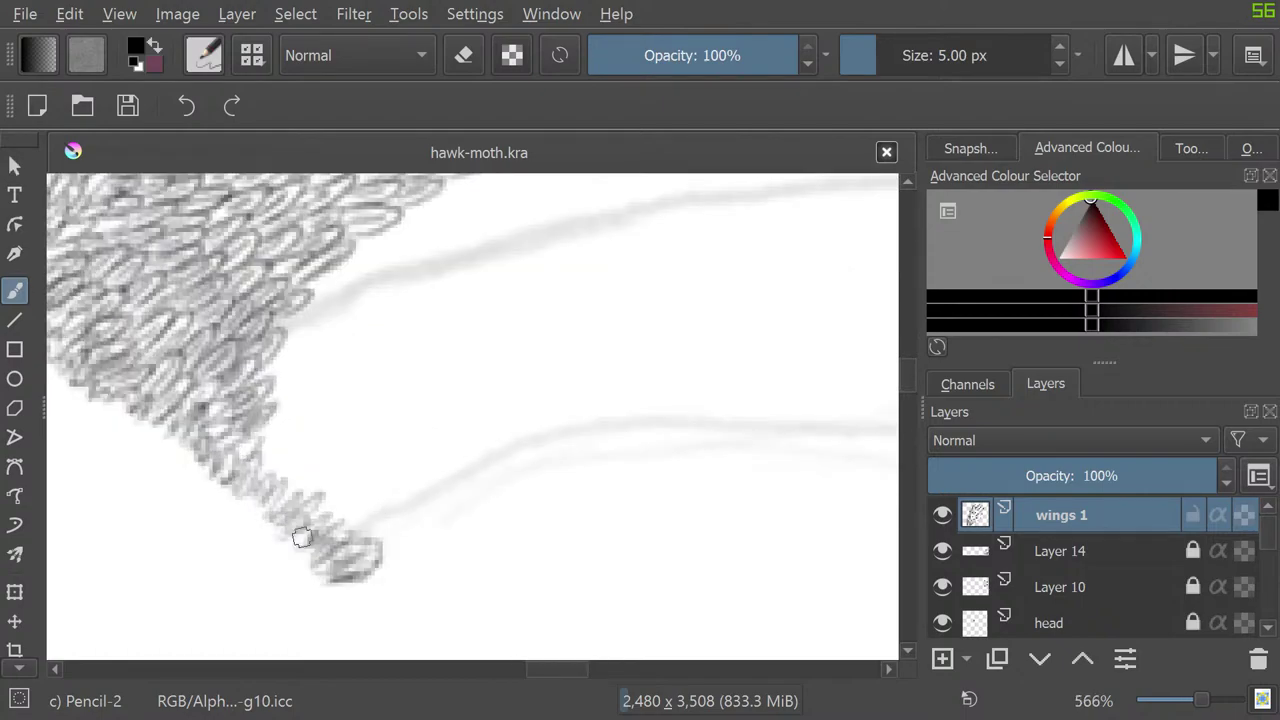
{"action": "mouse_move", "coordinate": [301, 537]}
{"action": "left_mouse_down"}
{"action": "mouse_move", "coordinate": [372, 529]}
{"action": "mouse_move", "coordinate": [320, 494]}
{"action": "mouse_move", "coordinate": [352, 517]}
{"action": "mouse_move", "coordinate": [362, 505]}
{"action": "mouse_move", "coordinate": [333, 512]}
{"action": "mouse_move", "coordinate": [336, 494]}
{"action": "mouse_move", "coordinate": [316, 497]}
{"action": "mouse_move", "coordinate": [275, 454]}
{"action": "mouse_move", "coordinate": [307, 490]}
{"action": "mouse_move", "coordinate": [274, 479]}
{"action": "mouse_move", "coordinate": [260, 445]}
{"action": "left_mouse_up"}
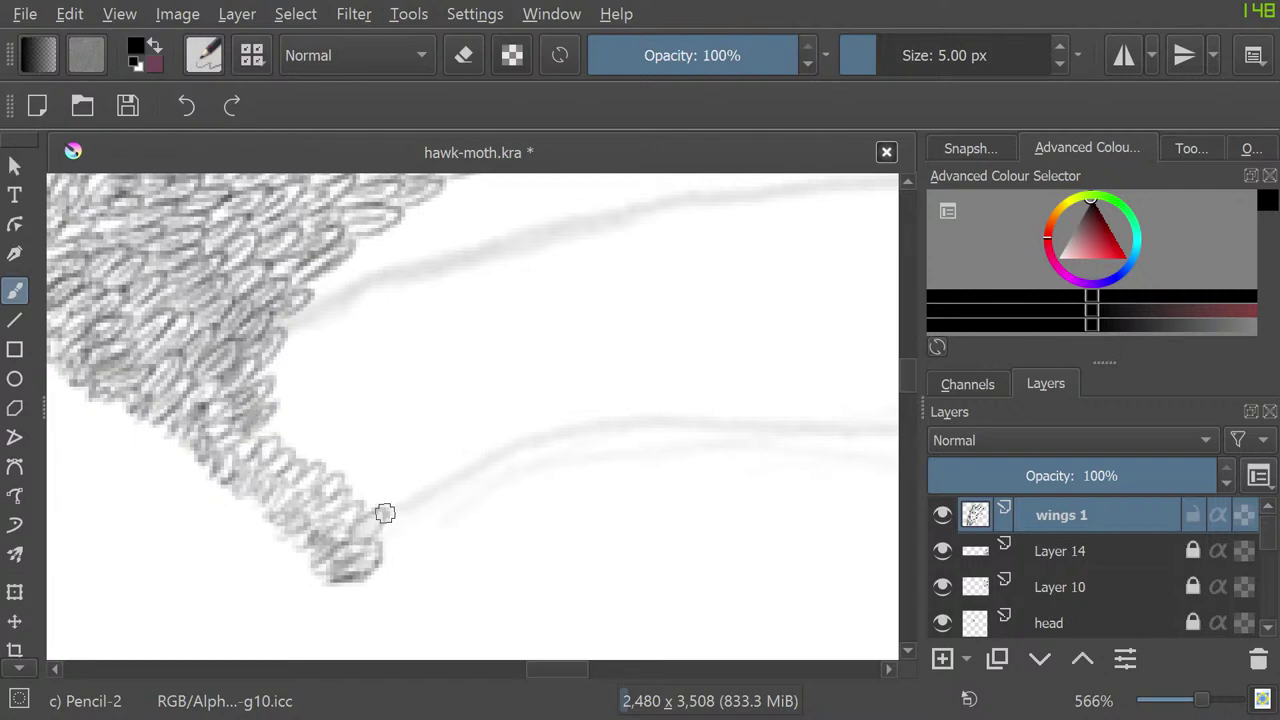
{"action": "mouse_move", "coordinate": [385, 513]}
{"action": "left_mouse_down"}
{"action": "mouse_move", "coordinate": [346, 488]}
{"action": "mouse_move", "coordinate": [355, 503]}
{"action": "mouse_move", "coordinate": [341, 489]}
{"action": "mouse_move", "coordinate": [360, 470]}
{"action": "mouse_move", "coordinate": [317, 466]}
{"action": "mouse_move", "coordinate": [309, 436]}
{"action": "mouse_move", "coordinate": [314, 462]}
{"action": "mouse_move", "coordinate": [299, 450]}
{"action": "mouse_move", "coordinate": [310, 446]}
{"action": "mouse_move", "coordinate": [283, 442]}
{"action": "mouse_move", "coordinate": [294, 427]}
{"action": "mouse_move", "coordinate": [268, 444]}
{"action": "mouse_move", "coordinate": [282, 406]}
{"action": "left_mouse_up"}
{"action": "mouse_move", "coordinate": [381, 490]}
{"action": "left_mouse_down"}
{"action": "mouse_move", "coordinate": [386, 455]}
{"action": "mouse_move", "coordinate": [341, 453]}
{"action": "mouse_move", "coordinate": [335, 427]}
{"action": "mouse_move", "coordinate": [345, 444]}
{"action": "mouse_move", "coordinate": [271, 405]}
{"action": "mouse_move", "coordinate": [270, 372]}
{"action": "left_mouse_up"}
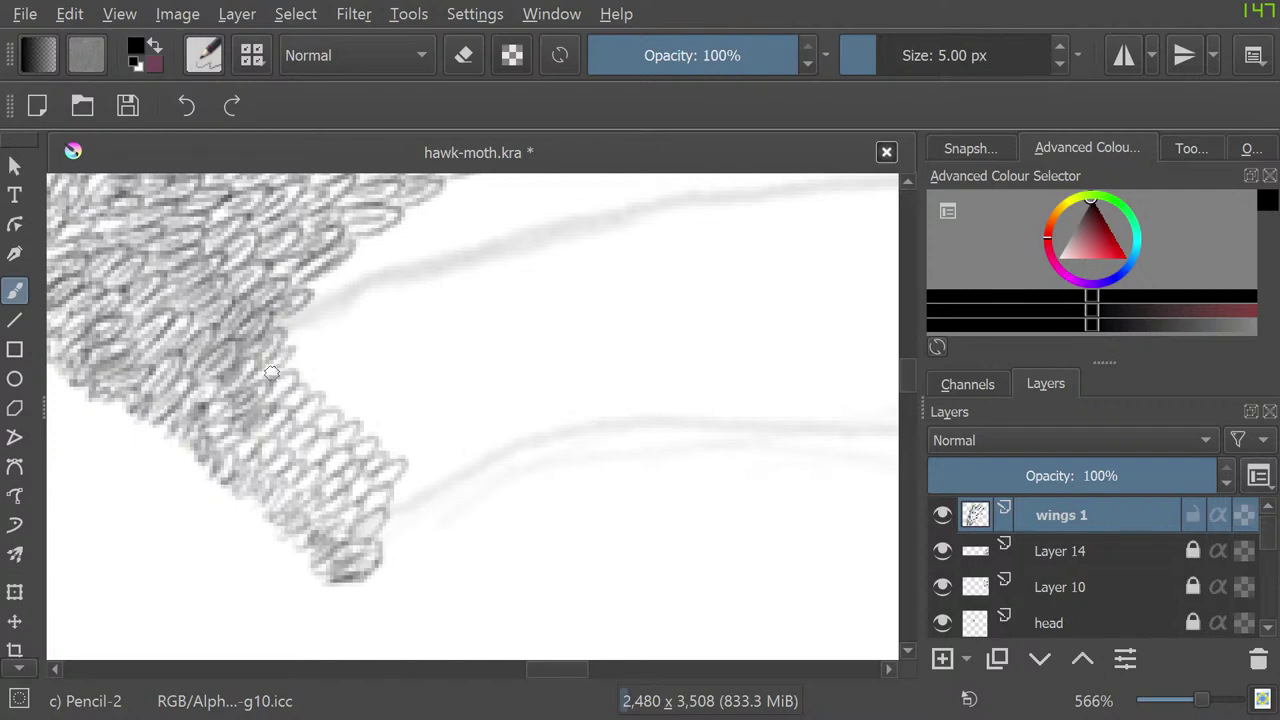
{"action": "mouse_move", "coordinate": [390, 509]}
{"action": "left_mouse_down"}
{"action": "mouse_move", "coordinate": [416, 477]}
{"action": "mouse_move", "coordinate": [396, 490]}
{"action": "mouse_move", "coordinate": [403, 474]}
{"action": "mouse_move", "coordinate": [415, 481]}
{"action": "mouse_move", "coordinate": [398, 478]}
{"action": "mouse_move", "coordinate": [403, 454]}
{"action": "mouse_move", "coordinate": [376, 447]}
{"action": "mouse_move", "coordinate": [350, 381]}
{"action": "mouse_move", "coordinate": [360, 421]}
{"action": "mouse_move", "coordinate": [376, 416]}
{"action": "mouse_move", "coordinate": [343, 420]}
{"action": "mouse_move", "coordinate": [341, 392]}
{"action": "mouse_move", "coordinate": [314, 393]}
{"action": "mouse_move", "coordinate": [307, 376]}
{"action": "mouse_move", "coordinate": [318, 394]}
{"action": "mouse_move", "coordinate": [295, 388]}
{"action": "mouse_move", "coordinate": [317, 359]}
{"action": "mouse_move", "coordinate": [279, 334]}
{"action": "left_mouse_up"}
{"action": "mouse_move", "coordinate": [326, 327]}
{"action": "left_mouse_down"}
{"action": "mouse_move", "coordinate": [319, 365]}
{"action": "mouse_move", "coordinate": [354, 352]}
{"action": "mouse_move", "coordinate": [339, 371]}
{"action": "mouse_move", "coordinate": [346, 387]}
{"action": "mouse_move", "coordinate": [381, 373]}
{"action": "mouse_move", "coordinate": [365, 397]}
{"action": "mouse_move", "coordinate": [370, 409]}
{"action": "mouse_move", "coordinate": [402, 403]}
{"action": "mouse_move", "coordinate": [419, 433]}
{"action": "left_mouse_up"}
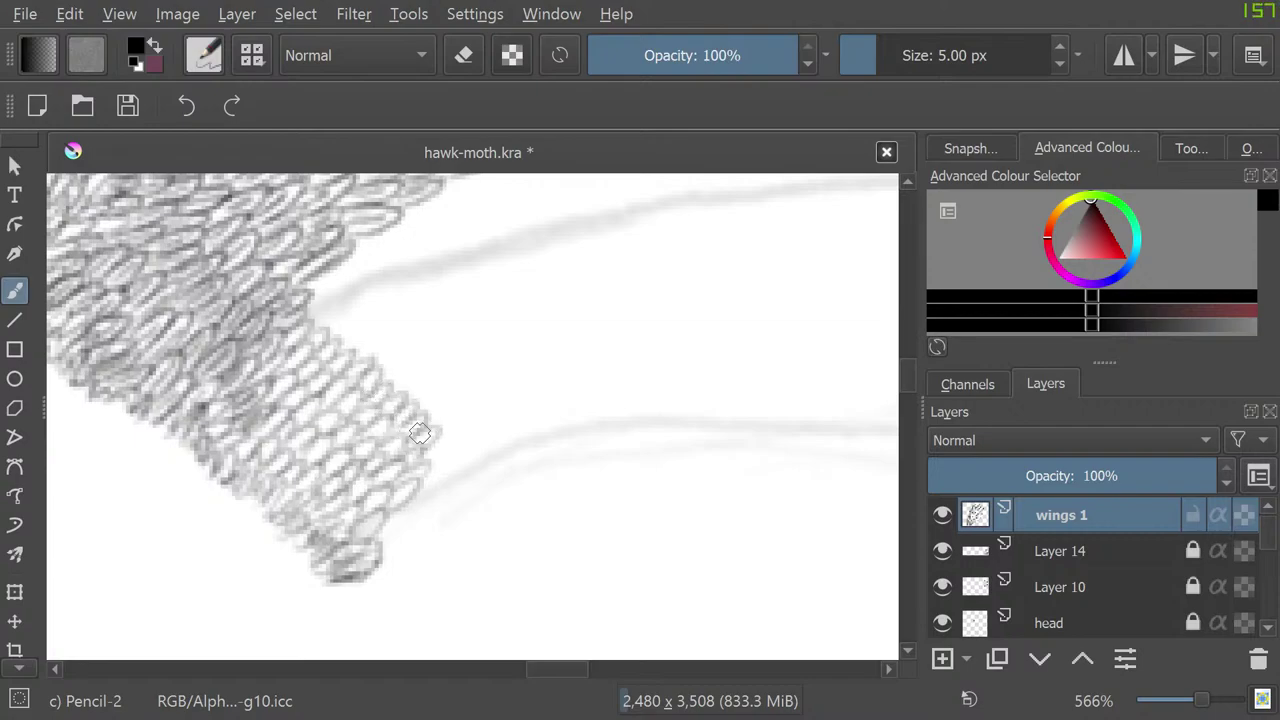
Step: Pick black as the pencil colour and add more scale rows on wings 1 between the two guide lines at the wing base
{"action": "right_click", "coordinate": [420, 456]}
{"action": "left_click", "coordinate": [424, 449]}
{"action": "left_click_drag", "start_coordinate": [433, 481], "coordinate": [451, 511]}
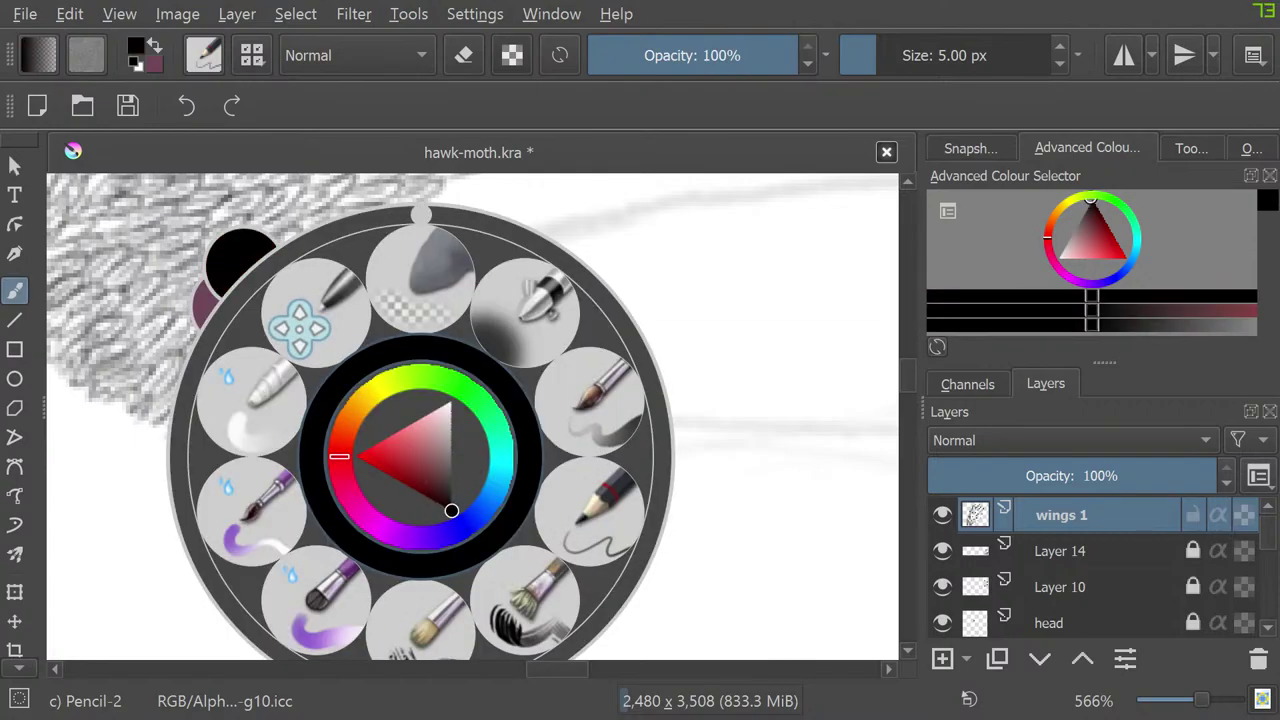
{"action": "left_click", "coordinate": [486, 198]}
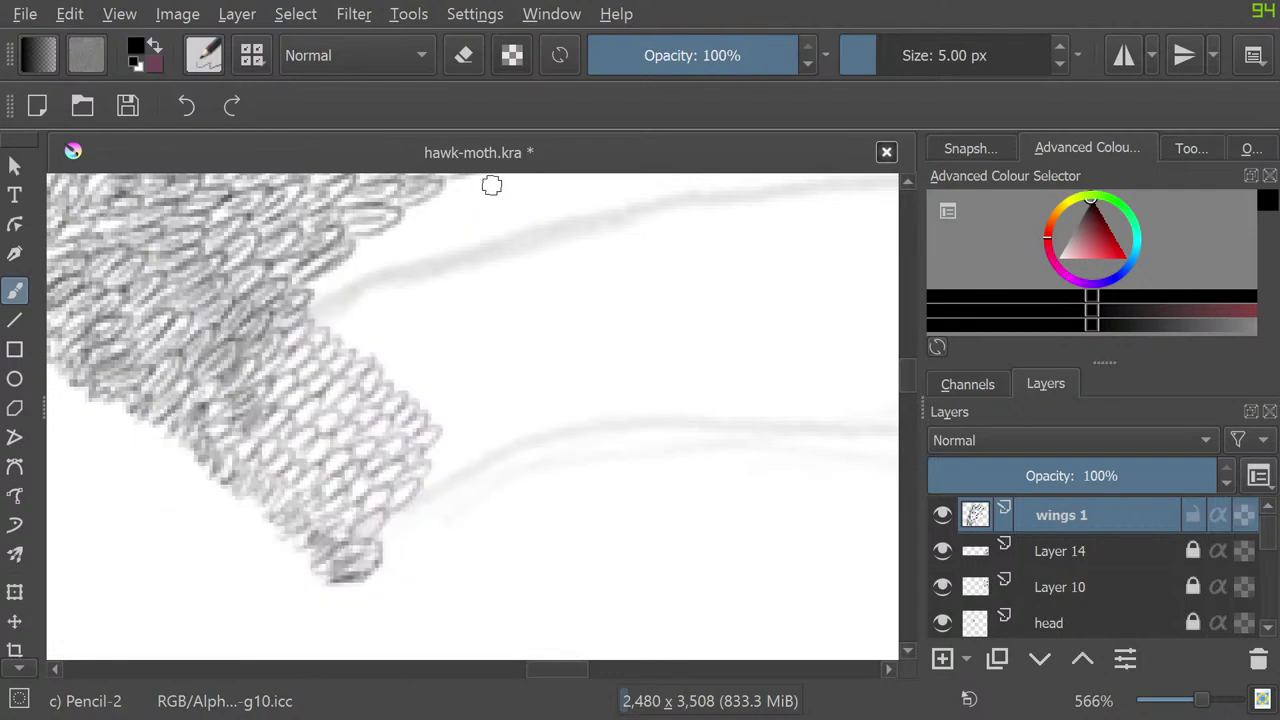
{"action": "mouse_move", "coordinate": [450, 449]}
{"action": "left_mouse_down"}
{"action": "mouse_move", "coordinate": [420, 490]}
{"action": "mouse_move", "coordinate": [473, 455]}
{"action": "mouse_move", "coordinate": [439, 460]}
{"action": "mouse_move", "coordinate": [481, 425]}
{"action": "mouse_move", "coordinate": [446, 435]}
{"action": "mouse_move", "coordinate": [454, 416]}
{"action": "mouse_move", "coordinate": [424, 414]}
{"action": "mouse_move", "coordinate": [412, 379]}
{"action": "mouse_move", "coordinate": [399, 387]}
{"action": "mouse_move", "coordinate": [409, 399]}
{"action": "mouse_move", "coordinate": [394, 391]}
{"action": "mouse_move", "coordinate": [417, 363]}
{"action": "mouse_move", "coordinate": [385, 380]}
{"action": "mouse_move", "coordinate": [374, 369]}
{"action": "mouse_move", "coordinate": [396, 338]}
{"action": "mouse_move", "coordinate": [349, 351]}
{"action": "mouse_move", "coordinate": [339, 328]}
{"action": "mouse_move", "coordinate": [353, 351]}
{"action": "mouse_move", "coordinate": [336, 343]}
{"action": "mouse_move", "coordinate": [357, 315]}
{"action": "mouse_move", "coordinate": [317, 325]}
{"action": "mouse_move", "coordinate": [312, 284]}
{"action": "left_mouse_up"}
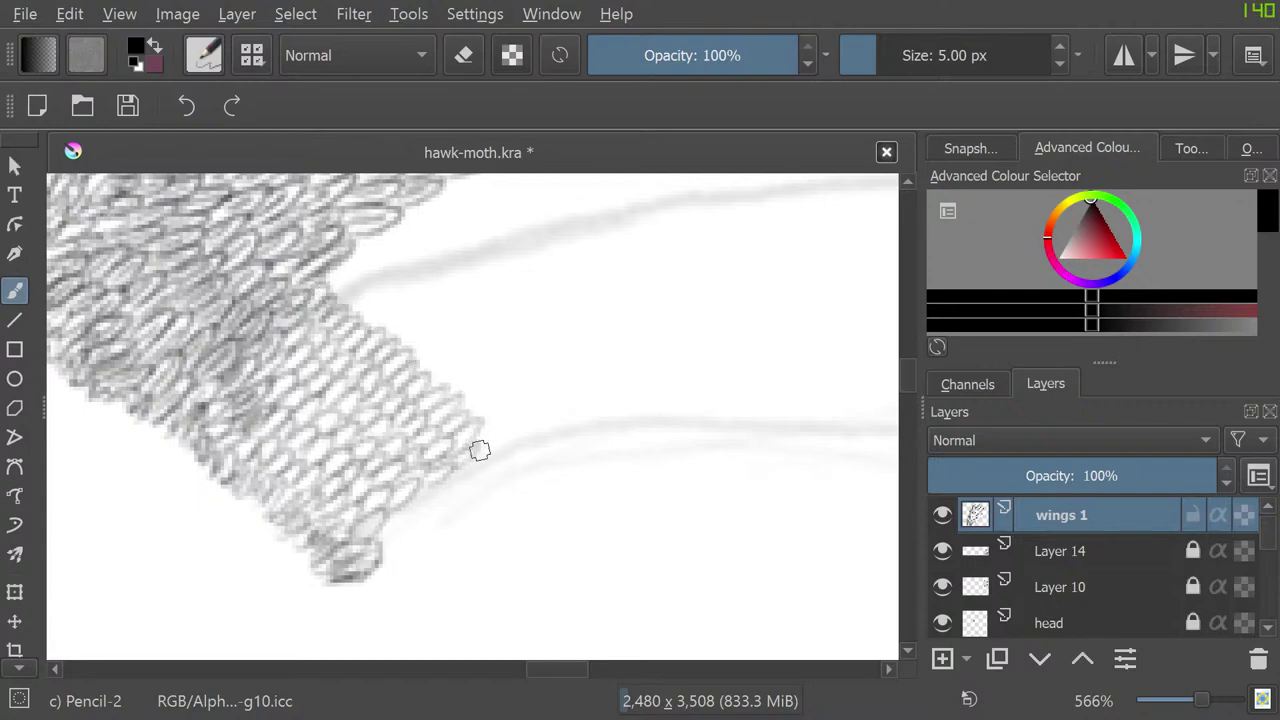
{"action": "mouse_move", "coordinate": [479, 450]}
{"action": "left_mouse_down"}
{"action": "mouse_move", "coordinate": [501, 425]}
{"action": "mouse_move", "coordinate": [472, 439]}
{"action": "mouse_move", "coordinate": [510, 425]}
{"action": "mouse_move", "coordinate": [475, 435]}
{"action": "mouse_move", "coordinate": [467, 366]}
{"action": "mouse_move", "coordinate": [472, 410]}
{"action": "mouse_move", "coordinate": [494, 406]}
{"action": "mouse_move", "coordinate": [467, 408]}
{"action": "mouse_move", "coordinate": [470, 389]}
{"action": "mouse_move", "coordinate": [442, 384]}
{"action": "mouse_move", "coordinate": [447, 360]}
{"action": "mouse_move", "coordinate": [428, 337]}
{"action": "mouse_move", "coordinate": [428, 365]}
{"action": "mouse_move", "coordinate": [445, 343]}
{"action": "mouse_move", "coordinate": [414, 351]}
{"action": "mouse_move", "coordinate": [388, 325]}
{"action": "mouse_move", "coordinate": [404, 341]}
{"action": "mouse_move", "coordinate": [400, 327]}
{"action": "mouse_move", "coordinate": [351, 297]}
{"action": "mouse_move", "coordinate": [357, 313]}
{"action": "mouse_move", "coordinate": [341, 305]}
{"action": "mouse_move", "coordinate": [359, 289]}
{"action": "mouse_move", "coordinate": [326, 272]}
{"action": "left_mouse_up"}
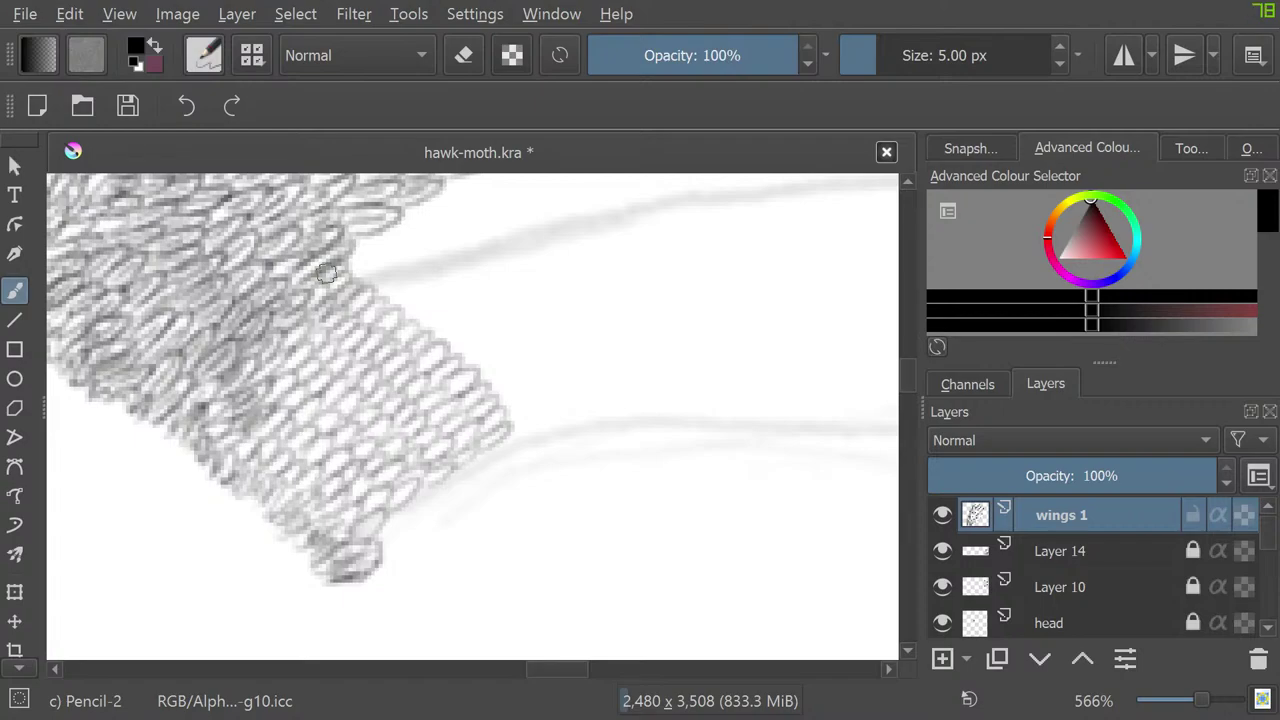
Step: Add further diagonal scale rows on wings 1 from near the lower guide line up past the upper guide line to the shaded scales
{"action": "left_click_drag", "start_coordinate": [557, 669], "coordinate": [569, 669]}
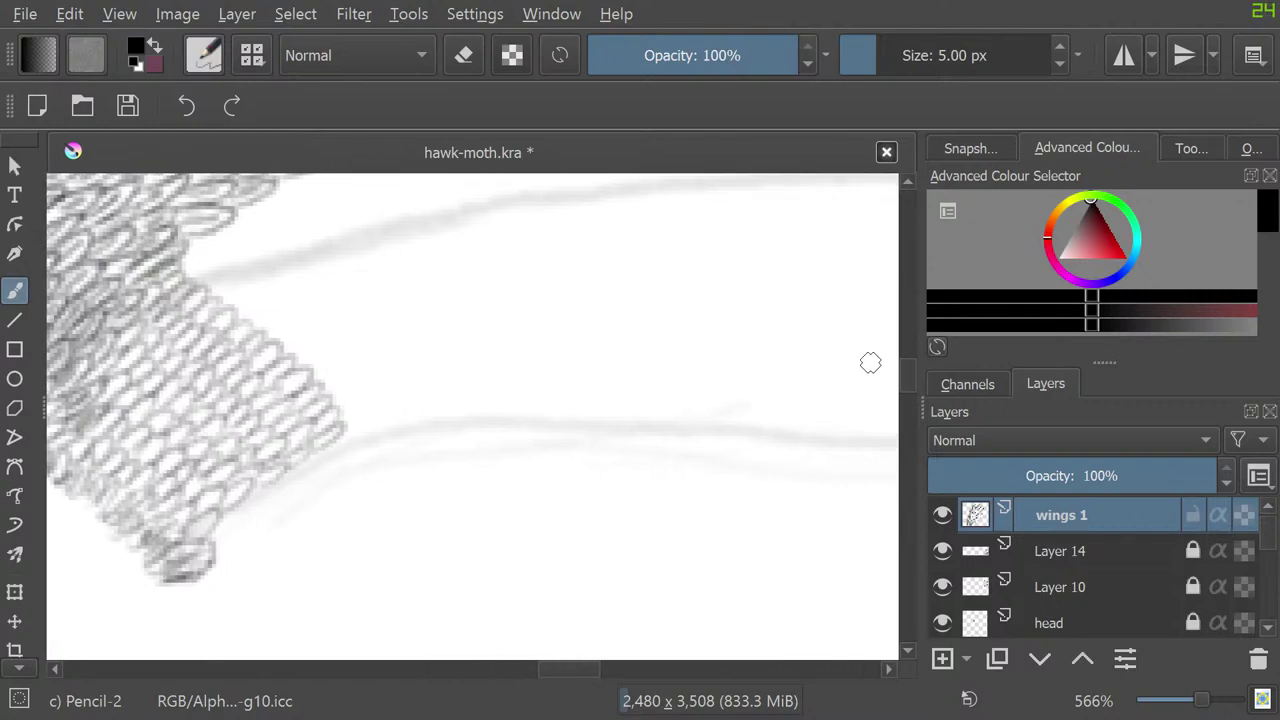
{"action": "left_click_drag", "start_coordinate": [908, 375], "coordinate": [908, 369]}
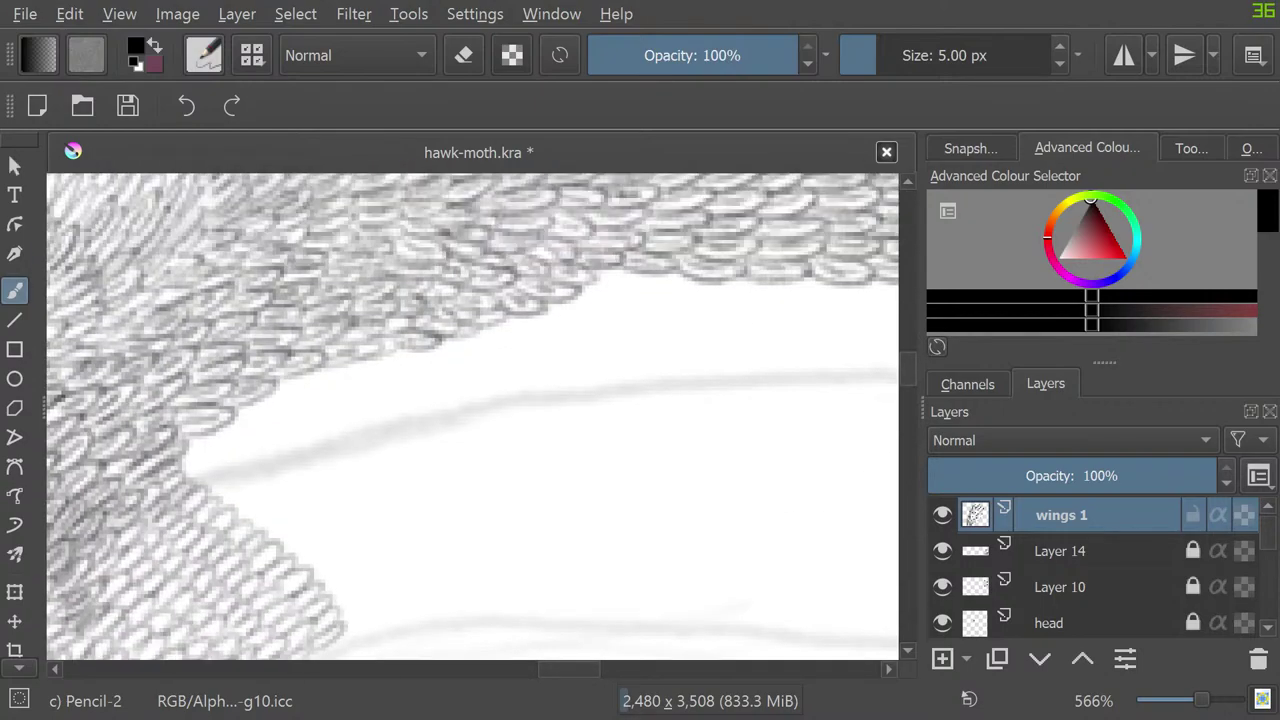
{"action": "mouse_move", "coordinate": [348, 626]}
{"action": "left_mouse_down"}
{"action": "mouse_move", "coordinate": [374, 610]}
{"action": "mouse_move", "coordinate": [330, 609]}
{"action": "mouse_move", "coordinate": [356, 590]}
{"action": "mouse_move", "coordinate": [311, 579]}
{"action": "mouse_move", "coordinate": [295, 533]}
{"action": "left_mouse_up"}
{"action": "mouse_move", "coordinate": [314, 578]}
{"action": "left_mouse_down"}
{"action": "mouse_move", "coordinate": [319, 542]}
{"action": "mouse_move", "coordinate": [272, 549]}
{"action": "mouse_move", "coordinate": [288, 521]}
{"action": "mouse_move", "coordinate": [251, 526]}
{"action": "mouse_move", "coordinate": [265, 536]}
{"action": "mouse_move", "coordinate": [246, 529]}
{"action": "mouse_move", "coordinate": [266, 504]}
{"action": "mouse_move", "coordinate": [222, 511]}
{"action": "mouse_move", "coordinate": [247, 478]}
{"action": "mouse_move", "coordinate": [221, 486]}
{"action": "mouse_move", "coordinate": [229, 468]}
{"action": "mouse_move", "coordinate": [212, 480]}
{"action": "mouse_move", "coordinate": [173, 464]}
{"action": "left_mouse_up"}
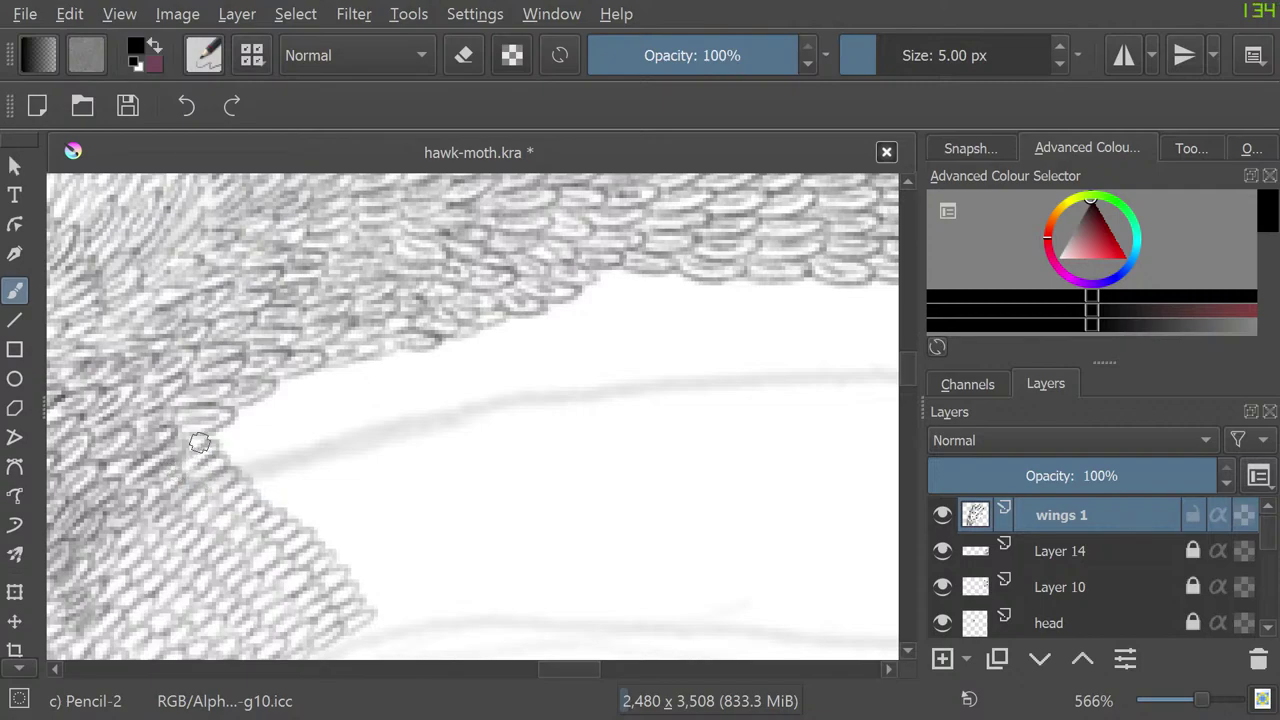
{"action": "mouse_move", "coordinate": [356, 572]}
{"action": "left_mouse_down"}
{"action": "mouse_move", "coordinate": [373, 614]}
{"action": "mouse_move", "coordinate": [395, 596]}
{"action": "mouse_move", "coordinate": [347, 593]}
{"action": "mouse_move", "coordinate": [376, 566]}
{"action": "mouse_move", "coordinate": [322, 559]}
{"action": "mouse_move", "coordinate": [345, 552]}
{"action": "mouse_move", "coordinate": [329, 558]}
{"action": "mouse_move", "coordinate": [313, 545]}
{"action": "mouse_move", "coordinate": [330, 529]}
{"action": "mouse_move", "coordinate": [289, 514]}
{"action": "mouse_move", "coordinate": [308, 500]}
{"action": "mouse_move", "coordinate": [273, 508]}
{"action": "mouse_move", "coordinate": [250, 481]}
{"action": "mouse_move", "coordinate": [270, 506]}
{"action": "mouse_move", "coordinate": [276, 481]}
{"action": "mouse_move", "coordinate": [261, 494]}
{"action": "mouse_move", "coordinate": [245, 485]}
{"action": "mouse_move", "coordinate": [268, 469]}
{"action": "mouse_move", "coordinate": [237, 469]}
{"action": "mouse_move", "coordinate": [261, 448]}
{"action": "mouse_move", "coordinate": [226, 428]}
{"action": "left_mouse_up"}
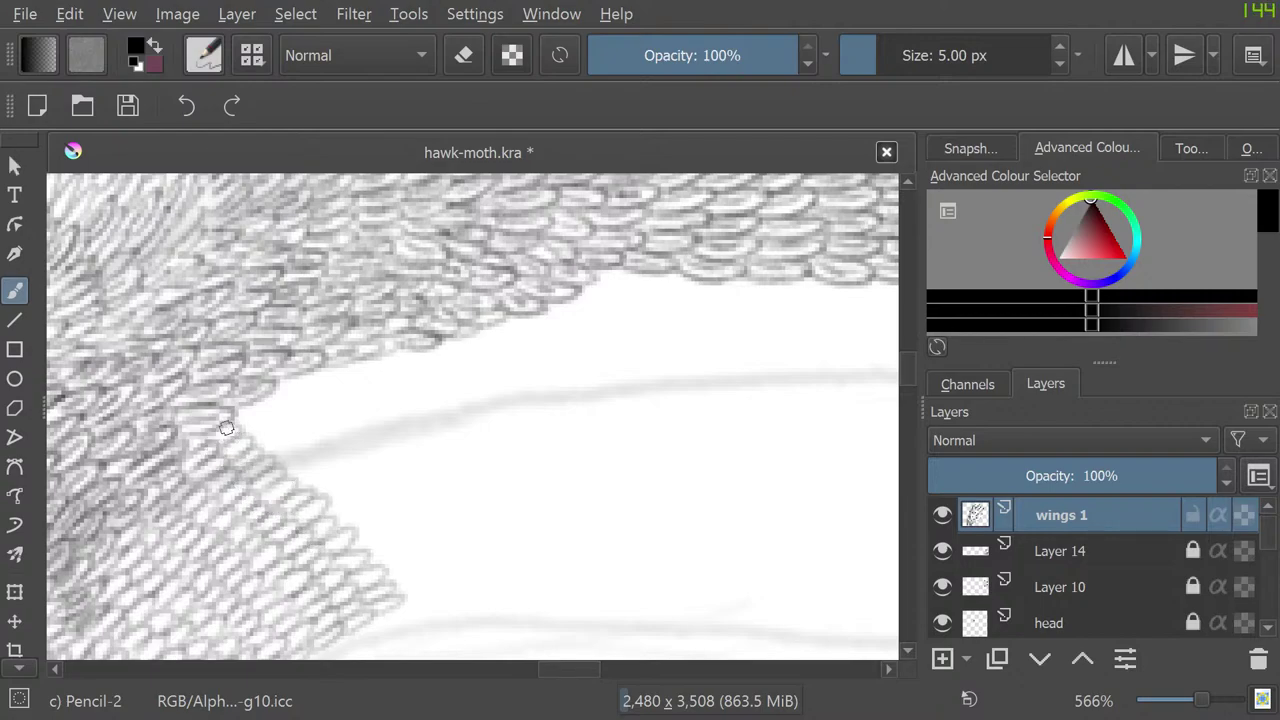
{"action": "mouse_move", "coordinate": [395, 599]}
{"action": "left_mouse_down"}
{"action": "mouse_move", "coordinate": [371, 560]}
{"action": "mouse_move", "coordinate": [396, 543]}
{"action": "mouse_move", "coordinate": [358, 541]}
{"action": "mouse_move", "coordinate": [337, 516]}
{"action": "mouse_move", "coordinate": [368, 506]}
{"action": "mouse_move", "coordinate": [318, 509]}
{"action": "mouse_move", "coordinate": [323, 485]}
{"action": "mouse_move", "coordinate": [302, 452]}
{"action": "mouse_move", "coordinate": [313, 489]}
{"action": "mouse_move", "coordinate": [283, 466]}
{"action": "mouse_move", "coordinate": [298, 446]}
{"action": "mouse_move", "coordinate": [272, 443]}
{"action": "mouse_move", "coordinate": [282, 432]}
{"action": "mouse_move", "coordinate": [250, 436]}
{"action": "mouse_move", "coordinate": [267, 416]}
{"action": "mouse_move", "coordinate": [236, 414]}
{"action": "left_mouse_up"}
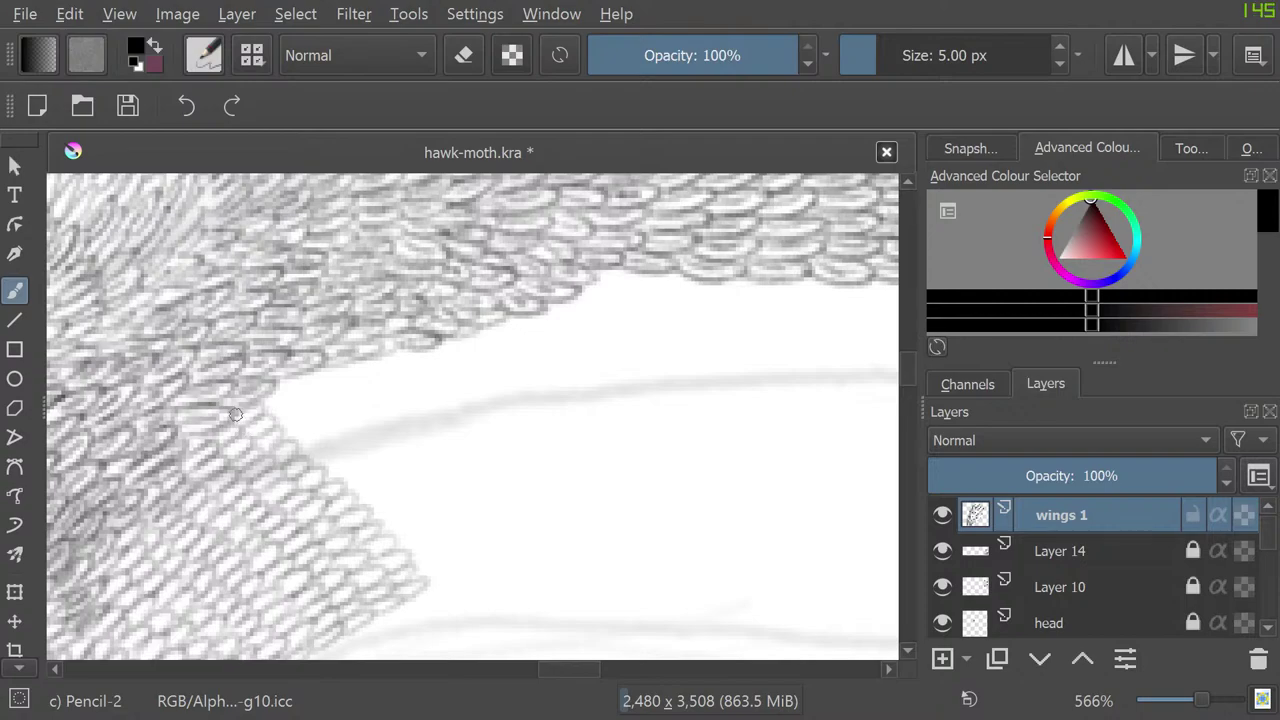
Step: Continue the diagonal scale rows on wings 1 from the lower guide line up across the upper guide line at the wing base
{"action": "scroll", "coordinate": [472, 416], "scroll_direction": "down", "scroll_amount": 3}
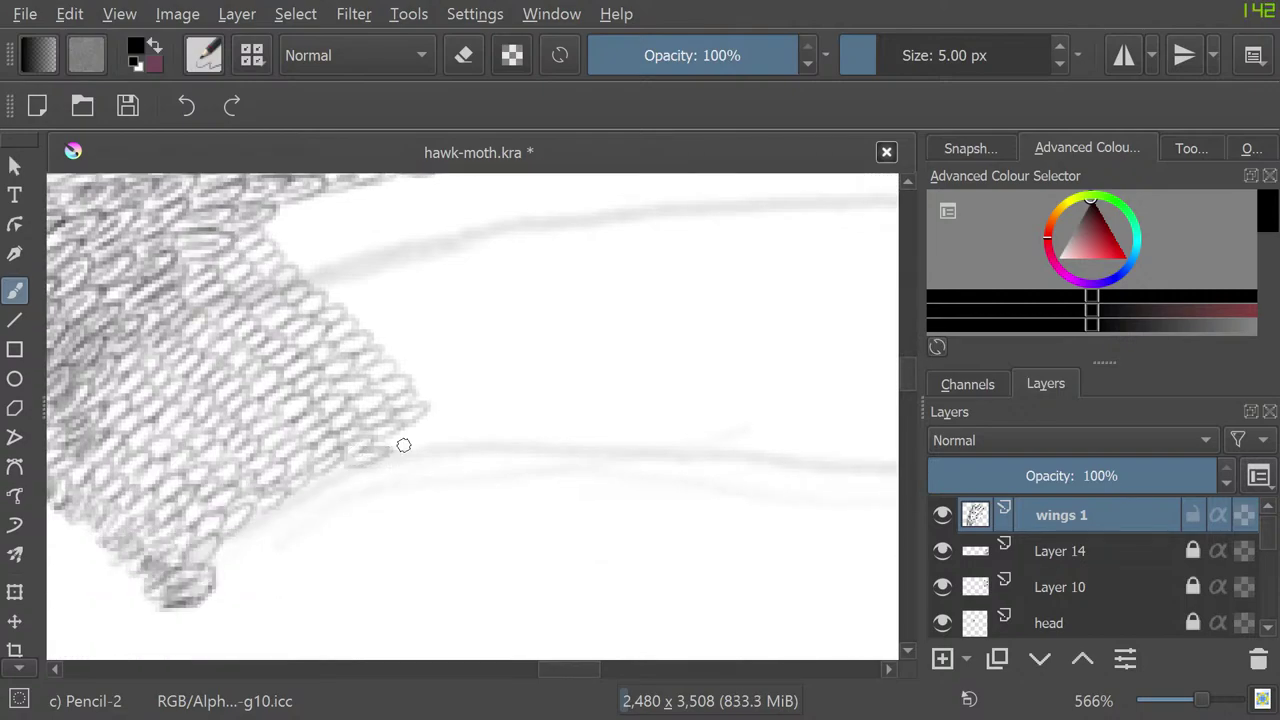
{"action": "mouse_move", "coordinate": [408, 440]}
{"action": "left_mouse_down"}
{"action": "mouse_move", "coordinate": [446, 417]}
{"action": "mouse_move", "coordinate": [400, 427]}
{"action": "mouse_move", "coordinate": [435, 388]}
{"action": "mouse_move", "coordinate": [456, 421]}
{"action": "mouse_move", "coordinate": [434, 442]}
{"action": "mouse_move", "coordinate": [456, 447]}
{"action": "mouse_move", "coordinate": [444, 431]}
{"action": "mouse_move", "coordinate": [480, 420]}
{"action": "mouse_move", "coordinate": [441, 420]}
{"action": "mouse_move", "coordinate": [473, 402]}
{"action": "mouse_move", "coordinate": [432, 412]}
{"action": "mouse_move", "coordinate": [451, 392]}
{"action": "mouse_move", "coordinate": [421, 400]}
{"action": "mouse_move", "coordinate": [409, 387]}
{"action": "mouse_move", "coordinate": [433, 372]}
{"action": "mouse_move", "coordinate": [400, 375]}
{"action": "mouse_move", "coordinate": [420, 349]}
{"action": "mouse_move", "coordinate": [405, 318]}
{"action": "mouse_move", "coordinate": [393, 356]}
{"action": "mouse_move", "coordinate": [374, 351]}
{"action": "mouse_move", "coordinate": [408, 319]}
{"action": "mouse_move", "coordinate": [370, 332]}
{"action": "mouse_move", "coordinate": [341, 286]}
{"action": "mouse_move", "coordinate": [354, 322]}
{"action": "mouse_move", "coordinate": [369, 317]}
{"action": "mouse_move", "coordinate": [340, 314]}
{"action": "mouse_move", "coordinate": [360, 287]}
{"action": "mouse_move", "coordinate": [318, 288]}
{"action": "mouse_move", "coordinate": [309, 251]}
{"action": "mouse_move", "coordinate": [314, 283]}
{"action": "mouse_move", "coordinate": [342, 262]}
{"action": "mouse_move", "coordinate": [302, 277]}
{"action": "mouse_move", "coordinate": [291, 268]}
{"action": "mouse_move", "coordinate": [314, 246]}
{"action": "mouse_move", "coordinate": [285, 250]}
{"action": "mouse_move", "coordinate": [265, 221]}
{"action": "left_mouse_up"}
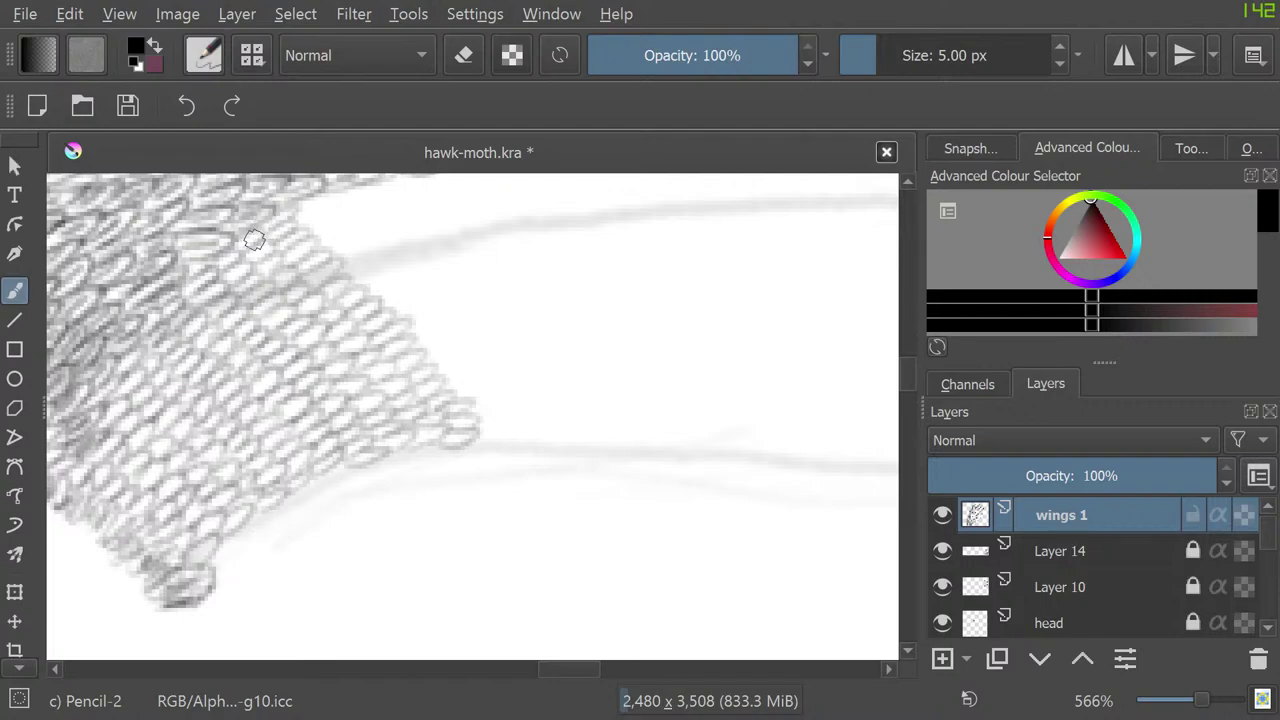
{"action": "mouse_move", "coordinate": [487, 441]}
{"action": "left_mouse_down"}
{"action": "mouse_move", "coordinate": [507, 404]}
{"action": "mouse_move", "coordinate": [462, 391]}
{"action": "mouse_move", "coordinate": [490, 380]}
{"action": "mouse_move", "coordinate": [436, 368]}
{"action": "mouse_move", "coordinate": [473, 352]}
{"action": "mouse_move", "coordinate": [430, 358]}
{"action": "mouse_move", "coordinate": [423, 345]}
{"action": "mouse_move", "coordinate": [448, 330]}
{"action": "mouse_move", "coordinate": [389, 308]}
{"action": "mouse_move", "coordinate": [412, 286]}
{"action": "mouse_move", "coordinate": [367, 287]}
{"action": "mouse_move", "coordinate": [350, 253]}
{"action": "mouse_move", "coordinate": [361, 285]}
{"action": "mouse_move", "coordinate": [348, 277]}
{"action": "mouse_move", "coordinate": [374, 256]}
{"action": "mouse_move", "coordinate": [329, 253]}
{"action": "mouse_move", "coordinate": [361, 229]}
{"action": "mouse_move", "coordinate": [298, 222]}
{"action": "mouse_move", "coordinate": [328, 205]}
{"action": "mouse_move", "coordinate": [290, 225]}
{"action": "left_mouse_up"}
{"action": "mouse_move", "coordinate": [506, 417]}
{"action": "left_mouse_down"}
{"action": "mouse_move", "coordinate": [547, 400]}
{"action": "mouse_move", "coordinate": [489, 377]}
{"action": "mouse_move", "coordinate": [533, 371]}
{"action": "mouse_move", "coordinate": [485, 367]}
{"action": "mouse_move", "coordinate": [464, 332]}
{"action": "mouse_move", "coordinate": [497, 340]}
{"action": "mouse_move", "coordinate": [446, 331]}
{"action": "mouse_move", "coordinate": [468, 296]}
{"action": "mouse_move", "coordinate": [430, 299]}
{"action": "mouse_move", "coordinate": [442, 311]}
{"action": "mouse_move", "coordinate": [458, 285]}
{"action": "mouse_move", "coordinate": [421, 293]}
{"action": "mouse_move", "coordinate": [386, 249]}
{"action": "mouse_move", "coordinate": [360, 250]}
{"action": "mouse_move", "coordinate": [360, 231]}
{"action": "mouse_move", "coordinate": [368, 239]}
{"action": "mouse_move", "coordinate": [347, 230]}
{"action": "mouse_move", "coordinate": [356, 215]}
{"action": "mouse_move", "coordinate": [335, 205]}
{"action": "mouse_move", "coordinate": [335, 192]}
{"action": "mouse_move", "coordinate": [360, 191]}
{"action": "mouse_move", "coordinate": [319, 197]}
{"action": "left_mouse_up"}
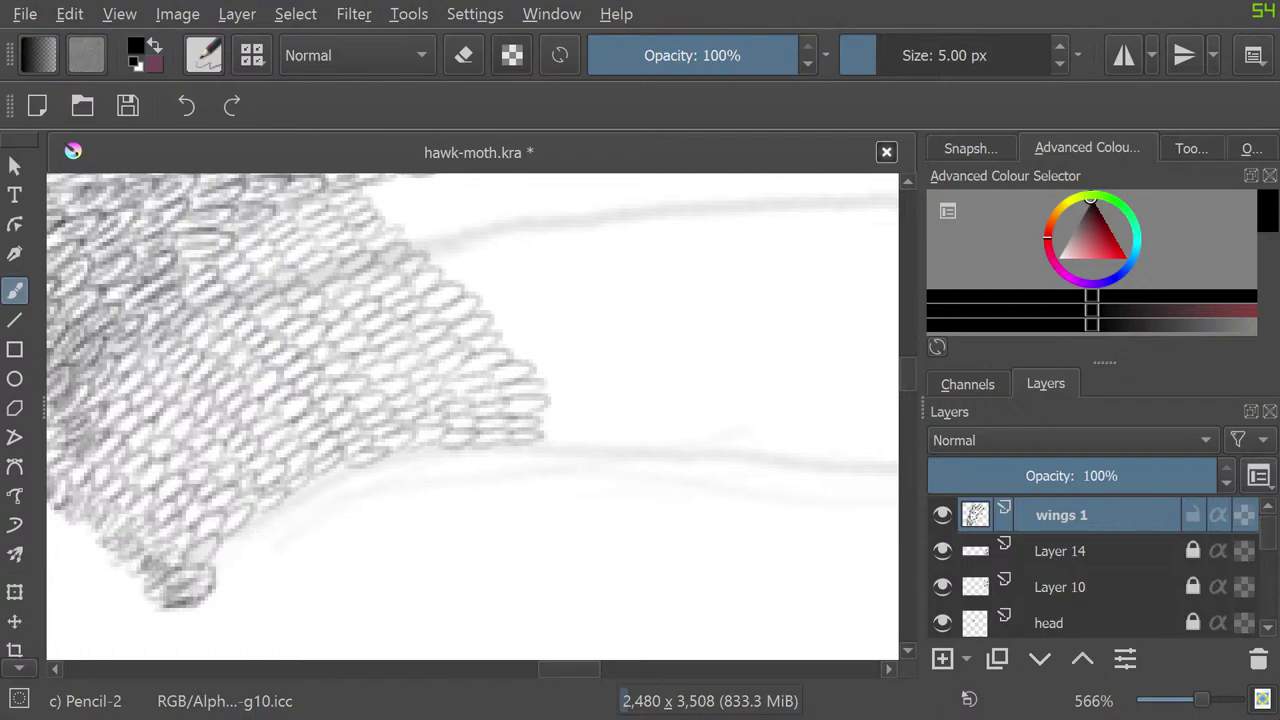
Step: Add further rows of light scales on wings 1, working from the shaded scales above down to the lower guide line
{"action": "scroll", "coordinate": [418, 545], "scroll_direction": "down", "scroll_amount": 8}
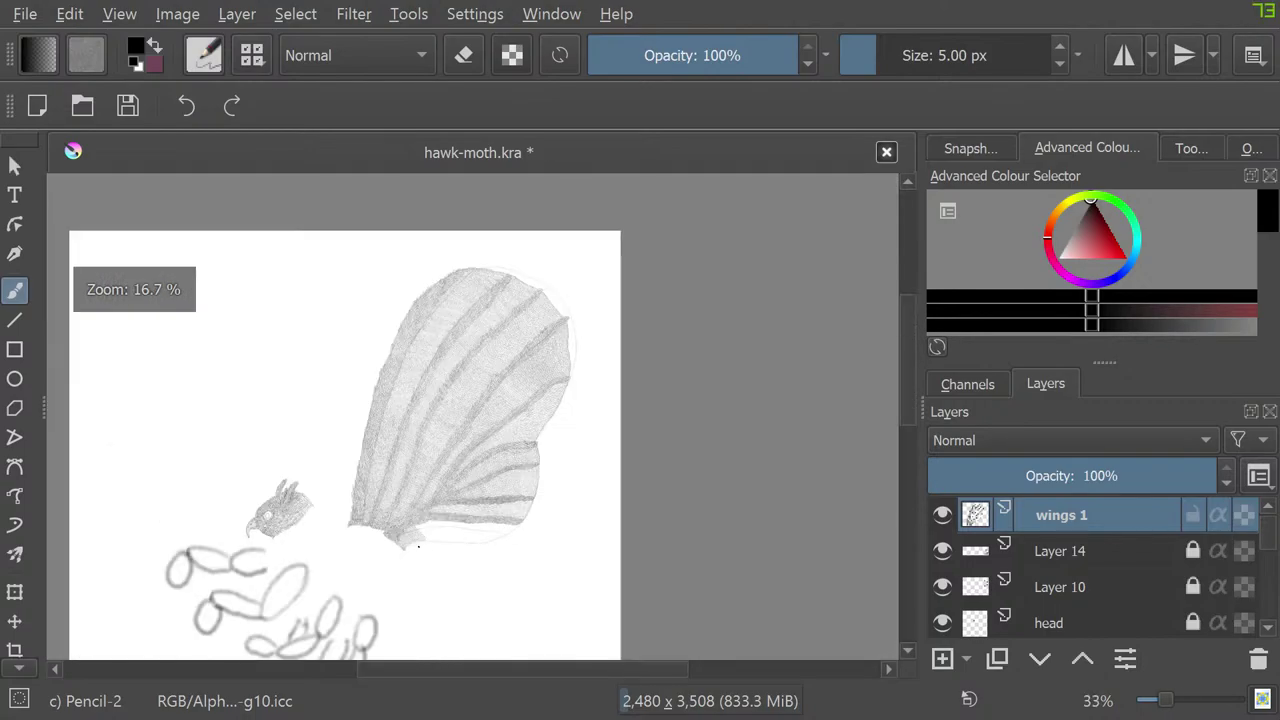
{"action": "scroll", "coordinate": [418, 545], "scroll_direction": "up", "scroll_amount": 7}
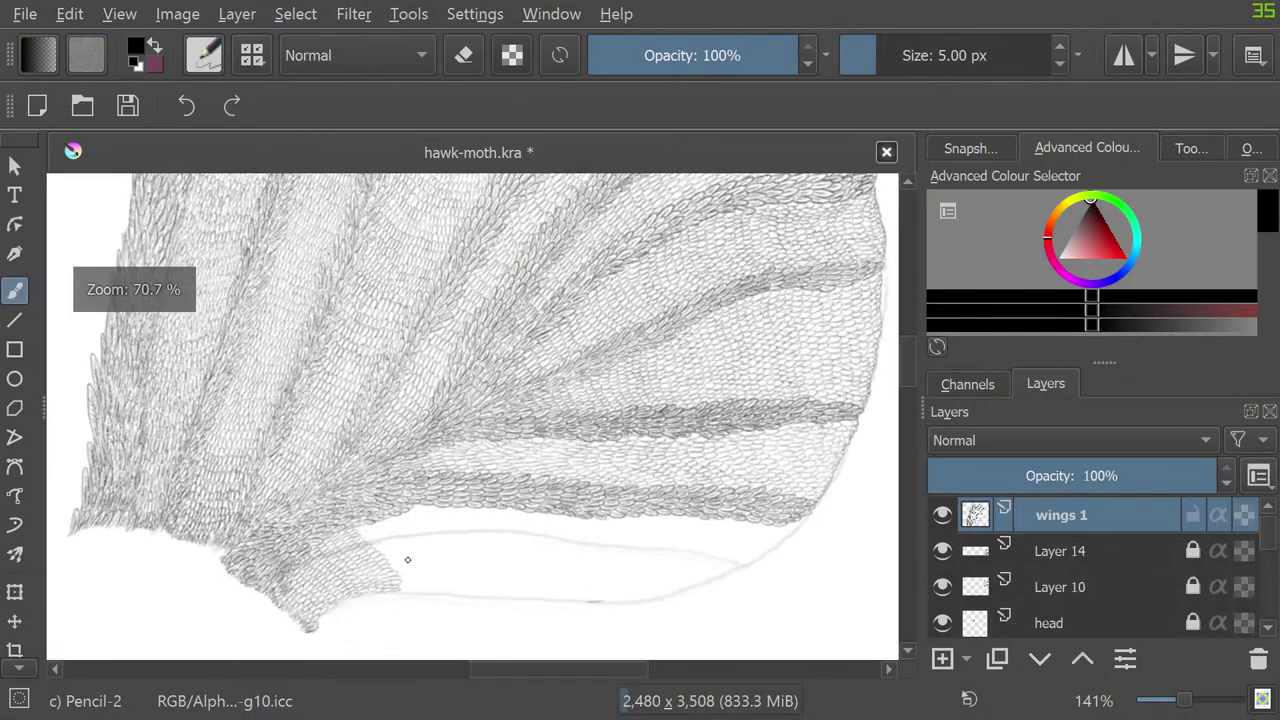
{"action": "scroll", "coordinate": [394, 580], "scroll_direction": "up", "scroll_amount": 3}
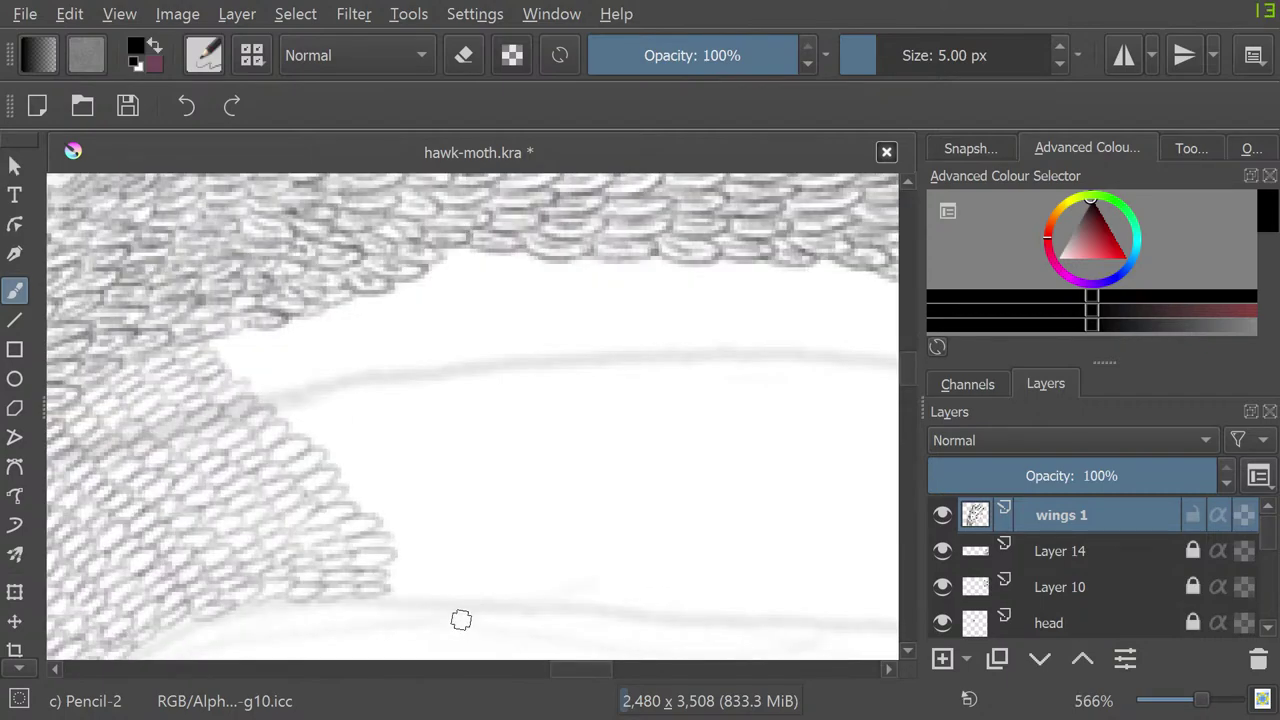
{"action": "mouse_move", "coordinate": [217, 343]}
{"action": "left_mouse_down"}
{"action": "mouse_move", "coordinate": [257, 353]}
{"action": "mouse_move", "coordinate": [231, 370]}
{"action": "mouse_move", "coordinate": [236, 382]}
{"action": "mouse_move", "coordinate": [277, 380]}
{"action": "mouse_move", "coordinate": [263, 362]}
{"action": "mouse_move", "coordinate": [264, 404]}
{"action": "mouse_move", "coordinate": [309, 399]}
{"action": "mouse_move", "coordinate": [288, 412]}
{"action": "mouse_move", "coordinate": [308, 442]}
{"action": "mouse_move", "coordinate": [314, 424]}
{"action": "mouse_move", "coordinate": [314, 441]}
{"action": "mouse_move", "coordinate": [345, 435]}
{"action": "mouse_move", "coordinate": [326, 462]}
{"action": "mouse_move", "coordinate": [374, 460]}
{"action": "mouse_move", "coordinate": [345, 476]}
{"action": "mouse_move", "coordinate": [356, 505]}
{"action": "mouse_move", "coordinate": [405, 503]}
{"action": "mouse_move", "coordinate": [373, 514]}
{"action": "mouse_move", "coordinate": [409, 541]}
{"action": "mouse_move", "coordinate": [400, 513]}
{"action": "mouse_move", "coordinate": [397, 547]}
{"action": "mouse_move", "coordinate": [427, 554]}
{"action": "mouse_move", "coordinate": [387, 560]}
{"action": "mouse_move", "coordinate": [386, 576]}
{"action": "mouse_move", "coordinate": [422, 574]}
{"action": "mouse_move", "coordinate": [387, 579]}
{"action": "mouse_move", "coordinate": [431, 589]}
{"action": "mouse_move", "coordinate": [393, 579]}
{"action": "mouse_move", "coordinate": [366, 598]}
{"action": "left_mouse_up"}
{"action": "mouse_move", "coordinate": [251, 331]}
{"action": "left_mouse_down"}
{"action": "mouse_move", "coordinate": [314, 365]}
{"action": "mouse_move", "coordinate": [288, 364]}
{"action": "mouse_move", "coordinate": [309, 379]}
{"action": "mouse_move", "coordinate": [297, 391]}
{"action": "mouse_move", "coordinate": [323, 406]}
{"action": "mouse_move", "coordinate": [357, 401]}
{"action": "mouse_move", "coordinate": [337, 432]}
{"action": "mouse_move", "coordinate": [361, 427]}
{"action": "mouse_move", "coordinate": [367, 450]}
{"action": "mouse_move", "coordinate": [388, 444]}
{"action": "mouse_move", "coordinate": [373, 481]}
{"action": "mouse_move", "coordinate": [415, 471]}
{"action": "mouse_move", "coordinate": [397, 482]}
{"action": "mouse_move", "coordinate": [423, 484]}
{"action": "mouse_move", "coordinate": [403, 501]}
{"action": "mouse_move", "coordinate": [443, 512]}
{"action": "mouse_move", "coordinate": [417, 533]}
{"action": "mouse_move", "coordinate": [433, 559]}
{"action": "mouse_move", "coordinate": [434, 535]}
{"action": "mouse_move", "coordinate": [465, 560]}
{"action": "mouse_move", "coordinate": [430, 571]}
{"action": "mouse_move", "coordinate": [403, 590]}
{"action": "left_mouse_up"}
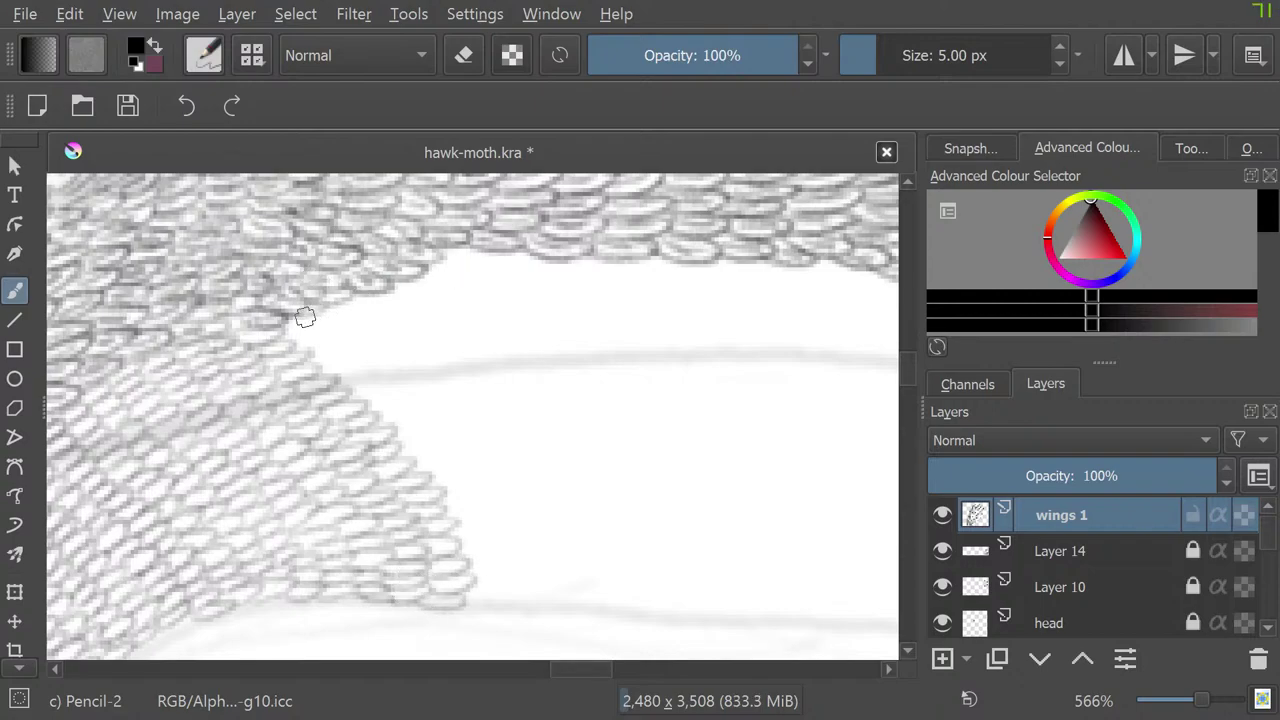
{"action": "mouse_move", "coordinate": [305, 316]}
{"action": "left_mouse_down"}
{"action": "mouse_move", "coordinate": [322, 365]}
{"action": "mouse_move", "coordinate": [354, 356]}
{"action": "mouse_move", "coordinate": [328, 371]}
{"action": "mouse_move", "coordinate": [349, 376]}
{"action": "mouse_move", "coordinate": [342, 342]}
{"action": "mouse_move", "coordinate": [317, 350]}
{"action": "mouse_move", "coordinate": [335, 377]}
{"action": "mouse_move", "coordinate": [378, 370]}
{"action": "mouse_move", "coordinate": [355, 392]}
{"action": "mouse_move", "coordinate": [409, 401]}
{"action": "mouse_move", "coordinate": [380, 416]}
{"action": "mouse_move", "coordinate": [397, 432]}
{"action": "mouse_move", "coordinate": [385, 404]}
{"action": "mouse_move", "coordinate": [406, 426]}
{"action": "mouse_move", "coordinate": [395, 442]}
{"action": "mouse_move", "coordinate": [448, 443]}
{"action": "mouse_move", "coordinate": [411, 458]}
{"action": "mouse_move", "coordinate": [415, 470]}
{"action": "mouse_move", "coordinate": [469, 477]}
{"action": "mouse_move", "coordinate": [438, 484]}
{"action": "mouse_move", "coordinate": [454, 504]}
{"action": "mouse_move", "coordinate": [488, 504]}
{"action": "mouse_move", "coordinate": [455, 514]}
{"action": "mouse_move", "coordinate": [457, 534]}
{"action": "mouse_move", "coordinate": [489, 536]}
{"action": "mouse_move", "coordinate": [458, 545]}
{"action": "mouse_move", "coordinate": [481, 566]}
{"action": "mouse_move", "coordinate": [464, 565]}
{"action": "mouse_move", "coordinate": [470, 587]}
{"action": "mouse_move", "coordinate": [481, 585]}
{"action": "mouse_move", "coordinate": [448, 576]}
{"action": "left_mouse_up"}
Step: Extend the light scales on wings 1 outward with curved rows from the lower edge of the shaded band to the lower guide line
{"action": "left_click_drag", "start_coordinate": [600, 420], "coordinate": [485, 420]}
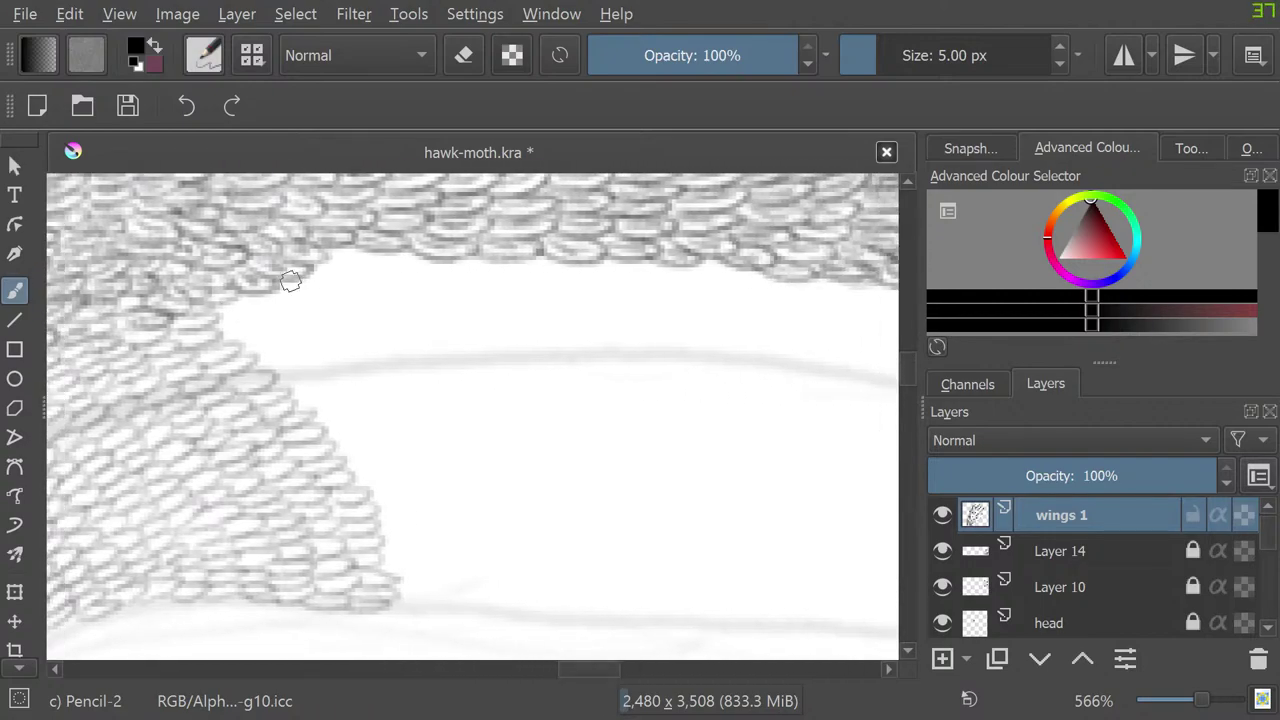
{"action": "mouse_move", "coordinate": [226, 300]}
{"action": "left_mouse_down"}
{"action": "mouse_move", "coordinate": [280, 340]}
{"action": "mouse_move", "coordinate": [259, 356]}
{"action": "mouse_move", "coordinate": [317, 369]}
{"action": "mouse_move", "coordinate": [311, 413]}
{"action": "mouse_move", "coordinate": [363, 423]}
{"action": "mouse_move", "coordinate": [374, 449]}
{"action": "mouse_move", "coordinate": [351, 478]}
{"action": "mouse_move", "coordinate": [409, 509]}
{"action": "mouse_move", "coordinate": [396, 537]}
{"action": "mouse_move", "coordinate": [424, 594]}
{"action": "mouse_move", "coordinate": [371, 599]}
{"action": "left_mouse_up"}
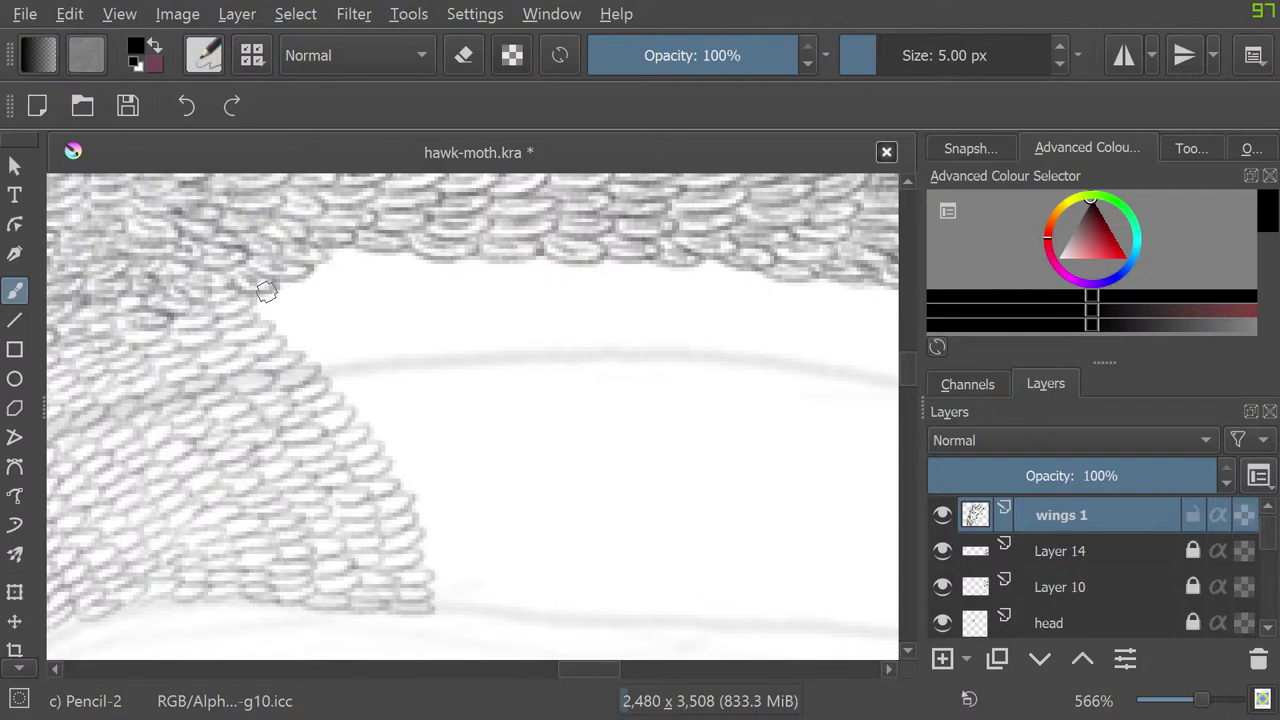
{"action": "mouse_move", "coordinate": [266, 291]}
{"action": "left_mouse_down"}
{"action": "mouse_move", "coordinate": [294, 310]}
{"action": "mouse_move", "coordinate": [332, 390]}
{"action": "mouse_move", "coordinate": [362, 382]}
{"action": "mouse_move", "coordinate": [385, 418]}
{"action": "mouse_move", "coordinate": [372, 430]}
{"action": "mouse_move", "coordinate": [429, 461]}
{"action": "mouse_move", "coordinate": [406, 491]}
{"action": "mouse_move", "coordinate": [451, 531]}
{"action": "mouse_move", "coordinate": [420, 557]}
{"action": "mouse_move", "coordinate": [460, 606]}
{"action": "mouse_move", "coordinate": [435, 559]}
{"action": "left_mouse_up"}
{"action": "mouse_move", "coordinate": [318, 258]}
{"action": "left_mouse_down"}
{"action": "mouse_move", "coordinate": [294, 309]}
{"action": "mouse_move", "coordinate": [365, 349]}
{"action": "mouse_move", "coordinate": [352, 372]}
{"action": "mouse_move", "coordinate": [397, 357]}
{"action": "mouse_move", "coordinate": [374, 400]}
{"action": "mouse_move", "coordinate": [407, 407]}
{"action": "mouse_move", "coordinate": [450, 478]}
{"action": "mouse_move", "coordinate": [449, 526]}
{"action": "mouse_move", "coordinate": [490, 547]}
{"action": "mouse_move", "coordinate": [461, 600]}
{"action": "mouse_move", "coordinate": [441, 582]}
{"action": "left_mouse_up"}
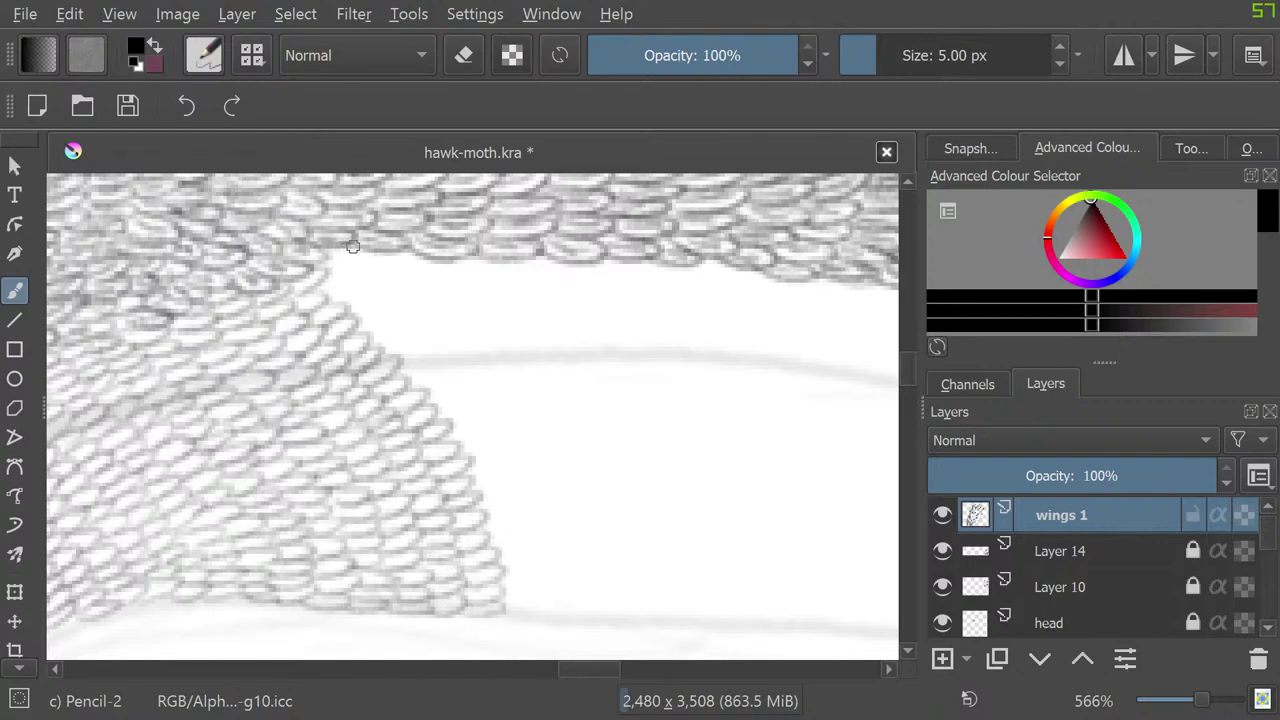
{"action": "mouse_move", "coordinate": [352, 246]}
{"action": "left_mouse_down"}
{"action": "mouse_move", "coordinate": [323, 286]}
{"action": "mouse_move", "coordinate": [386, 309]}
{"action": "mouse_move", "coordinate": [370, 338]}
{"action": "mouse_move", "coordinate": [426, 351]}
{"action": "mouse_move", "coordinate": [414, 391]}
{"action": "mouse_move", "coordinate": [443, 400]}
{"action": "mouse_move", "coordinate": [457, 449]}
{"action": "mouse_move", "coordinate": [500, 457]}
{"action": "mouse_move", "coordinate": [482, 512]}
{"action": "mouse_move", "coordinate": [489, 534]}
{"action": "mouse_move", "coordinate": [523, 554]}
{"action": "mouse_move", "coordinate": [481, 609]}
{"action": "left_mouse_up"}
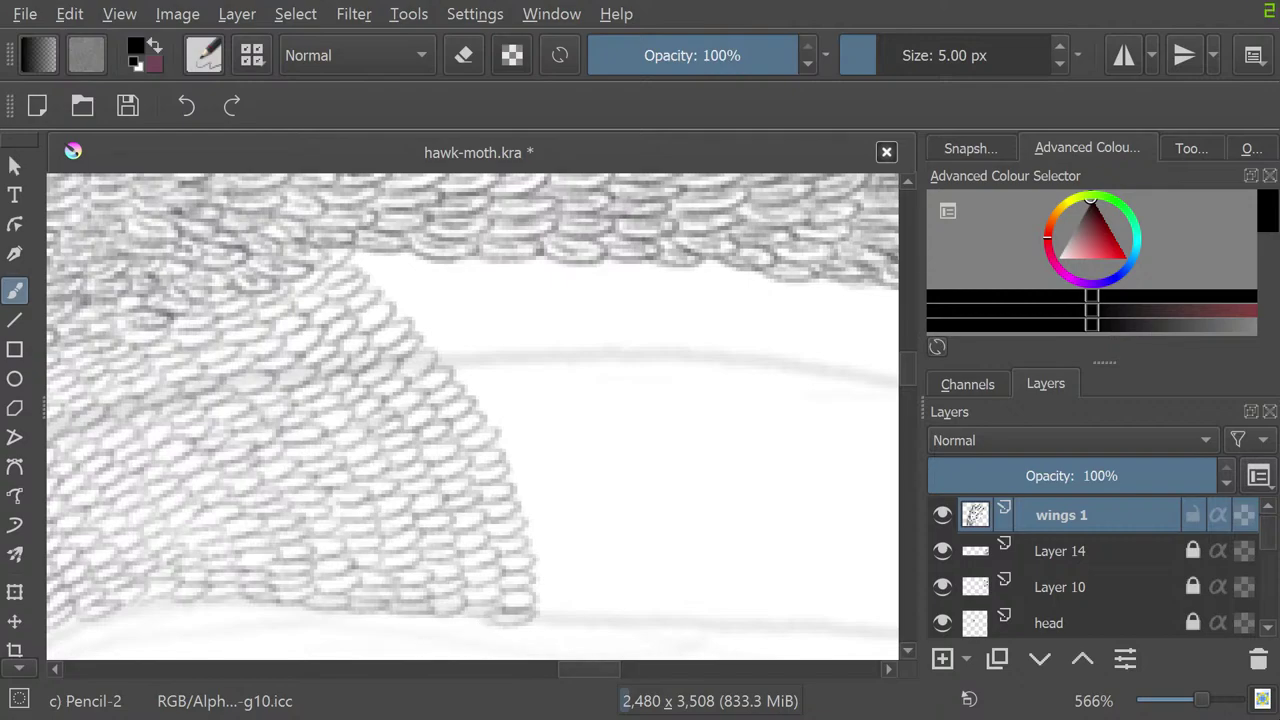
{"action": "left_click_drag", "start_coordinate": [640, 420], "coordinate": [533, 420]}
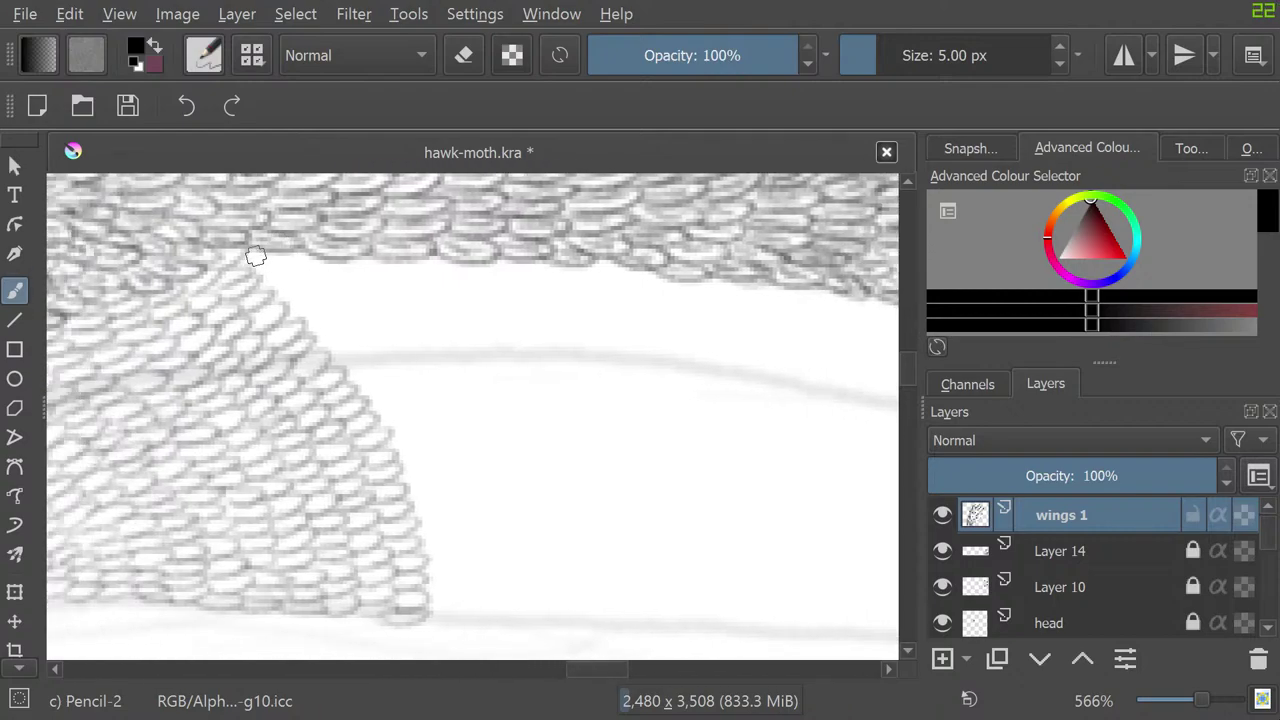
{"action": "mouse_move", "coordinate": [255, 257]}
{"action": "left_mouse_down"}
{"action": "mouse_move", "coordinate": [269, 302]}
{"action": "mouse_move", "coordinate": [246, 301]}
{"action": "mouse_move", "coordinate": [307, 285]}
{"action": "mouse_move", "coordinate": [285, 306]}
{"action": "mouse_move", "coordinate": [331, 340]}
{"action": "mouse_move", "coordinate": [310, 326]}
{"action": "mouse_move", "coordinate": [330, 329]}
{"action": "mouse_move", "coordinate": [331, 368]}
{"action": "mouse_move", "coordinate": [382, 359]}
{"action": "mouse_move", "coordinate": [347, 392]}
{"action": "mouse_move", "coordinate": [362, 387]}
{"action": "mouse_move", "coordinate": [369, 412]}
{"action": "mouse_move", "coordinate": [391, 399]}
{"action": "mouse_move", "coordinate": [381, 425]}
{"action": "mouse_move", "coordinate": [426, 439]}
{"action": "mouse_move", "coordinate": [385, 456]}
{"action": "mouse_move", "coordinate": [409, 469]}
{"action": "mouse_move", "coordinate": [427, 460]}
{"action": "mouse_move", "coordinate": [399, 476]}
{"action": "mouse_move", "coordinate": [450, 511]}
{"action": "mouse_move", "coordinate": [417, 525]}
{"action": "mouse_move", "coordinate": [415, 548]}
{"action": "mouse_move", "coordinate": [454, 554]}
{"action": "mouse_move", "coordinate": [423, 577]}
{"action": "mouse_move", "coordinate": [453, 601]}
{"action": "mouse_move", "coordinate": [425, 577]}
{"action": "left_mouse_up"}
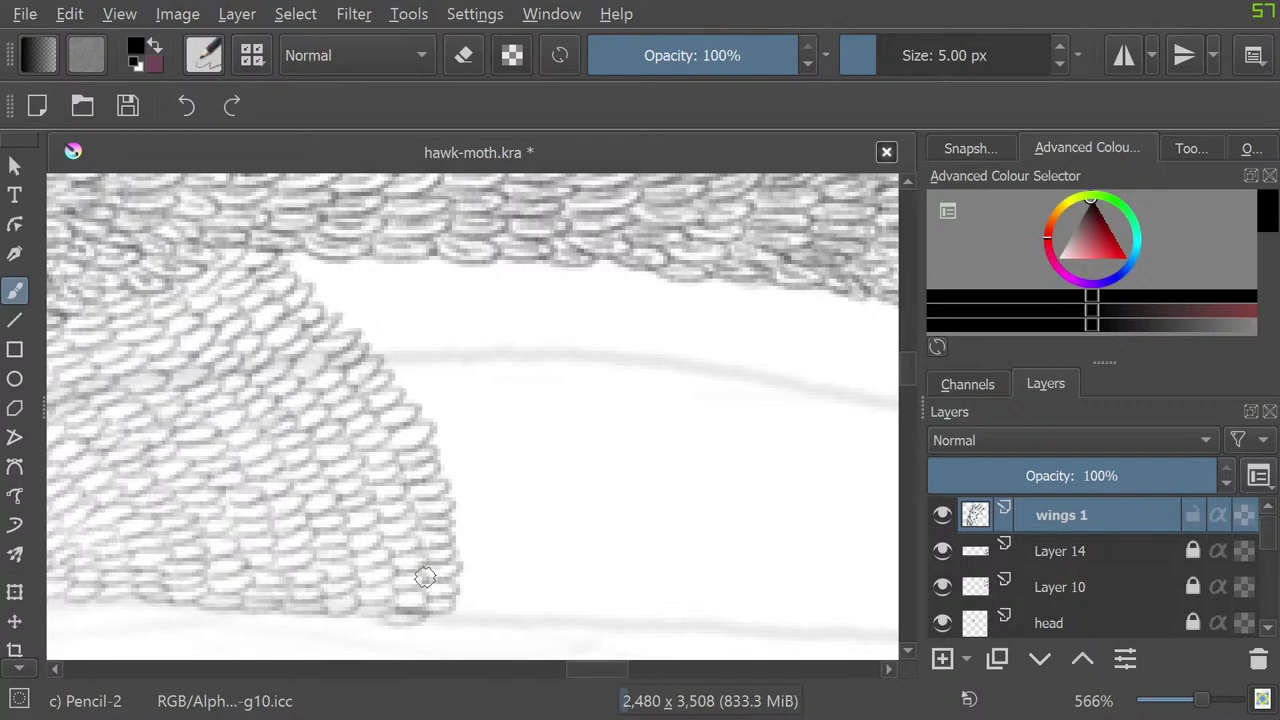
{"action": "mouse_move", "coordinate": [623, 423]}
{"action": "left_mouse_down"}
{"action": "mouse_move", "coordinate": [586, 425]}
{"action": "mouse_move", "coordinate": [629, 458]}
{"action": "mouse_move", "coordinate": [628, 422]}
{"action": "mouse_move", "coordinate": [629, 471]}
{"action": "mouse_move", "coordinate": [574, 458]}
{"action": "mouse_move", "coordinate": [631, 471]}
{"action": "mouse_move", "coordinate": [629, 445]}
{"action": "mouse_move", "coordinate": [670, 456]}
{"action": "mouse_move", "coordinate": [644, 526]}
{"action": "mouse_move", "coordinate": [605, 528]}
{"action": "left_mouse_up"}
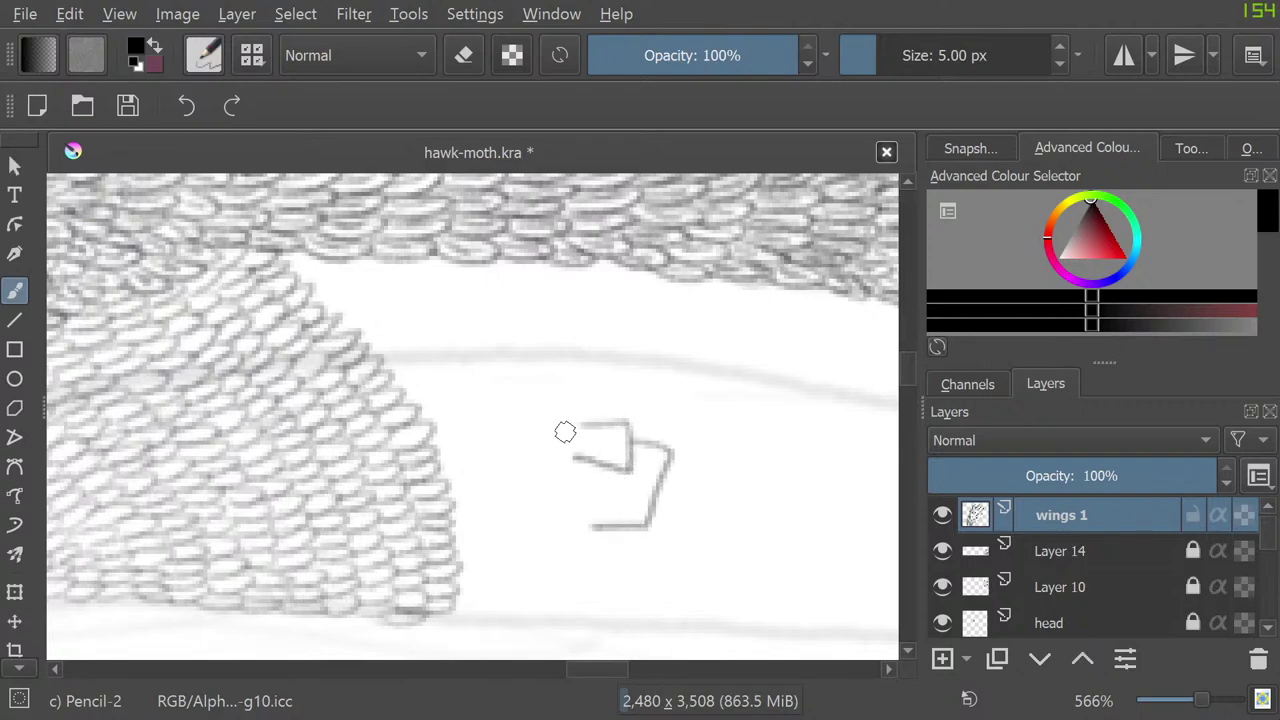
{"action": "mouse_move", "coordinate": [570, 462]}
{"action": "left_mouse_down"}
{"action": "mouse_move", "coordinate": [574, 418]}
{"action": "mouse_move", "coordinate": [550, 421]}
{"action": "mouse_move", "coordinate": [574, 423]}
{"action": "mouse_move", "coordinate": [569, 458]}
{"action": "mouse_move", "coordinate": [537, 455]}
{"action": "left_mouse_up"}
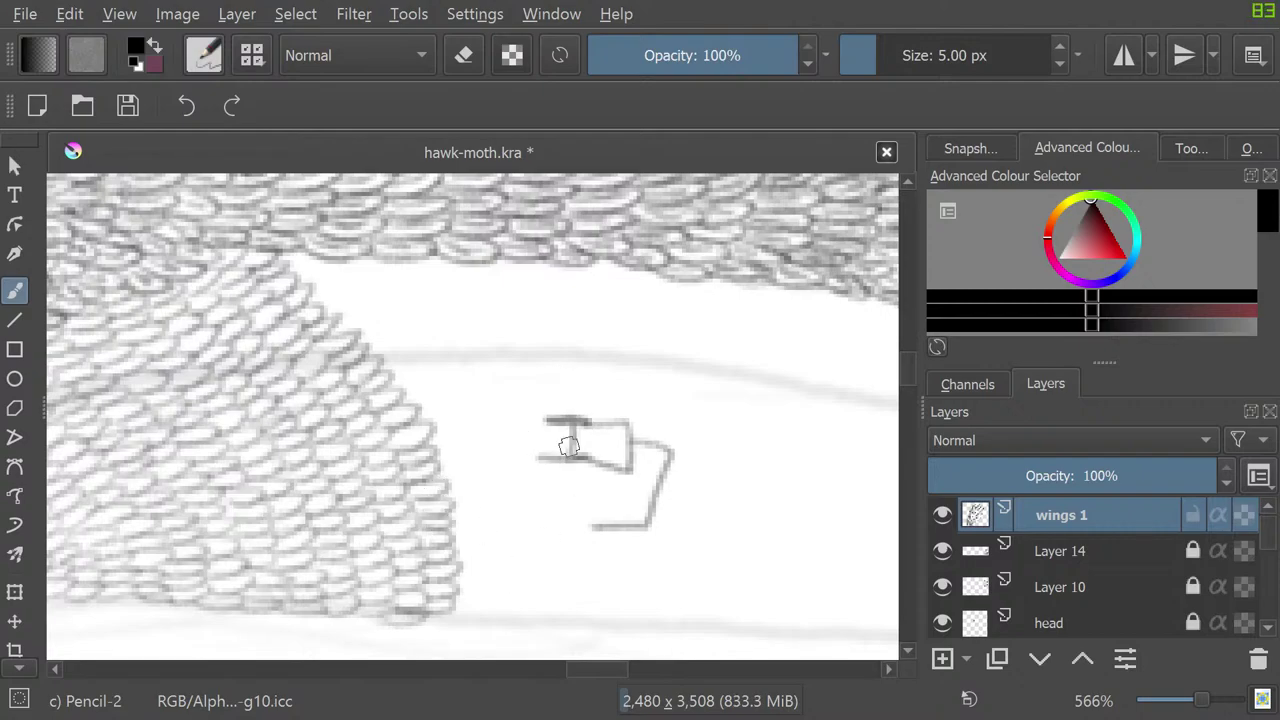
{"action": "key", "text": "e"}
{"action": "left_click_drag", "start_coordinate": [557, 443], "coordinate": [629, 514]}
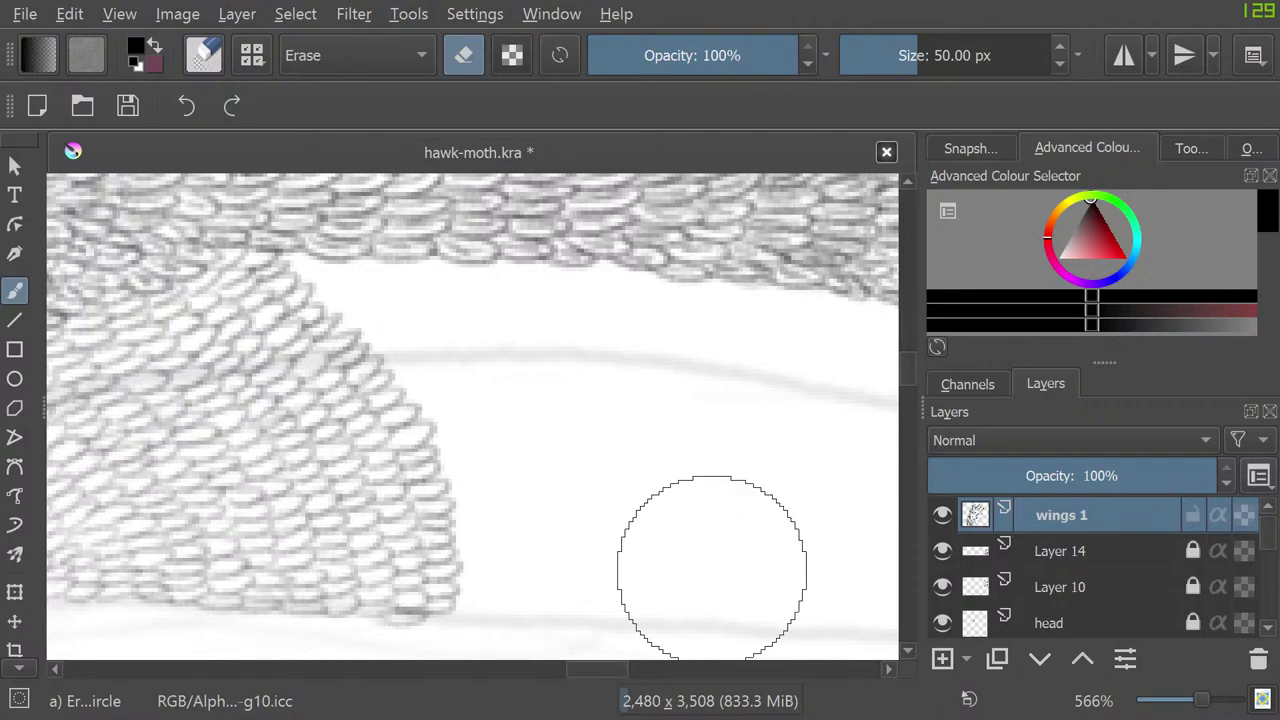
Step: Switch from the eraser to the 5 px Pencil-2 brush, lock the wings 1 layer and unlock Layer 14 for drawing
{"action": "mouse_move", "coordinate": [150, 430]}
{"action": "left_mouse_down"}
{"action": "mouse_move", "coordinate": [564, 438]}
{"action": "mouse_move", "coordinate": [1150, 395]}
{"action": "mouse_move", "coordinate": [810, 430]}
{"action": "mouse_move", "coordinate": [60, 400]}
{"action": "mouse_move", "coordinate": [614, 438]}
{"action": "left_mouse_up"}
{"action": "key", "text": "/"}
{"action": "left_click", "coordinate": [1060, 550]}
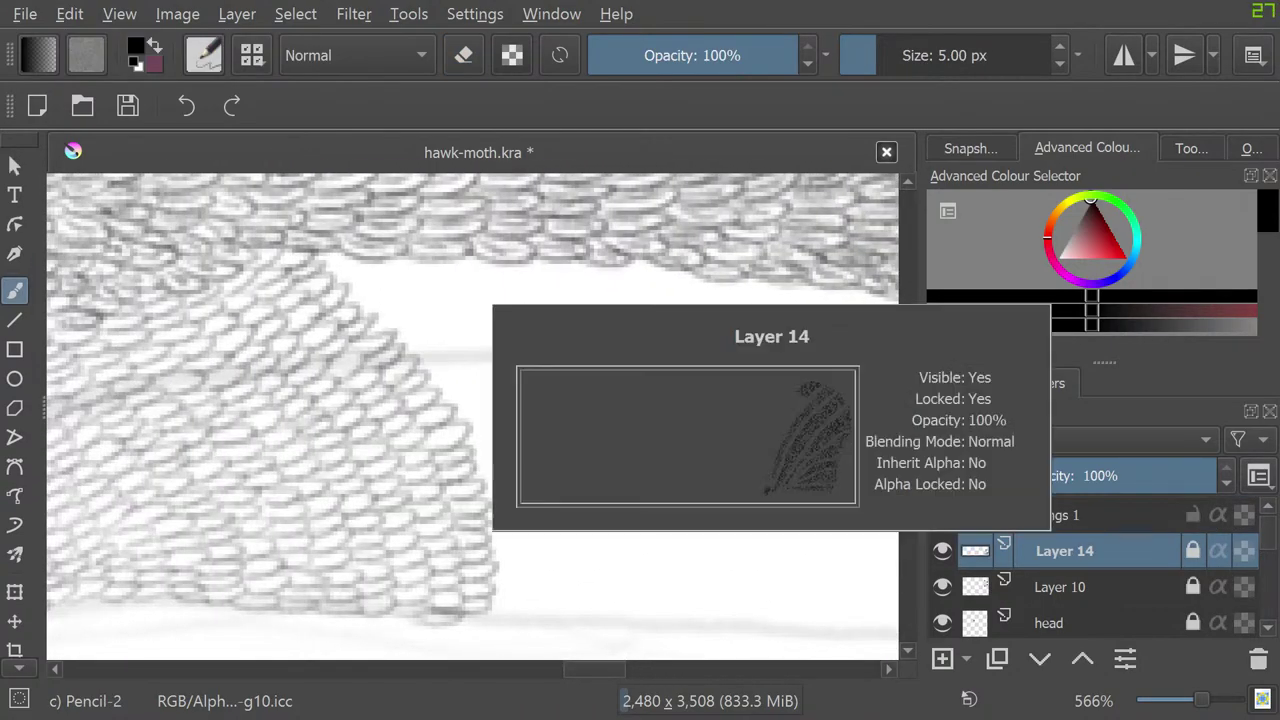
{"action": "left_click", "coordinate": [1061, 515]}
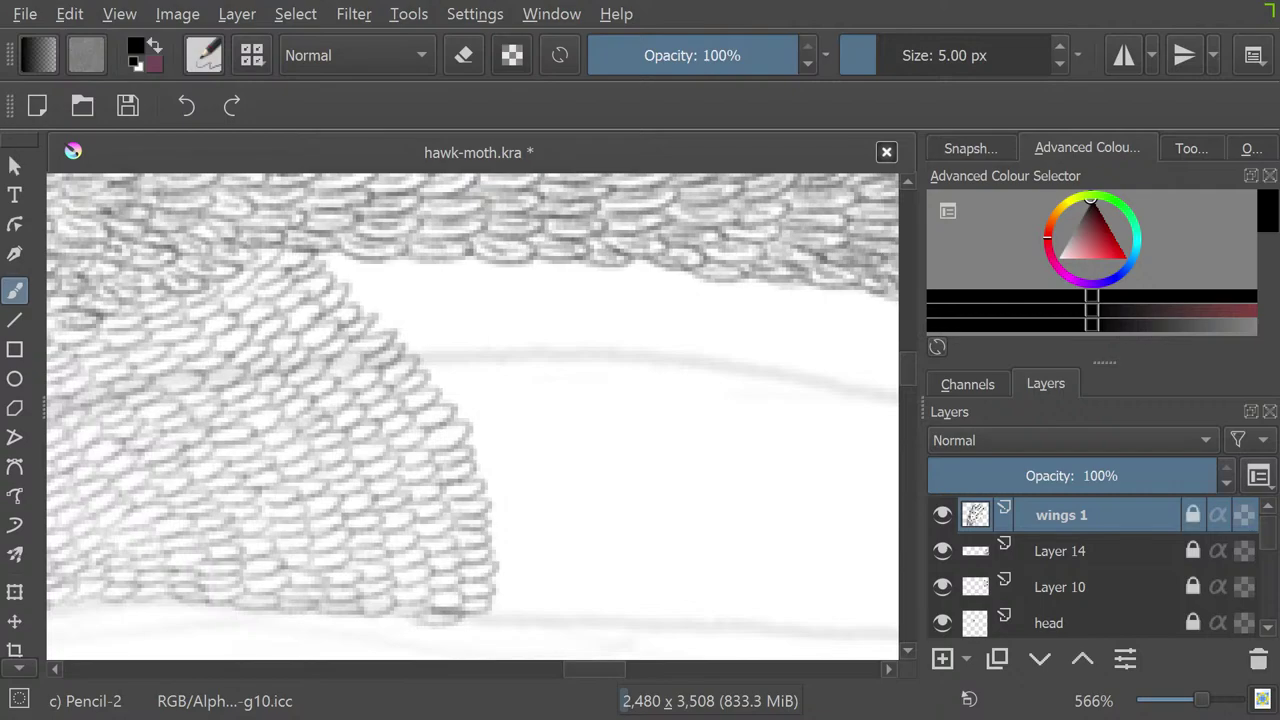
{"action": "left_click", "coordinate": [1064, 551]}
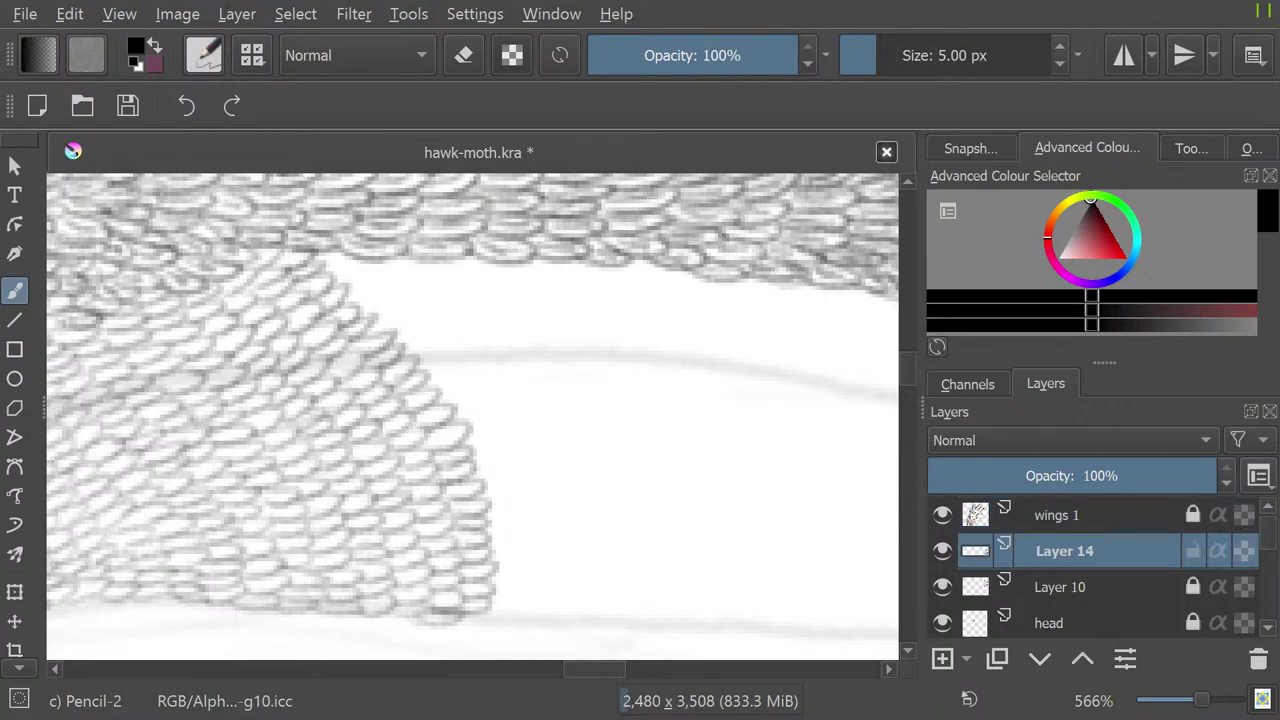
Step: Draw about three columns of small overlapping scales on Layer 14, extending the patch's outer edge between the dense band and the lower guideline
{"action": "mouse_move", "coordinate": [491, 610]}
{"action": "left_mouse_down"}
{"action": "mouse_move", "coordinate": [509, 562]}
{"action": "mouse_move", "coordinate": [483, 547]}
{"action": "mouse_move", "coordinate": [482, 484]}
{"action": "mouse_move", "coordinate": [489, 540]}
{"action": "mouse_move", "coordinate": [516, 509]}
{"action": "mouse_move", "coordinate": [483, 513]}
{"action": "mouse_move", "coordinate": [476, 501]}
{"action": "mouse_move", "coordinate": [465, 425]}
{"action": "mouse_move", "coordinate": [482, 464]}
{"action": "mouse_move", "coordinate": [512, 454]}
{"action": "mouse_move", "coordinate": [481, 457]}
{"action": "mouse_move", "coordinate": [477, 423]}
{"action": "mouse_move", "coordinate": [452, 408]}
{"action": "mouse_move", "coordinate": [446, 354]}
{"action": "mouse_move", "coordinate": [457, 405]}
{"action": "mouse_move", "coordinate": [444, 396]}
{"action": "mouse_move", "coordinate": [473, 369]}
{"action": "mouse_move", "coordinate": [432, 371]}
{"action": "mouse_move", "coordinate": [399, 349]}
{"action": "mouse_move", "coordinate": [416, 323]}
{"action": "mouse_move", "coordinate": [393, 327]}
{"action": "mouse_move", "coordinate": [365, 283]}
{"action": "mouse_move", "coordinate": [385, 308]}
{"action": "mouse_move", "coordinate": [357, 303]}
{"action": "mouse_move", "coordinate": [379, 278]}
{"action": "mouse_move", "coordinate": [351, 285]}
{"action": "mouse_move", "coordinate": [325, 267]}
{"action": "left_mouse_up"}
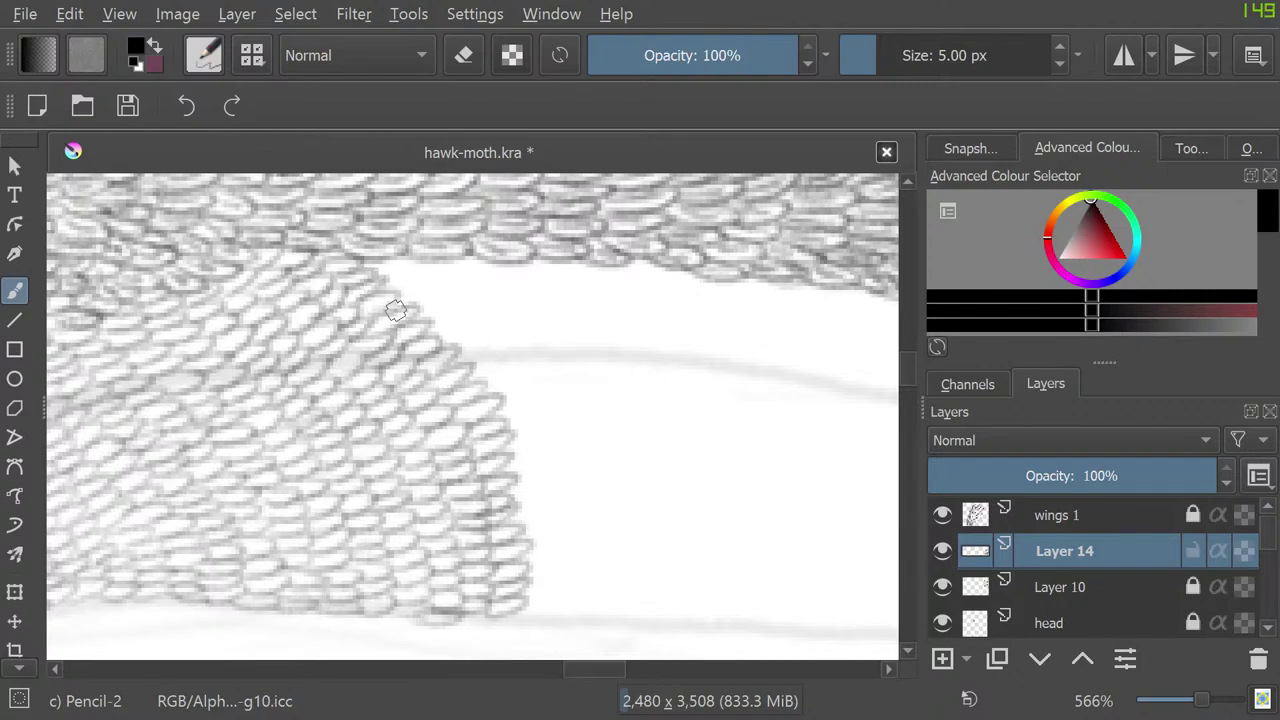
{"action": "mouse_move", "coordinate": [531, 603]}
{"action": "left_mouse_down"}
{"action": "mouse_move", "coordinate": [565, 601]}
{"action": "mouse_move", "coordinate": [525, 572]}
{"action": "mouse_move", "coordinate": [534, 515]}
{"action": "mouse_move", "coordinate": [534, 562]}
{"action": "mouse_move", "coordinate": [529, 549]}
{"action": "mouse_move", "coordinate": [555, 526]}
{"action": "mouse_move", "coordinate": [508, 507]}
{"action": "mouse_move", "coordinate": [525, 478]}
{"action": "left_mouse_up"}
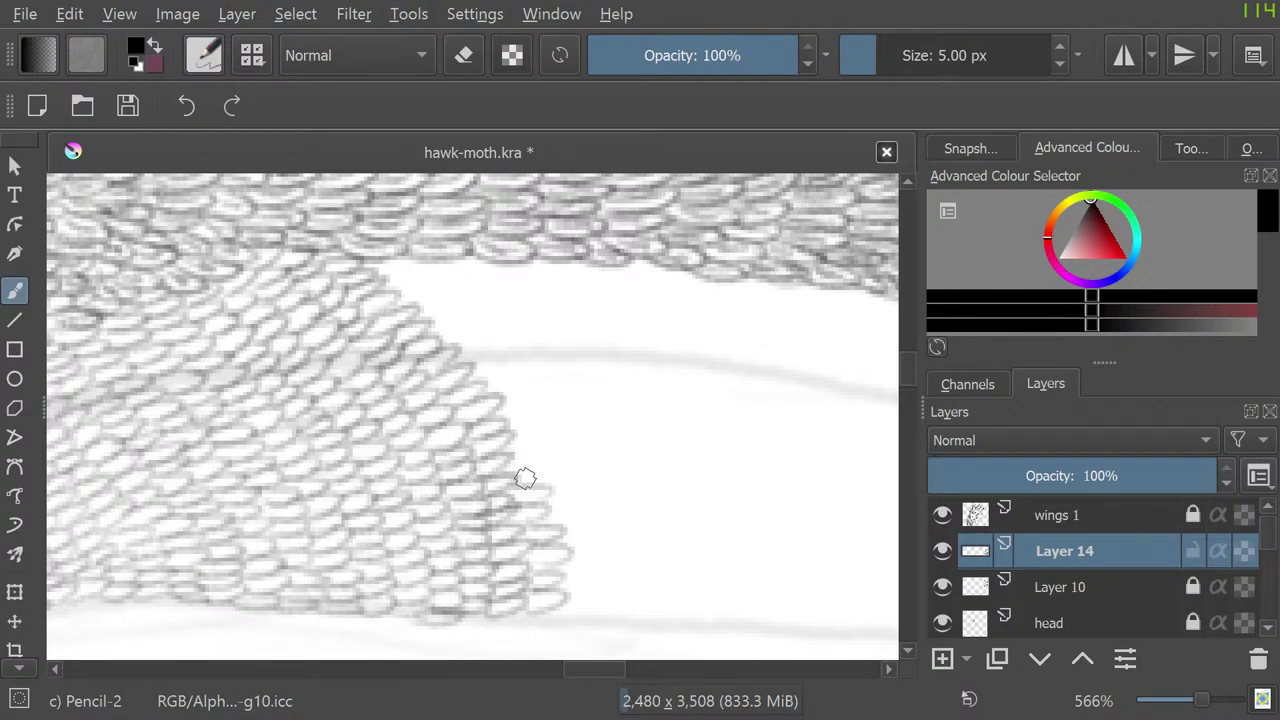
{"action": "key", "text": "e"}
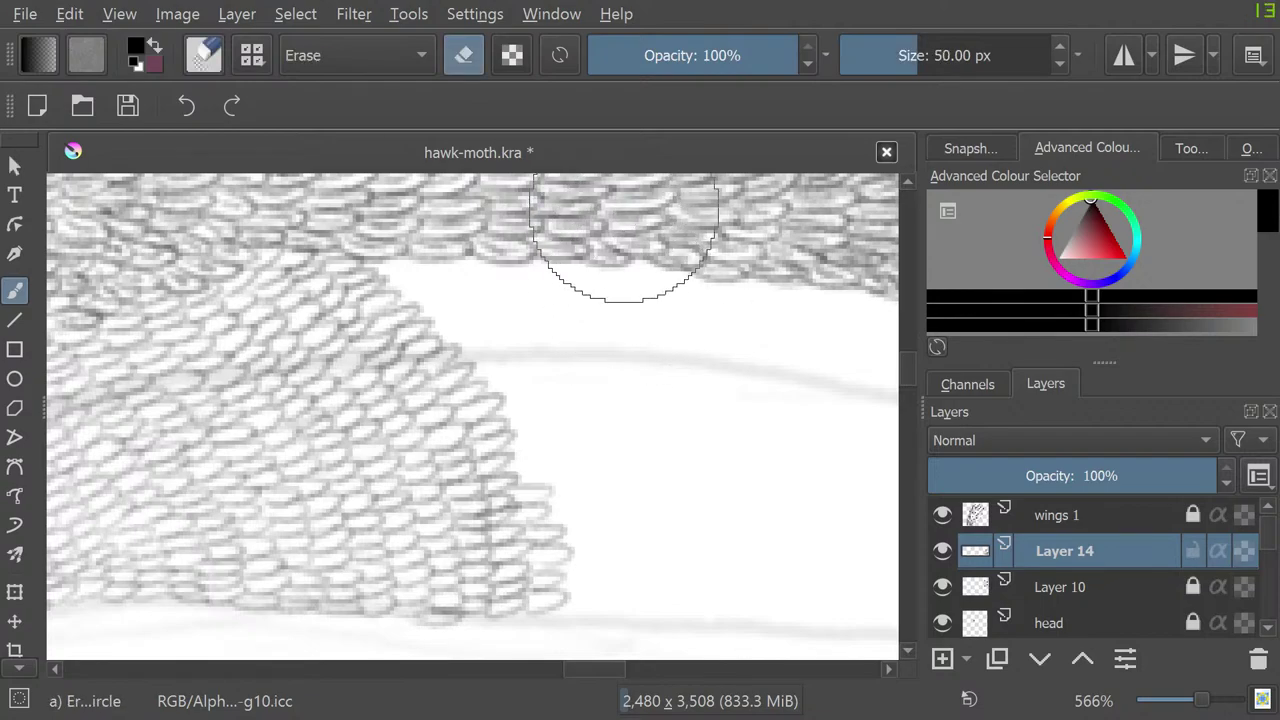
{"action": "key", "text": "e"}
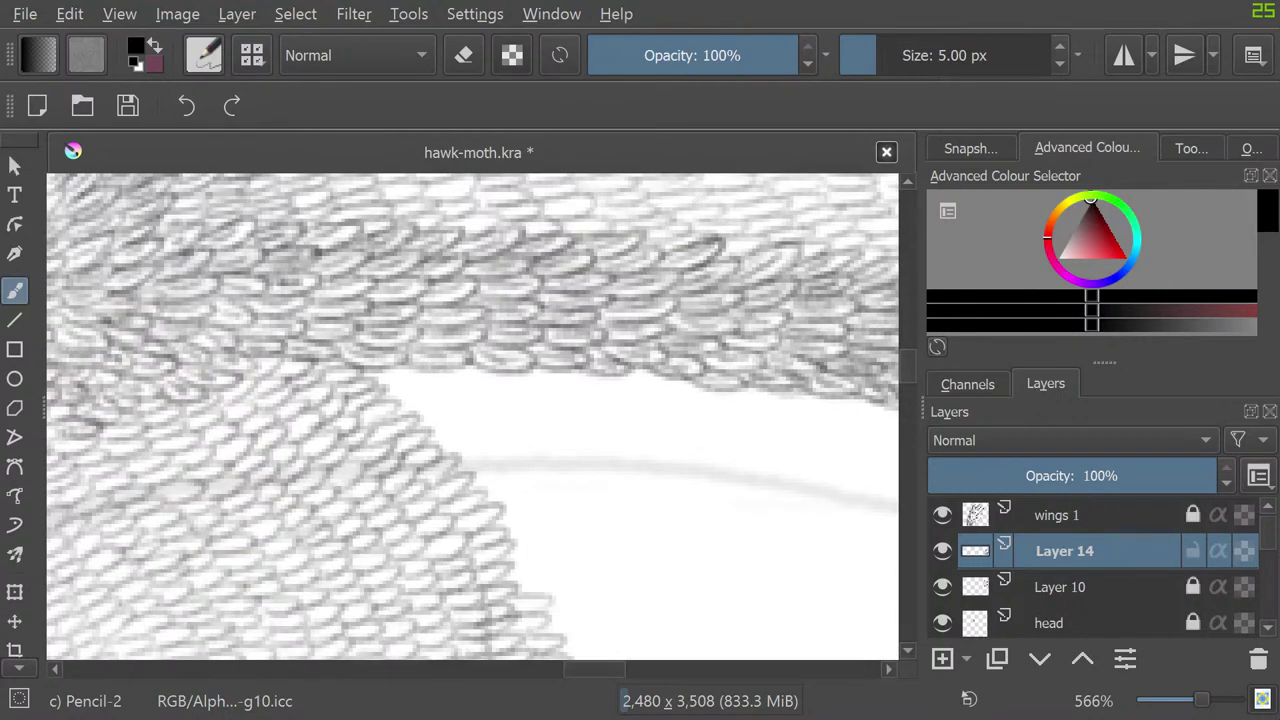
{"action": "mouse_move", "coordinate": [520, 582]}
{"action": "left_mouse_down"}
{"action": "mouse_move", "coordinate": [508, 537]}
{"action": "mouse_move", "coordinate": [544, 518]}
{"action": "mouse_move", "coordinate": [504, 490]}
{"action": "mouse_move", "coordinate": [504, 517]}
{"action": "mouse_move", "coordinate": [489, 505]}
{"action": "mouse_move", "coordinate": [505, 481]}
{"action": "mouse_move", "coordinate": [466, 465]}
{"action": "mouse_move", "coordinate": [459, 445]}
{"action": "mouse_move", "coordinate": [471, 474]}
{"action": "mouse_move", "coordinate": [456, 458]}
{"action": "mouse_move", "coordinate": [463, 436]}
{"action": "mouse_move", "coordinate": [424, 385]}
{"action": "left_mouse_up"}
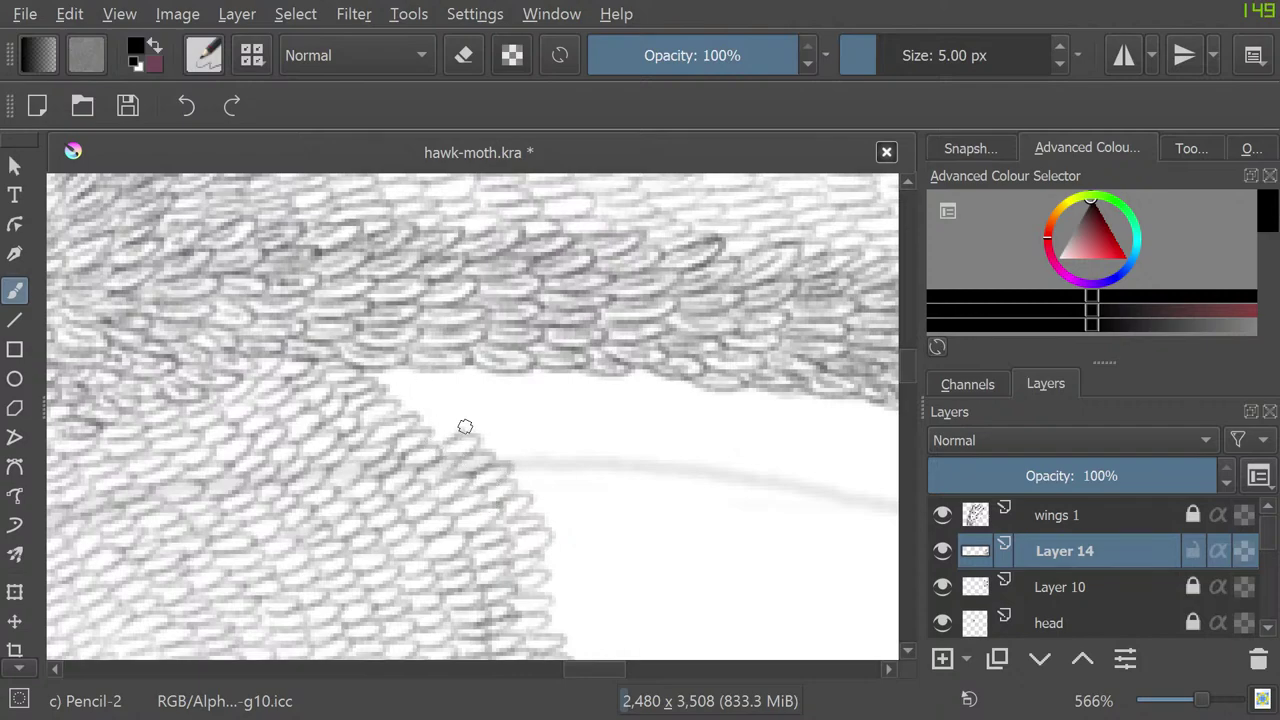
{"action": "mouse_move", "coordinate": [465, 426]}
{"action": "left_mouse_down"}
{"action": "mouse_move", "coordinate": [423, 427]}
{"action": "mouse_move", "coordinate": [412, 419]}
{"action": "mouse_move", "coordinate": [442, 401]}
{"action": "mouse_move", "coordinate": [373, 373]}
{"action": "left_mouse_up"}
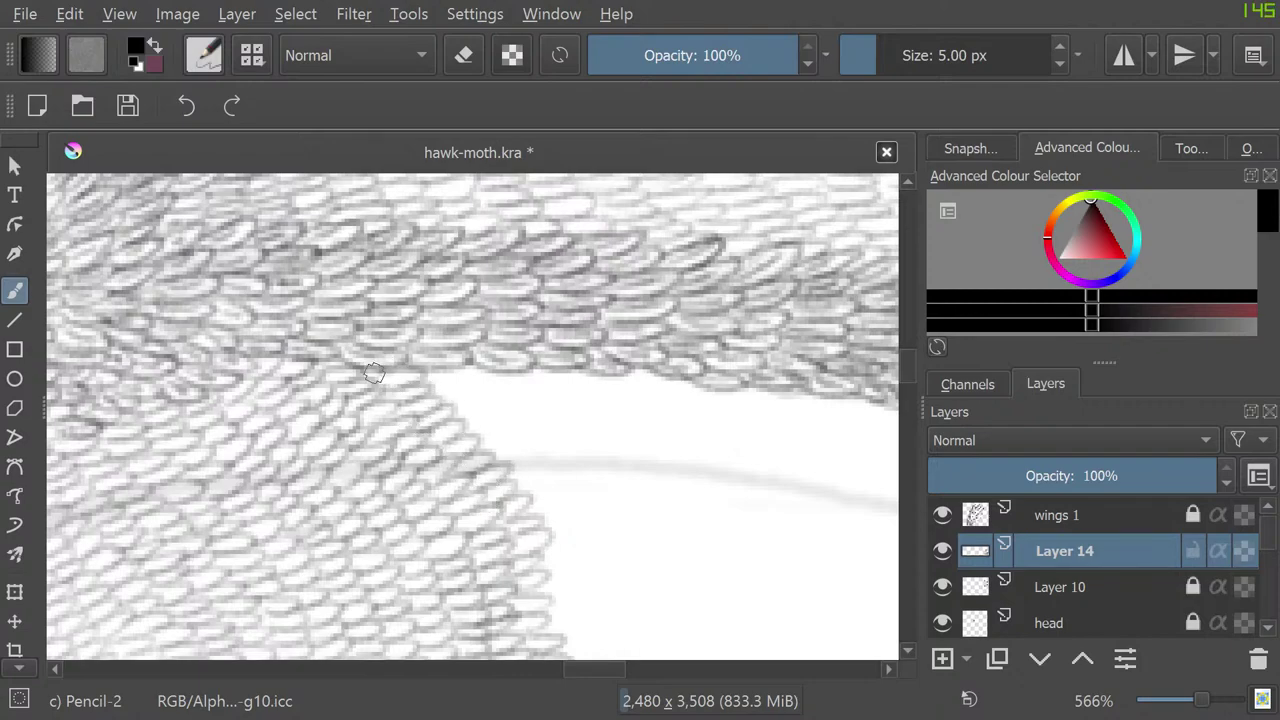
{"action": "left_click_drag", "start_coordinate": [907, 366], "coordinate": [907, 369]}
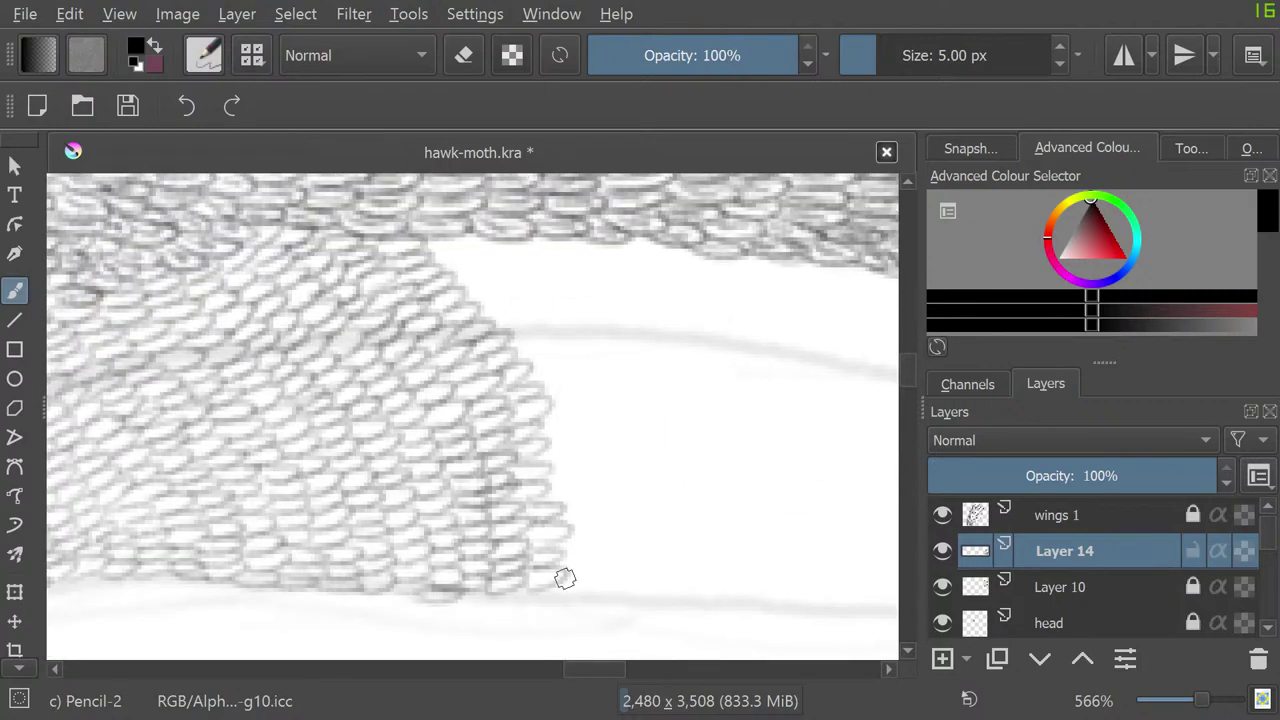
{"action": "mouse_move", "coordinate": [551, 586]}
{"action": "left_mouse_down"}
{"action": "mouse_move", "coordinate": [595, 552]}
{"action": "mouse_move", "coordinate": [565, 548]}
{"action": "mouse_move", "coordinate": [553, 525]}
{"action": "mouse_move", "coordinate": [588, 520]}
{"action": "mouse_move", "coordinate": [560, 486]}
{"action": "mouse_move", "coordinate": [593, 469]}
{"action": "mouse_move", "coordinate": [556, 447]}
{"action": "mouse_move", "coordinate": [561, 486]}
{"action": "mouse_move", "coordinate": [554, 459]}
{"action": "mouse_move", "coordinate": [580, 457]}
{"action": "mouse_move", "coordinate": [543, 445]}
{"action": "mouse_move", "coordinate": [536, 381]}
{"action": "mouse_move", "coordinate": [541, 427]}
{"action": "mouse_move", "coordinate": [540, 410]}
{"action": "mouse_move", "coordinate": [578, 382]}
{"action": "mouse_move", "coordinate": [526, 361]}
{"action": "mouse_move", "coordinate": [539, 334]}
{"action": "mouse_move", "coordinate": [466, 302]}
{"action": "mouse_move", "coordinate": [449, 268]}
{"action": "mouse_move", "coordinate": [473, 259]}
{"action": "mouse_move", "coordinate": [444, 263]}
{"action": "mouse_move", "coordinate": [431, 249]}
{"action": "mouse_move", "coordinate": [462, 313]}
{"action": "left_mouse_up"}
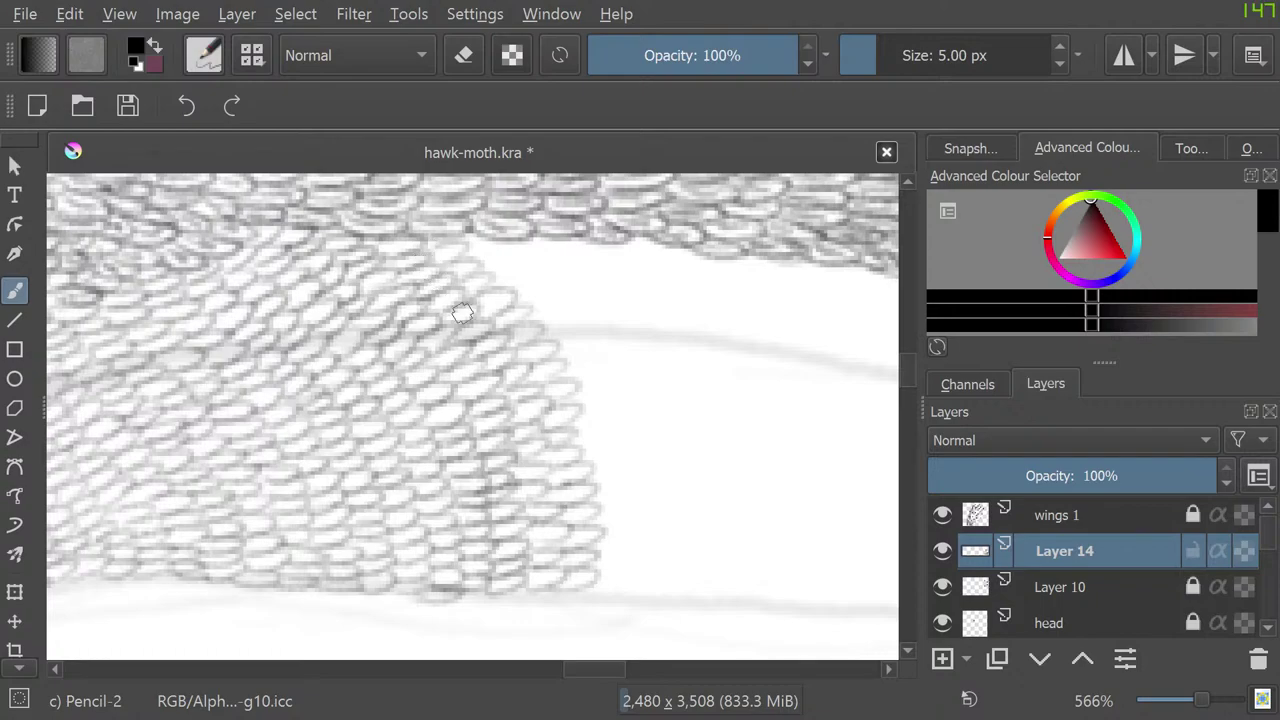
Step: Add about six more columns of scales toward the wing tip, each running from the lower guideline up to the dense band
{"action": "left_click_drag", "start_coordinate": [595, 669], "coordinate": [618, 669]}
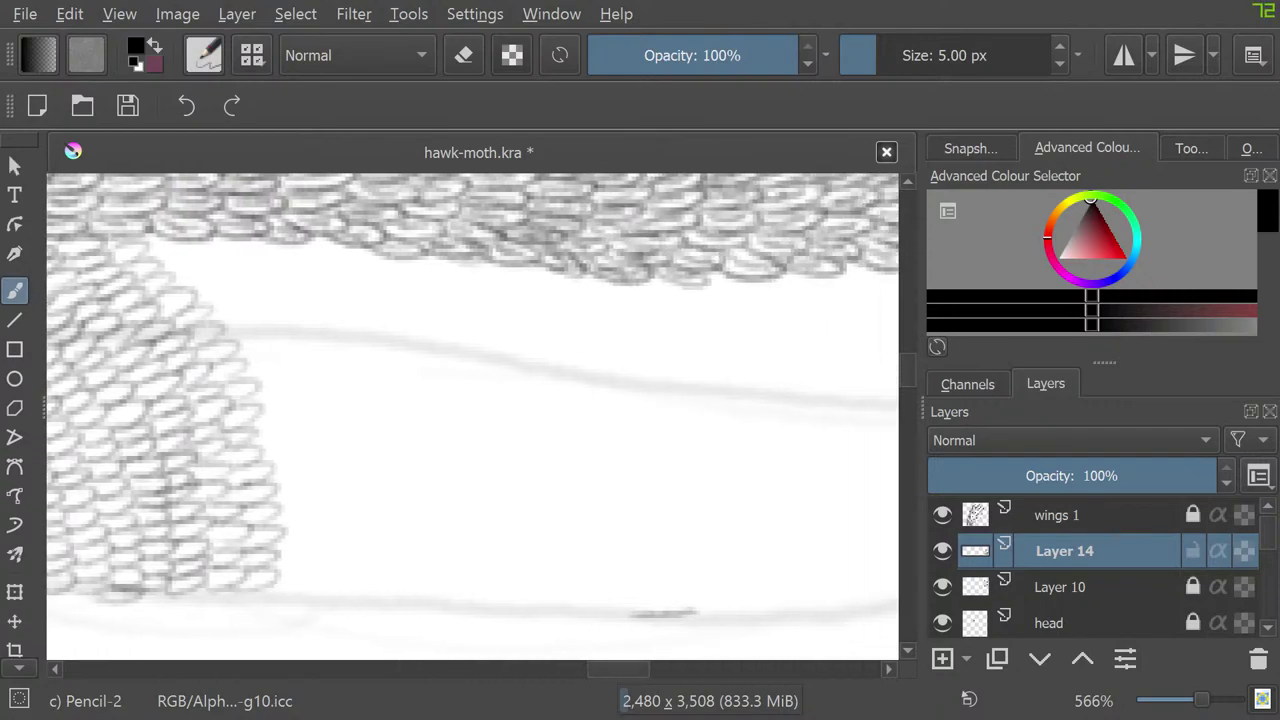
{"action": "mouse_move", "coordinate": [274, 586]}
{"action": "left_mouse_down"}
{"action": "mouse_move", "coordinate": [308, 579]}
{"action": "mouse_move", "coordinate": [273, 555]}
{"action": "mouse_move", "coordinate": [307, 528]}
{"action": "mouse_move", "coordinate": [269, 513]}
{"action": "mouse_move", "coordinate": [264, 480]}
{"action": "left_mouse_up"}
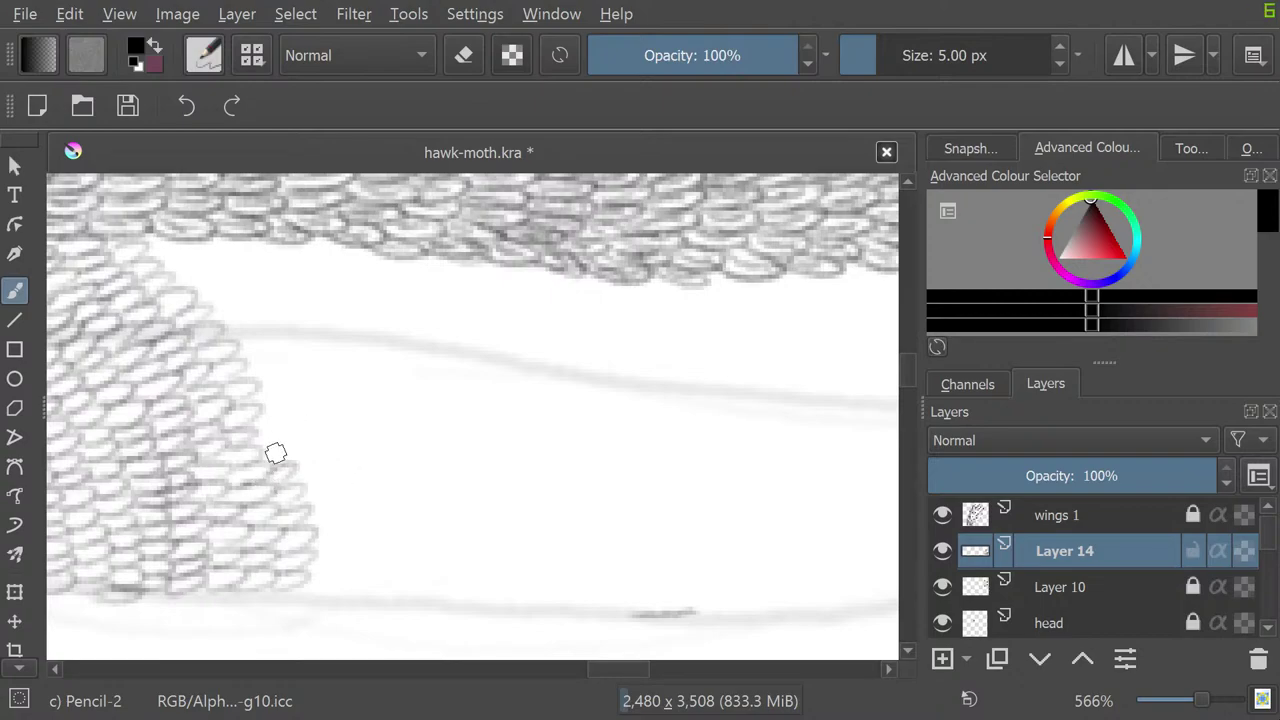
{"action": "mouse_move", "coordinate": [276, 452]}
{"action": "left_mouse_down"}
{"action": "mouse_move", "coordinate": [251, 395]}
{"action": "mouse_move", "coordinate": [285, 373]}
{"action": "mouse_move", "coordinate": [227, 359]}
{"action": "mouse_move", "coordinate": [230, 317]}
{"action": "mouse_move", "coordinate": [242, 349]}
{"action": "mouse_move", "coordinate": [263, 328]}
{"action": "mouse_move", "coordinate": [236, 334]}
{"action": "mouse_move", "coordinate": [218, 312]}
{"action": "mouse_move", "coordinate": [218, 286]}
{"action": "mouse_move", "coordinate": [240, 275]}
{"action": "mouse_move", "coordinate": [175, 260]}
{"action": "mouse_move", "coordinate": [210, 304]}
{"action": "mouse_move", "coordinate": [192, 304]}
{"action": "mouse_move", "coordinate": [182, 254]}
{"action": "mouse_move", "coordinate": [181, 271]}
{"action": "mouse_move", "coordinate": [215, 265]}
{"action": "mouse_move", "coordinate": [143, 256]}
{"action": "left_mouse_up"}
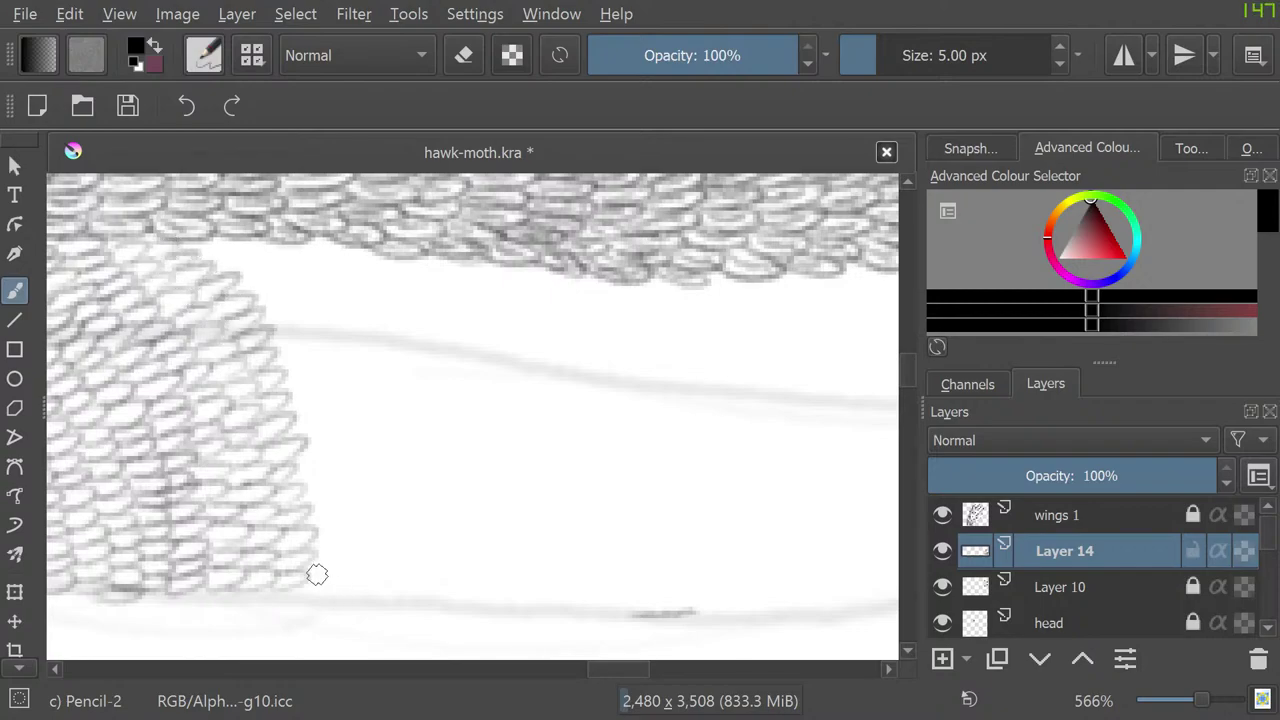
{"action": "mouse_move", "coordinate": [316, 574]}
{"action": "left_mouse_down"}
{"action": "mouse_move", "coordinate": [319, 508]}
{"action": "mouse_move", "coordinate": [321, 546]}
{"action": "mouse_move", "coordinate": [309, 535]}
{"action": "mouse_move", "coordinate": [345, 518]}
{"action": "mouse_move", "coordinate": [309, 495]}
{"action": "mouse_move", "coordinate": [312, 446]}
{"action": "mouse_move", "coordinate": [307, 498]}
{"action": "mouse_move", "coordinate": [341, 486]}
{"action": "mouse_move", "coordinate": [298, 486]}
{"action": "mouse_move", "coordinate": [289, 469]}
{"action": "mouse_move", "coordinate": [337, 440]}
{"action": "mouse_move", "coordinate": [289, 443]}
{"action": "mouse_move", "coordinate": [332, 418]}
{"action": "mouse_move", "coordinate": [285, 401]}
{"action": "mouse_move", "coordinate": [315, 382]}
{"action": "mouse_move", "coordinate": [277, 384]}
{"action": "mouse_move", "coordinate": [287, 368]}
{"action": "mouse_move", "coordinate": [318, 360]}
{"action": "mouse_move", "coordinate": [263, 342]}
{"action": "mouse_move", "coordinate": [257, 302]}
{"action": "mouse_move", "coordinate": [279, 338]}
{"action": "mouse_move", "coordinate": [255, 320]}
{"action": "mouse_move", "coordinate": [301, 294]}
{"action": "mouse_move", "coordinate": [262, 295]}
{"action": "mouse_move", "coordinate": [231, 256]}
{"action": "mouse_move", "coordinate": [249, 283]}
{"action": "mouse_move", "coordinate": [232, 288]}
{"action": "mouse_move", "coordinate": [244, 283]}
{"action": "mouse_move", "coordinate": [225, 267]}
{"action": "mouse_move", "coordinate": [245, 248]}
{"action": "mouse_move", "coordinate": [213, 251]}
{"action": "left_mouse_up"}
{"action": "mouse_move", "coordinate": [346, 586]}
{"action": "left_mouse_down"}
{"action": "mouse_move", "coordinate": [346, 536]}
{"action": "mouse_move", "coordinate": [368, 532]}
{"action": "mouse_move", "coordinate": [343, 515]}
{"action": "mouse_move", "coordinate": [359, 496]}
{"action": "mouse_move", "coordinate": [354, 516]}
{"action": "mouse_move", "coordinate": [338, 497]}
{"action": "mouse_move", "coordinate": [364, 471]}
{"action": "mouse_move", "coordinate": [330, 452]}
{"action": "mouse_move", "coordinate": [333, 410]}
{"action": "mouse_move", "coordinate": [341, 442]}
{"action": "mouse_move", "coordinate": [324, 423]}
{"action": "mouse_move", "coordinate": [353, 400]}
{"action": "mouse_move", "coordinate": [329, 400]}
{"action": "mouse_move", "coordinate": [315, 373]}
{"action": "mouse_move", "coordinate": [337, 374]}
{"action": "mouse_move", "coordinate": [276, 296]}
{"action": "mouse_move", "coordinate": [309, 335]}
{"action": "mouse_move", "coordinate": [293, 325]}
{"action": "mouse_move", "coordinate": [330, 305]}
{"action": "mouse_move", "coordinate": [282, 288]}
{"action": "mouse_move", "coordinate": [312, 260]}
{"action": "mouse_move", "coordinate": [276, 245]}
{"action": "mouse_move", "coordinate": [281, 268]}
{"action": "mouse_move", "coordinate": [284, 238]}
{"action": "mouse_move", "coordinate": [249, 266]}
{"action": "left_mouse_up"}
{"action": "mouse_move", "coordinate": [377, 588]}
{"action": "left_mouse_down"}
{"action": "mouse_move", "coordinate": [406, 574]}
{"action": "mouse_move", "coordinate": [381, 556]}
{"action": "mouse_move", "coordinate": [394, 483]}
{"action": "mouse_move", "coordinate": [386, 509]}
{"action": "mouse_move", "coordinate": [402, 522]}
{"action": "mouse_move", "coordinate": [381, 485]}
{"action": "mouse_move", "coordinate": [386, 449]}
{"action": "mouse_move", "coordinate": [385, 489]}
{"action": "mouse_move", "coordinate": [361, 429]}
{"action": "mouse_move", "coordinate": [368, 390]}
{"action": "mouse_move", "coordinate": [361, 453]}
{"action": "mouse_move", "coordinate": [338, 469]}
{"action": "mouse_move", "coordinate": [334, 441]}
{"action": "mouse_move", "coordinate": [406, 404]}
{"action": "mouse_move", "coordinate": [359, 404]}
{"action": "mouse_move", "coordinate": [346, 384]}
{"action": "mouse_move", "coordinate": [385, 355]}
{"action": "mouse_move", "coordinate": [342, 293]}
{"action": "mouse_move", "coordinate": [349, 352]}
{"action": "mouse_move", "coordinate": [340, 341]}
{"action": "mouse_move", "coordinate": [355, 332]}
{"action": "mouse_move", "coordinate": [327, 296]}
{"action": "mouse_move", "coordinate": [370, 275]}
{"action": "mouse_move", "coordinate": [330, 251]}
{"action": "mouse_move", "coordinate": [320, 275]}
{"action": "mouse_move", "coordinate": [349, 266]}
{"action": "mouse_move", "coordinate": [302, 250]}
{"action": "left_mouse_up"}
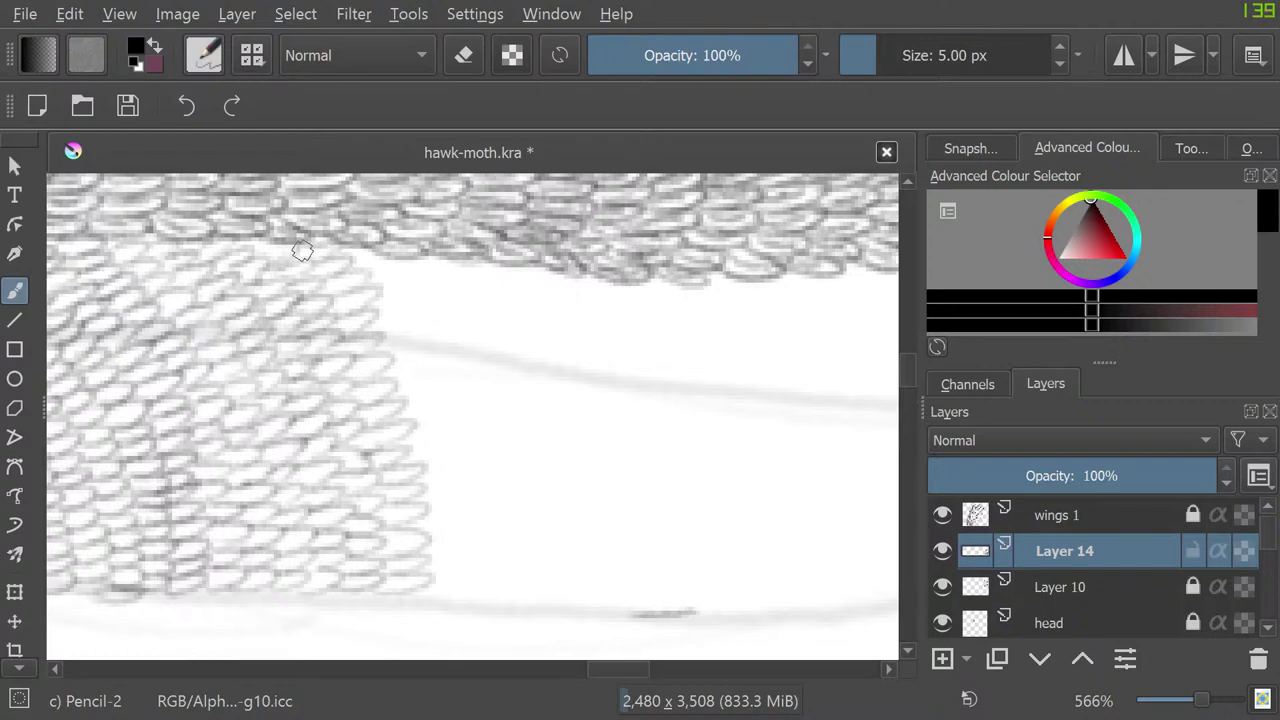
{"action": "mouse_move", "coordinate": [453, 567]}
{"action": "left_mouse_down"}
{"action": "mouse_move", "coordinate": [424, 514]}
{"action": "mouse_move", "coordinate": [440, 543]}
{"action": "mouse_move", "coordinate": [410, 500]}
{"action": "mouse_move", "coordinate": [447, 497]}
{"action": "mouse_move", "coordinate": [449, 511]}
{"action": "mouse_move", "coordinate": [402, 517]}
{"action": "mouse_move", "coordinate": [433, 488]}
{"action": "mouse_move", "coordinate": [454, 489]}
{"action": "mouse_move", "coordinate": [409, 453]}
{"action": "mouse_move", "coordinate": [410, 420]}
{"action": "mouse_move", "coordinate": [413, 446]}
{"action": "mouse_move", "coordinate": [397, 427]}
{"action": "mouse_move", "coordinate": [442, 396]}
{"action": "mouse_move", "coordinate": [386, 385]}
{"action": "mouse_move", "coordinate": [383, 360]}
{"action": "mouse_move", "coordinate": [419, 337]}
{"action": "mouse_move", "coordinate": [385, 341]}
{"action": "mouse_move", "coordinate": [375, 323]}
{"action": "mouse_move", "coordinate": [393, 304]}
{"action": "mouse_move", "coordinate": [366, 267]}
{"action": "mouse_move", "coordinate": [384, 306]}
{"action": "mouse_move", "coordinate": [363, 285]}
{"action": "mouse_move", "coordinate": [363, 267]}
{"action": "mouse_move", "coordinate": [411, 320]}
{"action": "left_mouse_up"}
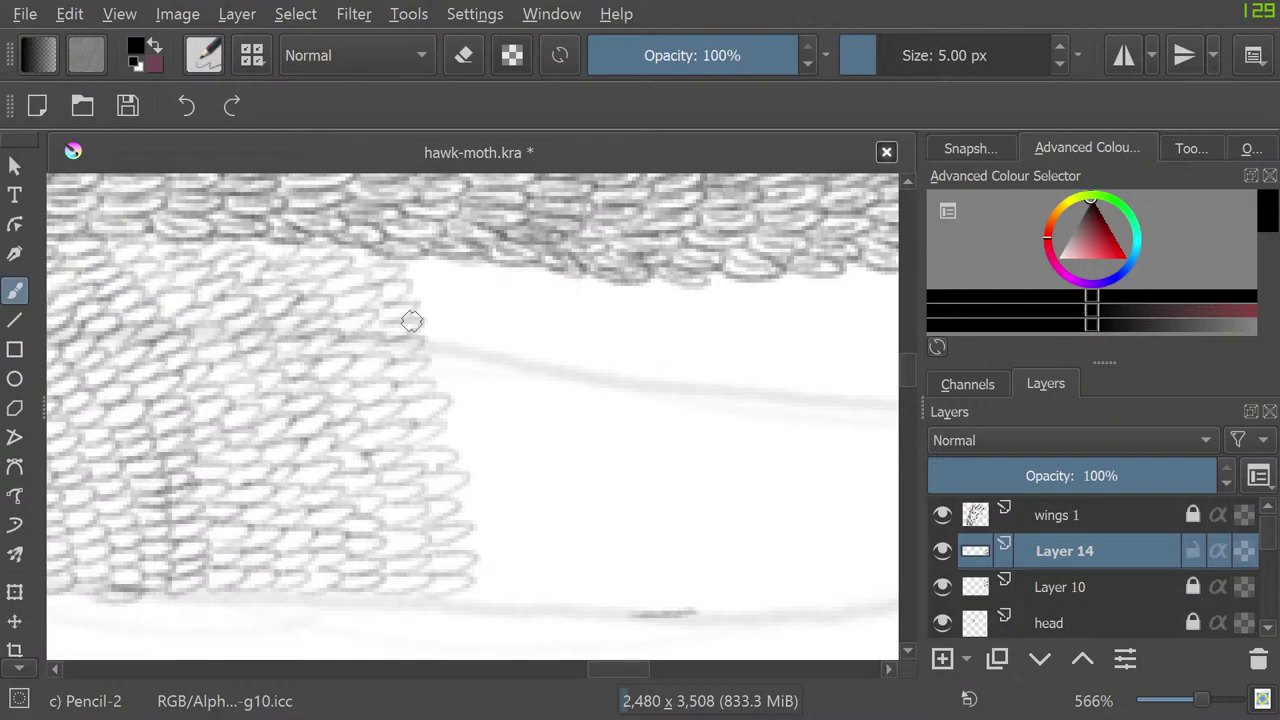
{"action": "mouse_move", "coordinate": [473, 575]}
{"action": "left_mouse_down"}
{"action": "mouse_move", "coordinate": [490, 524]}
{"action": "mouse_move", "coordinate": [461, 503]}
{"action": "mouse_move", "coordinate": [478, 494]}
{"action": "mouse_move", "coordinate": [458, 474]}
{"action": "mouse_move", "coordinate": [465, 463]}
{"action": "mouse_move", "coordinate": [470, 477]}
{"action": "mouse_move", "coordinate": [462, 440]}
{"action": "mouse_move", "coordinate": [430, 419]}
{"action": "mouse_move", "coordinate": [447, 399]}
{"action": "mouse_move", "coordinate": [462, 432]}
{"action": "mouse_move", "coordinate": [443, 397]}
{"action": "mouse_move", "coordinate": [469, 400]}
{"action": "mouse_move", "coordinate": [431, 389]}
{"action": "mouse_move", "coordinate": [437, 360]}
{"action": "mouse_move", "coordinate": [412, 353]}
{"action": "mouse_move", "coordinate": [457, 349]}
{"action": "mouse_move", "coordinate": [399, 344]}
{"action": "mouse_move", "coordinate": [417, 310]}
{"action": "mouse_move", "coordinate": [422, 339]}
{"action": "mouse_move", "coordinate": [407, 297]}
{"action": "mouse_move", "coordinate": [437, 289]}
{"action": "mouse_move", "coordinate": [432, 256]}
{"action": "left_mouse_up"}
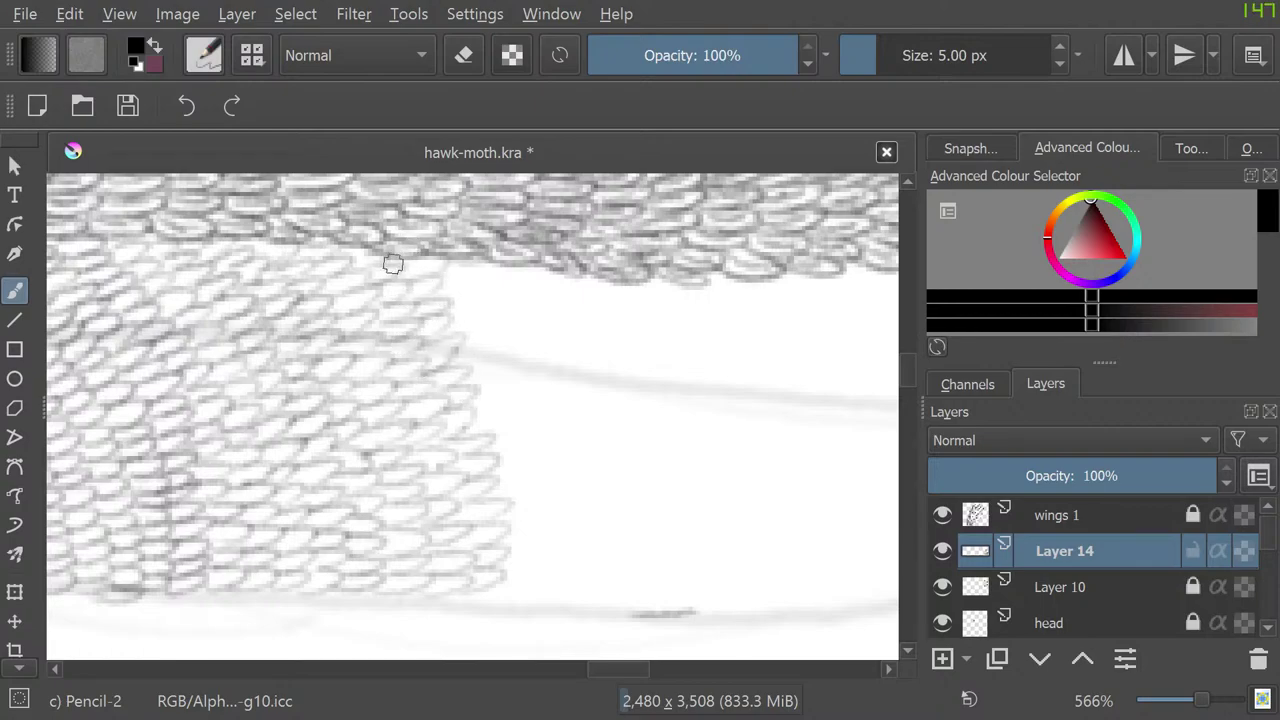
Step: Continue the scale pattern with four full columns and a short partial one, reaching the stray dark mark on the lower guideline
{"action": "mouse_move", "coordinate": [619, 669]}
{"action": "left_mouse_down"}
{"action": "mouse_move", "coordinate": [668, 669]}
{"action": "mouse_move", "coordinate": [636, 669]}
{"action": "left_mouse_up"}
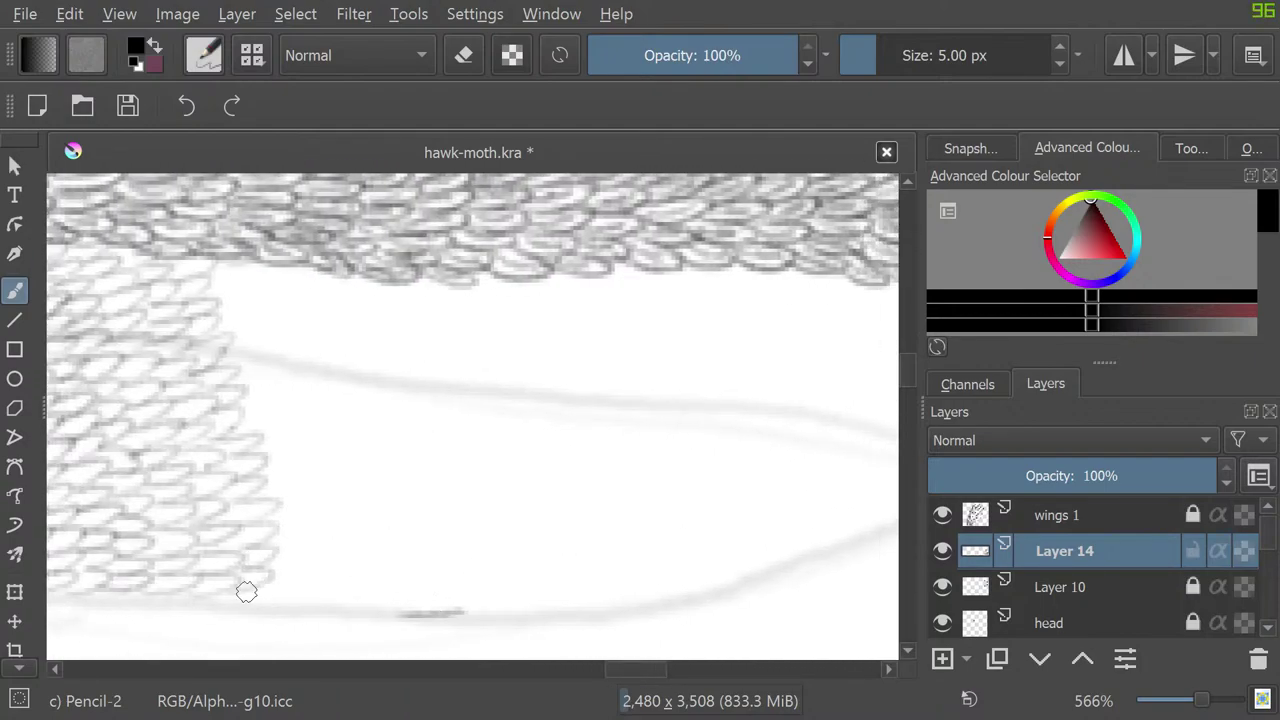
{"action": "mouse_move", "coordinate": [246, 589]}
{"action": "left_mouse_down"}
{"action": "mouse_move", "coordinate": [311, 580]}
{"action": "mouse_move", "coordinate": [286, 557]}
{"action": "mouse_move", "coordinate": [260, 480]}
{"action": "mouse_move", "coordinate": [271, 489]}
{"action": "mouse_move", "coordinate": [257, 397]}
{"action": "mouse_move", "coordinate": [291, 397]}
{"action": "mouse_move", "coordinate": [236, 374]}
{"action": "mouse_move", "coordinate": [263, 331]}
{"action": "mouse_move", "coordinate": [222, 311]}
{"action": "mouse_move", "coordinate": [219, 280]}
{"action": "left_mouse_up"}
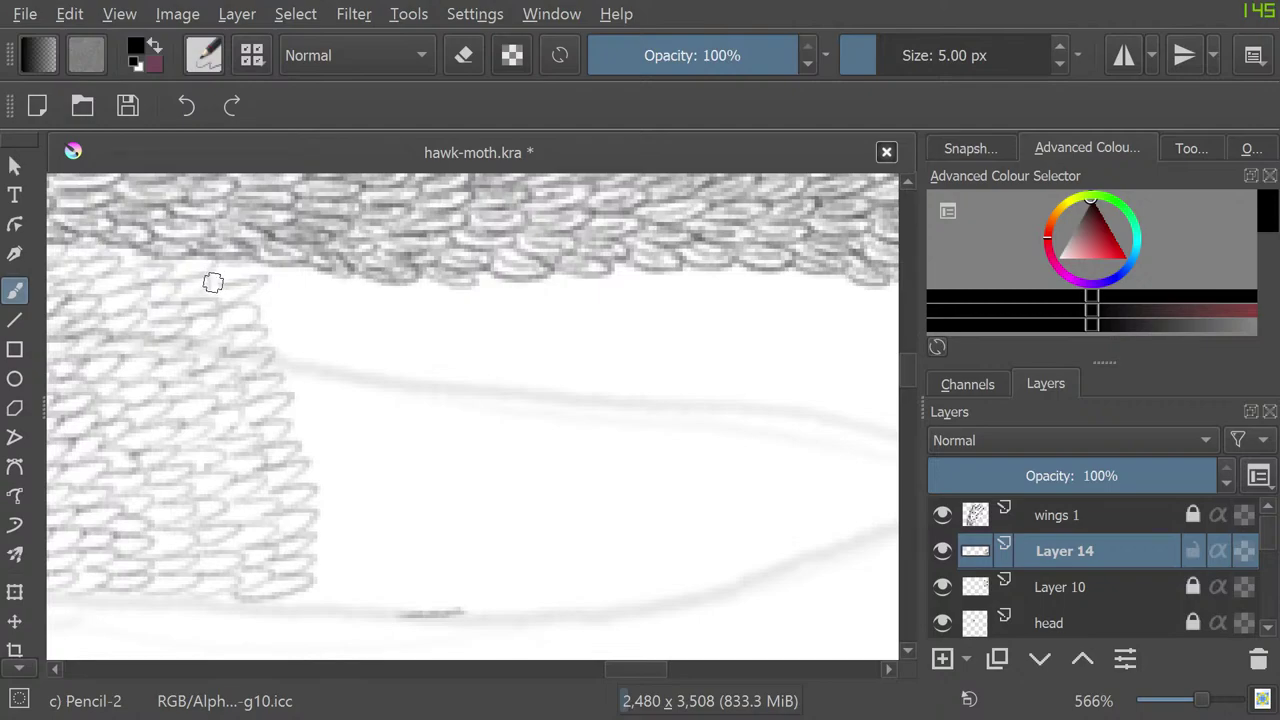
{"action": "mouse_move", "coordinate": [287, 598]}
{"action": "left_mouse_down"}
{"action": "mouse_move", "coordinate": [331, 574]}
{"action": "mouse_move", "coordinate": [301, 531]}
{"action": "mouse_move", "coordinate": [309, 486]}
{"action": "mouse_move", "coordinate": [280, 371]}
{"action": "mouse_move", "coordinate": [258, 360]}
{"action": "mouse_move", "coordinate": [289, 323]}
{"action": "mouse_move", "coordinate": [294, 286]}
{"action": "mouse_move", "coordinate": [258, 272]}
{"action": "left_mouse_up"}
{"action": "mouse_move", "coordinate": [339, 593]}
{"action": "left_mouse_down"}
{"action": "mouse_move", "coordinate": [354, 511]}
{"action": "mouse_move", "coordinate": [308, 309]}
{"action": "mouse_move", "coordinate": [337, 334]}
{"action": "mouse_move", "coordinate": [306, 329]}
{"action": "mouse_move", "coordinate": [326, 289]}
{"action": "mouse_move", "coordinate": [304, 281]}
{"action": "mouse_move", "coordinate": [330, 282]}
{"action": "left_mouse_up"}
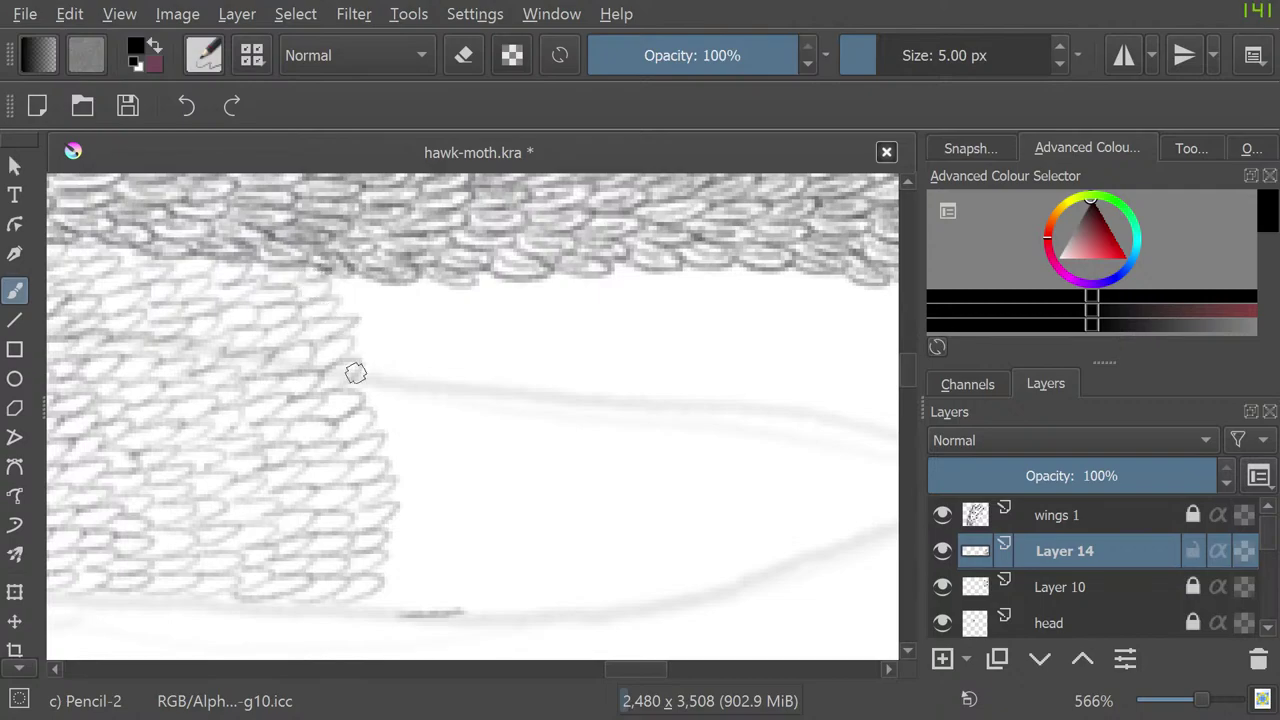
{"action": "mouse_move", "coordinate": [378, 600]}
{"action": "left_mouse_down"}
{"action": "mouse_move", "coordinate": [371, 580]}
{"action": "mouse_move", "coordinate": [400, 557]}
{"action": "mouse_move", "coordinate": [417, 511]}
{"action": "mouse_move", "coordinate": [380, 491]}
{"action": "mouse_move", "coordinate": [400, 414]}
{"action": "mouse_move", "coordinate": [377, 429]}
{"action": "mouse_move", "coordinate": [372, 372]}
{"action": "mouse_move", "coordinate": [394, 380]}
{"action": "mouse_move", "coordinate": [346, 371]}
{"action": "mouse_move", "coordinate": [351, 320]}
{"action": "mouse_move", "coordinate": [340, 330]}
{"action": "mouse_move", "coordinate": [338, 300]}
{"action": "left_mouse_up"}
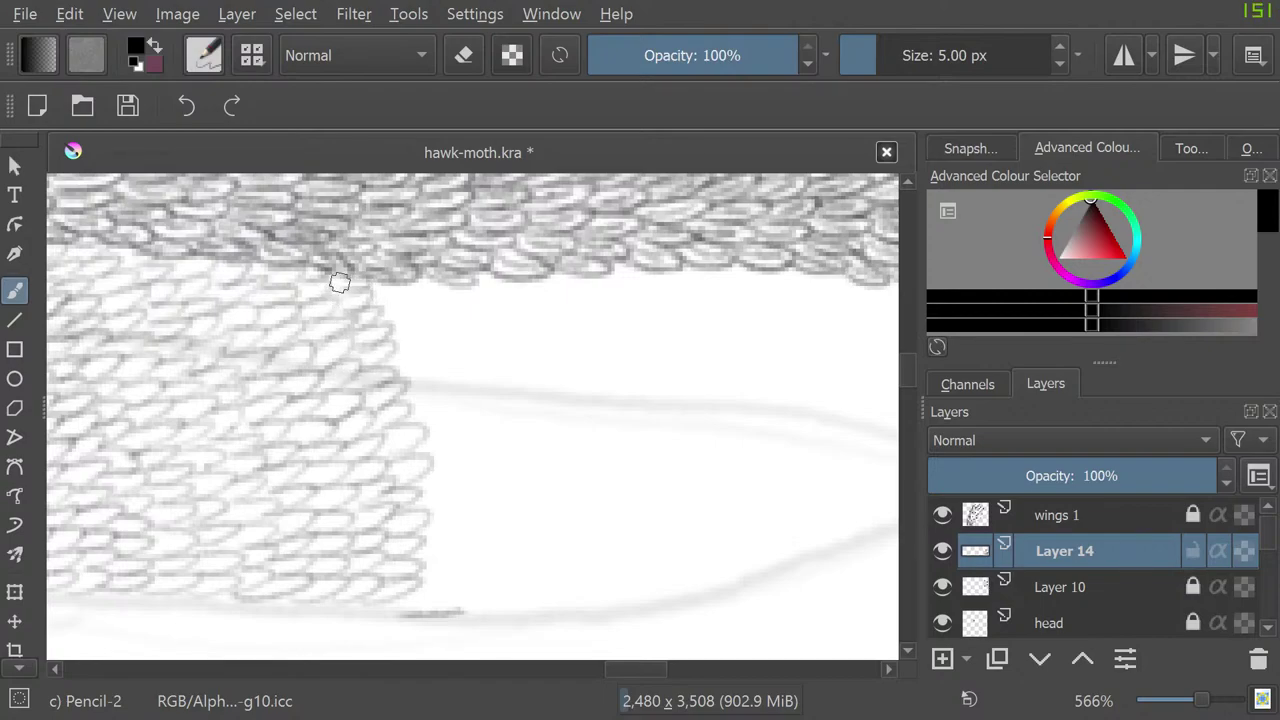
{"action": "left_click_drag", "start_coordinate": [570, 450], "coordinate": [375, 452]}
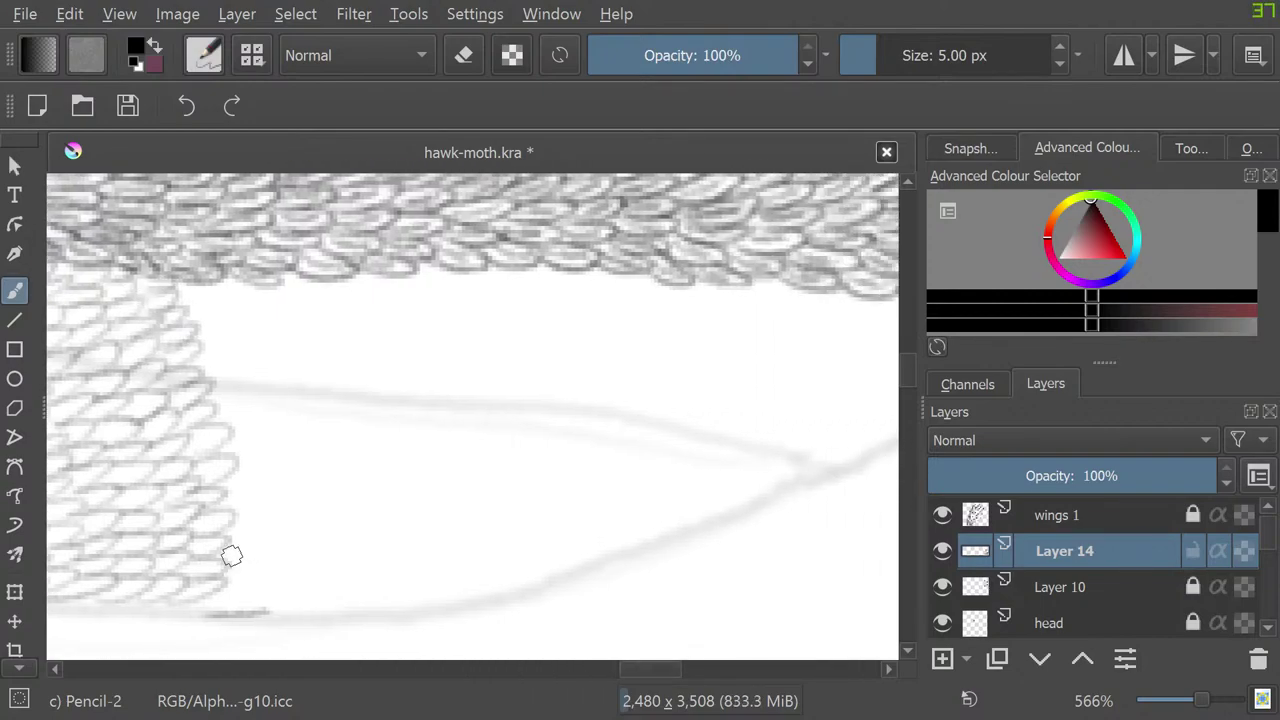
{"action": "mouse_move", "coordinate": [208, 600]}
{"action": "left_mouse_down"}
{"action": "mouse_move", "coordinate": [258, 593]}
{"action": "mouse_move", "coordinate": [225, 571]}
{"action": "mouse_move", "coordinate": [265, 543]}
{"action": "mouse_move", "coordinate": [245, 545]}
{"action": "mouse_move", "coordinate": [229, 524]}
{"action": "mouse_move", "coordinate": [246, 465]}
{"action": "left_mouse_up"}
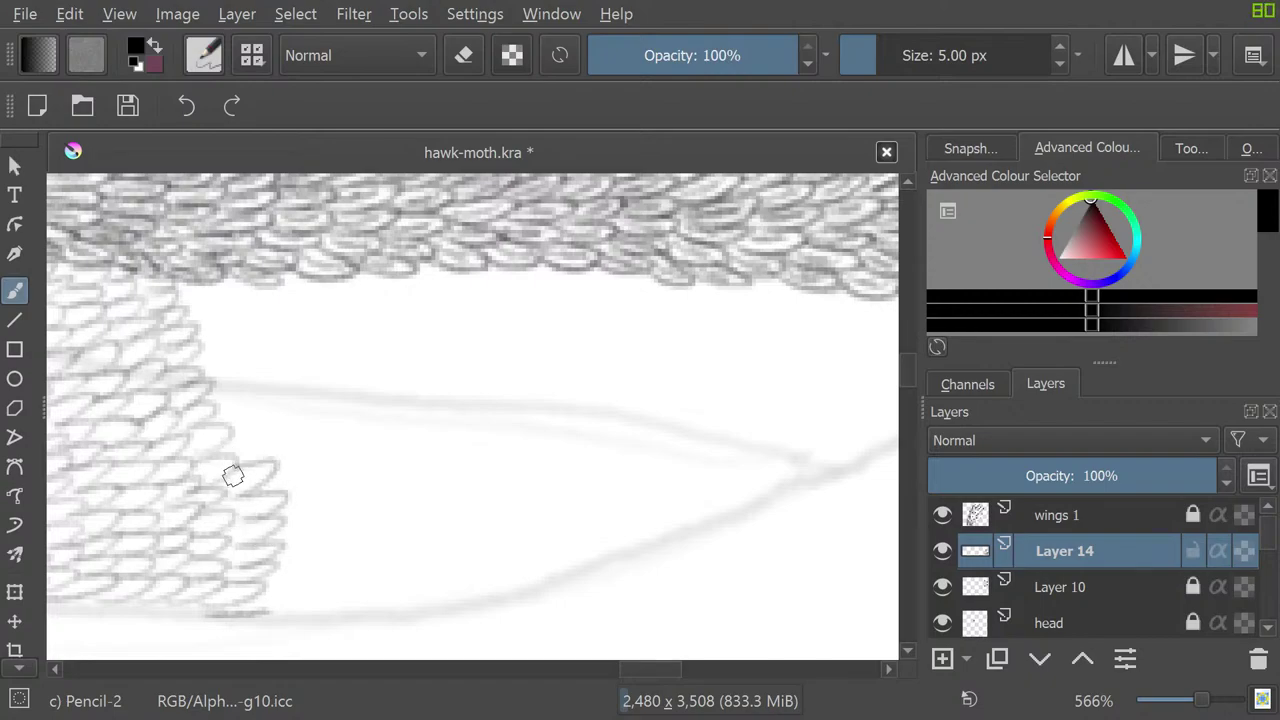
Step: Erase the stray dark mark on the lower guideline from the unlocked wings 1 layer, and return to Layer 14 with the pencil
{"action": "key", "text": "e"}
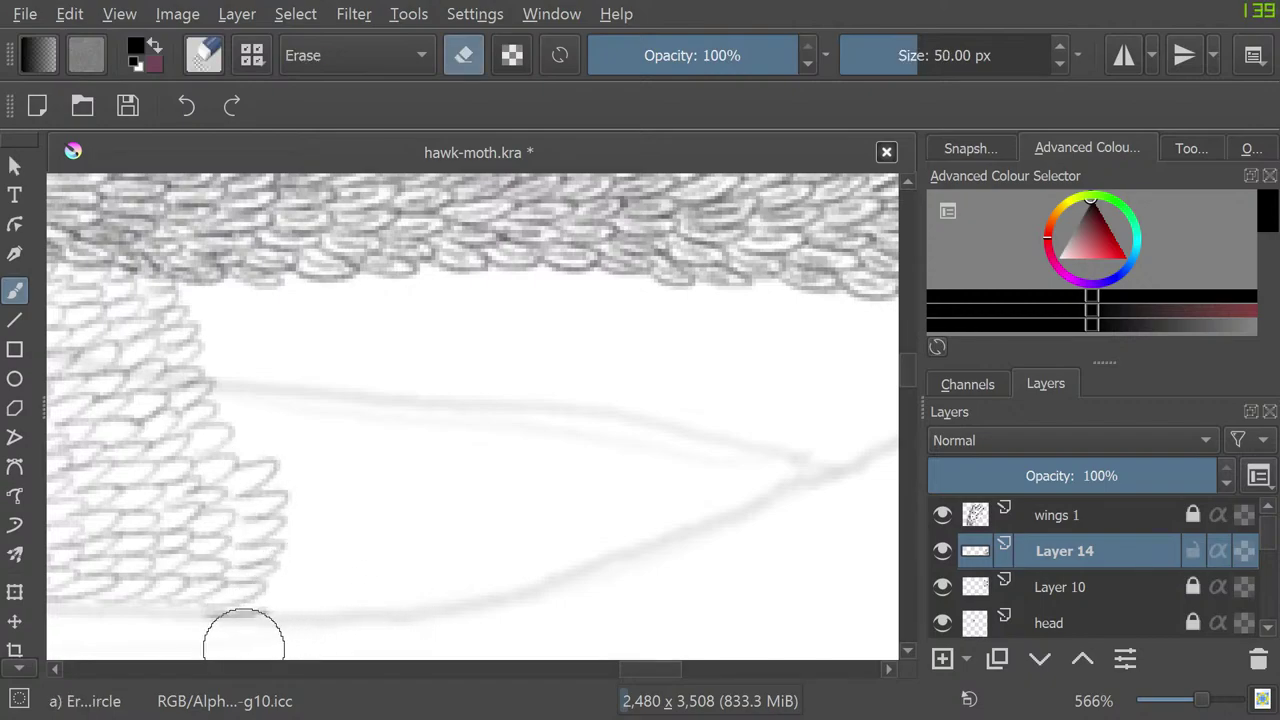
{"action": "key", "text": "Page_Up"}
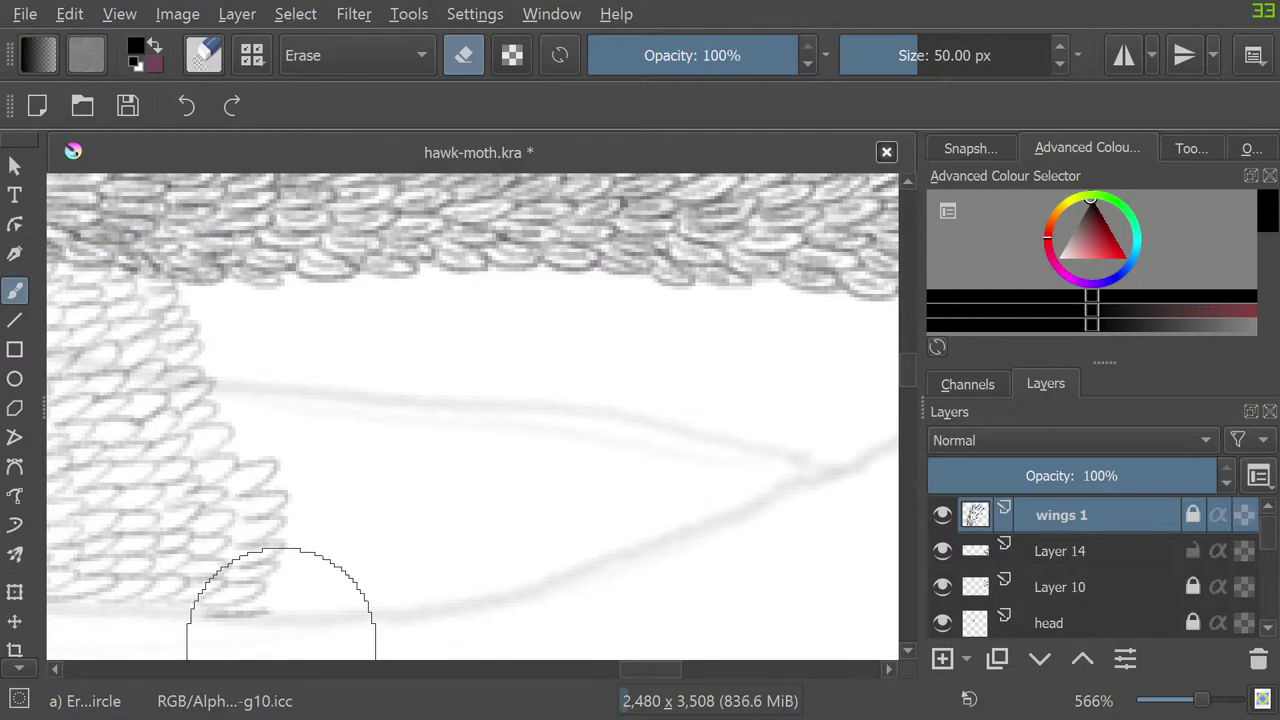
{"action": "left_click", "coordinate": [285, 602]}
{"action": "left_click", "coordinate": [1192, 514]}
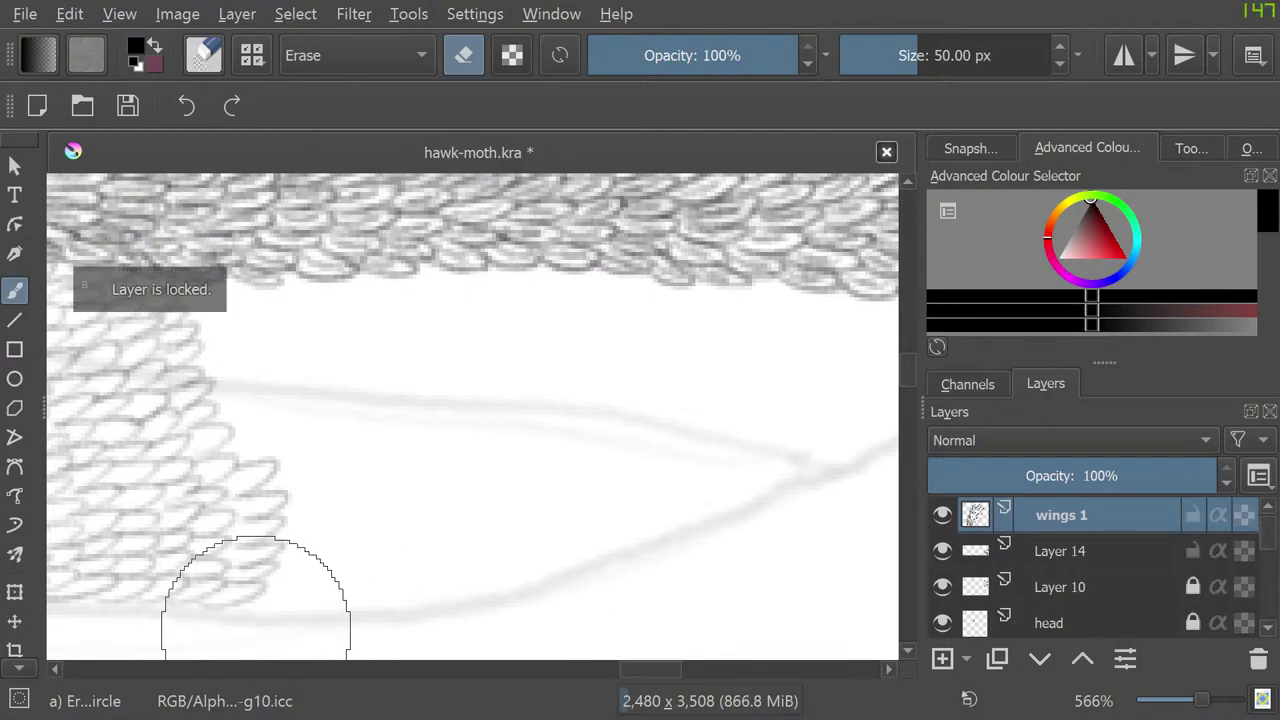
{"action": "key", "text": "Page_Down"}
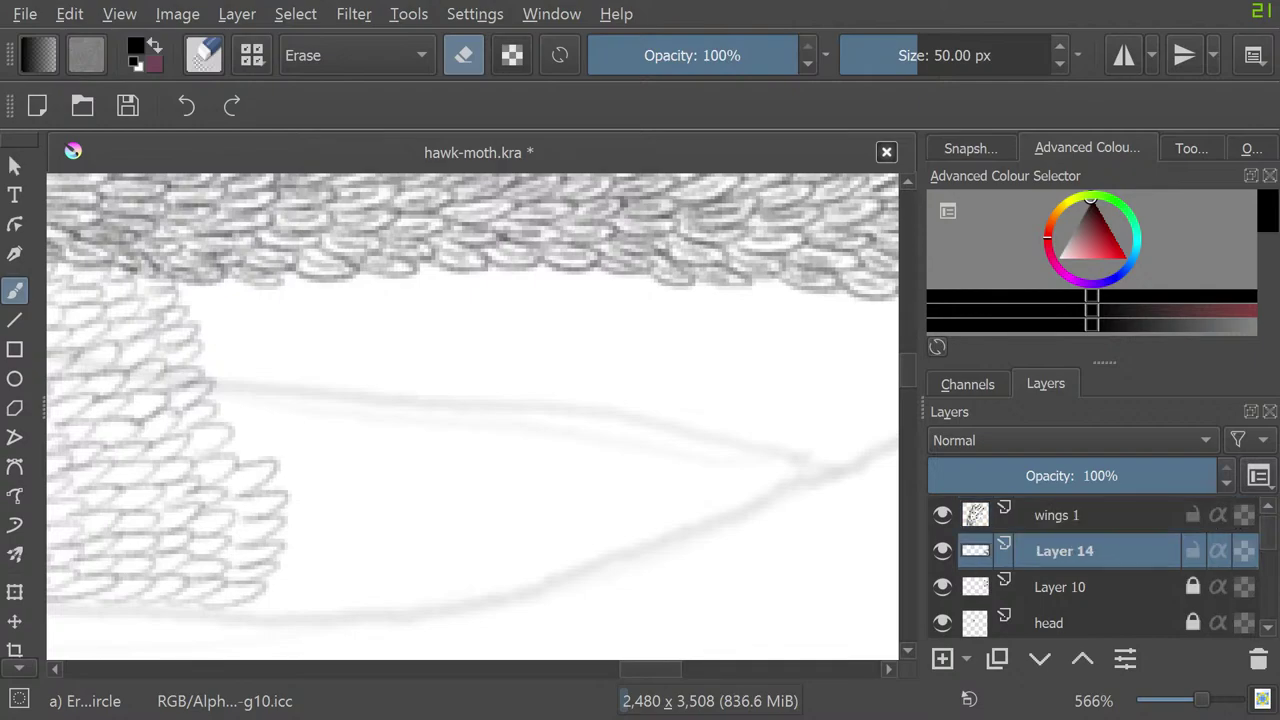
{"action": "key", "text": "slash"}
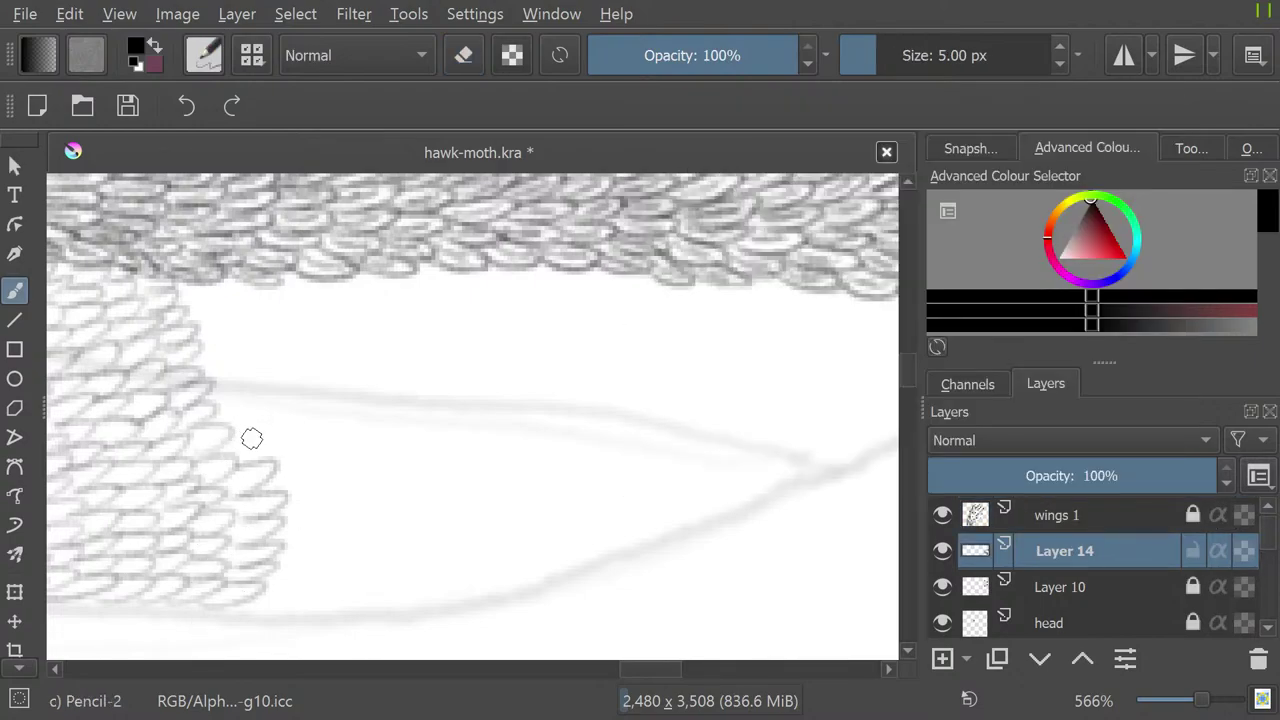
Step: Complete the partial scale column and draw about six more, following the lower guideline as it curves up toward the wing tip
{"action": "mouse_move", "coordinate": [202, 396]}
{"action": "left_mouse_down"}
{"action": "mouse_move", "coordinate": [241, 369]}
{"action": "mouse_move", "coordinate": [183, 346]}
{"action": "mouse_move", "coordinate": [204, 364]}
{"action": "mouse_move", "coordinate": [193, 349]}
{"action": "mouse_move", "coordinate": [228, 328]}
{"action": "mouse_move", "coordinate": [196, 310]}
{"action": "left_mouse_up"}
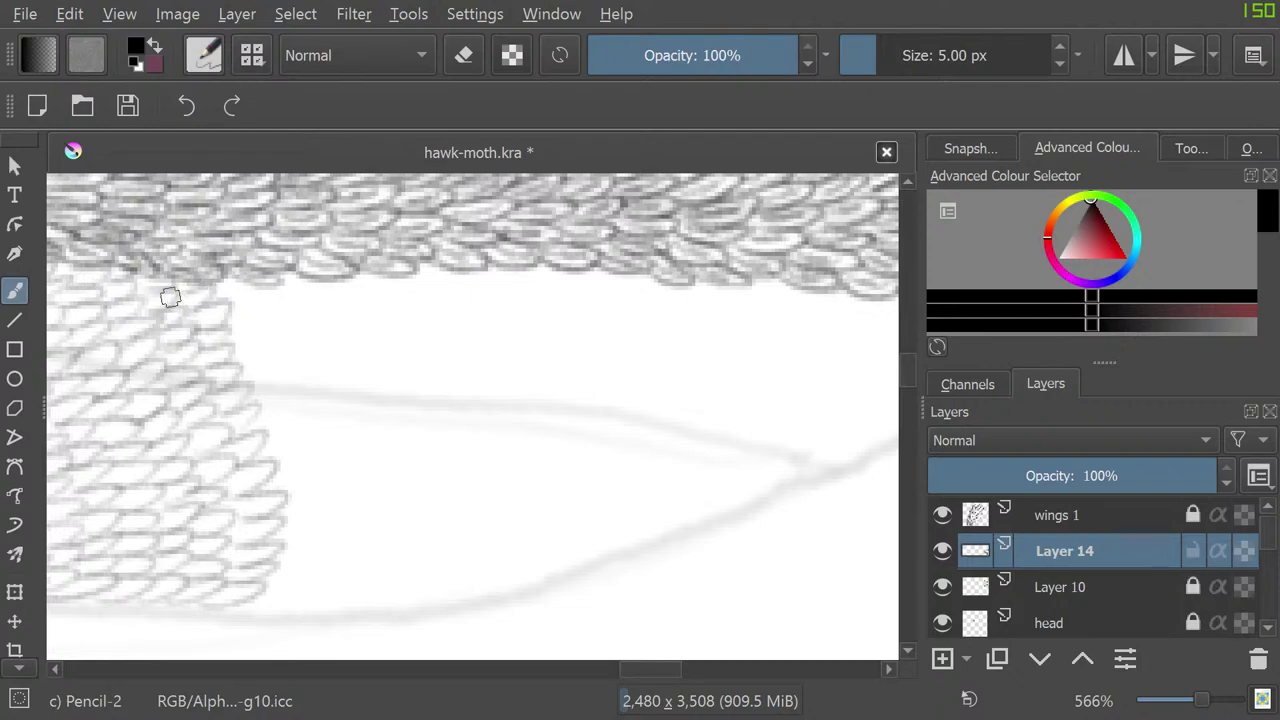
{"action": "mouse_move", "coordinate": [280, 594]}
{"action": "left_mouse_down"}
{"action": "mouse_move", "coordinate": [246, 599]}
{"action": "mouse_move", "coordinate": [287, 584]}
{"action": "mouse_move", "coordinate": [271, 562]}
{"action": "mouse_move", "coordinate": [321, 522]}
{"action": "mouse_move", "coordinate": [270, 520]}
{"action": "mouse_move", "coordinate": [291, 499]}
{"action": "mouse_move", "coordinate": [260, 463]}
{"action": "mouse_move", "coordinate": [280, 501]}
{"action": "mouse_move", "coordinate": [262, 477]}
{"action": "mouse_move", "coordinate": [302, 449]}
{"action": "mouse_move", "coordinate": [283, 453]}
{"action": "mouse_move", "coordinate": [256, 428]}
{"action": "mouse_move", "coordinate": [289, 404]}
{"action": "mouse_move", "coordinate": [240, 385]}
{"action": "mouse_move", "coordinate": [257, 408]}
{"action": "mouse_move", "coordinate": [248, 388]}
{"action": "mouse_move", "coordinate": [270, 374]}
{"action": "mouse_move", "coordinate": [233, 368]}
{"action": "mouse_move", "coordinate": [269, 330]}
{"action": "mouse_move", "coordinate": [223, 312]}
{"action": "mouse_move", "coordinate": [228, 326]}
{"action": "mouse_move", "coordinate": [218, 319]}
{"action": "mouse_move", "coordinate": [241, 306]}
{"action": "mouse_move", "coordinate": [218, 295]}
{"action": "mouse_move", "coordinate": [201, 322]}
{"action": "left_mouse_up"}
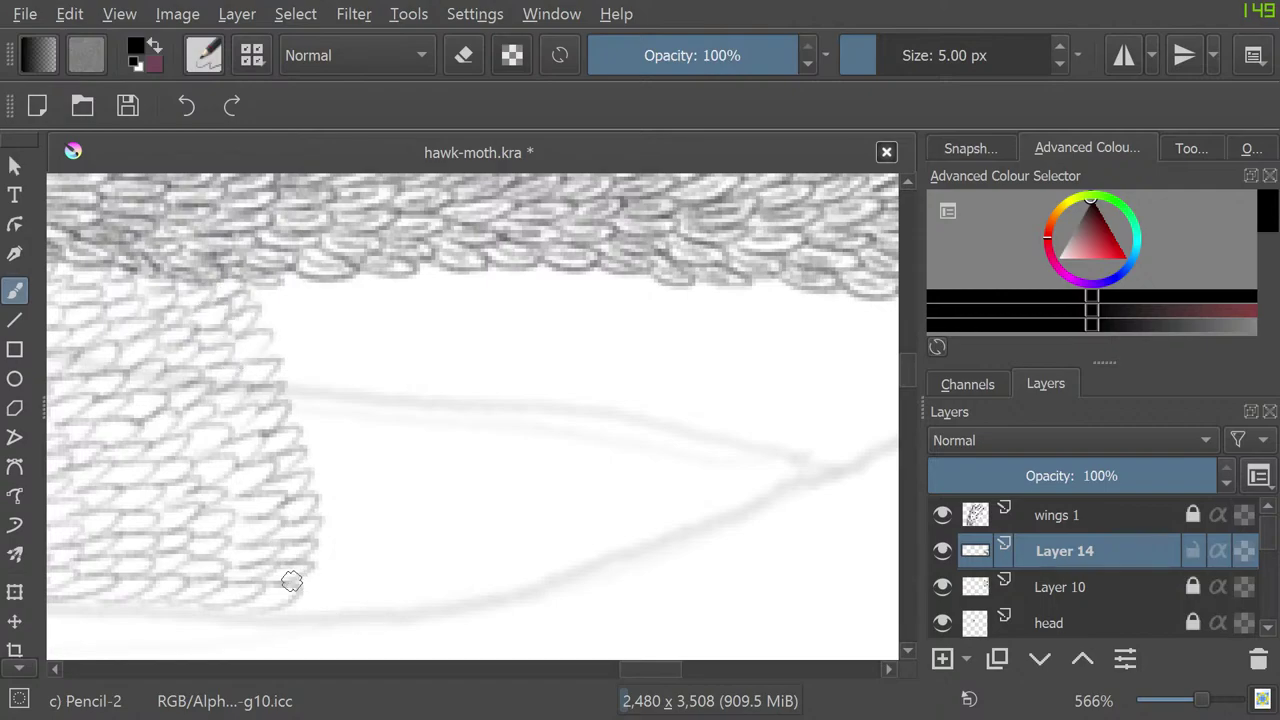
{"action": "mouse_move", "coordinate": [291, 581]}
{"action": "left_mouse_down"}
{"action": "mouse_move", "coordinate": [346, 588]}
{"action": "mouse_move", "coordinate": [309, 538]}
{"action": "mouse_move", "coordinate": [352, 484]}
{"action": "mouse_move", "coordinate": [322, 482]}
{"action": "mouse_move", "coordinate": [303, 458]}
{"action": "mouse_move", "coordinate": [300, 473]}
{"action": "mouse_move", "coordinate": [329, 429]}
{"action": "mouse_move", "coordinate": [291, 432]}
{"action": "mouse_move", "coordinate": [281, 408]}
{"action": "mouse_move", "coordinate": [277, 391]}
{"action": "mouse_move", "coordinate": [321, 363]}
{"action": "mouse_move", "coordinate": [278, 371]}
{"action": "mouse_move", "coordinate": [270, 357]}
{"action": "mouse_move", "coordinate": [290, 328]}
{"action": "mouse_move", "coordinate": [264, 315]}
{"action": "mouse_move", "coordinate": [293, 295]}
{"action": "mouse_move", "coordinate": [256, 287]}
{"action": "mouse_move", "coordinate": [228, 323]}
{"action": "left_mouse_up"}
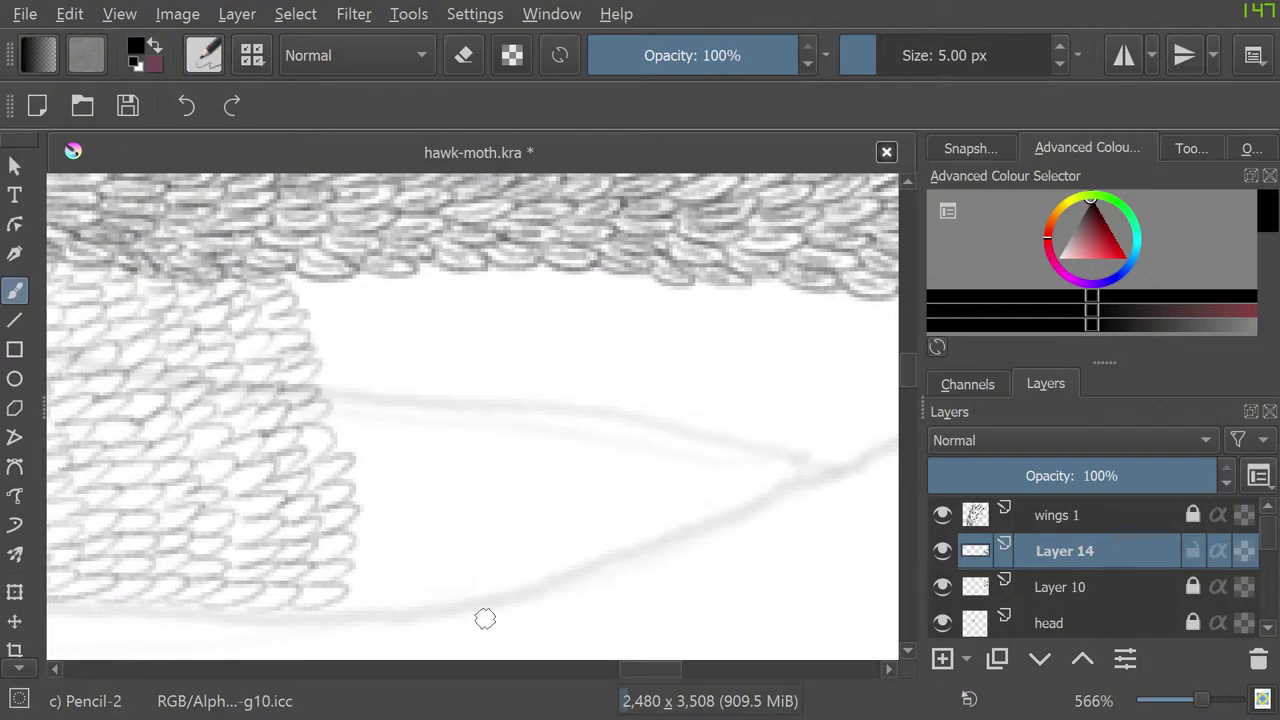
{"action": "left_click_drag", "start_coordinate": [797, 651], "coordinate": [657, 653]}
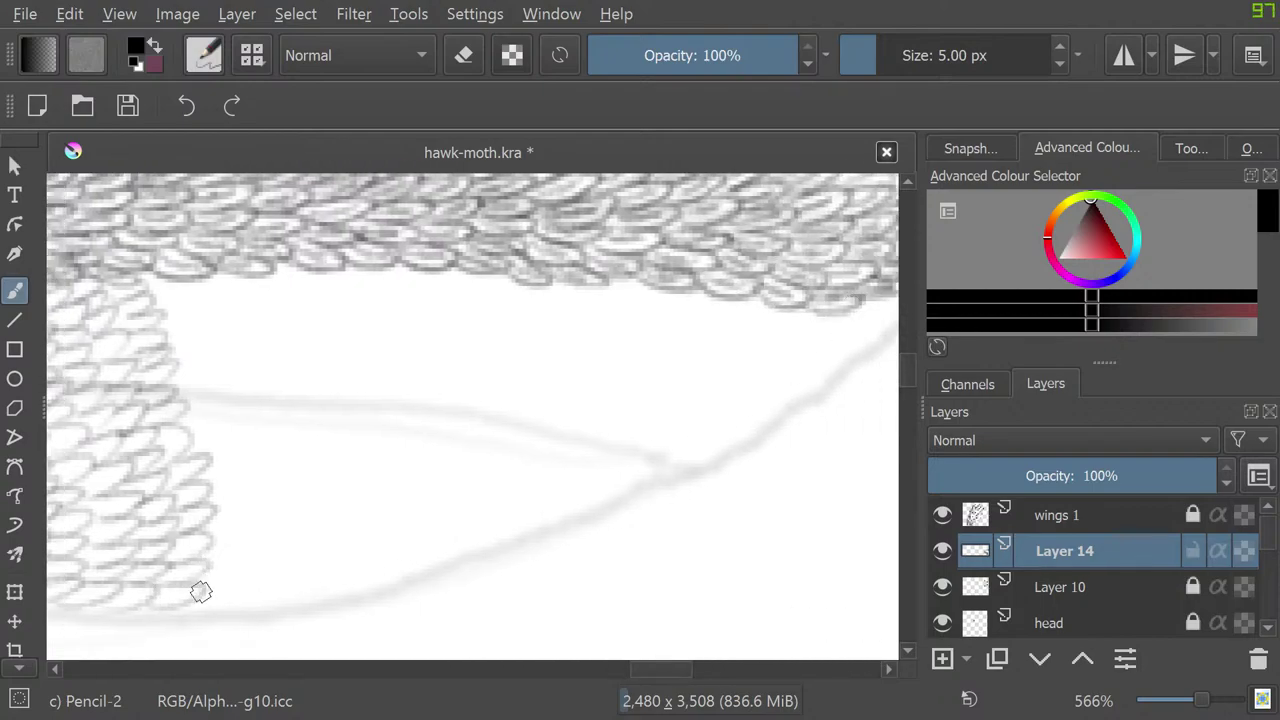
{"action": "mouse_move", "coordinate": [200, 591]}
{"action": "left_mouse_down"}
{"action": "mouse_move", "coordinate": [254, 555]}
{"action": "mouse_move", "coordinate": [211, 537]}
{"action": "mouse_move", "coordinate": [253, 525]}
{"action": "mouse_move", "coordinate": [205, 525]}
{"action": "mouse_move", "coordinate": [236, 503]}
{"action": "mouse_move", "coordinate": [206, 480]}
{"action": "mouse_move", "coordinate": [256, 447]}
{"action": "mouse_move", "coordinate": [201, 452]}
{"action": "mouse_move", "coordinate": [185, 440]}
{"action": "mouse_move", "coordinate": [193, 406]}
{"action": "mouse_move", "coordinate": [210, 426]}
{"action": "mouse_move", "coordinate": [189, 393]}
{"action": "mouse_move", "coordinate": [220, 384]}
{"action": "mouse_move", "coordinate": [182, 340]}
{"action": "mouse_move", "coordinate": [172, 373]}
{"action": "mouse_move", "coordinate": [190, 356]}
{"action": "mouse_move", "coordinate": [163, 348]}
{"action": "mouse_move", "coordinate": [189, 318]}
{"action": "mouse_move", "coordinate": [161, 307]}
{"action": "mouse_move", "coordinate": [193, 293]}
{"action": "mouse_move", "coordinate": [163, 280]}
{"action": "left_mouse_up"}
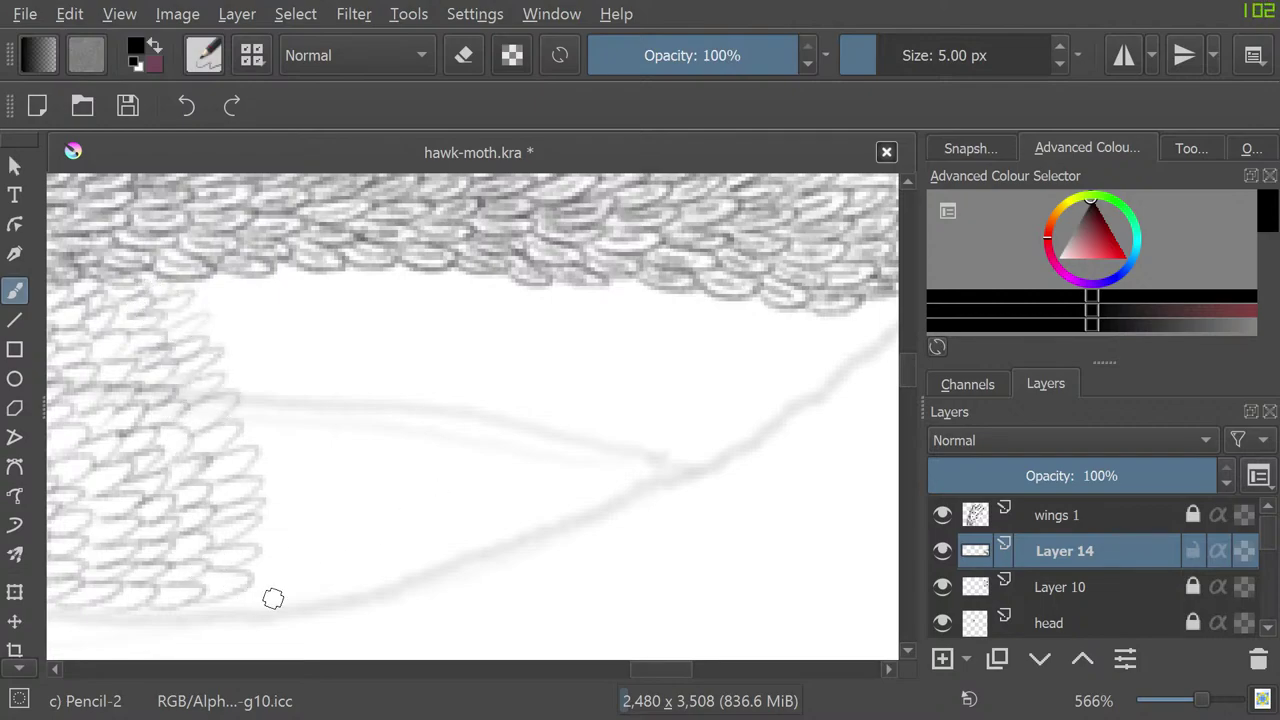
{"action": "mouse_move", "coordinate": [245, 591]}
{"action": "left_mouse_down"}
{"action": "mouse_move", "coordinate": [289, 540]}
{"action": "mouse_move", "coordinate": [256, 525]}
{"action": "mouse_move", "coordinate": [289, 517]}
{"action": "mouse_move", "coordinate": [253, 471]}
{"action": "mouse_move", "coordinate": [257, 517]}
{"action": "mouse_move", "coordinate": [273, 490]}
{"action": "mouse_move", "coordinate": [246, 459]}
{"action": "mouse_move", "coordinate": [290, 440]}
{"action": "mouse_move", "coordinate": [245, 450]}
{"action": "mouse_move", "coordinate": [286, 429]}
{"action": "mouse_move", "coordinate": [250, 437]}
{"action": "mouse_move", "coordinate": [290, 410]}
{"action": "mouse_move", "coordinate": [234, 420]}
{"action": "mouse_move", "coordinate": [229, 402]}
{"action": "mouse_move", "coordinate": [269, 384]}
{"action": "mouse_move", "coordinate": [221, 377]}
{"action": "mouse_move", "coordinate": [202, 340]}
{"action": "mouse_move", "coordinate": [240, 317]}
{"action": "mouse_move", "coordinate": [190, 319]}
{"action": "mouse_move", "coordinate": [202, 281]}
{"action": "left_mouse_up"}
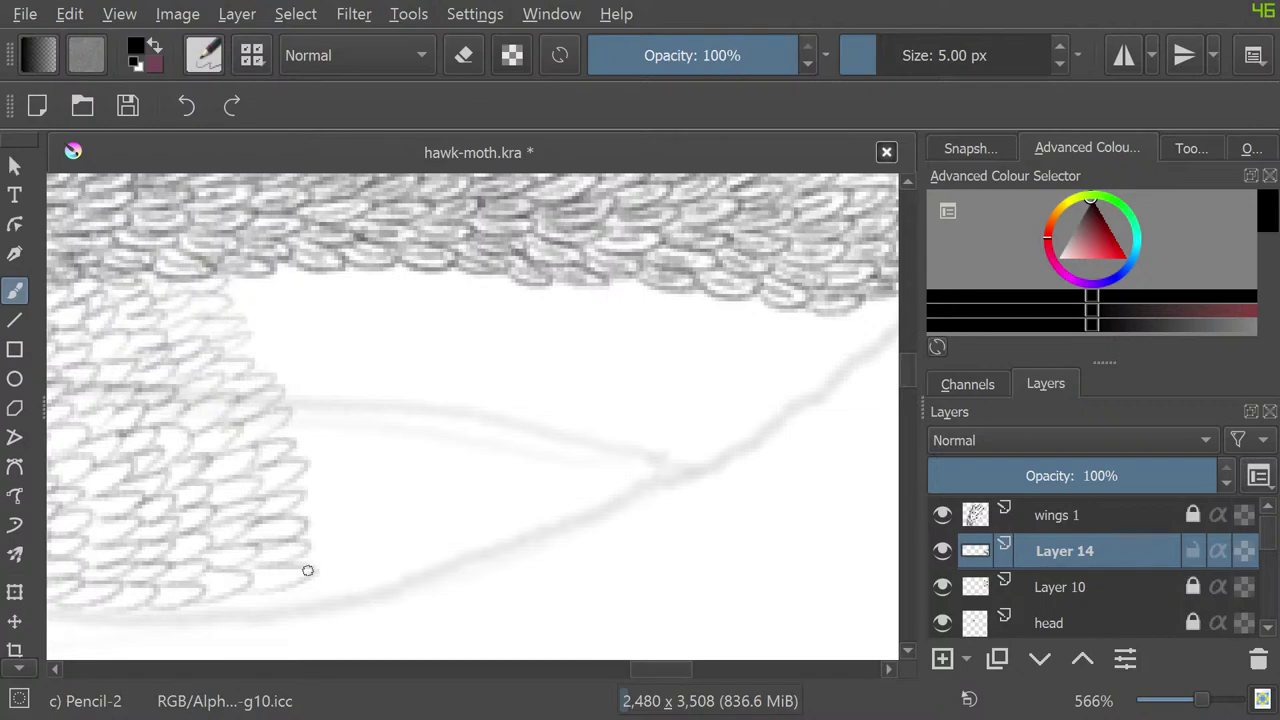
{"action": "mouse_move", "coordinate": [306, 569]}
{"action": "left_mouse_down"}
{"action": "mouse_move", "coordinate": [342, 538]}
{"action": "mouse_move", "coordinate": [287, 509]}
{"action": "mouse_move", "coordinate": [348, 480]}
{"action": "mouse_move", "coordinate": [294, 481]}
{"action": "mouse_move", "coordinate": [287, 432]}
{"action": "mouse_move", "coordinate": [327, 430]}
{"action": "mouse_move", "coordinate": [277, 420]}
{"action": "mouse_move", "coordinate": [304, 398]}
{"action": "mouse_move", "coordinate": [272, 361]}
{"action": "mouse_move", "coordinate": [276, 403]}
{"action": "mouse_move", "coordinate": [267, 381]}
{"action": "mouse_move", "coordinate": [304, 365]}
{"action": "mouse_move", "coordinate": [257, 361]}
{"action": "mouse_move", "coordinate": [298, 343]}
{"action": "mouse_move", "coordinate": [246, 348]}
{"action": "mouse_move", "coordinate": [285, 330]}
{"action": "mouse_move", "coordinate": [230, 314]}
{"action": "mouse_move", "coordinate": [247, 333]}
{"action": "mouse_move", "coordinate": [213, 307]}
{"action": "mouse_move", "coordinate": [241, 300]}
{"action": "mouse_move", "coordinate": [221, 290]}
{"action": "mouse_move", "coordinate": [193, 321]}
{"action": "mouse_move", "coordinate": [206, 349]}
{"action": "left_mouse_up"}
{"action": "mouse_move", "coordinate": [372, 556]}
{"action": "left_mouse_down"}
{"action": "mouse_move", "coordinate": [341, 536]}
{"action": "mouse_move", "coordinate": [380, 502]}
{"action": "mouse_move", "coordinate": [354, 504]}
{"action": "mouse_move", "coordinate": [327, 479]}
{"action": "mouse_move", "coordinate": [338, 463]}
{"action": "mouse_move", "coordinate": [354, 481]}
{"action": "mouse_move", "coordinate": [336, 437]}
{"action": "mouse_move", "coordinate": [352, 427]}
{"action": "mouse_move", "coordinate": [316, 397]}
{"action": "mouse_move", "coordinate": [346, 369]}
{"action": "mouse_move", "coordinate": [312, 365]}
{"action": "mouse_move", "coordinate": [326, 350]}
{"action": "mouse_move", "coordinate": [303, 327]}
{"action": "mouse_move", "coordinate": [291, 337]}
{"action": "mouse_move", "coordinate": [305, 317]}
{"action": "mouse_move", "coordinate": [279, 304]}
{"action": "mouse_move", "coordinate": [312, 294]}
{"action": "mouse_move", "coordinate": [267, 288]}
{"action": "mouse_move", "coordinate": [297, 272]}
{"action": "left_mouse_up"}
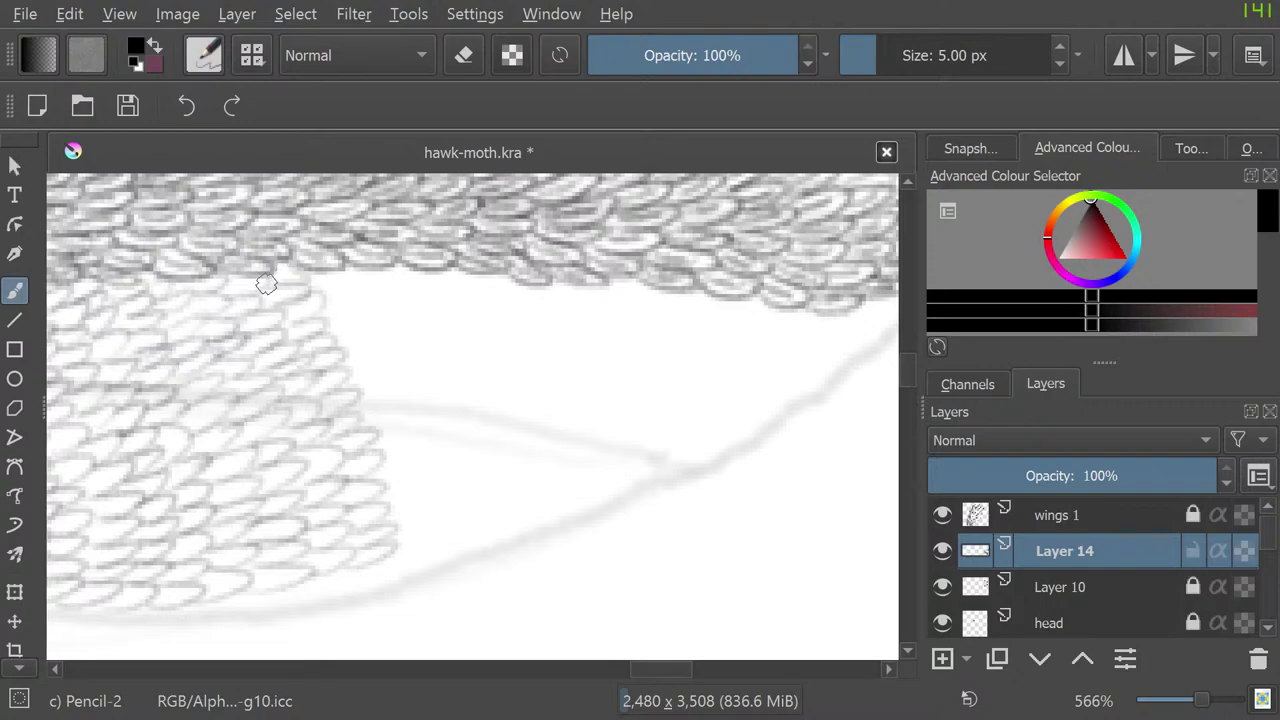
Step: Draw about nine more columns of scales toward the wing tip, from the rising lower guideline up to the dense band
{"action": "mouse_move", "coordinate": [440, 540]}
{"action": "left_mouse_down"}
{"action": "mouse_move", "coordinate": [393, 532]}
{"action": "mouse_move", "coordinate": [421, 521]}
{"action": "mouse_move", "coordinate": [370, 497]}
{"action": "mouse_move", "coordinate": [410, 473]}
{"action": "mouse_move", "coordinate": [378, 442]}
{"action": "mouse_move", "coordinate": [378, 464]}
{"action": "mouse_move", "coordinate": [393, 437]}
{"action": "mouse_move", "coordinate": [369, 411]}
{"action": "mouse_move", "coordinate": [404, 396]}
{"action": "mouse_move", "coordinate": [357, 404]}
{"action": "mouse_move", "coordinate": [353, 373]}
{"action": "mouse_move", "coordinate": [389, 357]}
{"action": "mouse_move", "coordinate": [347, 361]}
{"action": "mouse_move", "coordinate": [336, 348]}
{"action": "mouse_move", "coordinate": [357, 315]}
{"action": "mouse_move", "coordinate": [329, 325]}
{"action": "mouse_move", "coordinate": [321, 307]}
{"action": "mouse_move", "coordinate": [350, 292]}
{"action": "mouse_move", "coordinate": [313, 294]}
{"action": "mouse_move", "coordinate": [329, 272]}
{"action": "mouse_move", "coordinate": [297, 290]}
{"action": "left_mouse_up"}
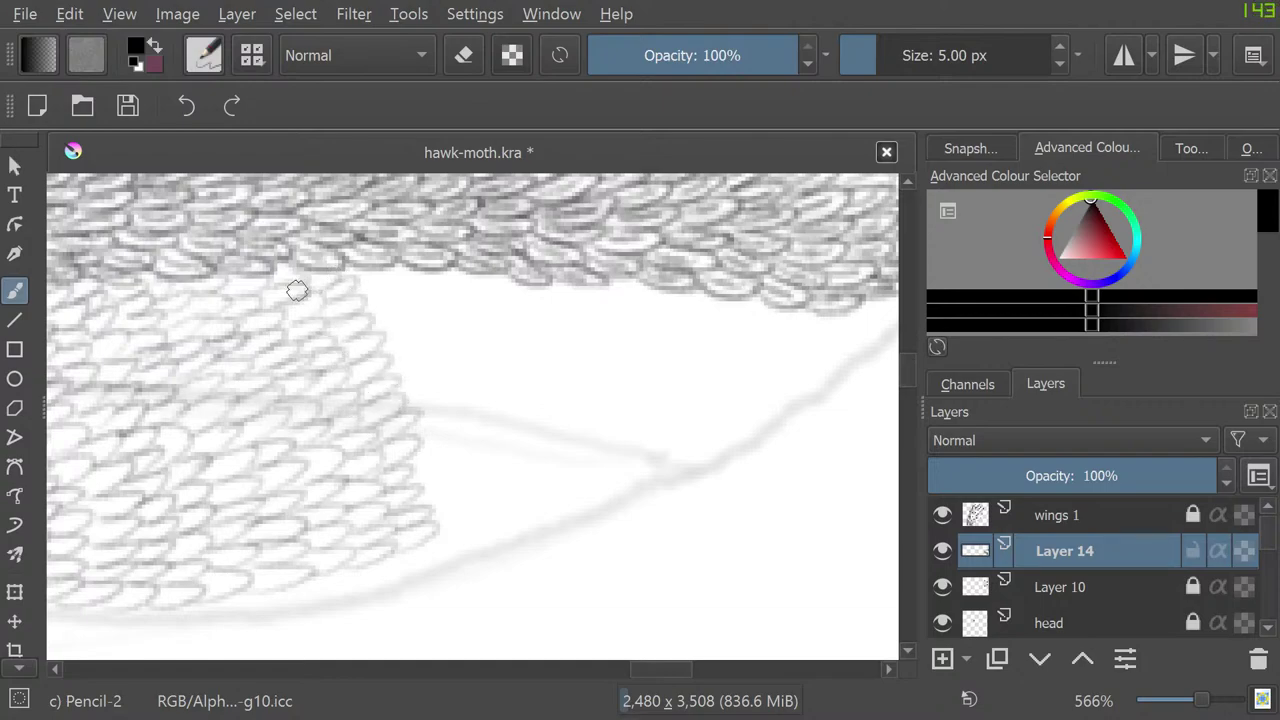
{"action": "mouse_move", "coordinate": [487, 486]}
{"action": "left_mouse_down"}
{"action": "mouse_move", "coordinate": [435, 536]}
{"action": "mouse_move", "coordinate": [449, 513]}
{"action": "mouse_move", "coordinate": [419, 487]}
{"action": "mouse_move", "coordinate": [396, 429]}
{"action": "mouse_move", "coordinate": [421, 474]}
{"action": "mouse_move", "coordinate": [410, 484]}
{"action": "mouse_move", "coordinate": [413, 450]}
{"action": "mouse_move", "coordinate": [428, 443]}
{"action": "mouse_move", "coordinate": [409, 425]}
{"action": "mouse_move", "coordinate": [453, 399]}
{"action": "mouse_move", "coordinate": [405, 349]}
{"action": "mouse_move", "coordinate": [405, 394]}
{"action": "mouse_move", "coordinate": [435, 365]}
{"action": "mouse_move", "coordinate": [395, 381]}
{"action": "mouse_move", "coordinate": [343, 280]}
{"action": "left_mouse_up"}
{"action": "mouse_move", "coordinate": [482, 509]}
{"action": "left_mouse_down"}
{"action": "mouse_move", "coordinate": [501, 457]}
{"action": "mouse_move", "coordinate": [461, 446]}
{"action": "mouse_move", "coordinate": [459, 463]}
{"action": "mouse_move", "coordinate": [468, 403]}
{"action": "mouse_move", "coordinate": [454, 440]}
{"action": "mouse_move", "coordinate": [450, 426]}
{"action": "mouse_move", "coordinate": [477, 412]}
{"action": "mouse_move", "coordinate": [456, 372]}
{"action": "mouse_move", "coordinate": [454, 383]}
{"action": "mouse_move", "coordinate": [490, 361]}
{"action": "mouse_move", "coordinate": [447, 372]}
{"action": "mouse_move", "coordinate": [475, 359]}
{"action": "mouse_move", "coordinate": [431, 357]}
{"action": "mouse_move", "coordinate": [456, 350]}
{"action": "mouse_move", "coordinate": [397, 285]}
{"action": "left_mouse_up"}
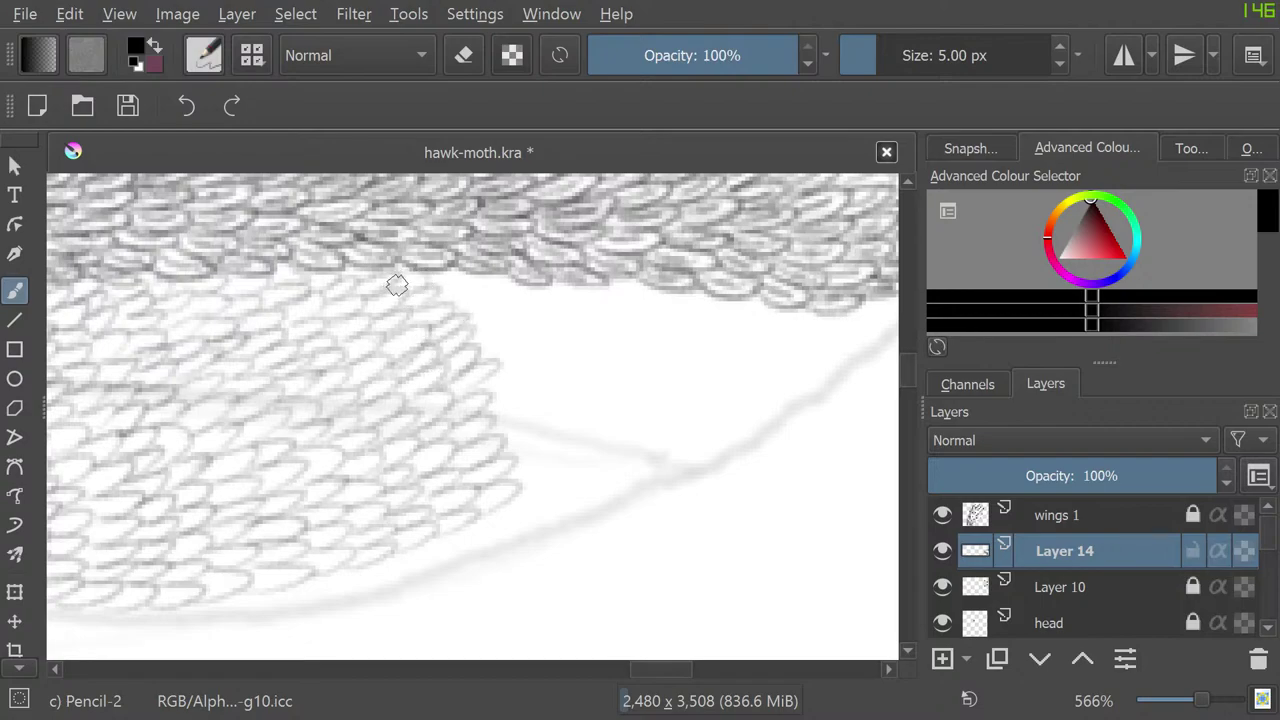
{"action": "mouse_move", "coordinate": [528, 481]}
{"action": "left_mouse_down"}
{"action": "mouse_move", "coordinate": [542, 444]}
{"action": "mouse_move", "coordinate": [508, 393]}
{"action": "mouse_move", "coordinate": [503, 443]}
{"action": "mouse_move", "coordinate": [491, 430]}
{"action": "mouse_move", "coordinate": [524, 417]}
{"action": "mouse_move", "coordinate": [506, 350]}
{"action": "left_mouse_up"}
{"action": "mouse_move", "coordinate": [497, 409]}
{"action": "left_mouse_down"}
{"action": "mouse_move", "coordinate": [517, 359]}
{"action": "mouse_move", "coordinate": [488, 359]}
{"action": "mouse_move", "coordinate": [485, 334]}
{"action": "mouse_move", "coordinate": [517, 340]}
{"action": "mouse_move", "coordinate": [475, 340]}
{"action": "mouse_move", "coordinate": [509, 322]}
{"action": "mouse_move", "coordinate": [486, 301]}
{"action": "mouse_move", "coordinate": [477, 319]}
{"action": "mouse_move", "coordinate": [503, 312]}
{"action": "mouse_move", "coordinate": [424, 307]}
{"action": "left_mouse_up"}
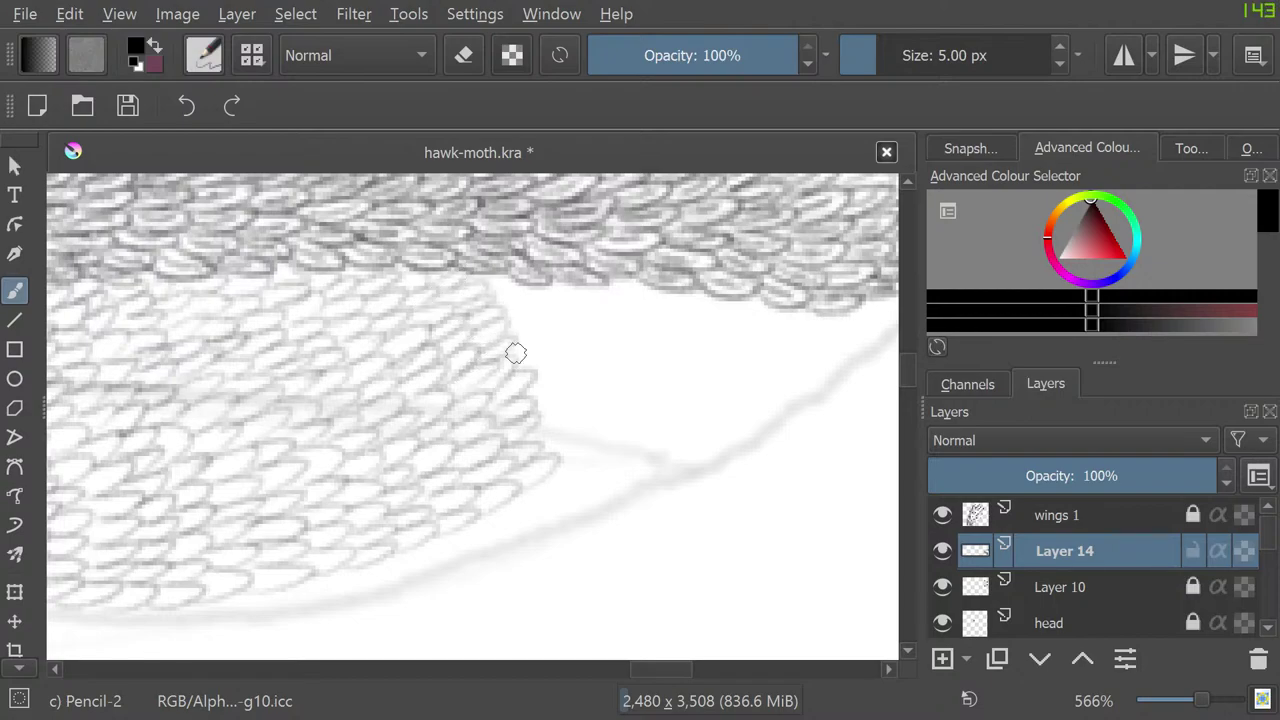
{"action": "mouse_move", "coordinate": [549, 470]}
{"action": "left_mouse_down"}
{"action": "mouse_move", "coordinate": [572, 433]}
{"action": "mouse_move", "coordinate": [532, 430]}
{"action": "mouse_move", "coordinate": [577, 385]}
{"action": "mouse_move", "coordinate": [555, 331]}
{"action": "mouse_move", "coordinate": [538, 393]}
{"action": "mouse_move", "coordinate": [566, 373]}
{"action": "mouse_move", "coordinate": [522, 388]}
{"action": "mouse_move", "coordinate": [561, 358]}
{"action": "mouse_move", "coordinate": [531, 323]}
{"action": "mouse_move", "coordinate": [517, 359]}
{"action": "mouse_move", "coordinate": [499, 345]}
{"action": "mouse_move", "coordinate": [493, 300]}
{"action": "left_mouse_up"}
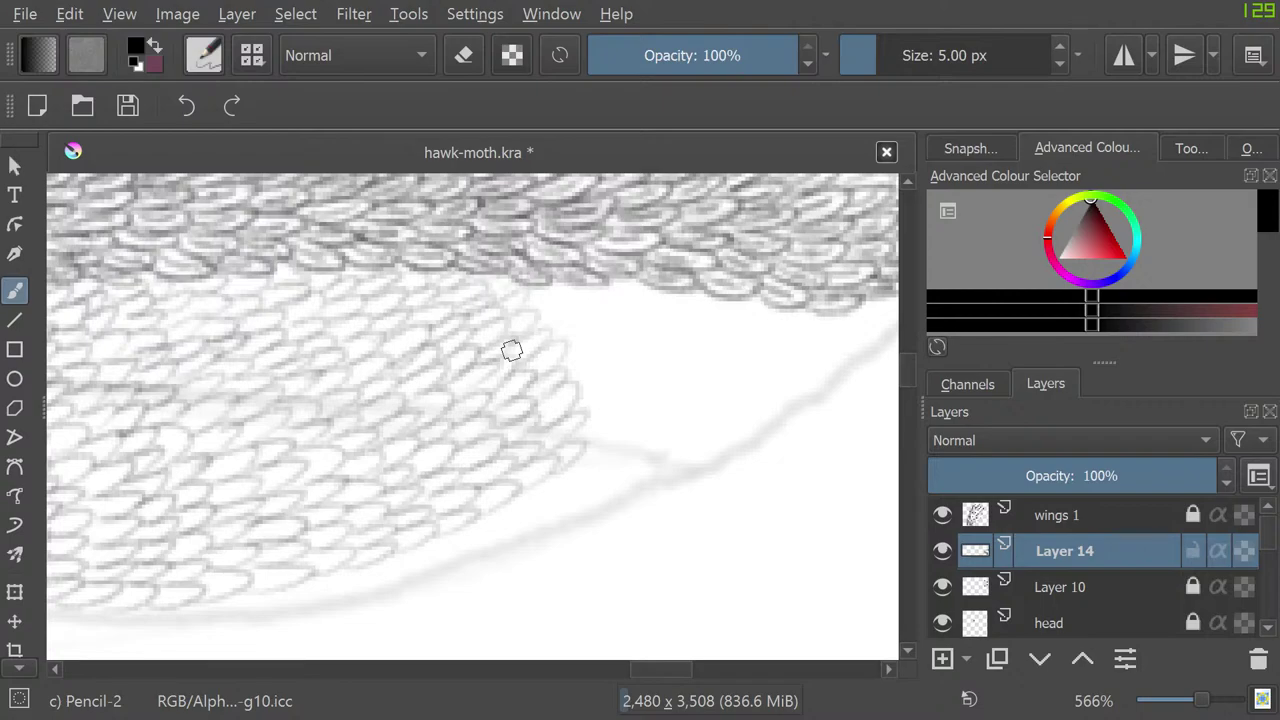
{"action": "mouse_move", "coordinate": [549, 336]}
{"action": "left_mouse_down"}
{"action": "mouse_move", "coordinate": [584, 444]}
{"action": "mouse_move", "coordinate": [617, 425]}
{"action": "mouse_move", "coordinate": [585, 429]}
{"action": "mouse_move", "coordinate": [575, 410]}
{"action": "mouse_move", "coordinate": [614, 368]}
{"action": "mouse_move", "coordinate": [561, 311]}
{"action": "mouse_move", "coordinate": [568, 374]}
{"action": "mouse_move", "coordinate": [556, 357]}
{"action": "mouse_move", "coordinate": [593, 326]}
{"action": "mouse_move", "coordinate": [536, 324]}
{"action": "mouse_move", "coordinate": [566, 298]}
{"action": "mouse_move", "coordinate": [523, 297]}
{"action": "left_mouse_up"}
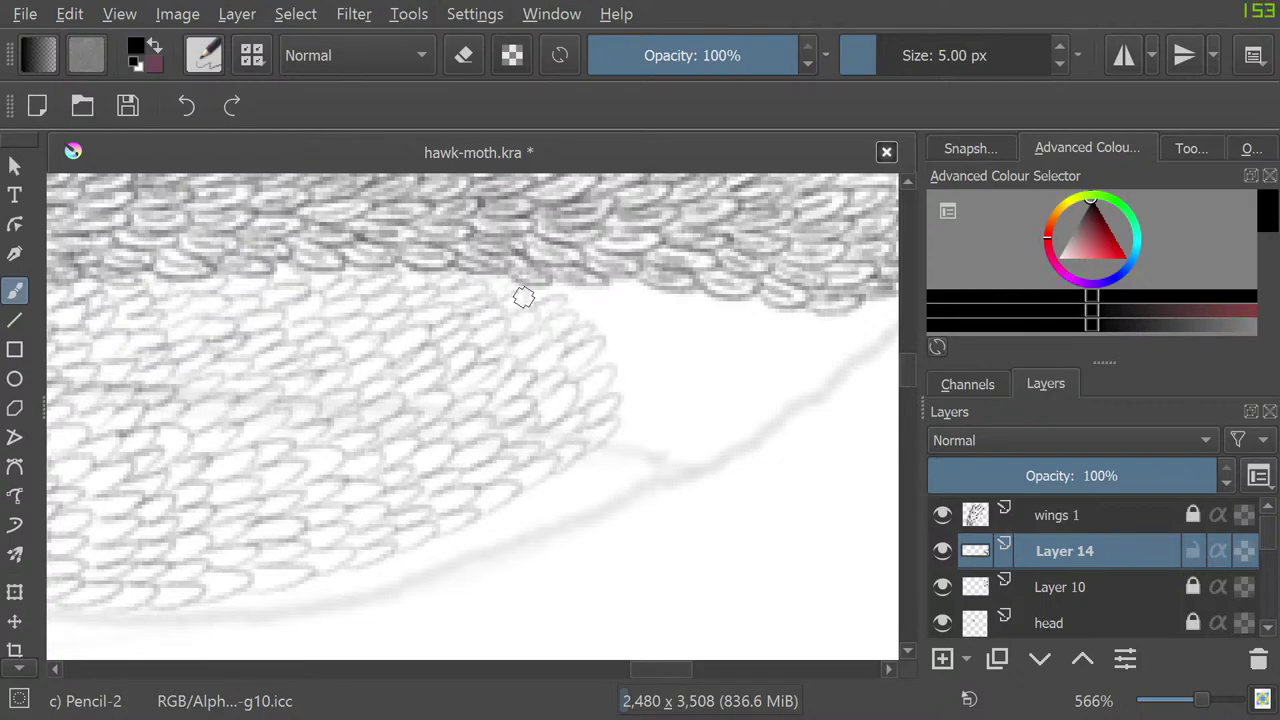
Step: Fill the narrowing area beneath the dense band with progressively shorter scale columns toward the wing's outer edge
{"action": "left_click_drag", "start_coordinate": [661, 669], "coordinate": [683, 669]}
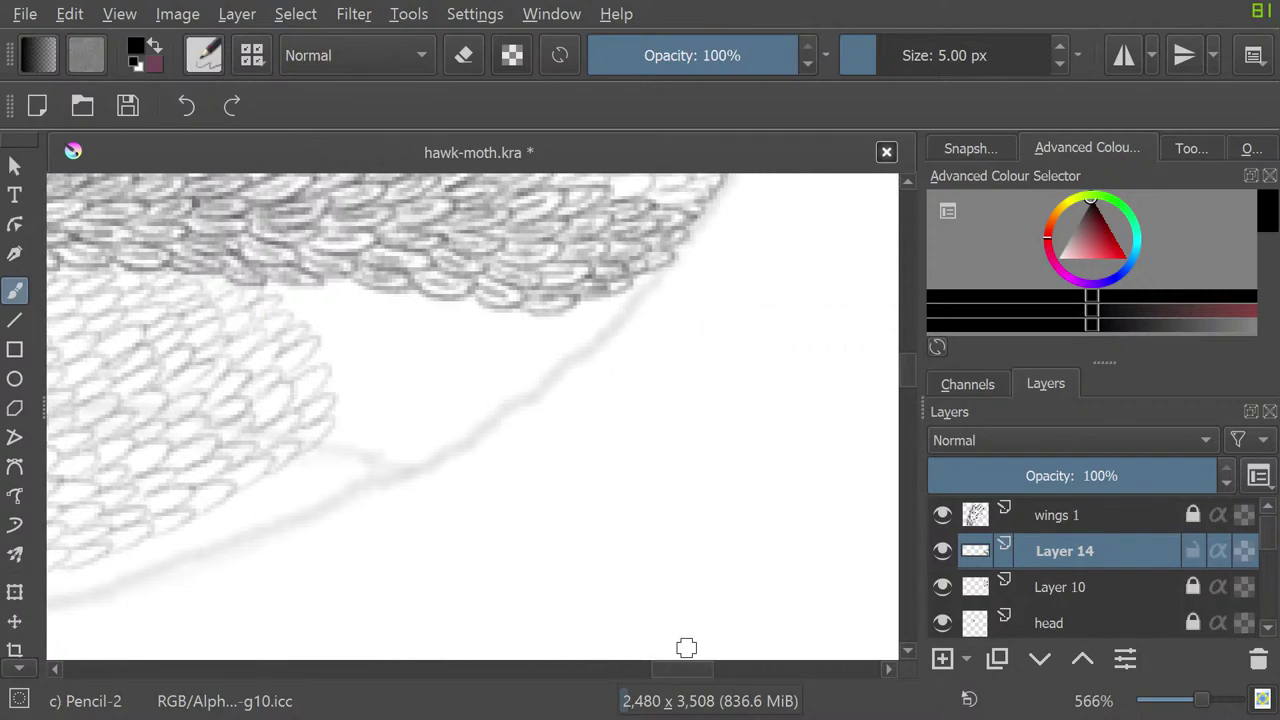
{"action": "mouse_move", "coordinate": [349, 428]}
{"action": "left_mouse_down"}
{"action": "mouse_move", "coordinate": [312, 361]}
{"action": "mouse_move", "coordinate": [330, 387]}
{"action": "mouse_move", "coordinate": [330, 345]}
{"action": "mouse_move", "coordinate": [319, 324]}
{"action": "mouse_move", "coordinate": [299, 327]}
{"action": "mouse_move", "coordinate": [336, 336]}
{"action": "mouse_move", "coordinate": [300, 329]}
{"action": "mouse_move", "coordinate": [301, 290]}
{"action": "left_mouse_up"}
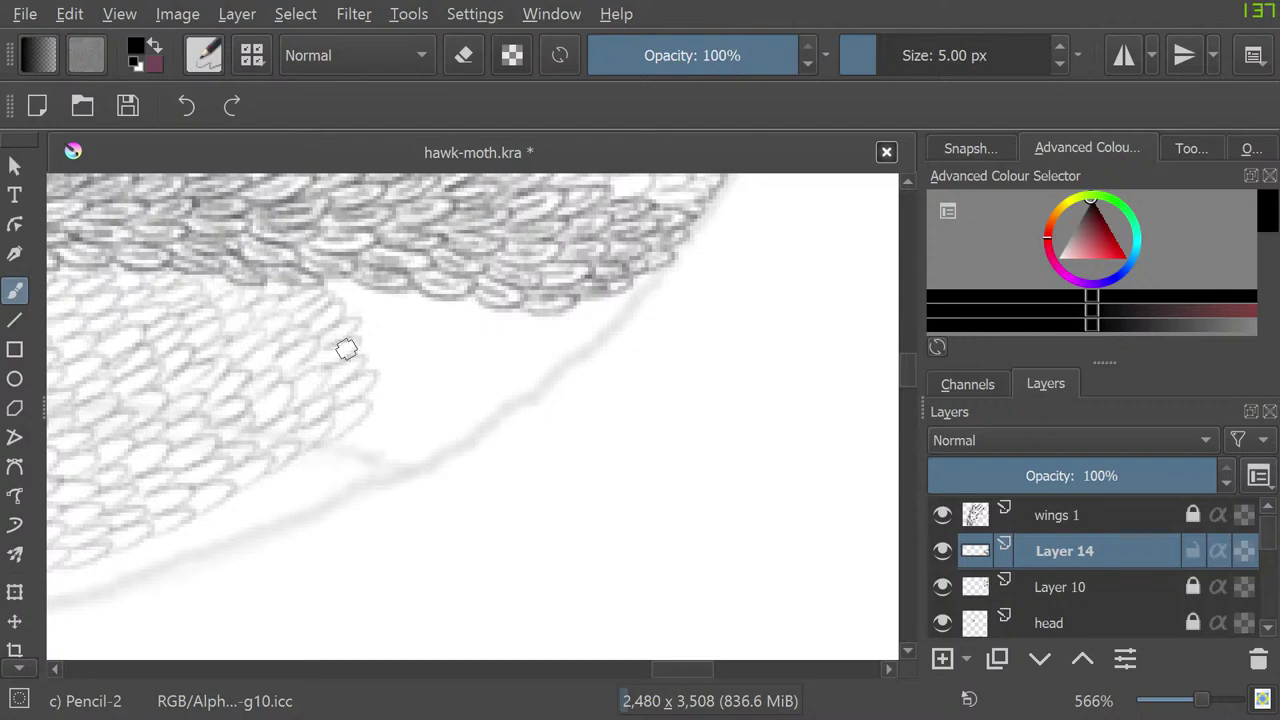
{"action": "mouse_move", "coordinate": [372, 414]}
{"action": "left_mouse_down"}
{"action": "mouse_move", "coordinate": [410, 382]}
{"action": "mouse_move", "coordinate": [372, 386]}
{"action": "mouse_move", "coordinate": [369, 367]}
{"action": "mouse_move", "coordinate": [412, 332]}
{"action": "mouse_move", "coordinate": [351, 339]}
{"action": "mouse_move", "coordinate": [381, 303]}
{"action": "mouse_move", "coordinate": [350, 317]}
{"action": "mouse_move", "coordinate": [333, 302]}
{"action": "mouse_move", "coordinate": [350, 275]}
{"action": "mouse_move", "coordinate": [357, 349]}
{"action": "mouse_move", "coordinate": [411, 381]}
{"action": "mouse_move", "coordinate": [430, 352]}
{"action": "mouse_move", "coordinate": [416, 364]}
{"action": "mouse_move", "coordinate": [411, 312]}
{"action": "mouse_move", "coordinate": [382, 321]}
{"action": "left_mouse_up"}
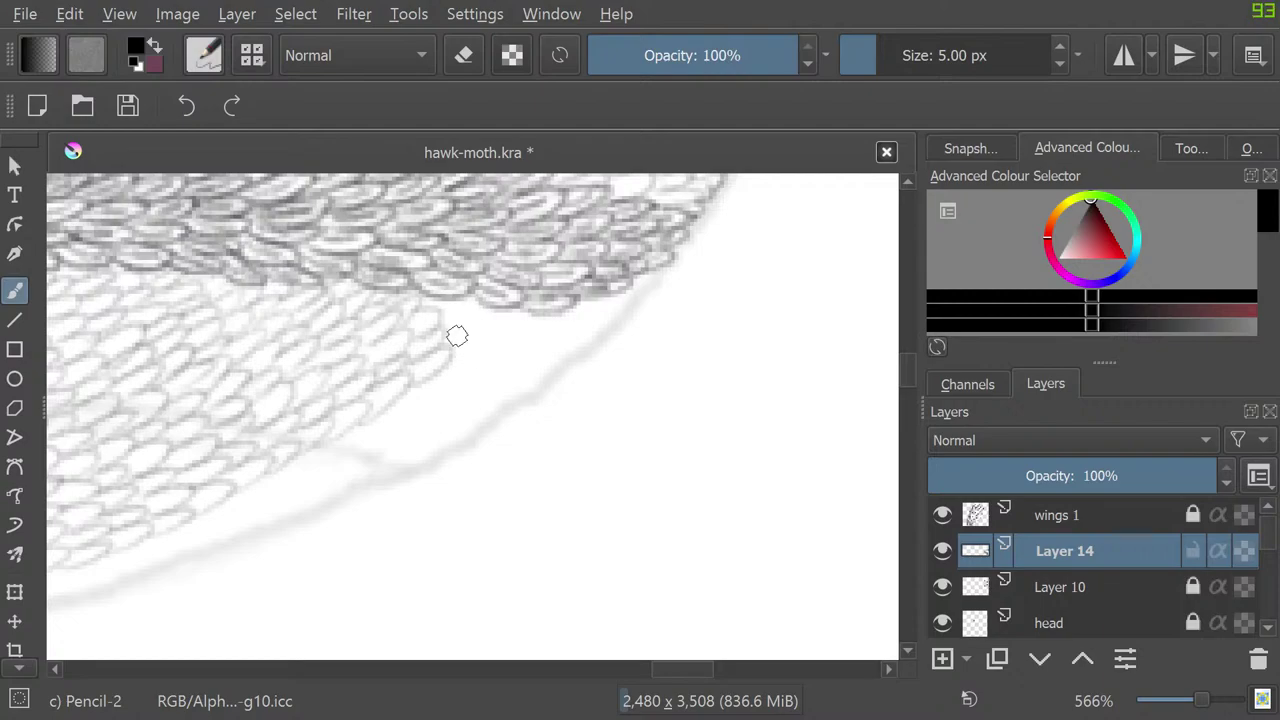
{"action": "mouse_move", "coordinate": [456, 335]}
{"action": "left_mouse_down"}
{"action": "mouse_move", "coordinate": [443, 340]}
{"action": "mouse_move", "coordinate": [462, 300]}
{"action": "mouse_move", "coordinate": [432, 306]}
{"action": "left_mouse_up"}
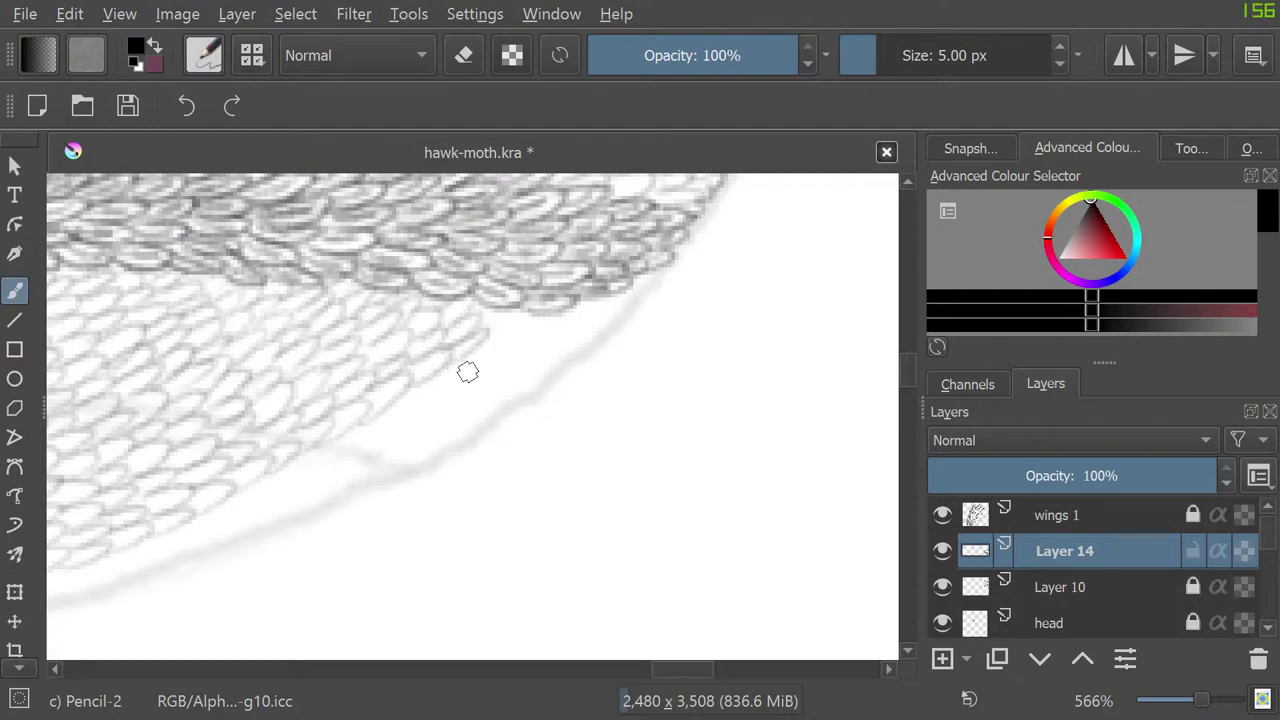
{"action": "mouse_move", "coordinate": [472, 361]}
{"action": "left_mouse_down"}
{"action": "mouse_move", "coordinate": [514, 305]}
{"action": "mouse_move", "coordinate": [474, 344]}
{"action": "mouse_move", "coordinate": [497, 345]}
{"action": "mouse_move", "coordinate": [450, 363]}
{"action": "mouse_move", "coordinate": [494, 357]}
{"action": "left_mouse_up"}
Step: Close the gap between the columns and the curved outer guideline with rows of scales reaching up to the dense band's end
{"action": "left_click_drag", "start_coordinate": [682, 669], "coordinate": [621, 669]}
{"action": "scroll", "coordinate": [472, 401], "scroll_direction": "down", "scroll_amount": 5}
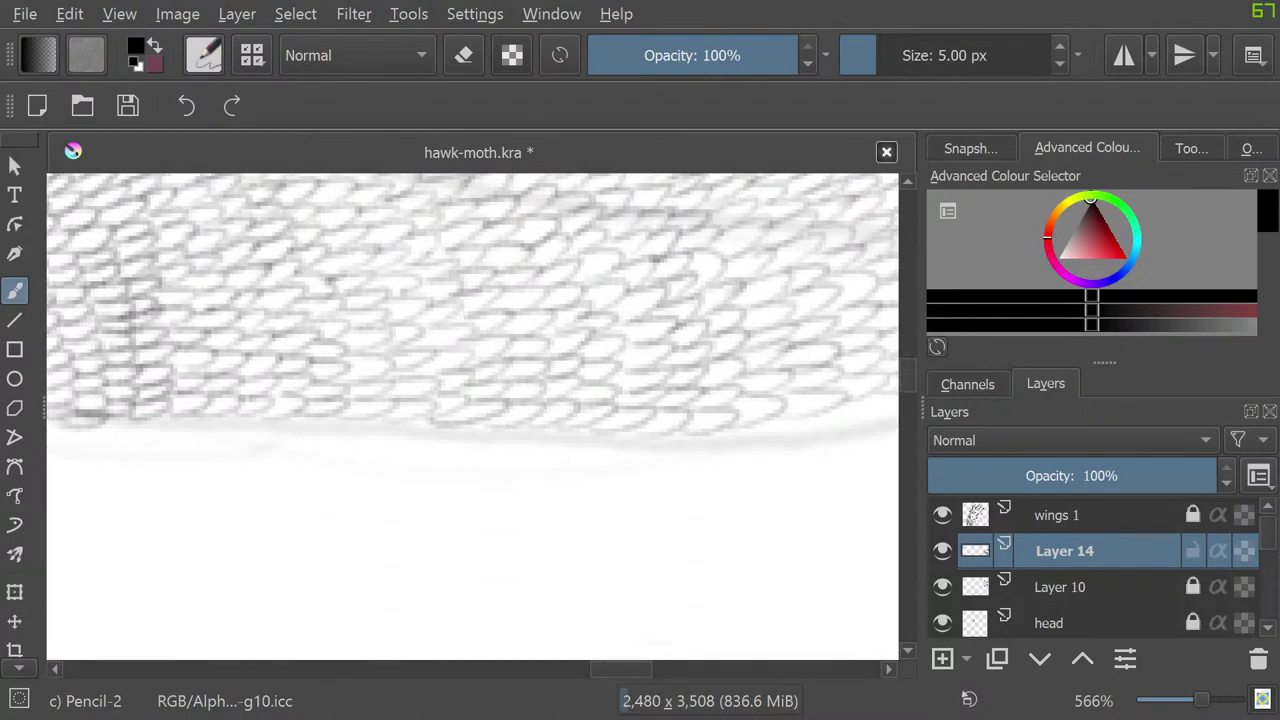
{"action": "scroll", "coordinate": [472, 401], "scroll_direction": "right", "scroll_amount": 4}
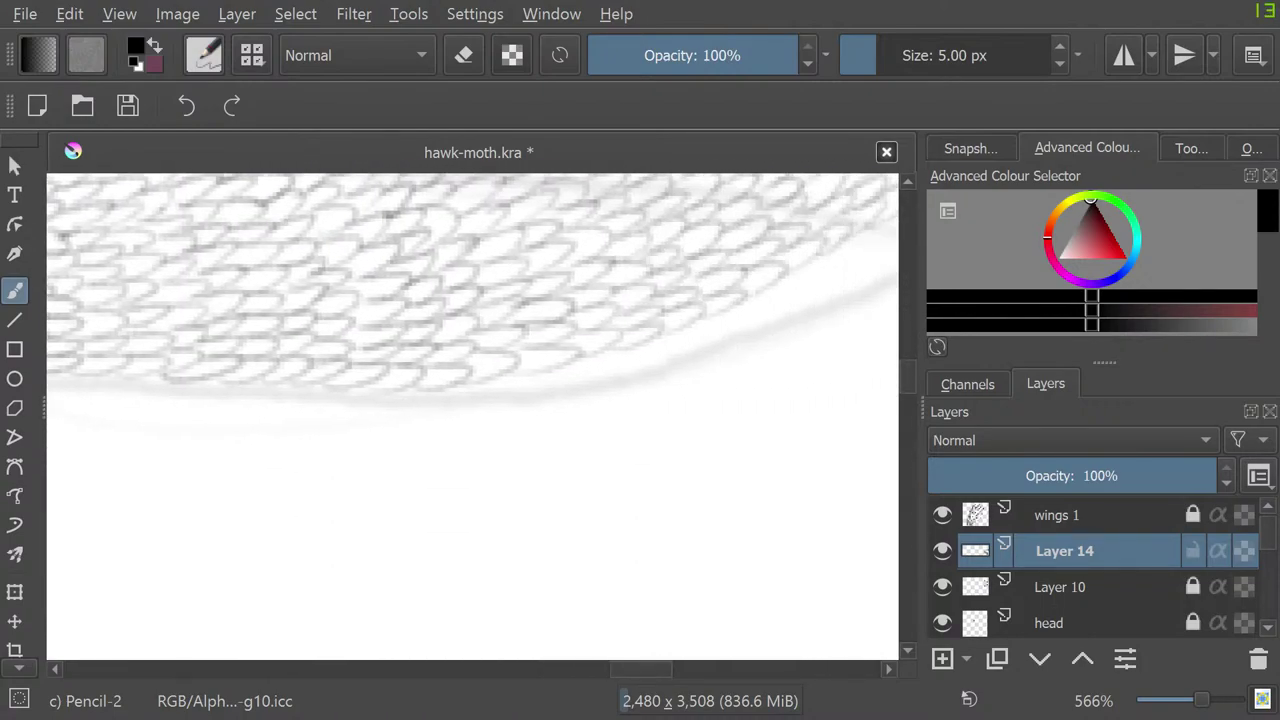
{"action": "mouse_move", "coordinate": [463, 390]}
{"action": "left_mouse_down"}
{"action": "mouse_move", "coordinate": [494, 366]}
{"action": "mouse_move", "coordinate": [533, 381]}
{"action": "mouse_move", "coordinate": [515, 385]}
{"action": "mouse_move", "coordinate": [548, 365]}
{"action": "mouse_move", "coordinate": [577, 377]}
{"action": "mouse_move", "coordinate": [593, 354]}
{"action": "mouse_move", "coordinate": [626, 355]}
{"action": "mouse_move", "coordinate": [620, 369]}
{"action": "mouse_move", "coordinate": [668, 349]}
{"action": "mouse_move", "coordinate": [632, 345]}
{"action": "mouse_move", "coordinate": [661, 346]}
{"action": "mouse_move", "coordinate": [704, 318]}
{"action": "mouse_move", "coordinate": [718, 330]}
{"action": "mouse_move", "coordinate": [742, 292]}
{"action": "mouse_move", "coordinate": [769, 309]}
{"action": "mouse_move", "coordinate": [789, 276]}
{"action": "left_mouse_up"}
{"action": "left_click_drag", "start_coordinate": [655, 669], "coordinate": [686, 669]}
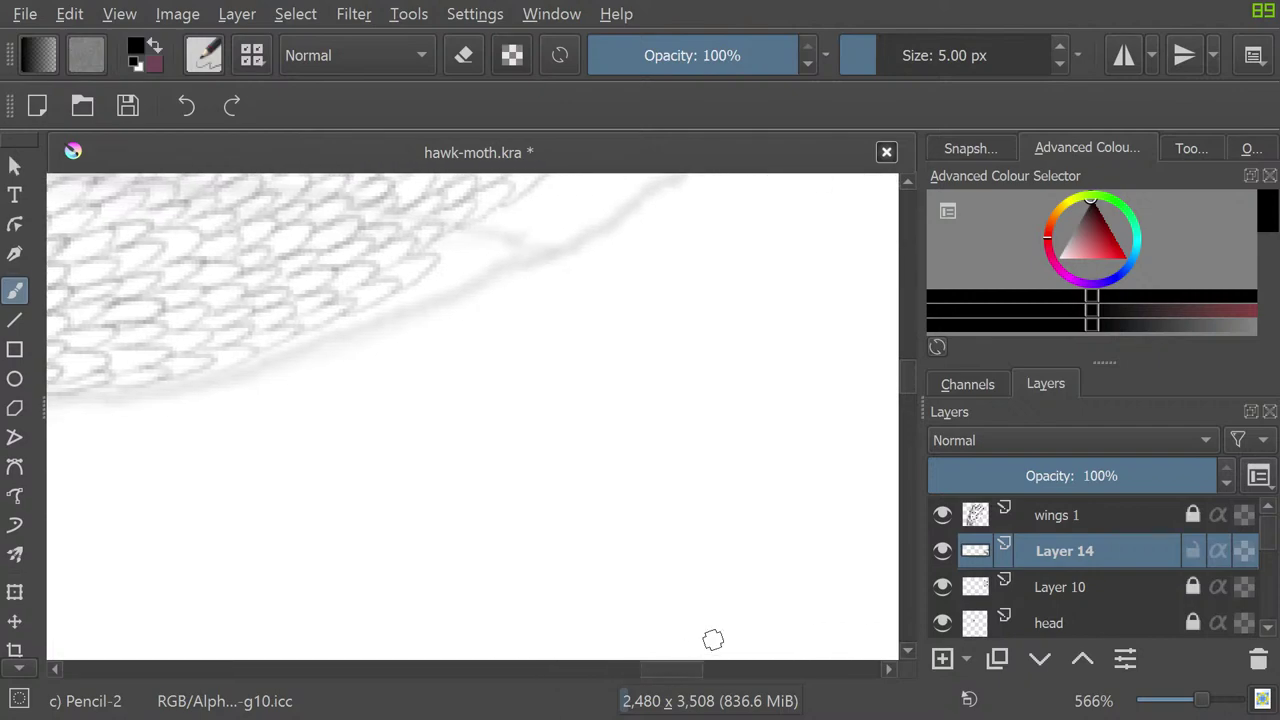
{"action": "scroll", "coordinate": [470, 415], "scroll_direction": "up", "scroll_amount": 4}
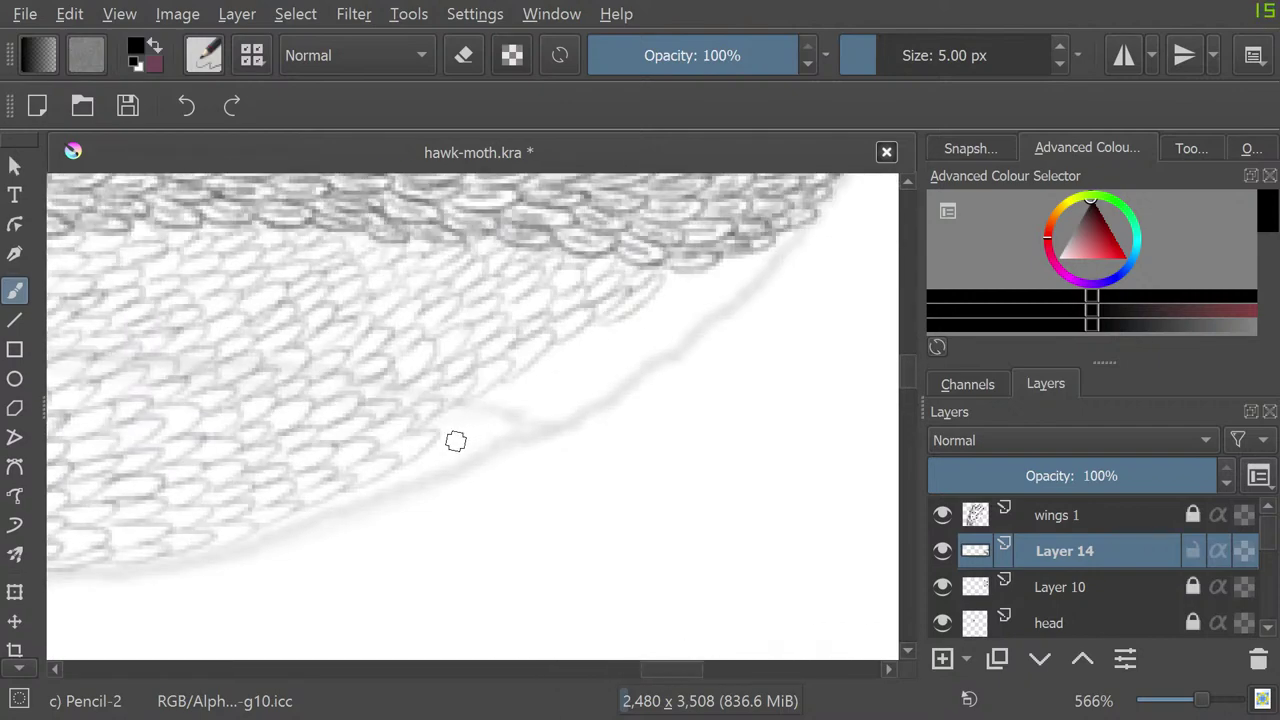
{"action": "mouse_move", "coordinate": [409, 459]}
{"action": "left_mouse_down"}
{"action": "mouse_move", "coordinate": [437, 420]}
{"action": "mouse_move", "coordinate": [512, 393]}
{"action": "mouse_move", "coordinate": [523, 374]}
{"action": "mouse_move", "coordinate": [520, 400]}
{"action": "mouse_move", "coordinate": [543, 350]}
{"action": "mouse_move", "coordinate": [686, 280]}
{"action": "mouse_move", "coordinate": [723, 280]}
{"action": "mouse_move", "coordinate": [692, 294]}
{"action": "left_mouse_up"}
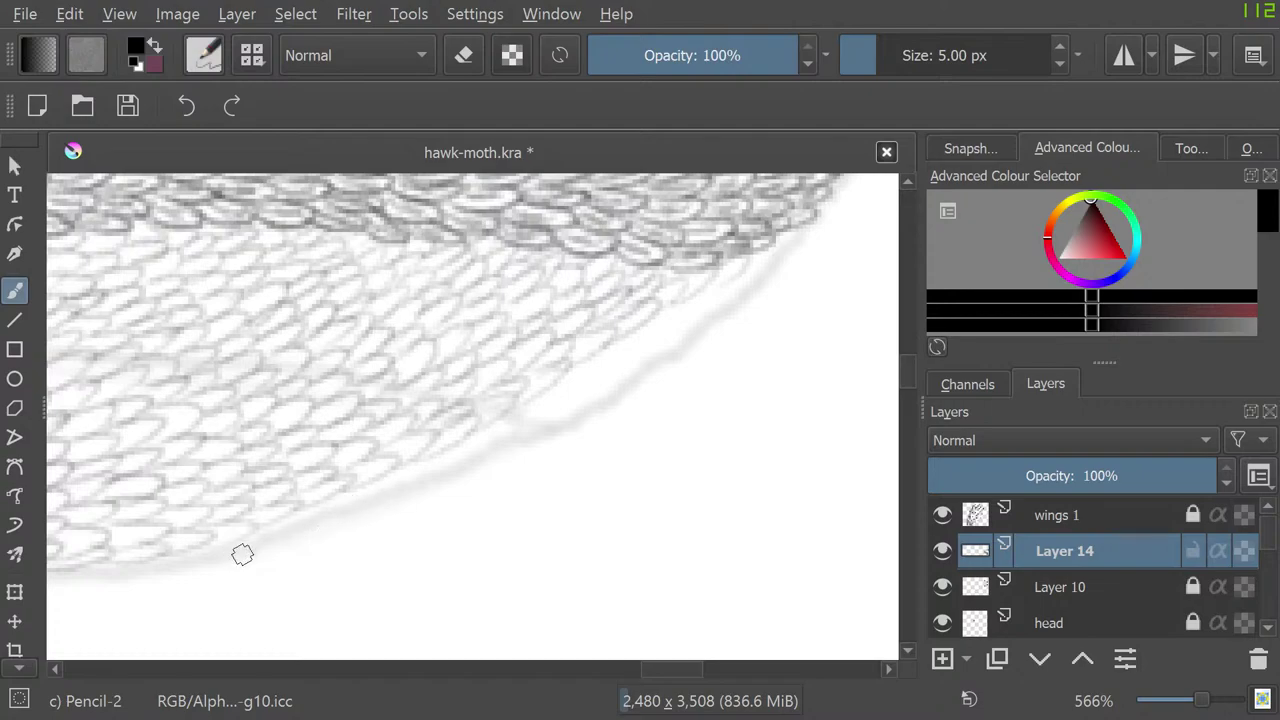
{"action": "mouse_move", "coordinate": [237, 546]}
{"action": "left_mouse_down"}
{"action": "mouse_move", "coordinate": [546, 402]}
{"action": "mouse_move", "coordinate": [528, 401]}
{"action": "mouse_move", "coordinate": [569, 397]}
{"action": "mouse_move", "coordinate": [617, 363]}
{"action": "mouse_move", "coordinate": [600, 354]}
{"action": "mouse_move", "coordinate": [646, 363]}
{"action": "mouse_move", "coordinate": [650, 326]}
{"action": "mouse_move", "coordinate": [714, 303]}
{"action": "mouse_move", "coordinate": [731, 272]}
{"action": "left_mouse_up"}
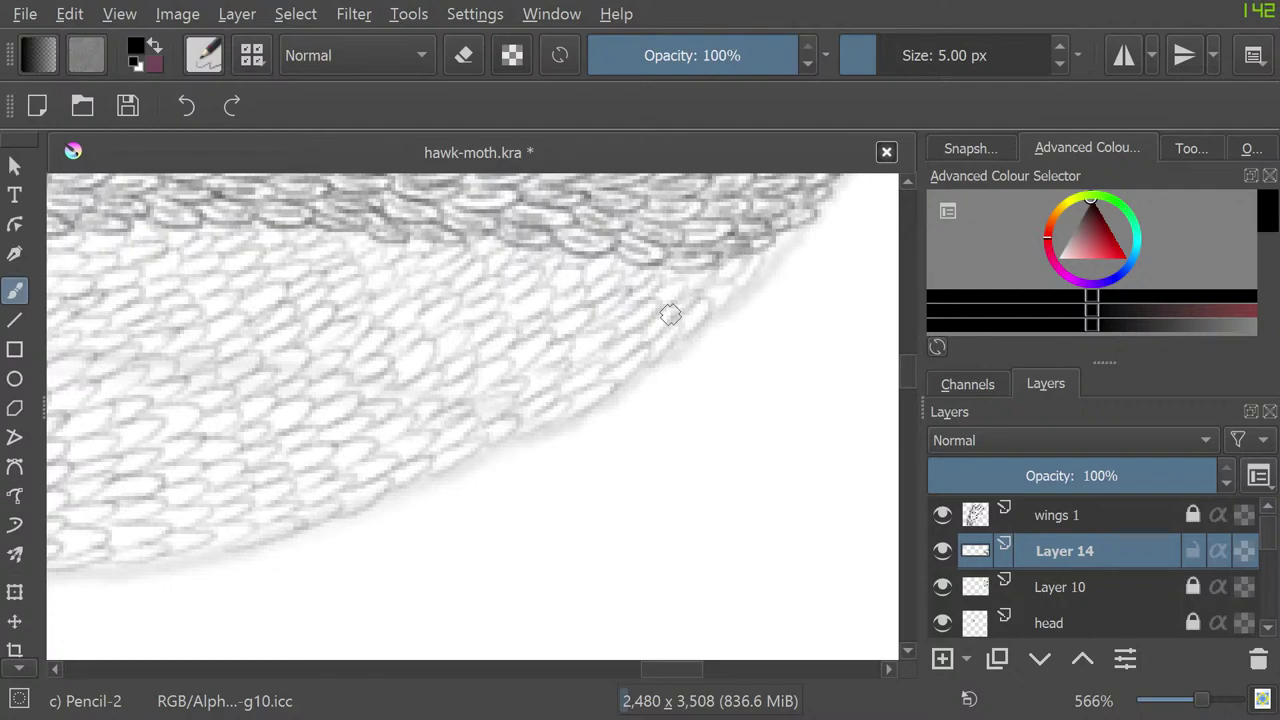
Step: Finish the scale edge along the lower guideline, working from the wing tip back to the pointed base of the wing
{"action": "mouse_move", "coordinate": [672, 669]}
{"action": "left_mouse_down"}
{"action": "mouse_move", "coordinate": [541, 669]}
{"action": "mouse_move", "coordinate": [672, 669]}
{"action": "left_mouse_up"}
{"action": "mouse_move", "coordinate": [758, 269]}
{"action": "left_mouse_down"}
{"action": "mouse_move", "coordinate": [569, 417]}
{"action": "mouse_move", "coordinate": [460, 446]}
{"action": "mouse_move", "coordinate": [351, 511]}
{"action": "mouse_move", "coordinate": [148, 563]}
{"action": "left_mouse_up"}
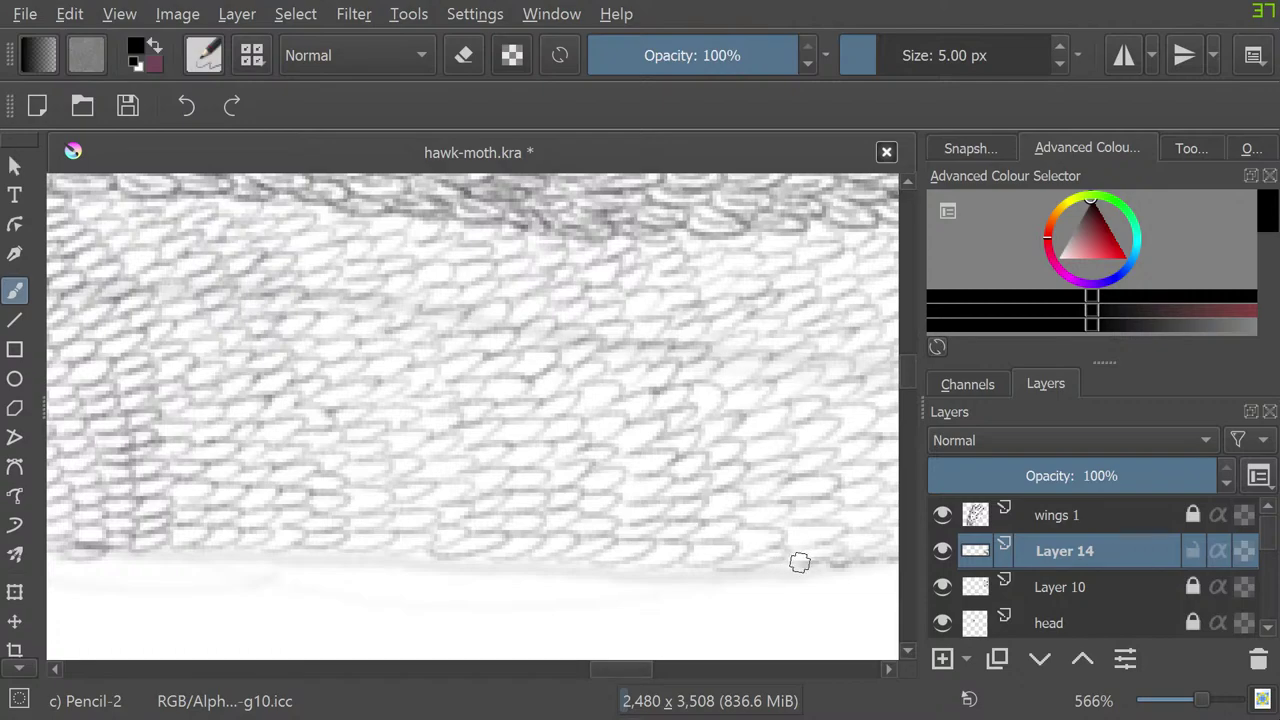
{"action": "left_click_drag", "start_coordinate": [731, 566], "coordinate": [394, 554]}
{"action": "mouse_move", "coordinate": [362, 558]}
{"action": "left_mouse_down"}
{"action": "mouse_move", "coordinate": [90, 558]}
{"action": "mouse_move", "coordinate": [546, 592]}
{"action": "mouse_move", "coordinate": [815, 590]}
{"action": "mouse_move", "coordinate": [617, 585]}
{"action": "left_mouse_up"}
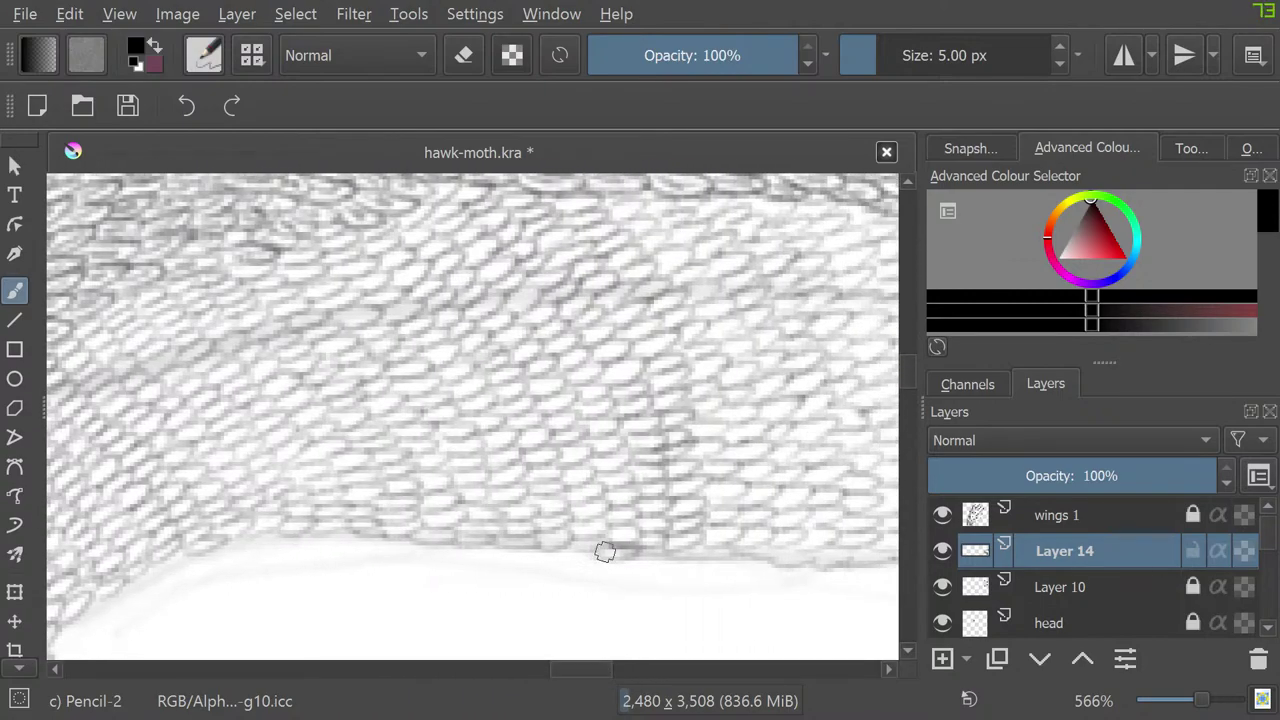
{"action": "mouse_move", "coordinate": [706, 556]}
{"action": "left_mouse_down"}
{"action": "mouse_move", "coordinate": [490, 557]}
{"action": "mouse_move", "coordinate": [342, 532]}
{"action": "mouse_move", "coordinate": [180, 560]}
{"action": "mouse_move", "coordinate": [88, 606]}
{"action": "left_mouse_up"}
{"action": "left_click_drag", "start_coordinate": [590, 668], "coordinate": [549, 668]}
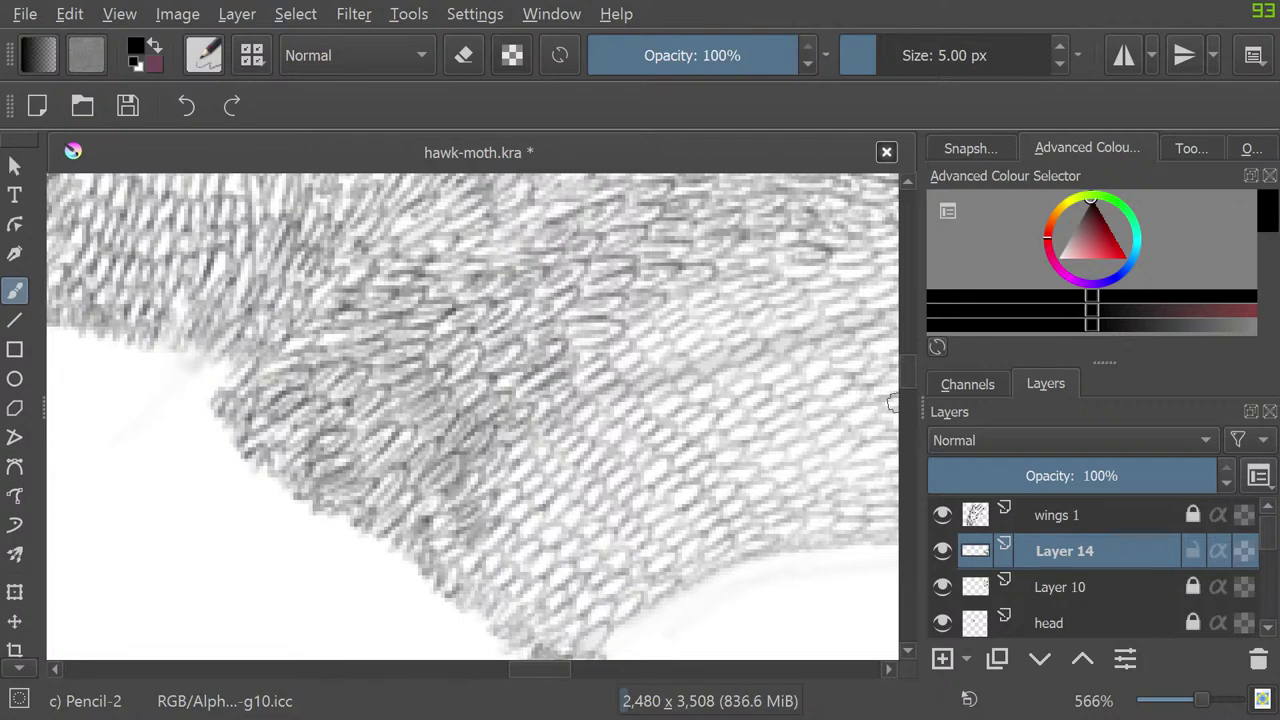
{"action": "left_click_drag", "start_coordinate": [907, 371], "coordinate": [907, 372]}
{"action": "mouse_move", "coordinate": [667, 555]}
{"action": "left_mouse_down"}
{"action": "mouse_move", "coordinate": [606, 589]}
{"action": "mouse_move", "coordinate": [590, 621]}
{"action": "left_mouse_up"}
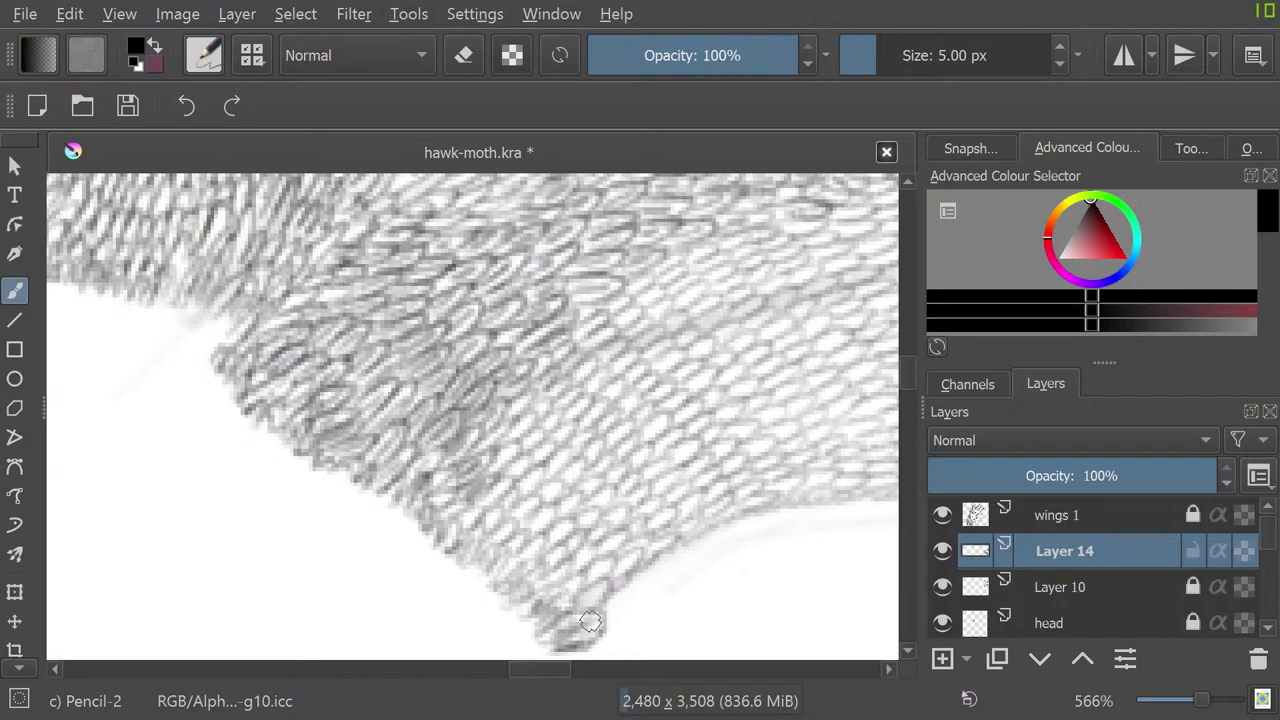
Step: Save the hawk-moth.kra drawing and check the wing against the whole page
{"action": "scroll", "coordinate": [580, 420], "scroll_direction": "down", "scroll_amount": 12}
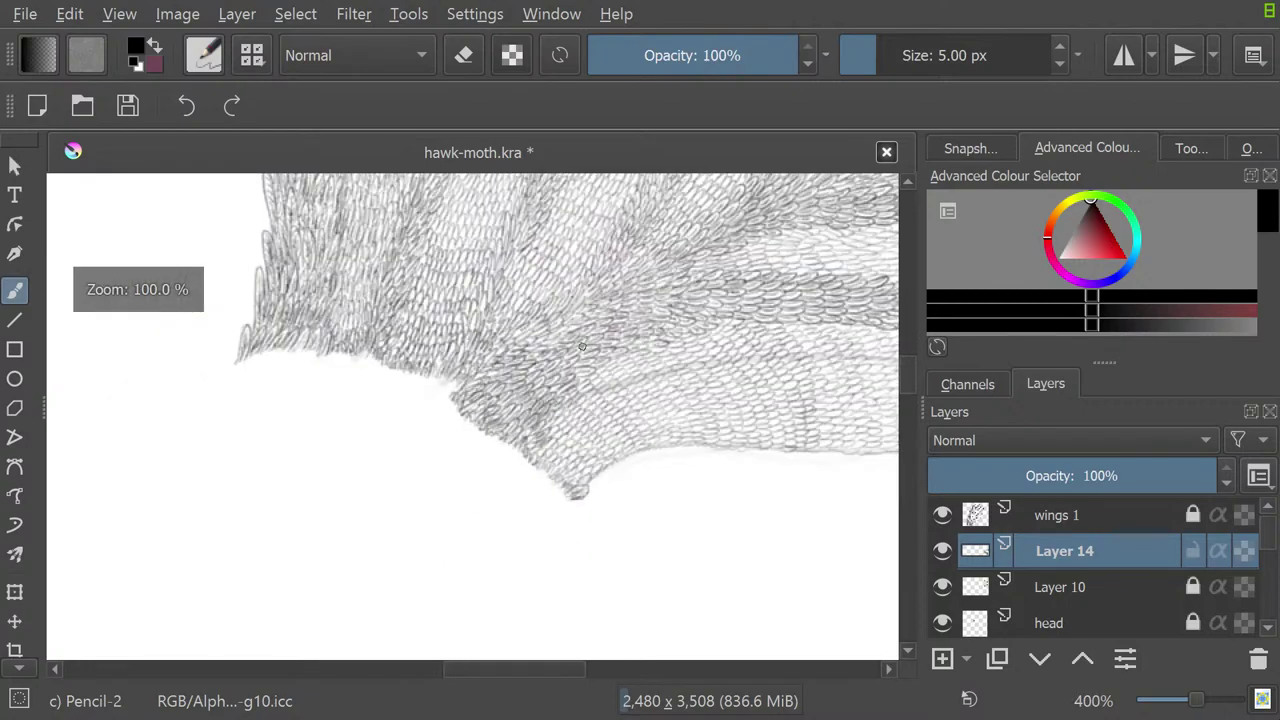
{"action": "scroll", "coordinate": [600, 276], "scroll_direction": "up", "scroll_amount": 5}
{"action": "scroll", "coordinate": [480, 400], "scroll_direction": "down", "scroll_amount": 5}
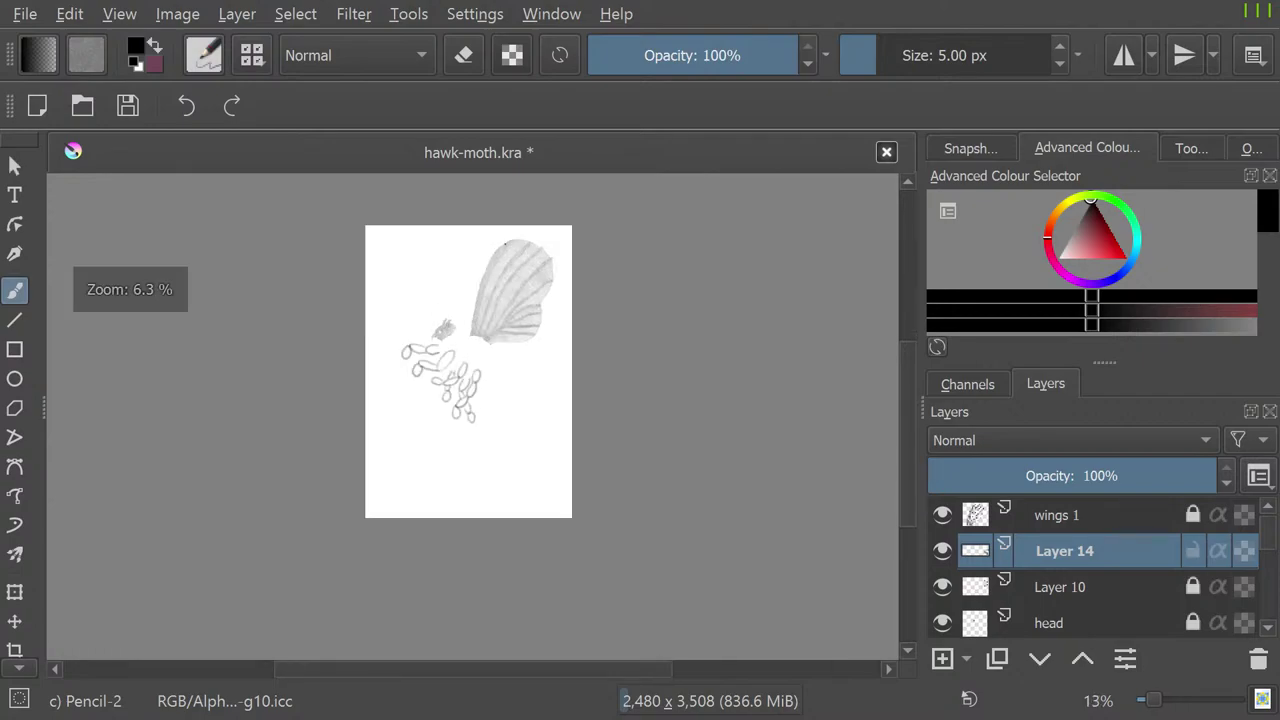
{"action": "scroll", "coordinate": [450, 300], "scroll_direction": "up", "scroll_amount": 5}
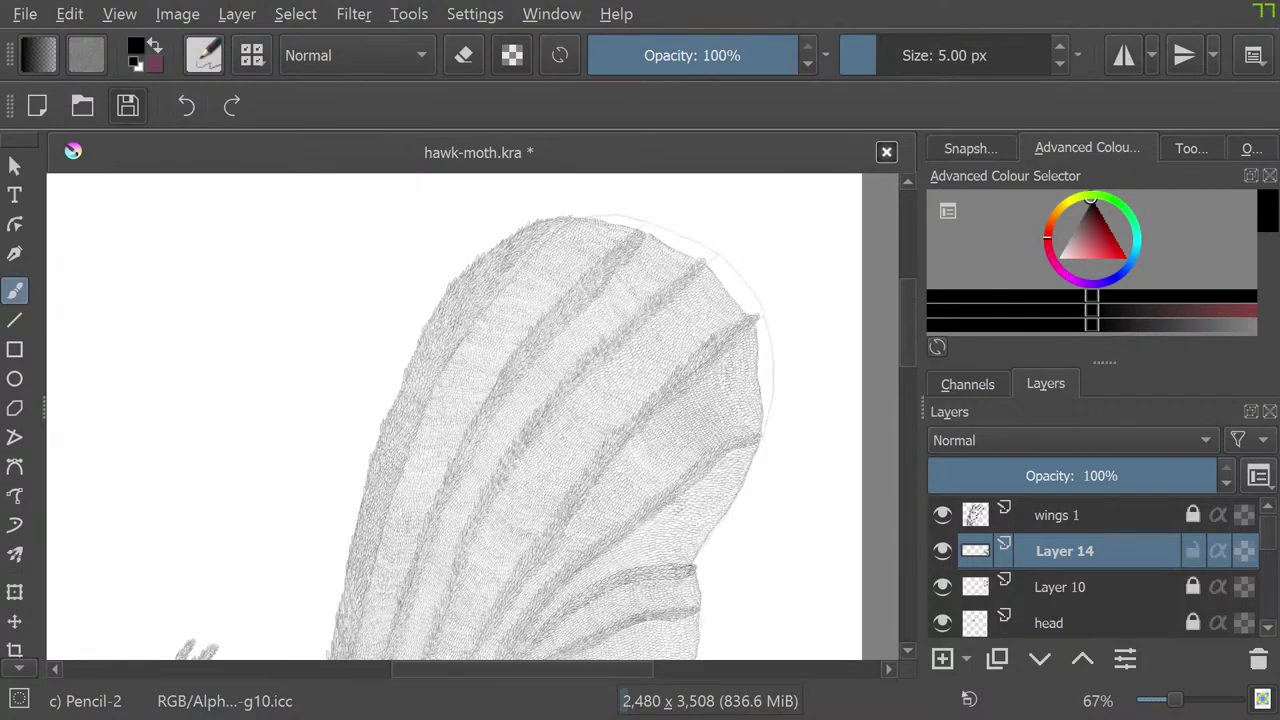
{"action": "scroll", "coordinate": [275, 312], "scroll_direction": "down", "scroll_amount": 5}
{"action": "scroll", "coordinate": [275, 312], "scroll_direction": "up", "scroll_amount": 6}
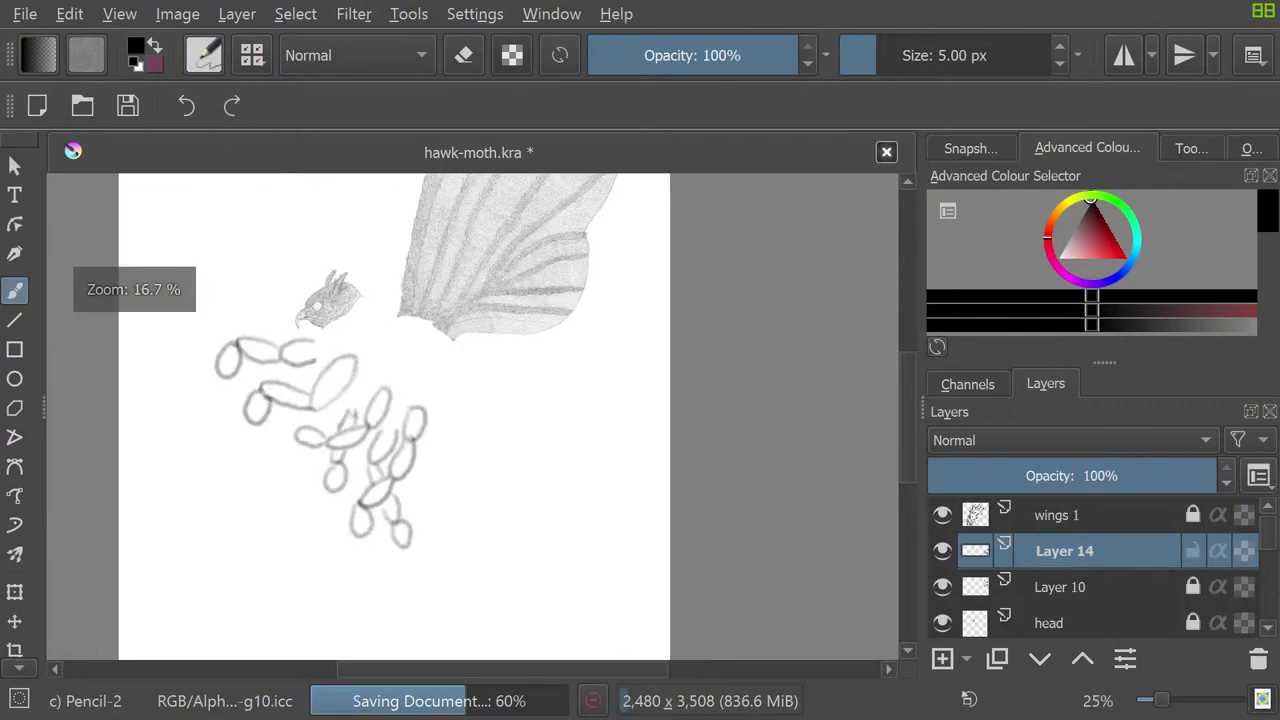
{"action": "scroll", "coordinate": [275, 312], "scroll_direction": "down", "scroll_amount": 7}
{"action": "scroll", "coordinate": [275, 312], "scroll_direction": "up", "scroll_amount": 5}
{"action": "scroll", "coordinate": [275, 312], "scroll_direction": "down", "scroll_amount": 4}
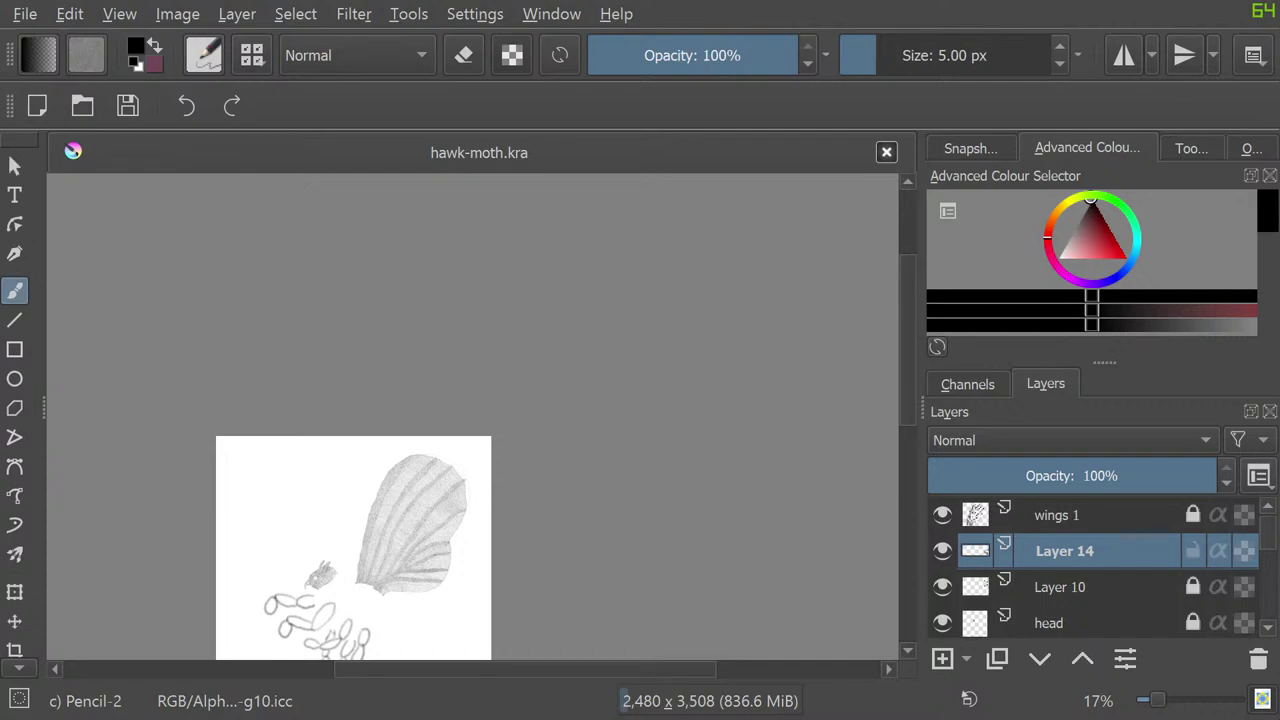
Step: Examine the finished scale pattern over the whole wing, up close and in canvas-only mode
{"action": "scroll", "coordinate": [534, 504], "scroll_direction": "up", "scroll_amount": 2}
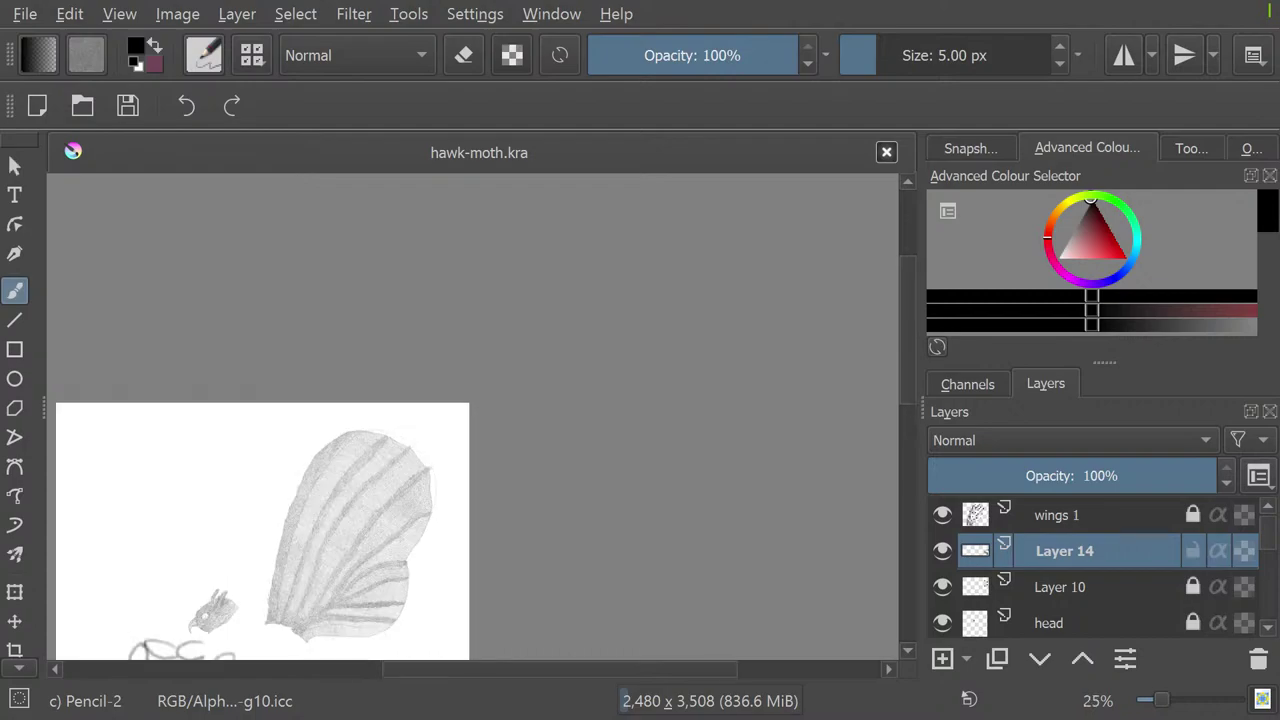
{"action": "scroll", "coordinate": [350, 410], "scroll_direction": "down", "scroll_amount": 5}
{"action": "scroll", "coordinate": [406, 366], "scroll_direction": "up", "scroll_amount": 4}
{"action": "scroll", "coordinate": [406, 367], "scroll_direction": "up", "scroll_amount": 5}
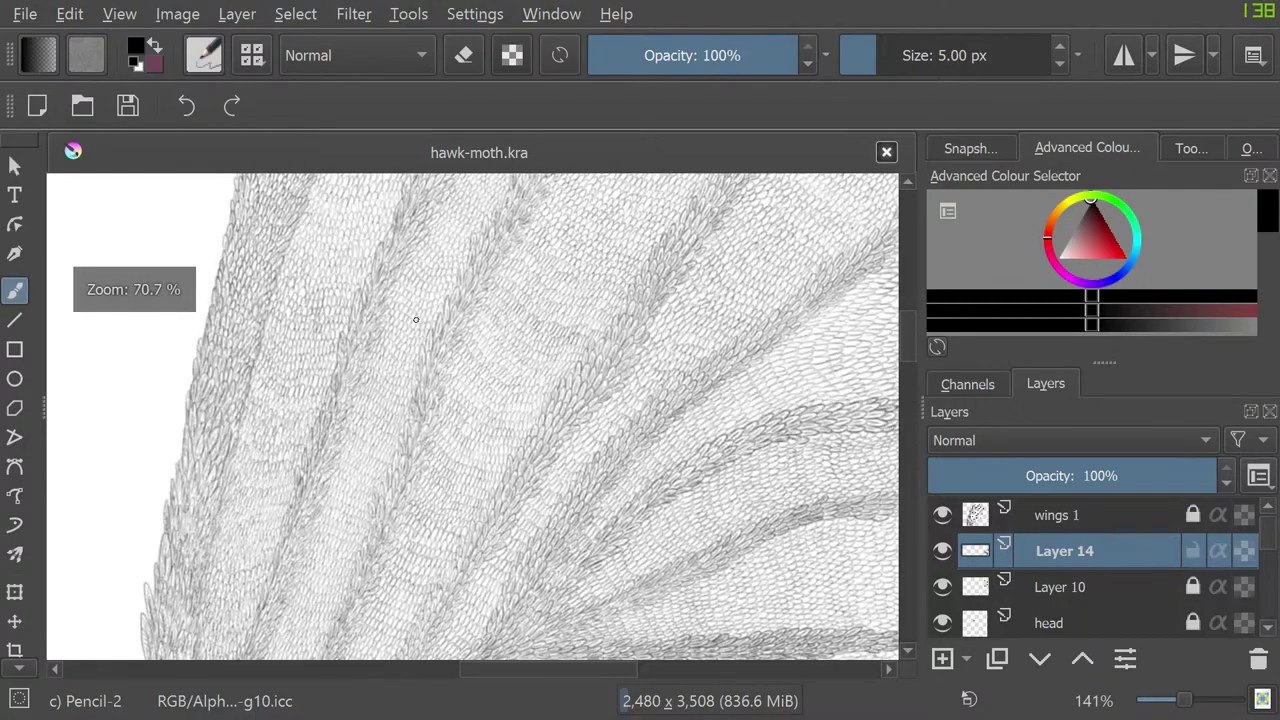
{"action": "scroll", "coordinate": [417, 266], "scroll_direction": "down", "scroll_amount": 2}
{"action": "key", "text": "Tab"}
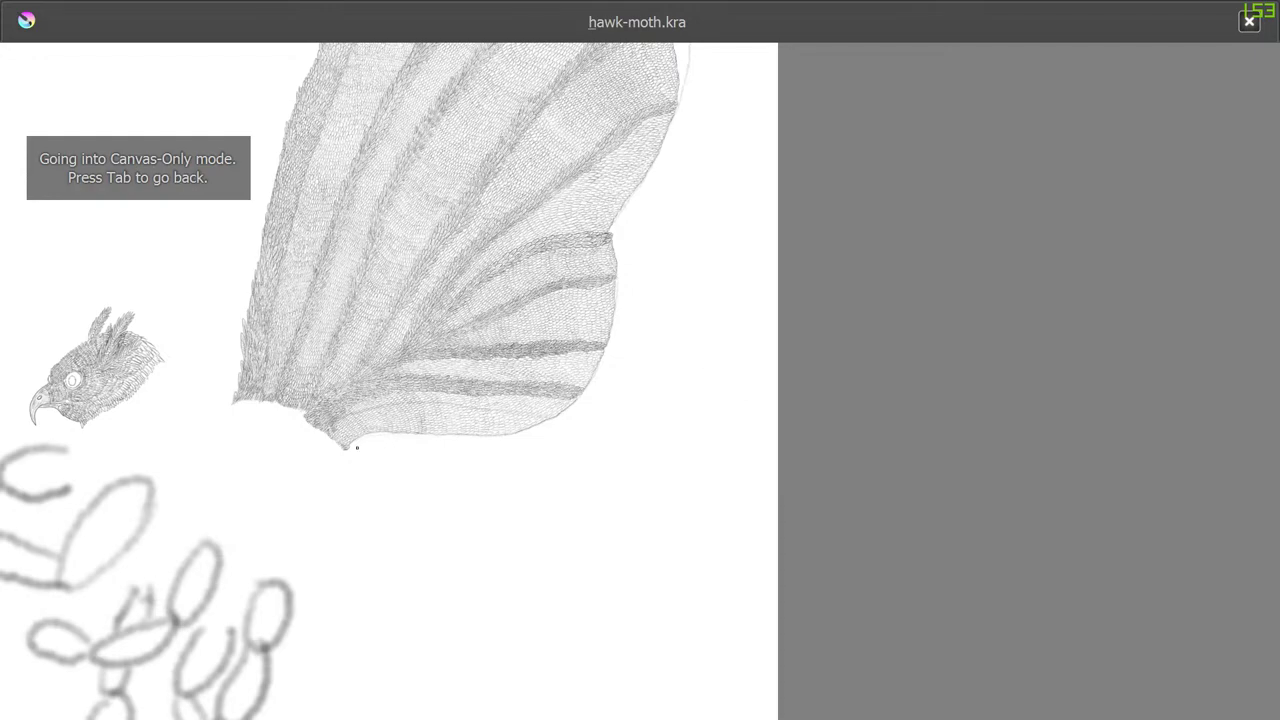
{"action": "scroll", "coordinate": [356, 447], "scroll_direction": "down", "scroll_amount": 4}
{"action": "scroll", "coordinate": [304, 505], "scroll_direction": "up", "scroll_amount": 4}
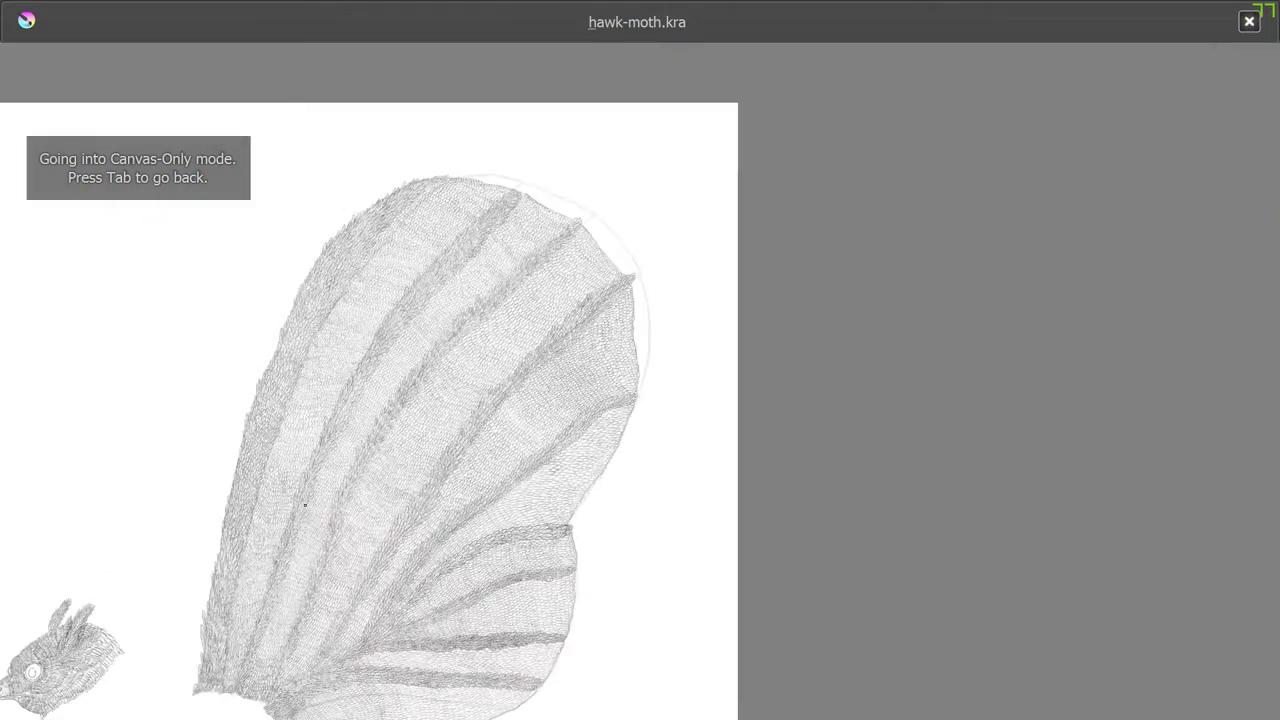
{"action": "key", "text": "Tab"}
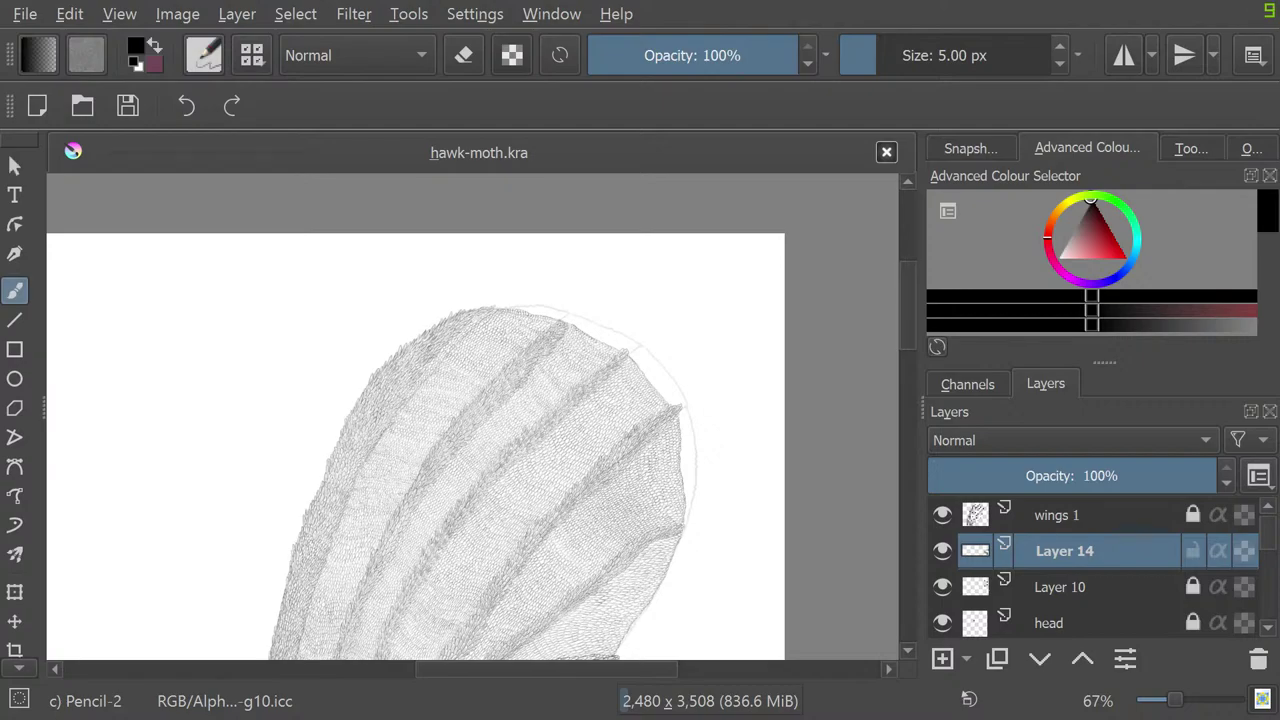
Step: Hide Layer 10 and the head and ears layers
{"action": "left_click", "coordinate": [942, 587]}
{"action": "key", "text": "minus"}
{"action": "key", "text": "minus"}
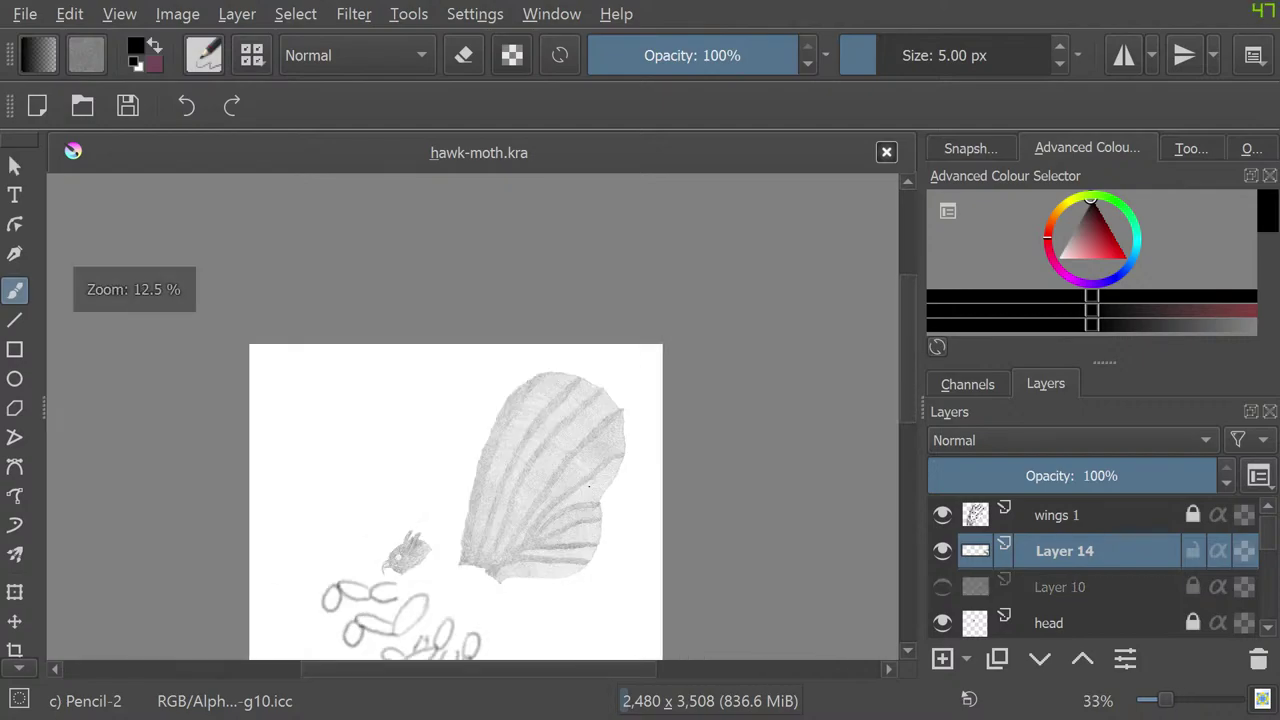
{"action": "key", "text": "plus"}
{"action": "left_click", "coordinate": [942, 623]}
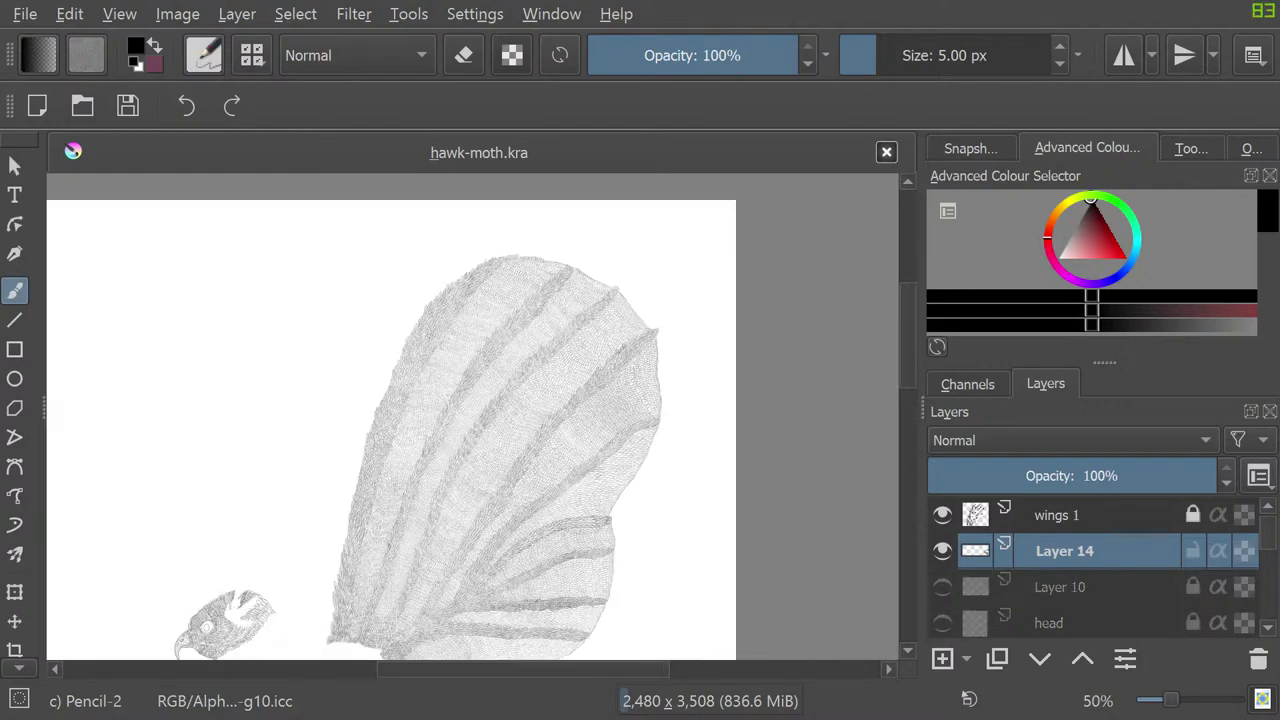
{"action": "scroll", "coordinate": [942, 590], "scroll_direction": "down", "scroll_amount": 1}
{"action": "left_click", "coordinate": [942, 555]}
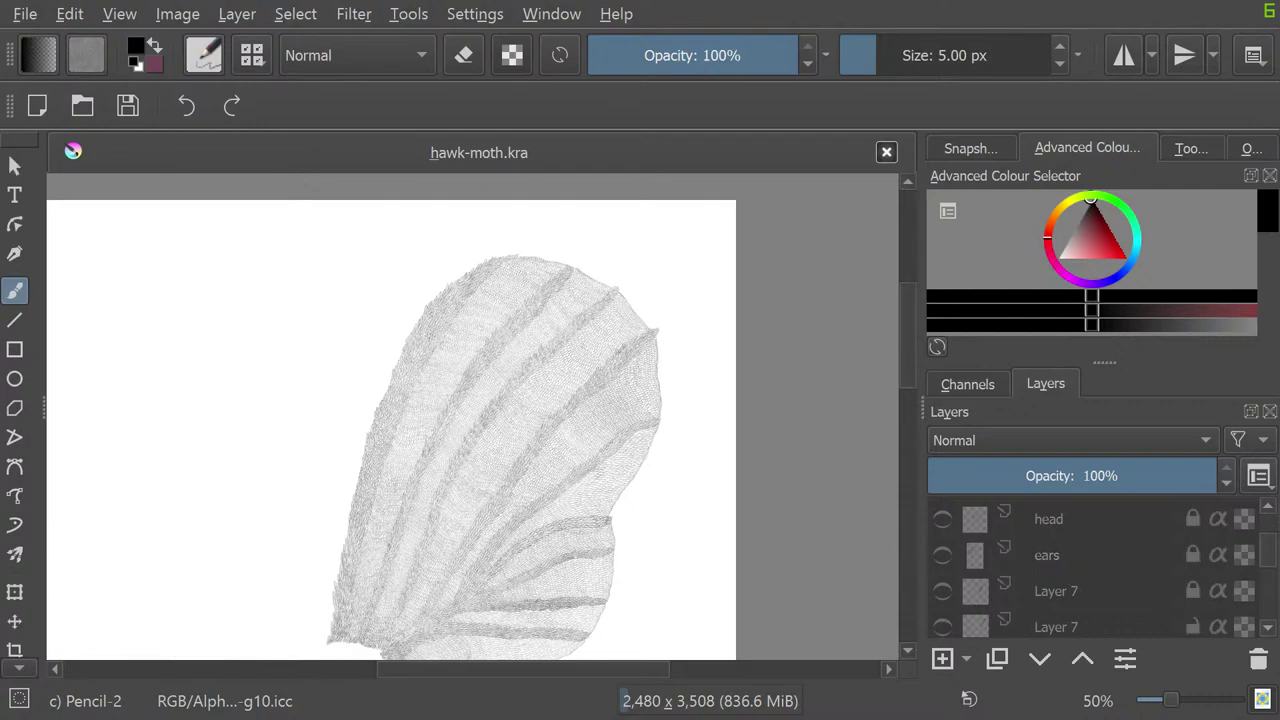
Step: Hide the legs layer and view the whole wing by itself on the white background
{"action": "scroll", "coordinate": [1050, 570], "scroll_direction": "down", "scroll_amount": 2}
{"action": "left_click", "coordinate": [942, 527]}
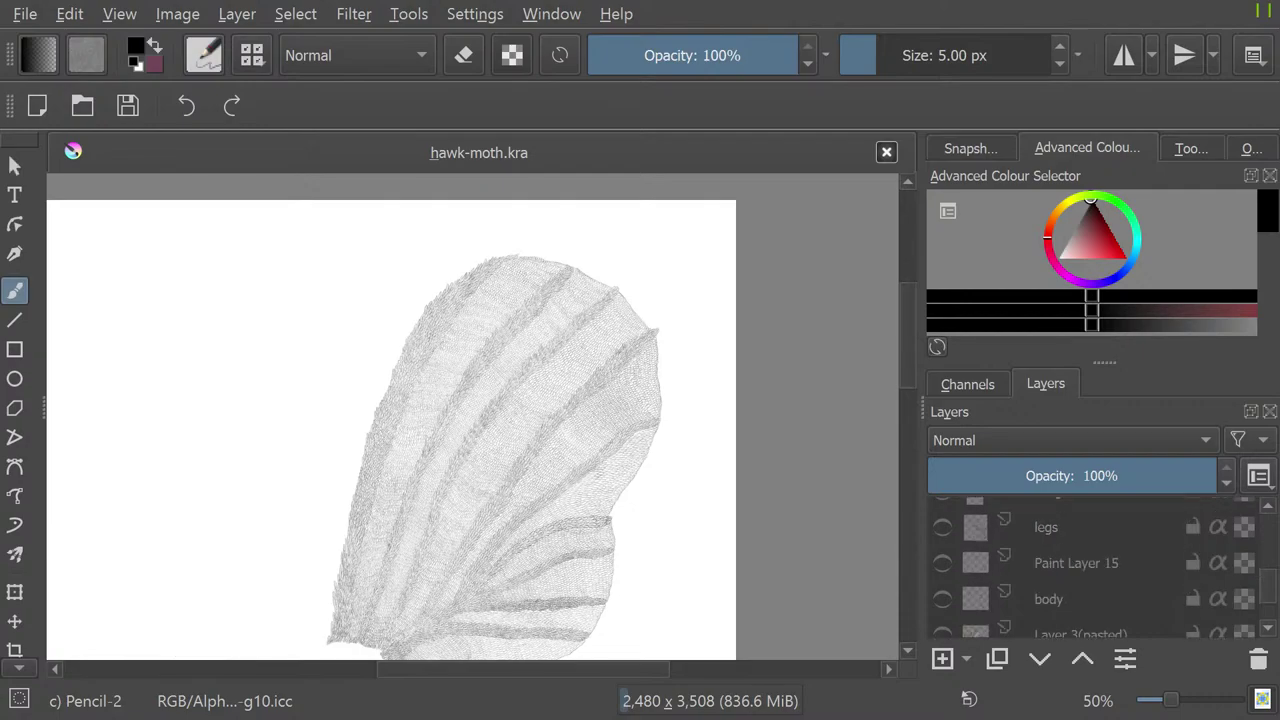
{"action": "scroll", "coordinate": [1050, 570], "scroll_direction": "down", "scroll_amount": 1}
{"action": "scroll", "coordinate": [458, 490], "scroll_direction": "down", "scroll_amount": 2}
{"action": "scroll", "coordinate": [446, 550], "scroll_direction": "up", "scroll_amount": 2}
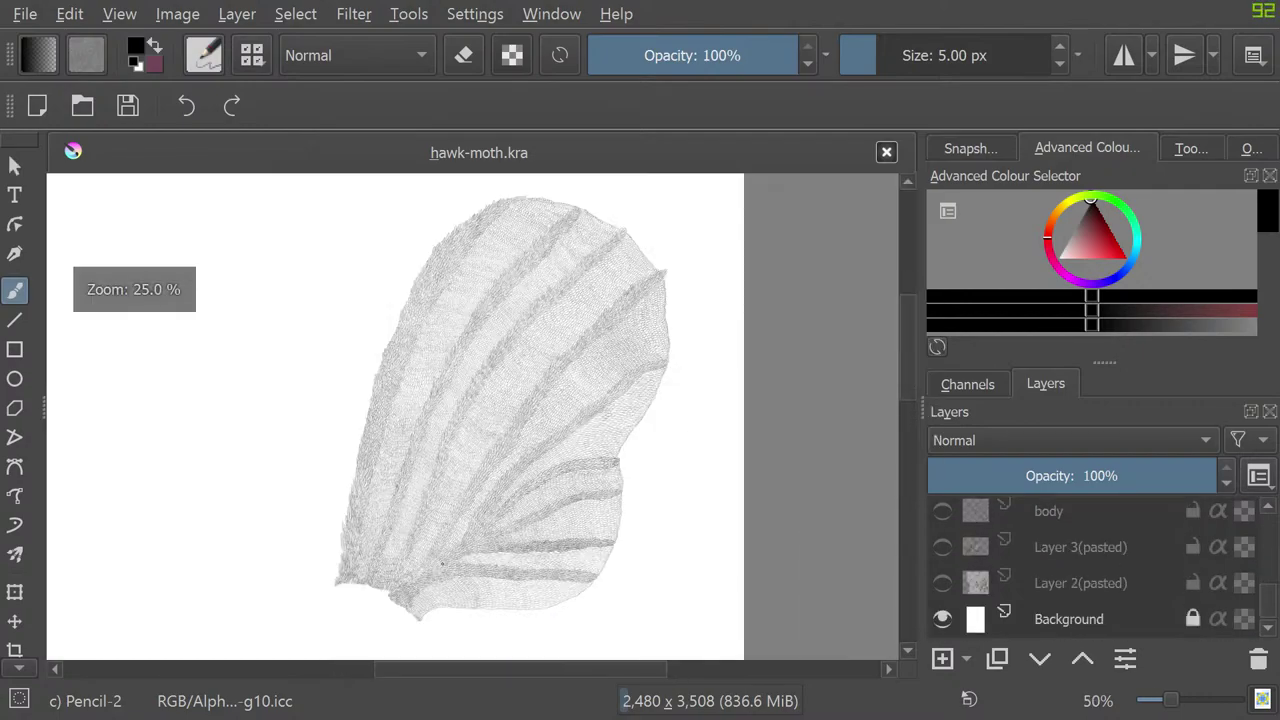
{"action": "scroll", "coordinate": [446, 520], "scroll_direction": "up", "scroll_amount": 1}
{"action": "scroll", "coordinate": [450, 470], "scroll_direction": "down", "scroll_amount": 1}
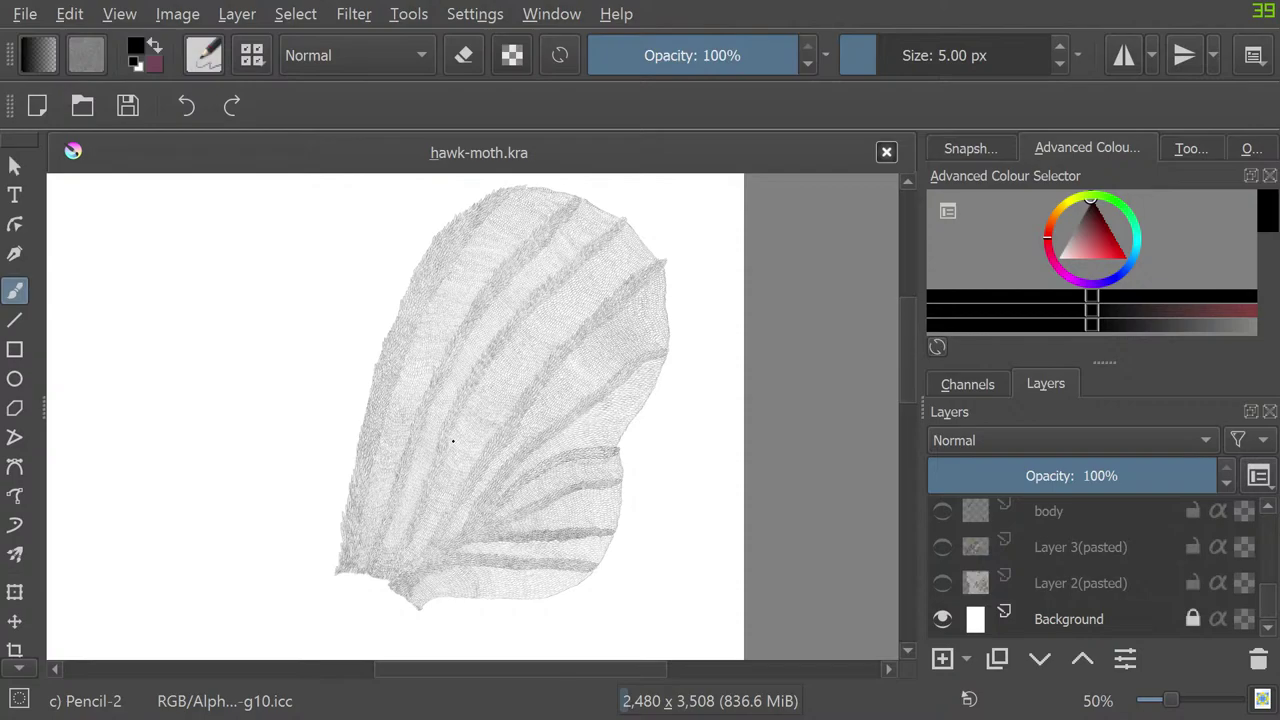
Step: Examine the wing's scale pattern in canvas-only mode, both as a whole and up close around the veins
{"action": "key", "text": "Tab"}
{"action": "scroll", "coordinate": [406, 311], "scroll_direction": "up", "scroll_amount": 2}
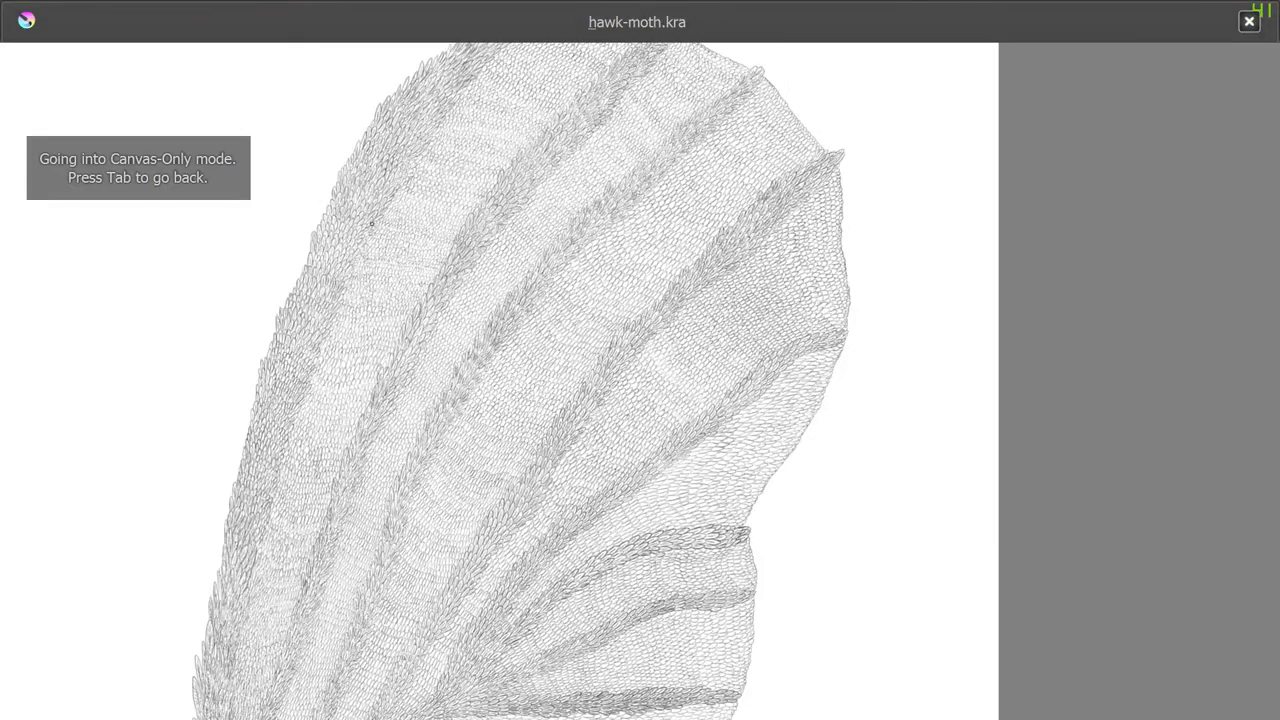
{"action": "scroll", "coordinate": [365, 247], "scroll_direction": "down", "scroll_amount": 1}
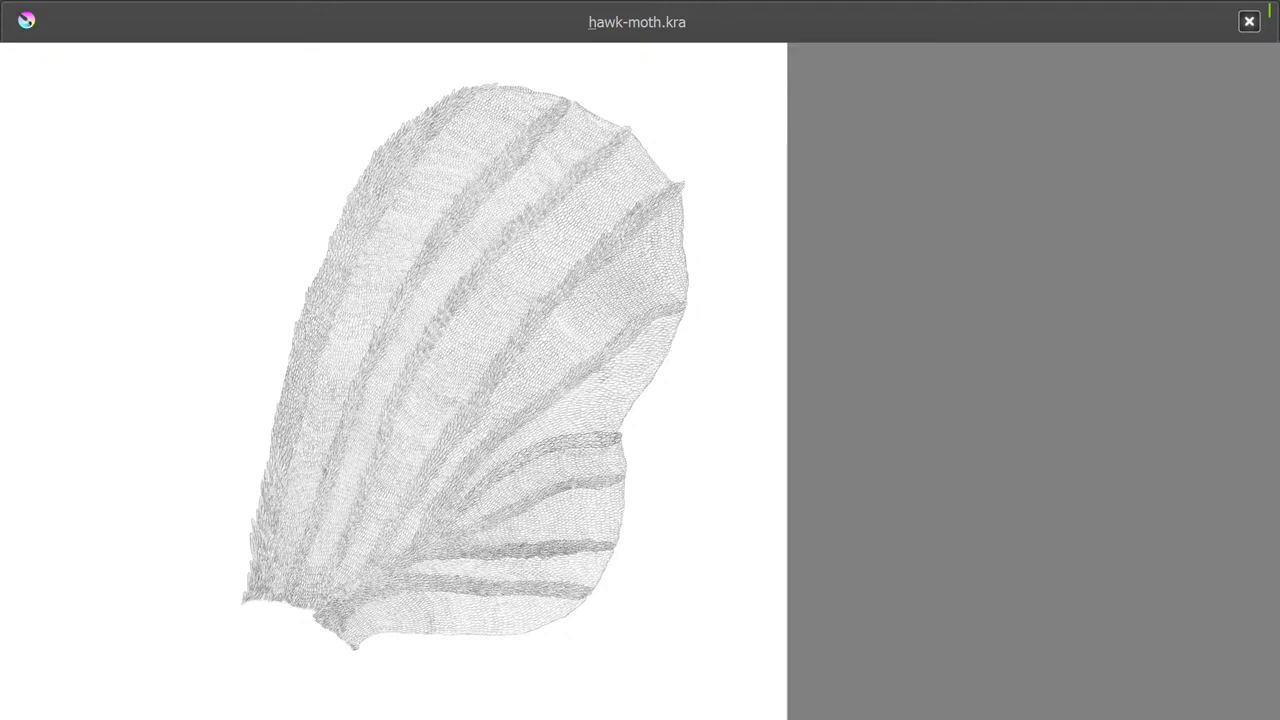
{"action": "scroll", "coordinate": [391, 550], "scroll_direction": "up", "scroll_amount": 1}
{"action": "scroll", "coordinate": [391, 550], "scroll_direction": "up", "scroll_amount": 5}
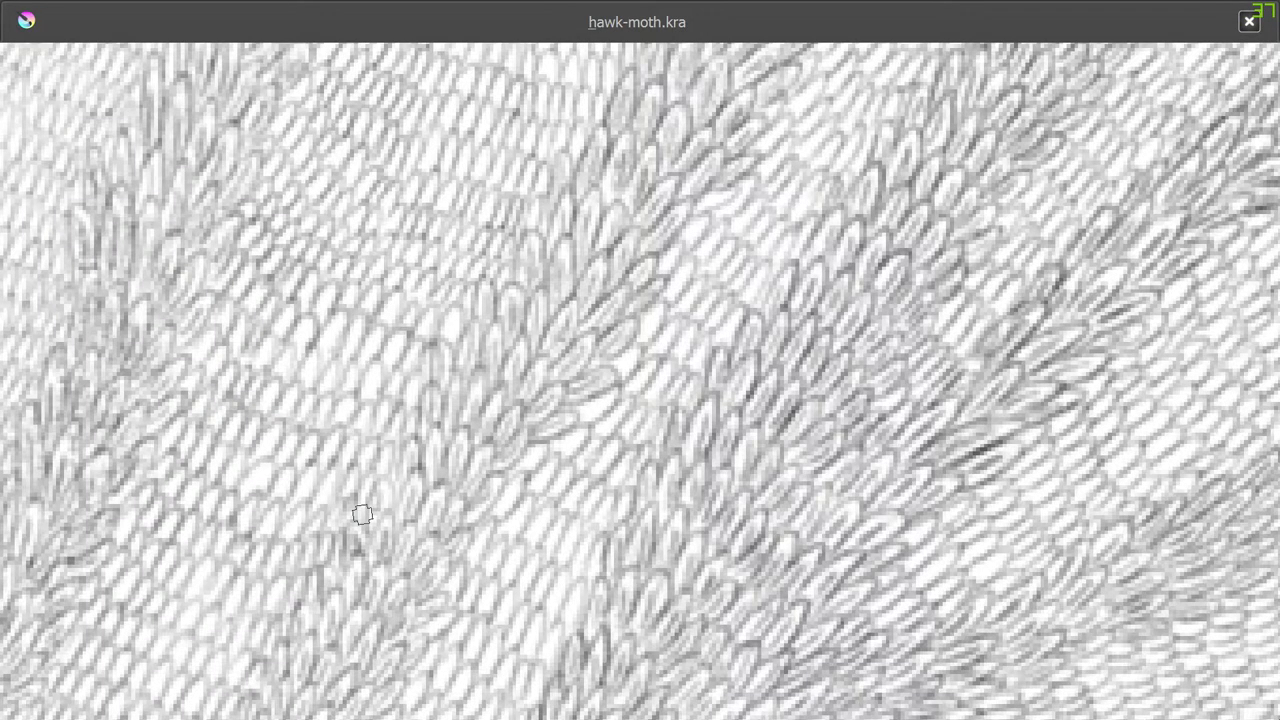
{"action": "key", "text": "Tab"}
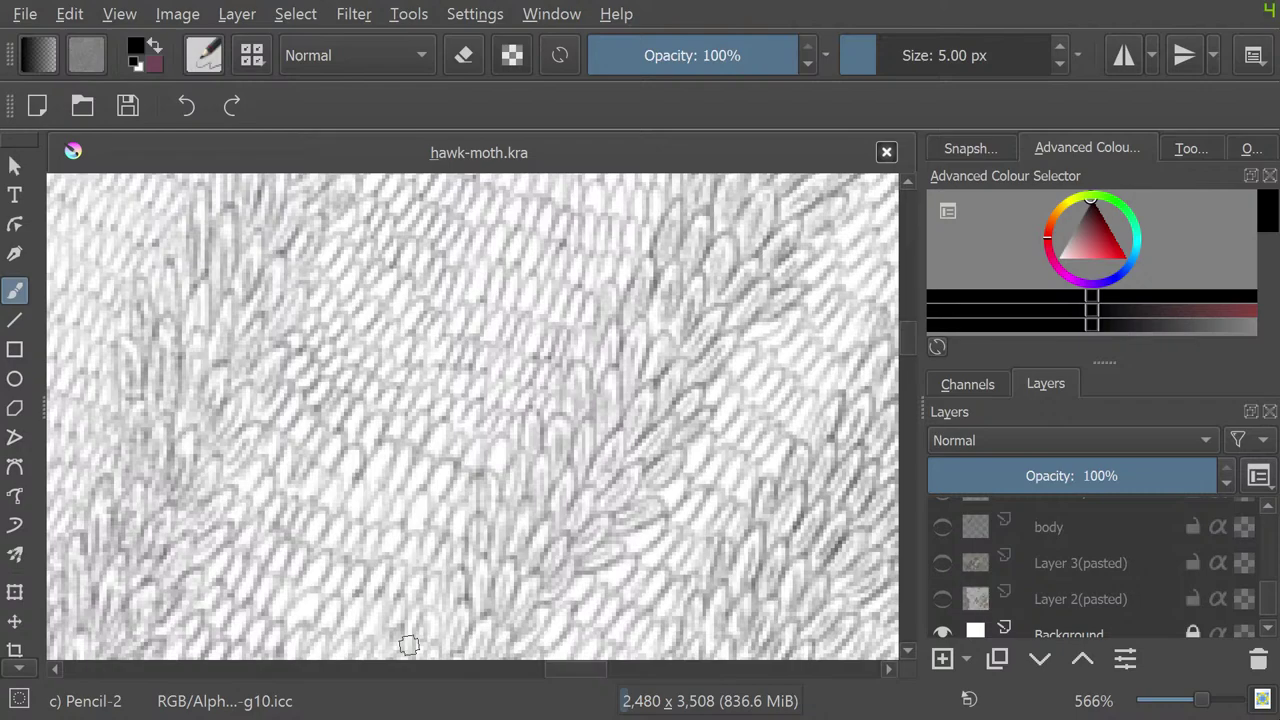
{"action": "scroll", "coordinate": [385, 590], "scroll_direction": "down", "scroll_amount": 3}
{"action": "scroll", "coordinate": [367, 537], "scroll_direction": "up", "scroll_amount": 1}
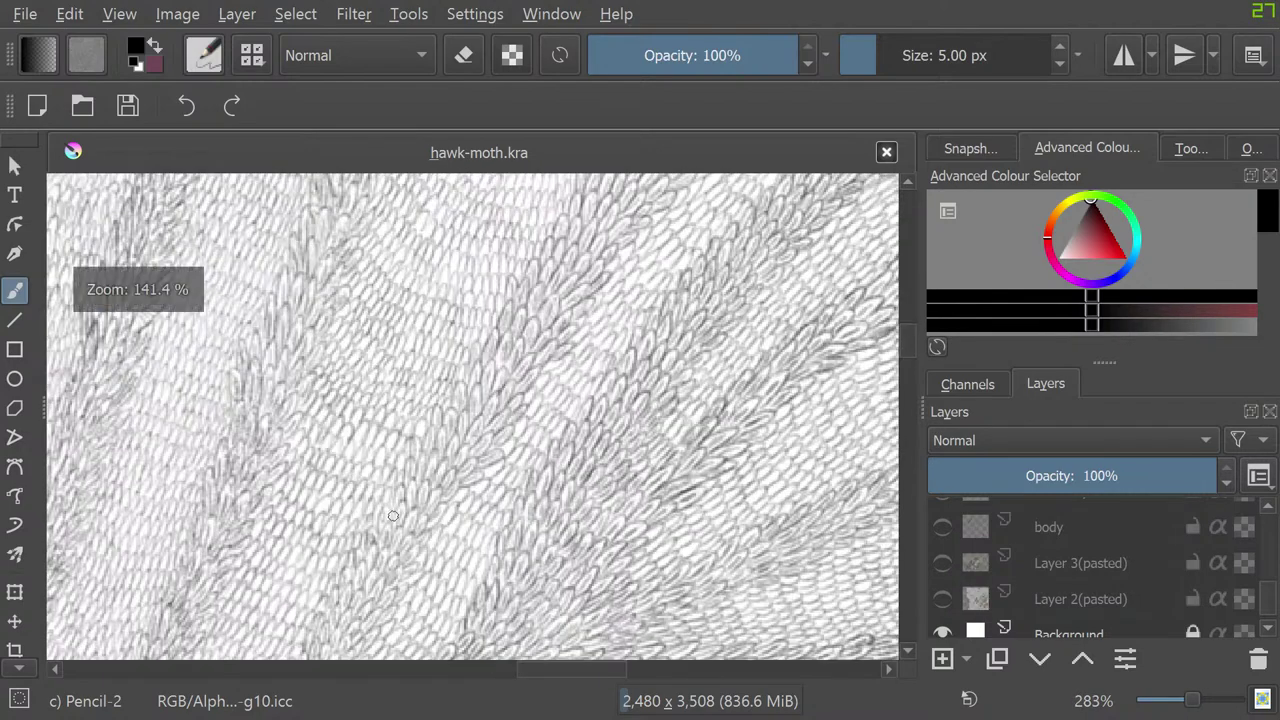
Step: Toggle the wings 1 layer's visibility to compare its scales, and hide Layer 14
{"action": "scroll", "coordinate": [1080, 570], "scroll_direction": "up", "scroll_amount": 2}
{"action": "scroll", "coordinate": [1095, 570], "scroll_direction": "up", "scroll_amount": 2}
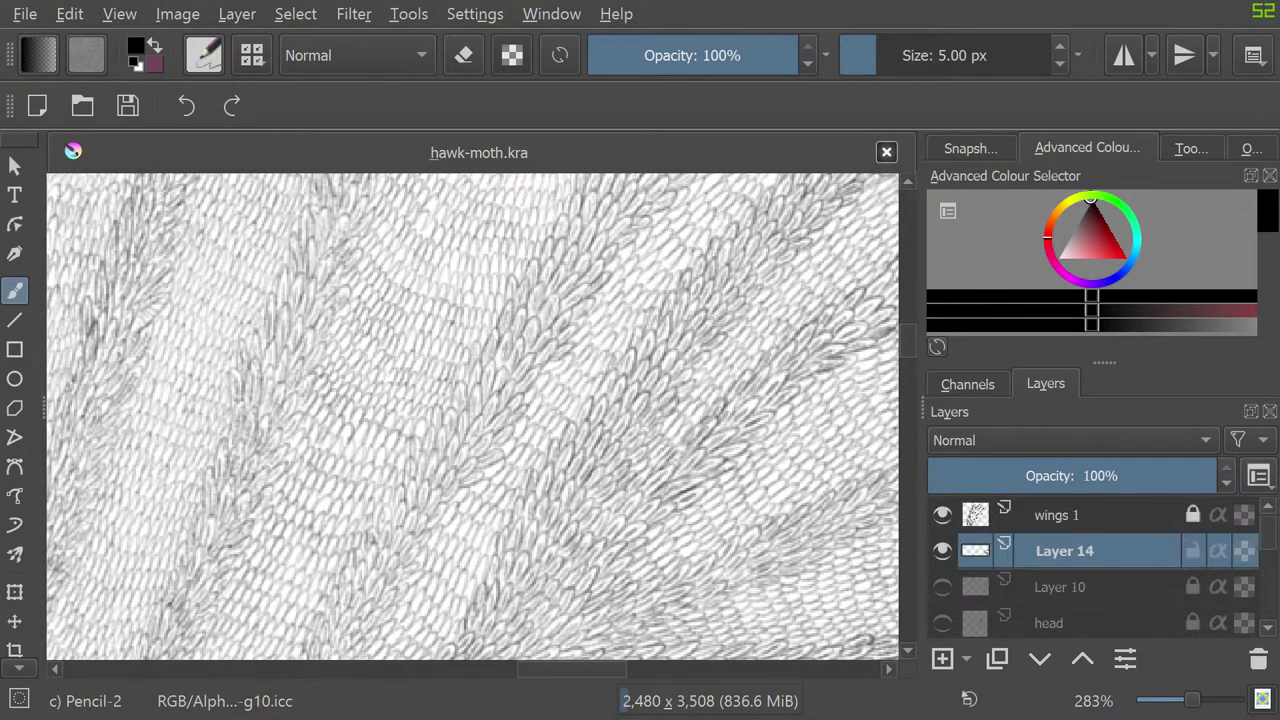
{"action": "left_click", "coordinate": [941, 515]}
{"action": "left_click", "coordinate": [942, 514]}
{"action": "left_click", "coordinate": [942, 514]}
{"action": "left_click", "coordinate": [942, 514]}
{"action": "left_click", "coordinate": [942, 550]}
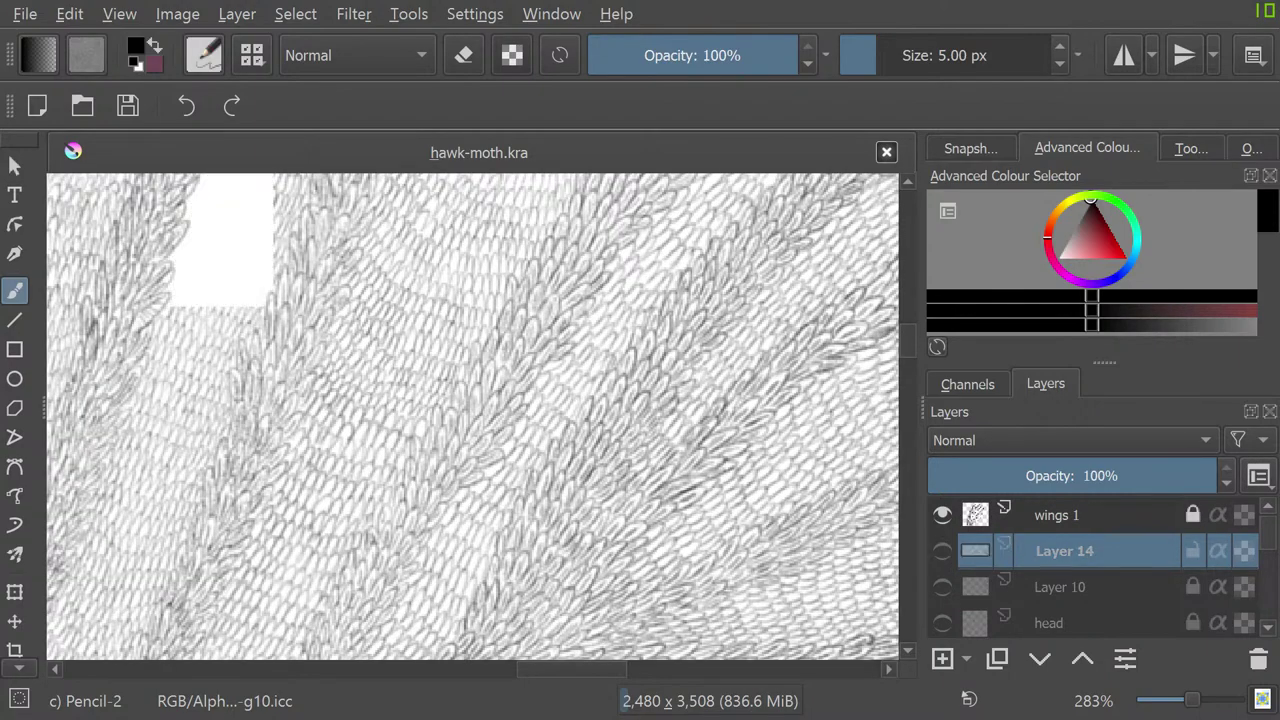
Step: Lock Layer 14 and make the wings 1 layer active and unlocked for drawing
{"action": "left_click", "coordinate": [1192, 550]}
{"action": "left_click", "coordinate": [1061, 514]}
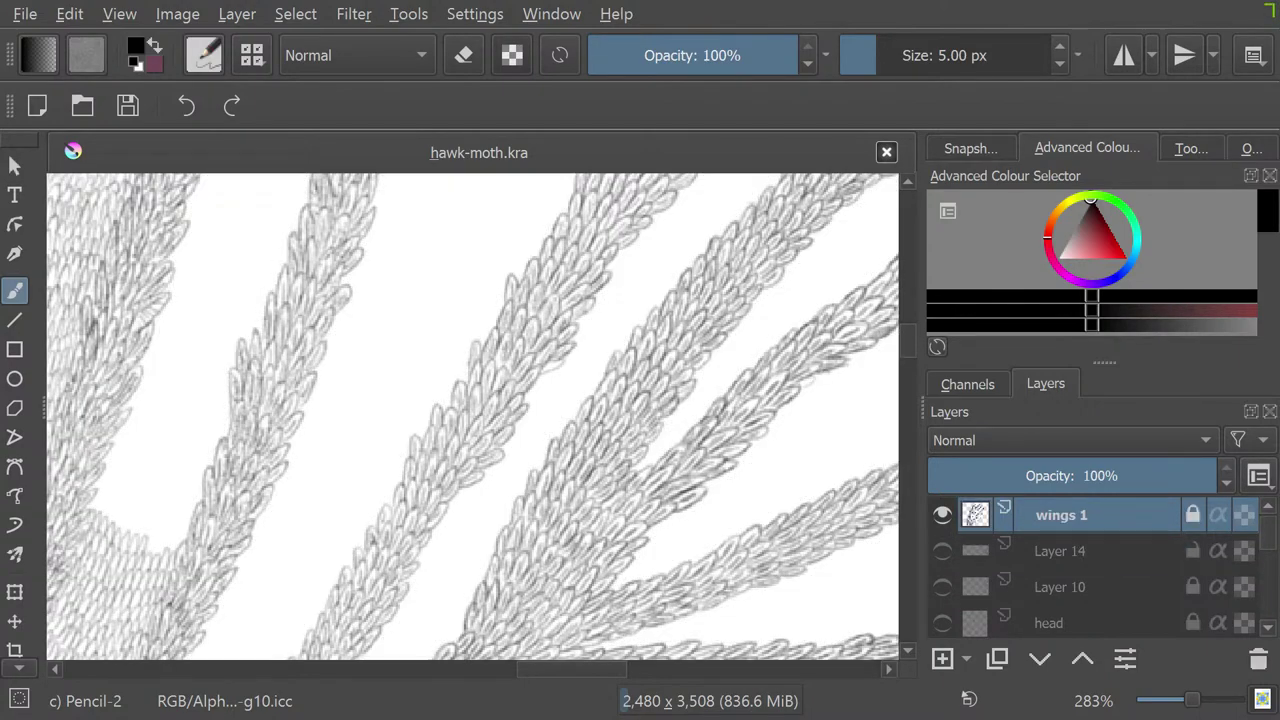
{"action": "left_click", "coordinate": [1192, 514]}
{"action": "mouse_move", "coordinate": [1060, 550]}
{"action": "left_click", "coordinate": [941, 551]}
{"action": "left_click", "coordinate": [942, 550]}
Step: Reinforce the pencil scales along the lower part of the central wing vein on wings 1, and show Layer 14 again
{"action": "left_click_drag", "start_coordinate": [378, 530], "coordinate": [403, 488]}
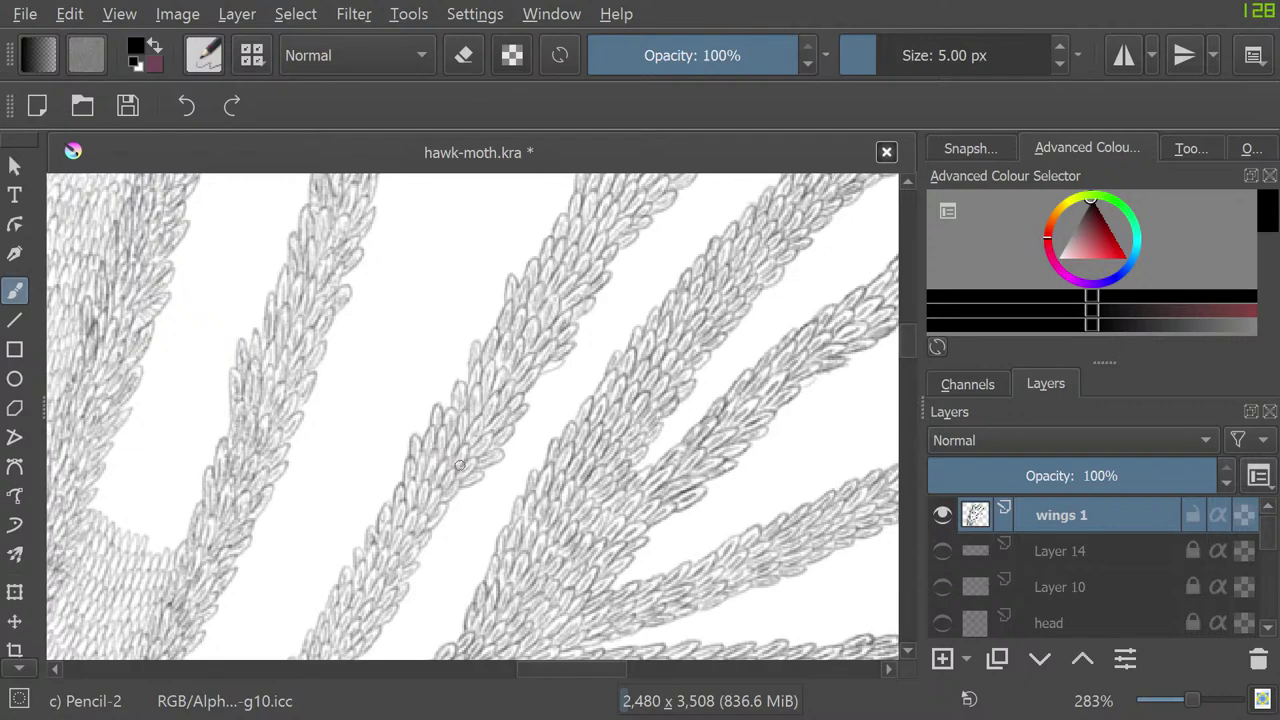
{"action": "mouse_move", "coordinate": [463, 480]}
{"action": "left_mouse_down"}
{"action": "mouse_move", "coordinate": [482, 478]}
{"action": "mouse_move", "coordinate": [456, 480]}
{"action": "left_mouse_up"}
{"action": "left_click_drag", "start_coordinate": [429, 529], "coordinate": [446, 506]}
{"action": "left_click_drag", "start_coordinate": [395, 592], "coordinate": [406, 583]}
{"action": "mouse_move", "coordinate": [371, 558]}
{"action": "left_mouse_down"}
{"action": "mouse_move", "coordinate": [372, 546]}
{"action": "mouse_move", "coordinate": [375, 567]}
{"action": "left_mouse_up"}
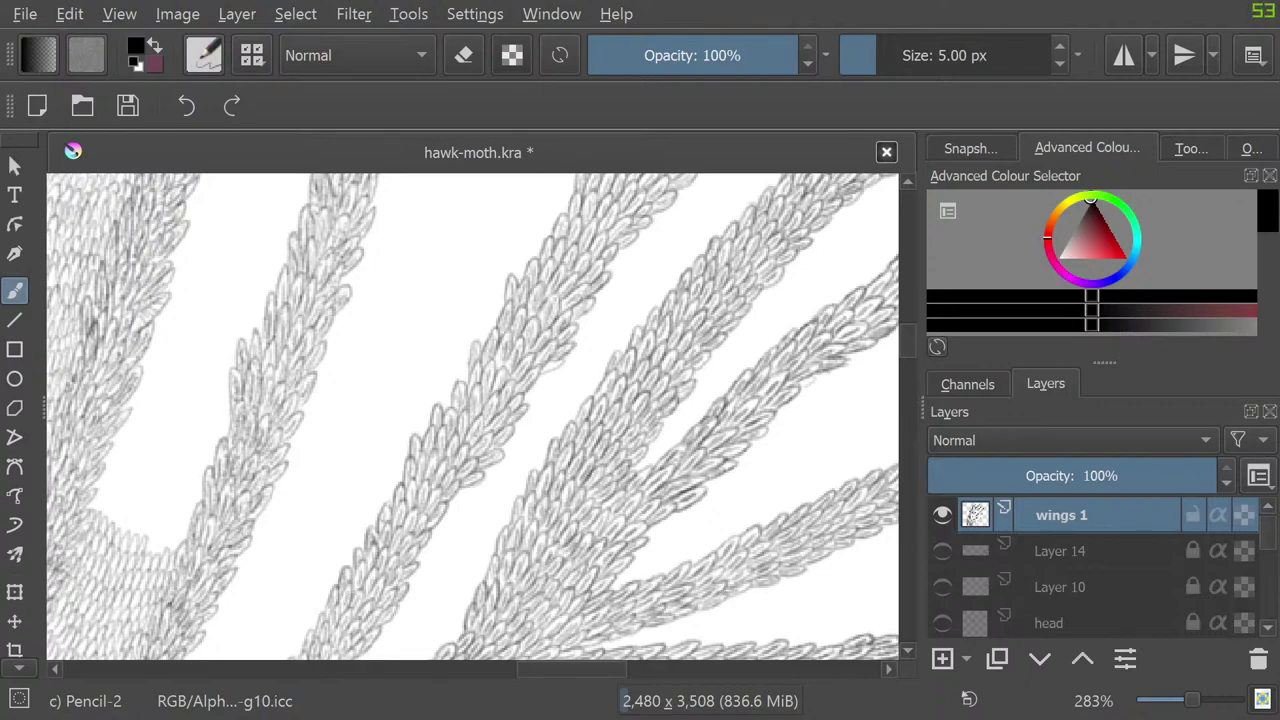
{"action": "left_click", "coordinate": [941, 551]}
{"action": "mouse_move", "coordinate": [1060, 551]}
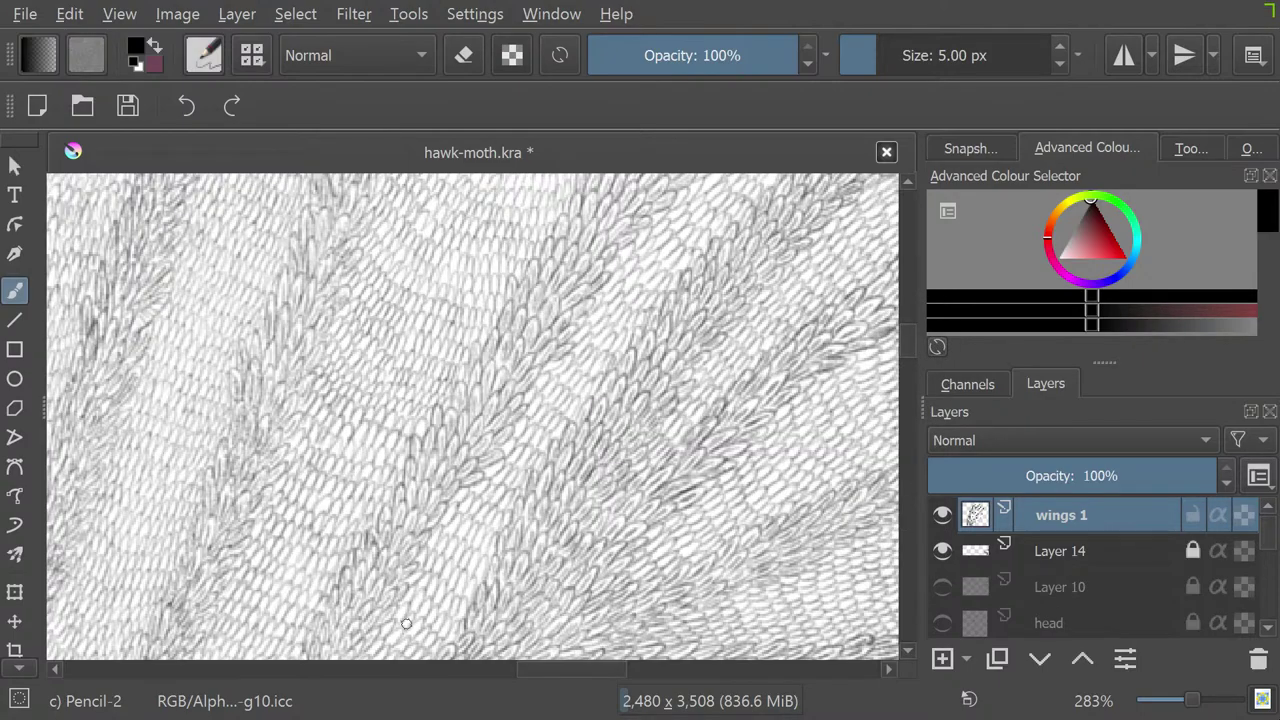
{"action": "scroll", "coordinate": [372, 602], "scroll_direction": "down", "scroll_amount": 6}
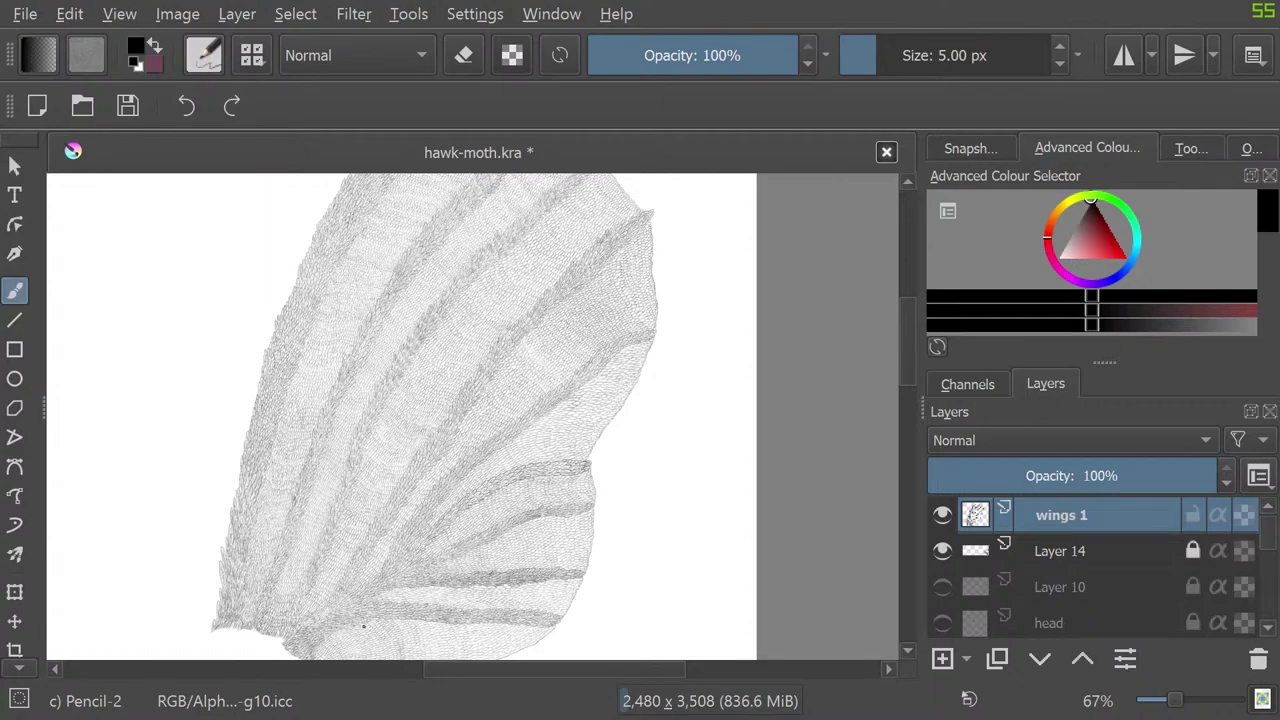
Step: Choose the Eraser Soft preset for erasing with a size of 22.02 px, and return to the Pencil-2 brush
{"action": "key", "text": "e"}
{"action": "key", "text": "F5"}
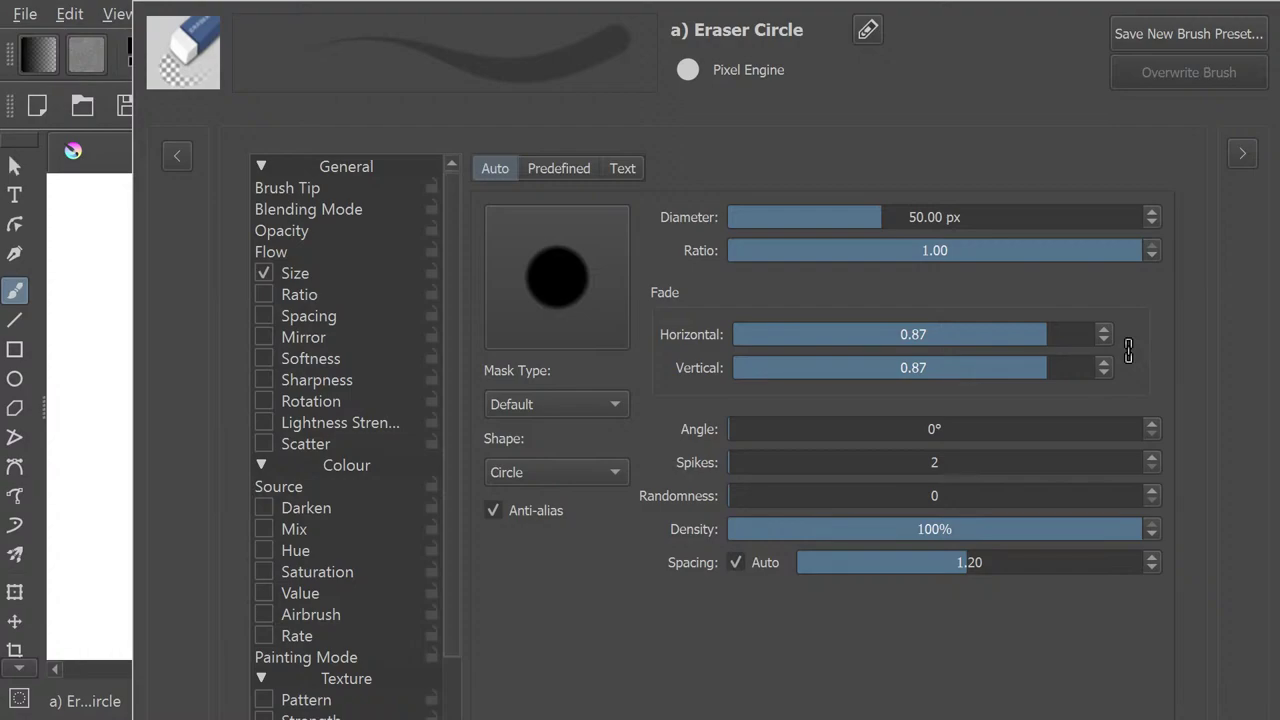
{"action": "left_click", "coordinate": [177, 156]}
{"action": "left_click", "coordinate": [123, 268]}
{"action": "mouse_move", "coordinate": [122, 266]}
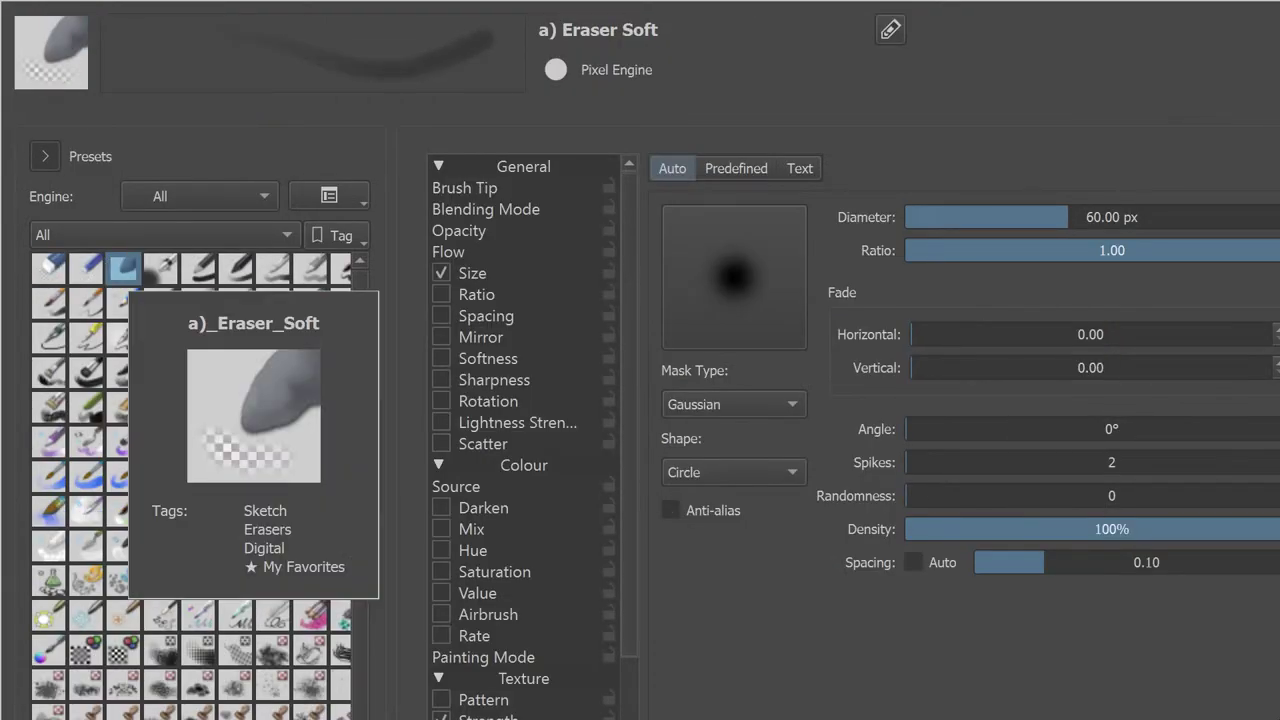
{"action": "key", "text": "F5"}
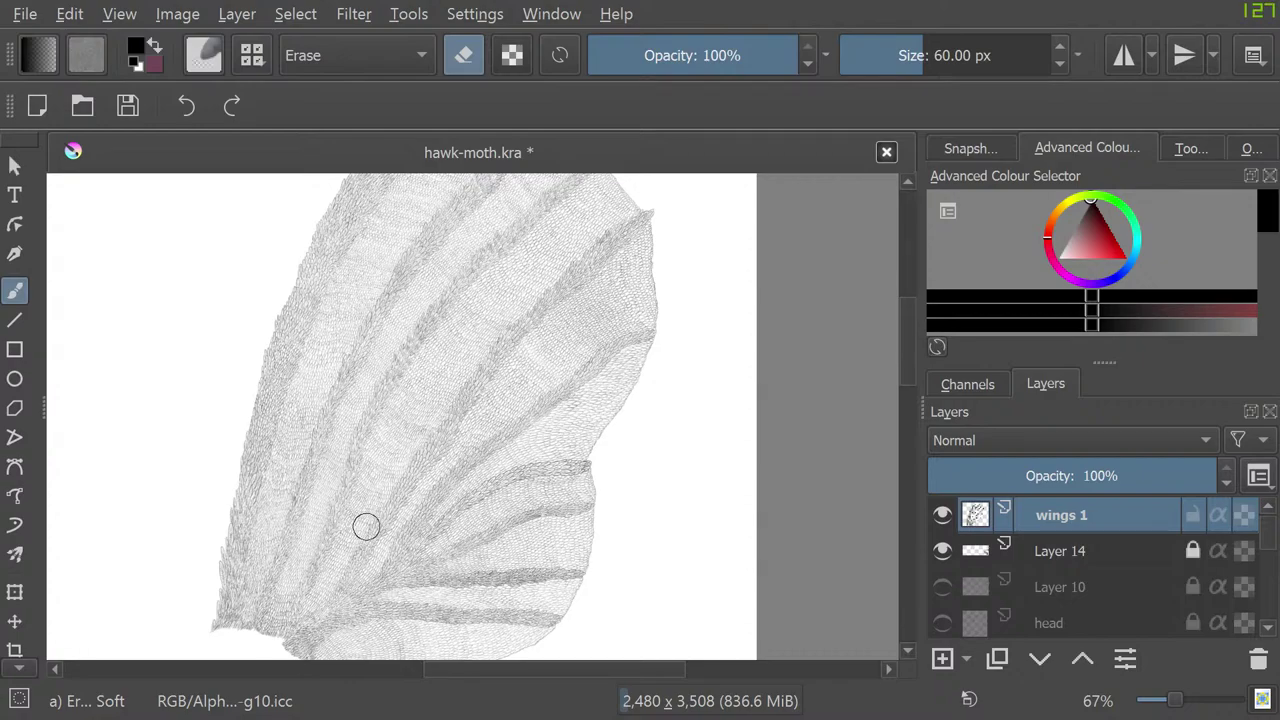
{"action": "left_click", "coordinate": [898, 55]}
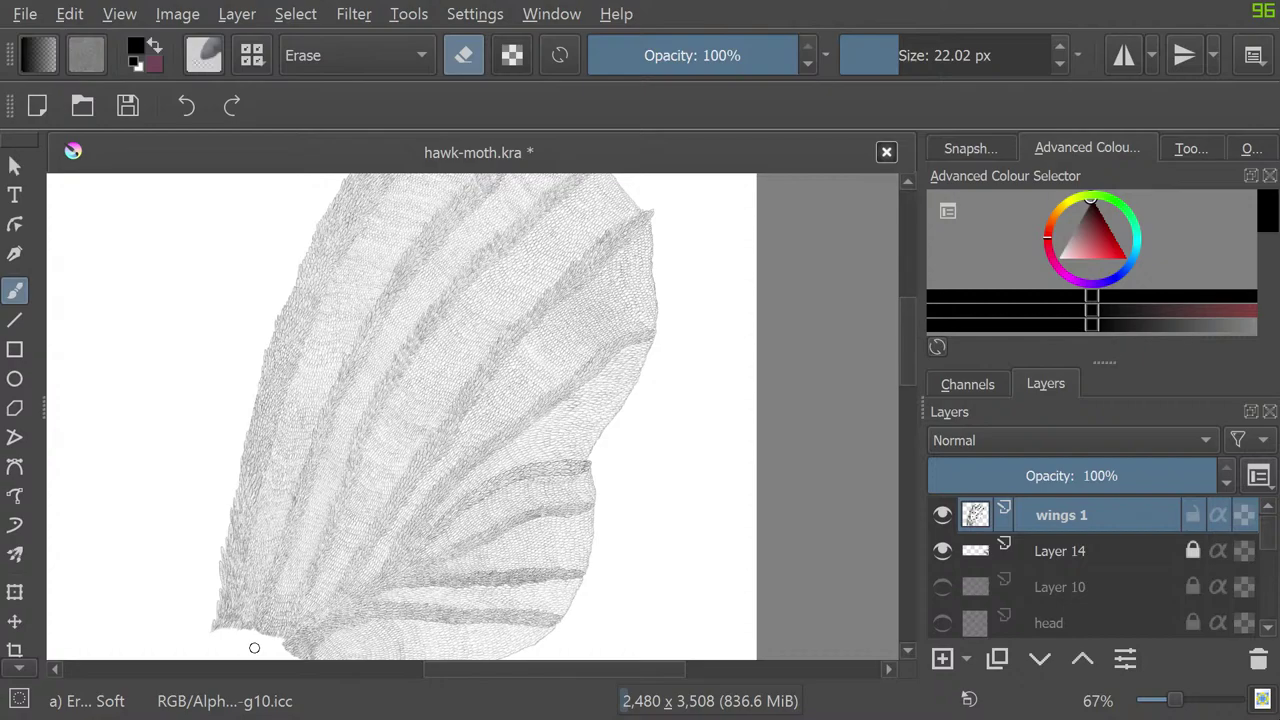
{"action": "key", "text": "slash"}
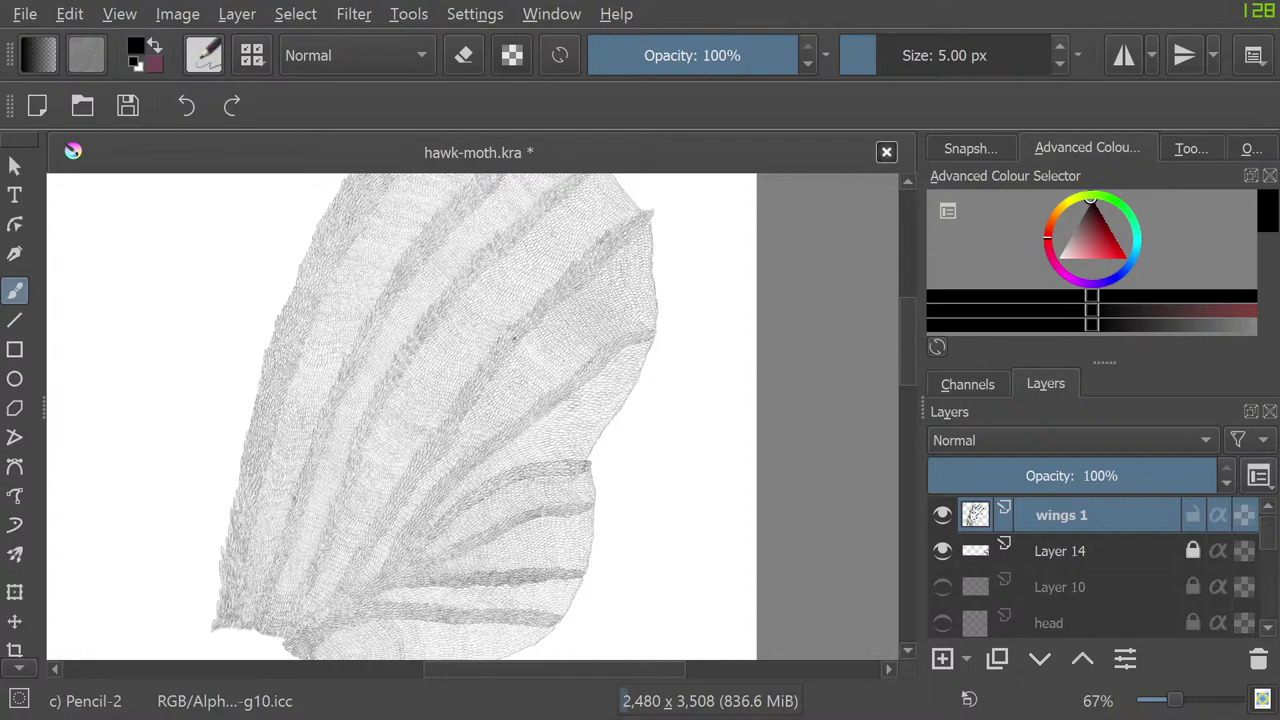
Step: Check the wing against Layer 10, and darken the overlapping scales along the vein near the wing's base on wings 1
{"action": "left_click", "coordinate": [942, 587]}
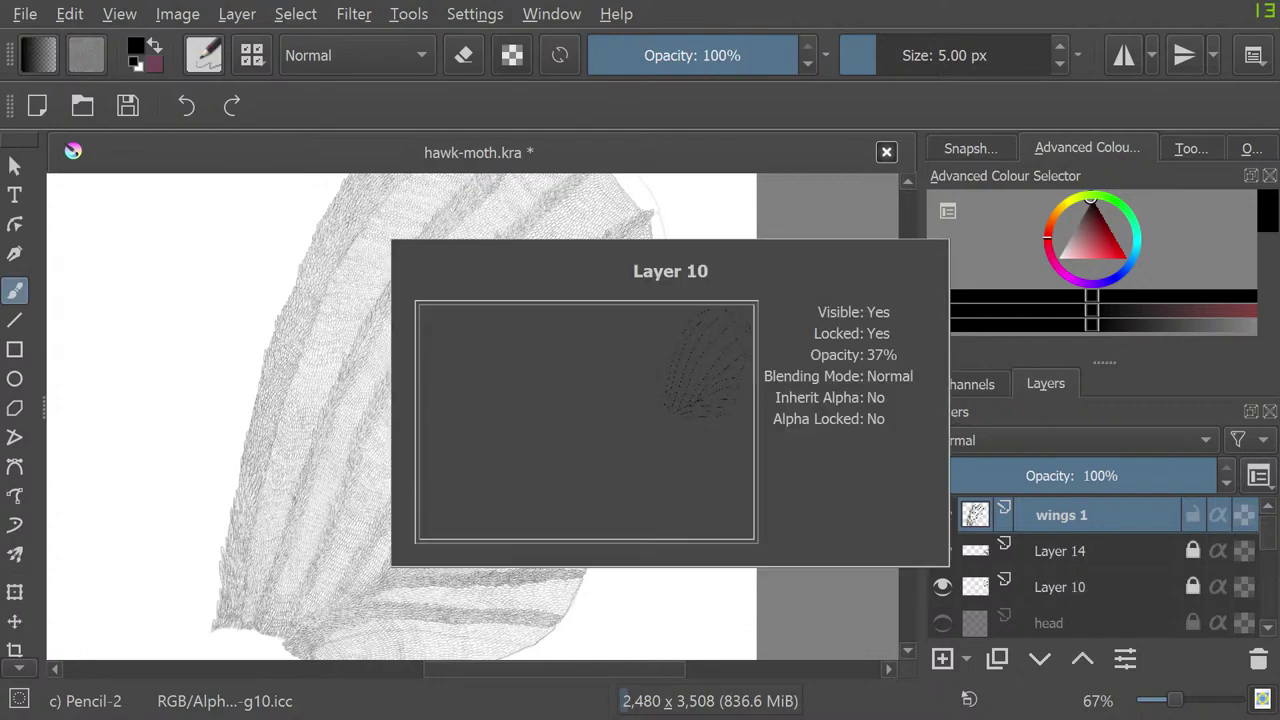
{"action": "left_click", "coordinate": [942, 587]}
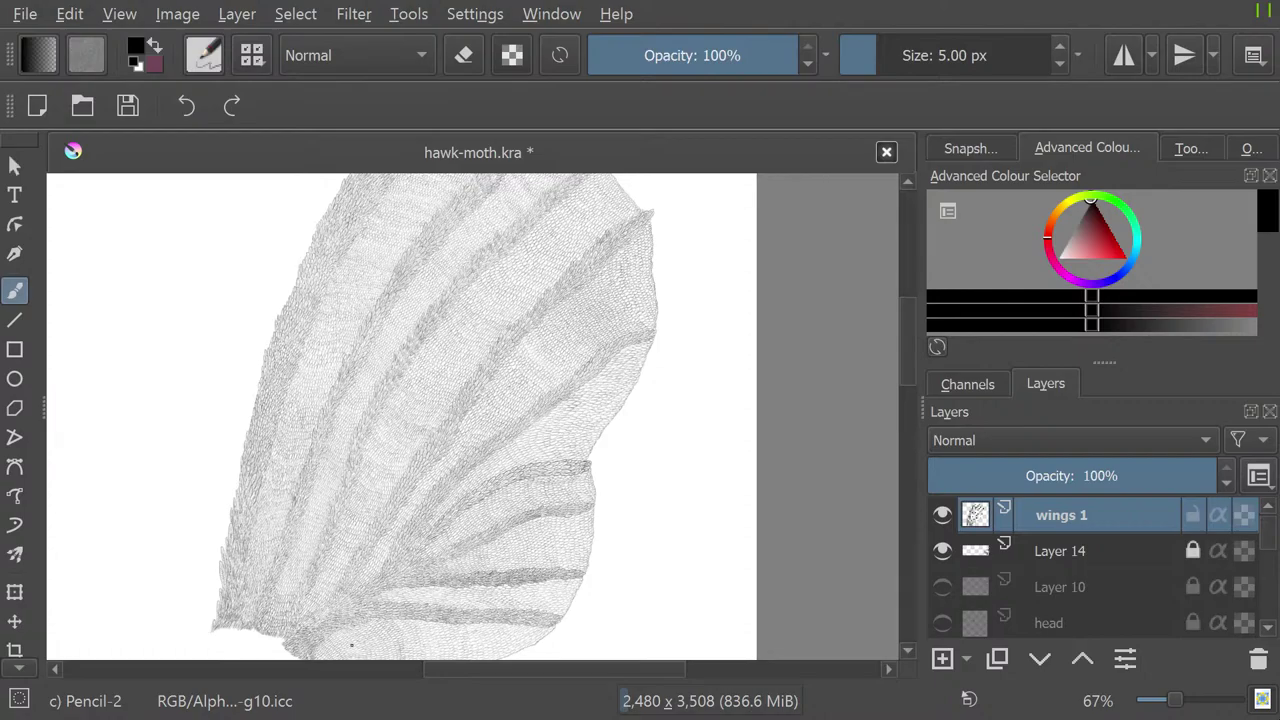
{"action": "scroll", "coordinate": [305, 656], "scroll_direction": "down", "scroll_amount": 1}
{"action": "scroll", "coordinate": [311, 650], "scroll_direction": "up", "scroll_amount": 3}
{"action": "scroll", "coordinate": [339, 604], "scroll_direction": "up", "scroll_amount": 4}
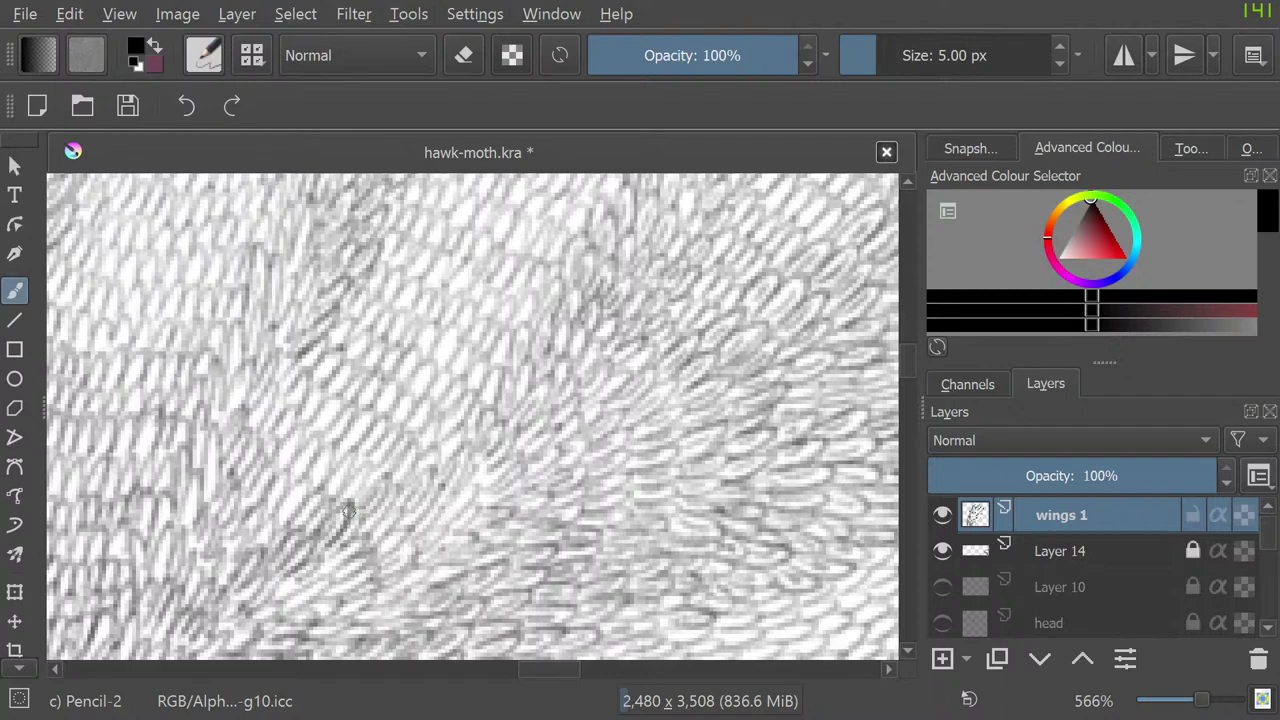
{"action": "mouse_move", "coordinate": [384, 479]}
{"action": "left_mouse_down"}
{"action": "mouse_move", "coordinate": [360, 512]}
{"action": "mouse_move", "coordinate": [384, 558]}
{"action": "left_mouse_up"}
{"action": "mouse_move", "coordinate": [429, 463]}
{"action": "left_mouse_down"}
{"action": "mouse_move", "coordinate": [403, 517]}
{"action": "mouse_move", "coordinate": [425, 494]}
{"action": "mouse_move", "coordinate": [408, 554]}
{"action": "mouse_move", "coordinate": [427, 542]}
{"action": "mouse_move", "coordinate": [423, 554]}
{"action": "mouse_move", "coordinate": [454, 461]}
{"action": "mouse_move", "coordinate": [434, 476]}
{"action": "mouse_move", "coordinate": [469, 444]}
{"action": "mouse_move", "coordinate": [443, 503]}
{"action": "mouse_move", "coordinate": [458, 489]}
{"action": "mouse_move", "coordinate": [446, 523]}
{"action": "mouse_move", "coordinate": [456, 517]}
{"action": "mouse_move", "coordinate": [433, 541]}
{"action": "mouse_move", "coordinate": [465, 434]}
{"action": "mouse_move", "coordinate": [468, 450]}
{"action": "mouse_move", "coordinate": [490, 443]}
{"action": "mouse_move", "coordinate": [473, 462]}
{"action": "mouse_move", "coordinate": [498, 422]}
{"action": "mouse_move", "coordinate": [463, 480]}
{"action": "mouse_move", "coordinate": [497, 389]}
{"action": "mouse_move", "coordinate": [492, 414]}
{"action": "mouse_move", "coordinate": [512, 411]}
{"action": "mouse_move", "coordinate": [509, 378]}
{"action": "mouse_move", "coordinate": [530, 358]}
{"action": "mouse_move", "coordinate": [515, 462]}
{"action": "left_mouse_up"}
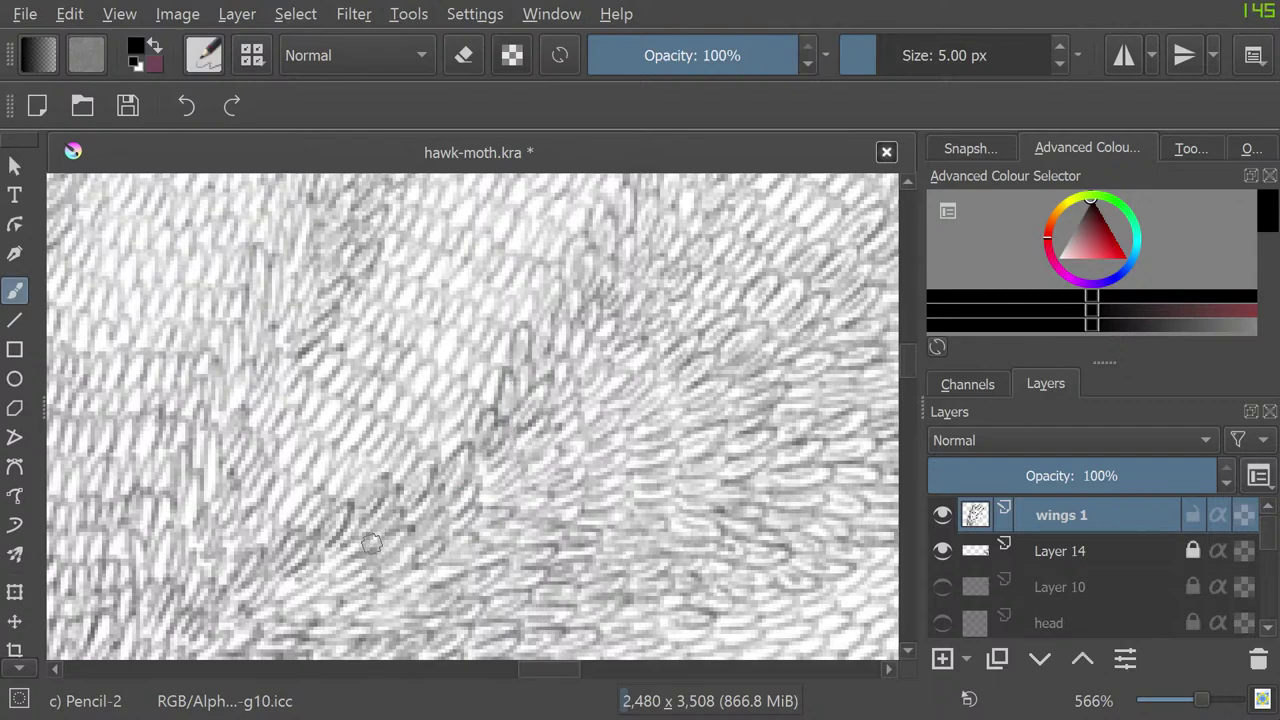
{"action": "mouse_move", "coordinate": [356, 546]}
{"action": "left_mouse_down"}
{"action": "mouse_move", "coordinate": [311, 608]}
{"action": "mouse_move", "coordinate": [215, 654]}
{"action": "mouse_move", "coordinate": [297, 595]}
{"action": "mouse_move", "coordinate": [276, 605]}
{"action": "mouse_move", "coordinate": [297, 612]}
{"action": "mouse_move", "coordinate": [273, 600]}
{"action": "mouse_move", "coordinate": [308, 558]}
{"action": "mouse_move", "coordinate": [272, 587]}
{"action": "left_mouse_up"}
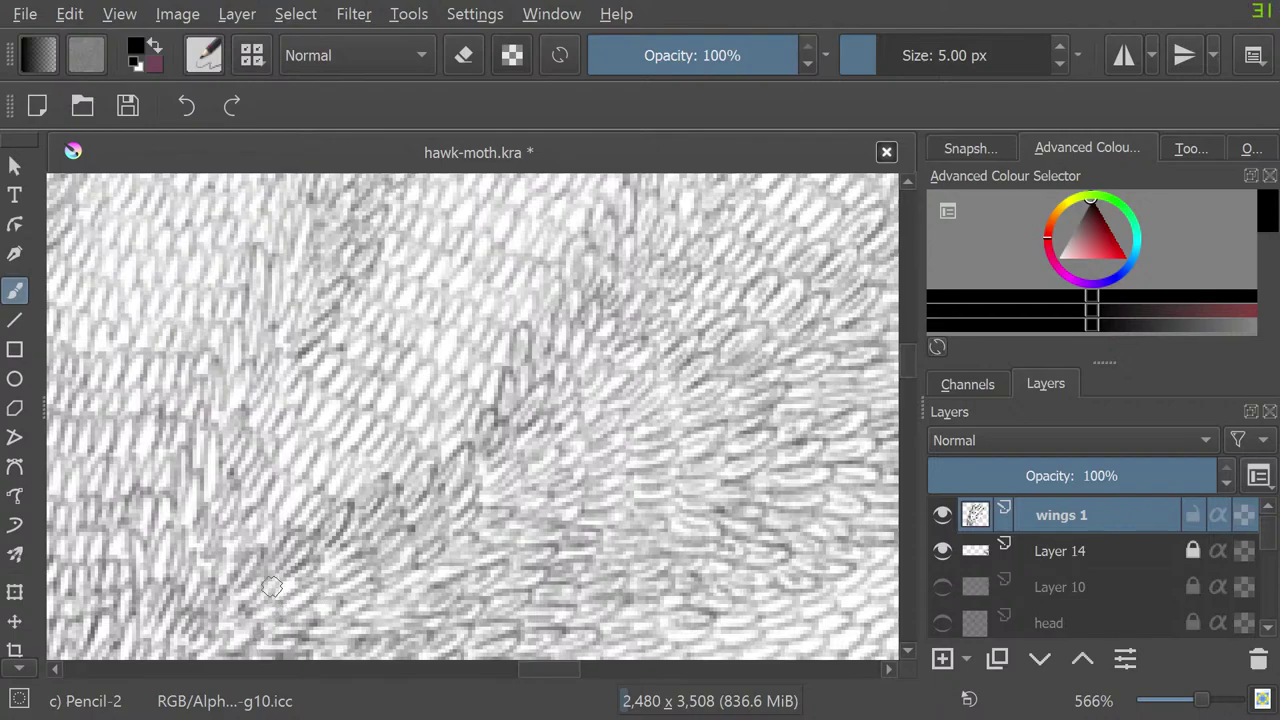
Step: Add pencil strokes to the vein scales just above the wing's base, and set the wings 1 layer's opacity to 98%
{"action": "scroll", "coordinate": [272, 587], "scroll_direction": "down", "scroll_amount": 8}
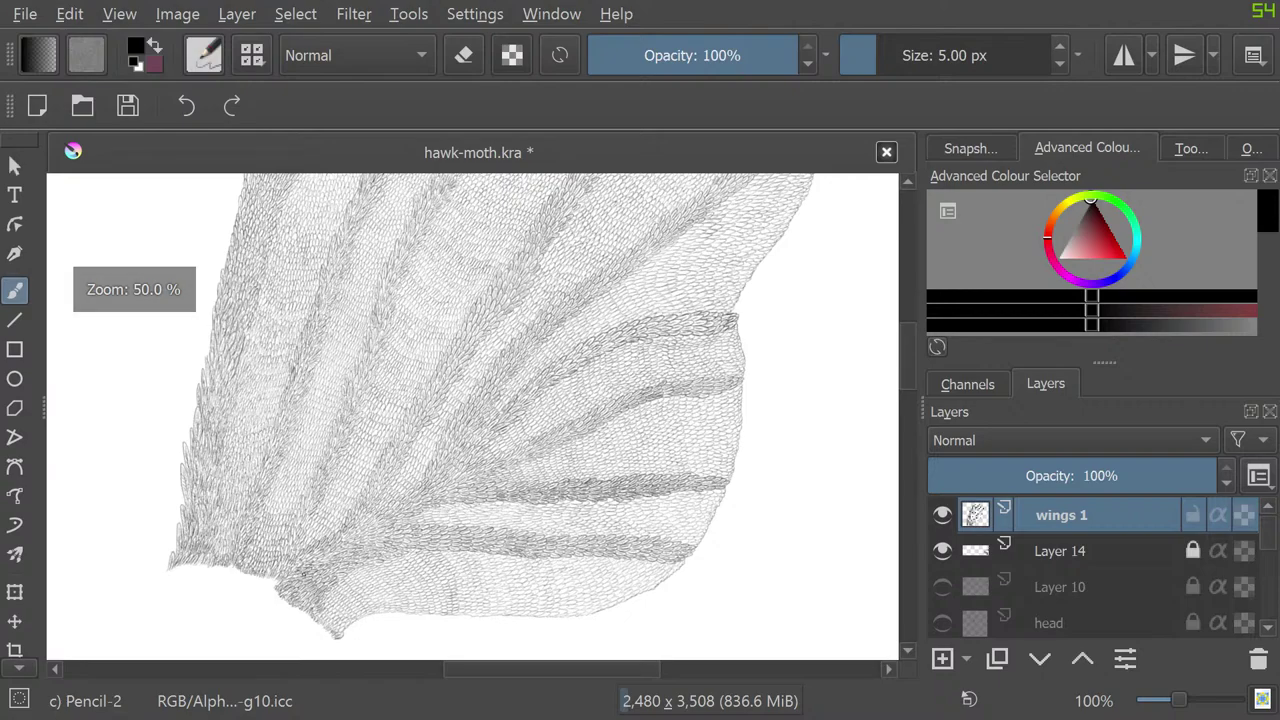
{"action": "scroll", "coordinate": [355, 527], "scroll_direction": "up", "scroll_amount": 6}
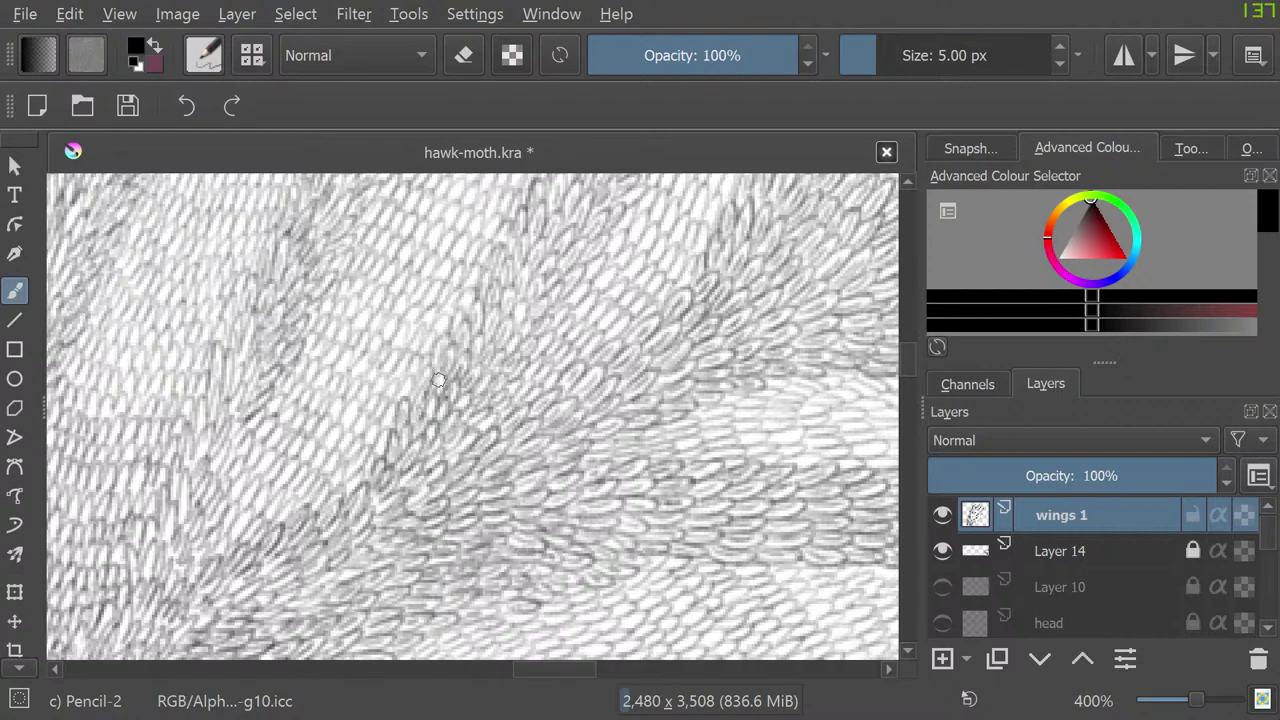
{"action": "left_click_drag", "start_coordinate": [450, 402], "coordinate": [456, 380]}
{"action": "left_click", "coordinate": [1210, 476]}
Step: Touch up the scales where the veins meet at the wing's base, and check the whole wing on the page
{"action": "scroll", "coordinate": [602, 309], "scroll_direction": "down", "scroll_amount": 2}
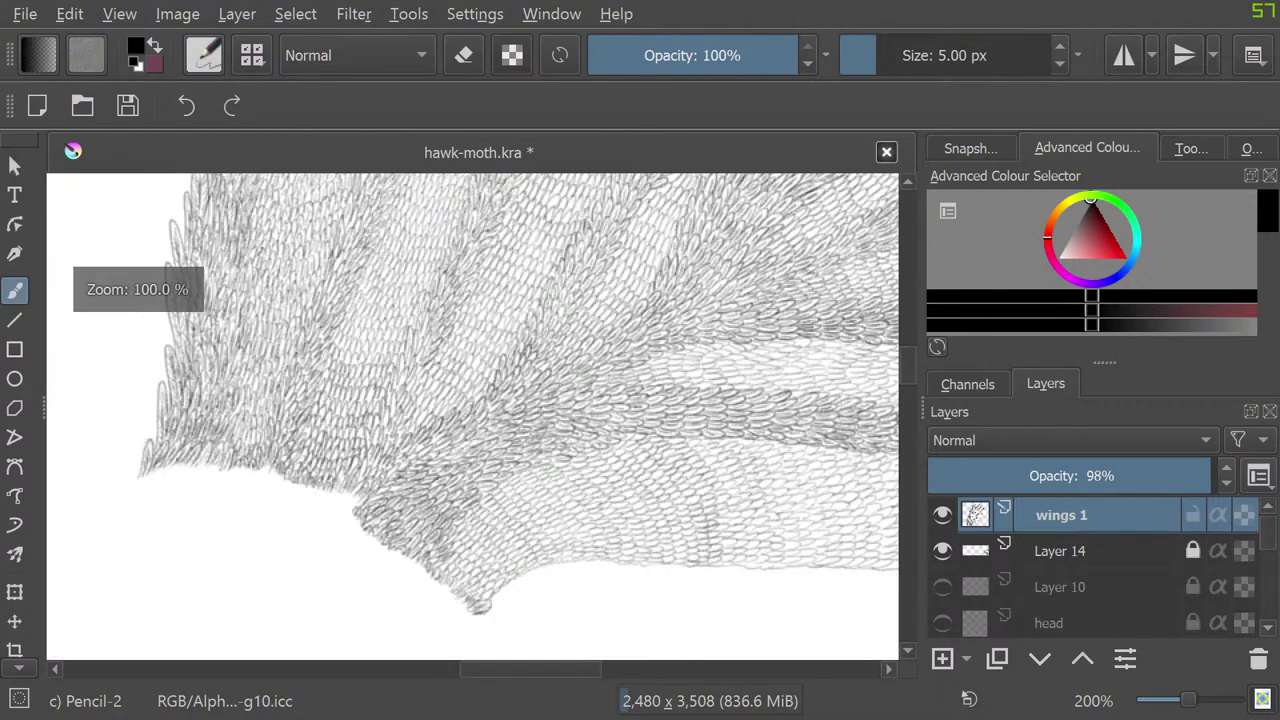
{"action": "scroll", "coordinate": [102, 430], "scroll_direction": "down", "scroll_amount": 7}
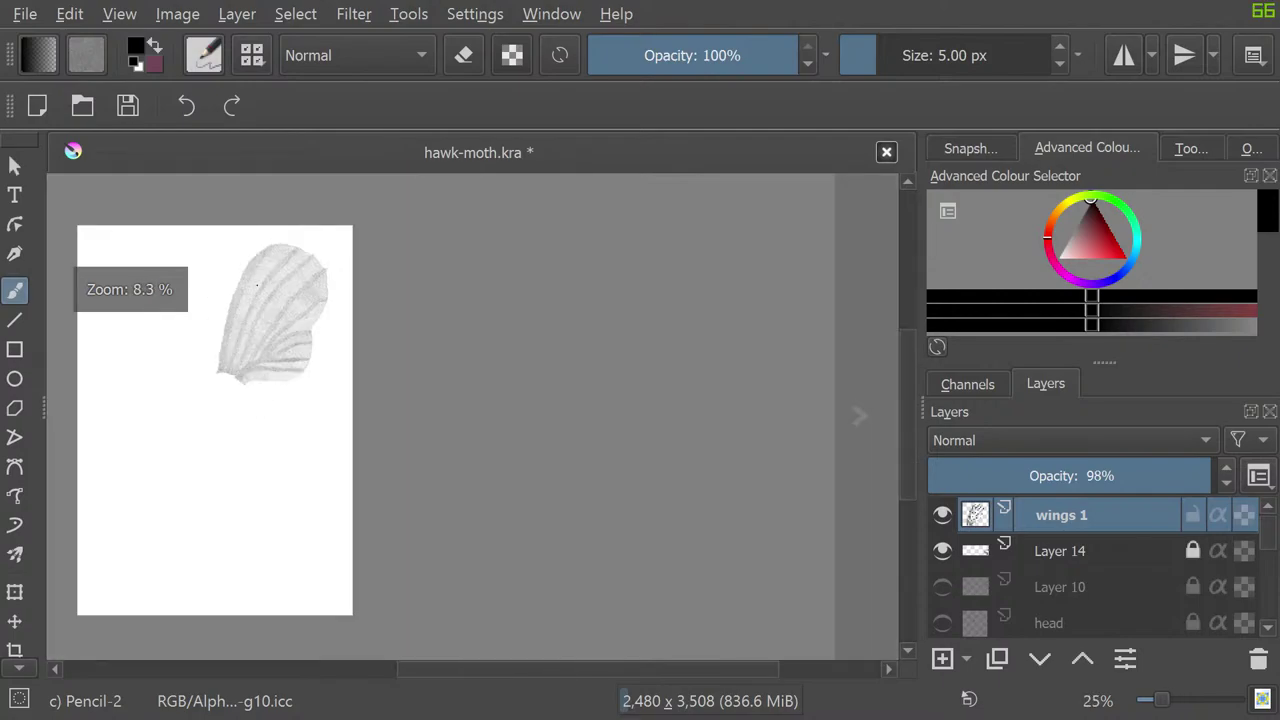
{"action": "scroll", "coordinate": [207, 308], "scroll_direction": "up", "scroll_amount": 3}
{"action": "scroll", "coordinate": [339, 551], "scroll_direction": "up", "scroll_amount": 7}
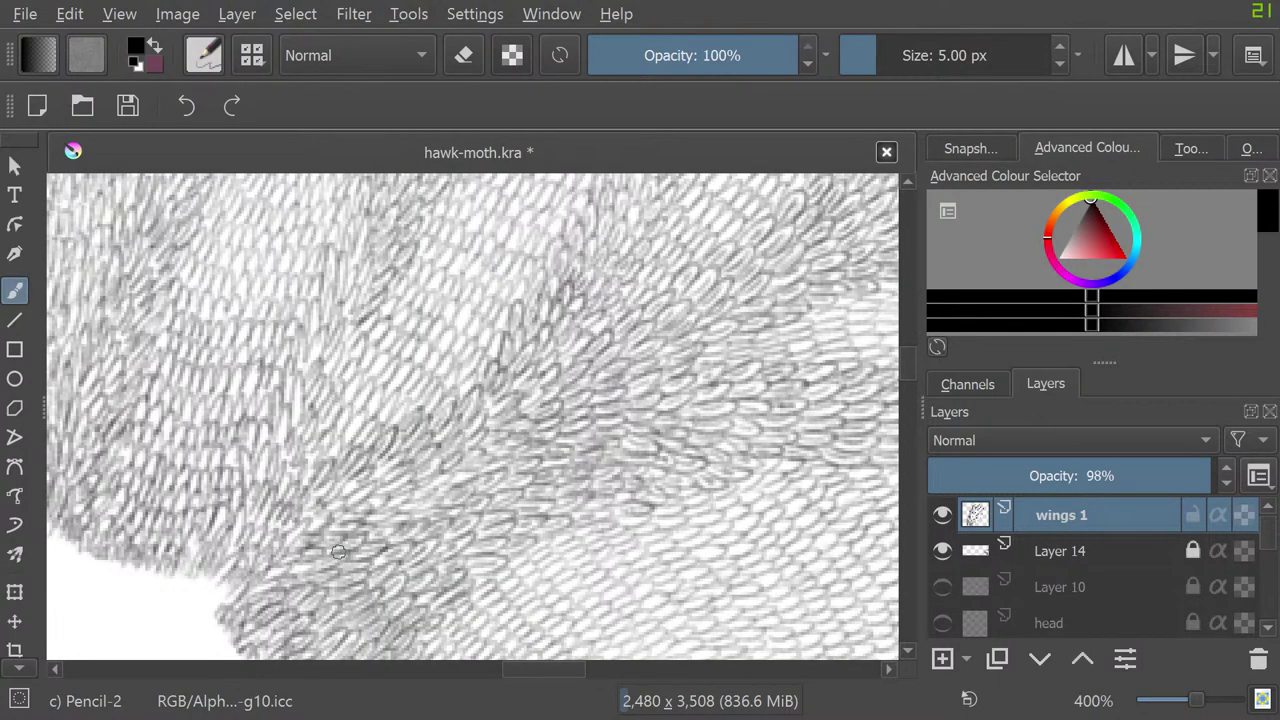
{"action": "mouse_move", "coordinate": [440, 478]}
{"action": "left_mouse_down"}
{"action": "mouse_move", "coordinate": [398, 508]}
{"action": "mouse_move", "coordinate": [422, 497]}
{"action": "left_mouse_up"}
{"action": "scroll", "coordinate": [397, 504], "scroll_direction": "down", "scroll_amount": 8}
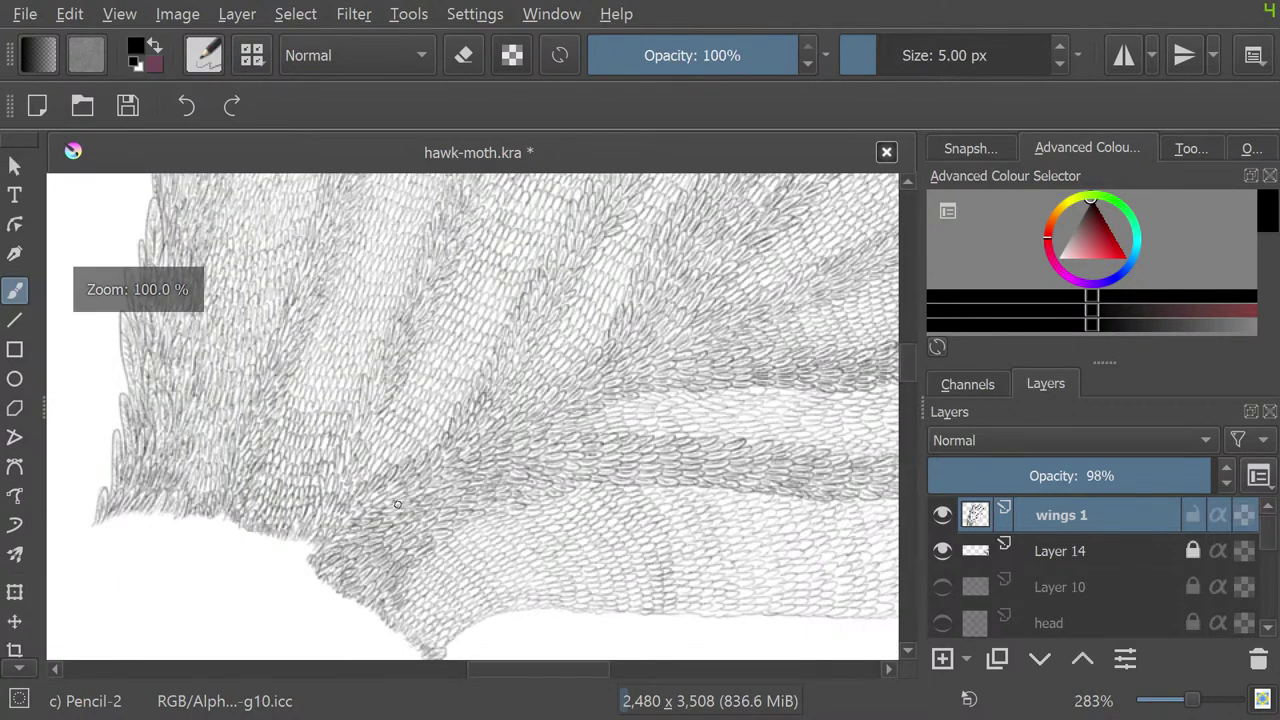
{"action": "scroll", "coordinate": [429, 372], "scroll_direction": "up", "scroll_amount": 1}
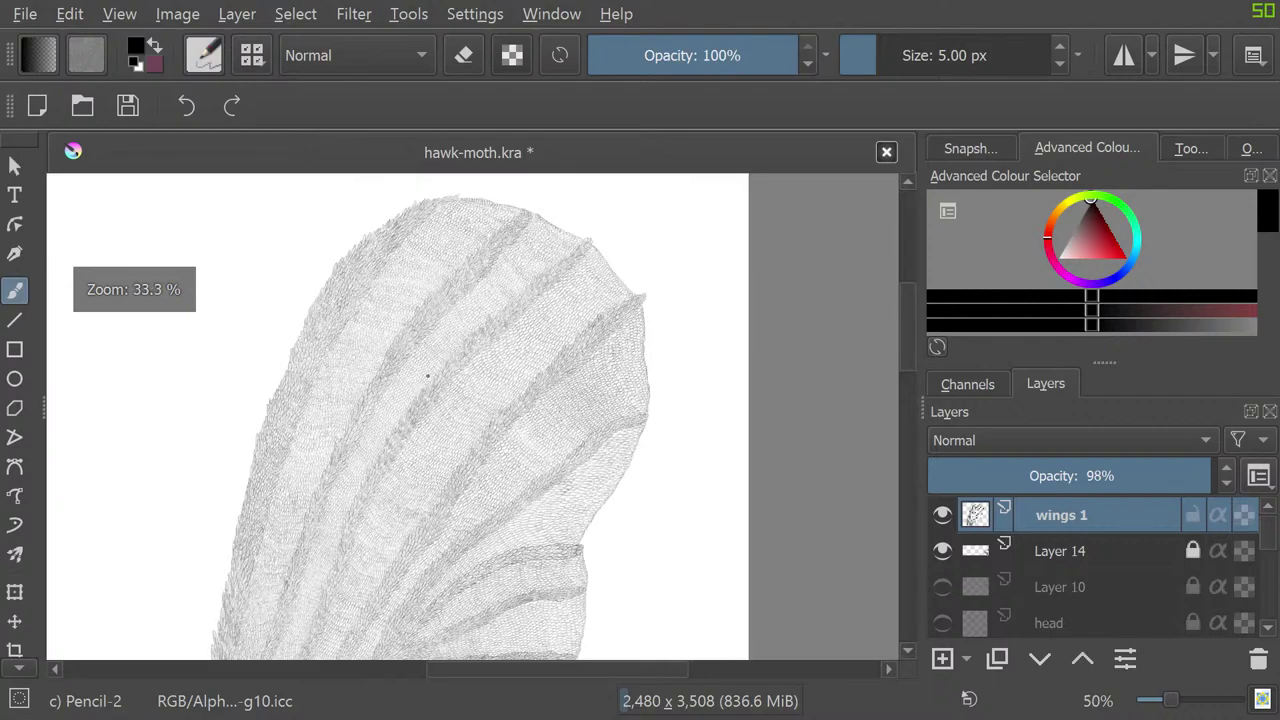
{"action": "scroll", "coordinate": [429, 372], "scroll_direction": "down", "scroll_amount": 1}
{"action": "scroll", "coordinate": [414, 520], "scroll_direction": "up", "scroll_amount": 1}
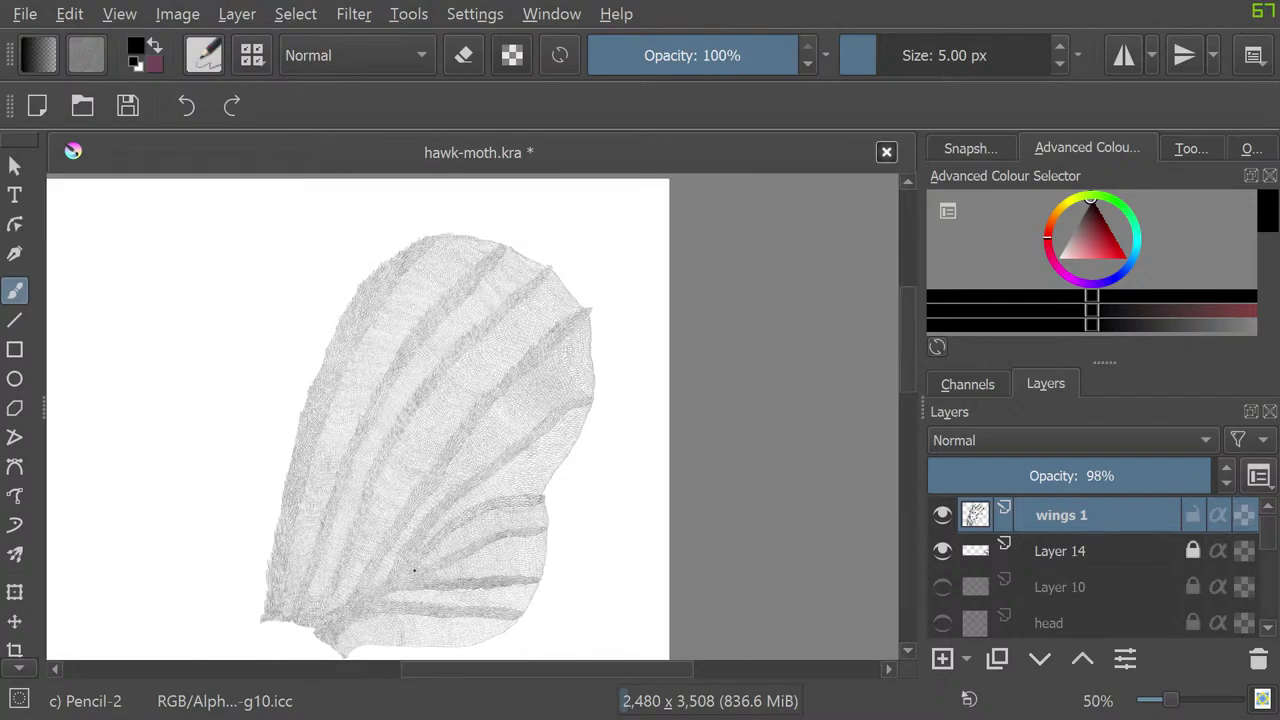
Step: Save the hawk-moth.kra drawing, return to the Pencil-2 brush and browse down the layer list
{"action": "key", "text": "e"}
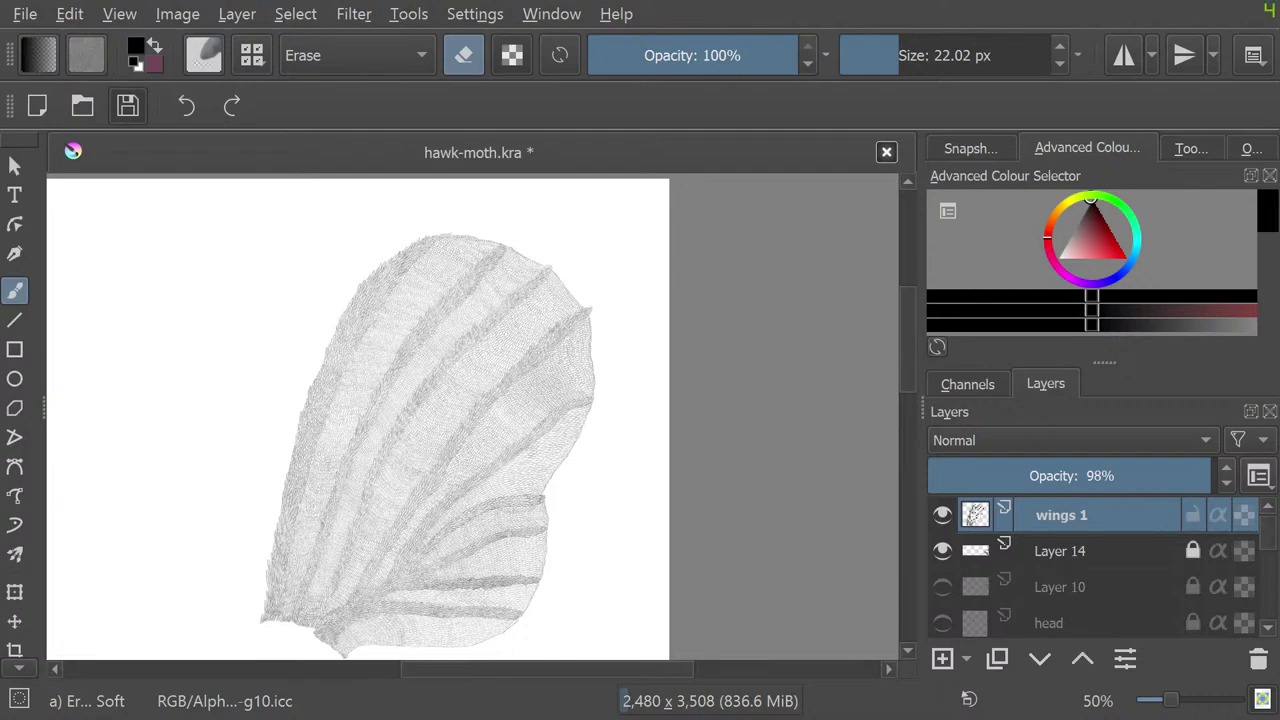
{"action": "left_click", "coordinate": [127, 105]}
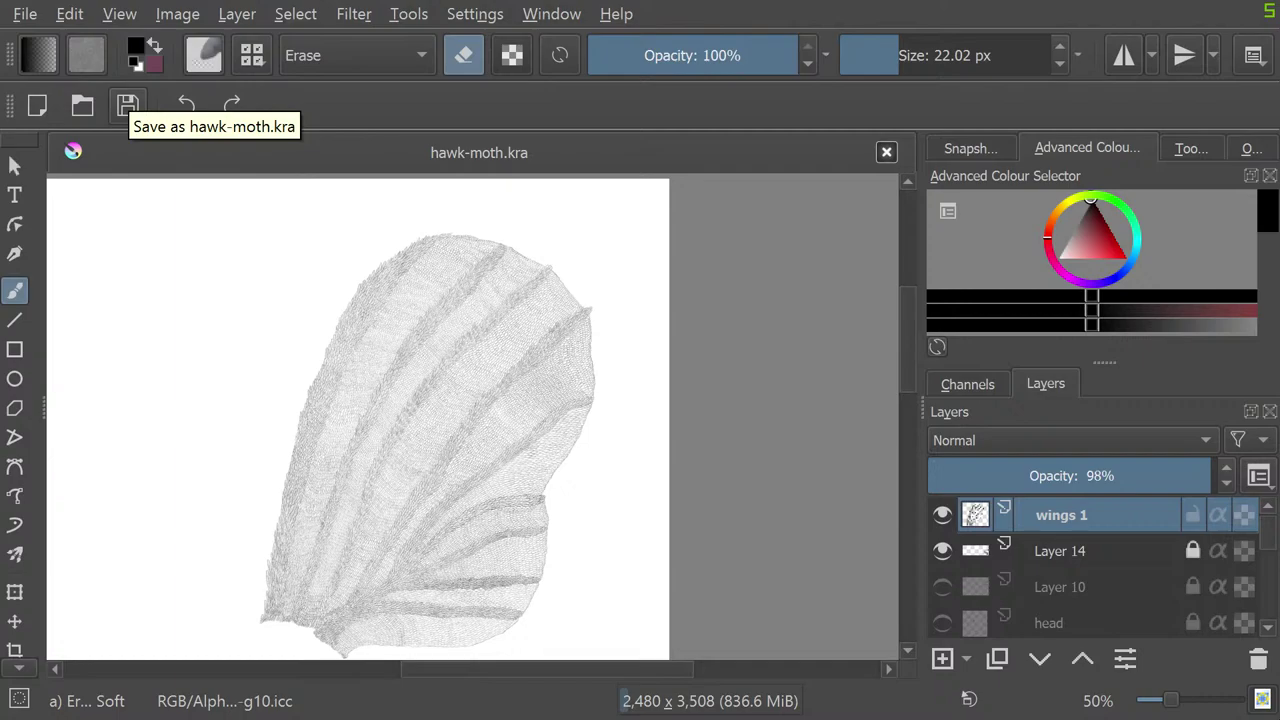
{"action": "key", "text": "slash"}
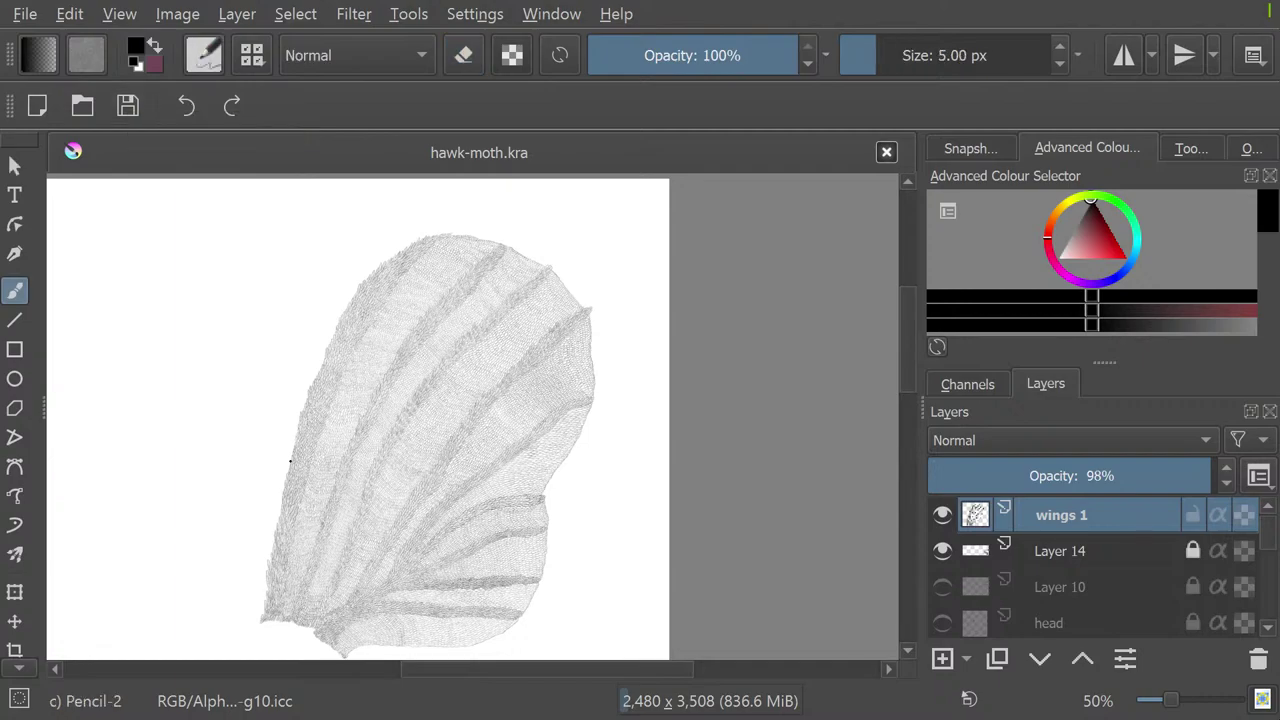
{"action": "scroll", "coordinate": [480, 415], "scroll_direction": "down", "scroll_amount": 3}
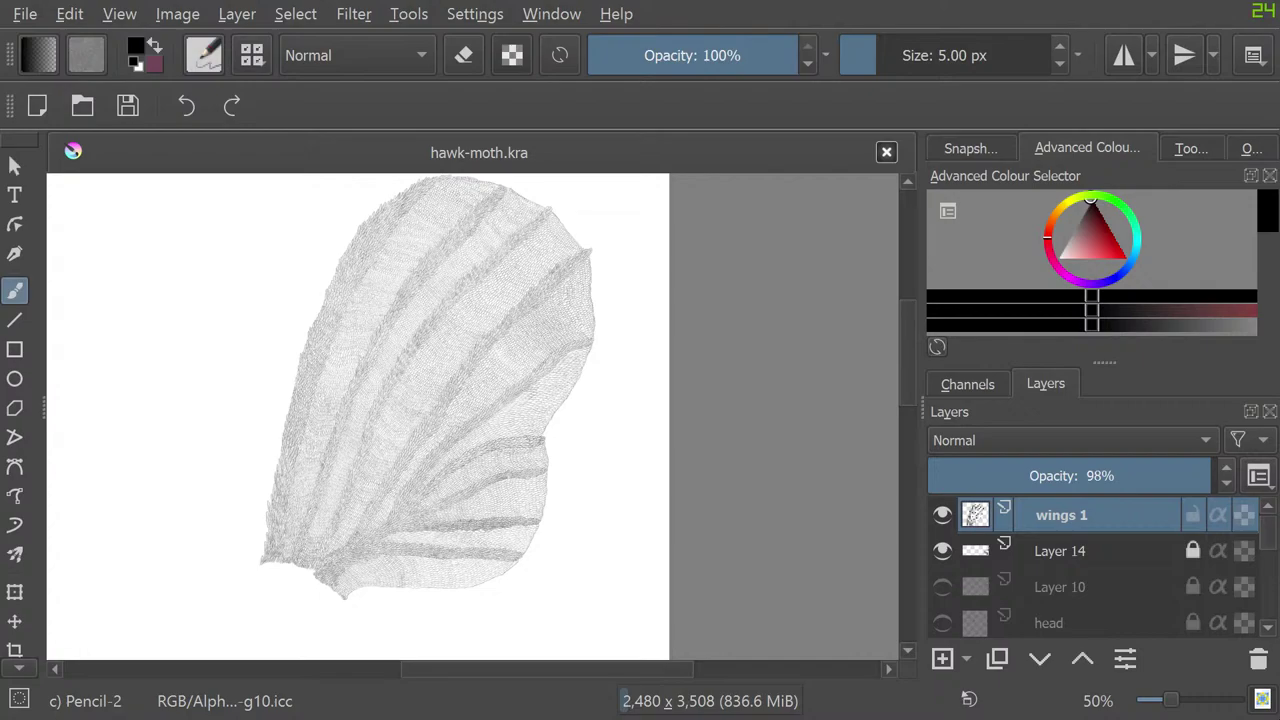
{"action": "scroll", "coordinate": [1100, 570], "scroll_direction": "down", "scroll_amount": 5}
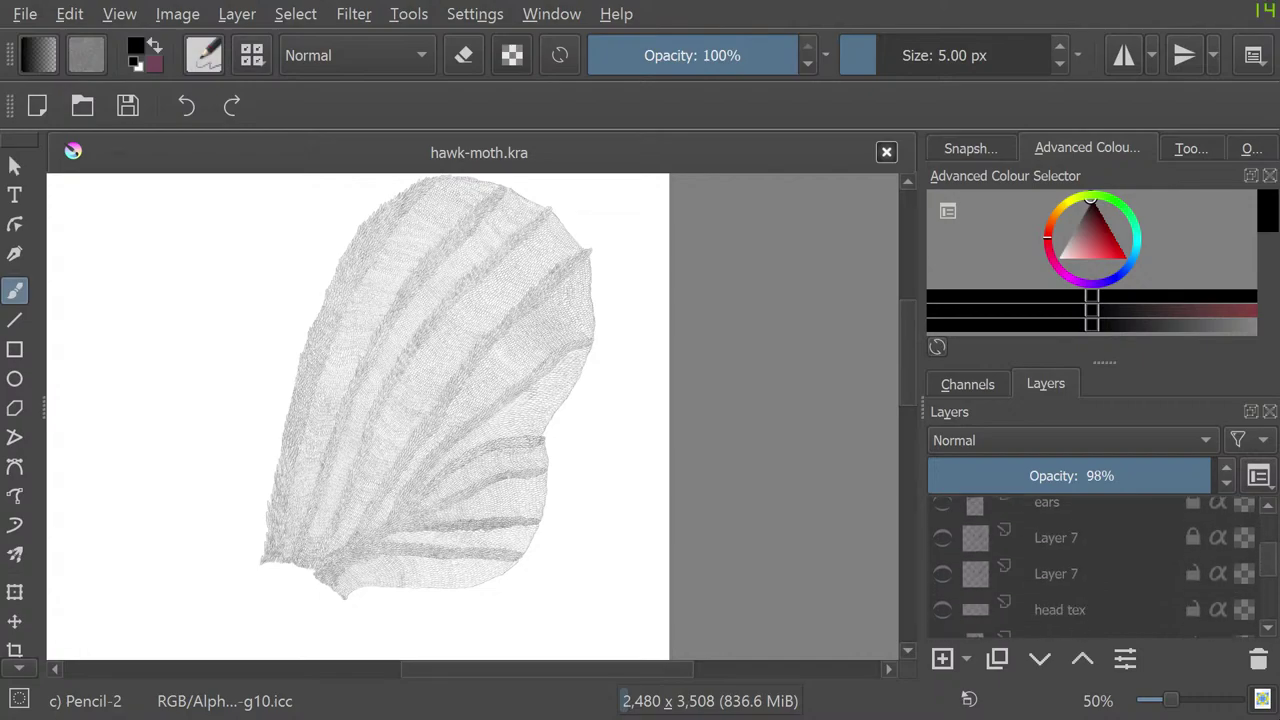
Step: Make Paint Layer 15 visible and set it as the active layer
{"action": "scroll", "coordinate": [1100, 570], "scroll_direction": "down", "scroll_amount": 3}
{"action": "scroll", "coordinate": [1100, 570], "scroll_direction": "up", "scroll_amount": 3}
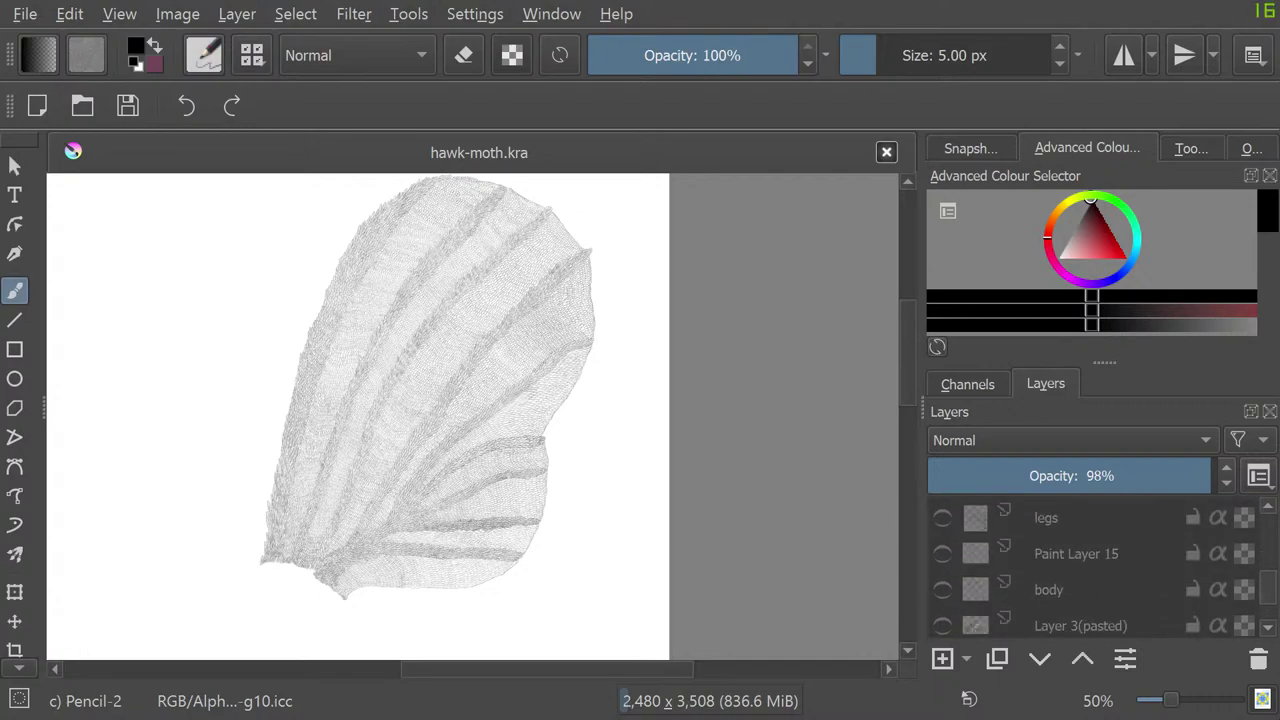
{"action": "left_click", "coordinate": [1083, 553]}
{"action": "left_click", "coordinate": [942, 553]}
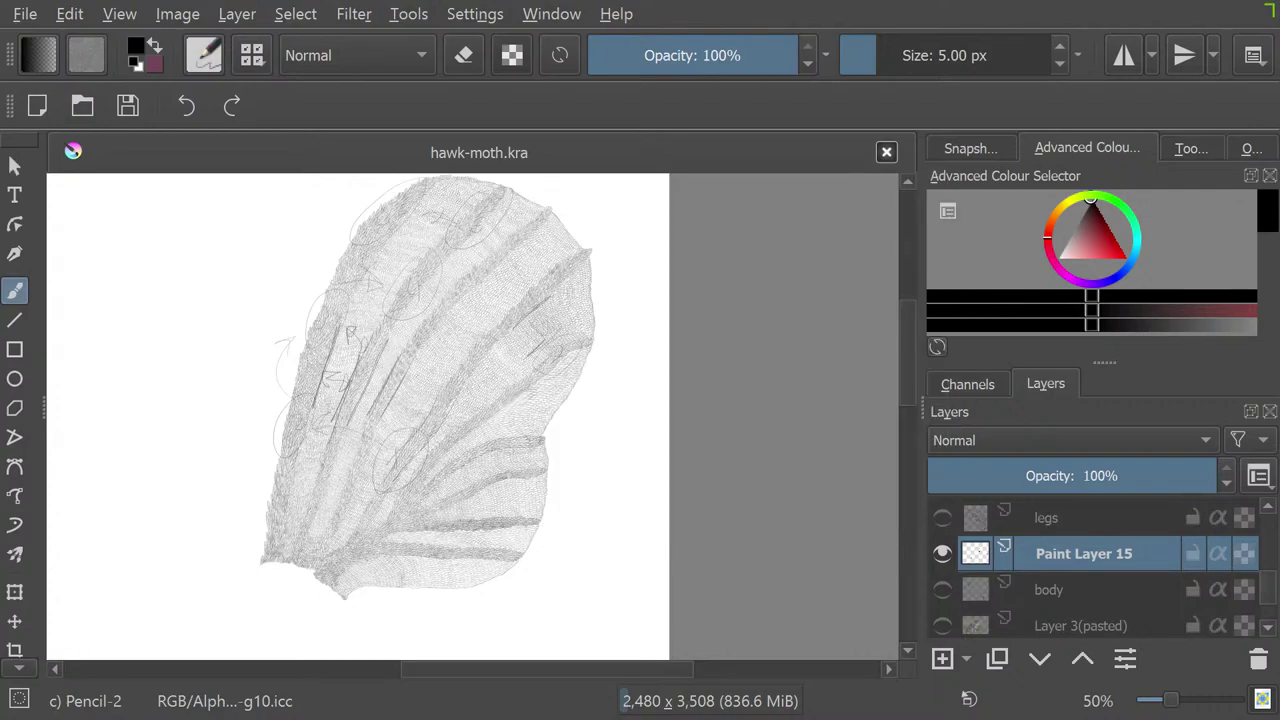
{"action": "scroll", "coordinate": [1100, 570], "scroll_direction": "up", "scroll_amount": 3}
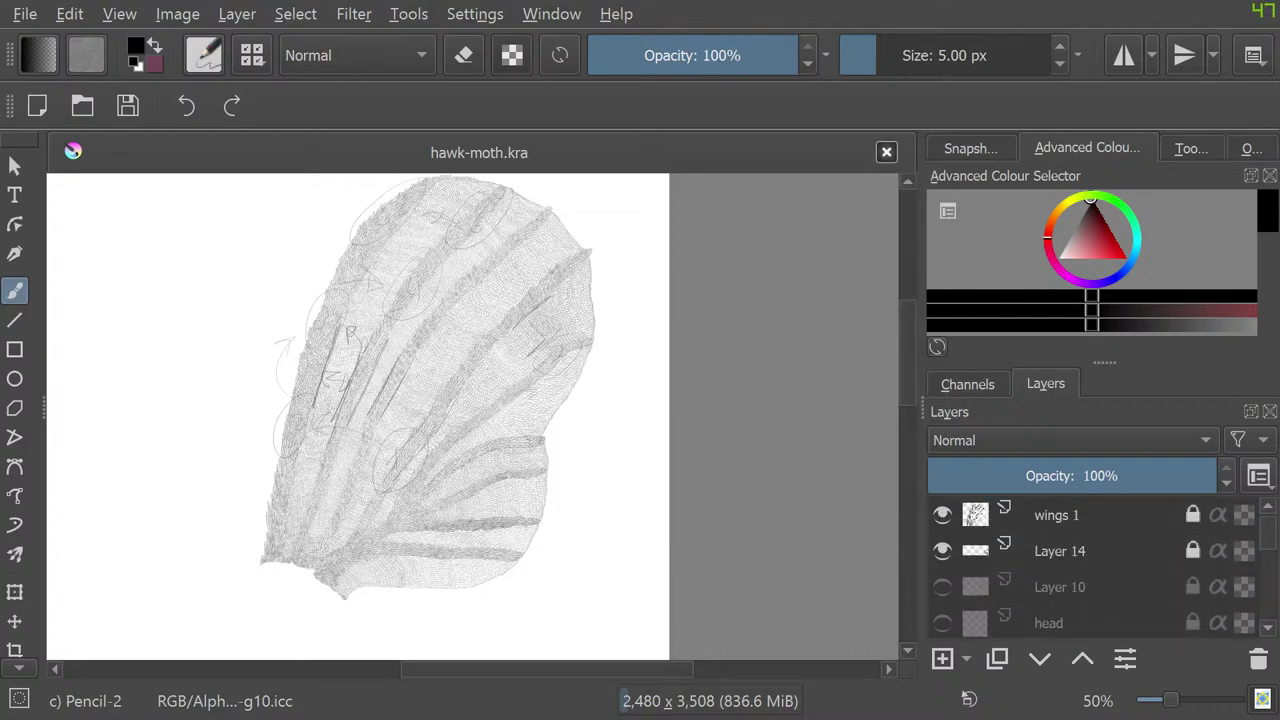
{"action": "scroll", "coordinate": [1100, 570], "scroll_direction": "down", "scroll_amount": 3}
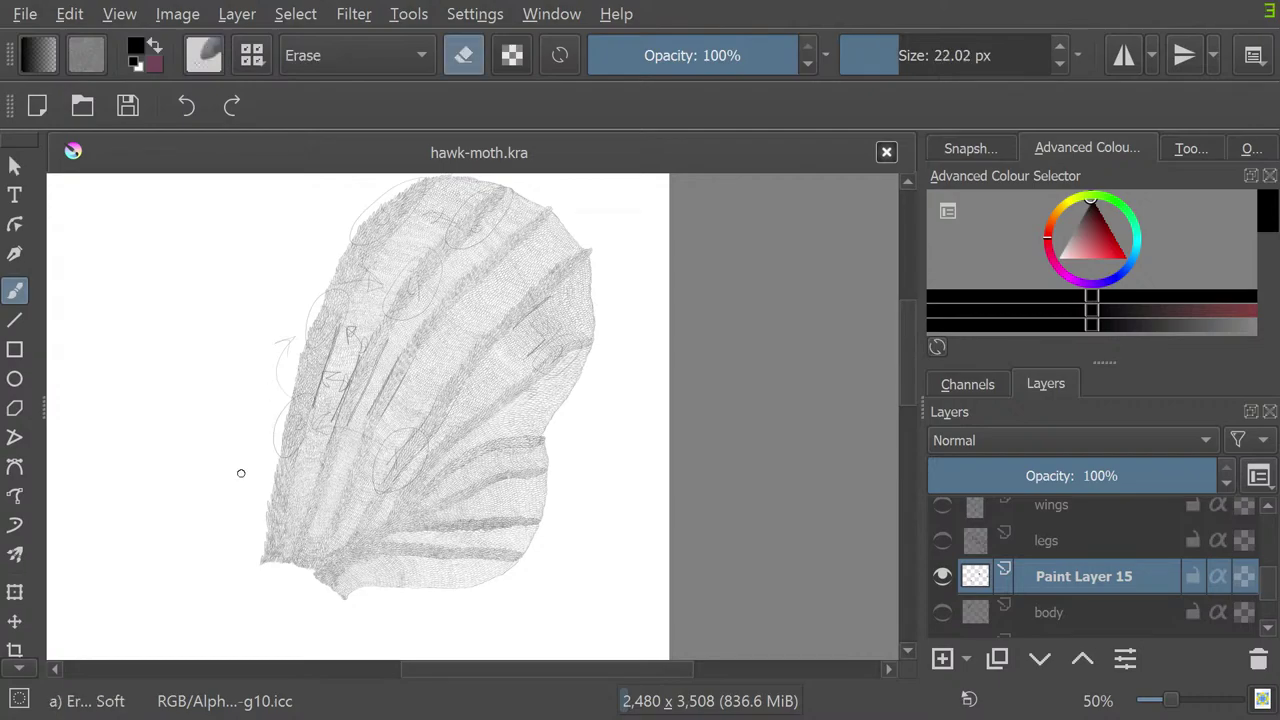
Step: Erase the old sketch marks from Paint Layer 15, using the soft eraser at 113.44 px and Eraser Circle at 188.38 px
{"action": "left_click", "coordinate": [941, 55]}
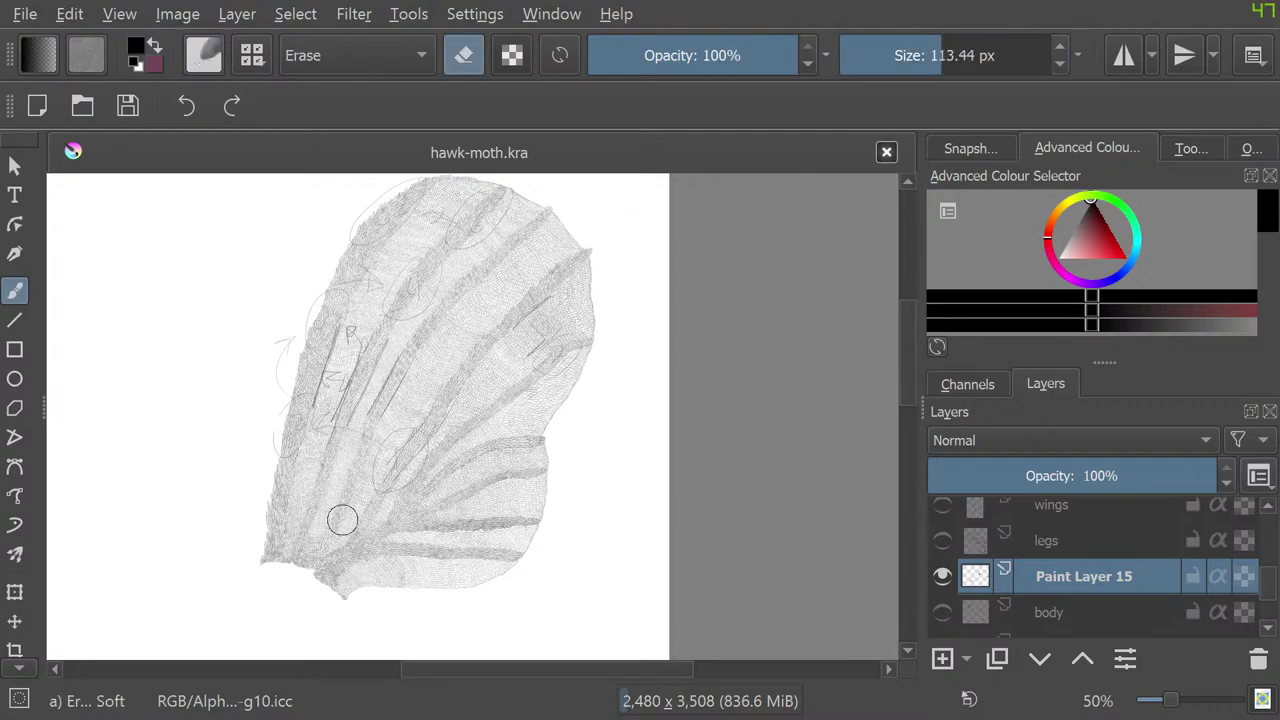
{"action": "mouse_move", "coordinate": [248, 384]}
{"action": "left_mouse_down"}
{"action": "mouse_move", "coordinate": [456, 543]}
{"action": "mouse_move", "coordinate": [329, 237]}
{"action": "mouse_move", "coordinate": [413, 313]}
{"action": "mouse_move", "coordinate": [454, 326]}
{"action": "mouse_move", "coordinate": [393, 175]}
{"action": "mouse_move", "coordinate": [505, 280]}
{"action": "mouse_move", "coordinate": [564, 385]}
{"action": "mouse_move", "coordinate": [550, 250]}
{"action": "mouse_move", "coordinate": [536, 373]}
{"action": "mouse_move", "coordinate": [493, 256]}
{"action": "mouse_move", "coordinate": [362, 230]}
{"action": "mouse_move", "coordinate": [295, 449]}
{"action": "mouse_move", "coordinate": [282, 336]}
{"action": "left_mouse_up"}
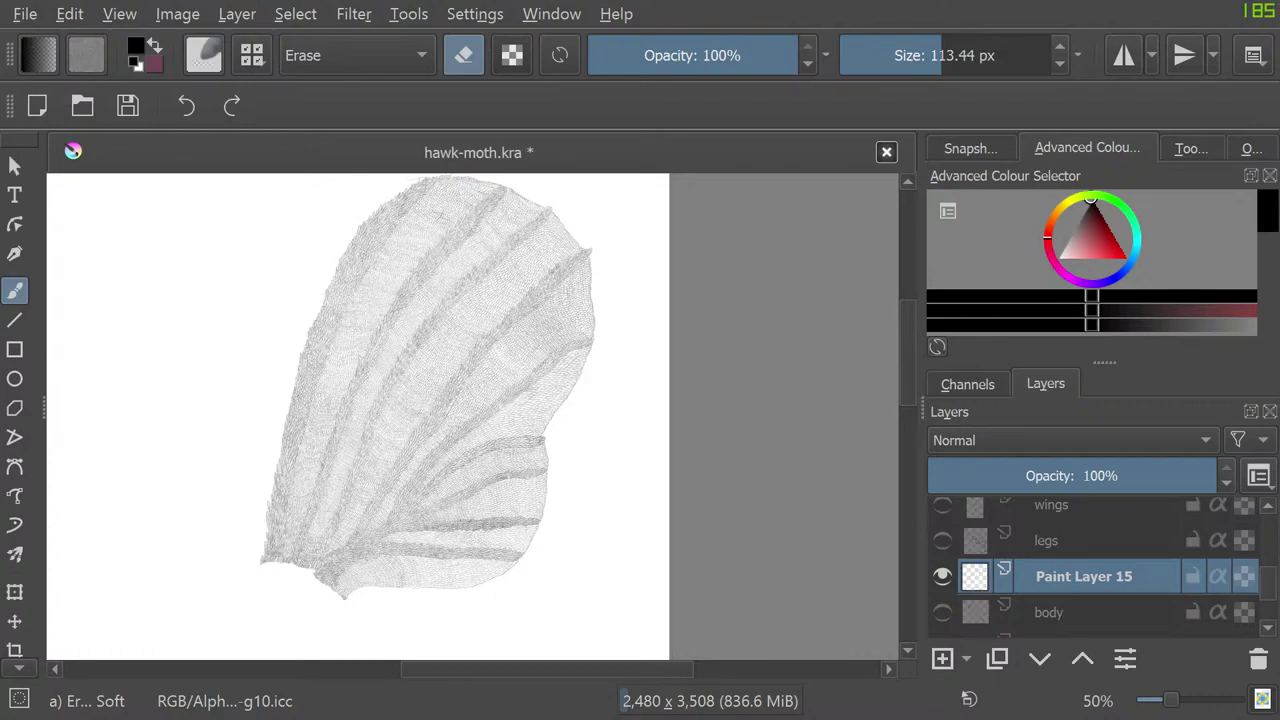
{"action": "left_click", "coordinate": [203, 55]}
{"action": "left_click", "coordinate": [49, 267]}
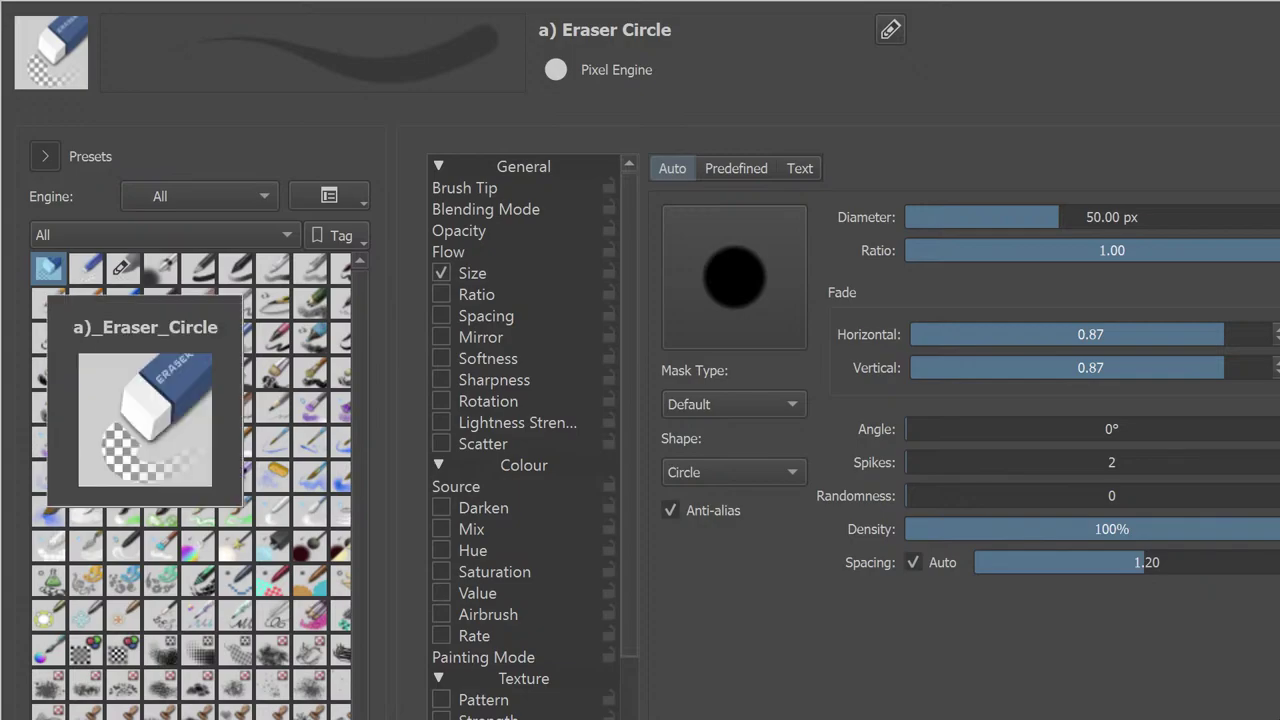
{"action": "key", "text": "Escape"}
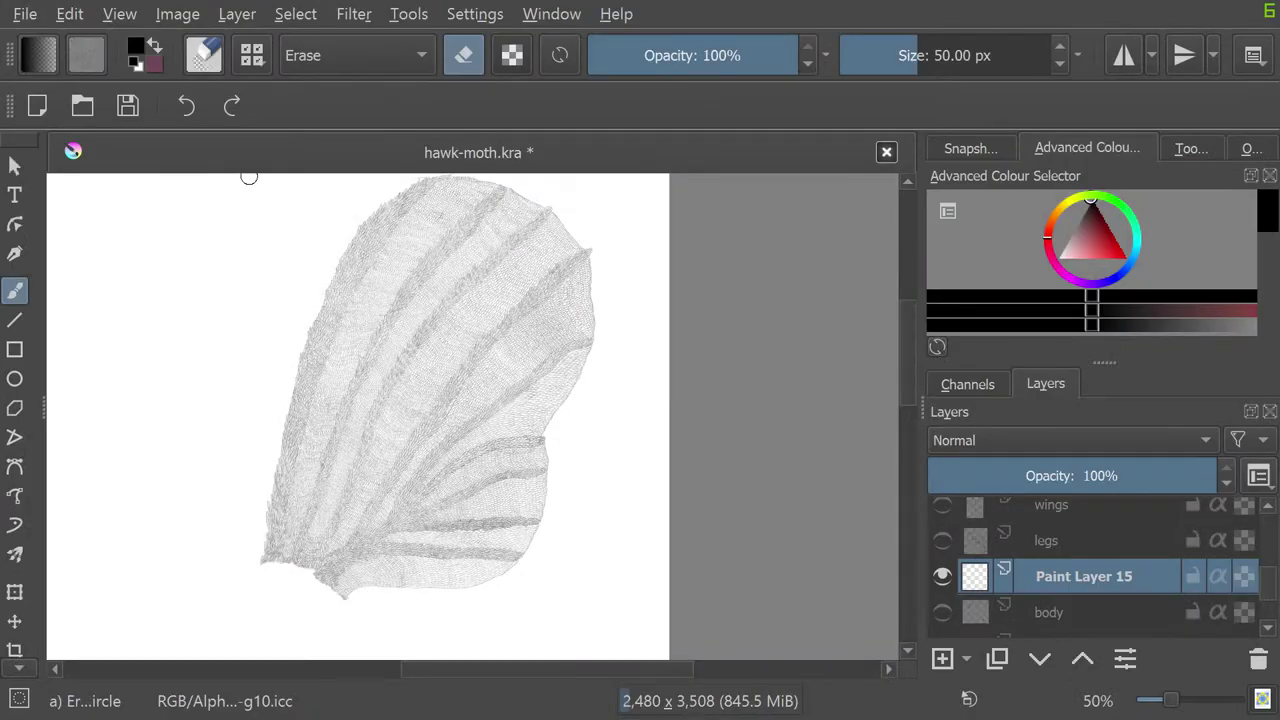
{"action": "left_click", "coordinate": [960, 55]}
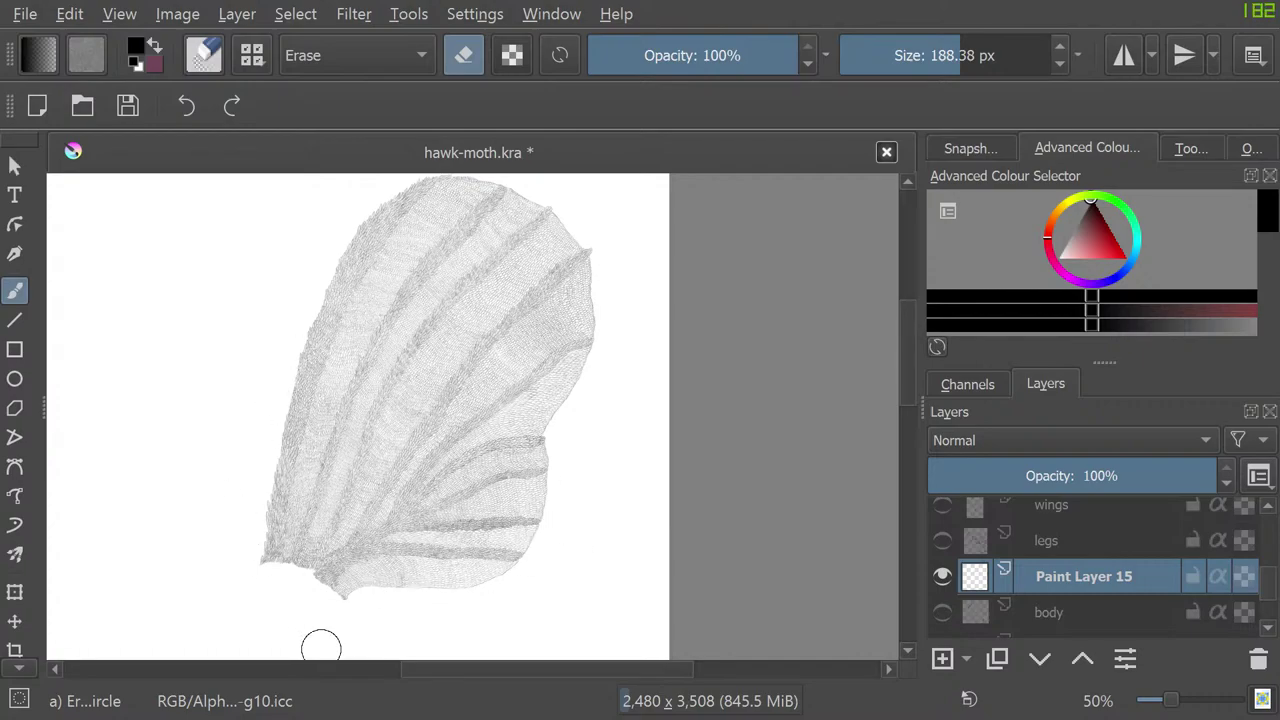
{"action": "left_click", "coordinate": [237, 557]}
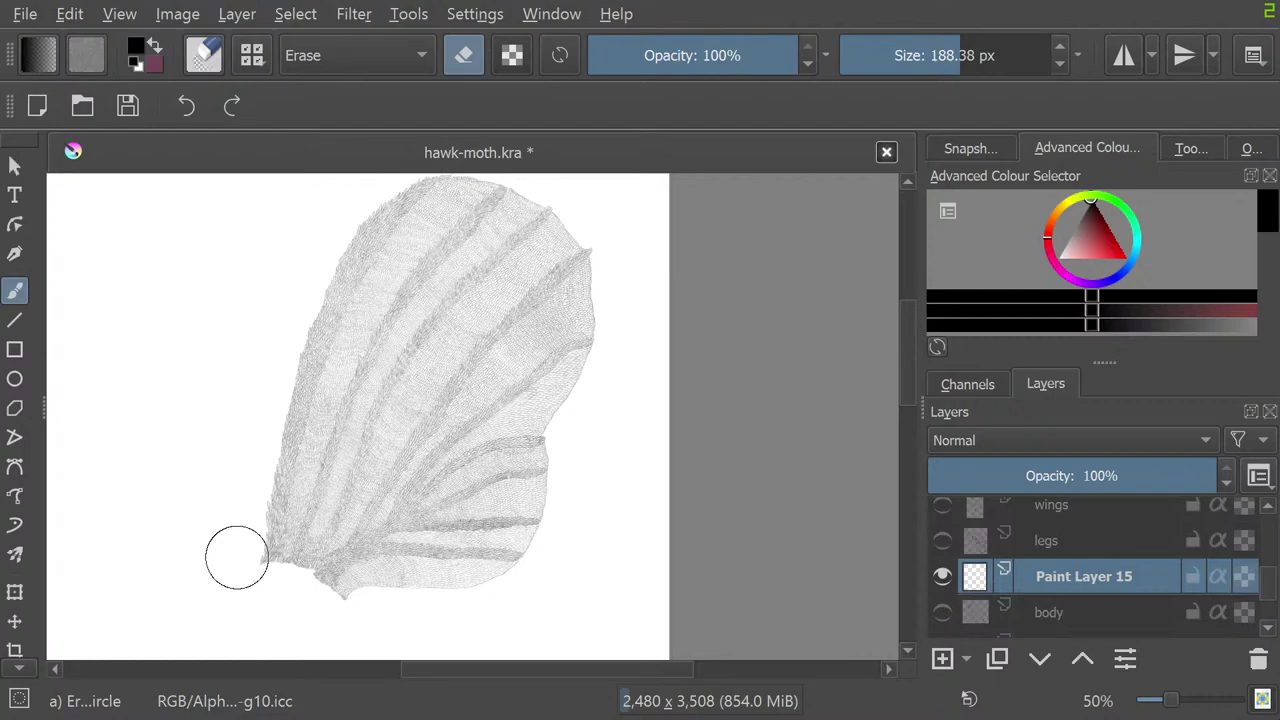
Step: Show the wings outline layer and return to the Pencil-2 brush at 5 px
{"action": "scroll", "coordinate": [1090, 565], "scroll_direction": "up", "scroll_amount": 2}
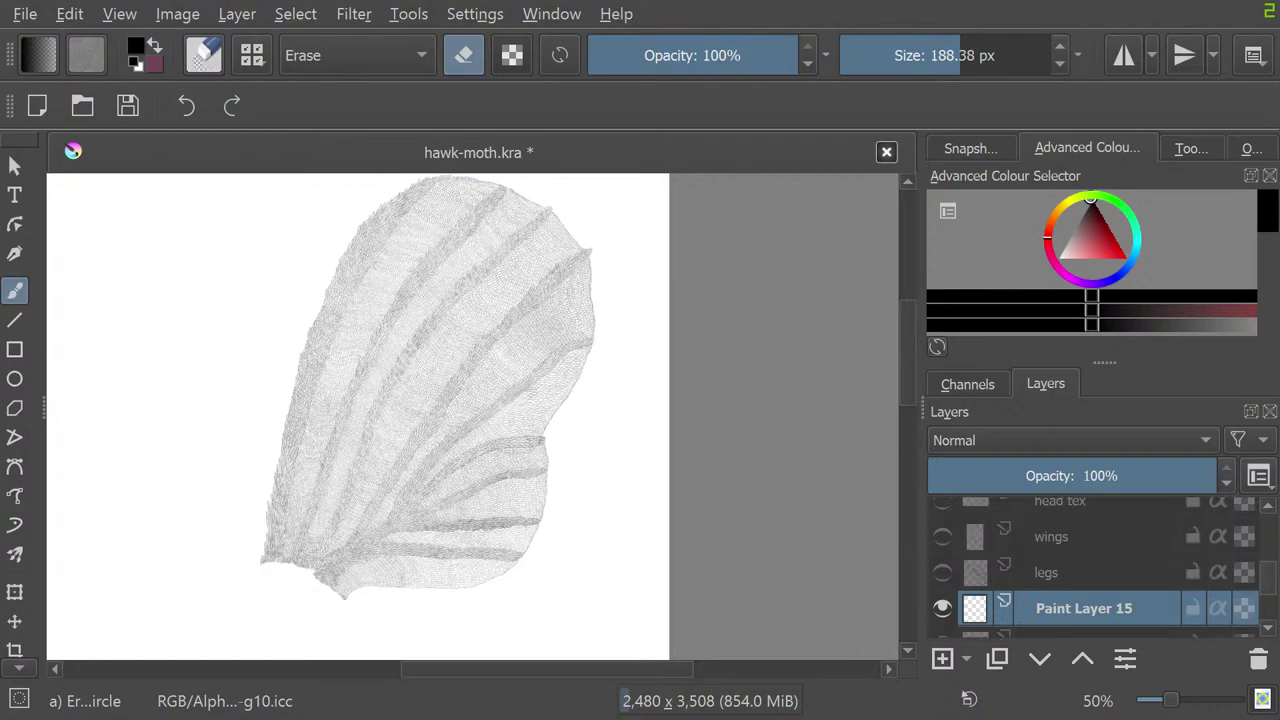
{"action": "left_click", "coordinate": [942, 568]}
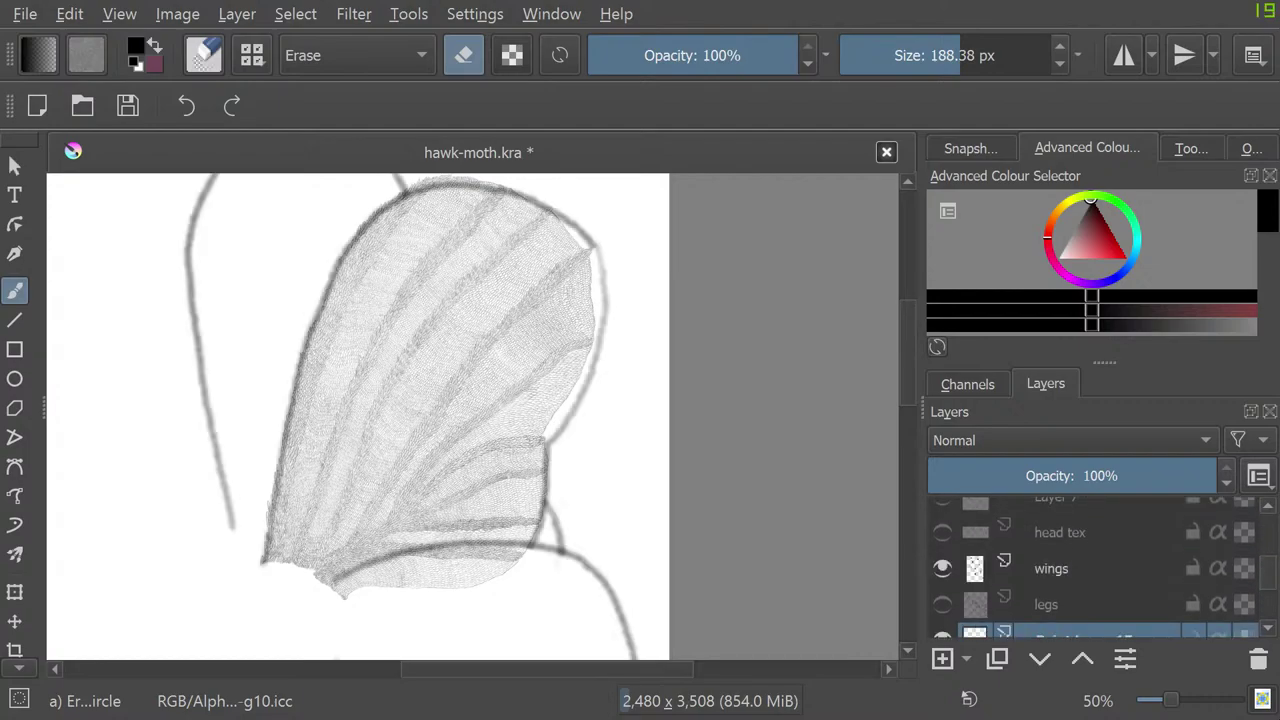
{"action": "key", "text": "slash"}
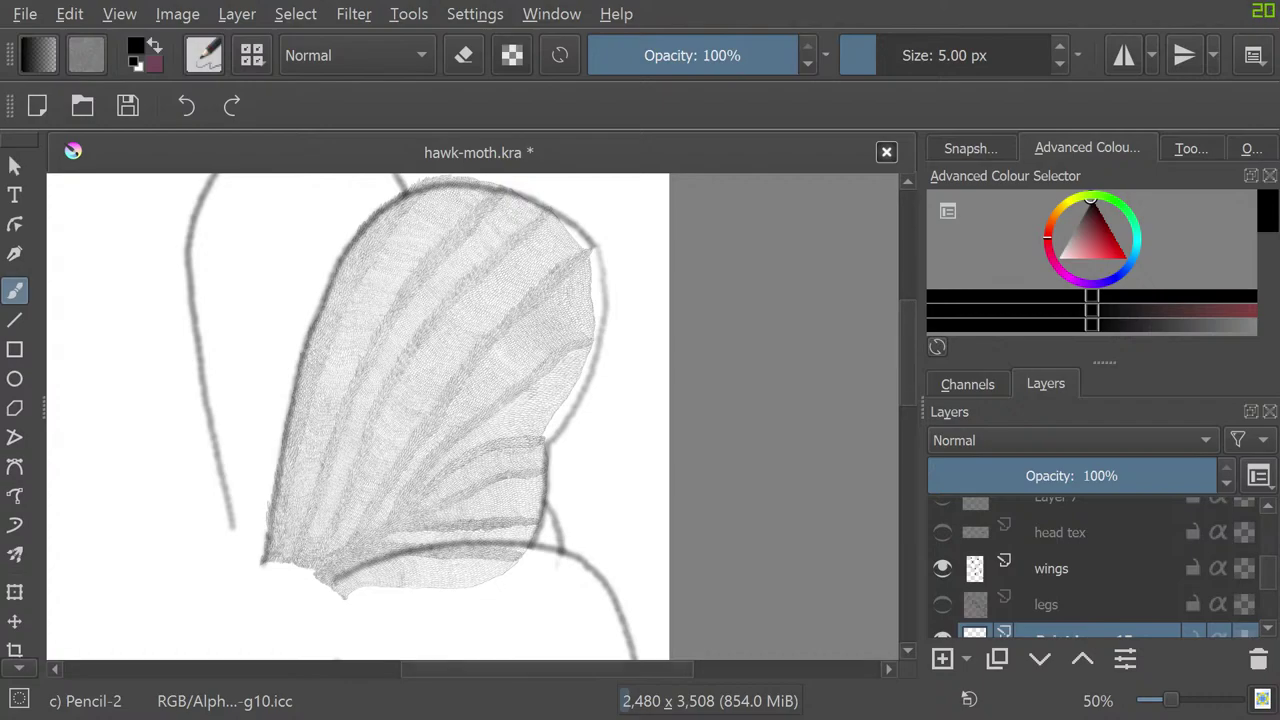
{"action": "scroll", "coordinate": [449, 416], "scroll_direction": "down", "scroll_amount": 3}
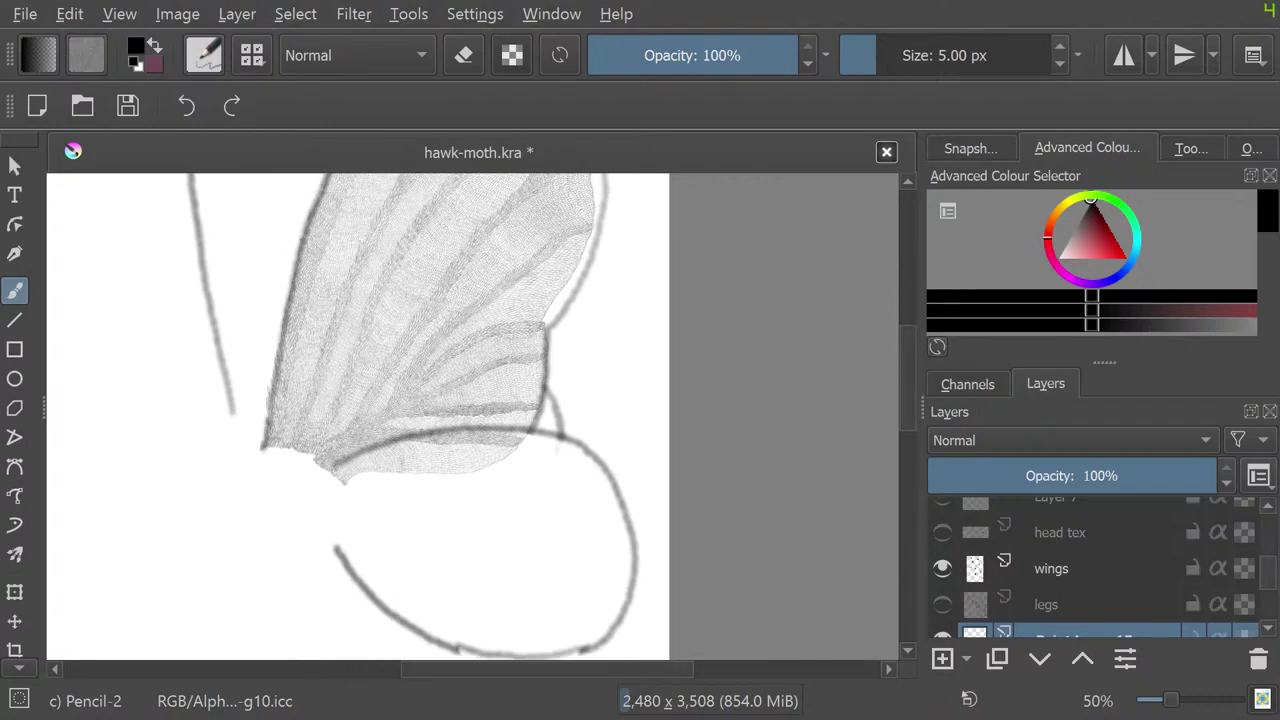
{"action": "scroll", "coordinate": [1095, 568], "scroll_direction": "up", "scroll_amount": 5}
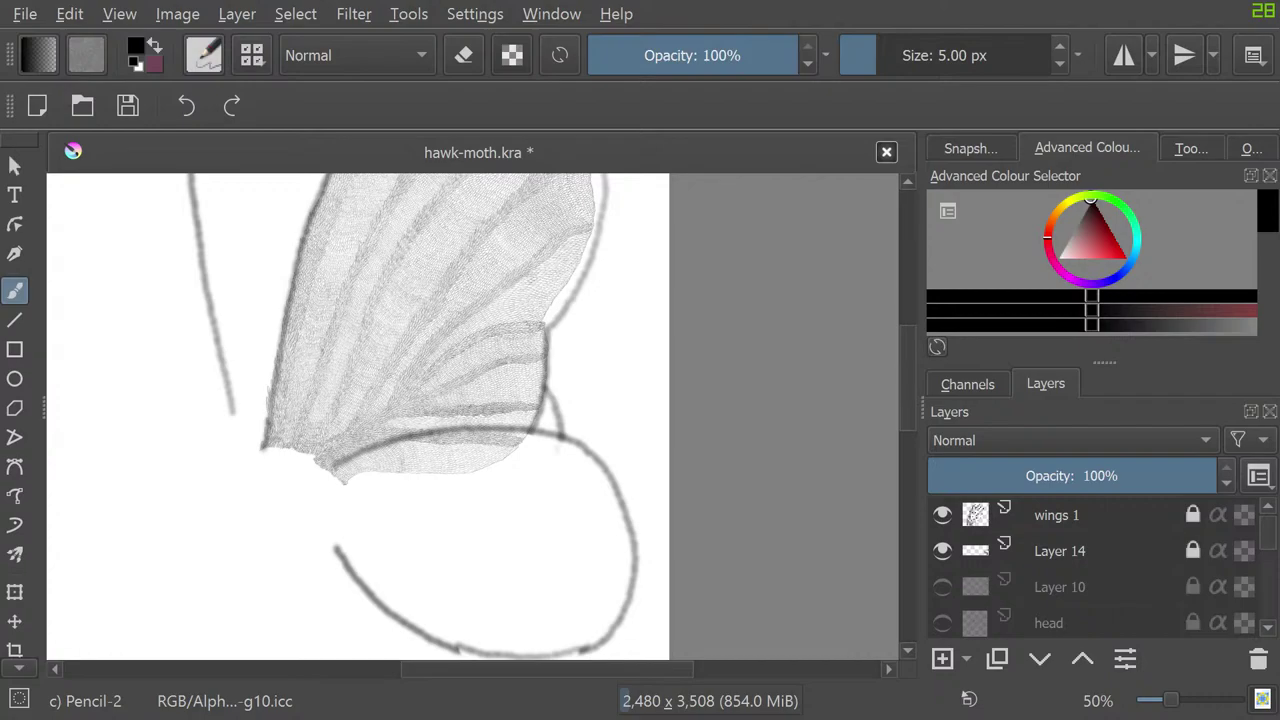
Step: Show Layer 10 with the vein lines, and hide Layer 14 and wings 1
{"action": "left_click", "coordinate": [942, 587]}
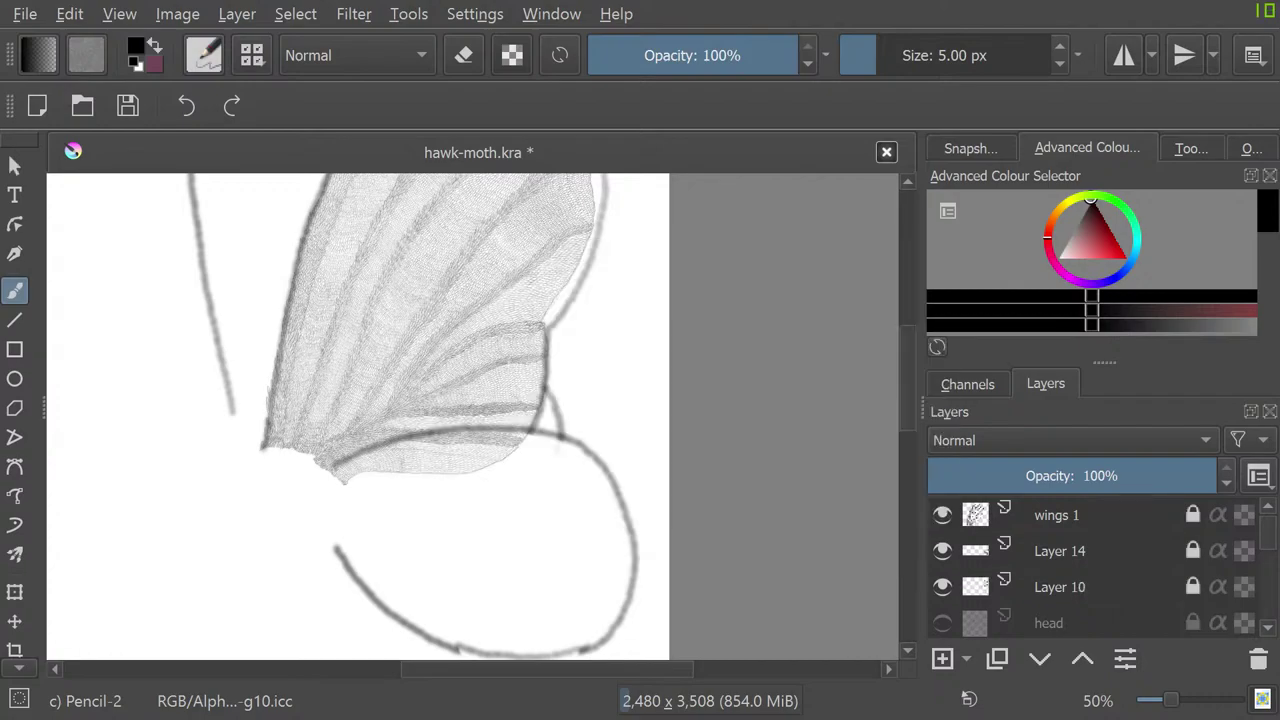
{"action": "left_click", "coordinate": [942, 551]}
{"action": "left_click", "coordinate": [942, 515]}
{"action": "mouse_move", "coordinate": [942, 515]}
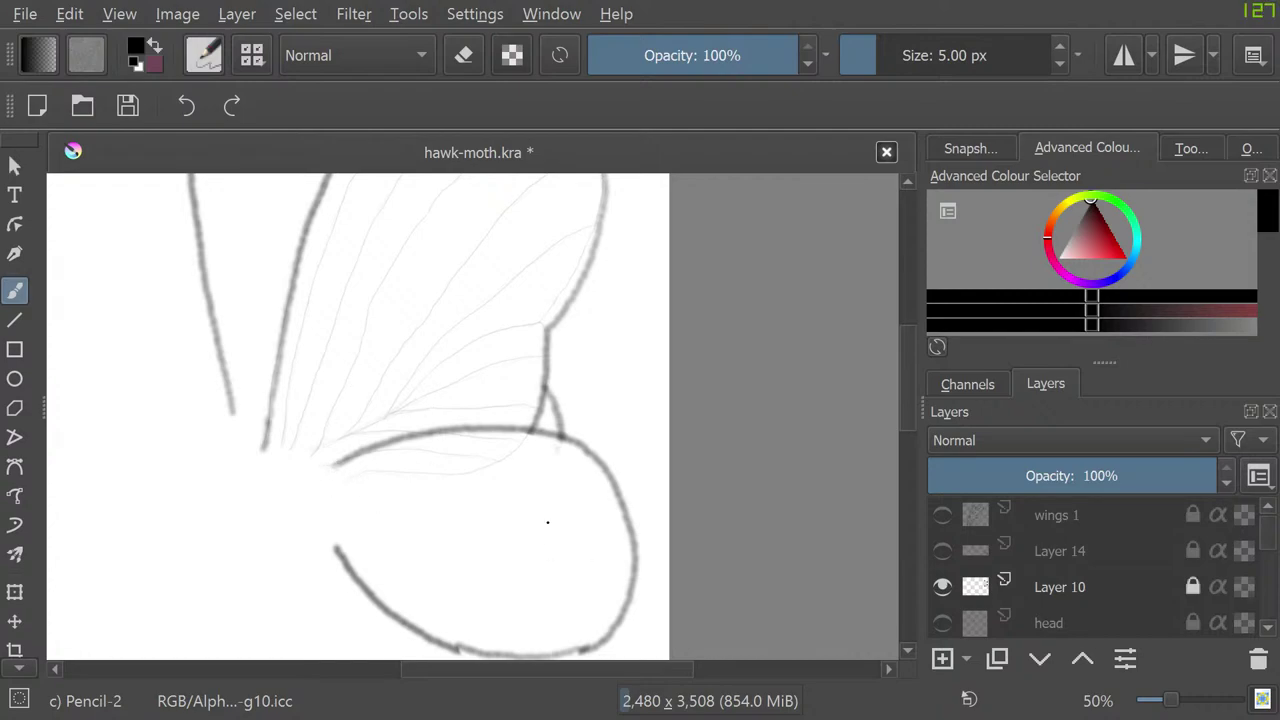
{"action": "scroll", "coordinate": [1092, 568], "scroll_direction": "down", "scroll_amount": 5}
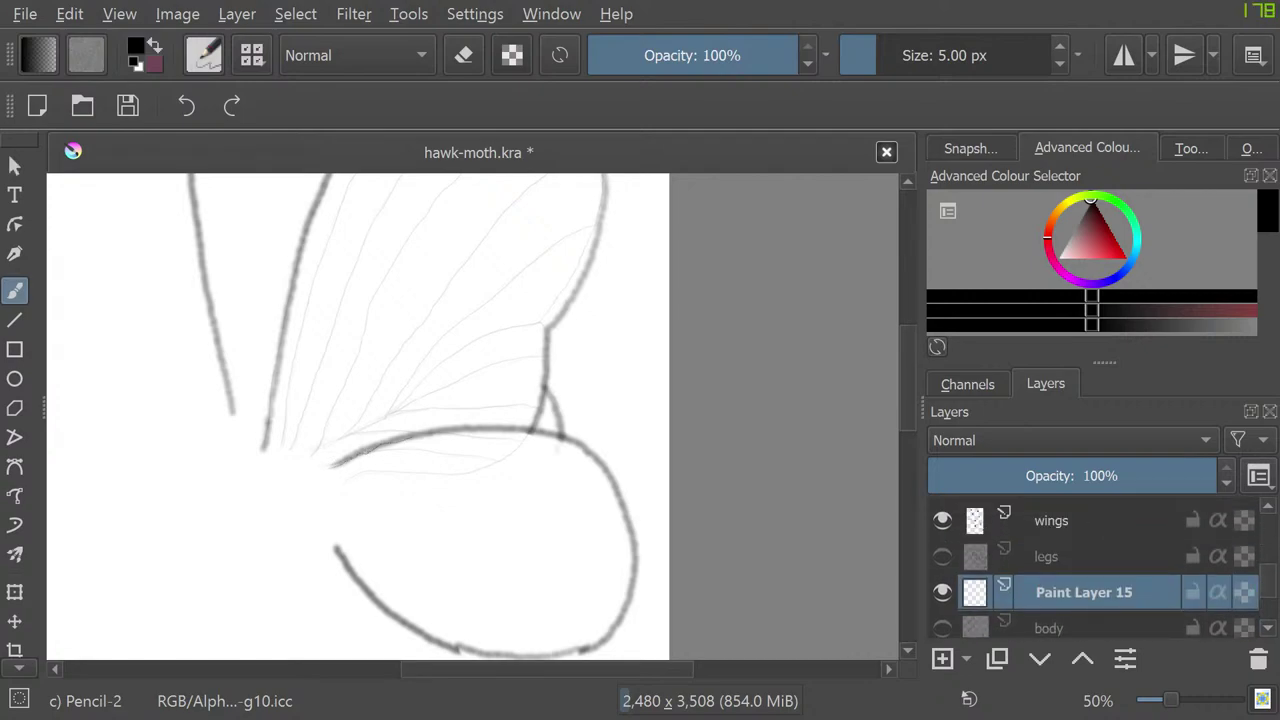
Step: Trace the lower wing's outline in thin pencil on Paint Layer 15, and erase the stray line end near its base
{"action": "mouse_move", "coordinate": [494, 430]}
{"action": "left_mouse_down"}
{"action": "mouse_move", "coordinate": [574, 447]}
{"action": "mouse_move", "coordinate": [604, 474]}
{"action": "left_mouse_up"}
{"action": "left_click_drag", "start_coordinate": [633, 561], "coordinate": [622, 605]}
{"action": "mouse_move", "coordinate": [484, 658]}
{"action": "left_mouse_down"}
{"action": "mouse_move", "coordinate": [392, 620]}
{"action": "mouse_move", "coordinate": [324, 538]}
{"action": "left_mouse_up"}
{"action": "key", "text": "e"}
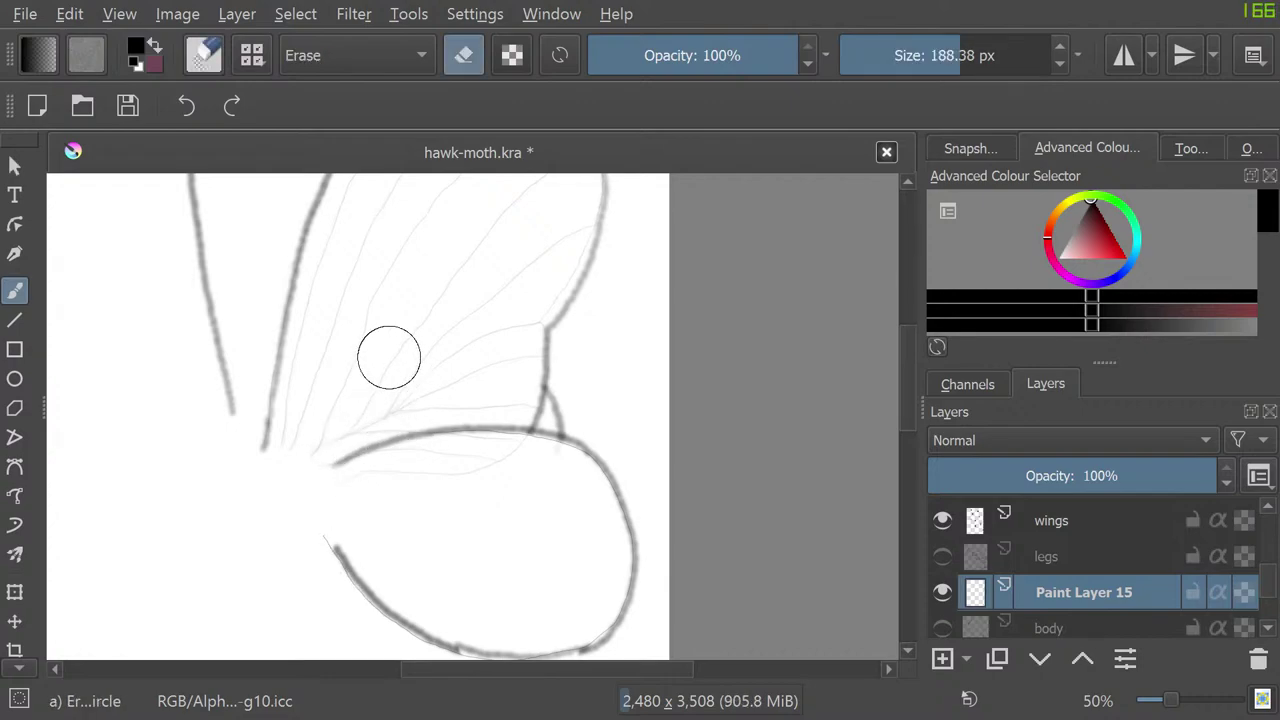
{"action": "key", "text": "e"}
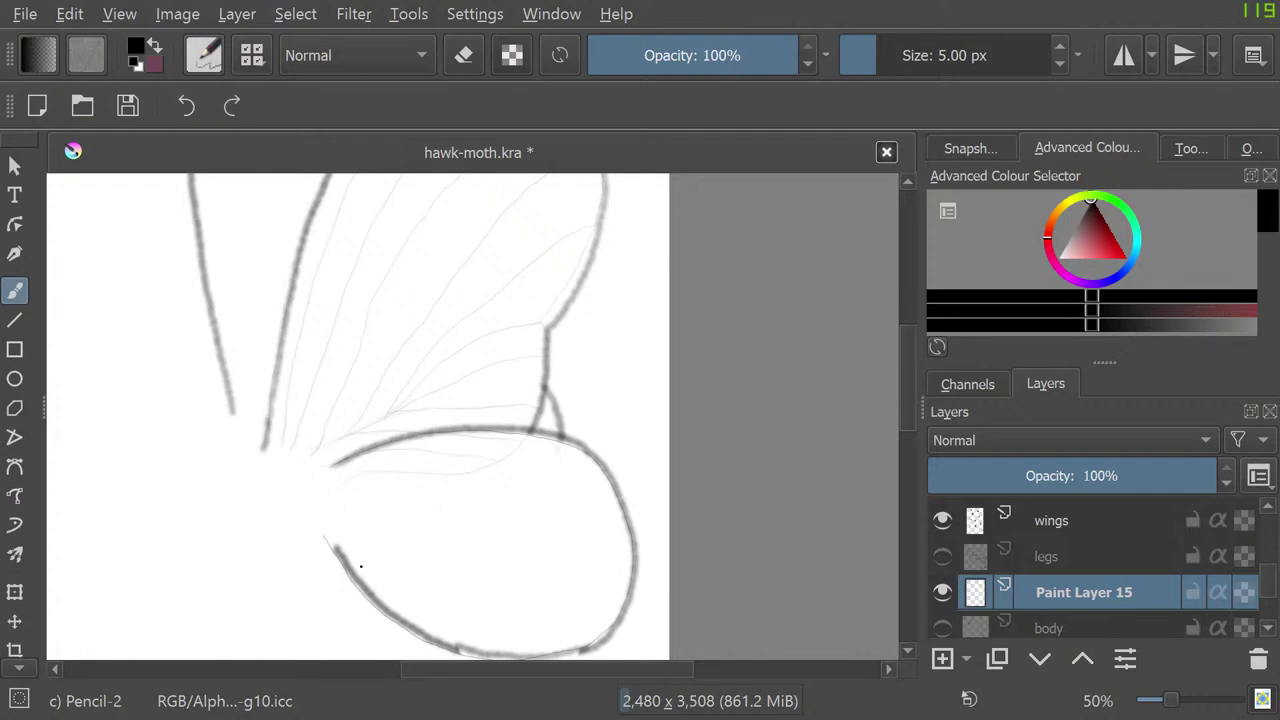
{"action": "key", "text": "e"}
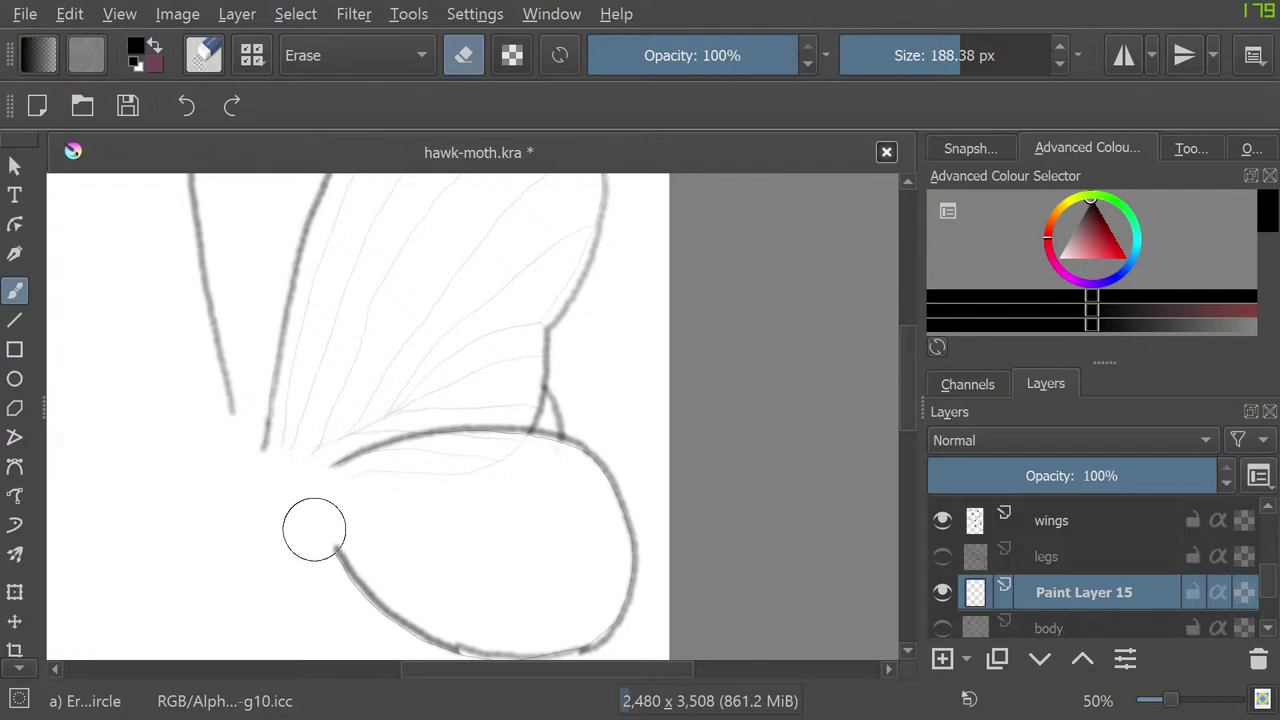
{"action": "key", "text": "e"}
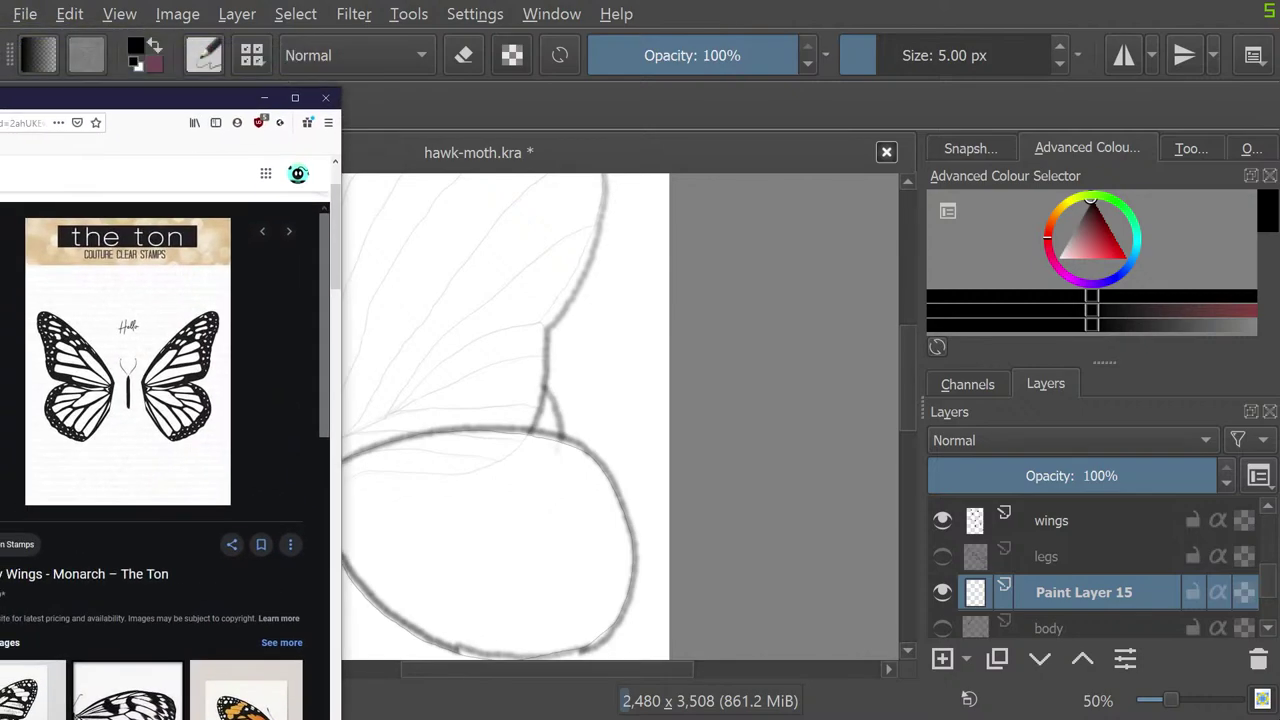
Step: Consult the monarch wing reference image, and draw four curved veins from the lower wing's base to its outer edge
{"action": "left_click_drag", "start_coordinate": [160, 97], "coordinate": [127, 216]}
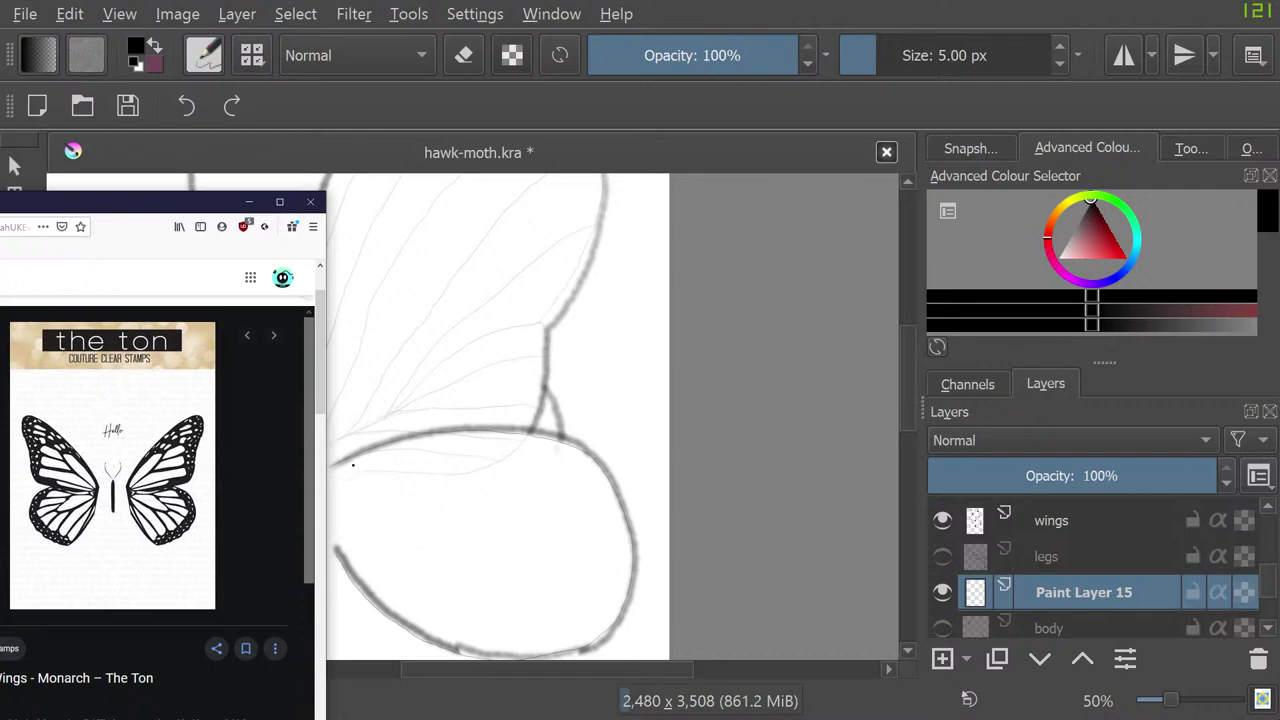
{"action": "left_click", "coordinate": [346, 478]}
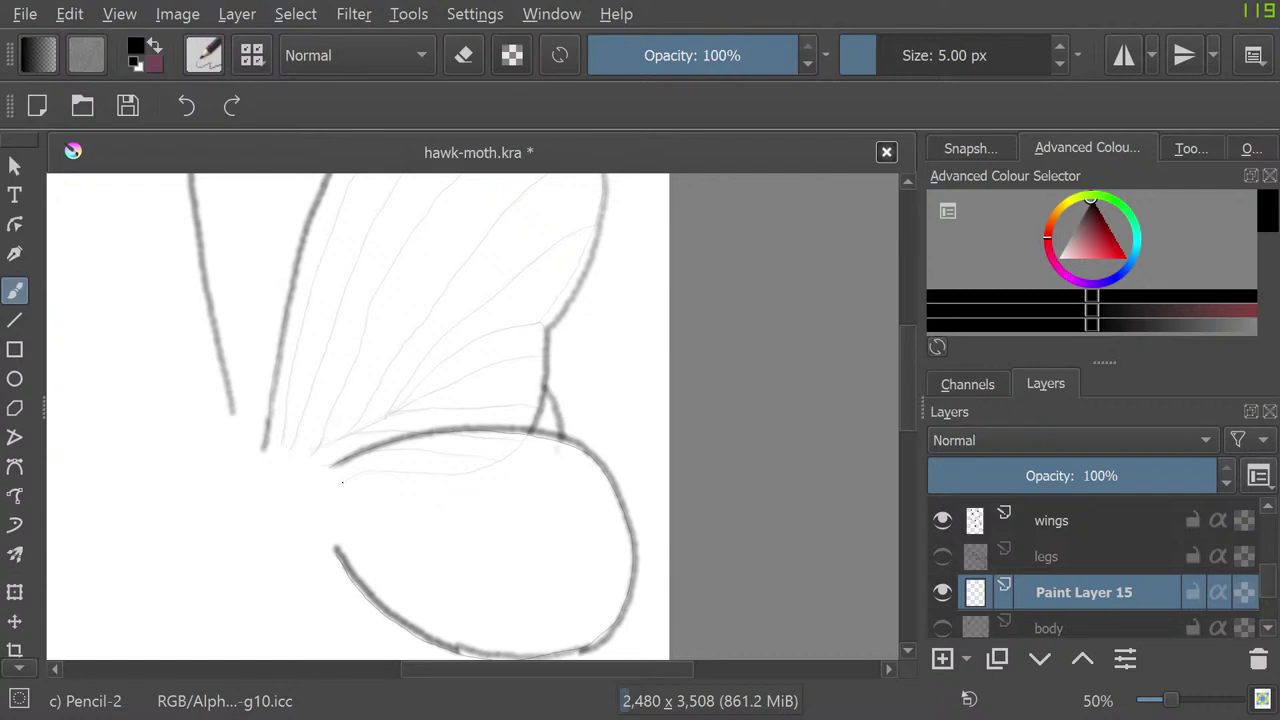
{"action": "mouse_move", "coordinate": [370, 473]}
{"action": "left_mouse_down"}
{"action": "mouse_move", "coordinate": [469, 460]}
{"action": "mouse_move", "coordinate": [604, 488]}
{"action": "left_mouse_up"}
{"action": "left_click_drag", "start_coordinate": [357, 503], "coordinate": [605, 531]}
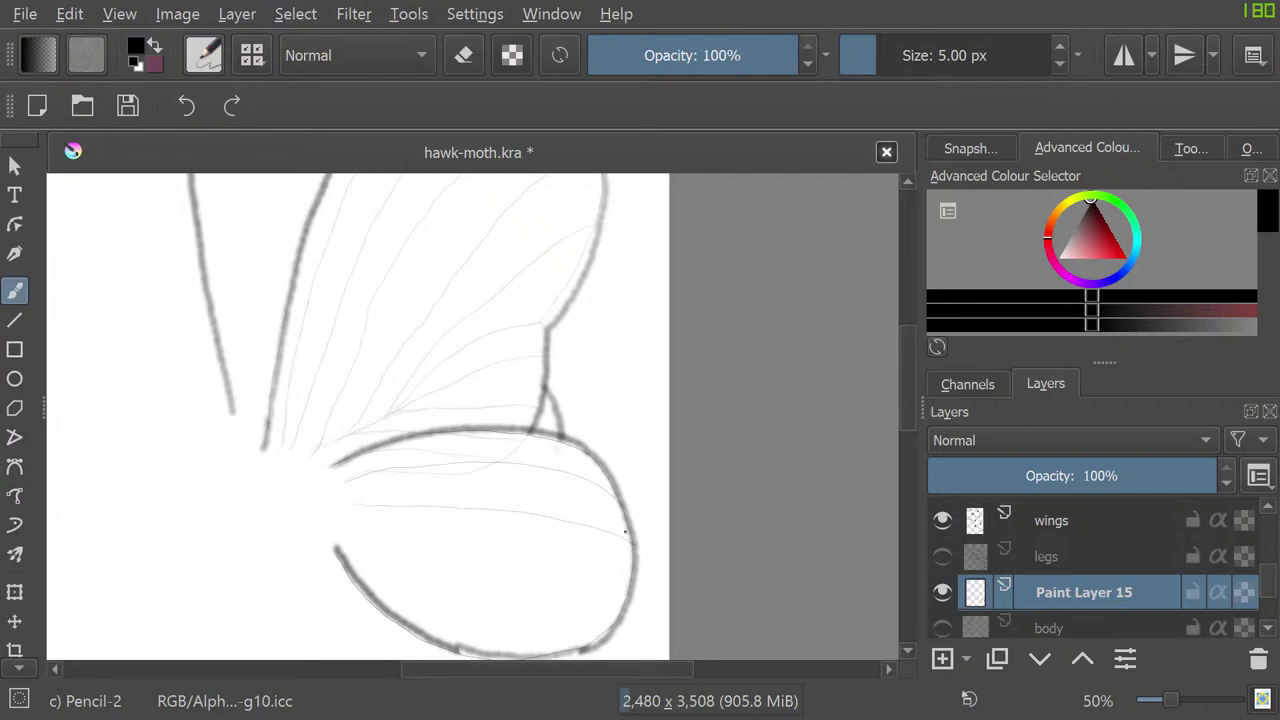
{"action": "mouse_move", "coordinate": [351, 527]}
{"action": "left_mouse_down"}
{"action": "mouse_move", "coordinate": [480, 546]}
{"action": "mouse_move", "coordinate": [542, 570]}
{"action": "mouse_move", "coordinate": [602, 622]}
{"action": "left_mouse_up"}
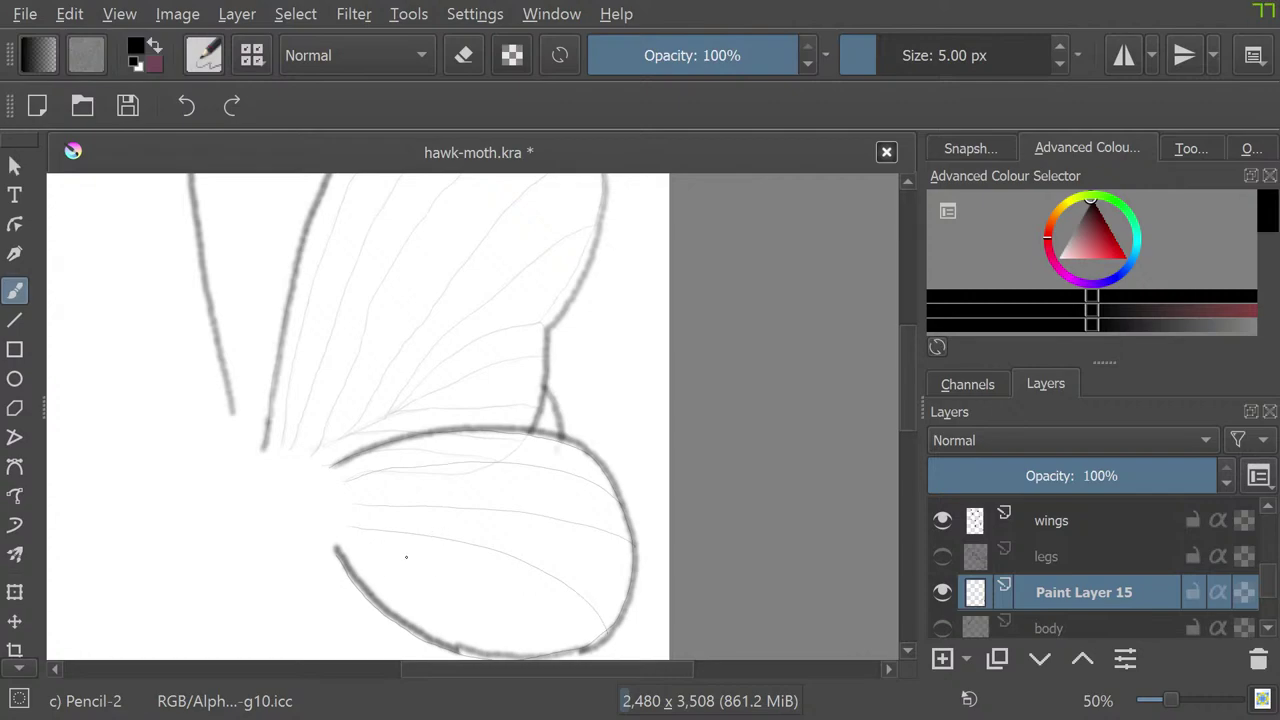
{"action": "mouse_move", "coordinate": [344, 537]}
{"action": "left_mouse_down"}
{"action": "mouse_move", "coordinate": [433, 581]}
{"action": "mouse_move", "coordinate": [488, 648]}
{"action": "left_mouse_up"}
Step: Examine the lower wing's new veins against the upper wing's vein pattern
{"action": "scroll", "coordinate": [370, 574], "scroll_direction": "down", "scroll_amount": 2}
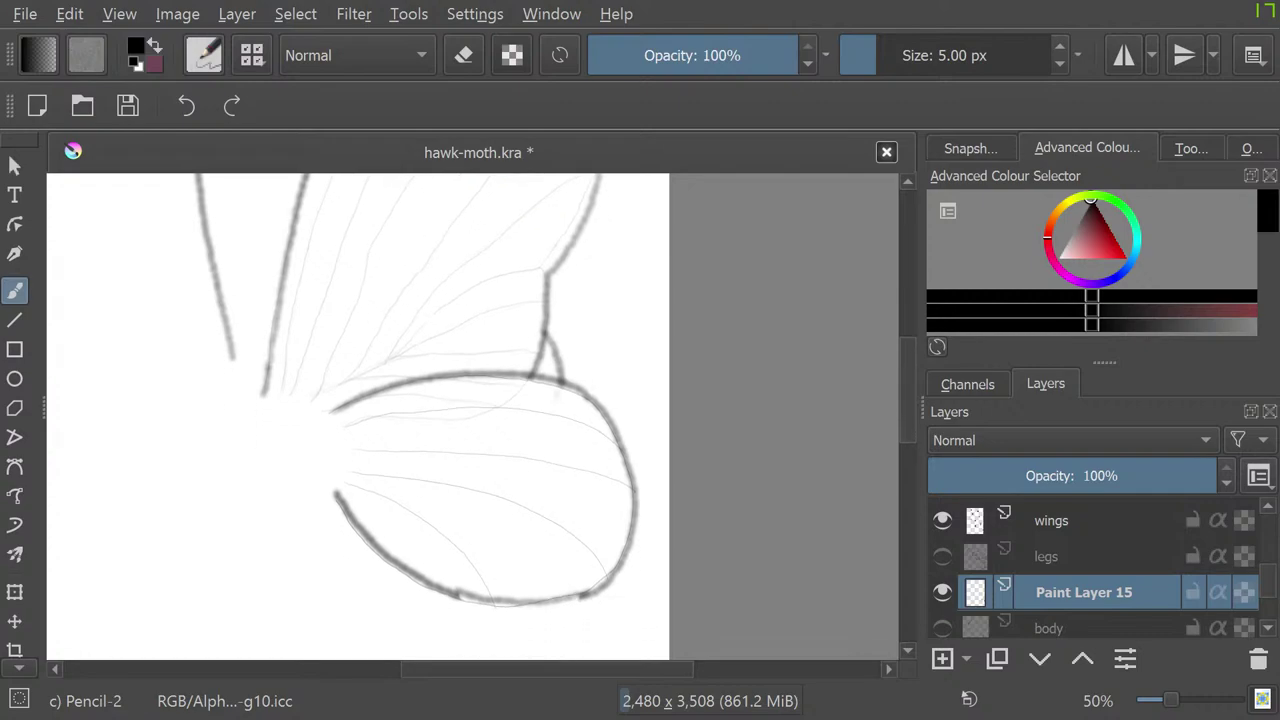
{"action": "scroll", "coordinate": [370, 574], "scroll_direction": "up", "scroll_amount": 1}
{"action": "scroll", "coordinate": [370, 574], "scroll_direction": "down", "scroll_amount": 1}
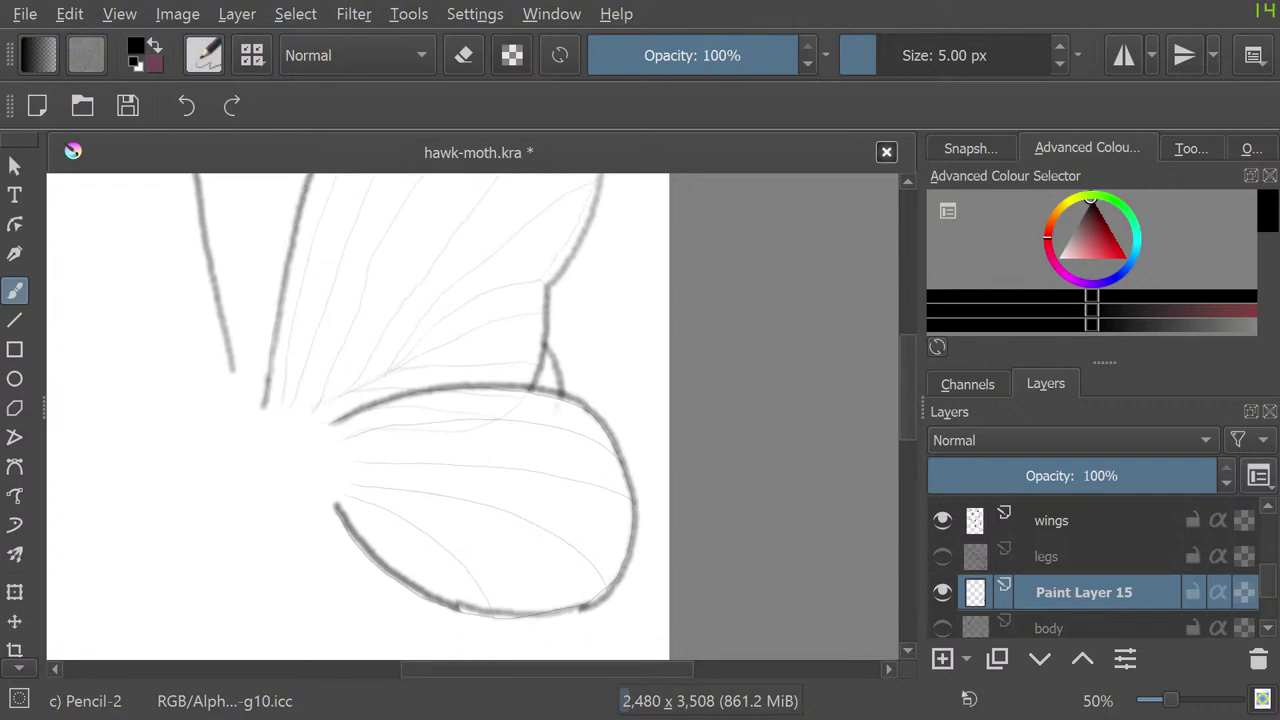
{"action": "scroll", "coordinate": [358, 417], "scroll_direction": "up", "scroll_amount": 3}
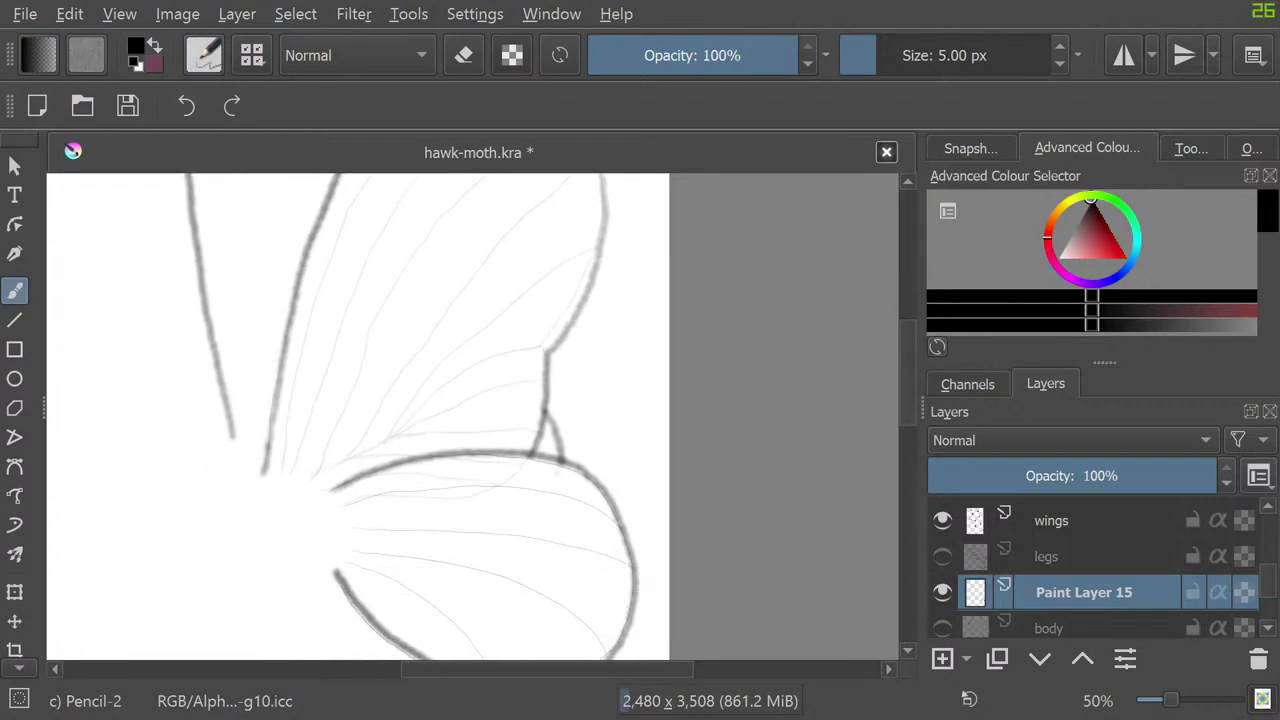
{"action": "scroll", "coordinate": [358, 417], "scroll_direction": "down", "scroll_amount": 3}
{"action": "scroll", "coordinate": [358, 417], "scroll_direction": "up", "scroll_amount": 5}
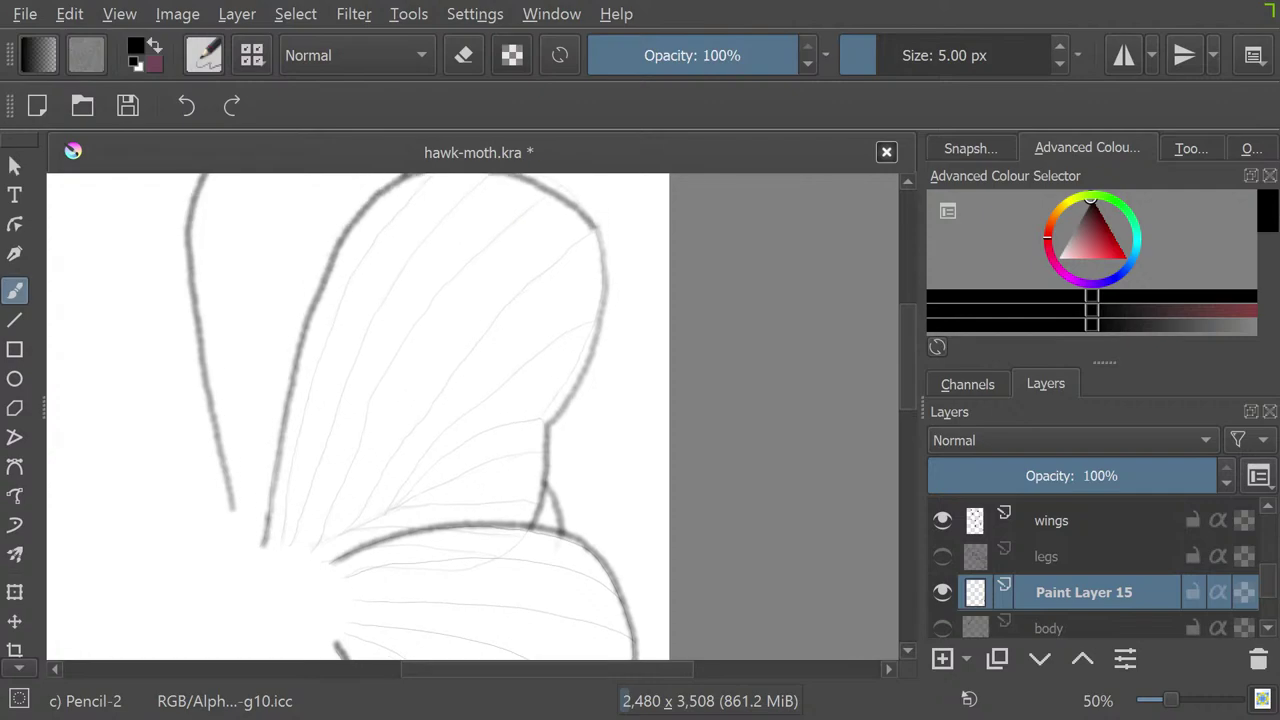
{"action": "scroll", "coordinate": [358, 417], "scroll_direction": "down", "scroll_amount": 4}
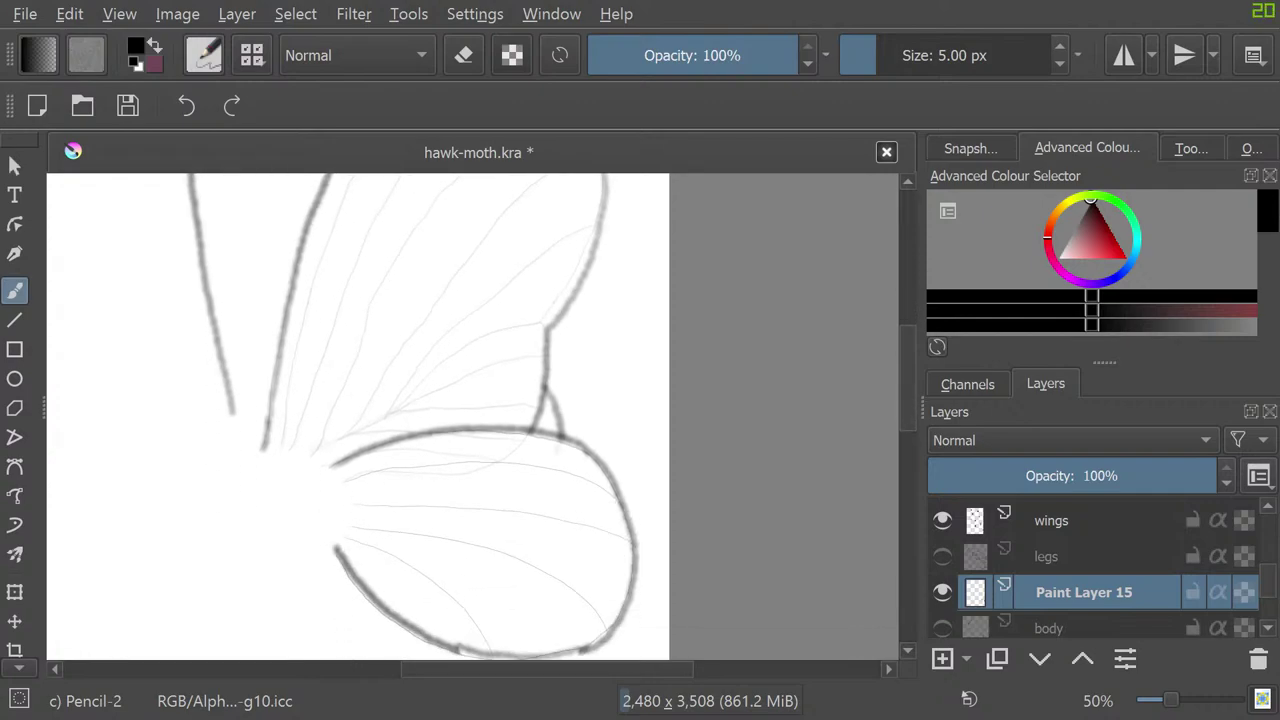
{"action": "scroll", "coordinate": [358, 417], "scroll_direction": "up", "scroll_amount": 9}
{"action": "scroll", "coordinate": [358, 417], "scroll_direction": "down", "scroll_amount": 11}
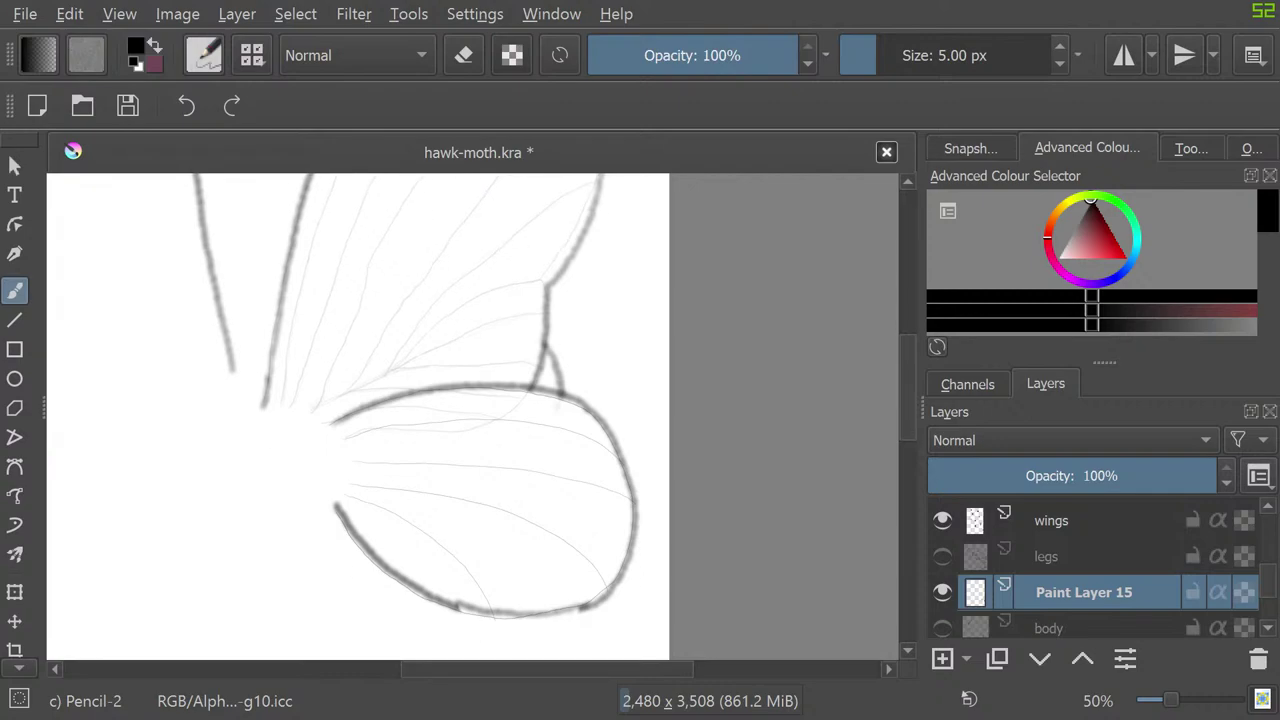
{"action": "scroll", "coordinate": [358, 417], "scroll_direction": "down", "scroll_amount": 1}
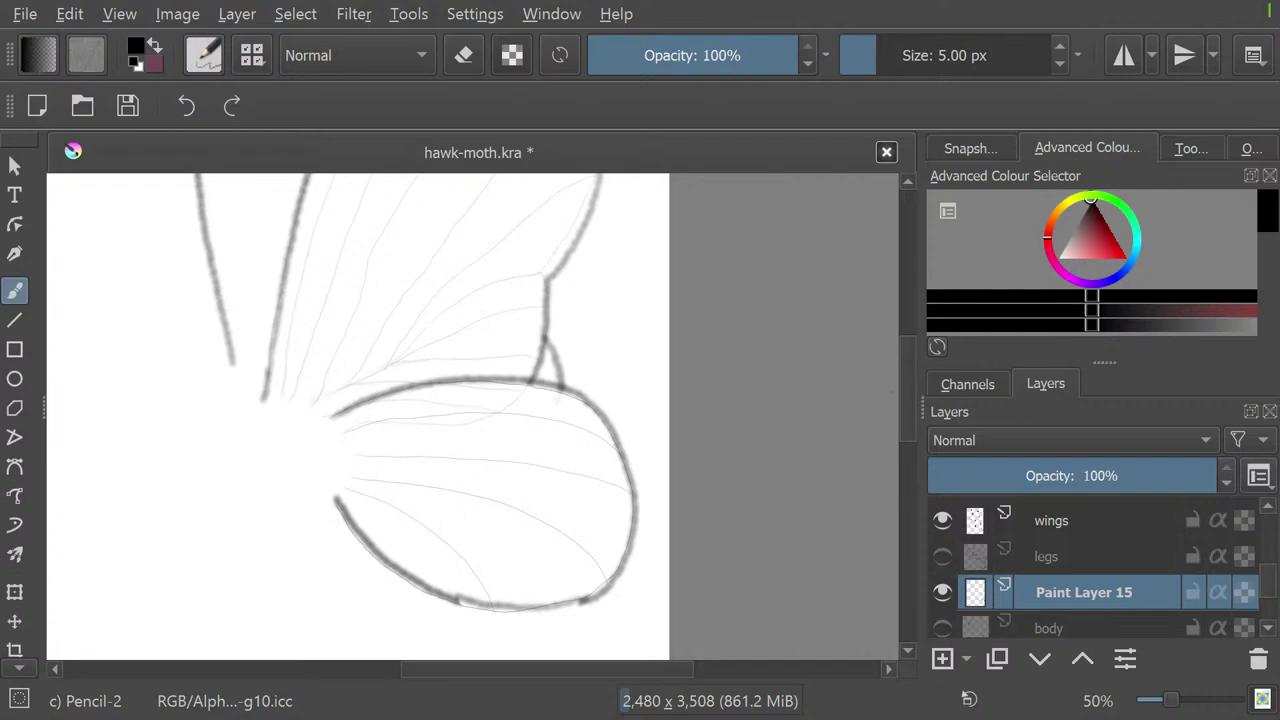
Step: Erase the lowest vein of the lower wing, and redraw it branching off the vein above
{"action": "key", "text": "/"}
{"action": "left_click_drag", "start_coordinate": [342, 488], "coordinate": [437, 540]}
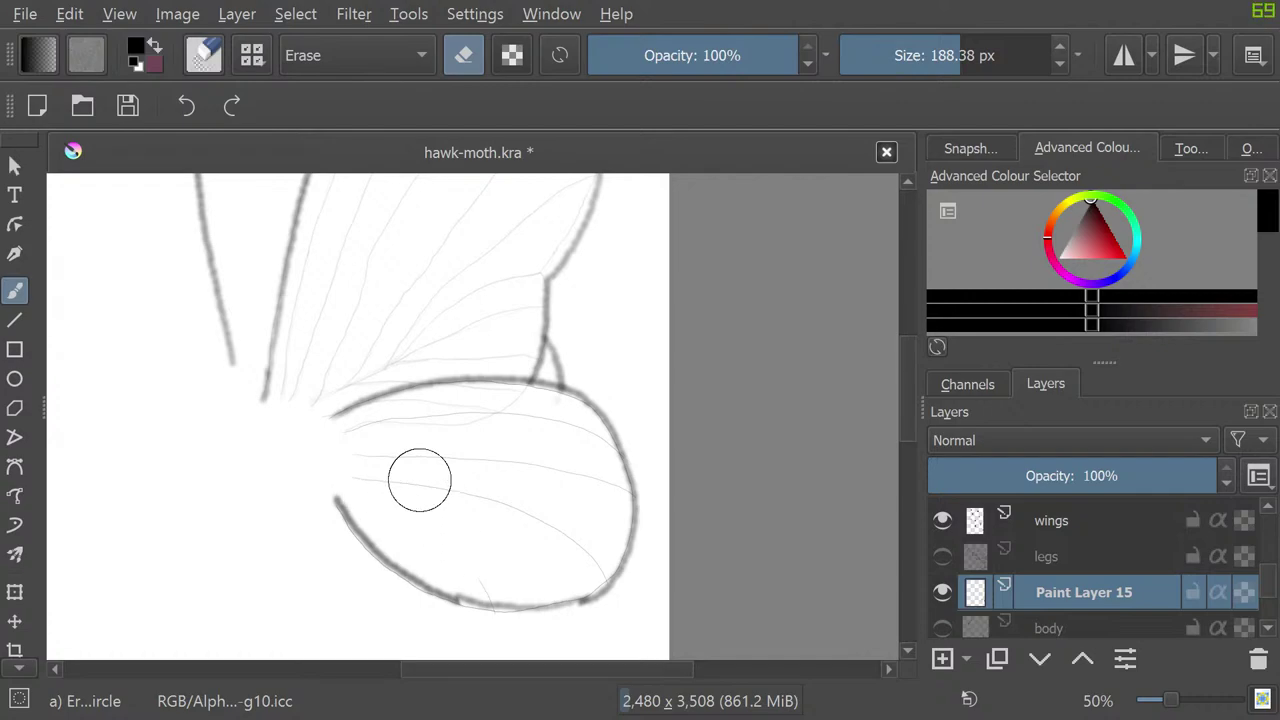
{"action": "key", "text": "e"}
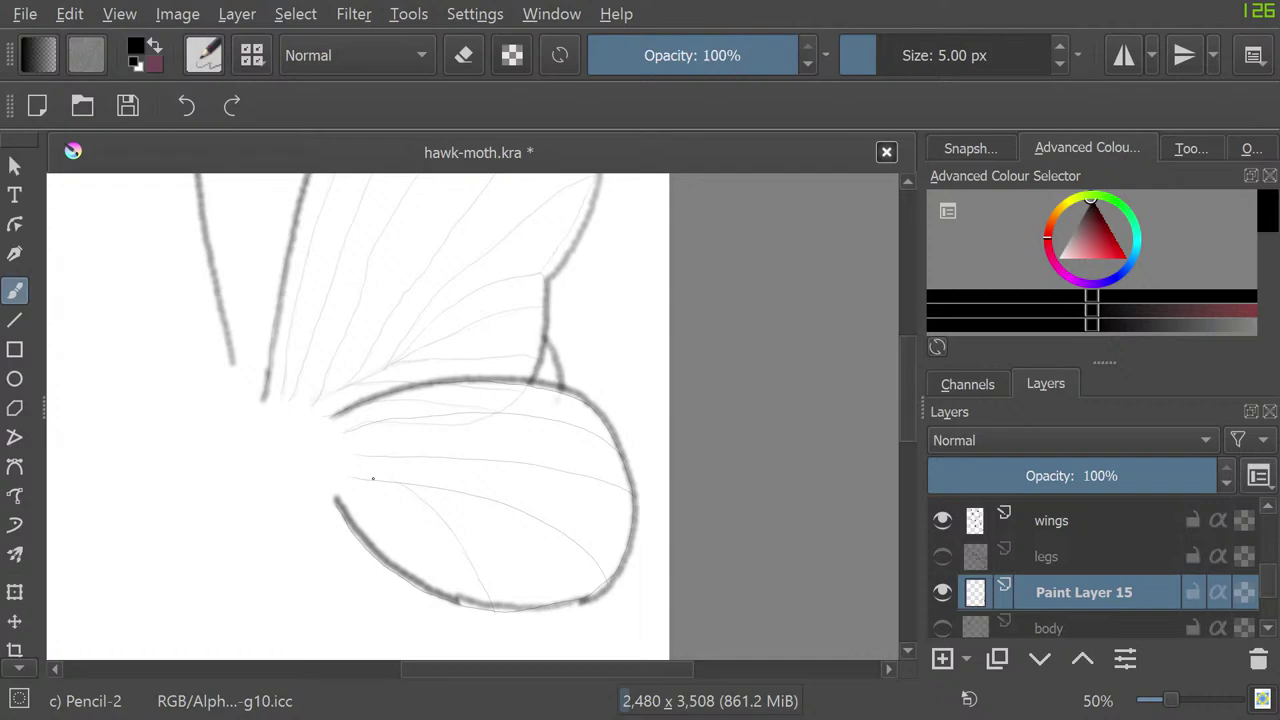
Step: Erase the inner ends of the lower wing's two lower veins, and redraw them joining the middle vein near the base
{"action": "key", "text": "/"}
{"action": "left_click_drag", "start_coordinate": [366, 483], "coordinate": [384, 489]}
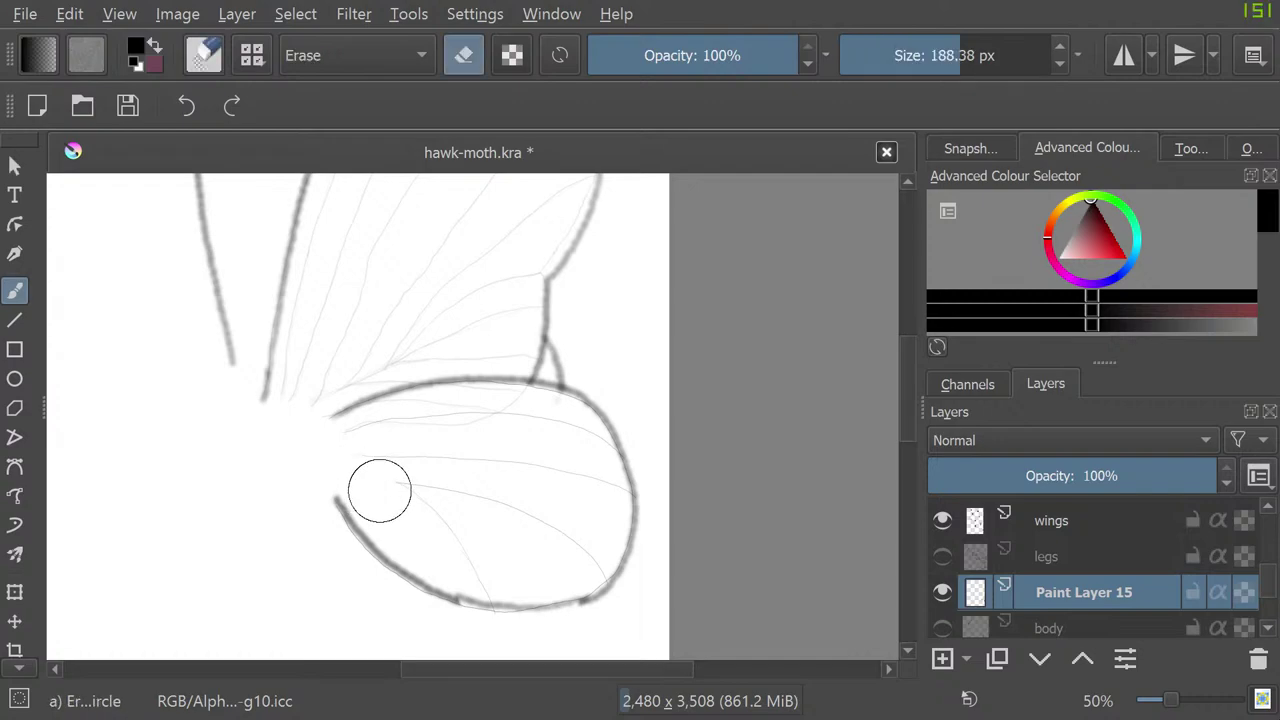
{"action": "key", "text": "e"}
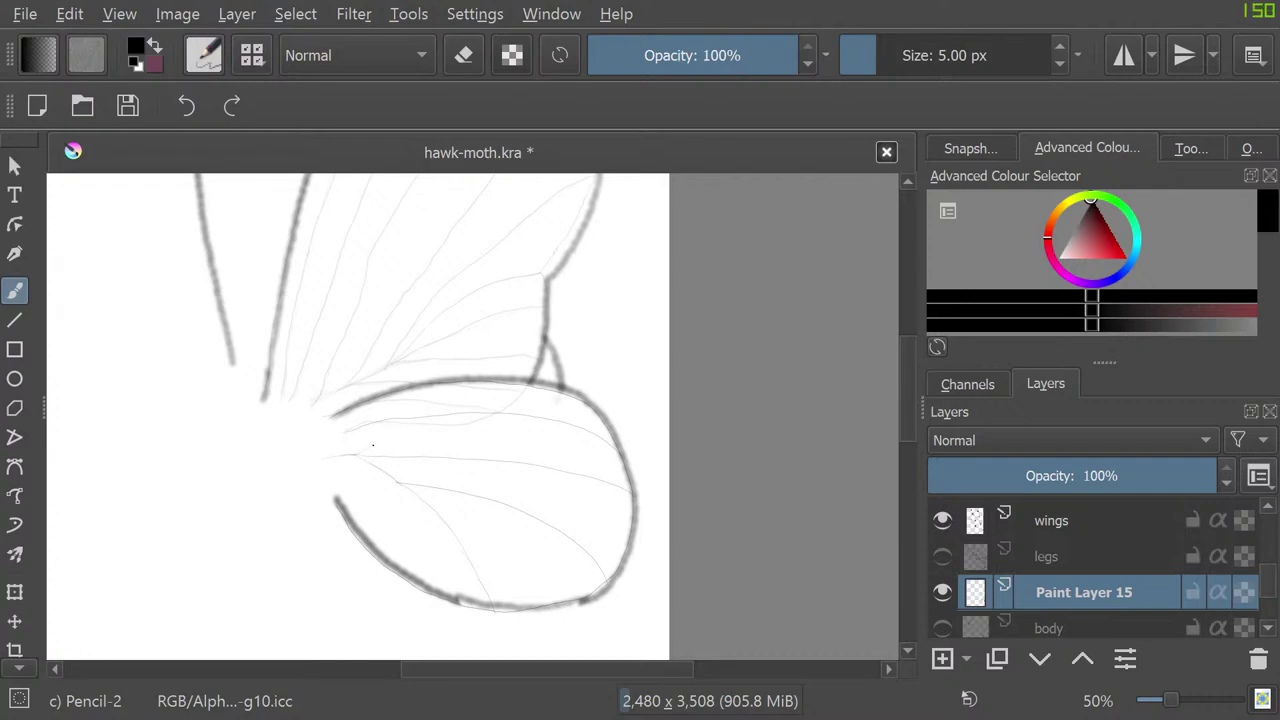
Step: Erase the inner part of the lower wing's upper vein, and redraw it curving down into the shared stem at the base
{"action": "left_click_drag", "start_coordinate": [414, 424], "coordinate": [452, 414]}
{"action": "key", "text": "/"}
{"action": "mouse_move", "coordinate": [313, 437]}
{"action": "left_mouse_down"}
{"action": "mouse_move", "coordinate": [375, 419]}
{"action": "mouse_move", "coordinate": [338, 458]}
{"action": "mouse_move", "coordinate": [385, 416]}
{"action": "left_mouse_up"}
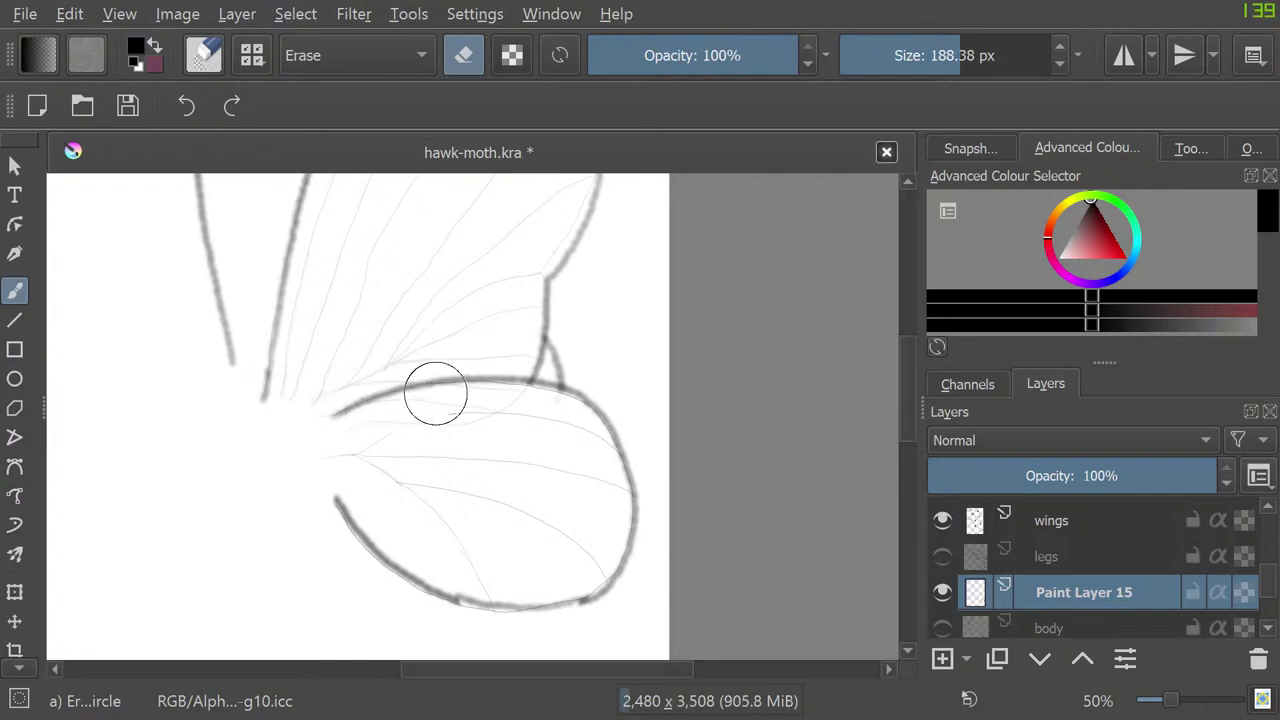
{"action": "key", "text": "slash"}
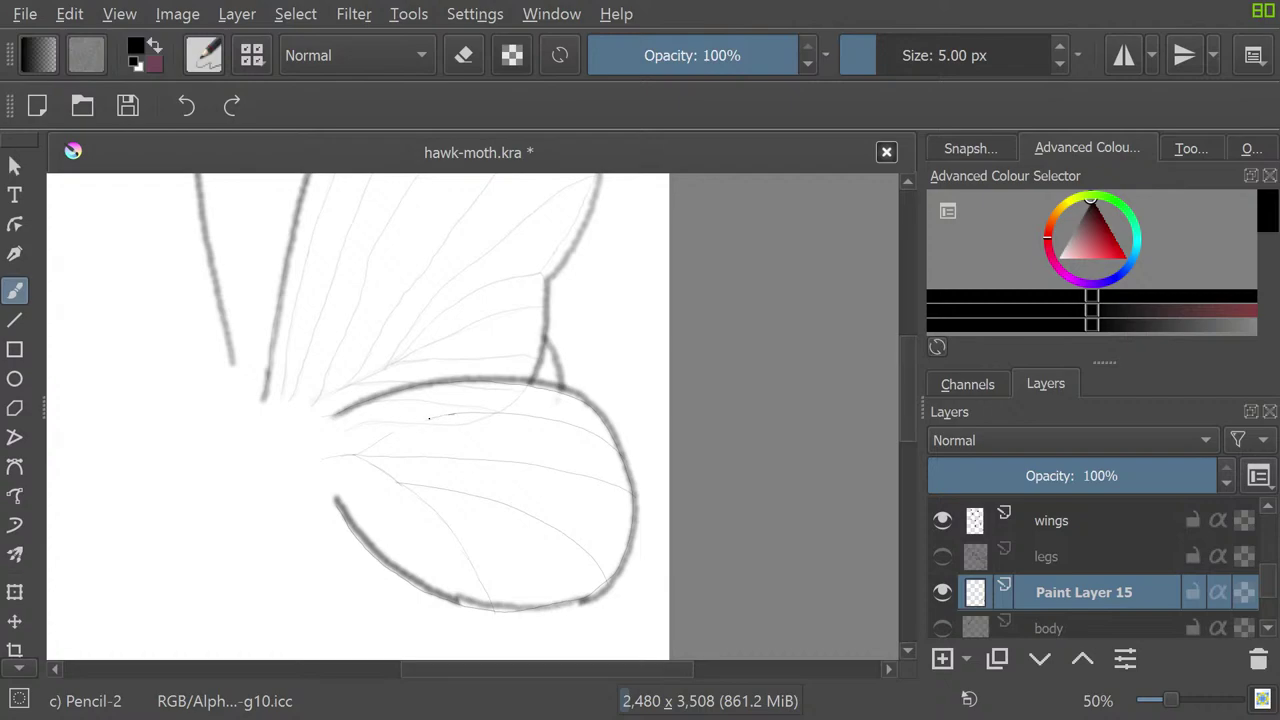
{"action": "left_click_drag", "start_coordinate": [355, 452], "coordinate": [338, 455]}
Step: Draw a second thin pencil line alongside each vein of the lower wing to give the veins width
{"action": "left_click_drag", "start_coordinate": [402, 400], "coordinate": [529, 398]}
{"action": "left_click_drag", "start_coordinate": [361, 457], "coordinate": [630, 500]}
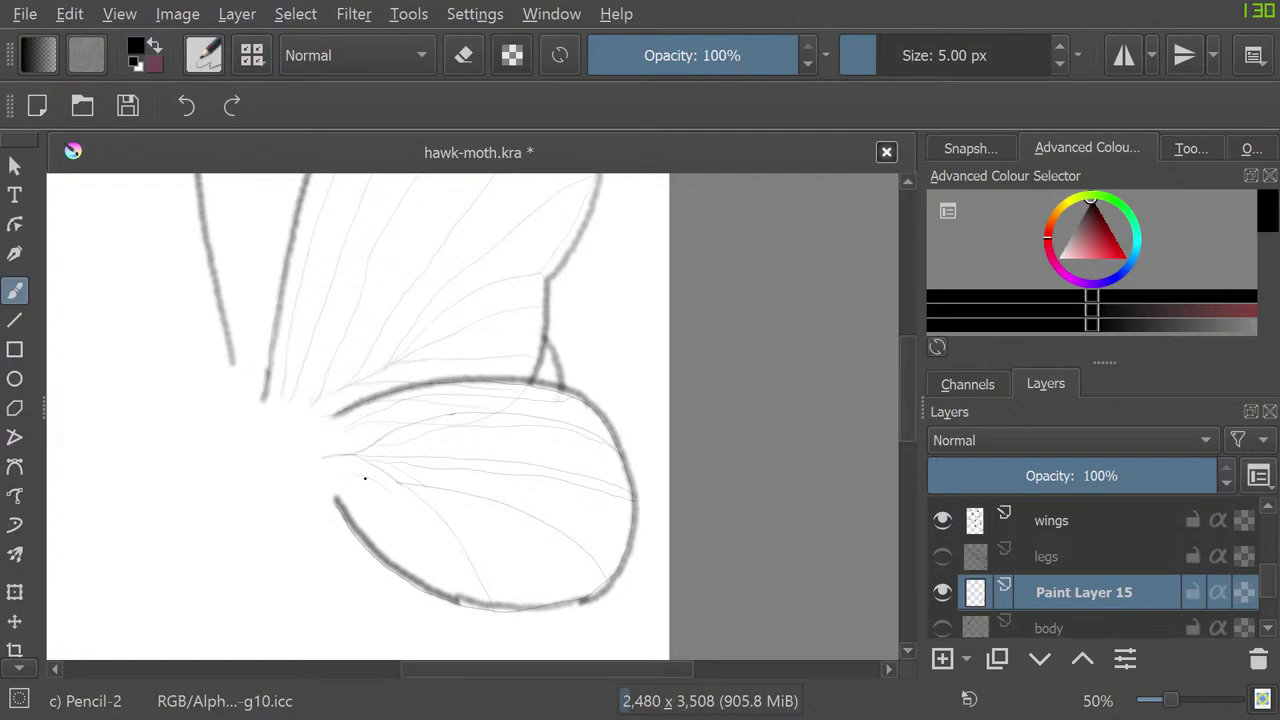
{"action": "left_click_drag", "start_coordinate": [426, 523], "coordinate": [490, 618]}
{"action": "left_click_drag", "start_coordinate": [407, 487], "coordinate": [466, 503]}
Step: Erase and redraw the inner part of the upper vein's second line, and touch up the topmost vein line near the outer edge
{"action": "key", "text": "e"}
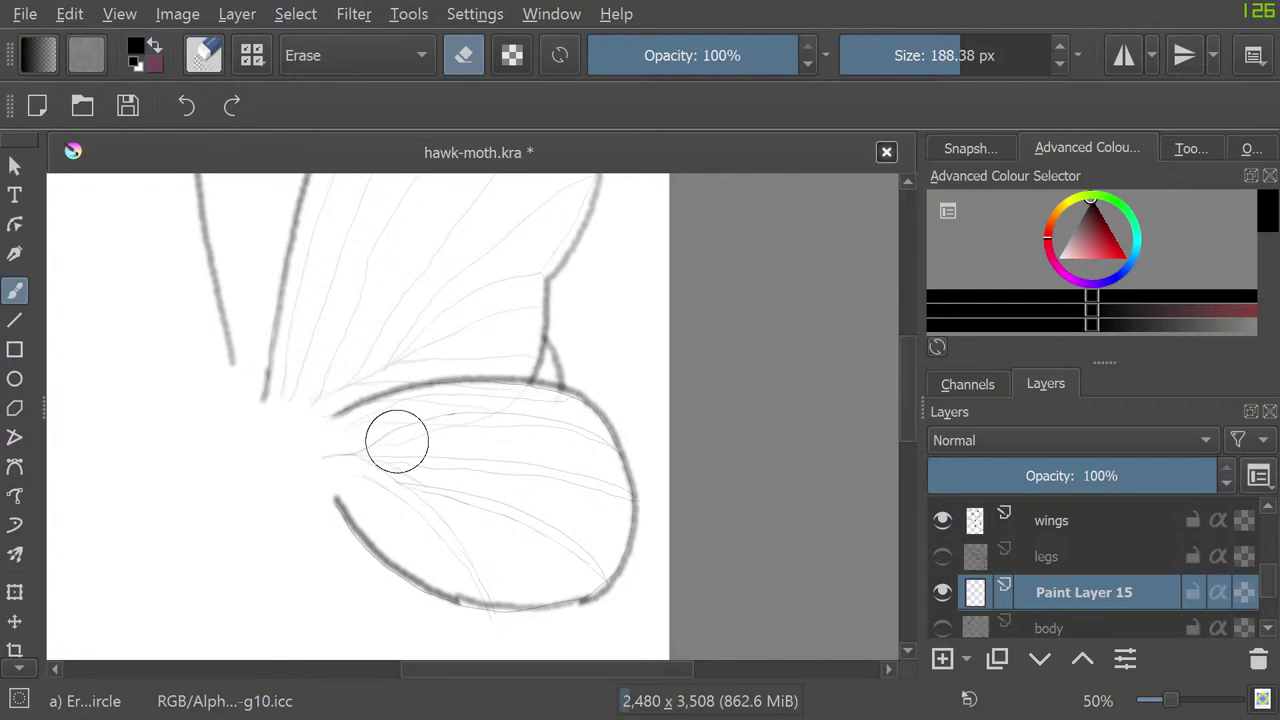
{"action": "left_click_drag", "start_coordinate": [426, 437], "coordinate": [486, 429]}
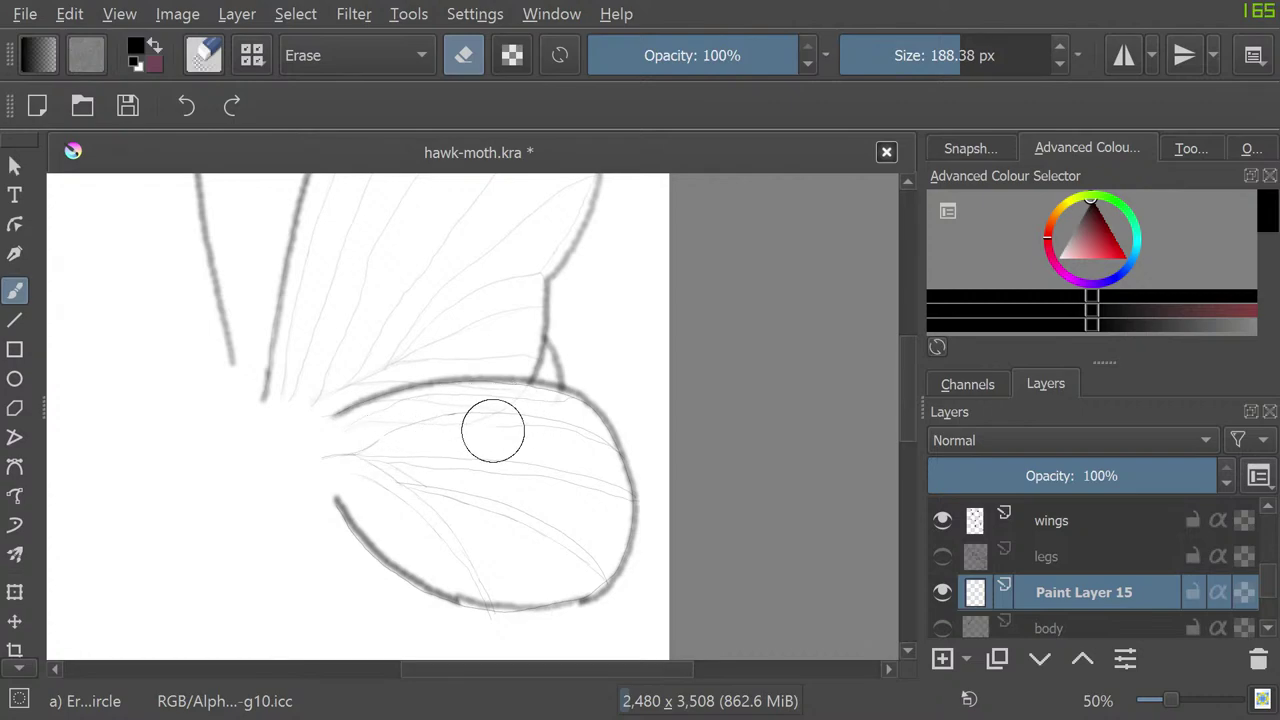
{"action": "key", "text": "slash"}
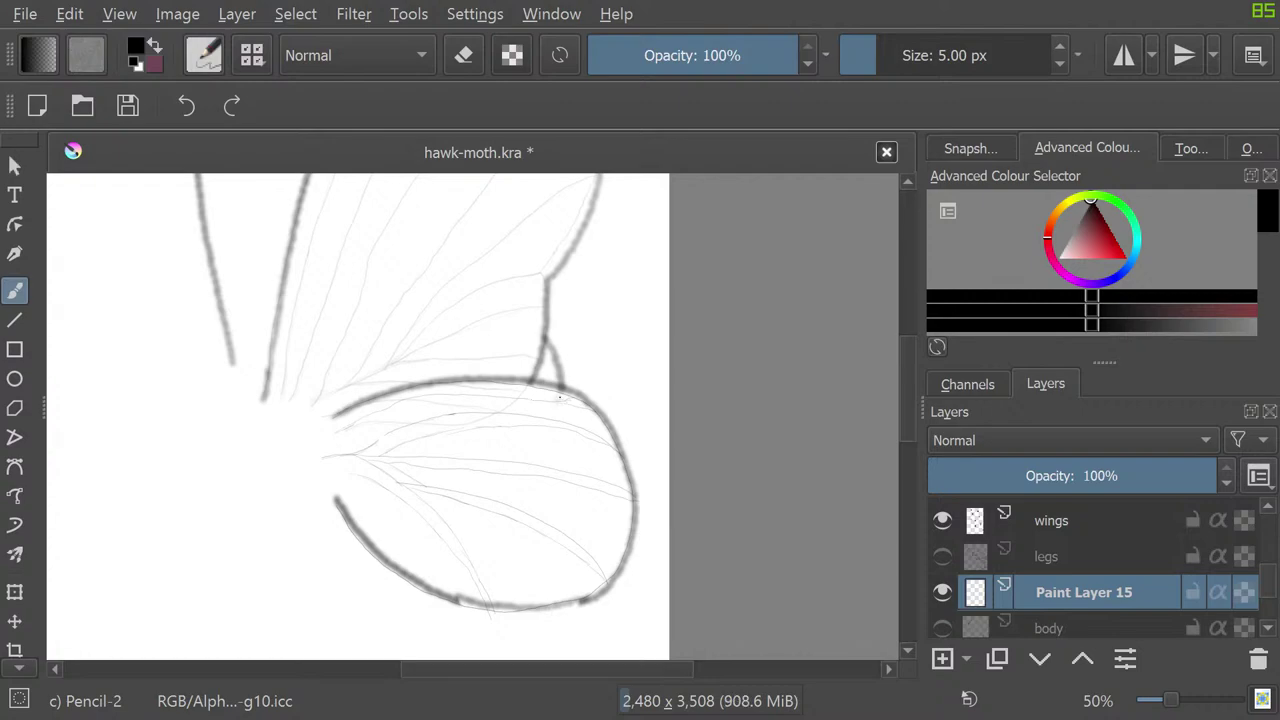
{"action": "left_click_drag", "start_coordinate": [546, 401], "coordinate": [567, 401]}
{"action": "key", "text": "e"}
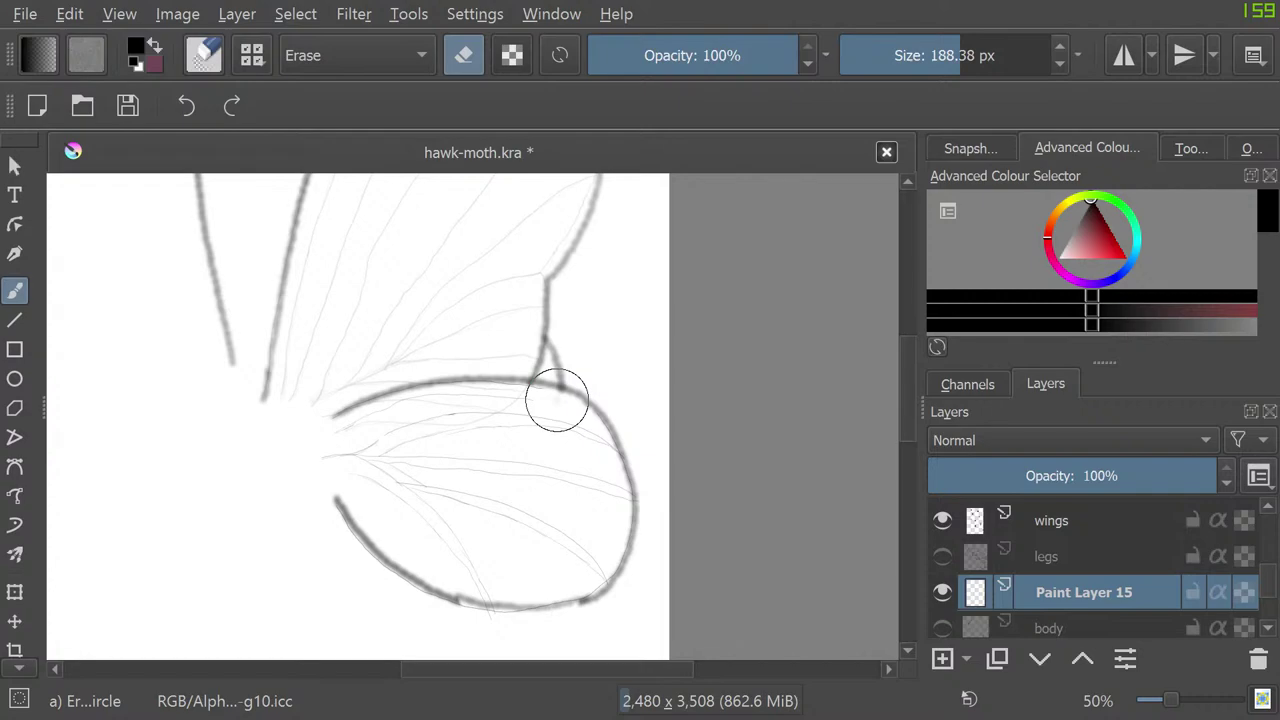
{"action": "key", "text": "e"}
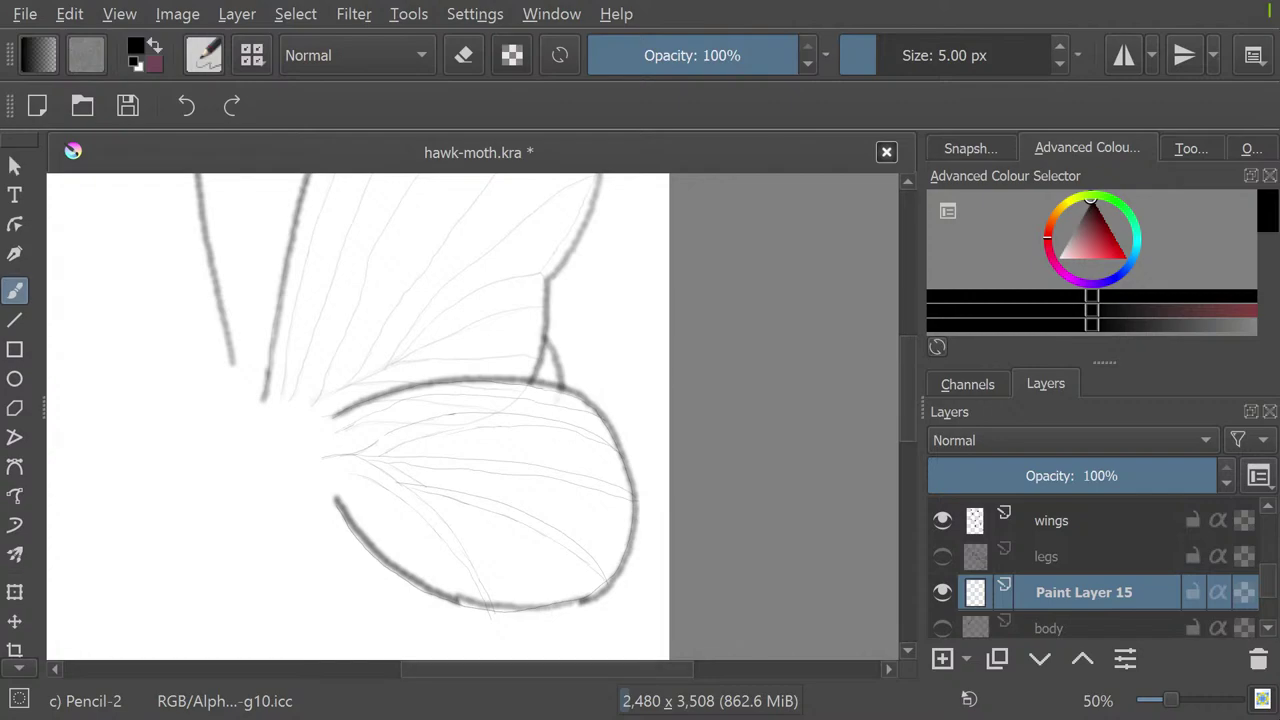
Step: Hide the wings sketch and the upper wing's thin vein sketch, and show the wings 1 and Layer 14 layers
{"action": "left_click", "coordinate": [941, 592]}
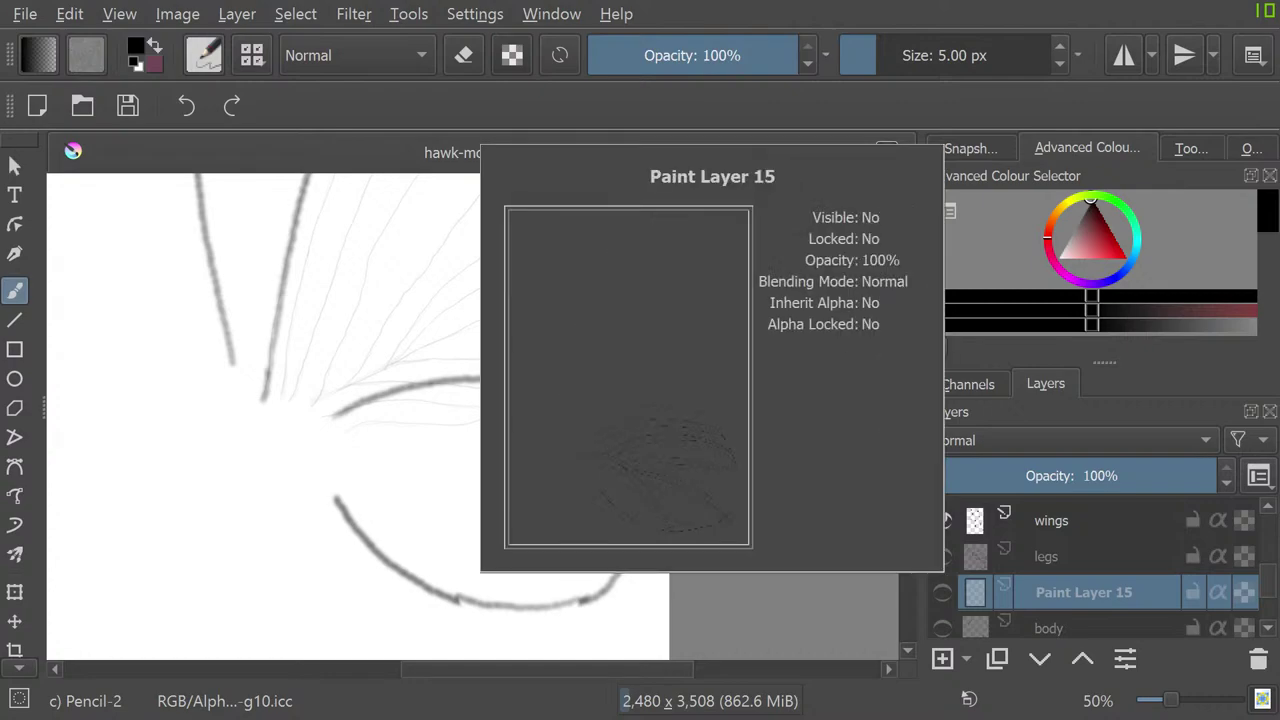
{"action": "left_click", "coordinate": [941, 592]}
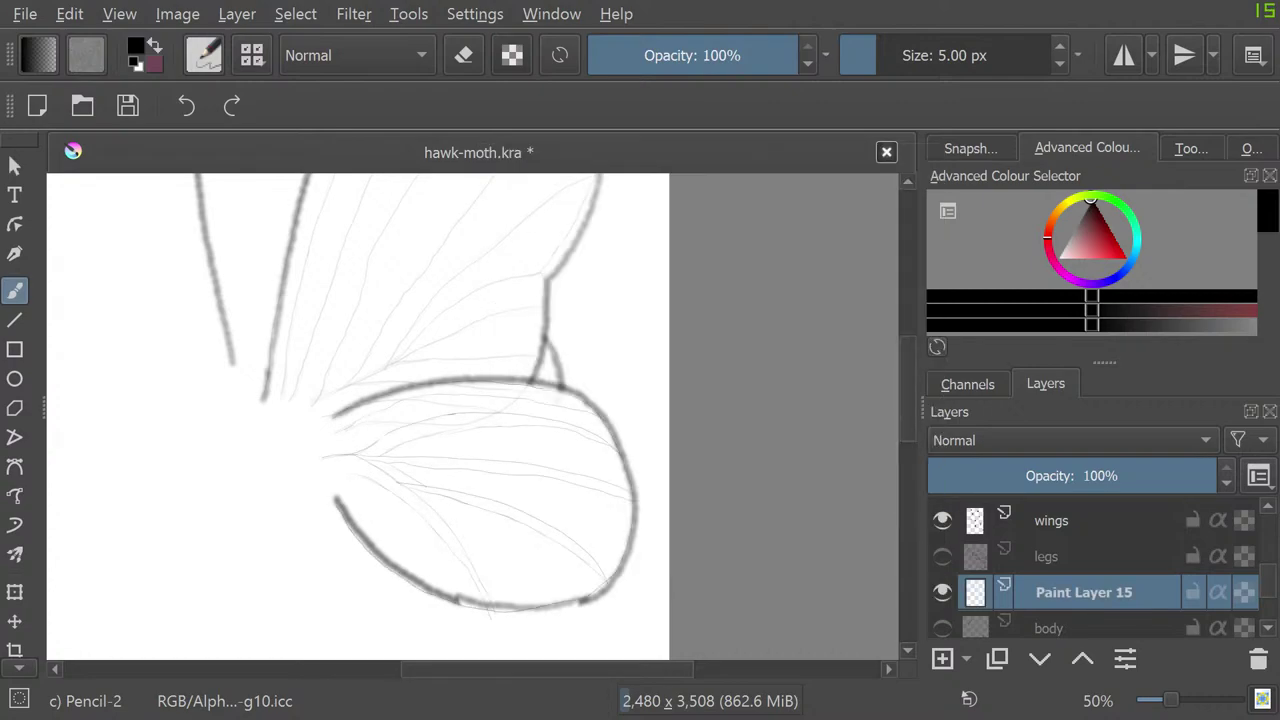
{"action": "left_click", "coordinate": [942, 520]}
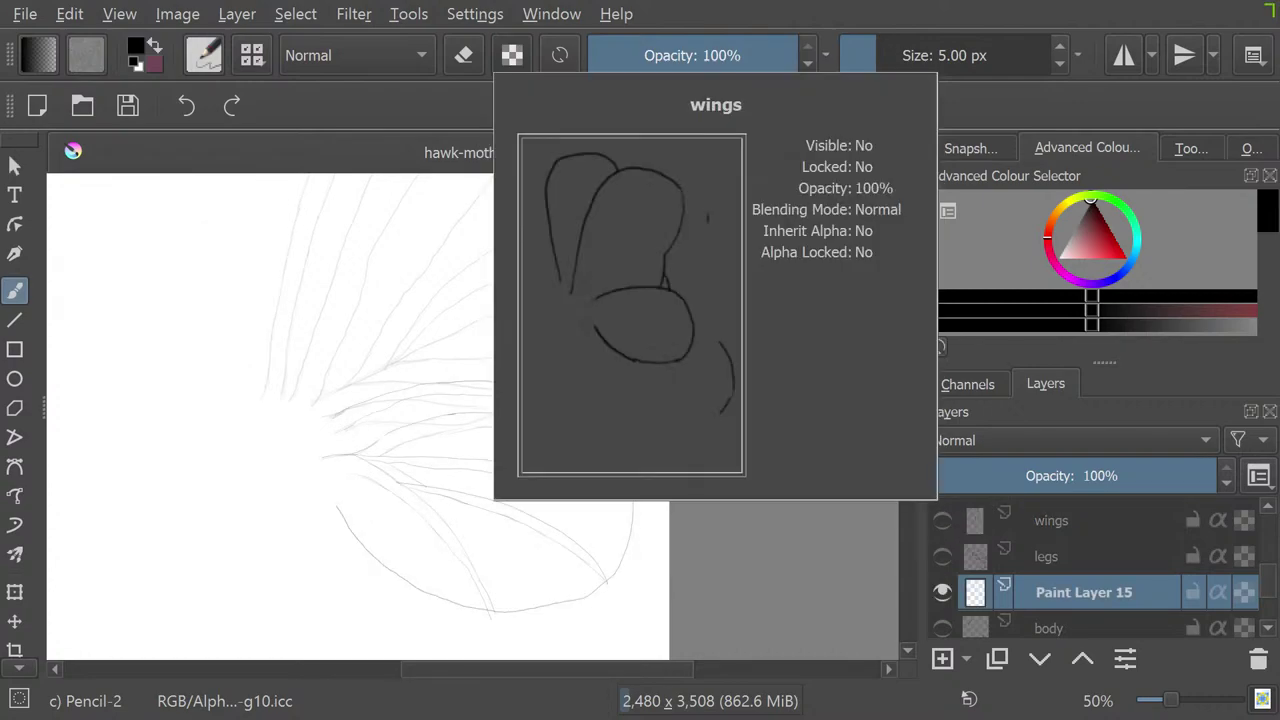
{"action": "scroll", "coordinate": [1090, 570], "scroll_direction": "down", "scroll_amount": 5}
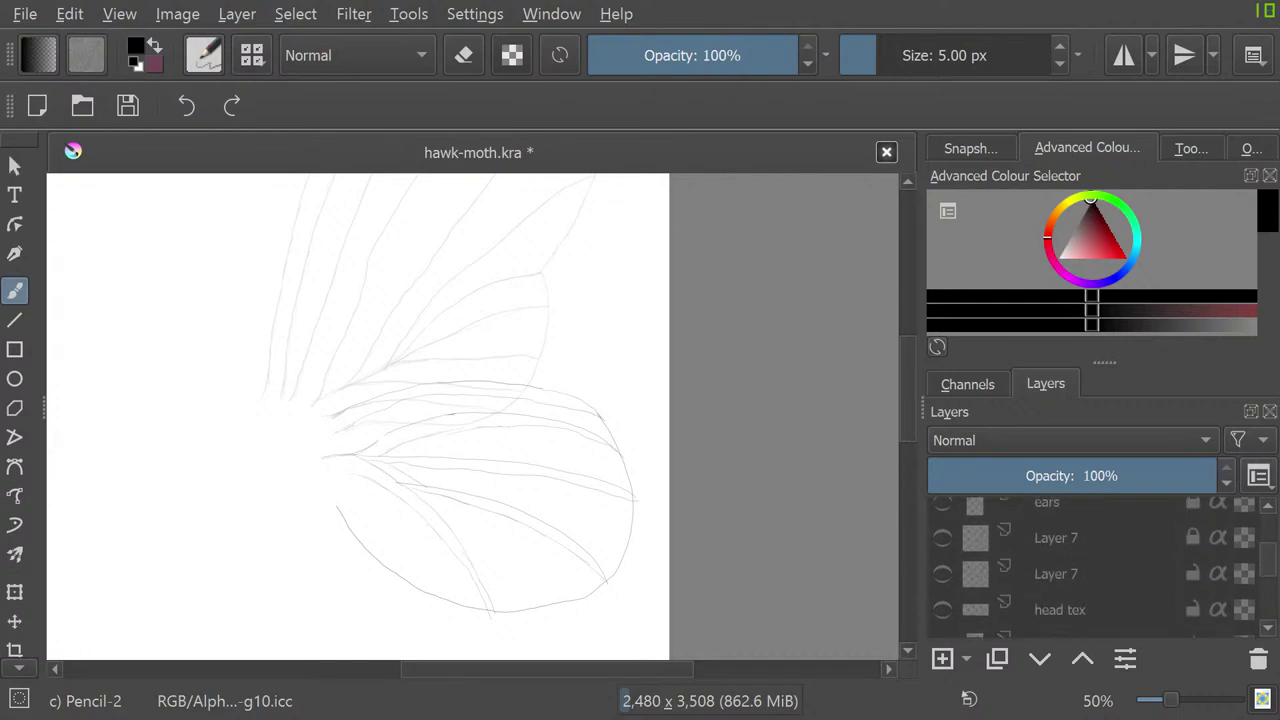
{"action": "scroll", "coordinate": [1090, 570], "scroll_direction": "up", "scroll_amount": 3}
{"action": "left_click", "coordinate": [942, 587]}
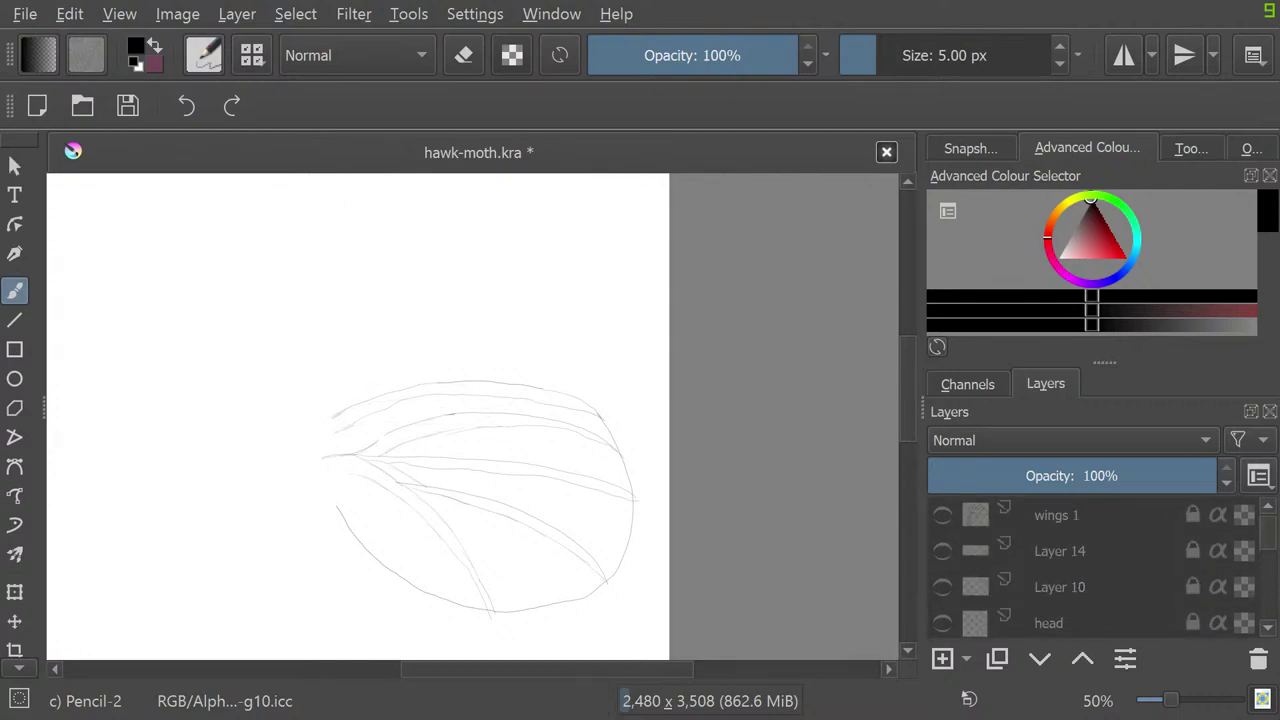
{"action": "left_click", "coordinate": [942, 515]}
{"action": "left_click", "coordinate": [942, 551]}
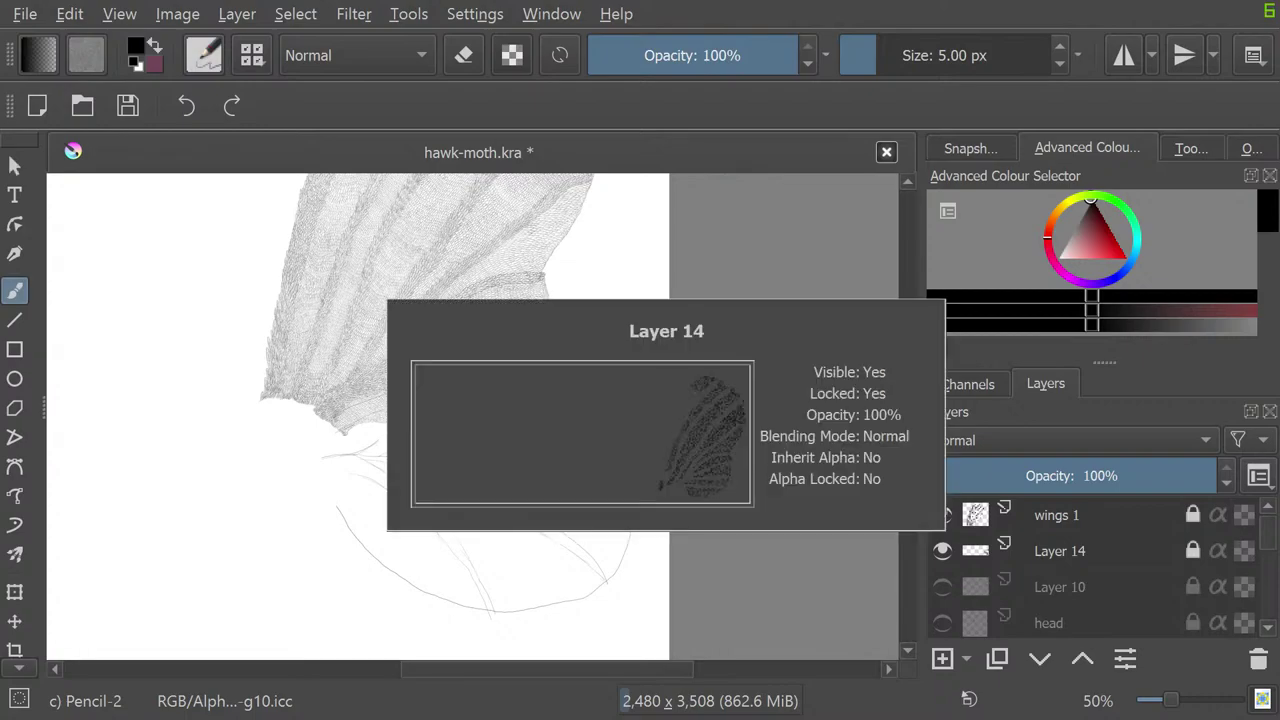
Step: Move the lower wing sketch on Paint Layer 15, nudging it until its base sits just under the scaled upper wing's base
{"action": "key", "text": "/"}
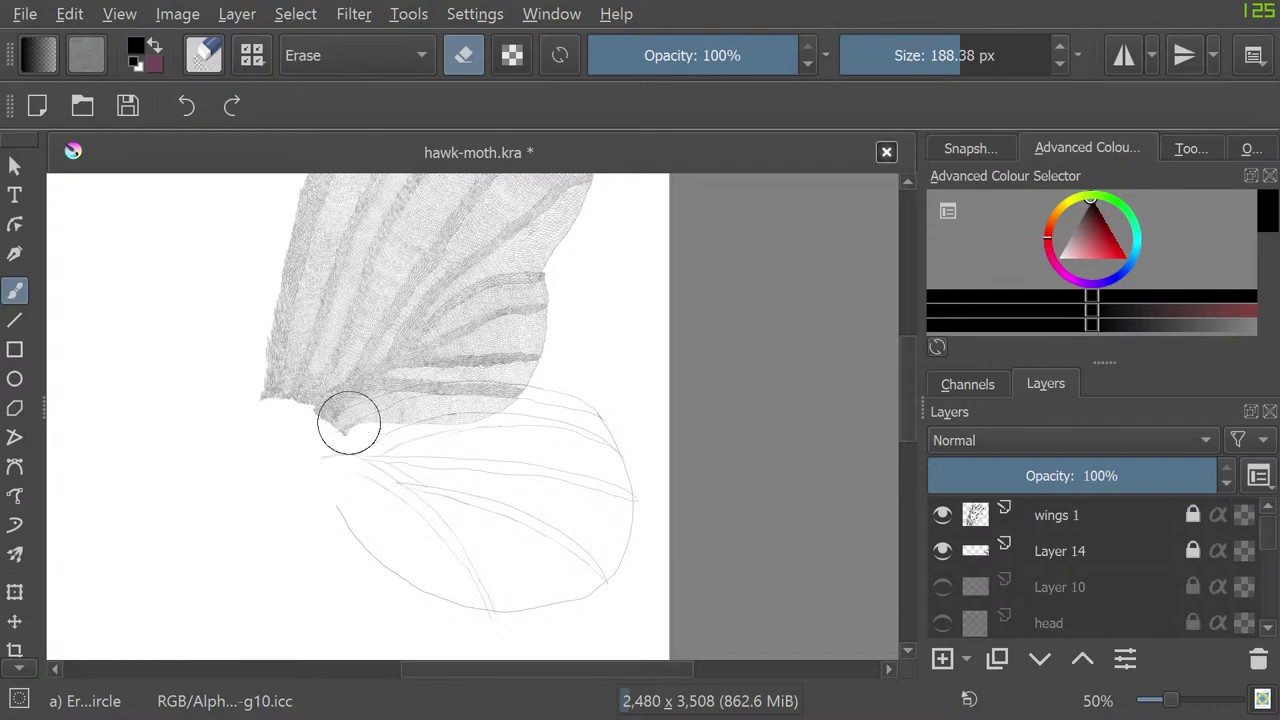
{"action": "key", "text": "slash"}
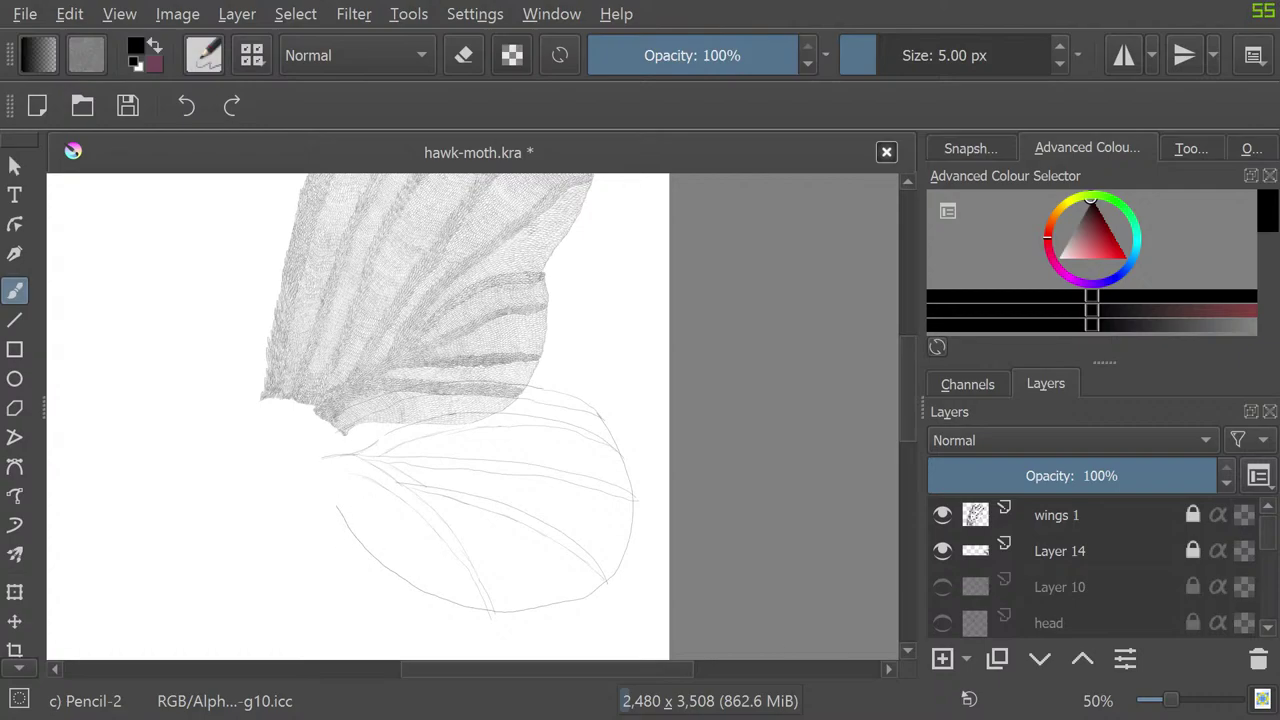
{"action": "key", "text": "ctrl+t"}
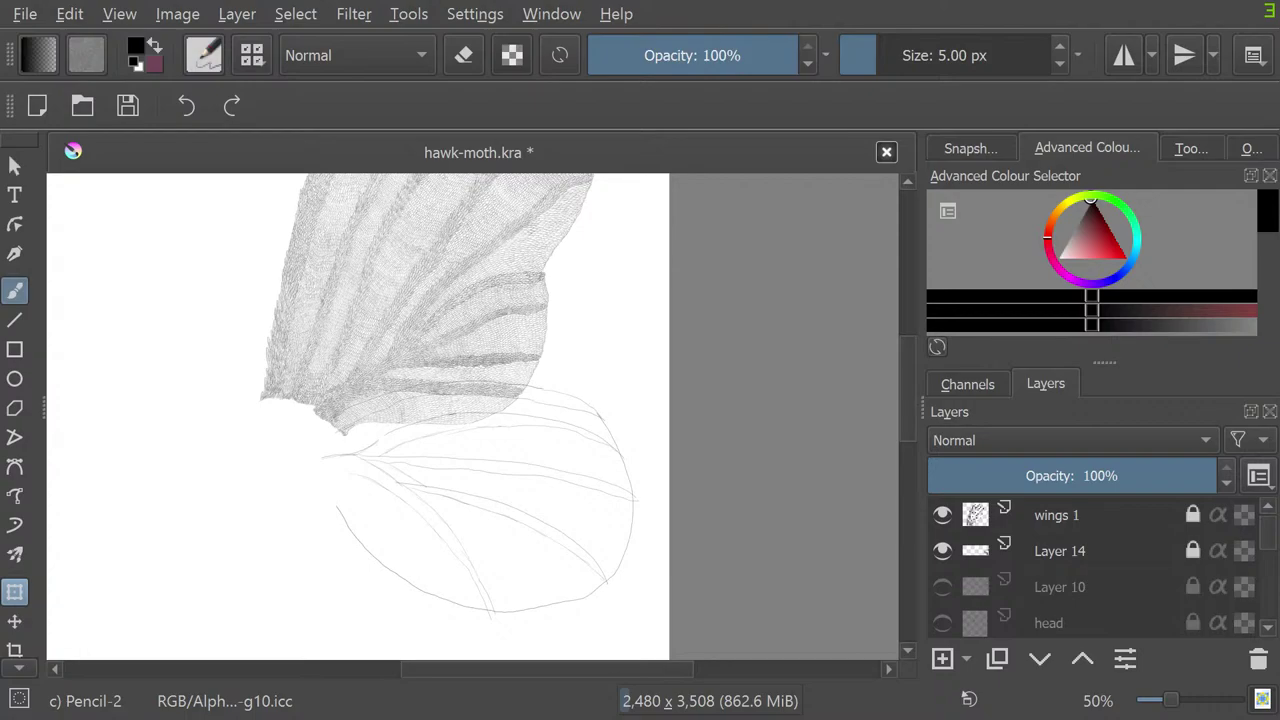
{"action": "key", "text": "t"}
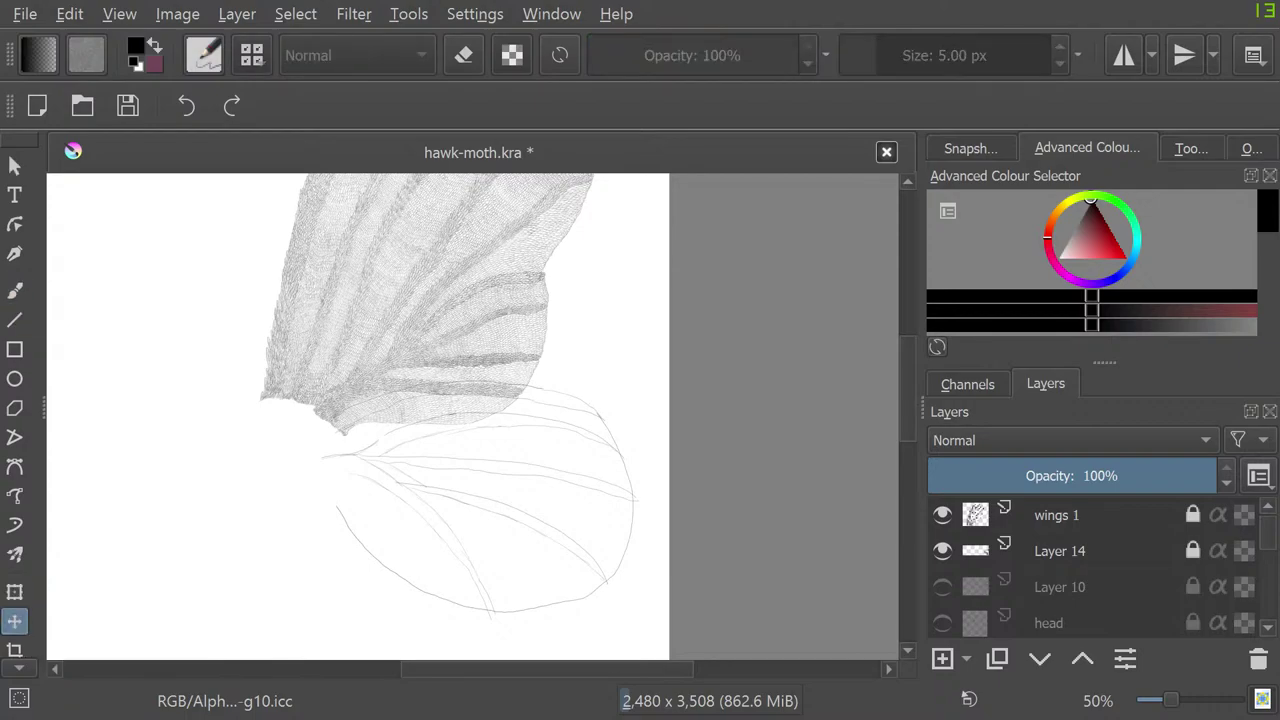
{"action": "mouse_move", "coordinate": [470, 500]}
{"action": "left_mouse_down"}
{"action": "mouse_move", "coordinate": [497, 508]}
{"action": "mouse_move", "coordinate": [494, 546]}
{"action": "mouse_move", "coordinate": [491, 526]}
{"action": "left_mouse_up"}
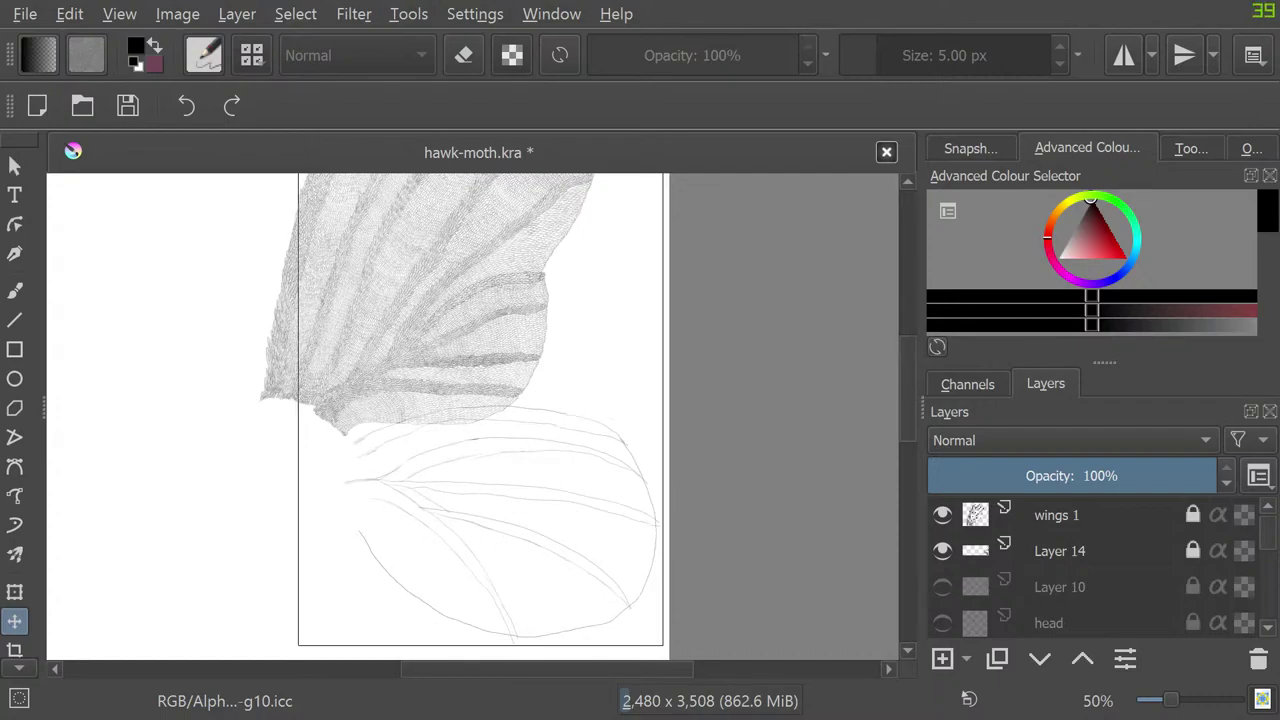
{"action": "key", "text": "Left"}
{"action": "key", "text": "Up"}
{"action": "key", "text": "Up"}
{"action": "key", "text": "Up"}
{"action": "key", "text": "Up"}
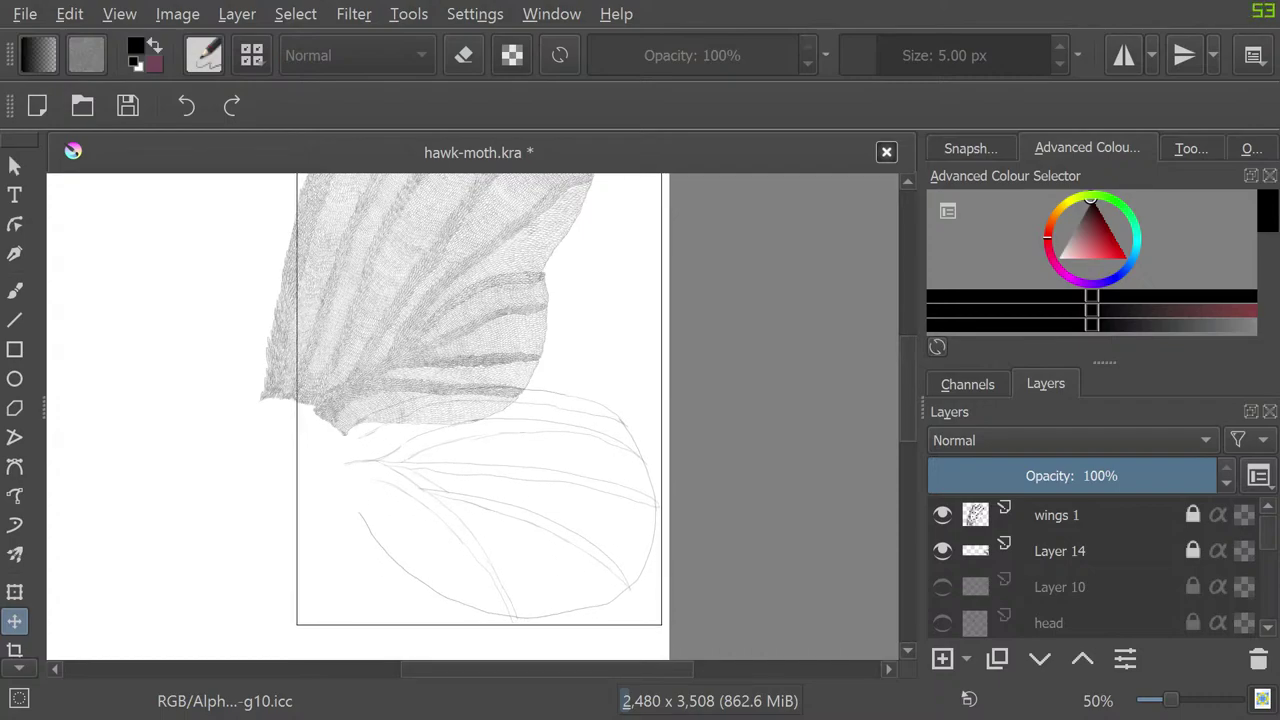
{"action": "key", "text": "Left"}
{"action": "key", "text": "Up"}
{"action": "key", "text": "Up"}
{"action": "key", "text": "Up"}
{"action": "key", "text": "Up"}
{"action": "key", "text": "Up"}
{"action": "key", "text": "Left"}
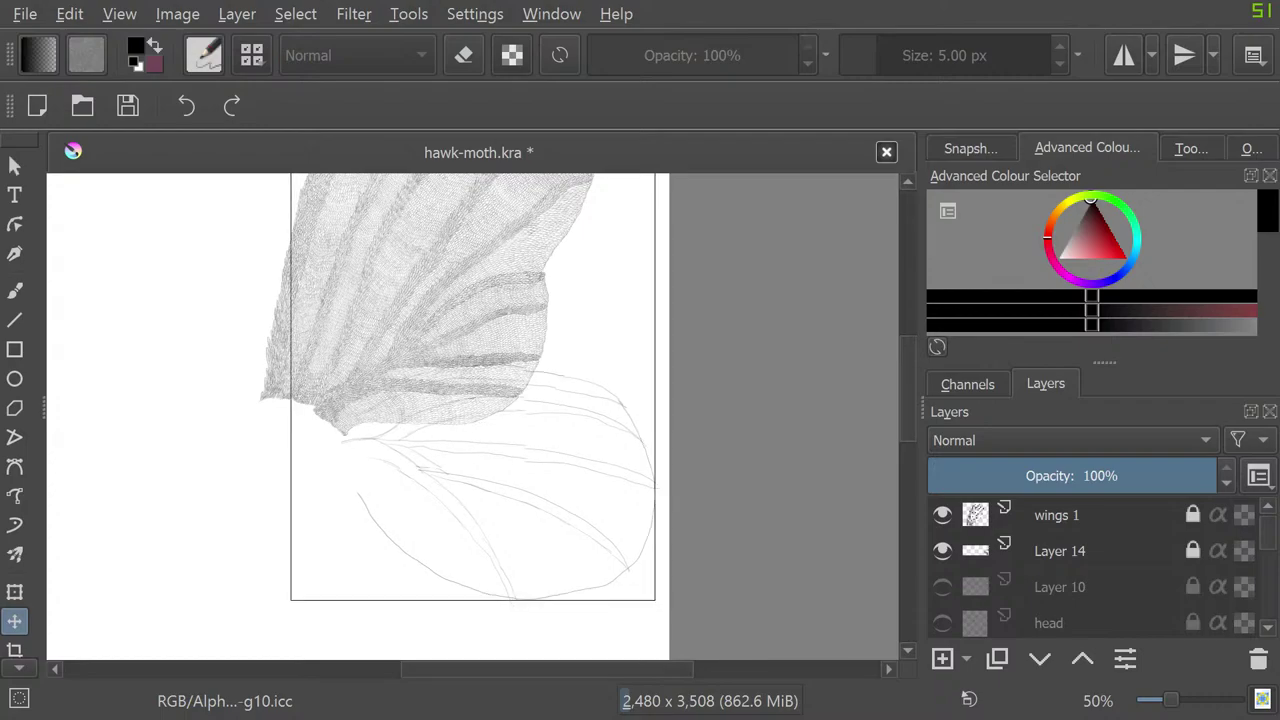
{"action": "key", "text": "Left"}
{"action": "key", "text": "Down"}
{"action": "key", "text": "Left"}
{"action": "key", "text": "Down"}
{"action": "key", "text": "Left"}
{"action": "key", "text": "Down"}
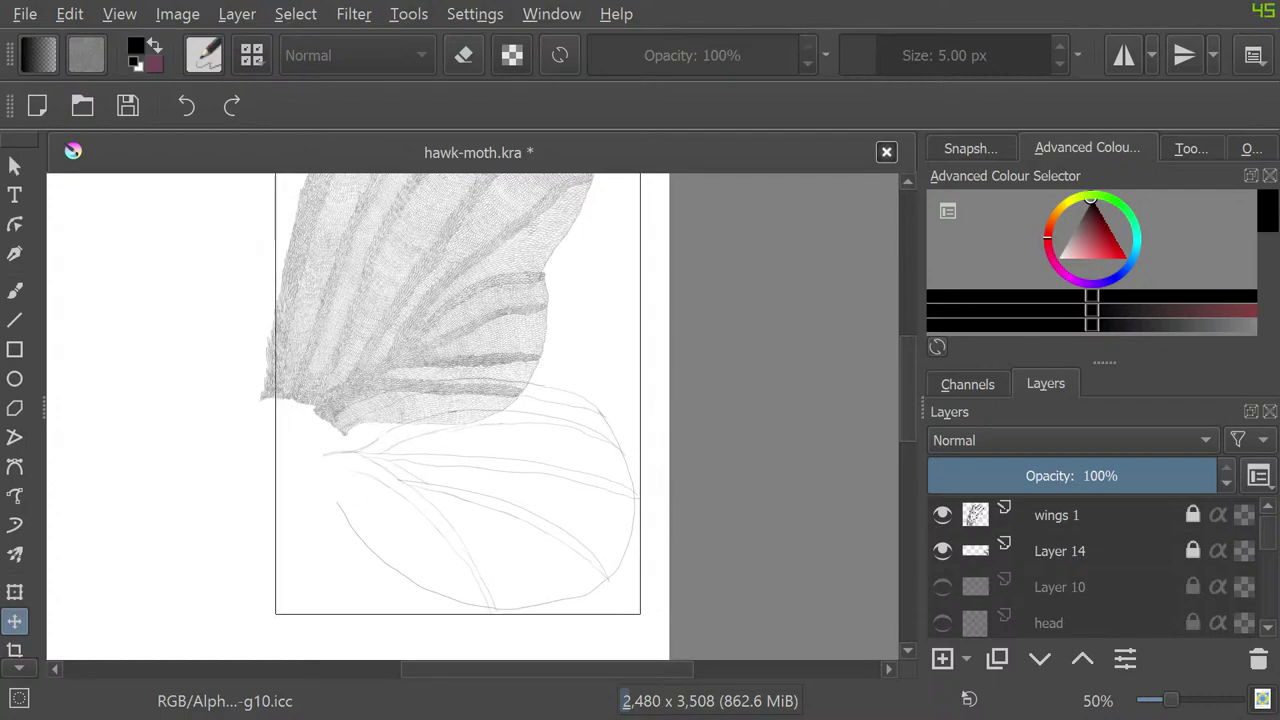
{"action": "key", "text": "Up"}
{"action": "key", "text": "Right"}
{"action": "key", "text": "Right"}
{"action": "key", "text": "Right"}
{"action": "key", "text": "Right"}
{"action": "key", "text": "Right"}
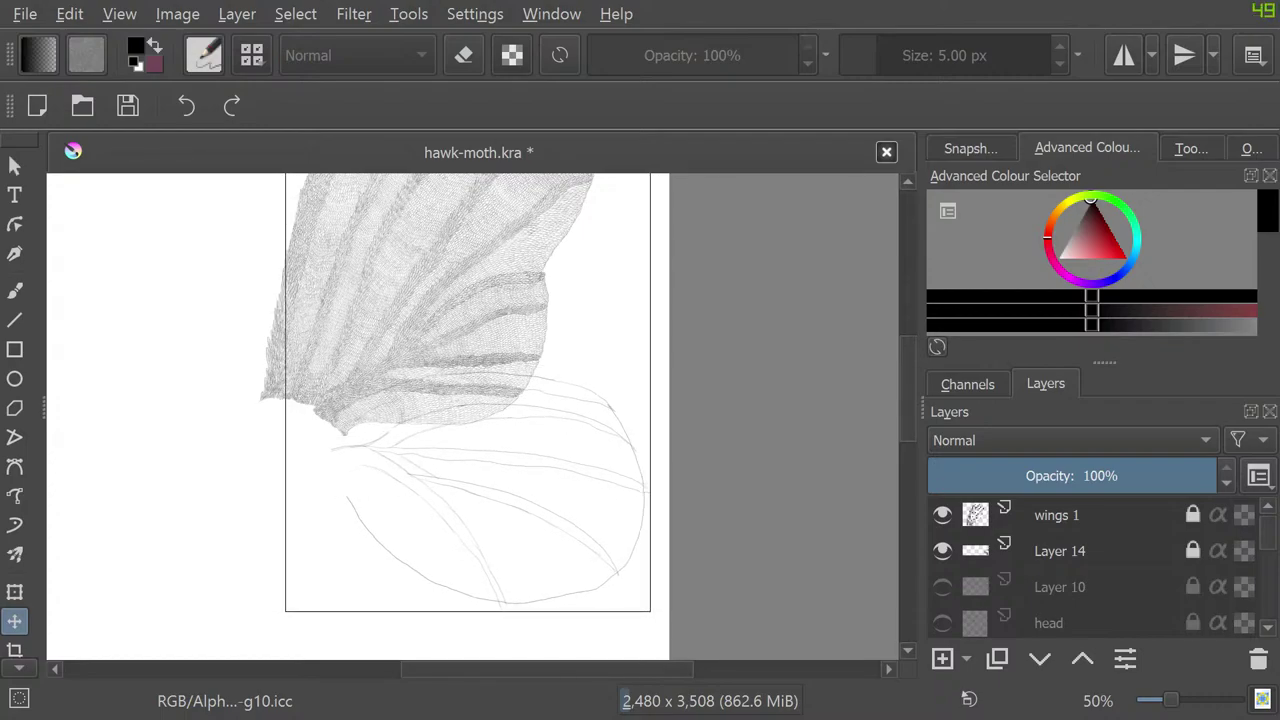
{"action": "key", "text": "Right"}
{"action": "key", "text": "Right"}
{"action": "key", "text": "Right"}
{"action": "key", "text": "Right"}
{"action": "key", "text": "Up"}
{"action": "key", "text": "Up"}
{"action": "key", "text": "Up"}
{"action": "key", "text": "Left"}
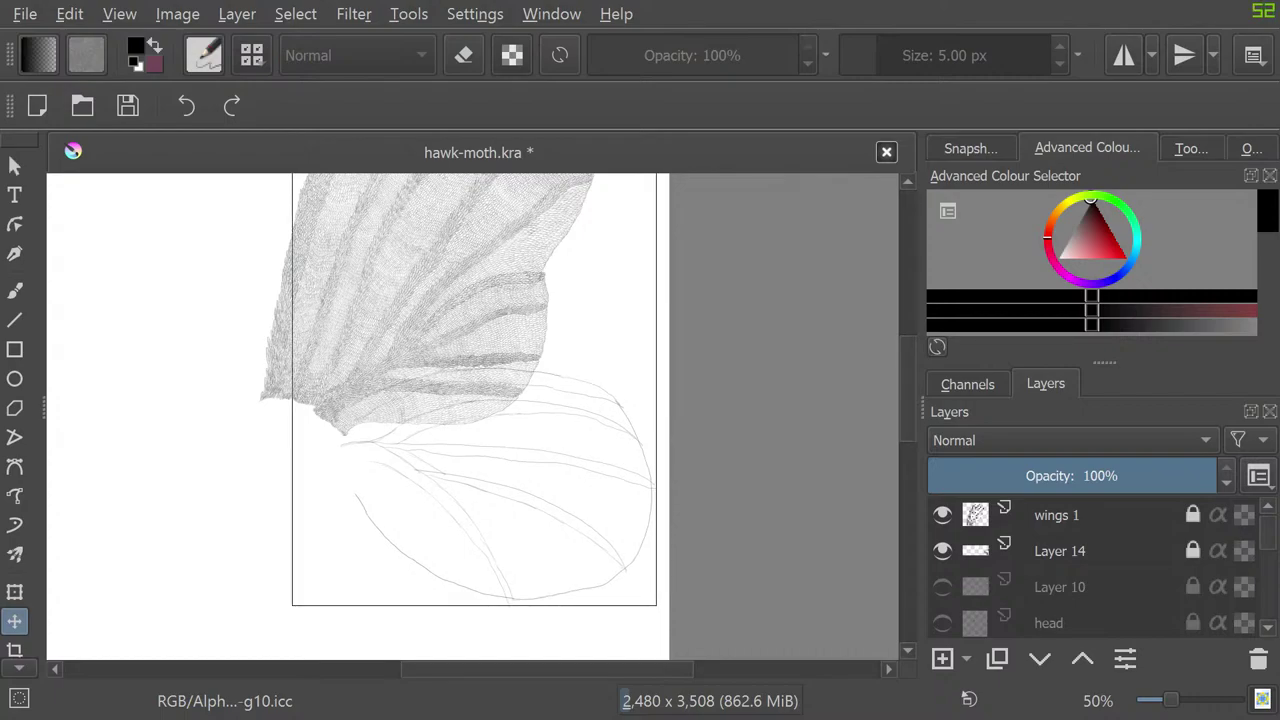
{"action": "key", "text": "Left"}
{"action": "key", "text": "Left"}
{"action": "key", "text": "Left"}
{"action": "key", "text": "Down"}
{"action": "key", "text": "Left"}
{"action": "key", "text": "Left"}
{"action": "key", "text": "Down"}
{"action": "key", "text": "Left"}
{"action": "key", "text": "Down"}
{"action": "key", "text": "Down"}
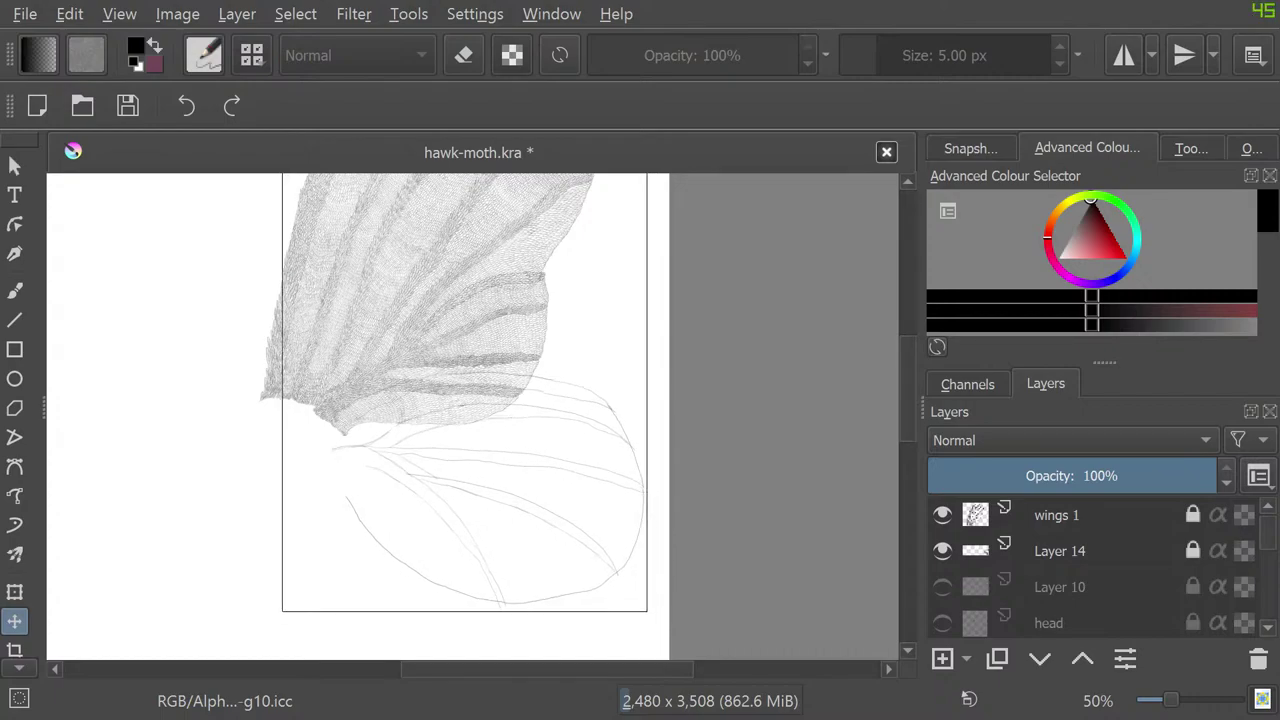
{"action": "key", "text": "Down"}
{"action": "key", "text": "Down"}
{"action": "key", "text": "Right"}
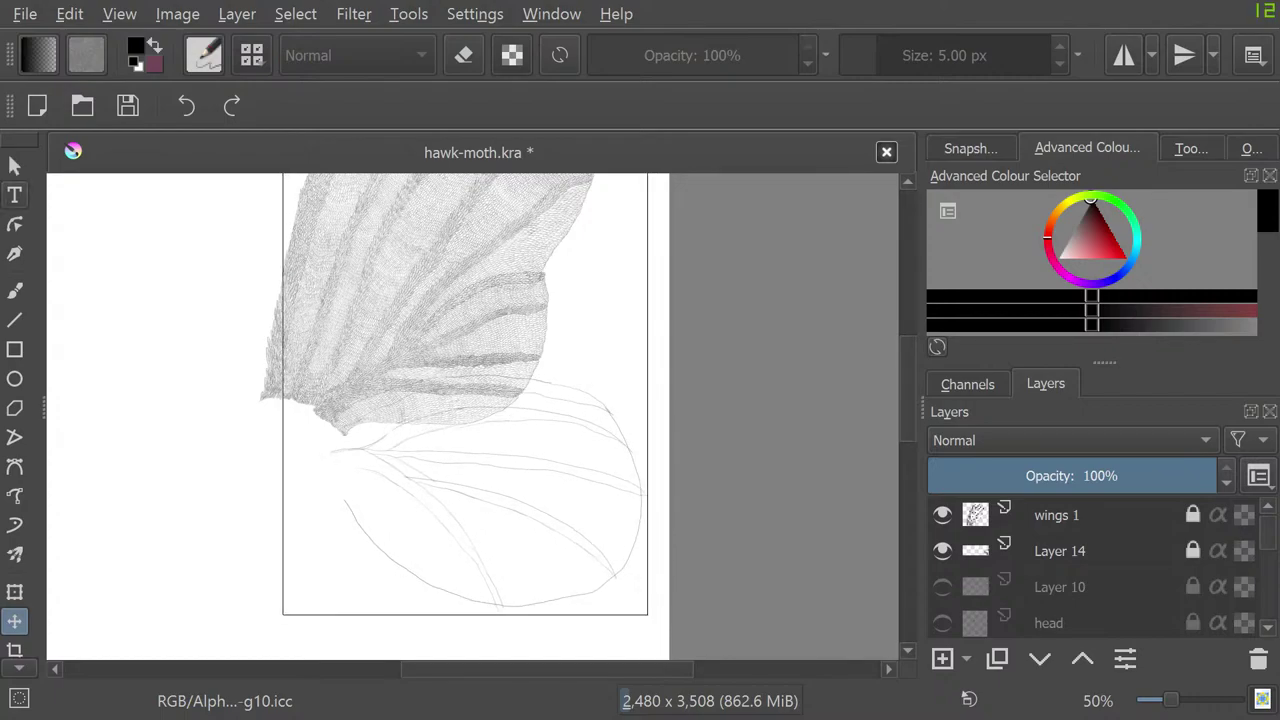
Step: Erase the stray line ends at the lower wing's base, and redraw the base outline curving up to the lowest vein
{"action": "key", "text": "b"}
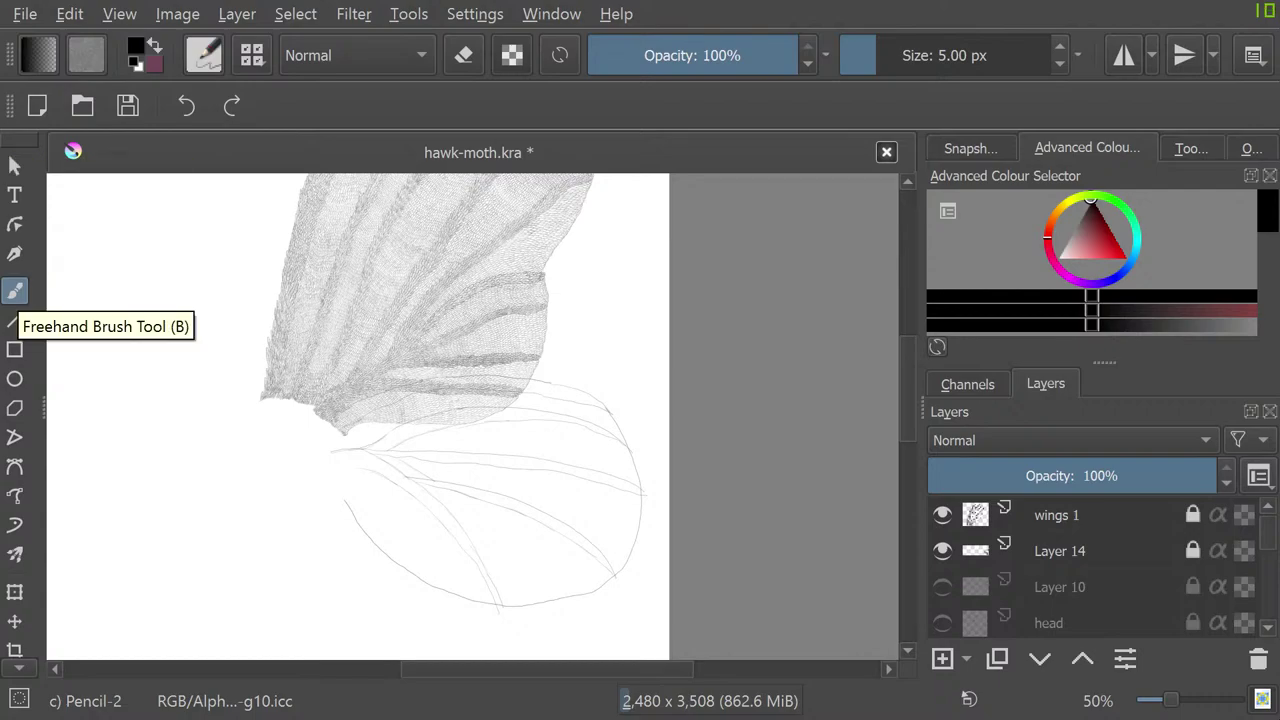
{"action": "key", "text": "e"}
{"action": "mouse_move", "coordinate": [317, 488]}
{"action": "left_mouse_down"}
{"action": "mouse_move", "coordinate": [318, 449]}
{"action": "mouse_move", "coordinate": [334, 462]}
{"action": "mouse_move", "coordinate": [334, 438]}
{"action": "mouse_move", "coordinate": [343, 478]}
{"action": "left_mouse_up"}
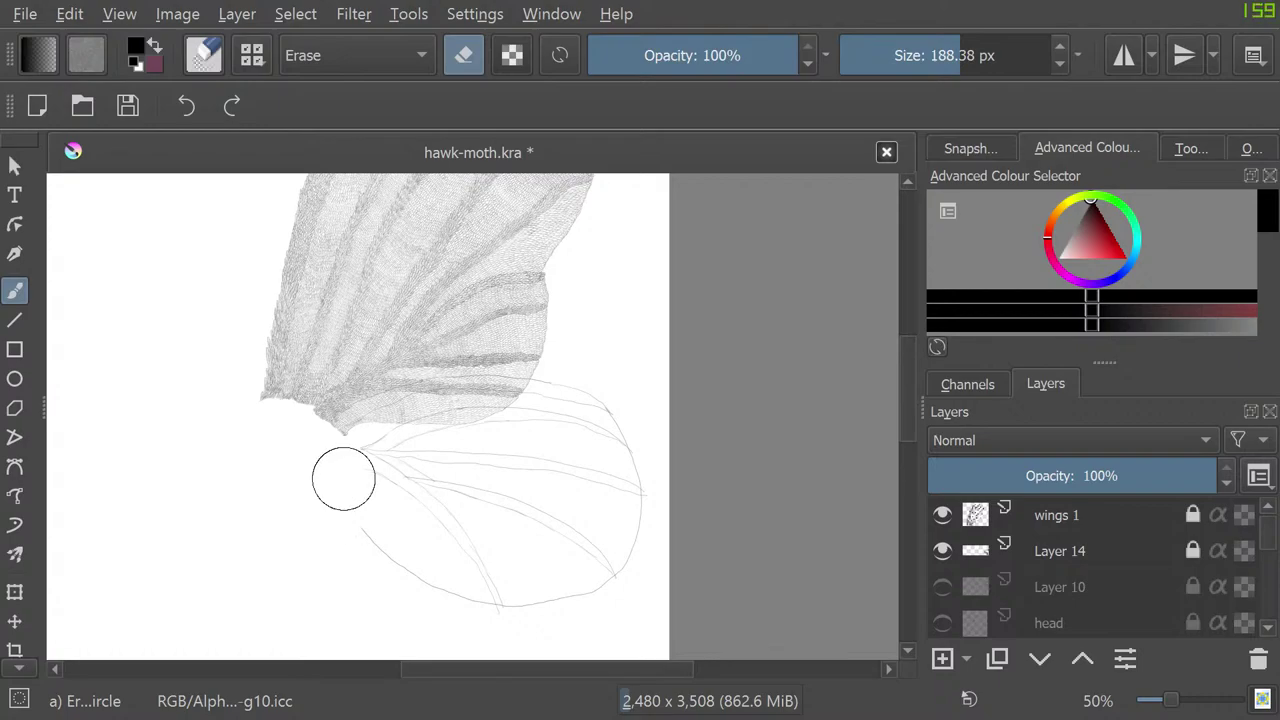
{"action": "key", "text": "/"}
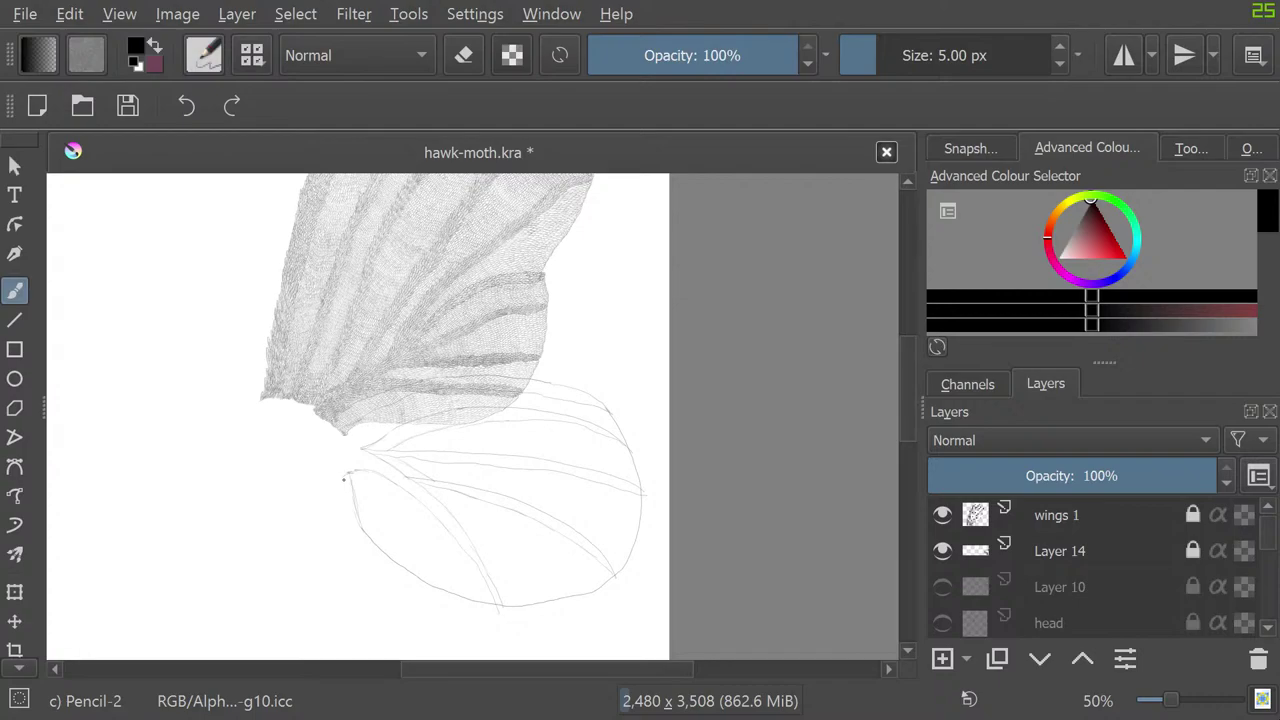
Step: Try to group the upper wing's layers by adding a group layer and moving the wings 1 layer into it
{"action": "left_click", "coordinate": [1056, 515]}
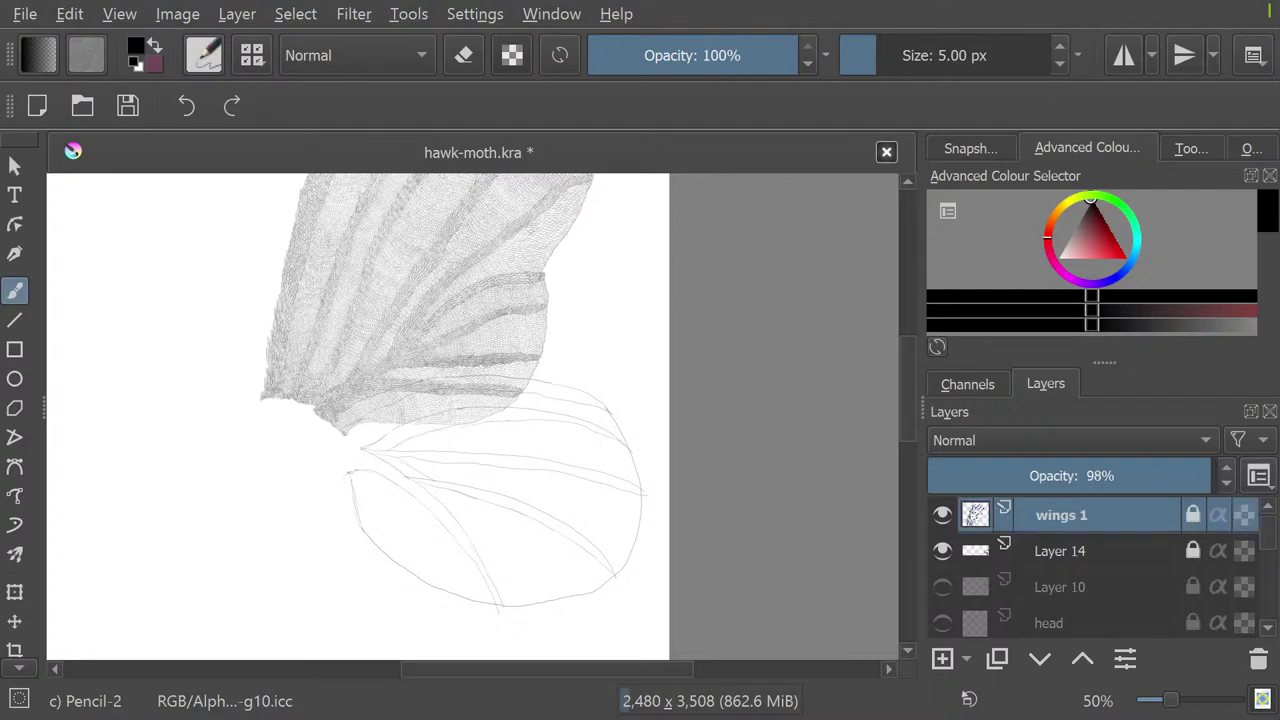
{"action": "left_click", "coordinate": [1059, 551]}
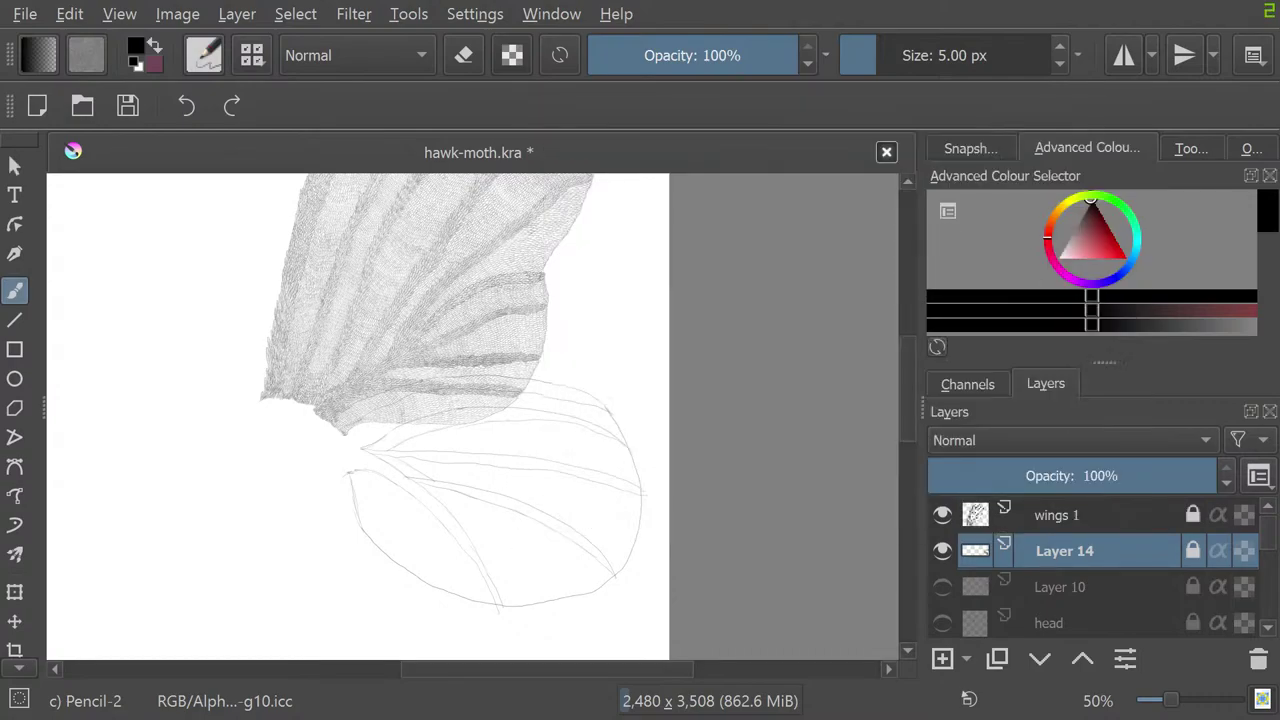
{"action": "left_click", "coordinate": [1096, 515], "text": "ctrl"}
{"action": "right_click", "coordinate": [1096, 530]}
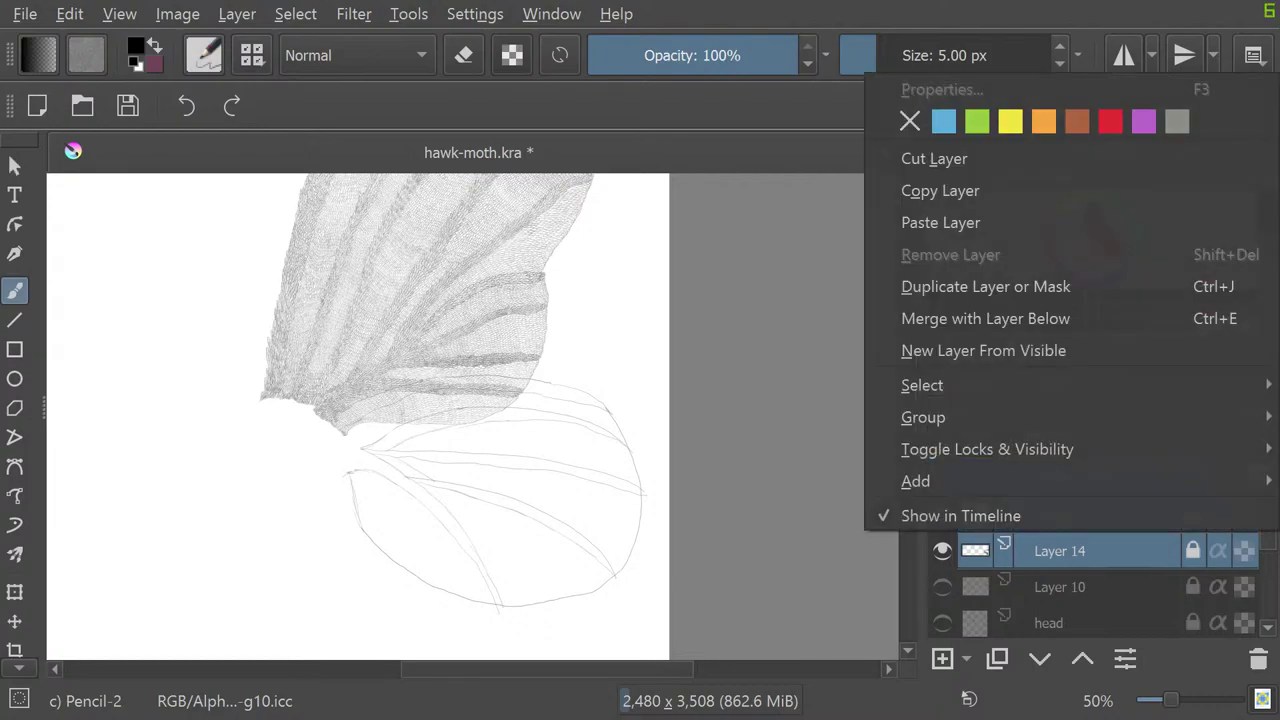
{"action": "mouse_move", "coordinate": [1060, 385]}
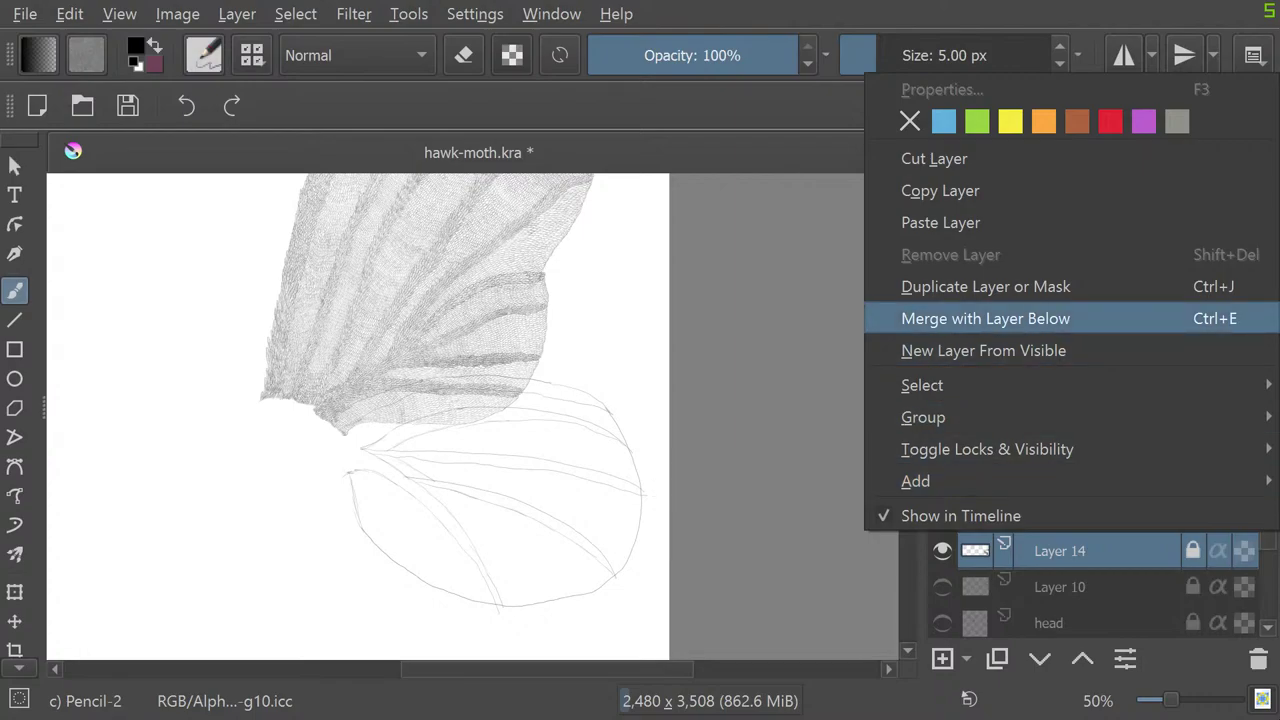
{"action": "key", "text": "Escape"}
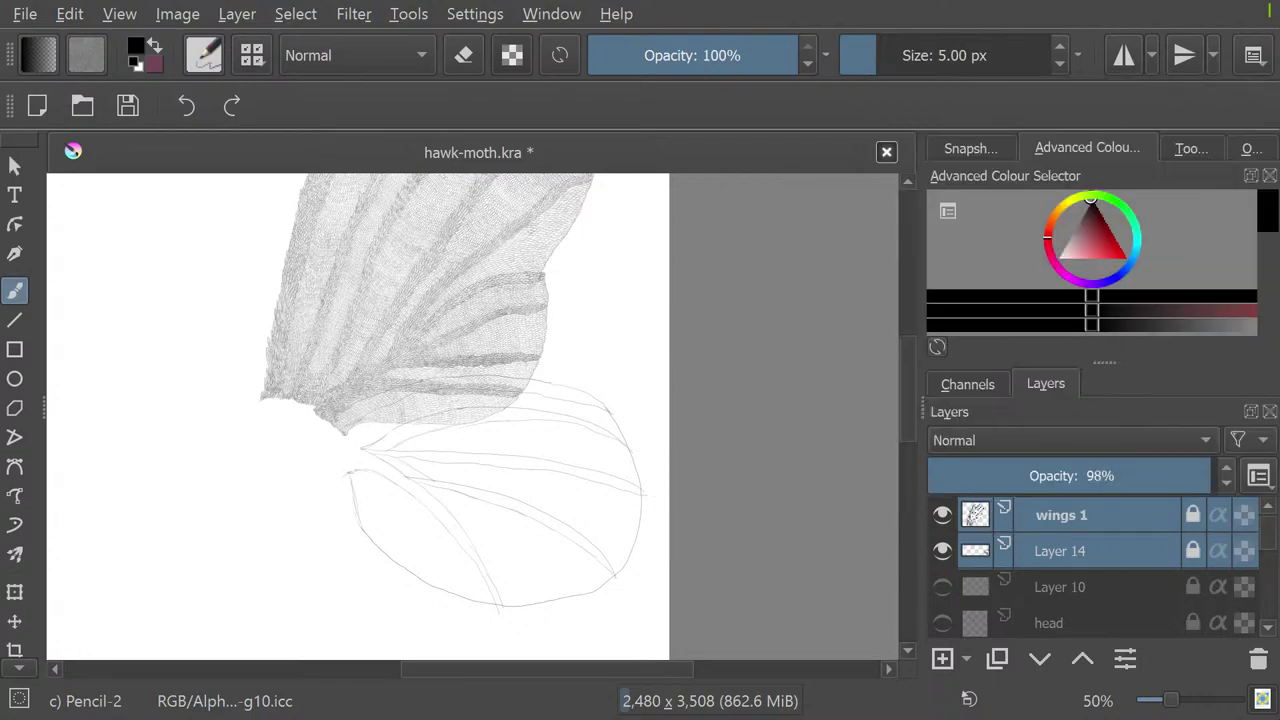
{"action": "left_click", "coordinate": [965, 658]}
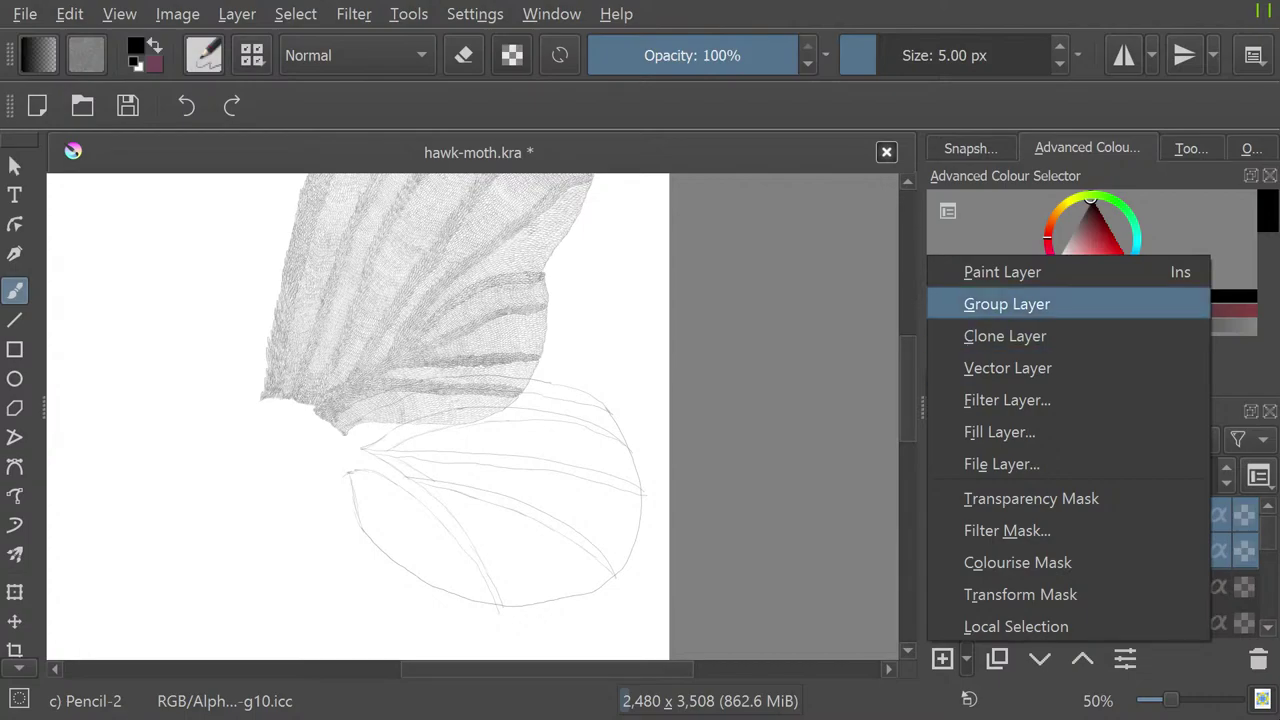
{"action": "left_click", "coordinate": [1007, 304]}
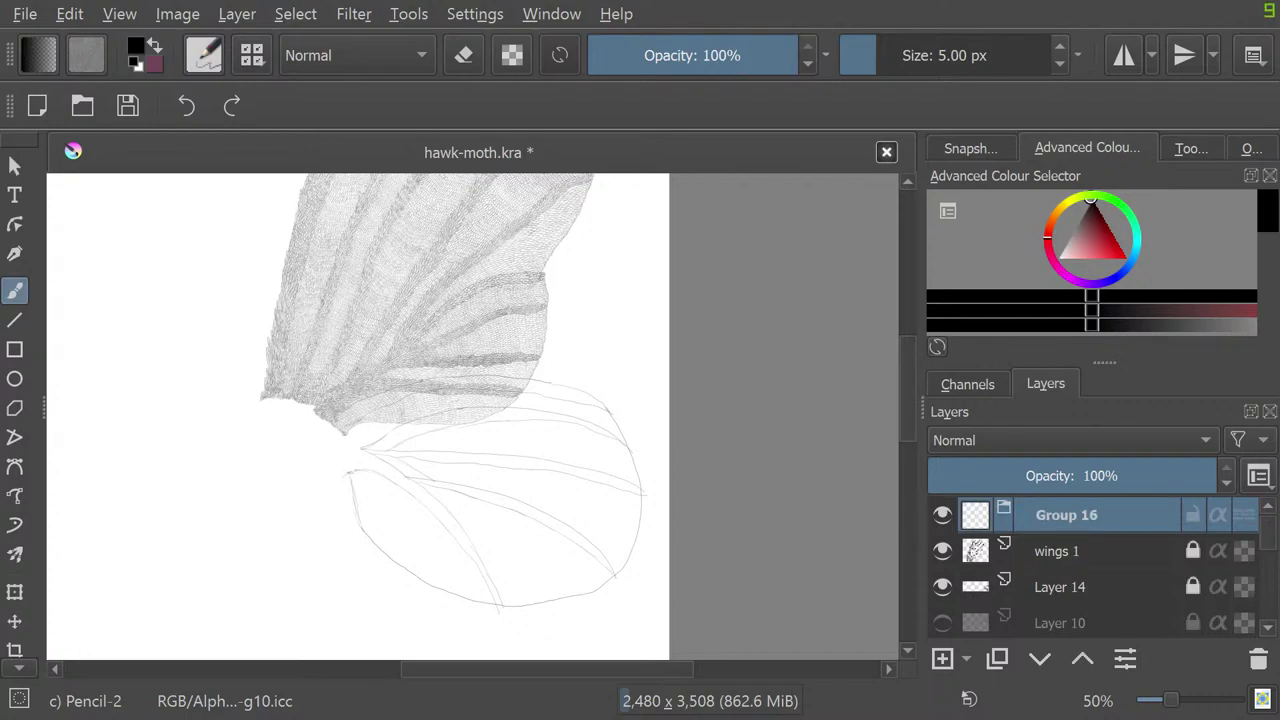
{"action": "left_click_drag", "start_coordinate": [1056, 551], "coordinate": [1054, 511]}
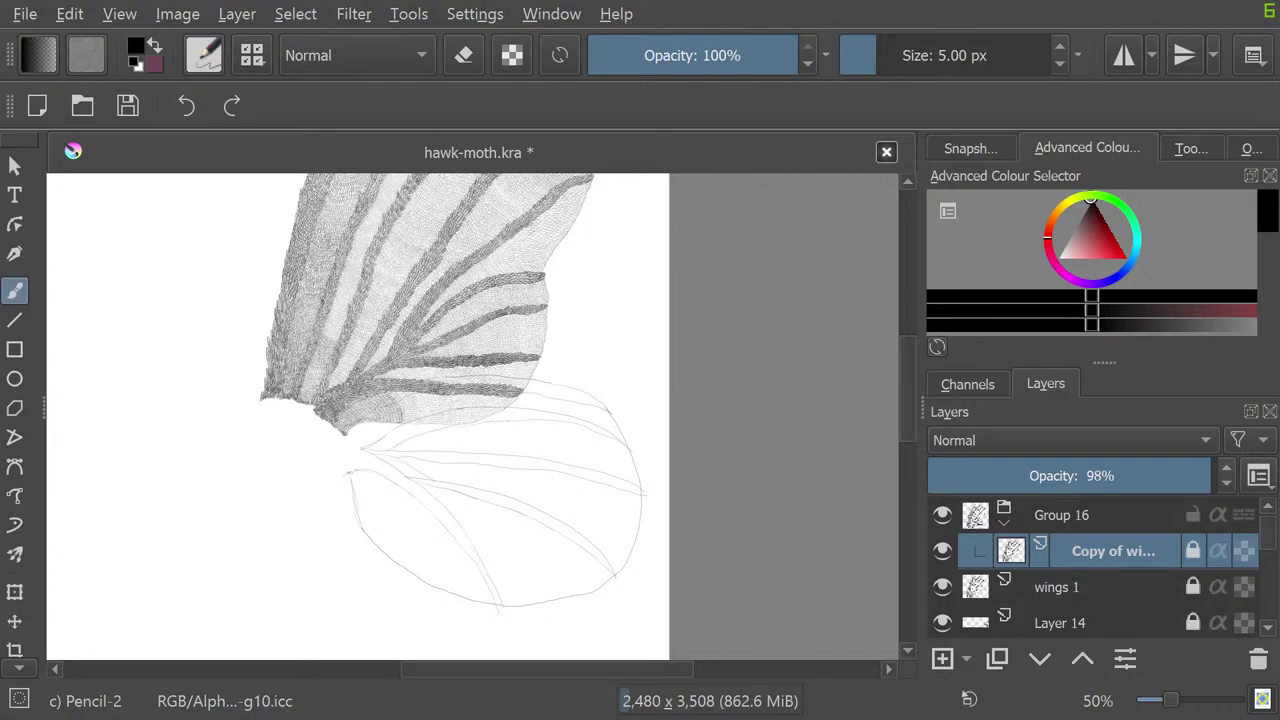
{"action": "left_click_drag", "start_coordinate": [1060, 587], "coordinate": [1046, 508]}
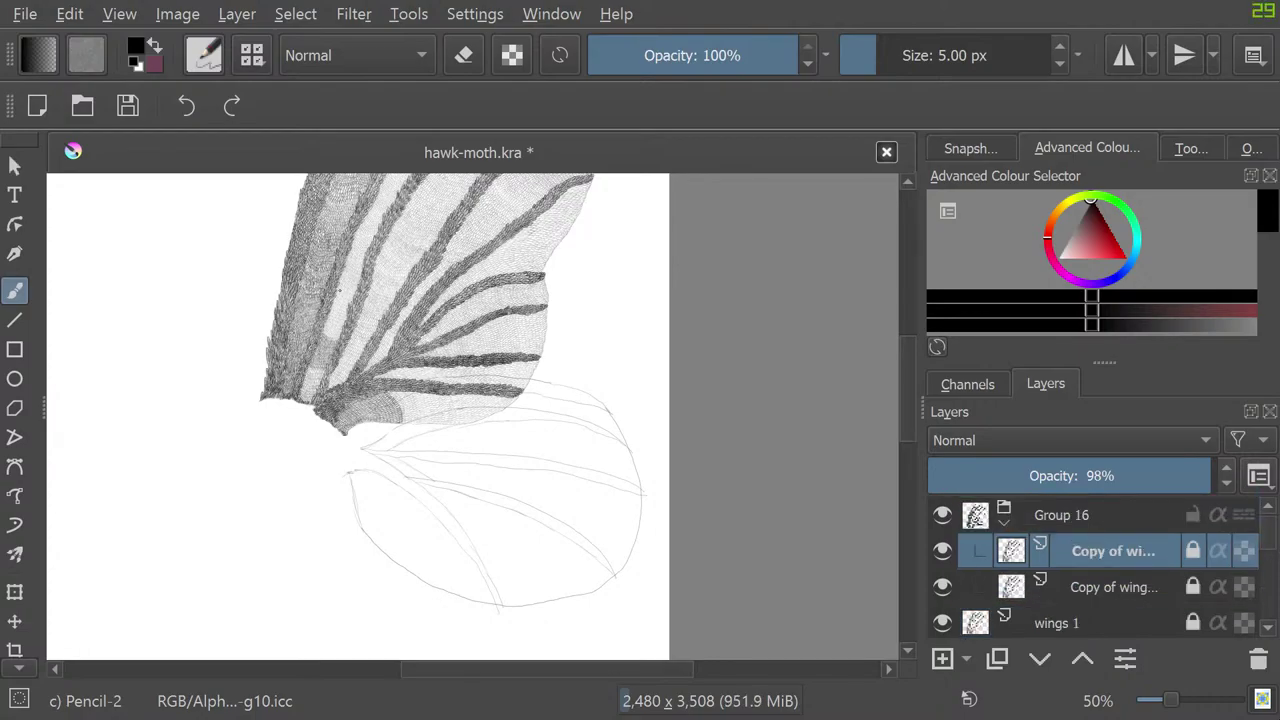
Step: Check the upper wing with the copied layers in the group, and undo the copies and the added group layer
{"action": "scroll", "coordinate": [293, 282], "scroll_direction": "up", "scroll_amount": 2}
{"action": "scroll", "coordinate": [321, 347], "scroll_direction": "up", "scroll_amount": 2}
{"action": "scroll", "coordinate": [433, 376], "scroll_direction": "down", "scroll_amount": 5}
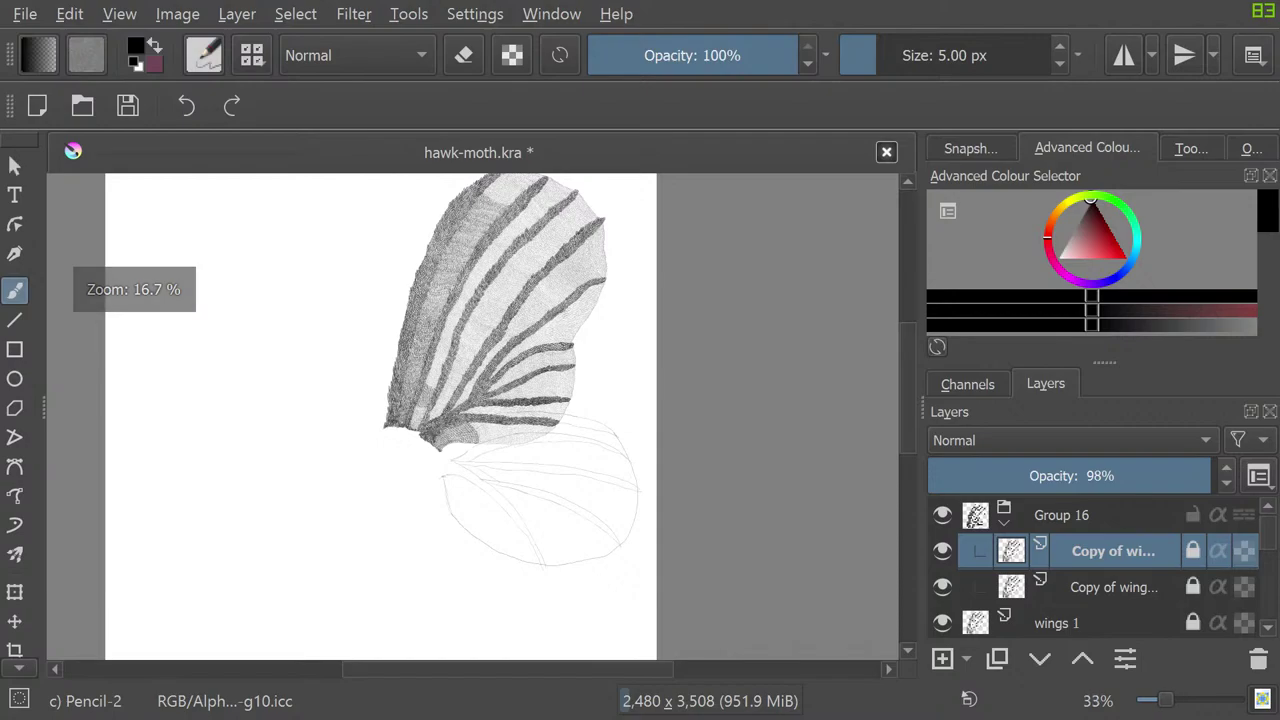
{"action": "scroll", "coordinate": [1092, 568], "scroll_direction": "down", "scroll_amount": 1}
{"action": "scroll", "coordinate": [1092, 568], "scroll_direction": "up", "scroll_amount": 1}
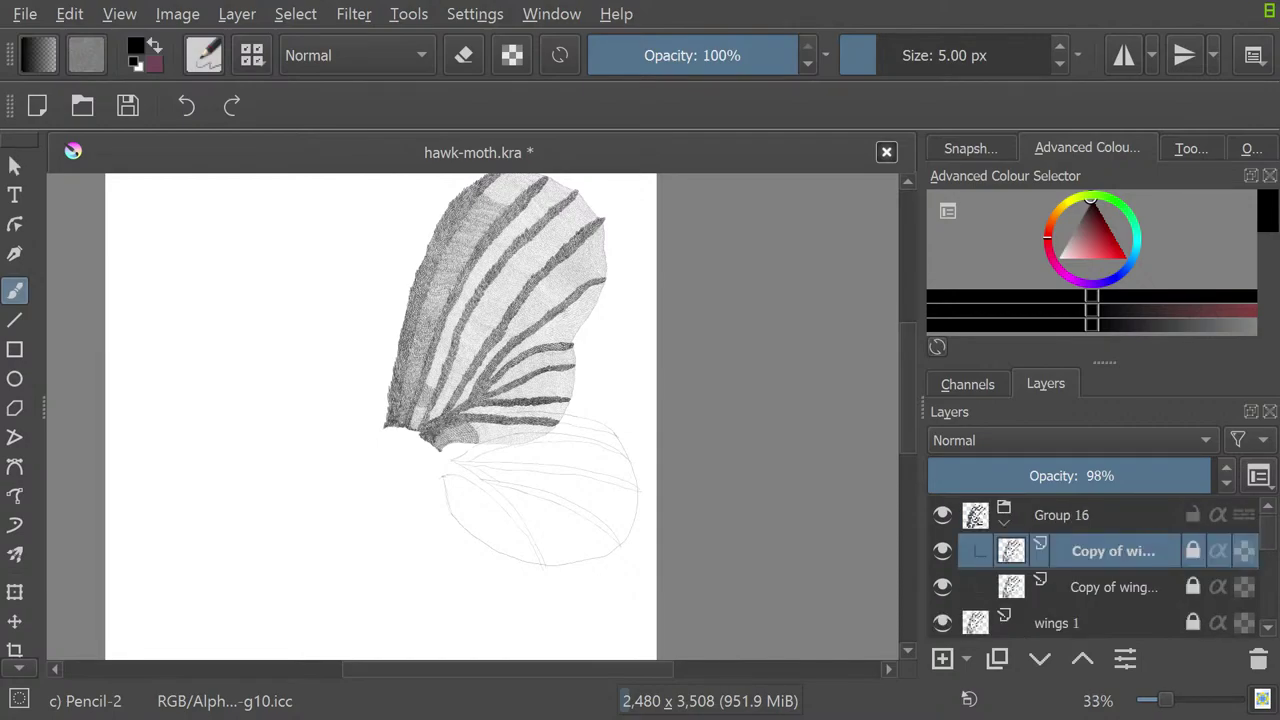
{"action": "mouse_move", "coordinate": [1100, 551]}
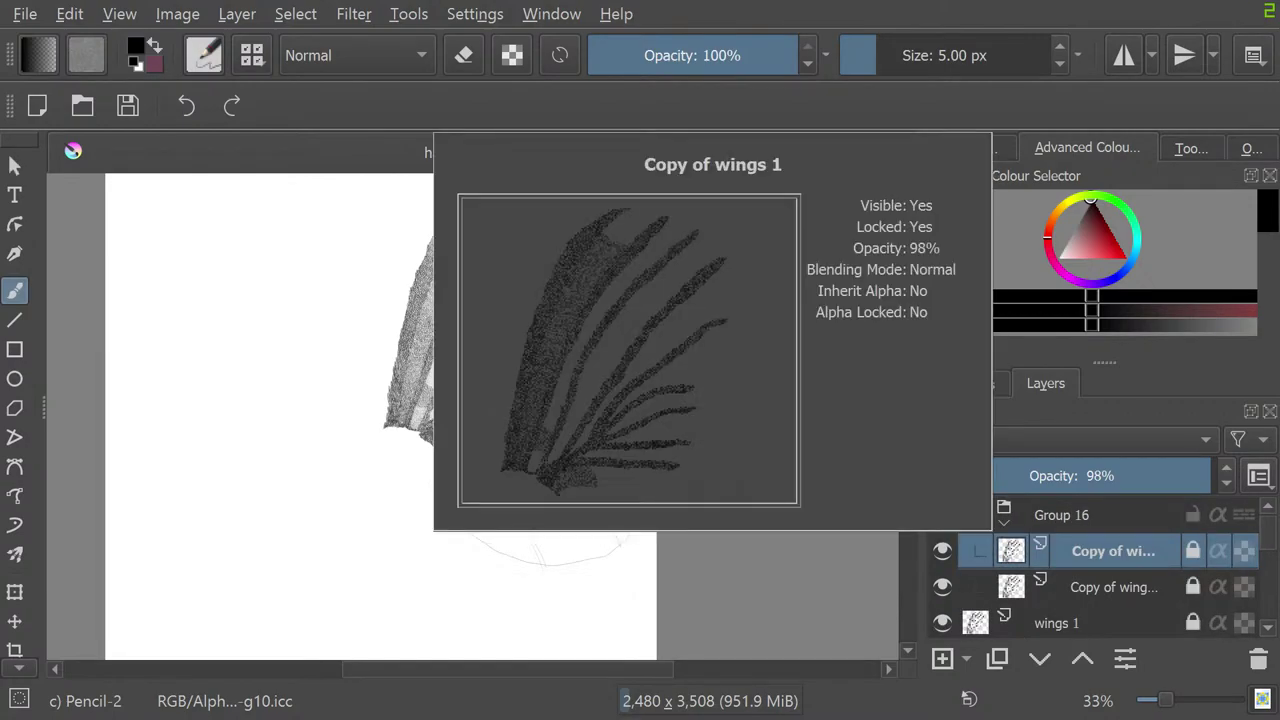
{"action": "scroll", "coordinate": [439, 304], "scroll_direction": "up", "scroll_amount": 4}
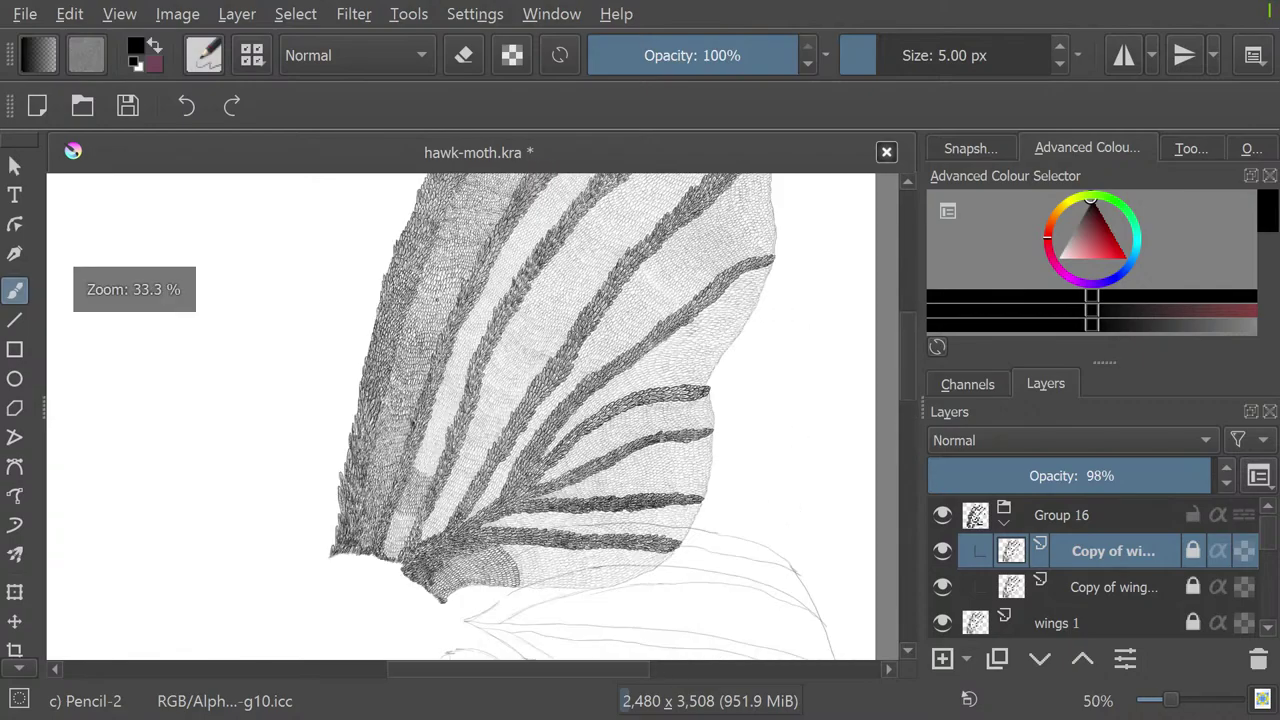
{"action": "scroll", "coordinate": [441, 312], "scroll_direction": "down", "scroll_amount": 4}
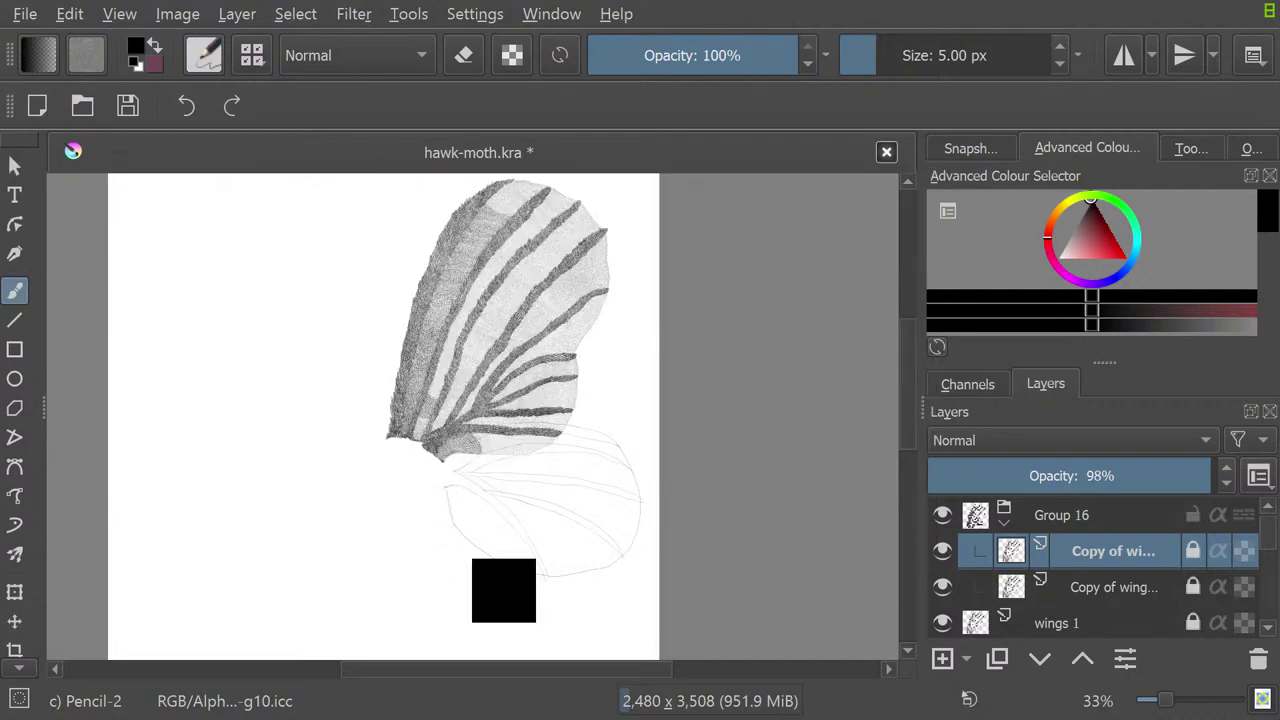
{"action": "key", "text": "ctrl+z"}
{"action": "key", "text": "ctrl+z"}
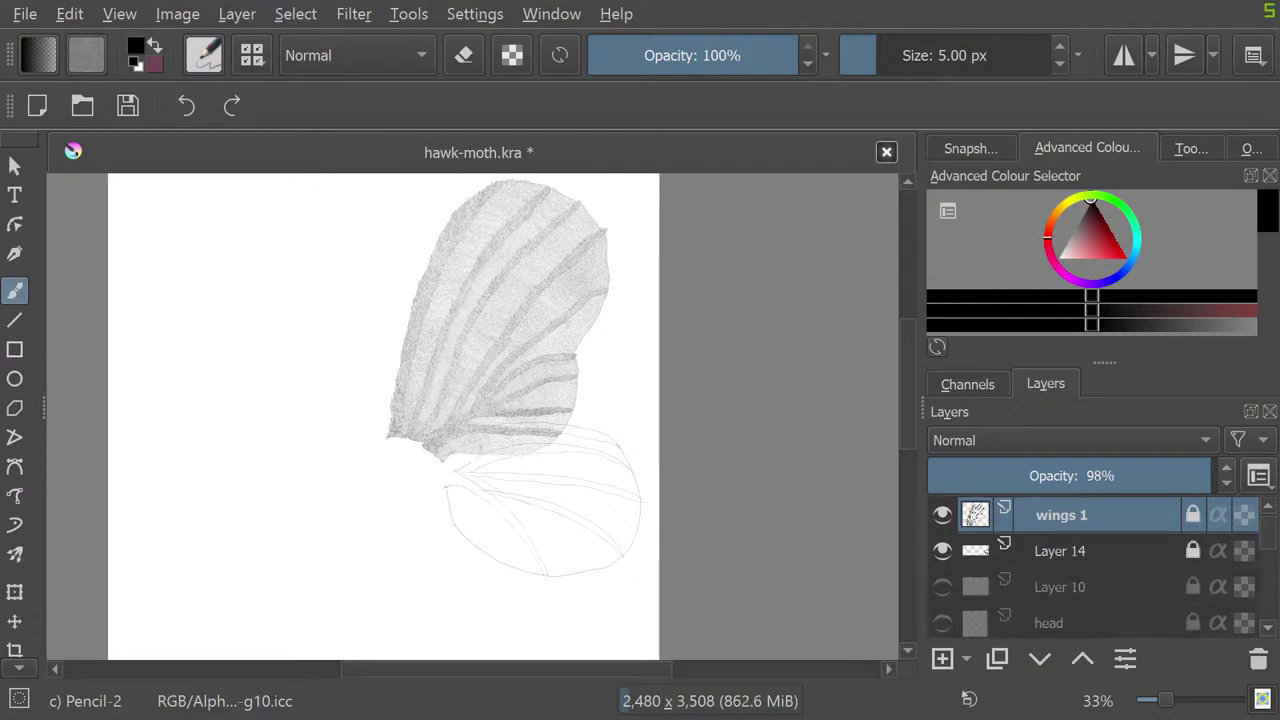
Step: Put the wings 1 and Layer 14 layers together into one group with Quick Group
{"action": "left_click", "coordinate": [1059, 551]}
{"action": "left_click", "coordinate": [1061, 515]}
{"action": "left_click", "coordinate": [1061, 549], "text": "ctrl"}
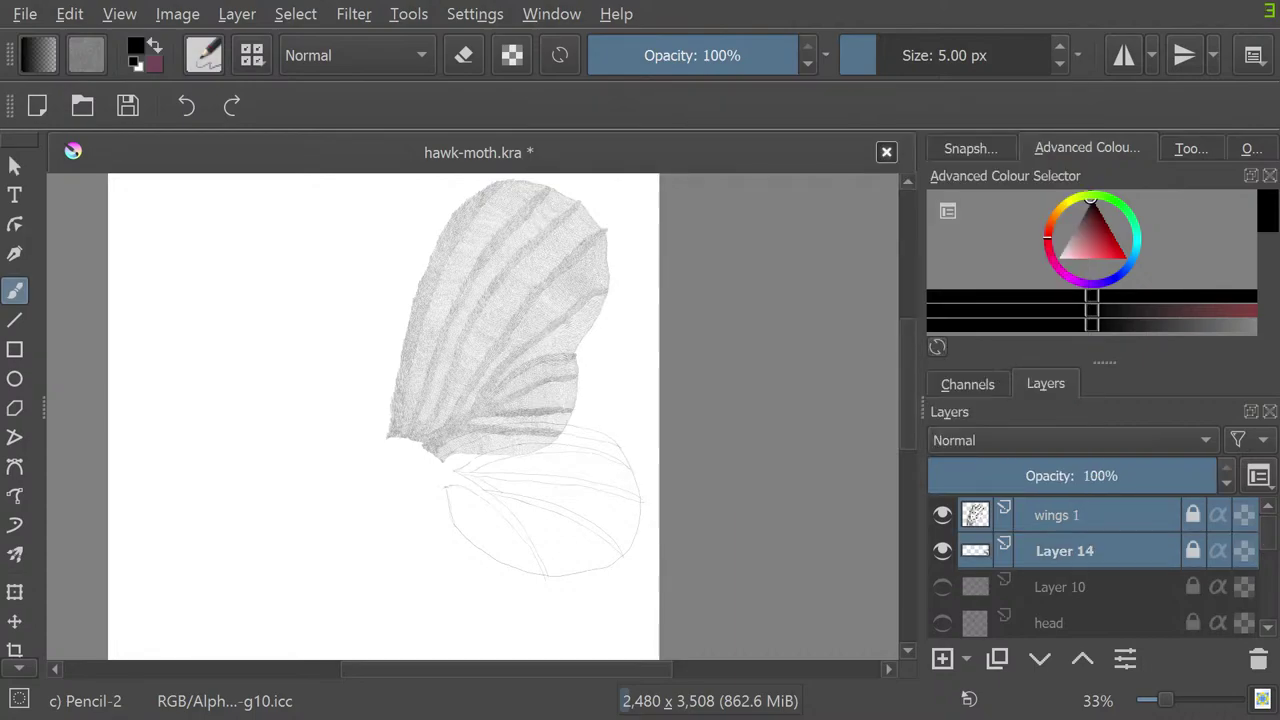
{"action": "right_click", "coordinate": [1061, 546]}
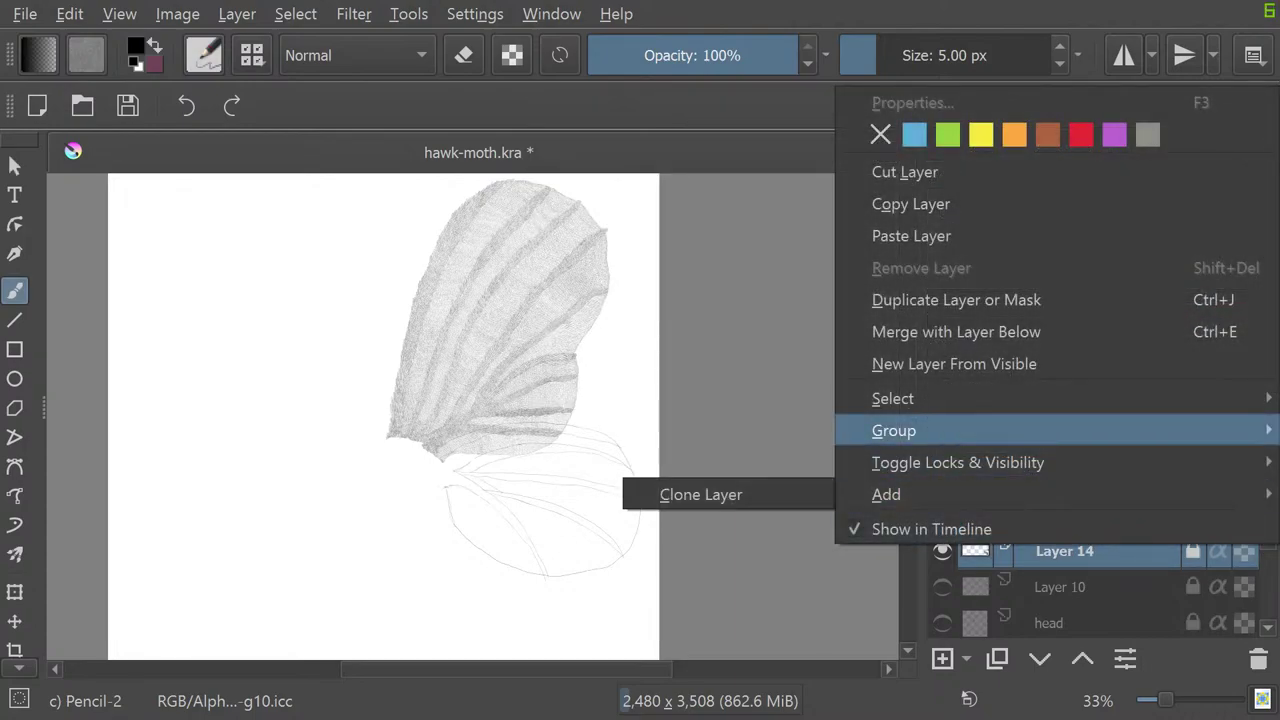
{"action": "mouse_move", "coordinate": [893, 430]}
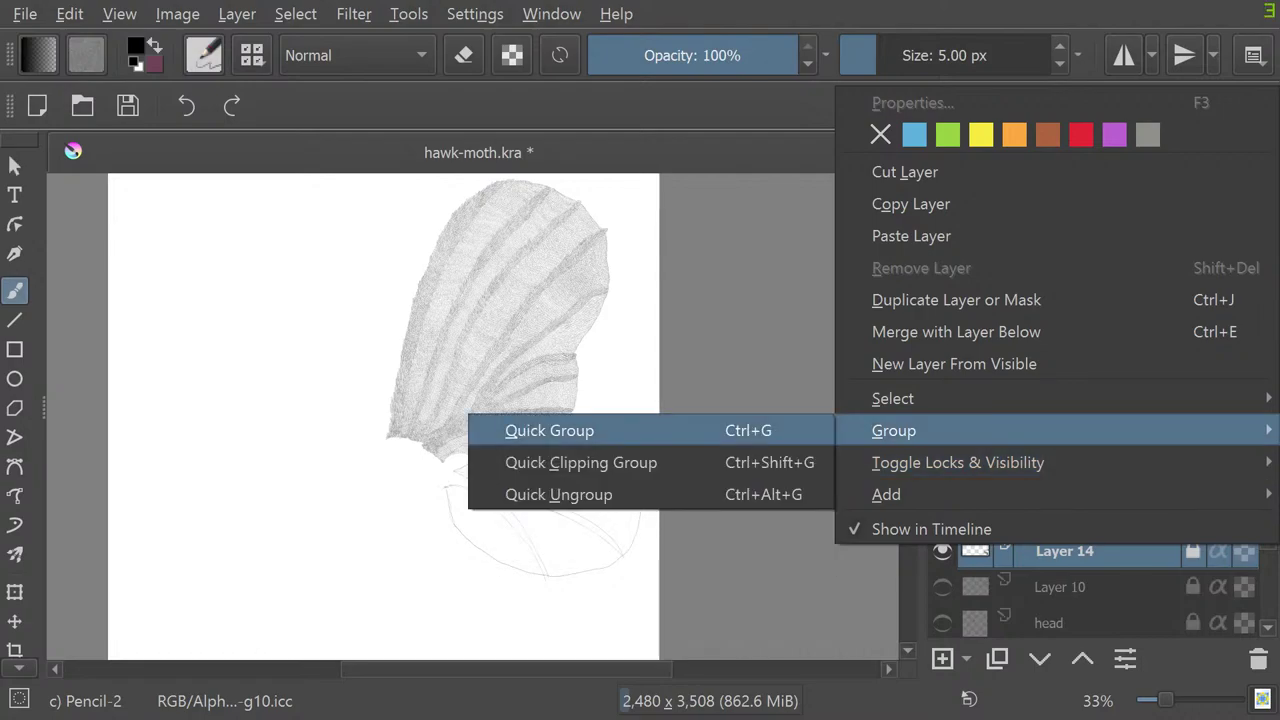
{"action": "left_click", "coordinate": [549, 430]}
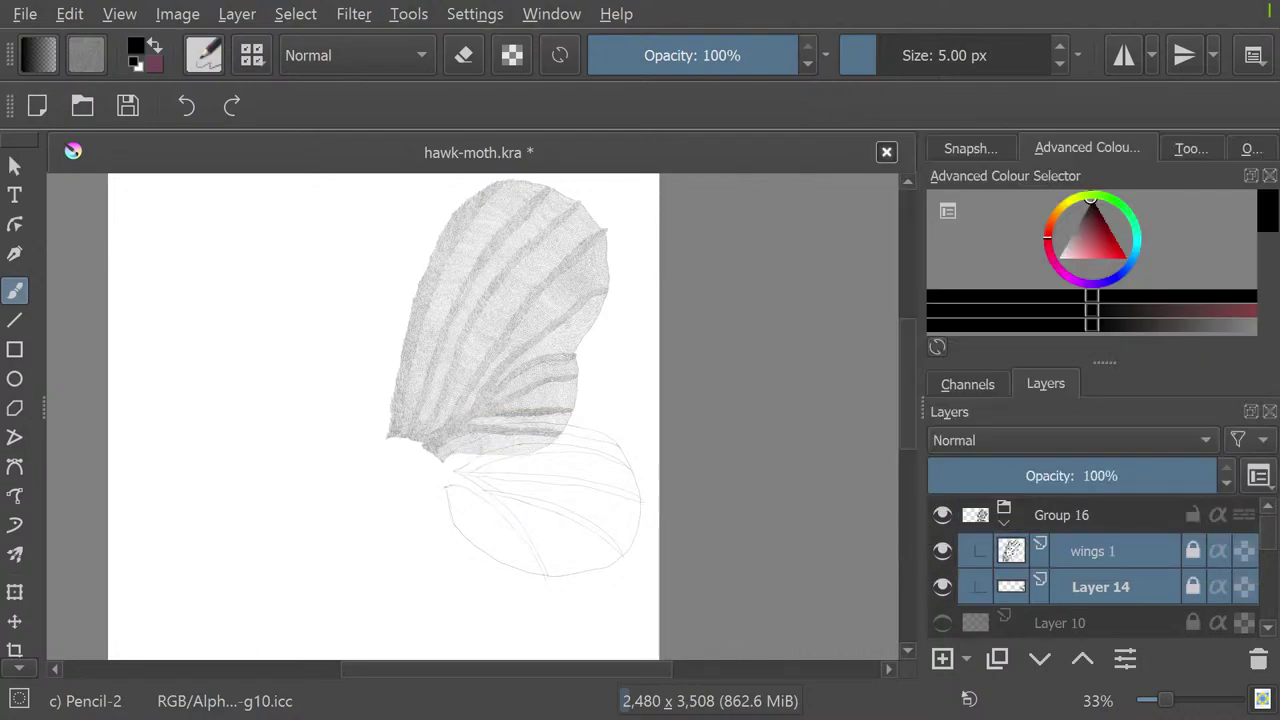
Step: Rename the upper wing's layer group as wing 1
{"action": "key", "text": "F2"}
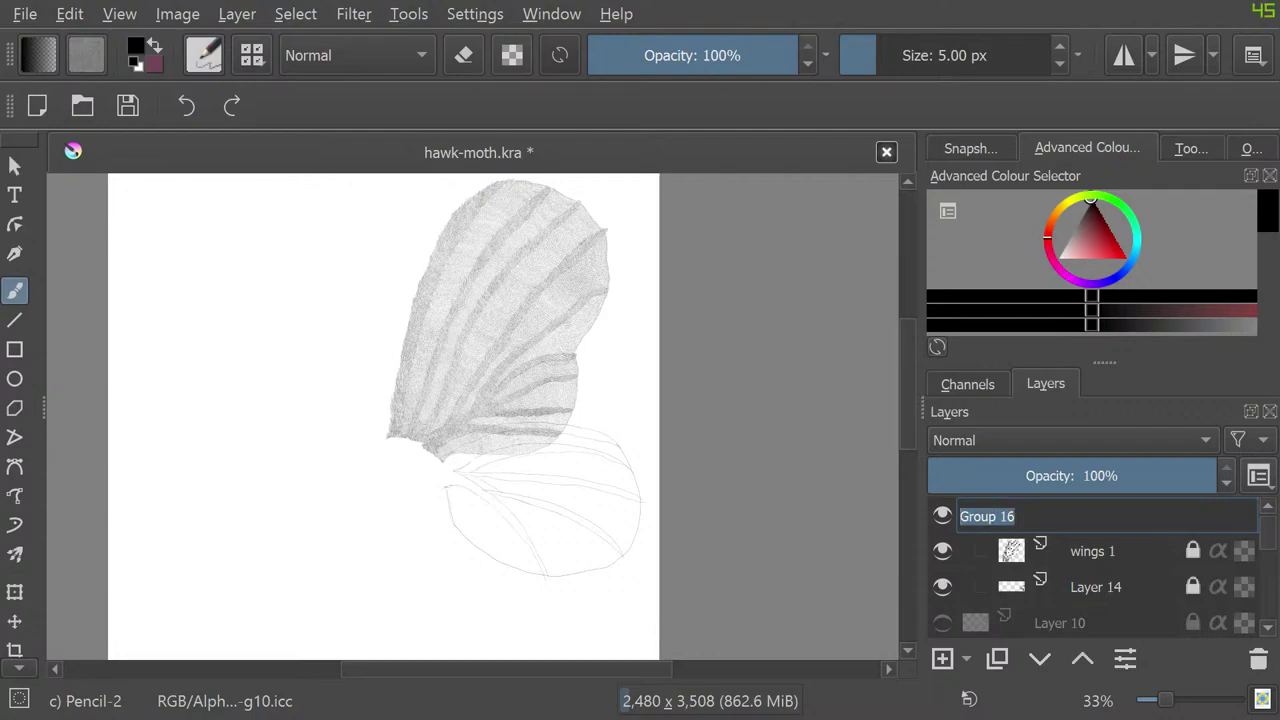
{"action": "type", "text": "win"}
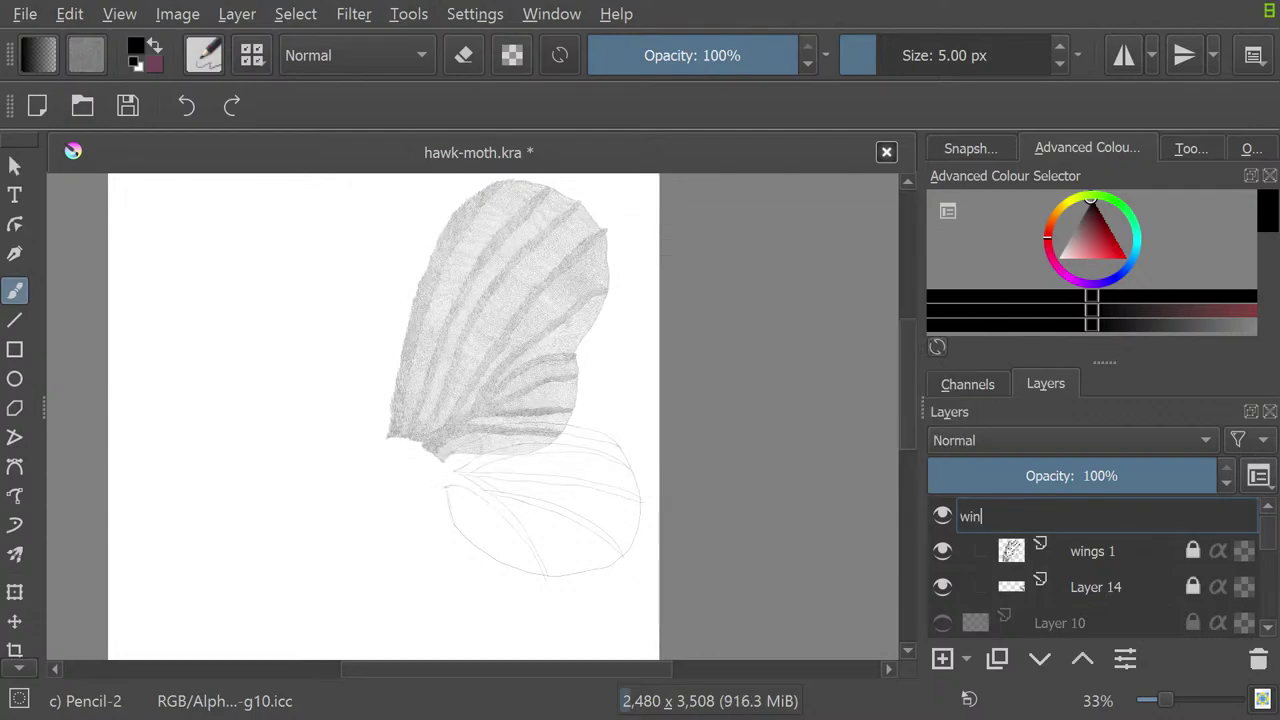
{"action": "type", "text": "g 1"}
{"action": "key", "text": "Return"}
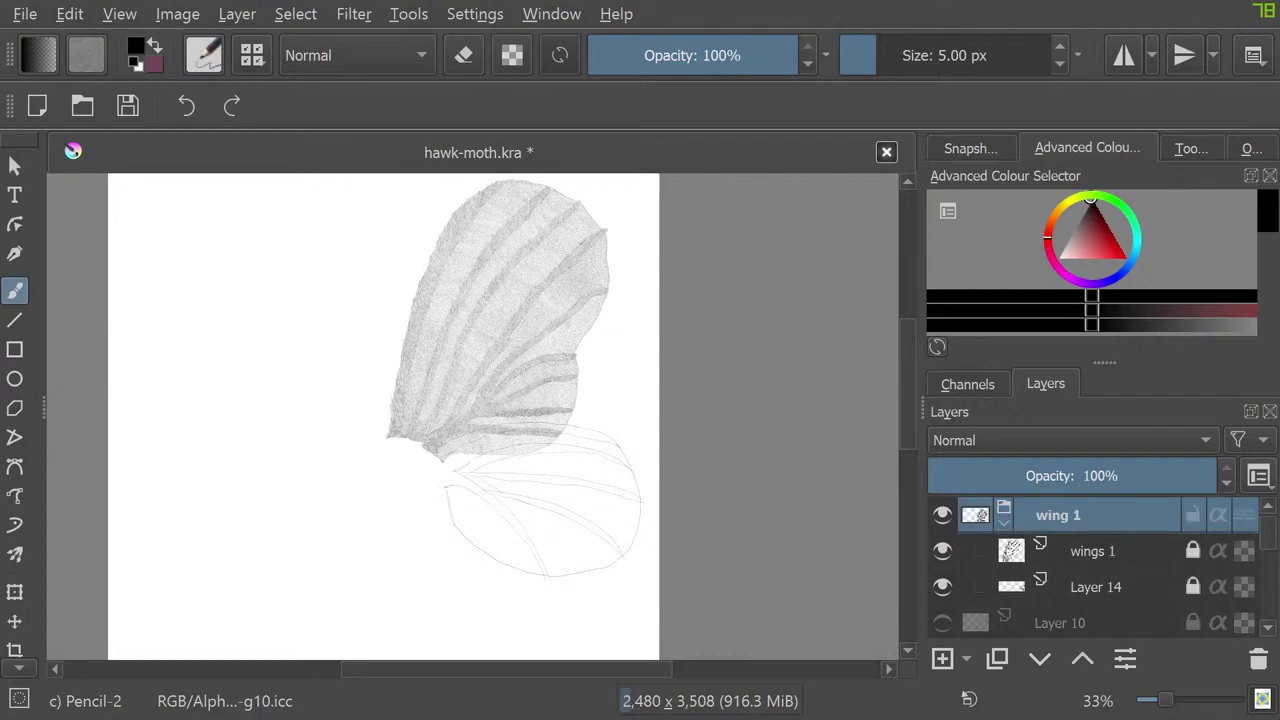
Step: Toggle the wing 1 group's visibility off and on repeatedly to check which parts of the drawing it holds
{"action": "left_click", "coordinate": [941, 515]}
{"action": "left_click", "coordinate": [941, 515]}
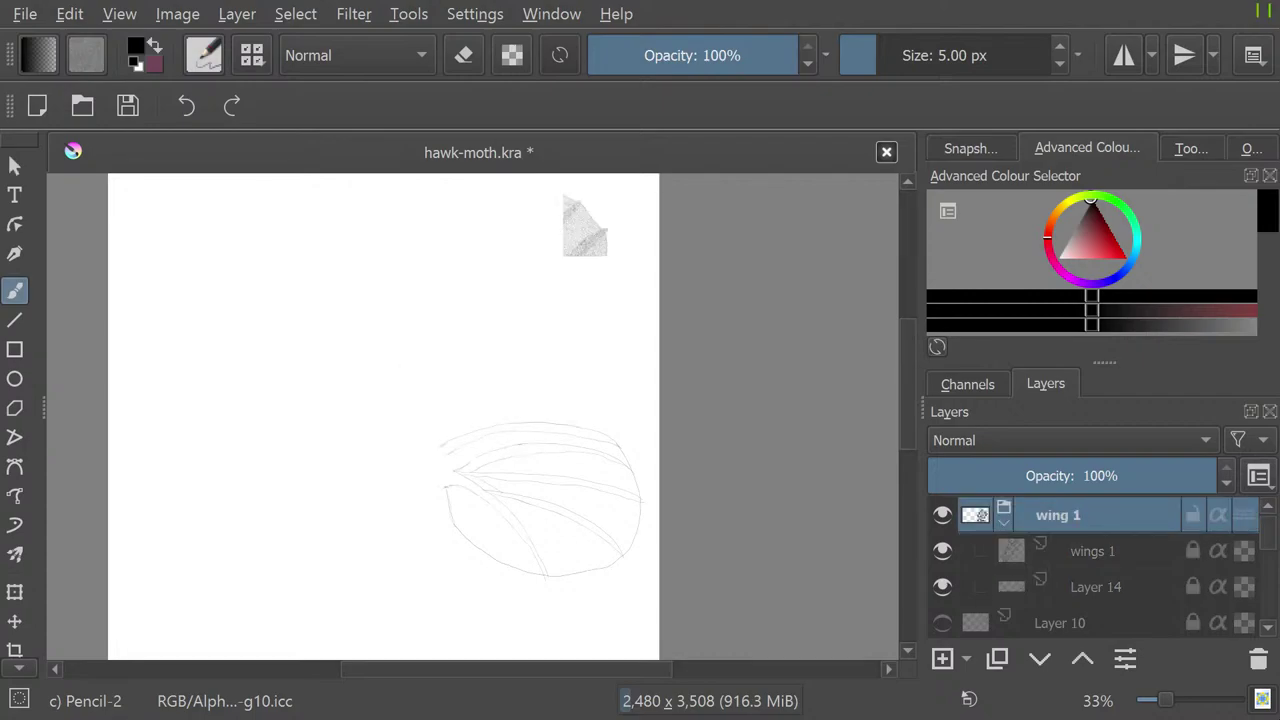
{"action": "left_click", "coordinate": [941, 515]}
{"action": "left_click", "coordinate": [941, 515]}
{"action": "left_click", "coordinate": [941, 515]}
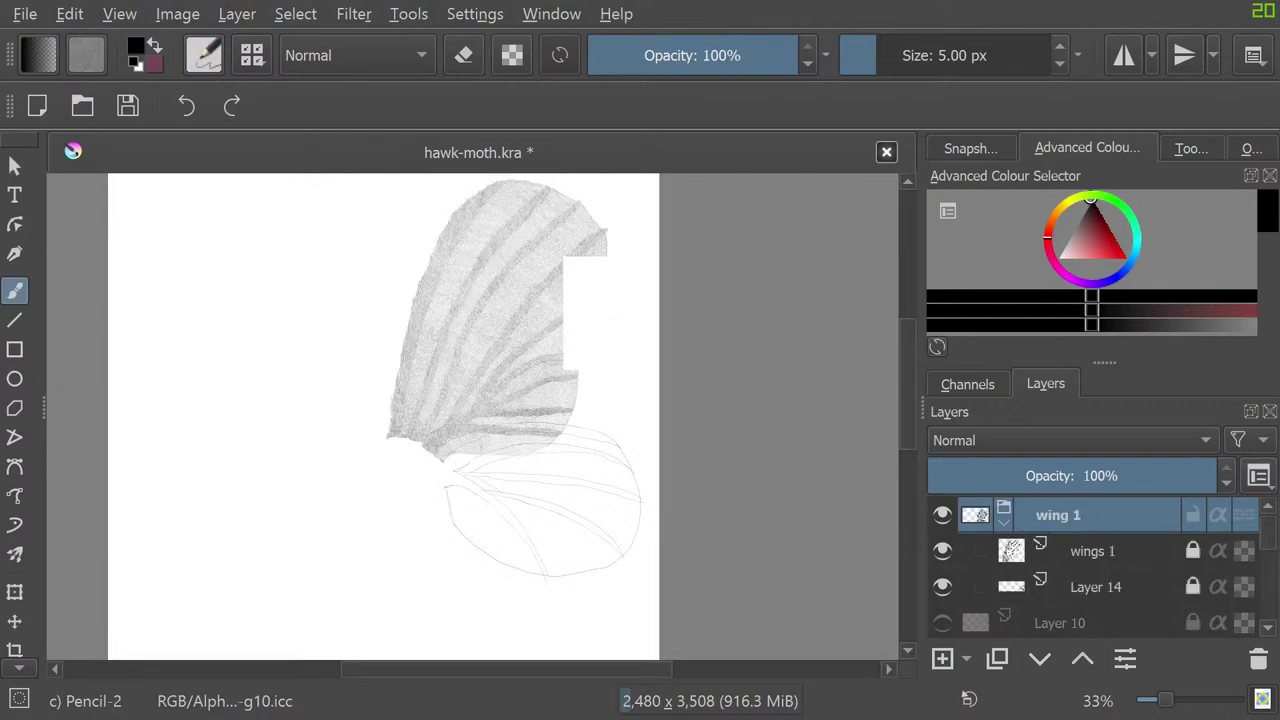
{"action": "left_click", "coordinate": [941, 515]}
{"action": "left_click", "coordinate": [941, 515]}
{"action": "left_click", "coordinate": [941, 515]}
{"action": "left_click", "coordinate": [941, 515]}
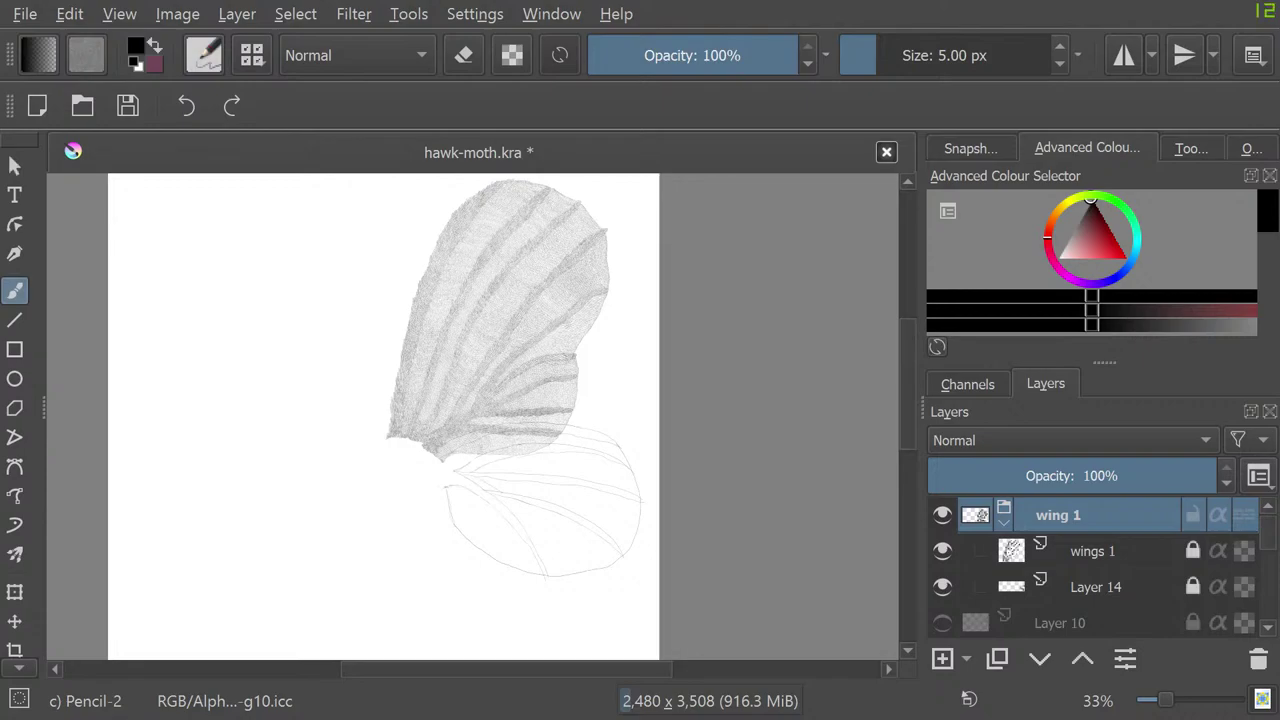
Step: Collapse the wing 1 group in the layer stack and check its visibility once more
{"action": "left_click", "coordinate": [1003, 522]}
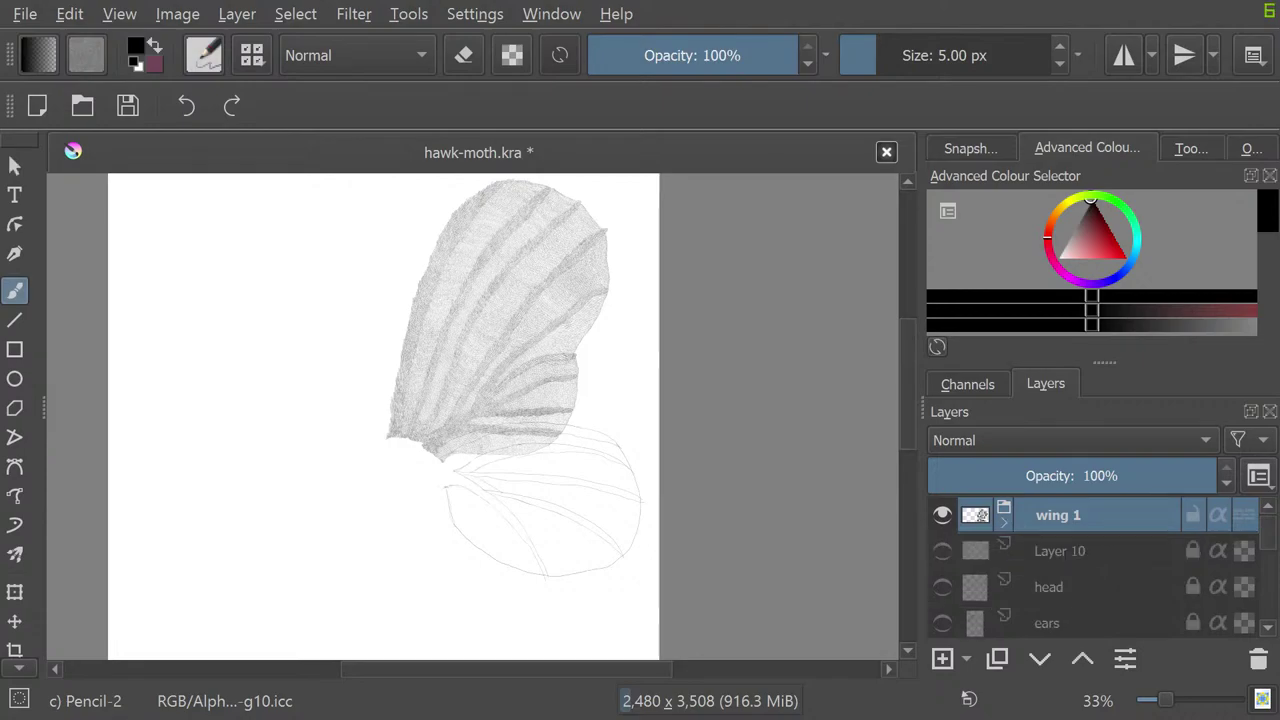
{"action": "left_click", "coordinate": [941, 514]}
{"action": "left_click", "coordinate": [941, 514]}
Step: Examine the upper wing's scale rows and veins, both close up and as a whole
{"action": "scroll", "coordinate": [389, 349], "scroll_direction": "up", "scroll_amount": 2}
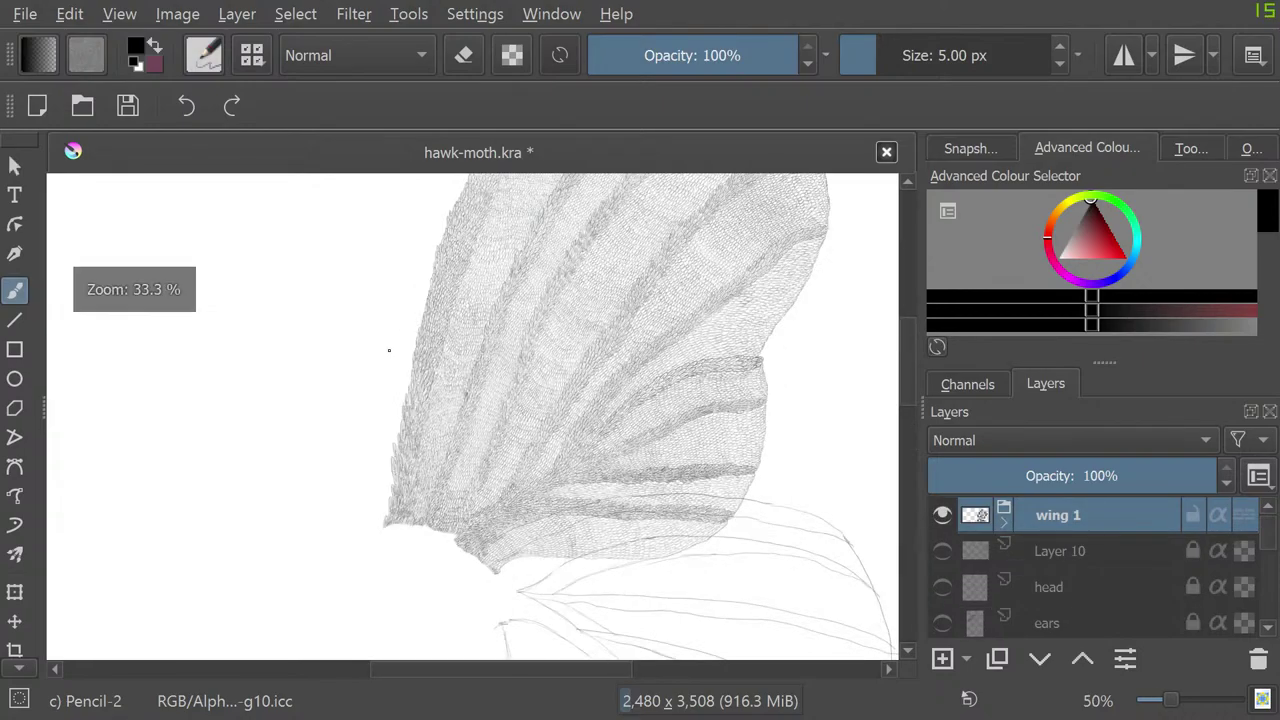
{"action": "scroll", "coordinate": [486, 363], "scroll_direction": "down", "scroll_amount": 3}
{"action": "scroll", "coordinate": [543, 271], "scroll_direction": "up", "scroll_amount": 4}
{"action": "scroll", "coordinate": [540, 276], "scroll_direction": "down", "scroll_amount": 3}
{"action": "scroll", "coordinate": [540, 276], "scroll_direction": "up", "scroll_amount": 2}
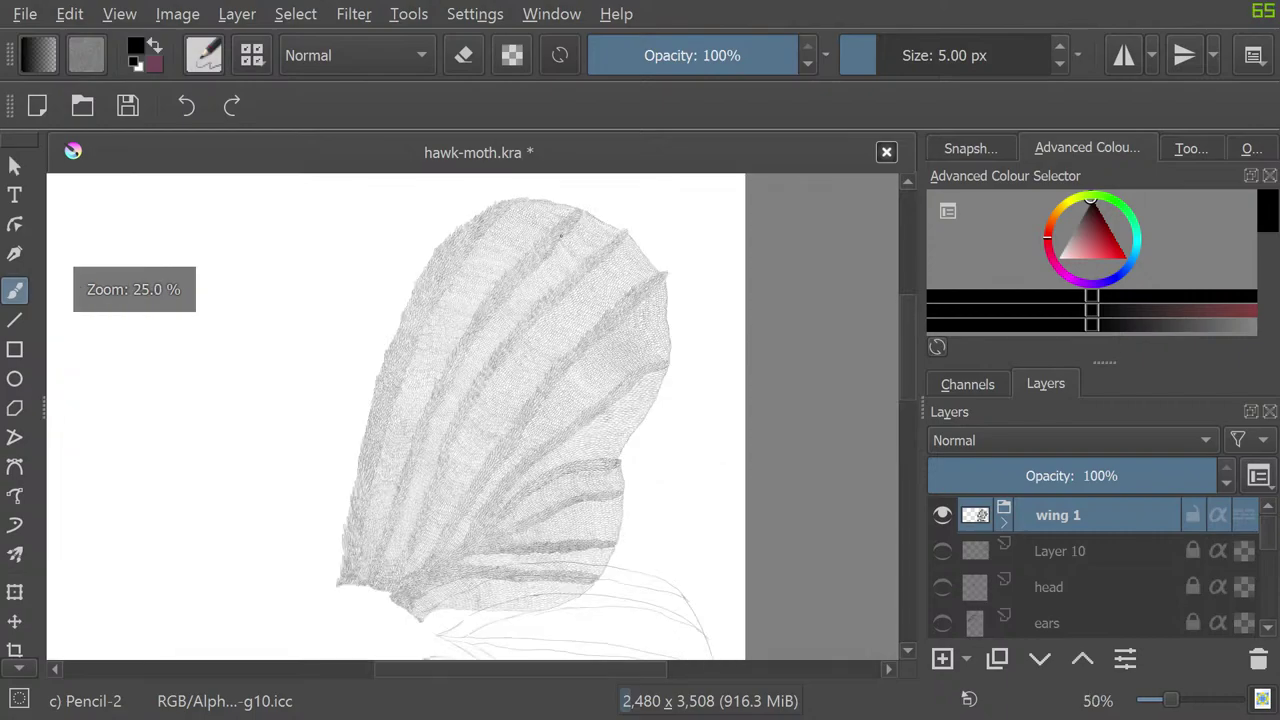
{"action": "scroll", "coordinate": [540, 300], "scroll_direction": "down", "scroll_amount": 1}
{"action": "scroll", "coordinate": [497, 537], "scroll_direction": "up", "scroll_amount": 3}
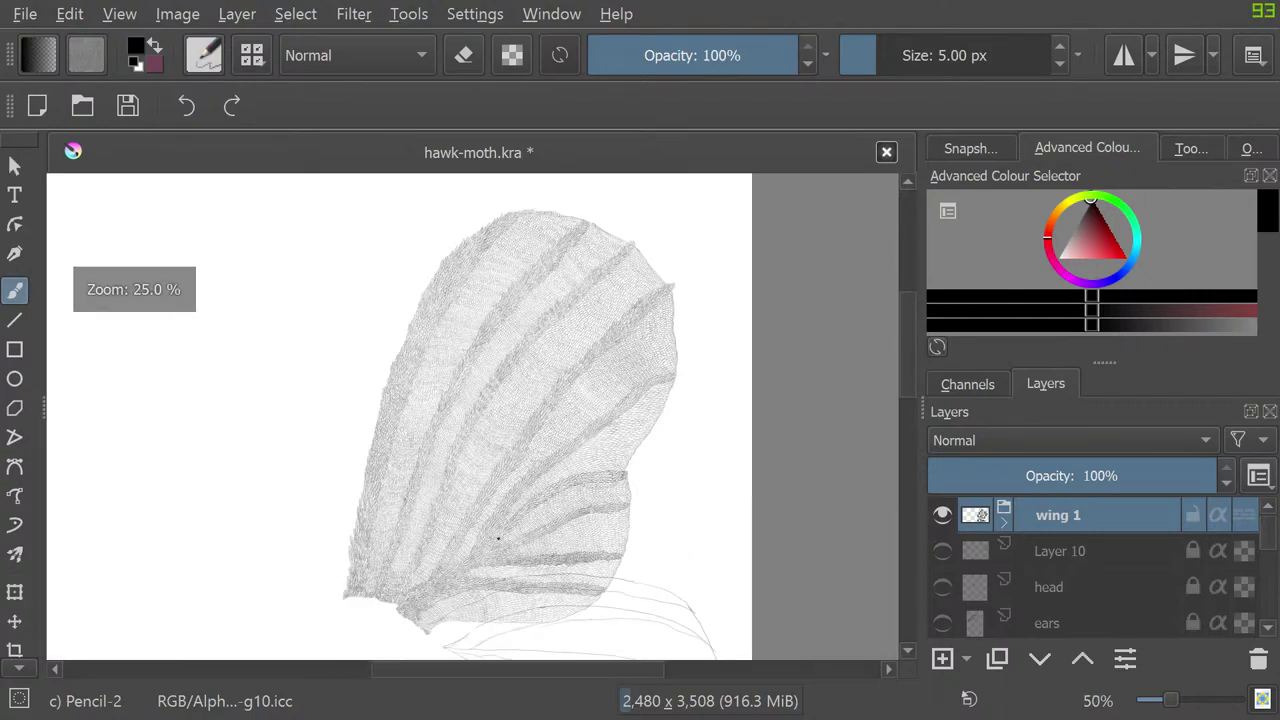
{"action": "scroll", "coordinate": [487, 590], "scroll_direction": "down", "scroll_amount": 1}
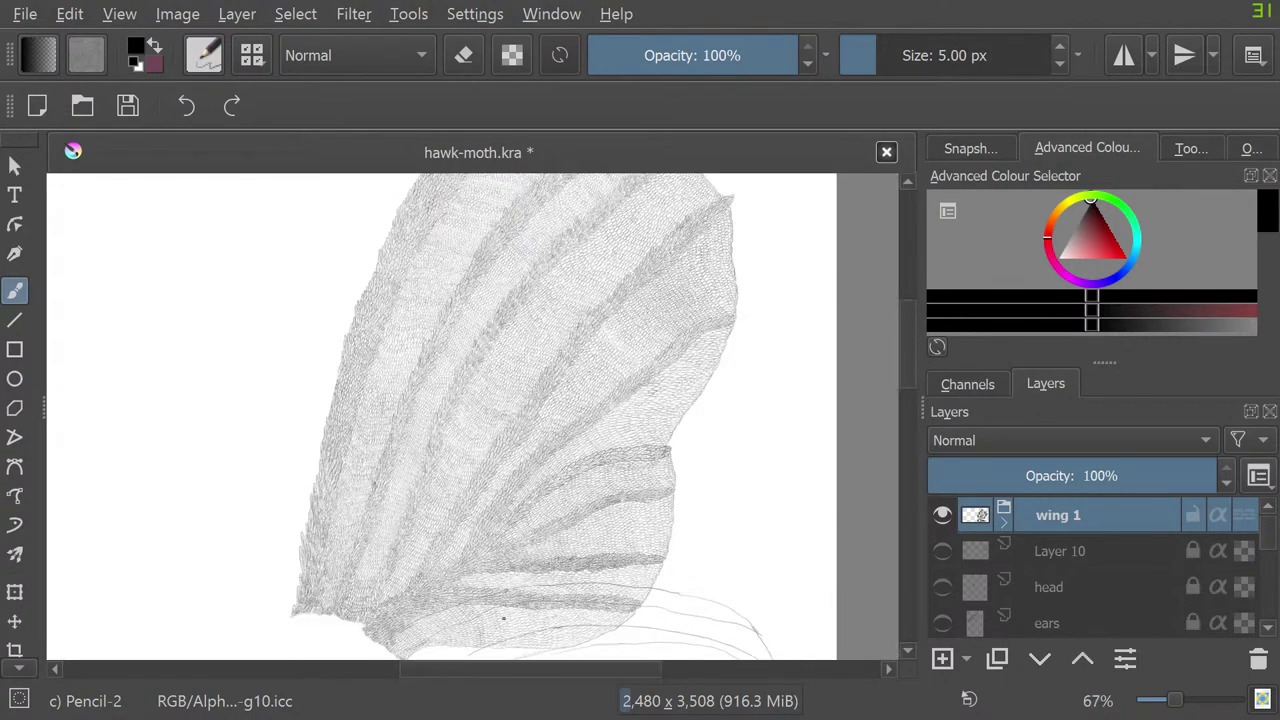
{"action": "scroll", "coordinate": [500, 620], "scroll_direction": "up", "scroll_amount": 1}
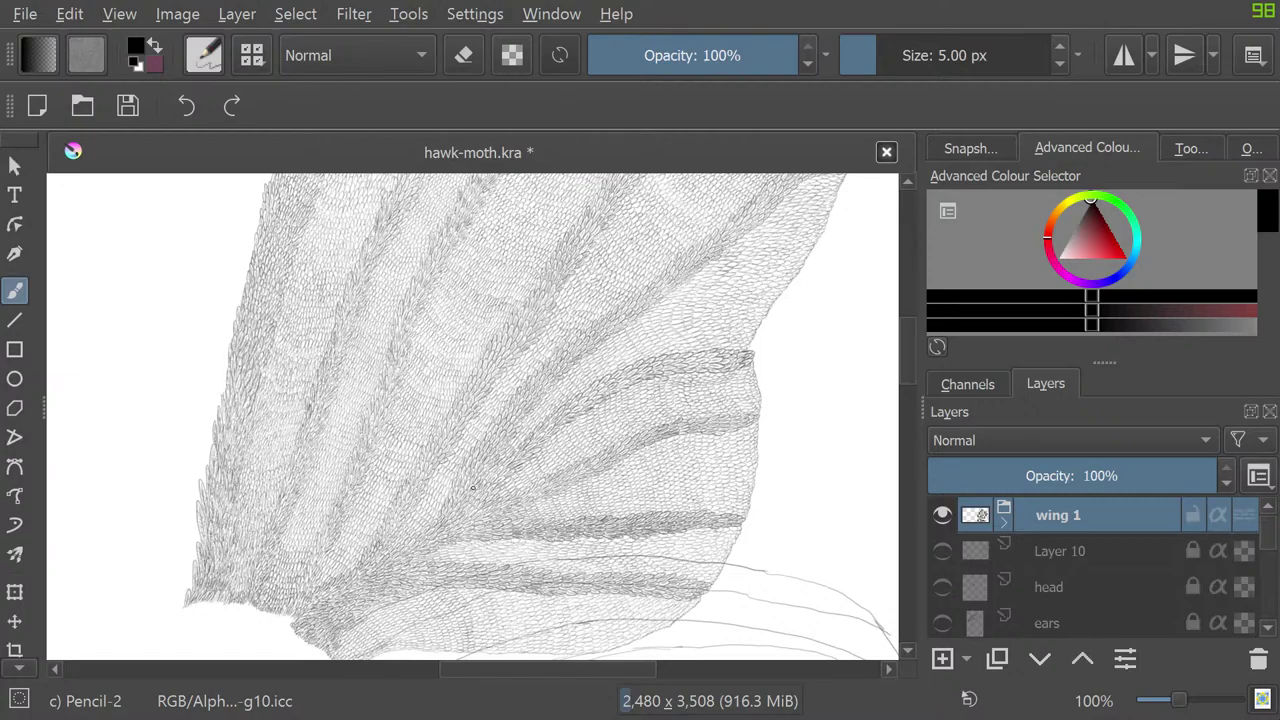
Step: View the wings in canvas-only mode at different zoom levels, and return to the full interface
{"action": "key", "text": "Tab"}
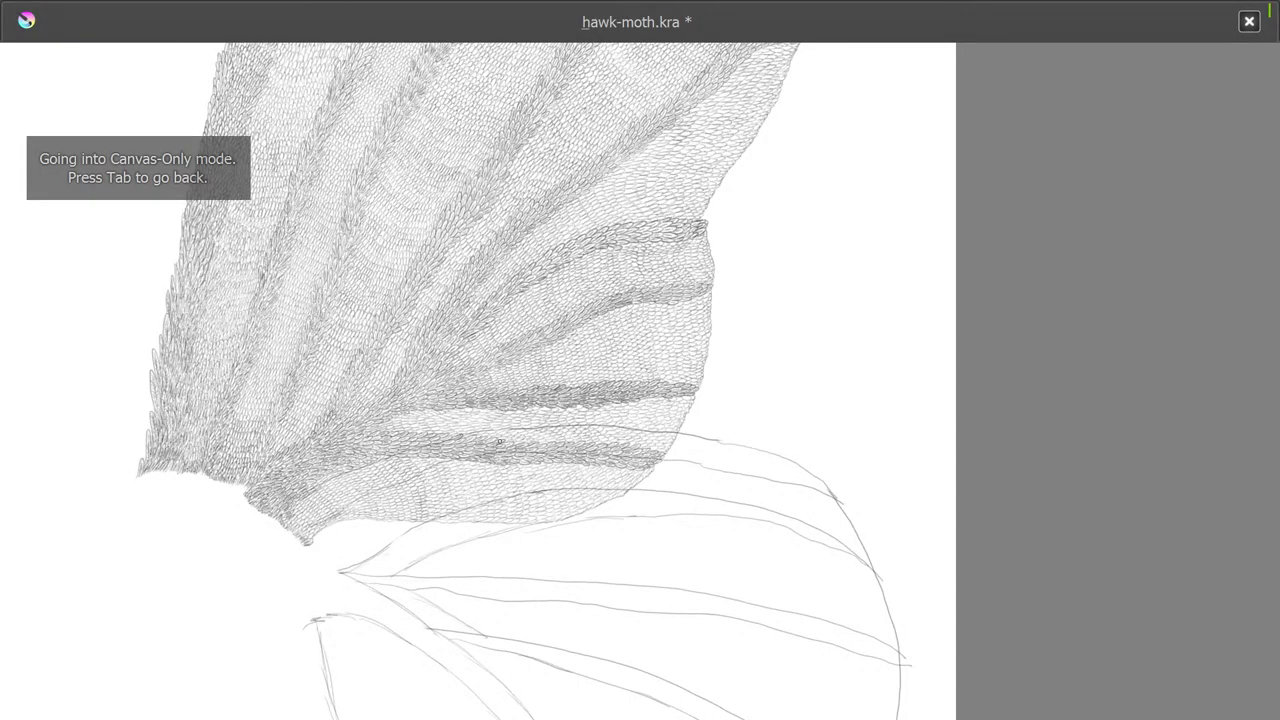
{"action": "scroll", "coordinate": [500, 441], "scroll_direction": "down", "scroll_amount": 6}
{"action": "scroll", "coordinate": [506, 562], "scroll_direction": "up", "scroll_amount": 3}
{"action": "scroll", "coordinate": [506, 624], "scroll_direction": "down", "scroll_amount": 3}
{"action": "scroll", "coordinate": [506, 672], "scroll_direction": "up", "scroll_amount": 3}
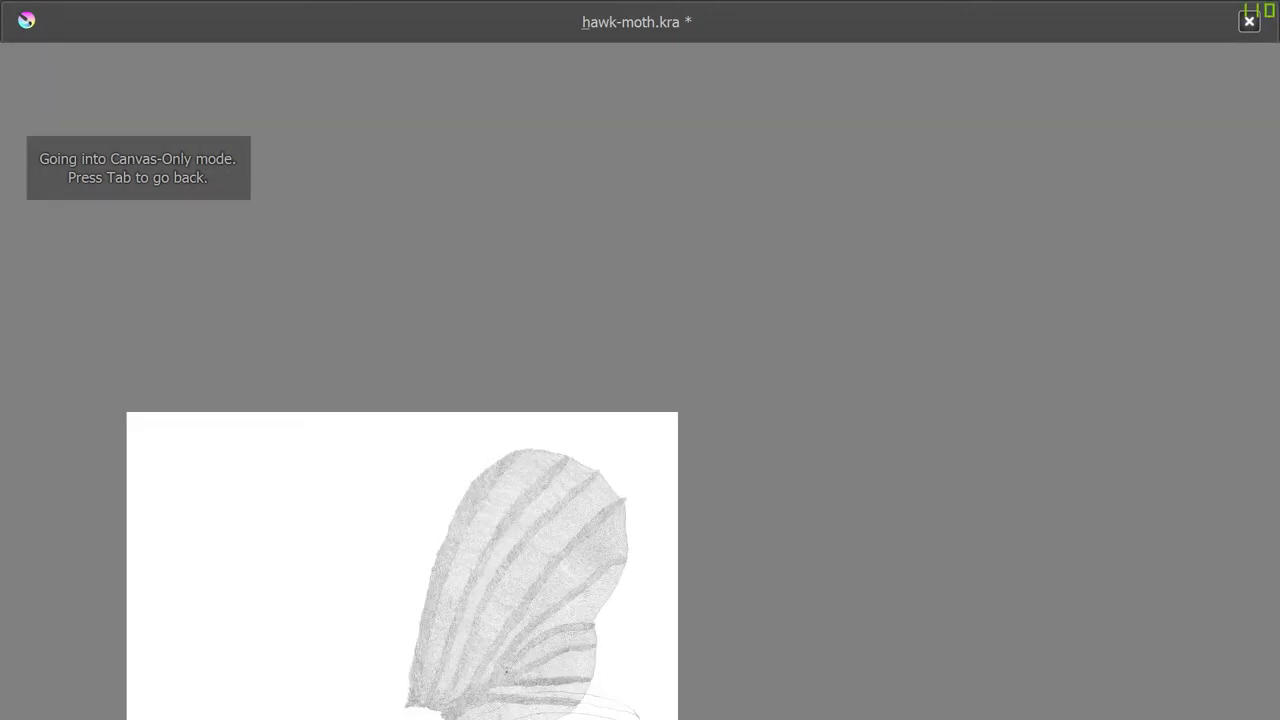
{"action": "scroll", "coordinate": [503, 672], "scroll_direction": "down", "scroll_amount": 2}
{"action": "scroll", "coordinate": [493, 681], "scroll_direction": "up", "scroll_amount": 2}
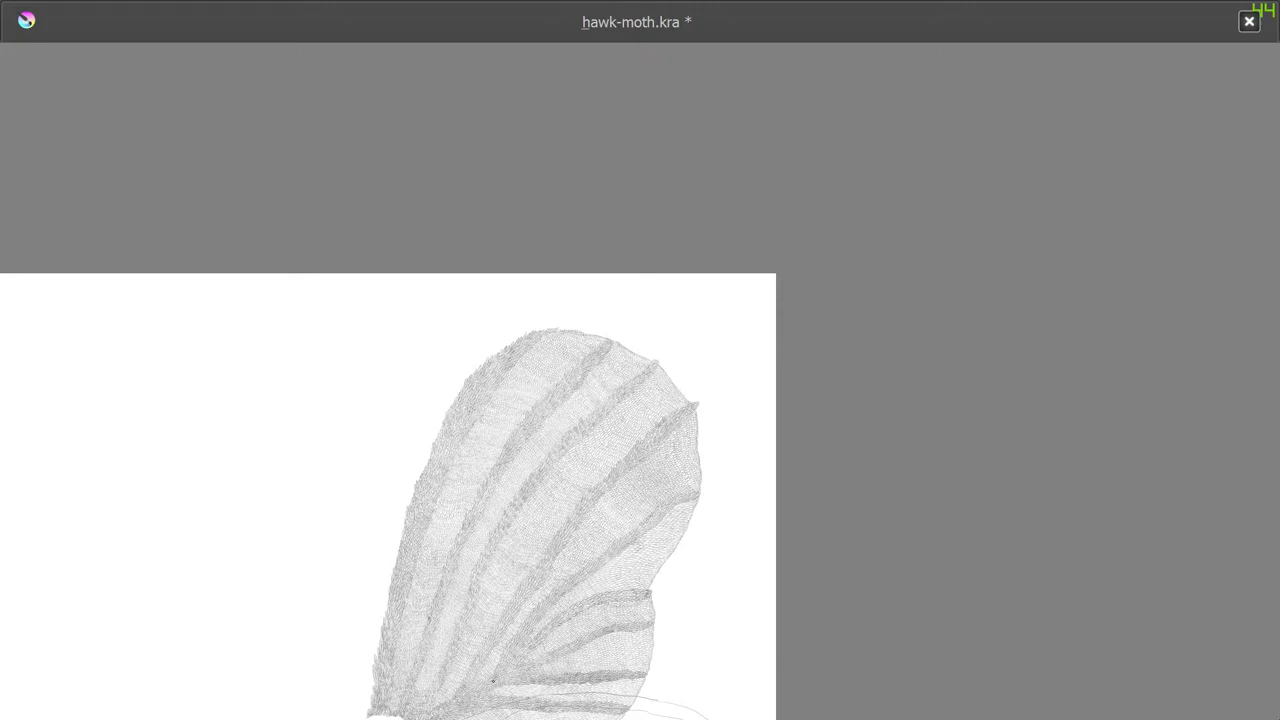
{"action": "key", "text": "Tab"}
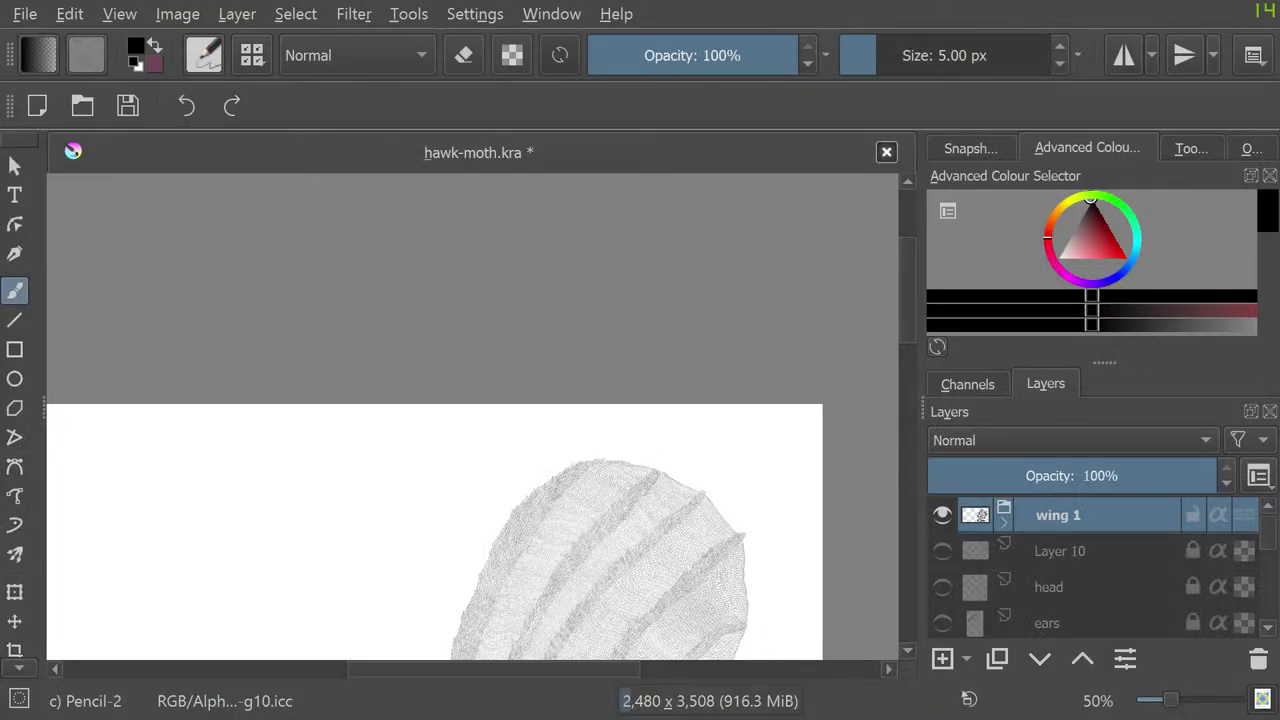
Step: Hide the lower wing sketch on Paint Layer 15, leaving the upper wing alone on the canvas
{"action": "scroll", "coordinate": [1093, 566], "scroll_direction": "down", "scroll_amount": 4}
{"action": "scroll", "coordinate": [1093, 566], "scroll_direction": "up", "scroll_amount": 3}
{"action": "scroll", "coordinate": [1093, 566], "scroll_direction": "down", "scroll_amount": 4}
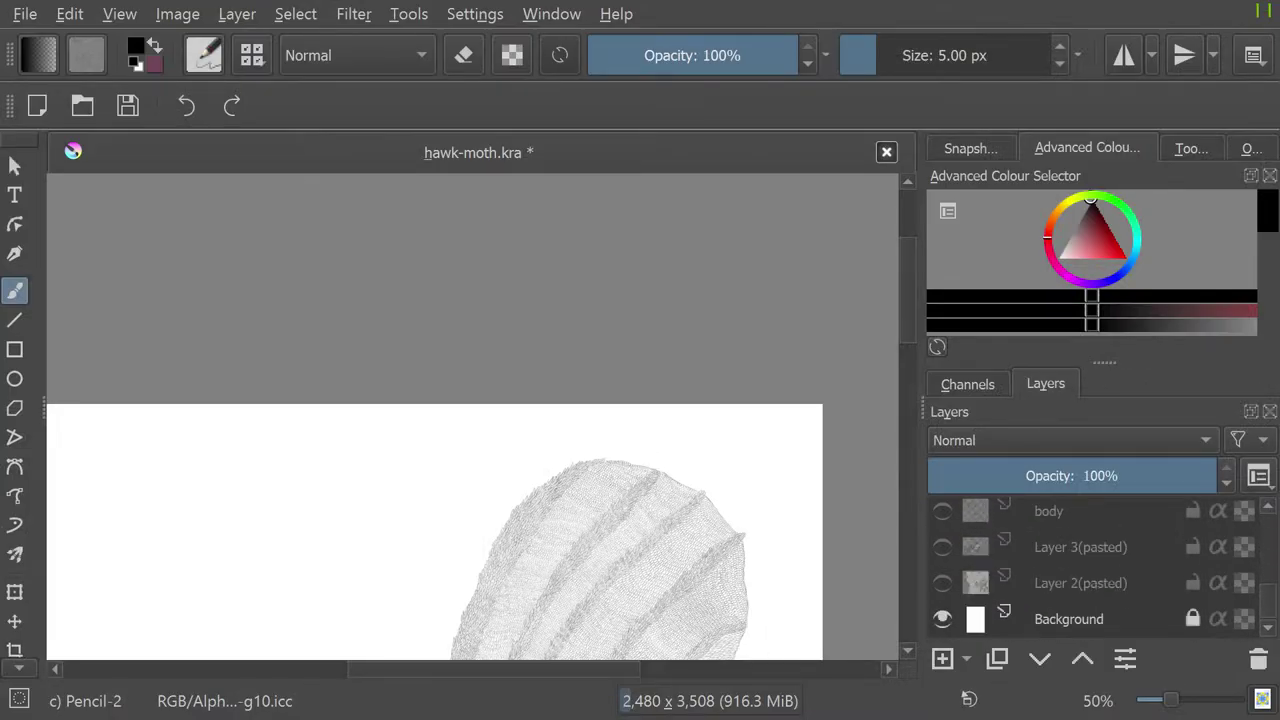
{"action": "scroll", "coordinate": [1093, 566], "scroll_direction": "up", "scroll_amount": 2}
{"action": "left_click", "coordinate": [942, 579]}
{"action": "scroll", "coordinate": [688, 300], "scroll_direction": "down", "scroll_amount": 2}
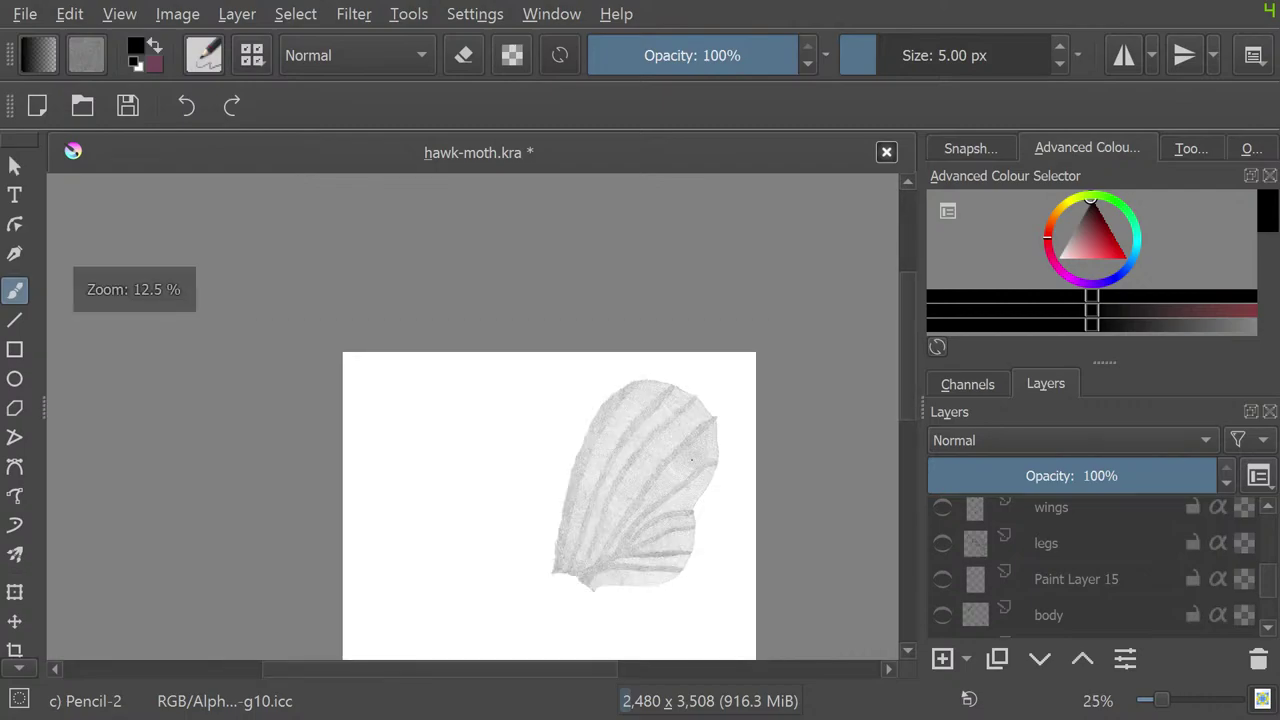
Step: Examine the scaled upper wing on its own in canvas-only mode
{"action": "scroll", "coordinate": [685, 505], "scroll_direction": "up", "scroll_amount": 2}
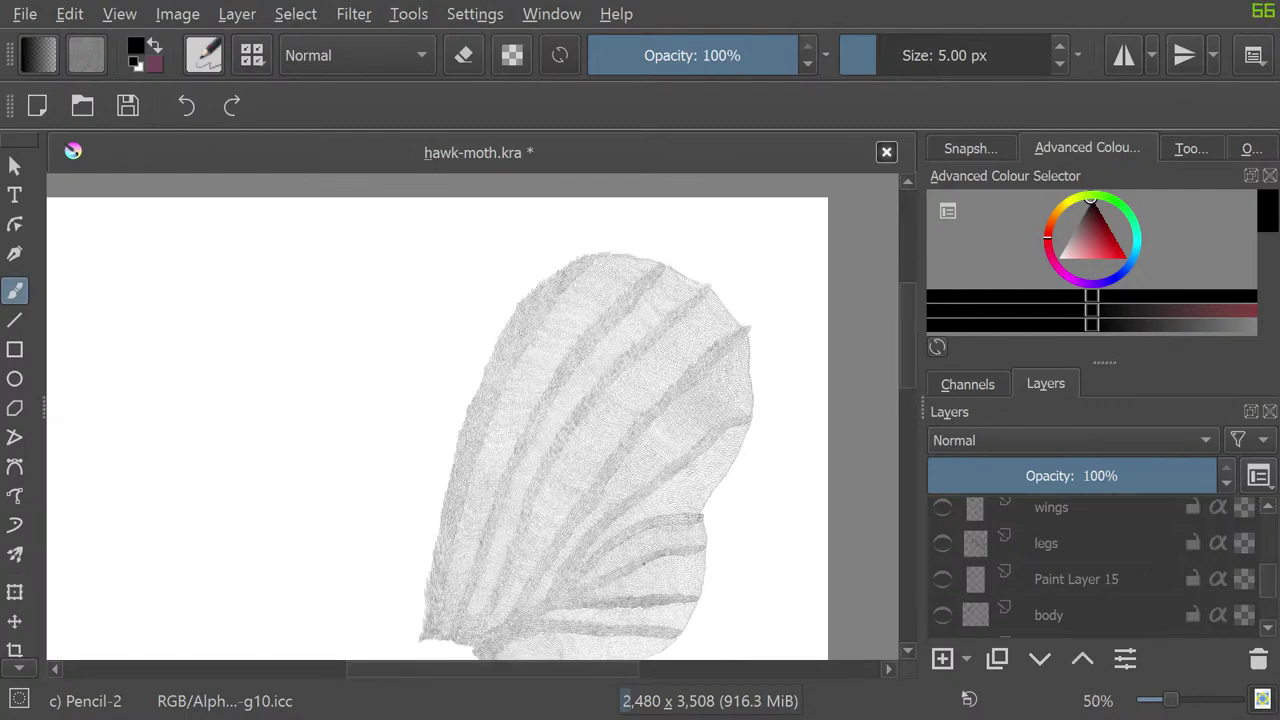
{"action": "key", "text": "Tab"}
{"action": "scroll", "coordinate": [583, 408], "scroll_direction": "up", "scroll_amount": 2}
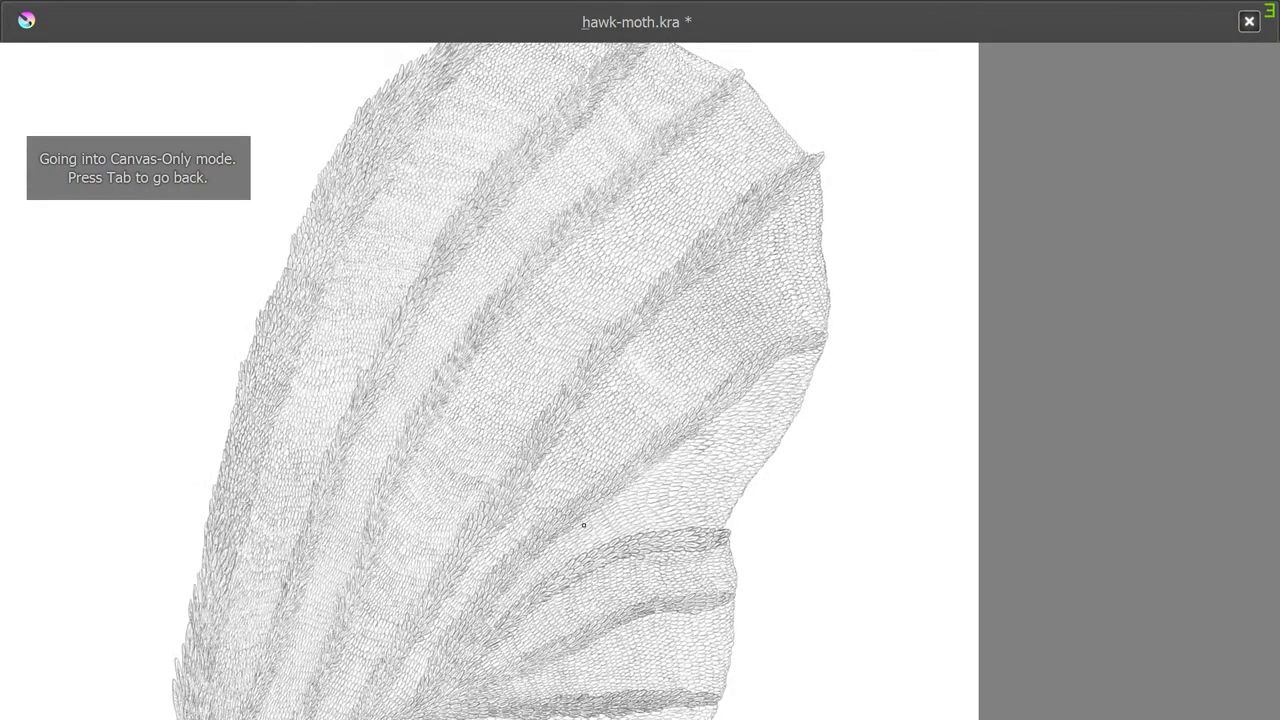
{"action": "scroll", "coordinate": [580, 392], "scroll_direction": "down", "scroll_amount": 1}
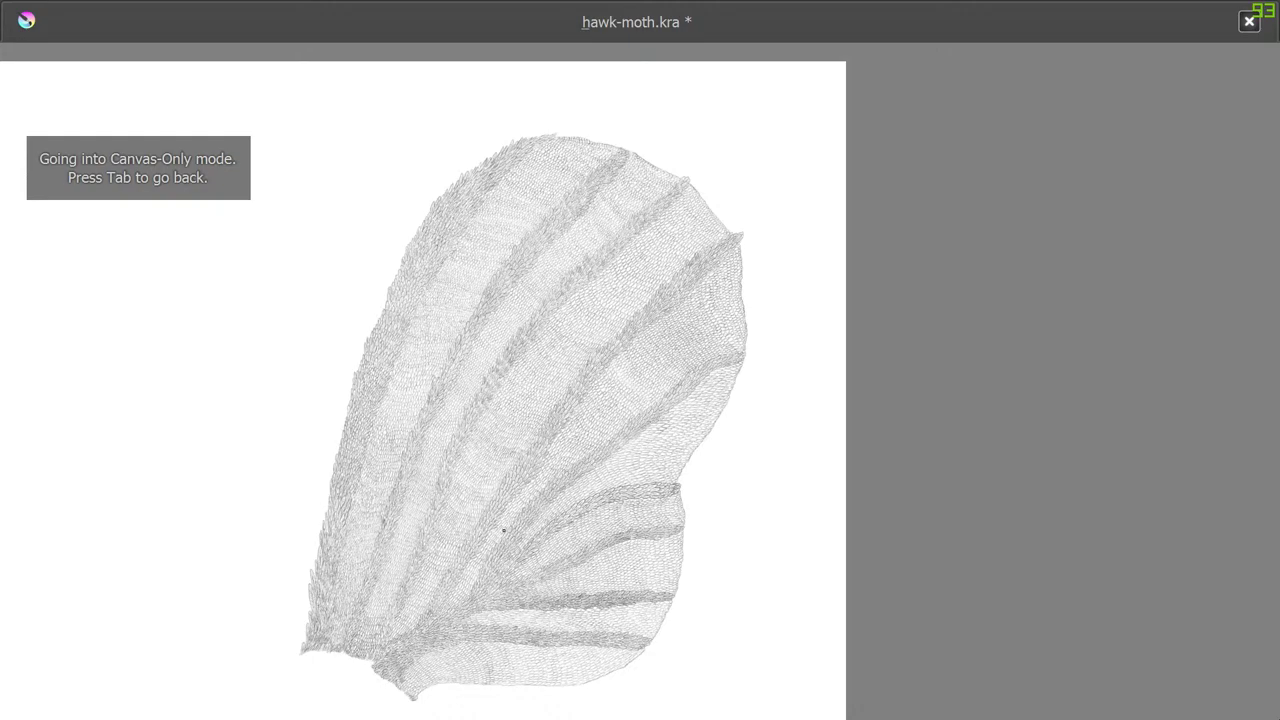